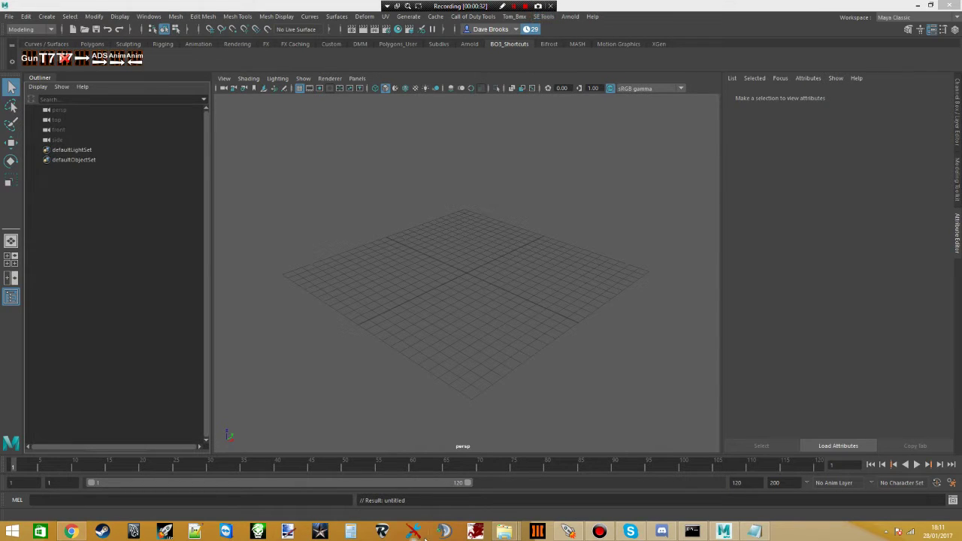
- Look through the mp40 search results in the xanims folder for the viewmodel .seanim files and return to Maya
mouse_move(503, 531)
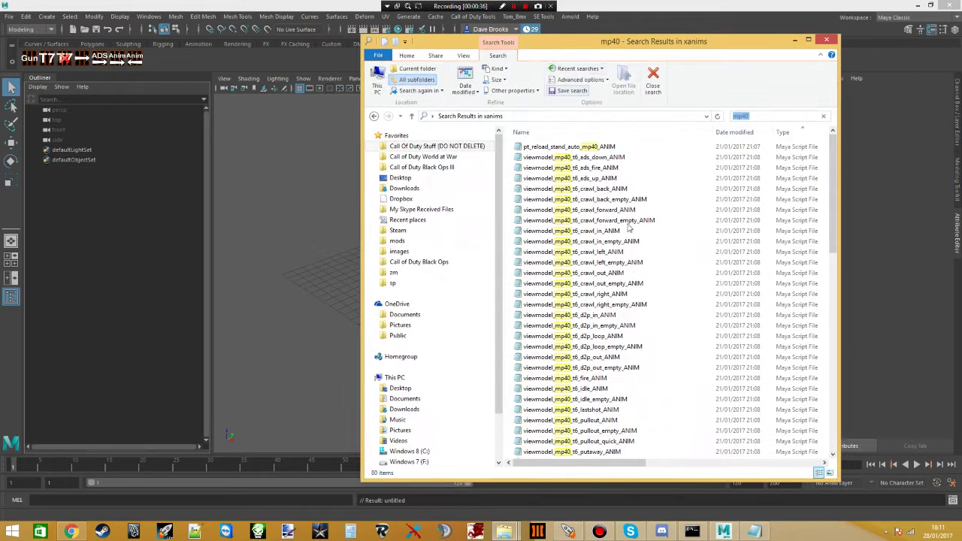
scroll(614, 349, "down", 3)
left_click(624, 327)
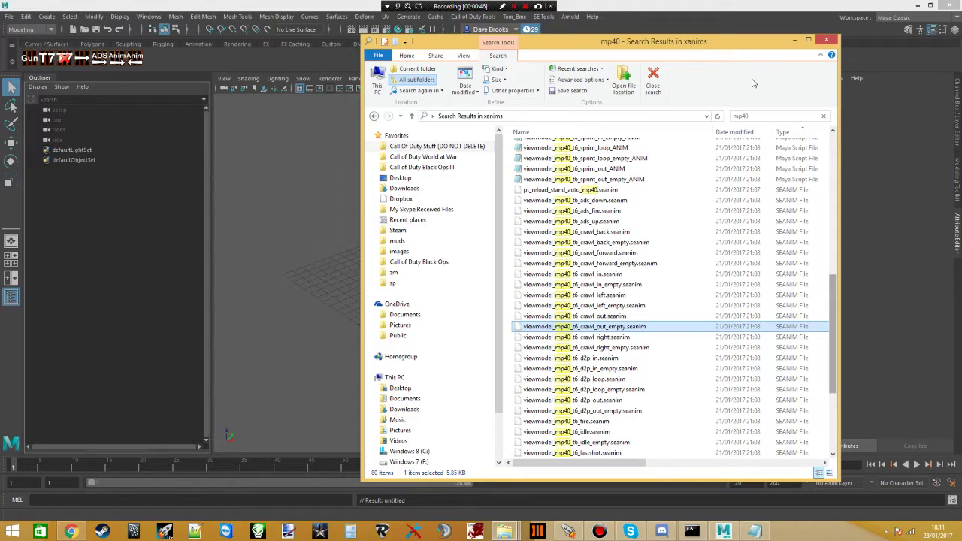
left_click_drag(694, 46, 796, 70)
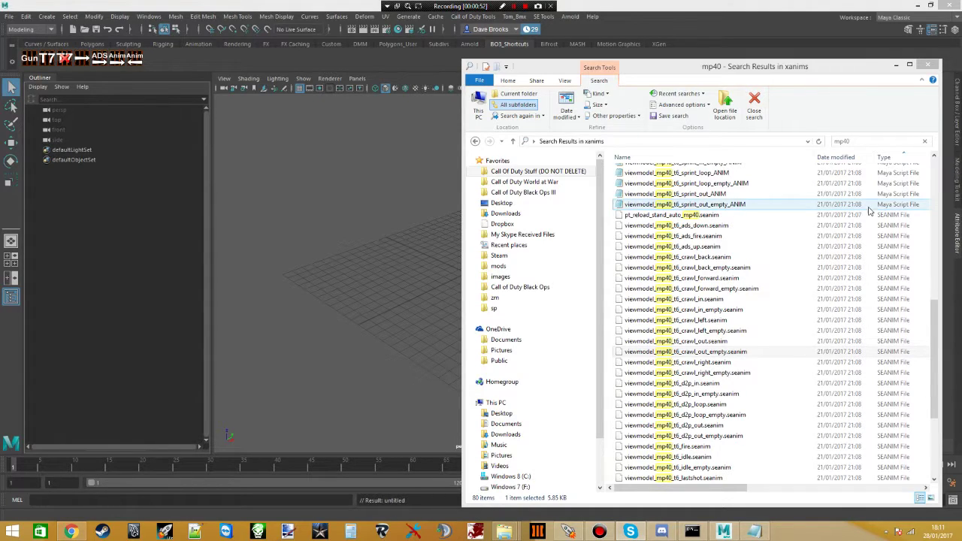
left_click_drag(740, 72, 885, 81)
key("alt+Tab")
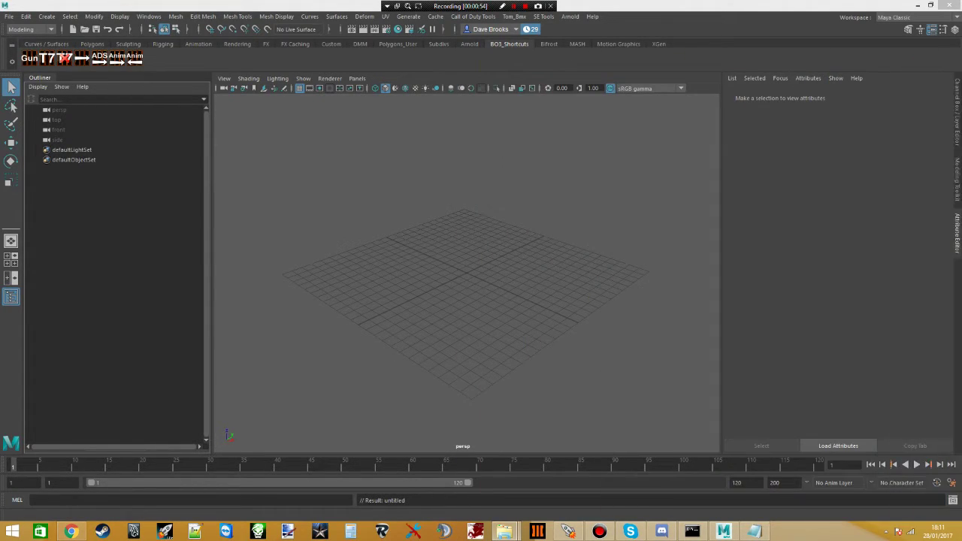
left_click(664, 254)
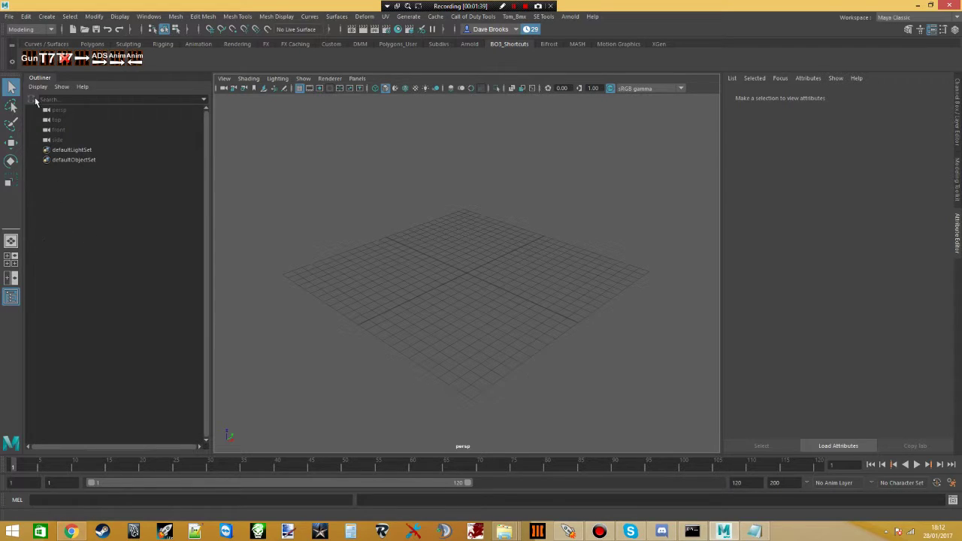
- Inspect the MEL command behind the Gun shelf button, checking its Joints1, j_gun and tag_weapon checks, and close the Shelf Editor
right_click(29, 59)
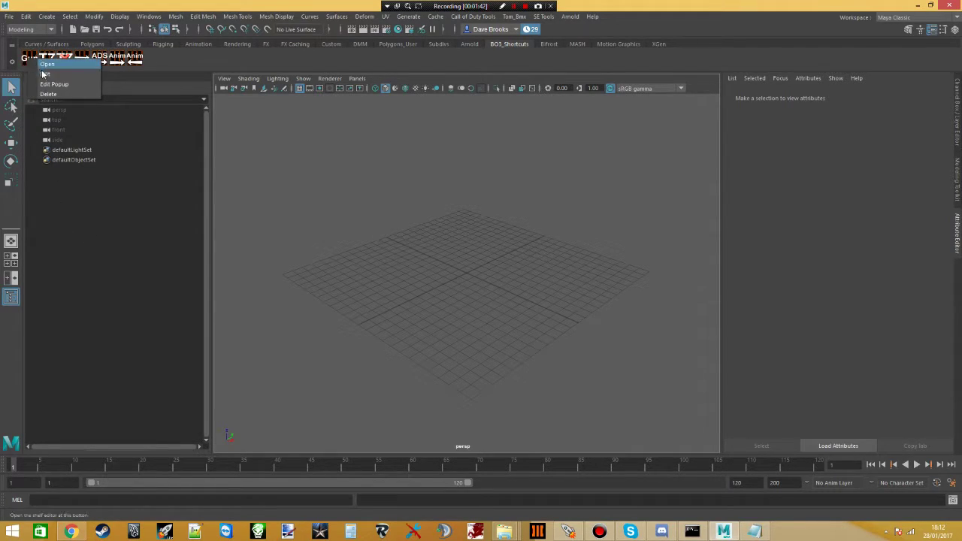
left_click(47, 73)
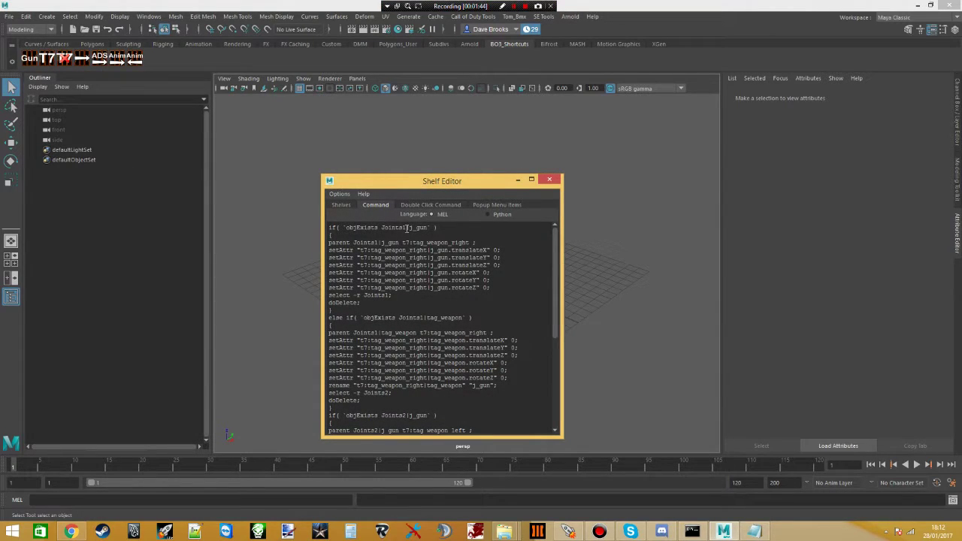
left_click_drag(407, 227, 402, 227)
left_click(90, 215)
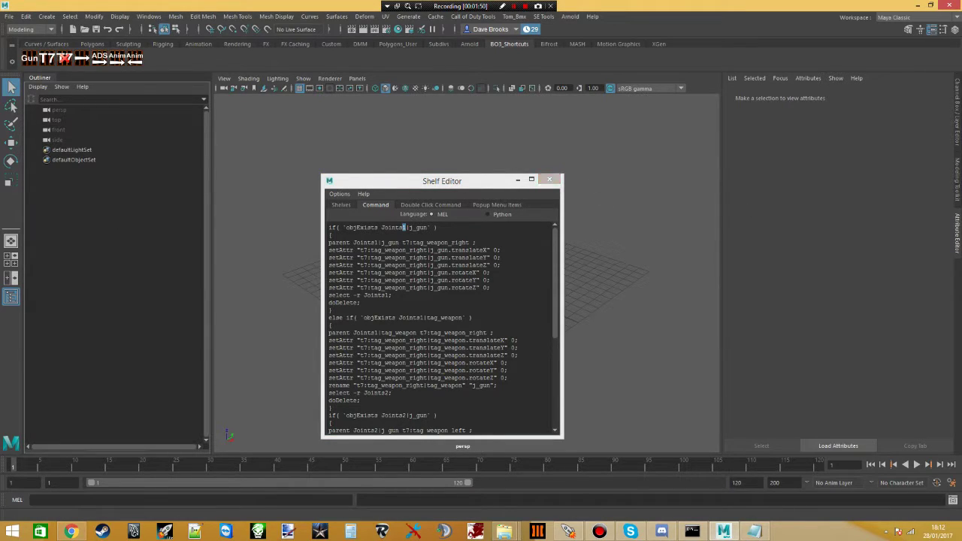
left_click(474, 185)
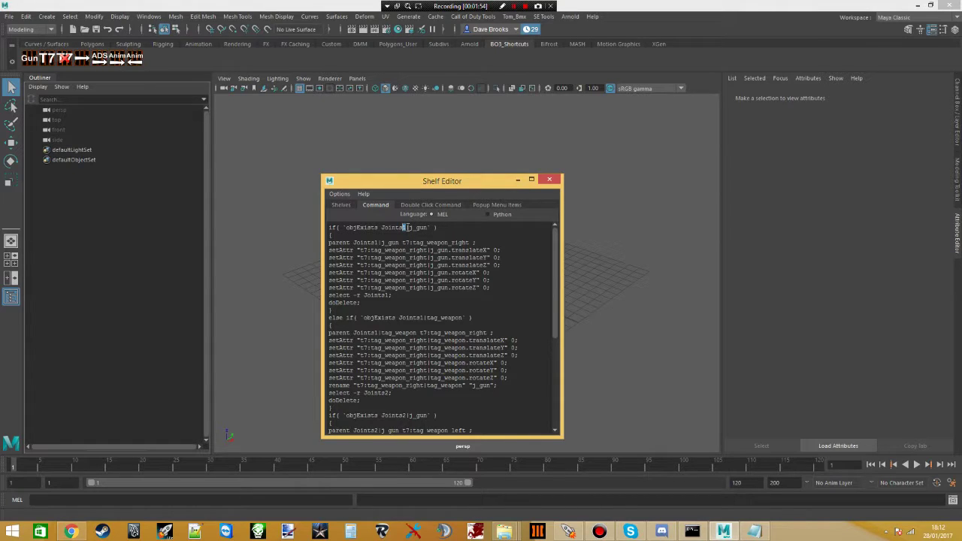
double_click(411, 228)
double_click(453, 318)
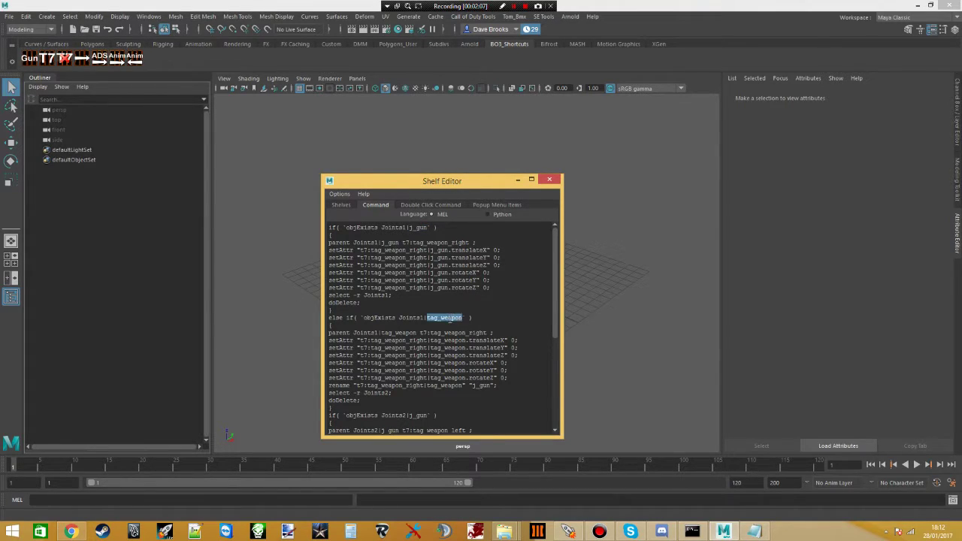
left_click(547, 180)
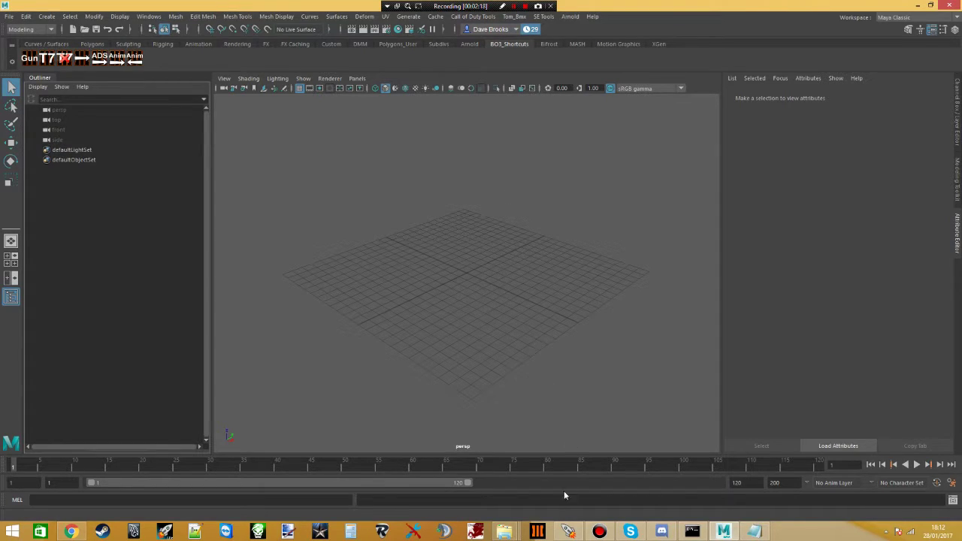
- Switch to Chrome and examine the Old, Original and New comparison pictures in the Improved Conversion Rig forum topic
mouse_move(494, 523)
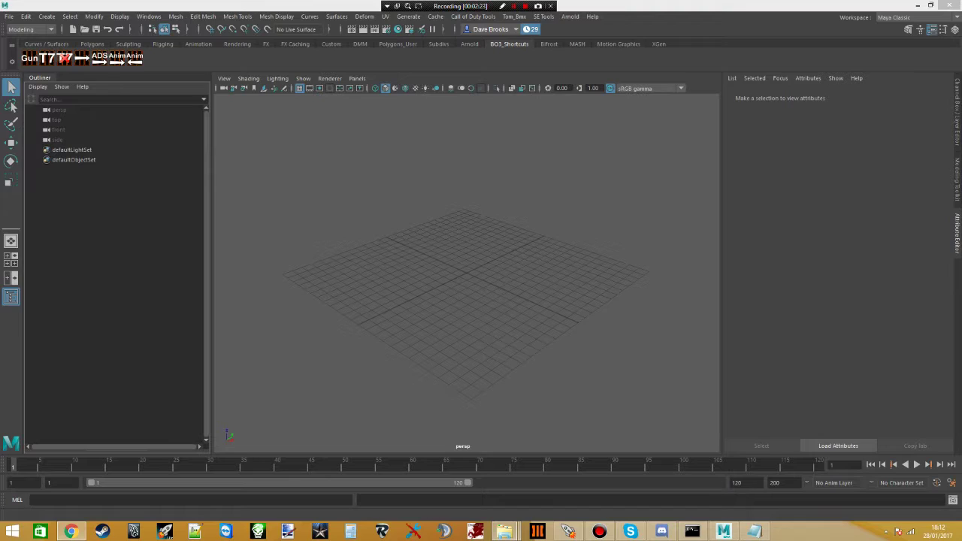
key("alt+Tab")
scroll(451, 172, "down", 10)
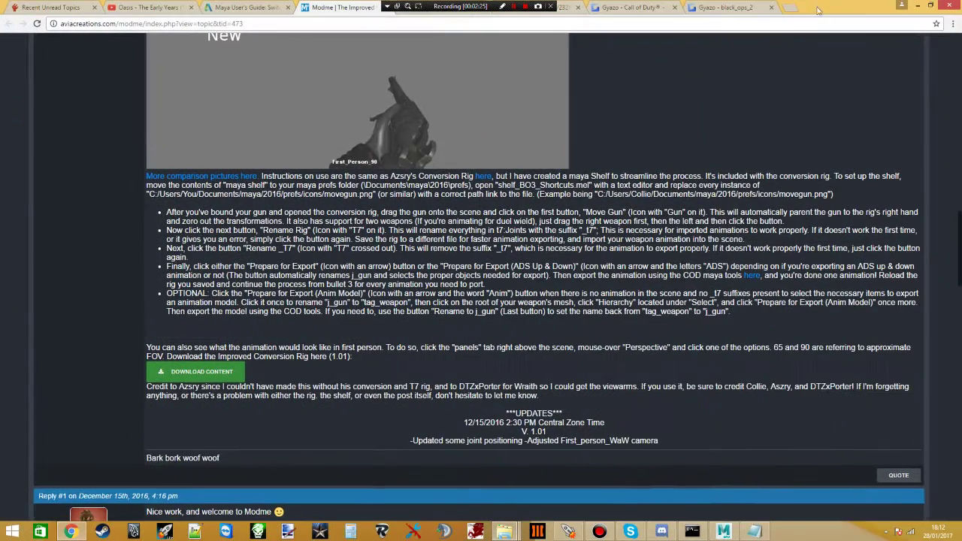
scroll(293, 50, "up", 10)
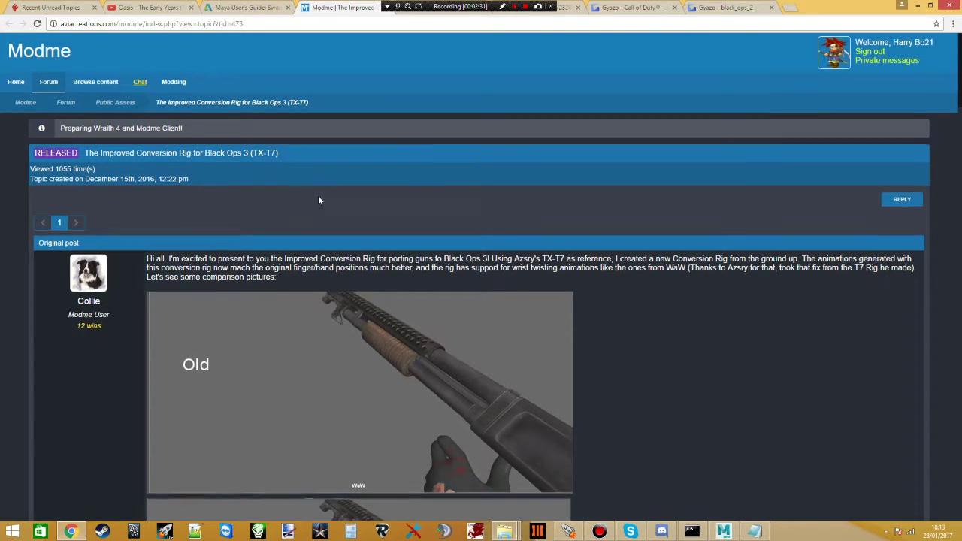
scroll(316, 198, "down", 5)
scroll(333, 209, "up", 3)
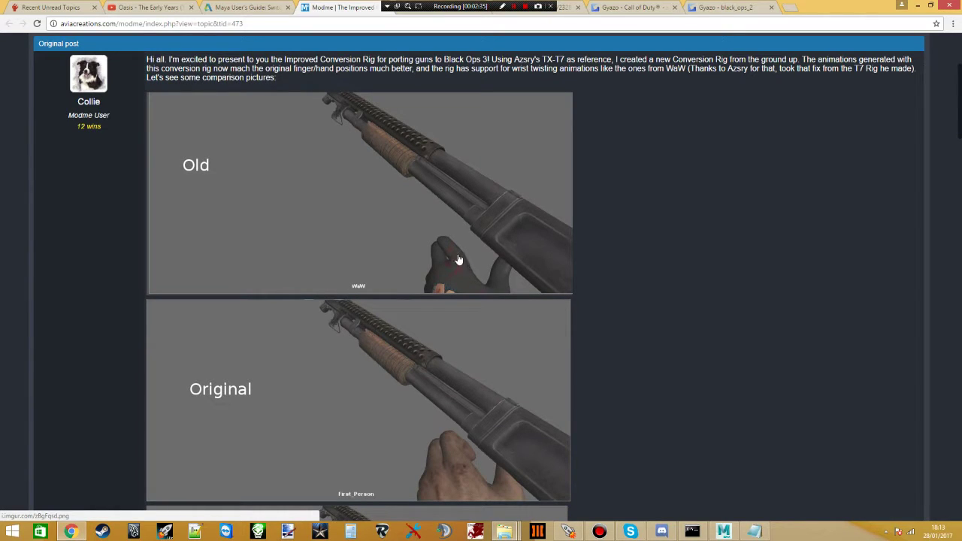
scroll(457, 301, "down", 3)
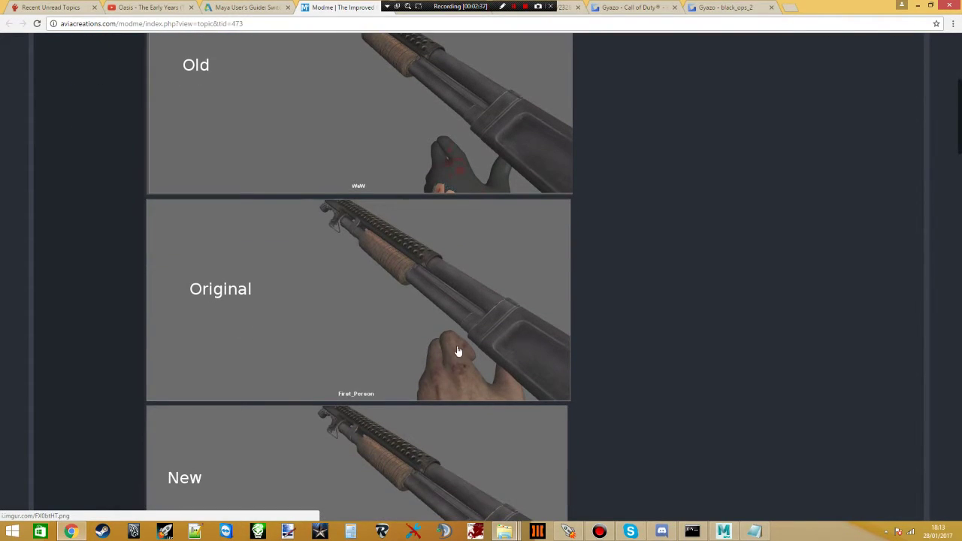
scroll(457, 351, "down", 9)
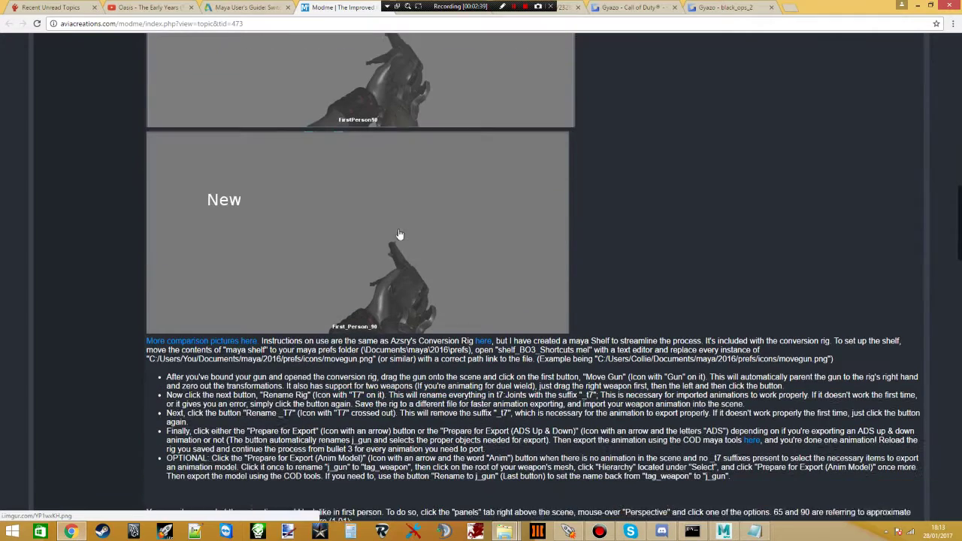
- Read the rig's bulleted shelf and export instructions in the forum post and return to Maya
scroll(399, 236, "down", 5)
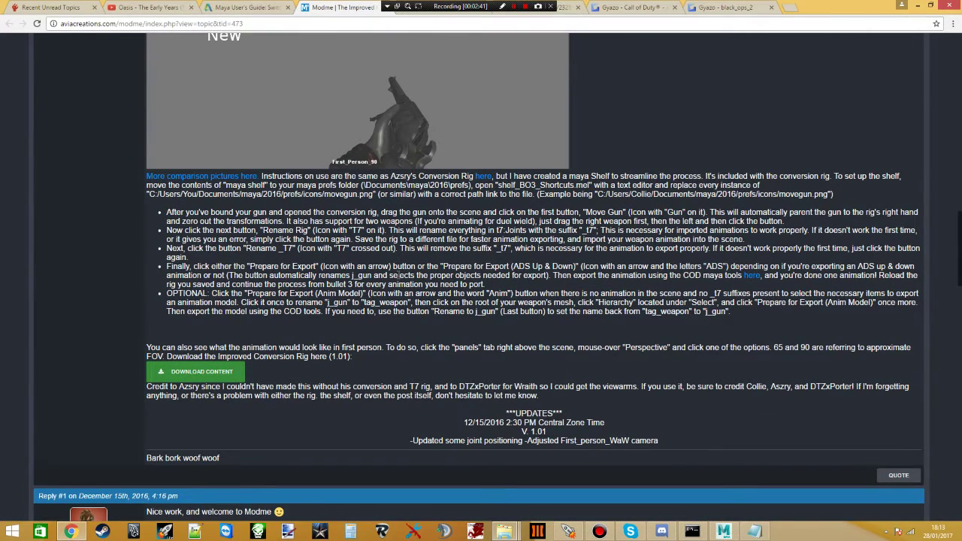
left_click_drag(166, 212, 795, 308)
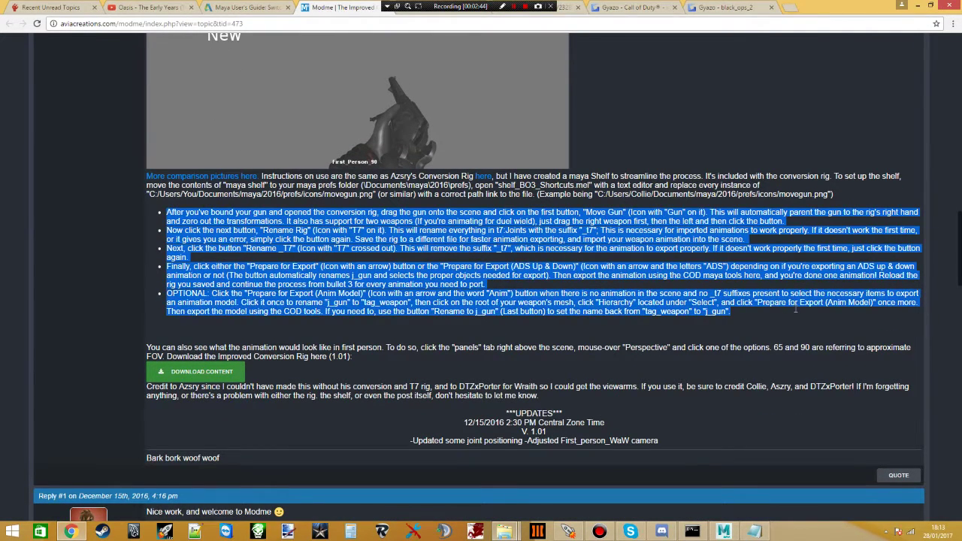
left_click(758, 328)
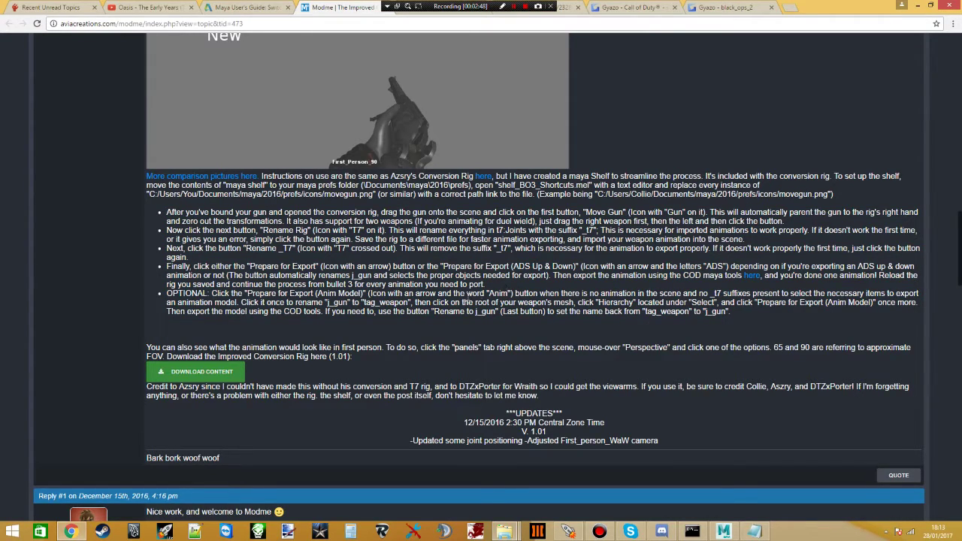
scroll(436, 293, "up", 4)
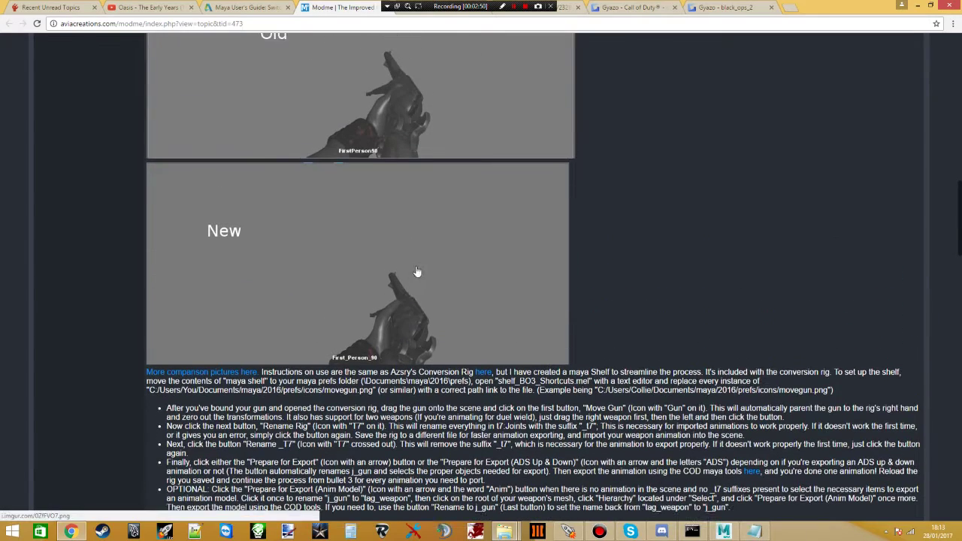
scroll(424, 286, "up", 15)
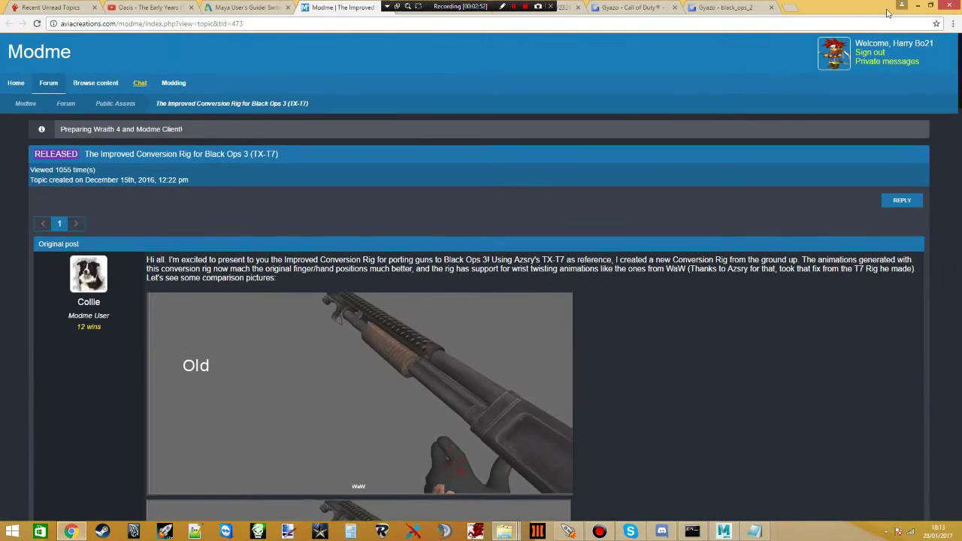
left_click(917, 5)
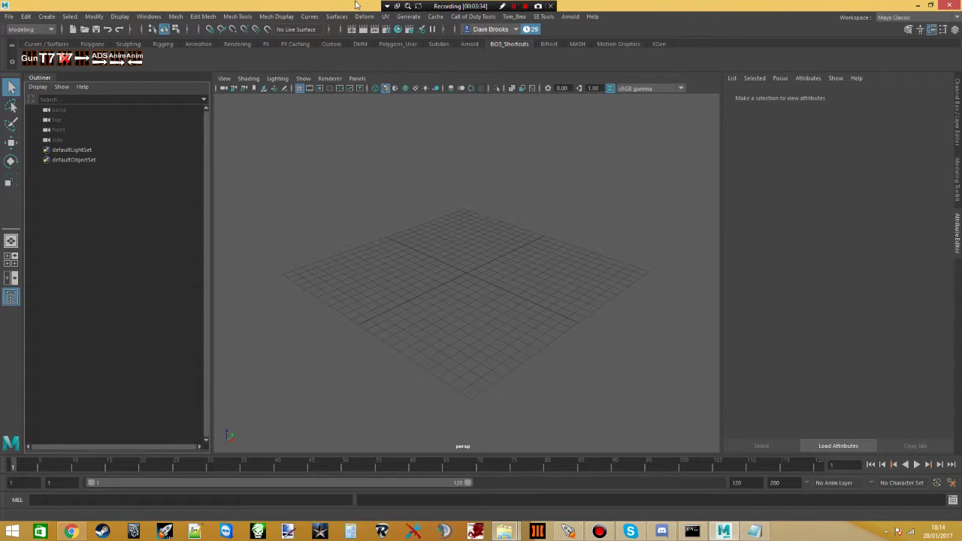
- Reopen the conversion rig topic in Chrome and check its download link and the introduction's note on WaW wrist-twisting animations
left_click(504, 531)
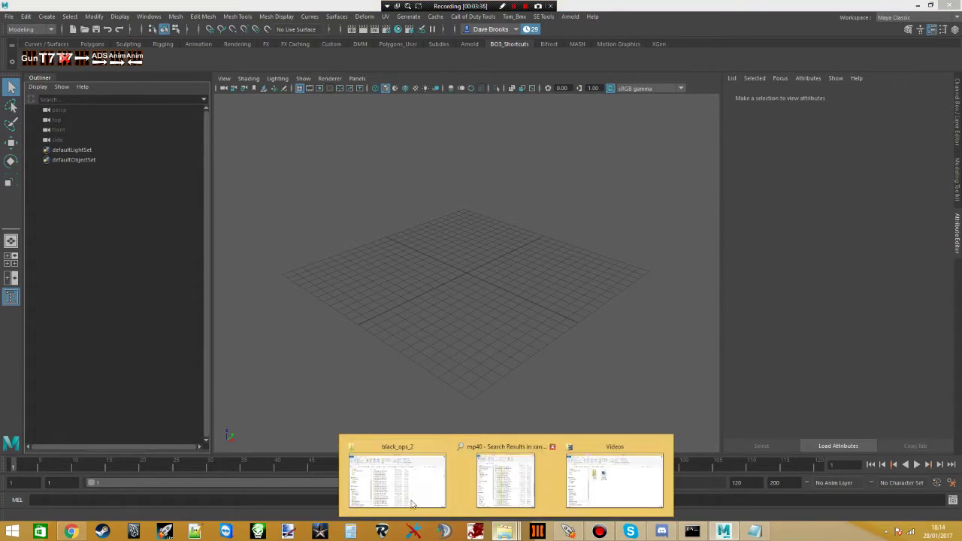
mouse_move(547, 501)
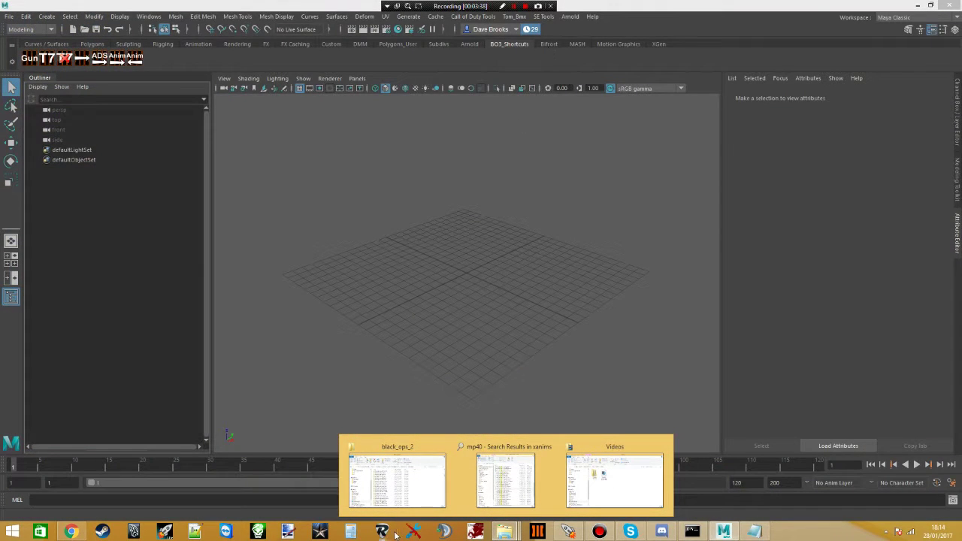
left_click(71, 531)
scroll(375, 361, "down", 13)
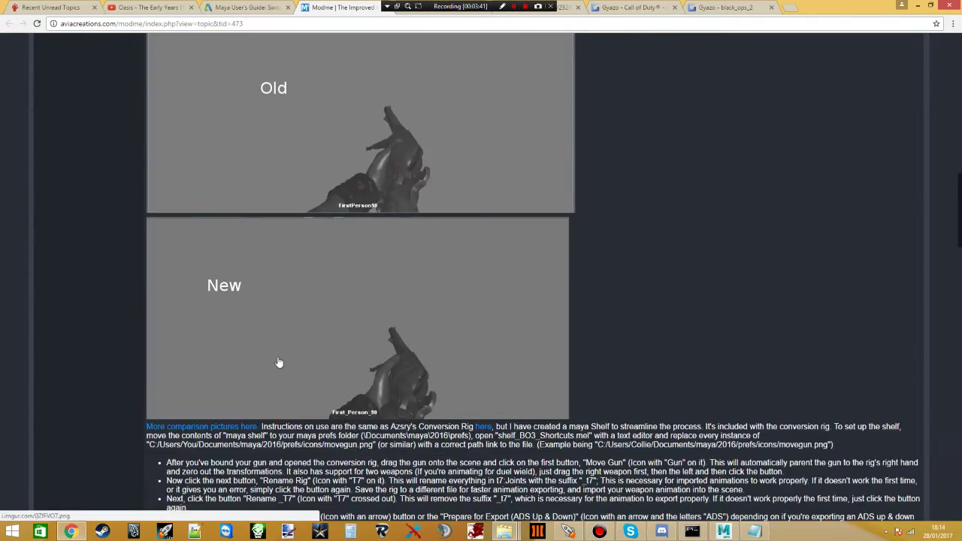
scroll(243, 304, "up", 3)
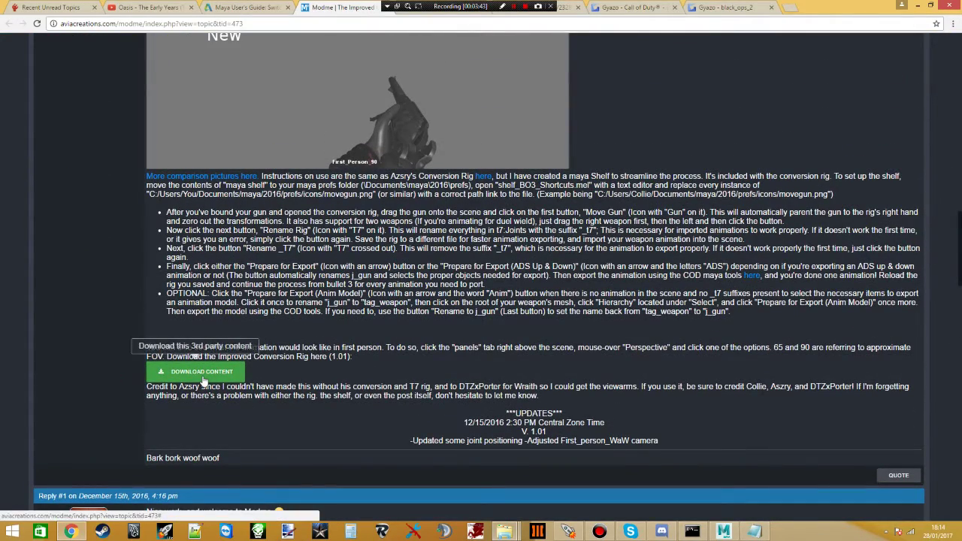
scroll(265, 189, "up", 12)
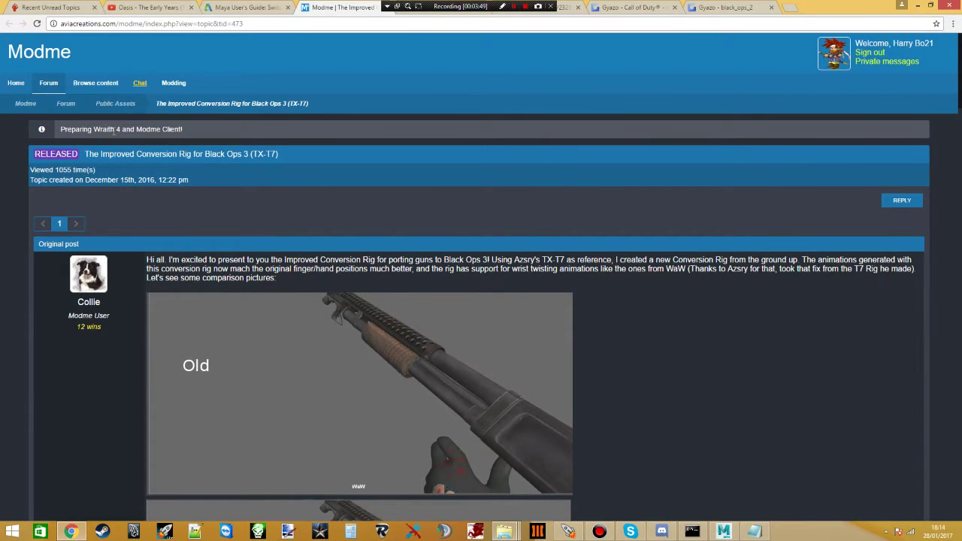
scroll(676, 258, "down", 3)
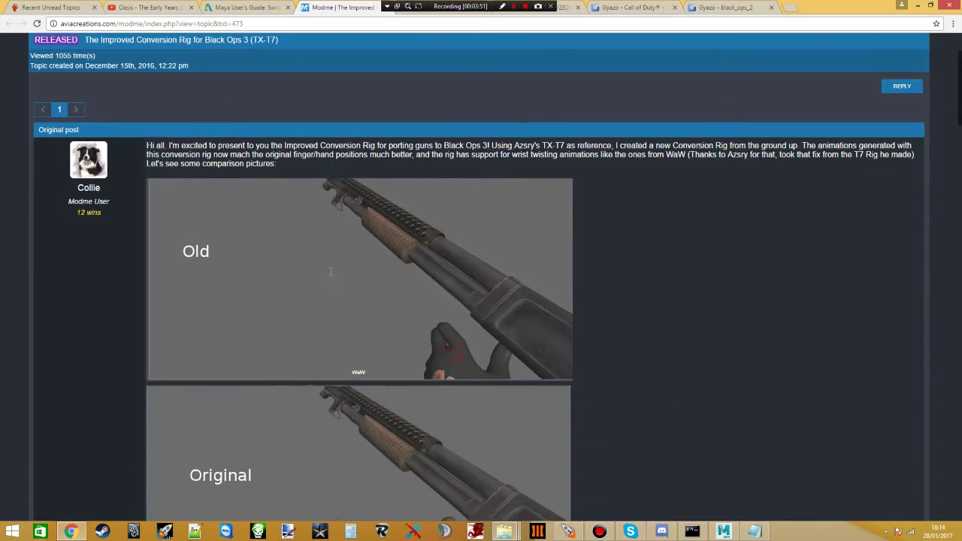
scroll(683, 263, "up", 4)
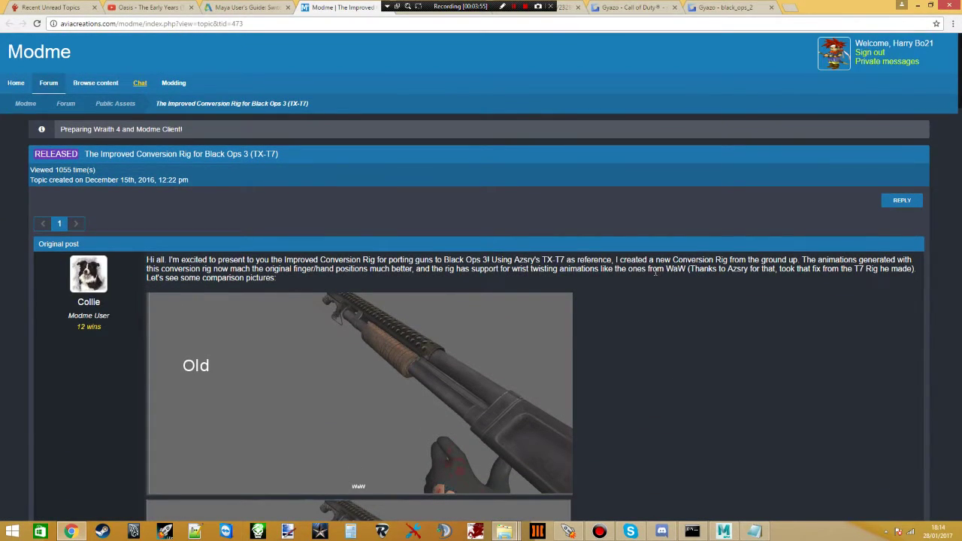
left_click_drag(666, 269, 686, 272)
left_click(694, 301)
scroll(661, 346, "down", 2)
scroll(659, 335, "up", 2)
- Switch to File Explorer and select the MP40 magazine and SMG view and world folders inside model_export's black_ops_2 folder
left_click(507, 529)
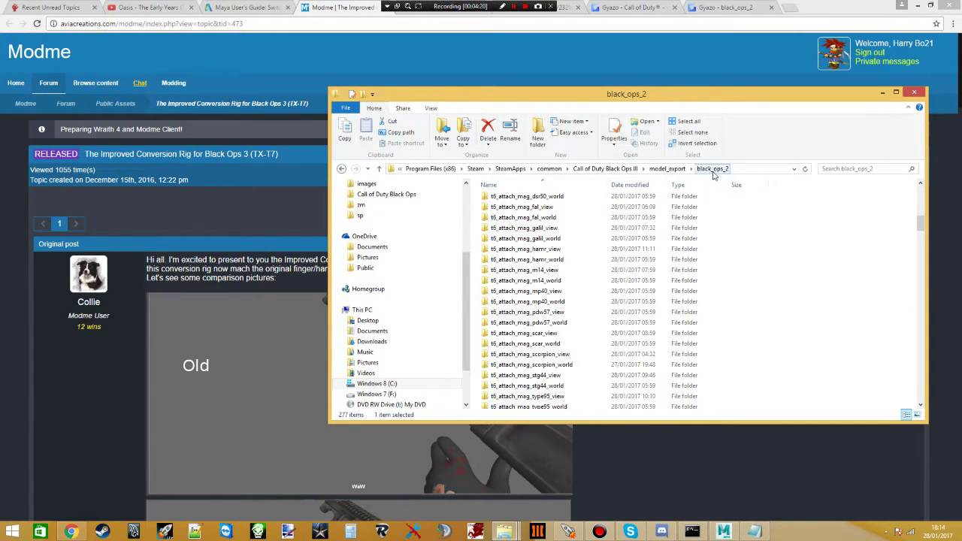
left_click(560, 292)
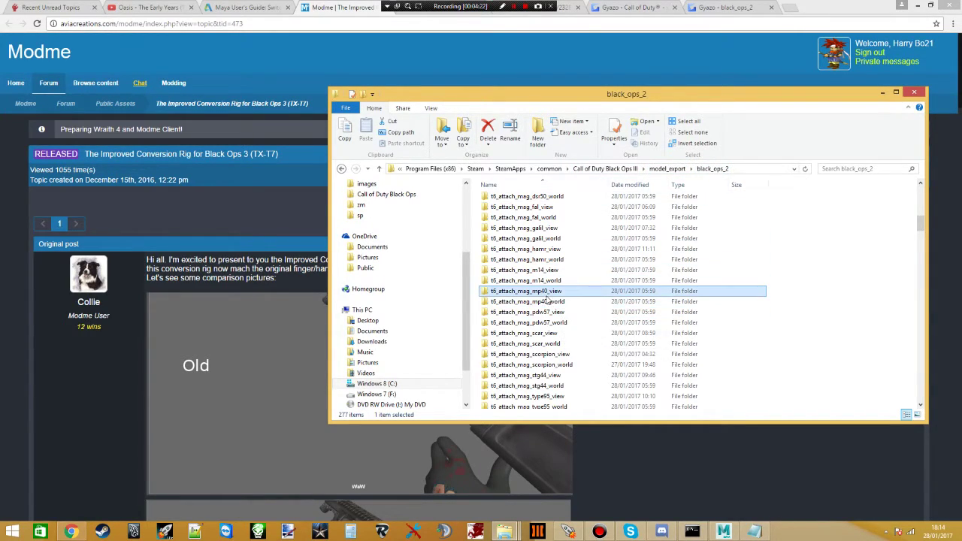
left_click(559, 312, "ctrl")
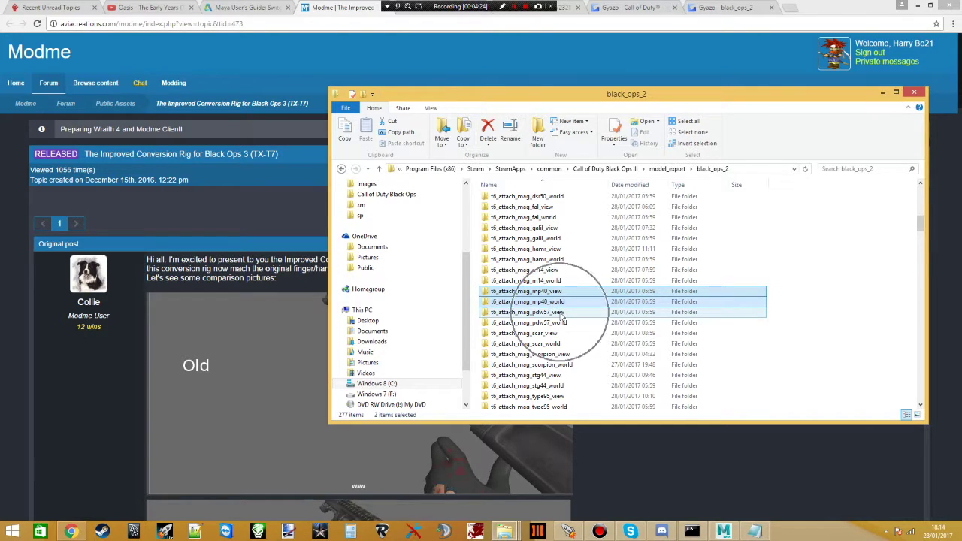
scroll(560, 316, "down", 5)
scroll(561, 320, "down", 10)
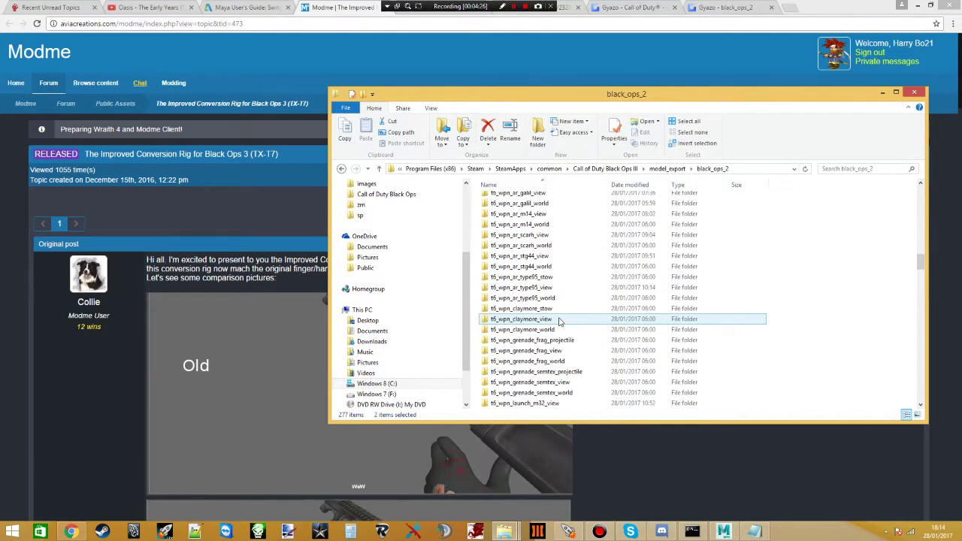
scroll(530, 314, "down", 8)
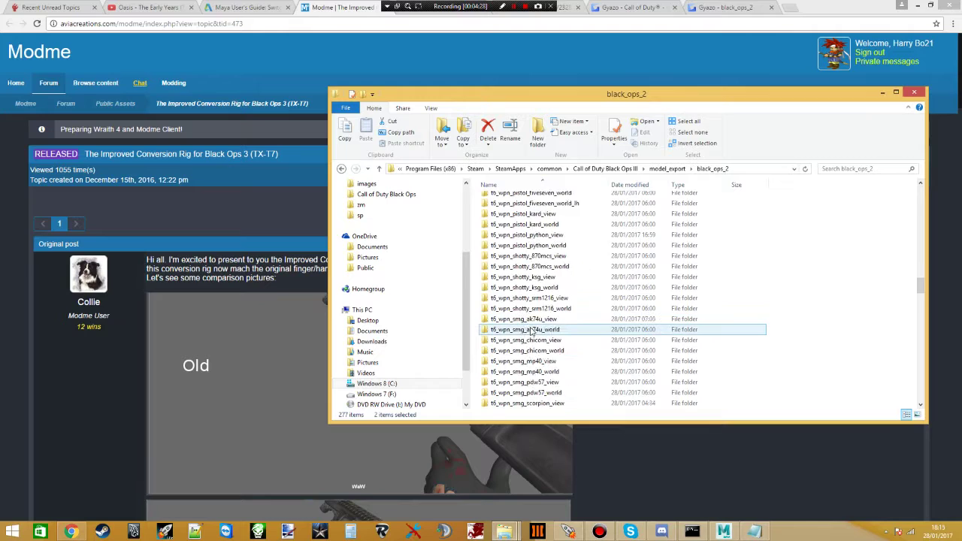
left_click(544, 276, "ctrl")
left_click(544, 266, "ctrl")
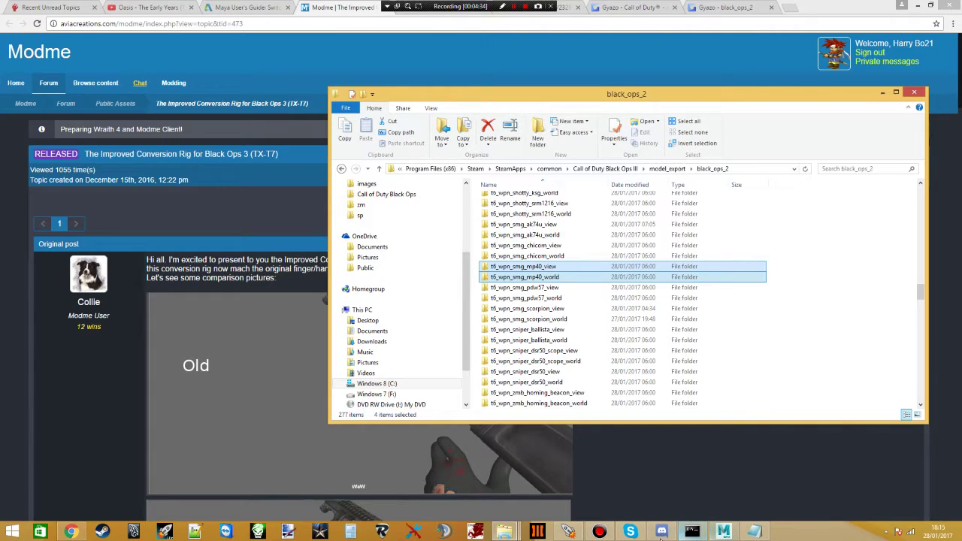
- Bring up the empty Maya scene and open the t6_attach_mag_mp40_view folder in File Explorer over it
left_click(723, 533)
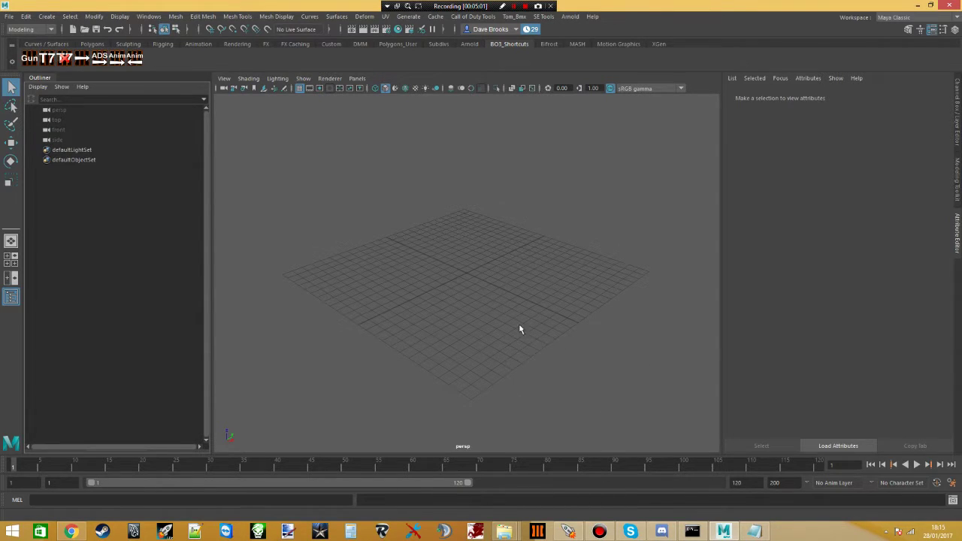
left_click(468, 319)
mouse_move(504, 531)
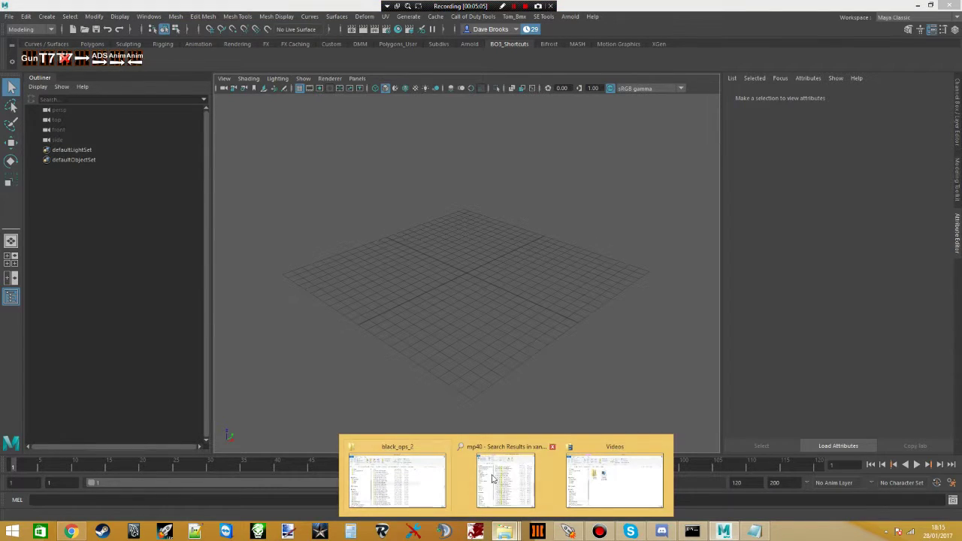
left_click(414, 481)
scroll(552, 270, "up", 10)
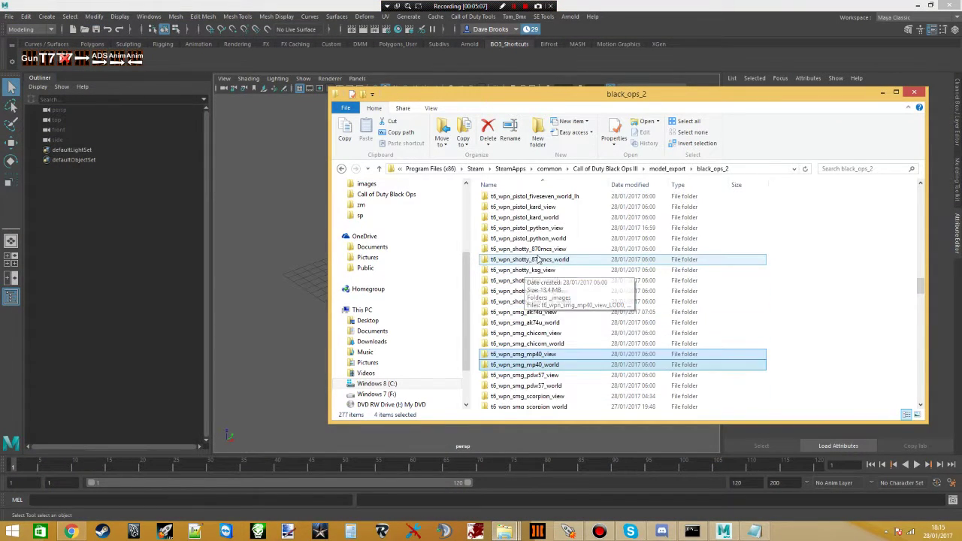
scroll(534, 255, "up", 15)
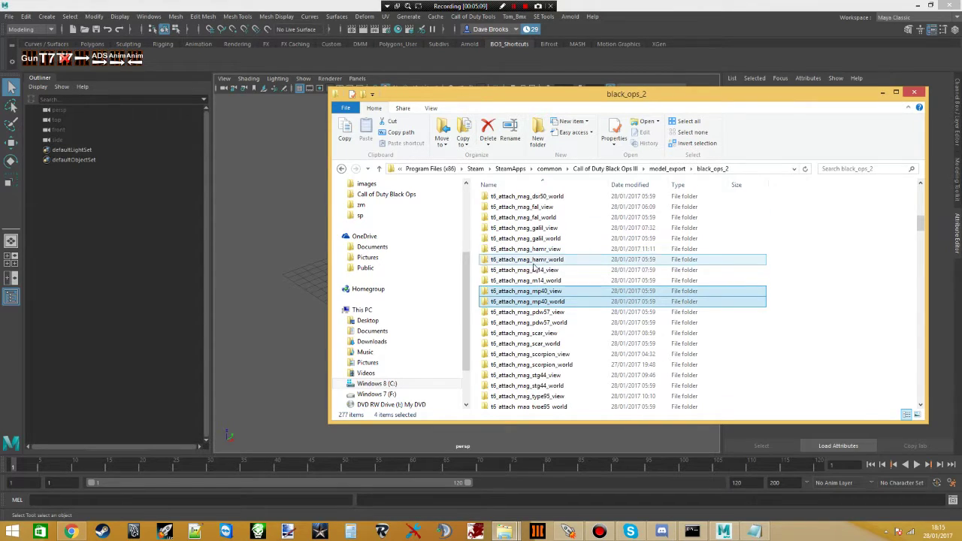
double_click(535, 269)
- Import t6_attach_mag_mp40_view_LOD0 into the Maya scene and bind it with the t6_attach_mag_mp40_view_LOD0_BIND script
left_click_drag(579, 104, 797, 81)
left_click_drag(751, 187, 559, 247)
left_click_drag(502, 254, 489, 234)
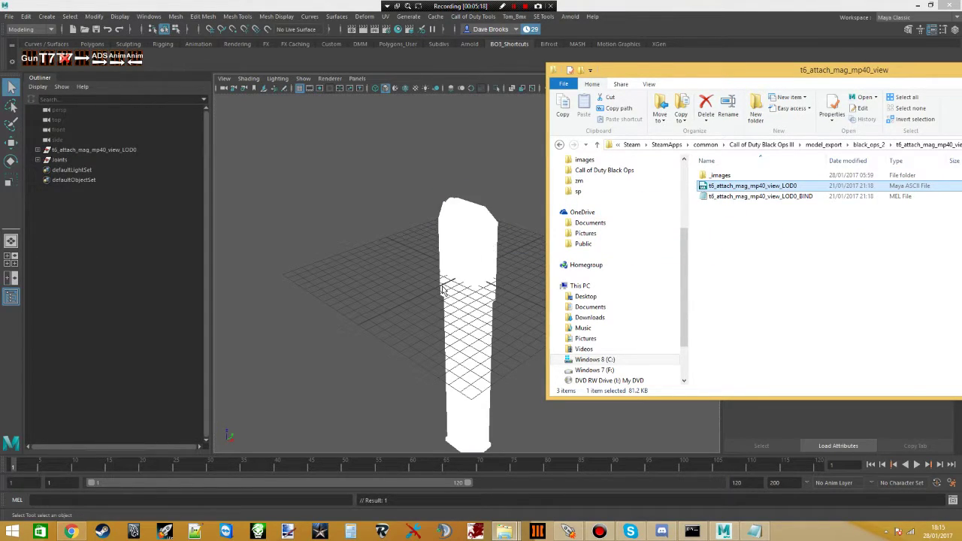
left_click(741, 198)
left_click_drag(790, 201, 480, 254)
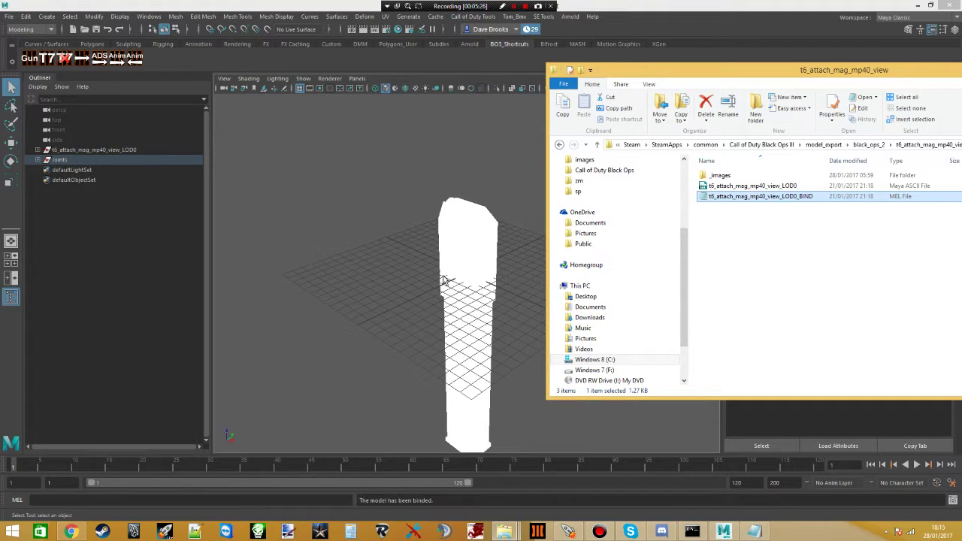
- Switch the viewport renderer to Legacy Default Viewport and display the magazine shaded with texture maps under default lighting
left_click(330, 79)
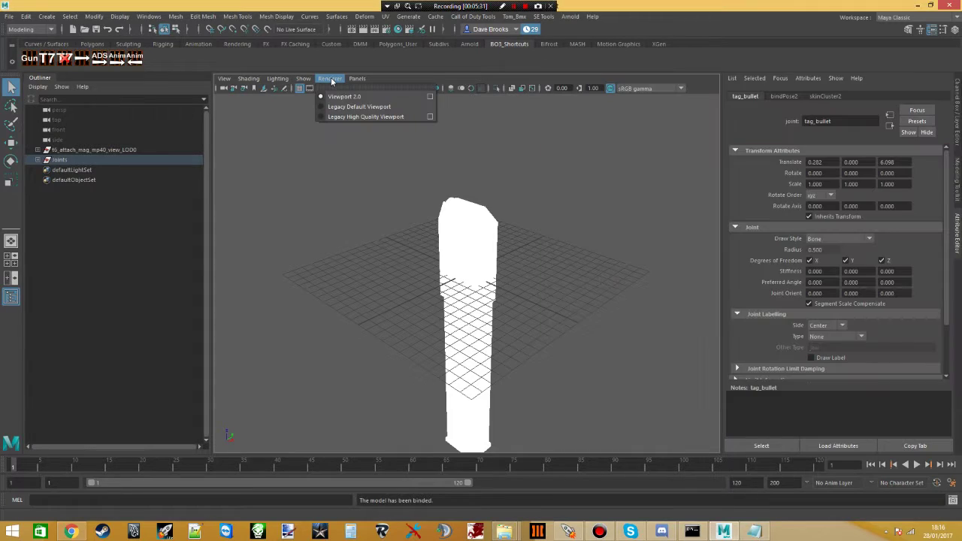
left_click(359, 106)
left_click(415, 250)
key("6")
key("5")
key("6")
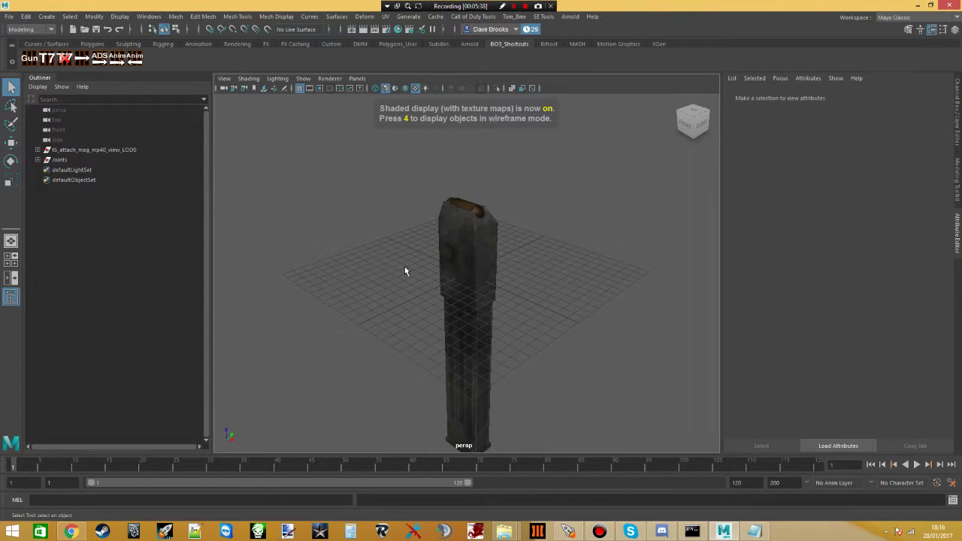
key("7")
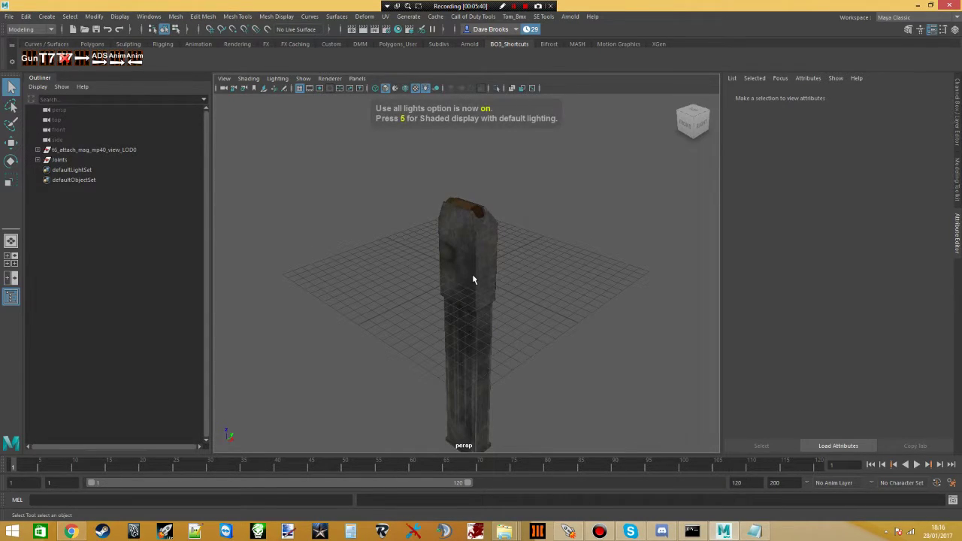
key("6")
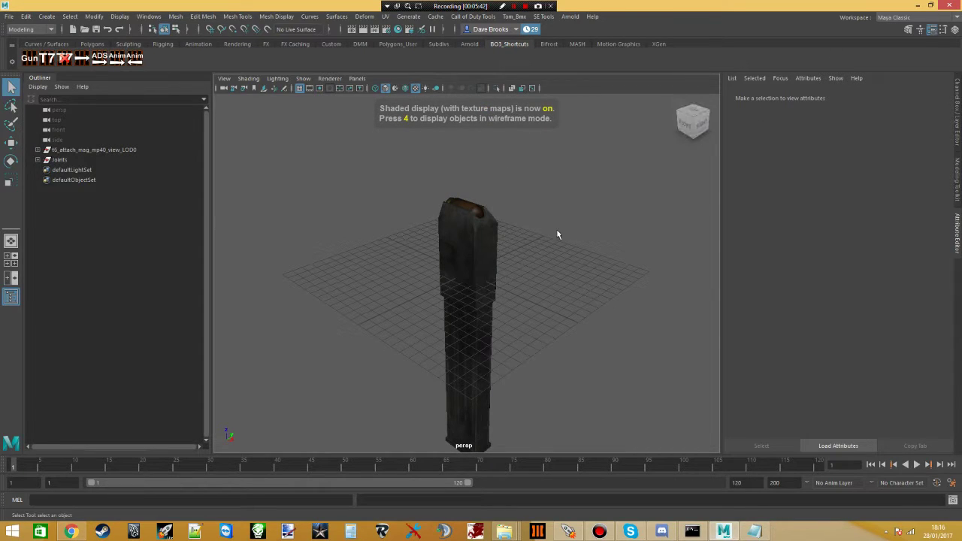
- Save the bound magazine scene as a Maya Binary file named binded in the t6_attach_mag_mp40_view folder
left_click(11, 18)
left_click(39, 67)
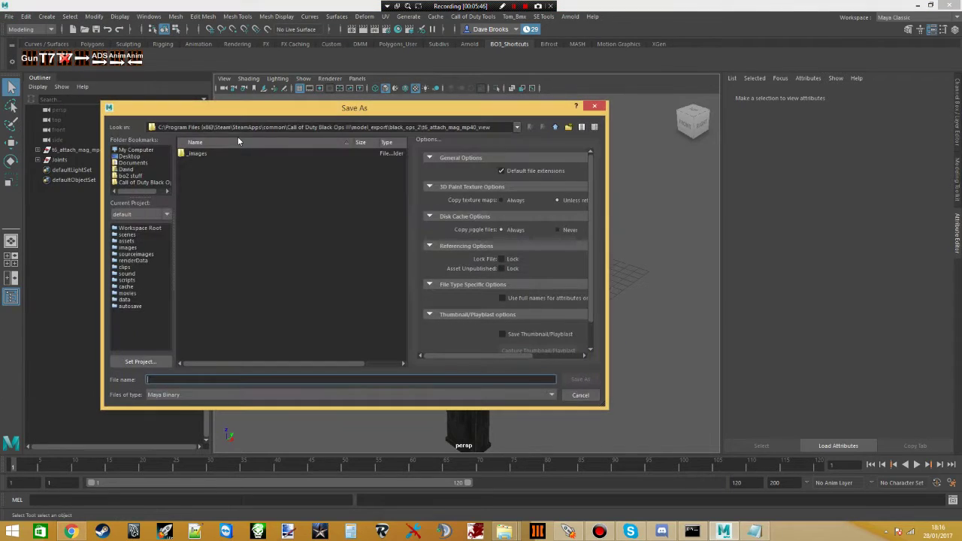
left_click_drag(491, 128, 286, 196)
left_click(286, 197)
left_click(203, 379)
type("binded")
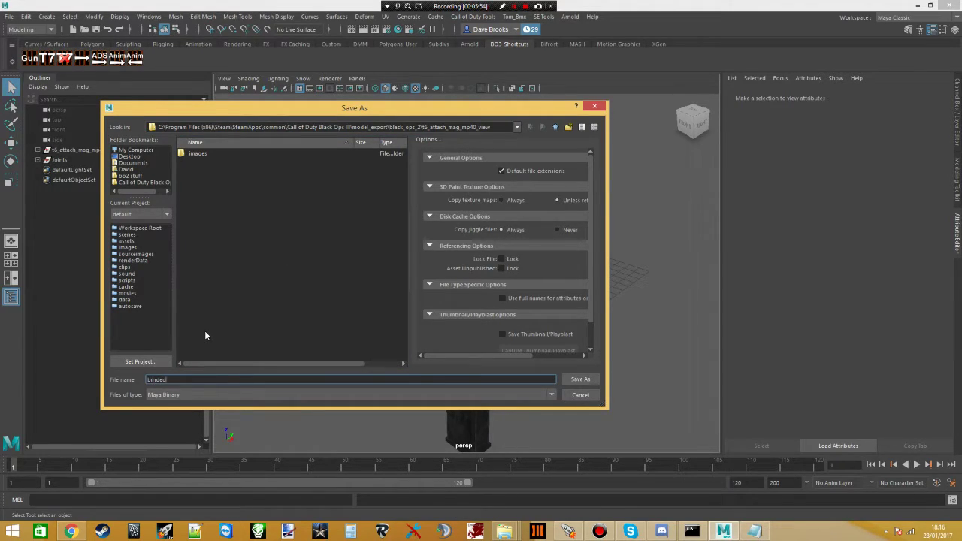
key("Return")
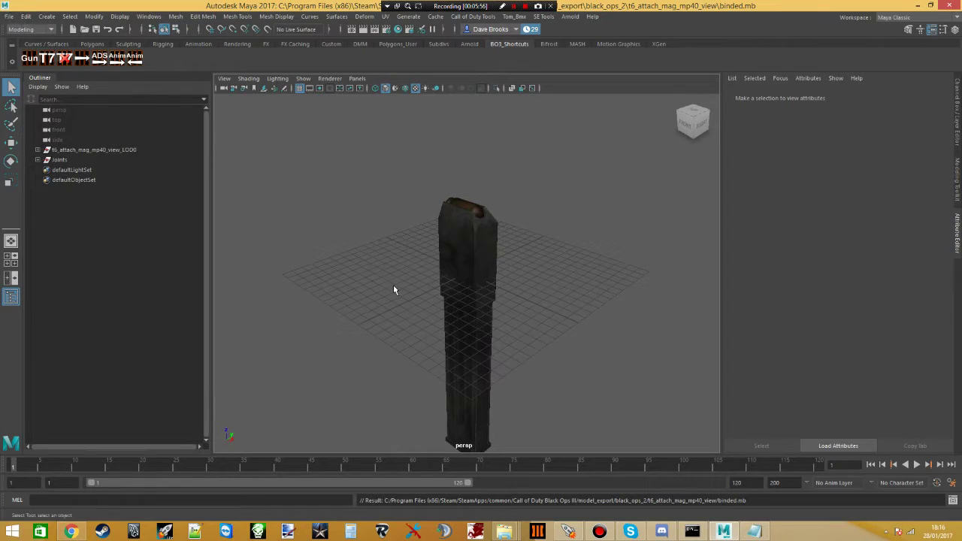
- Start a new scene and open the t6_wpn_smg_mp40_view folder from black_ops_2 in File Explorer
left_click(9, 17)
left_click(26, 23)
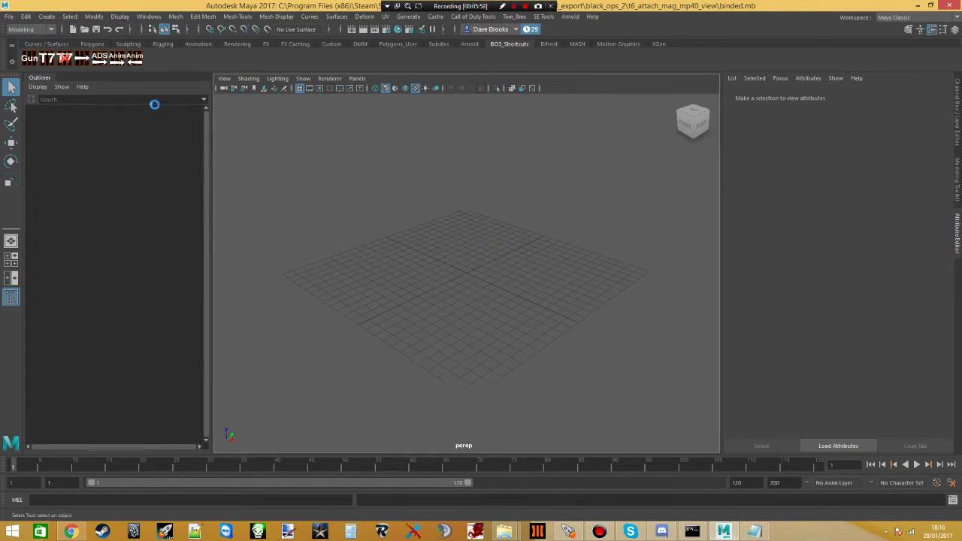
key("alt+Tab")
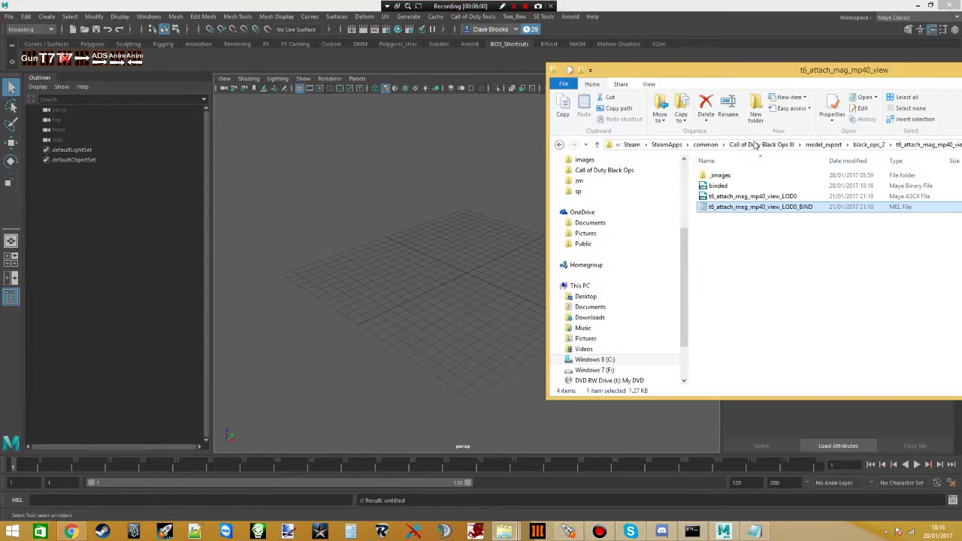
left_click(873, 144)
scroll(788, 241, "down", 12)
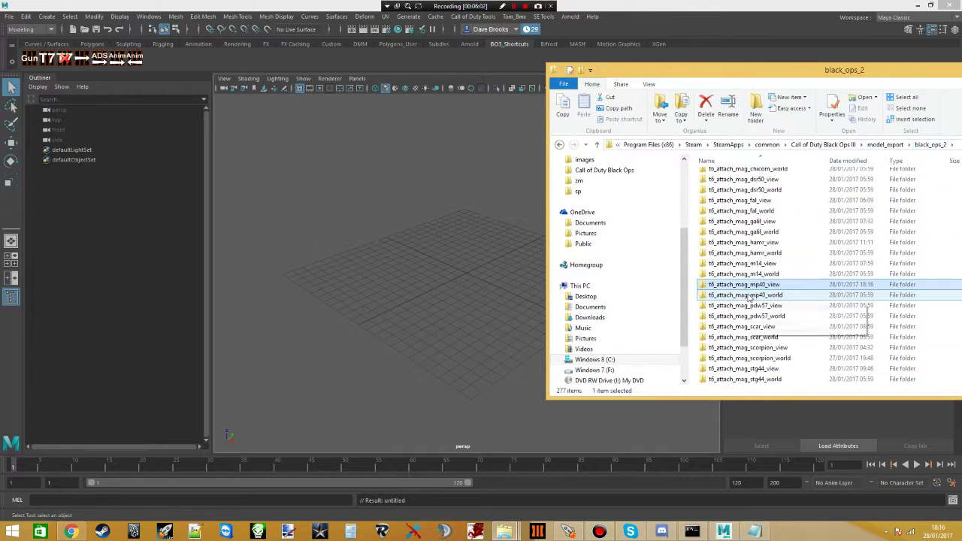
scroll(762, 316, "down", 10)
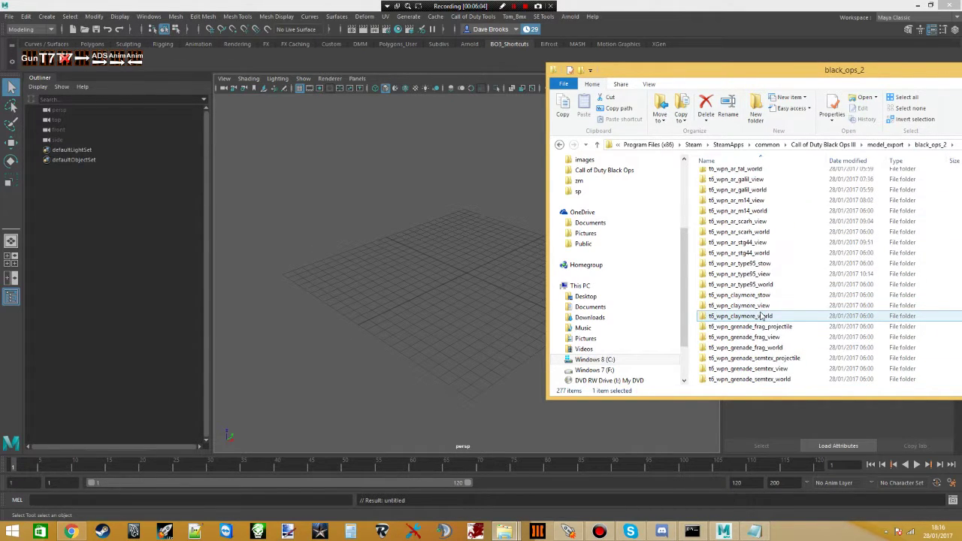
scroll(766, 320, "down", 7)
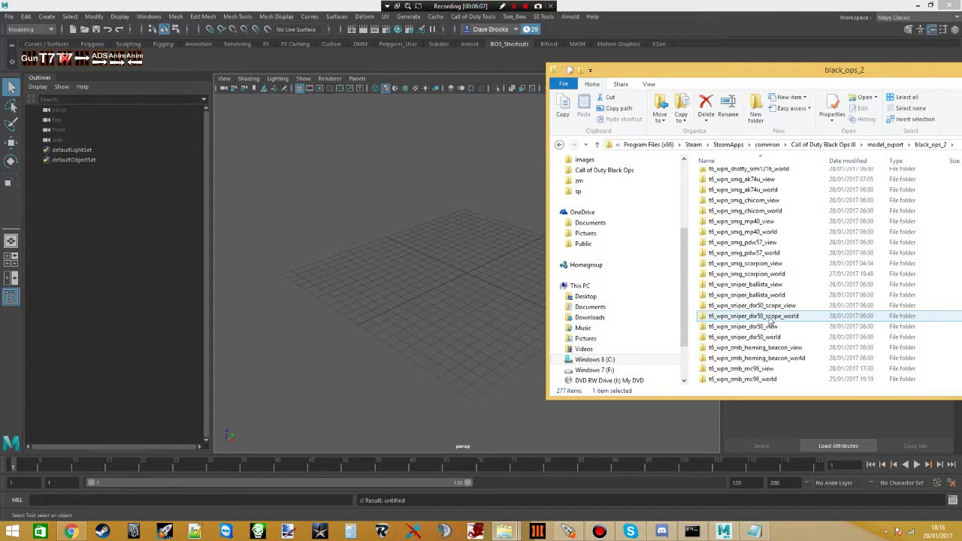
double_click(761, 252)
- Import t6_wpn_smg_mp40_view_LOD0, bind it with its LOD0_BIND script, and select the j_gun joint in wireframe display
left_click_drag(747, 186, 511, 174)
left_click_drag(807, 197, 447, 249)
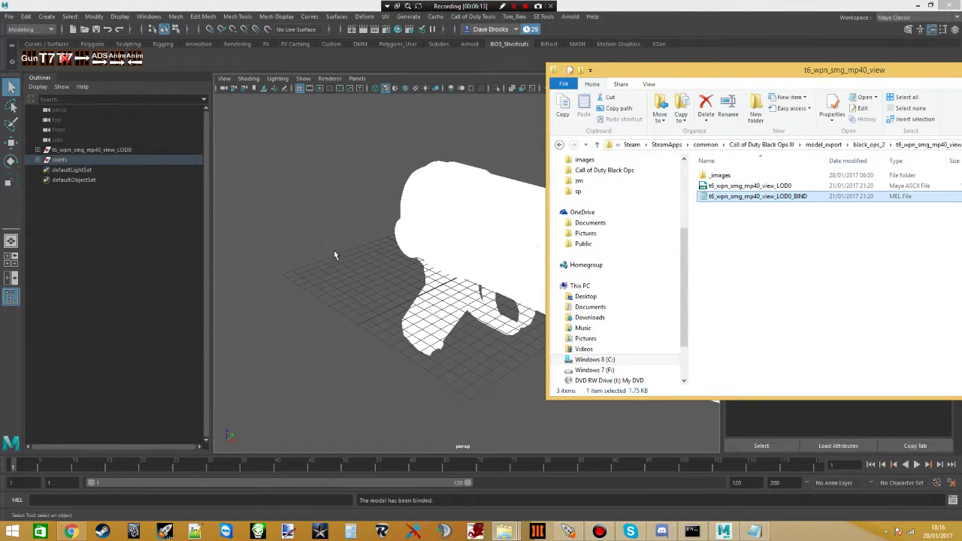
left_click(376, 293)
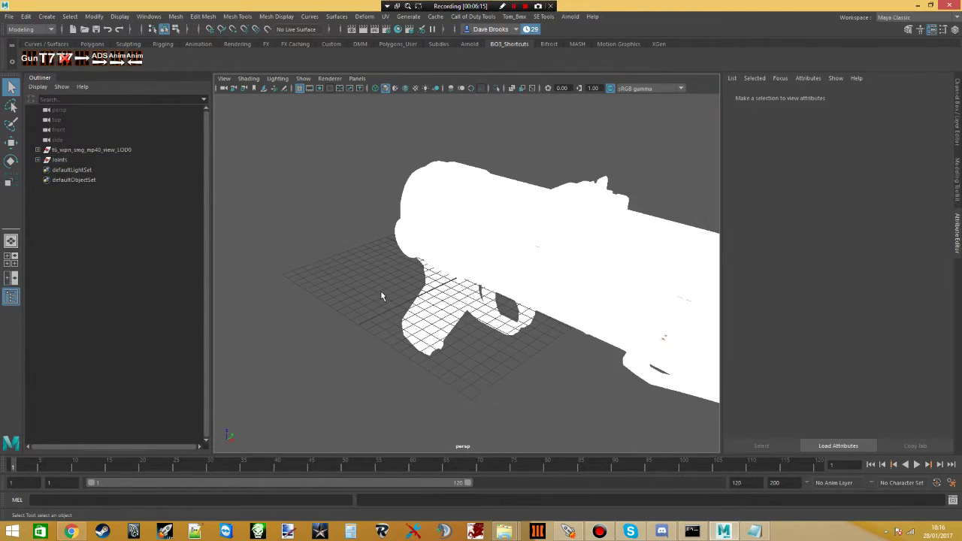
key("4")
left_click(467, 277)
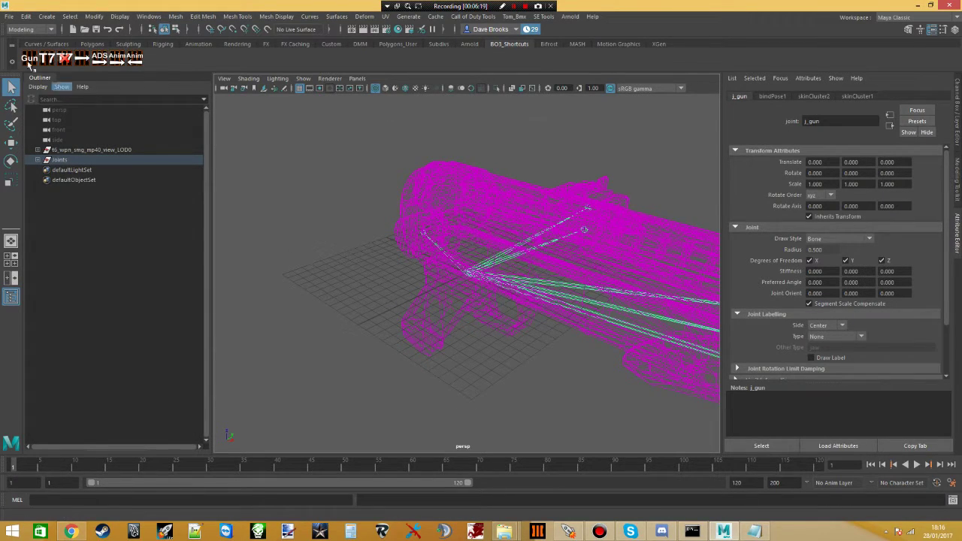
- Save the bound weapon scene as a Maya Binary file named binded in the t6_wpn_smg_mp40_view folder
left_click(9, 15)
left_click(38, 67)
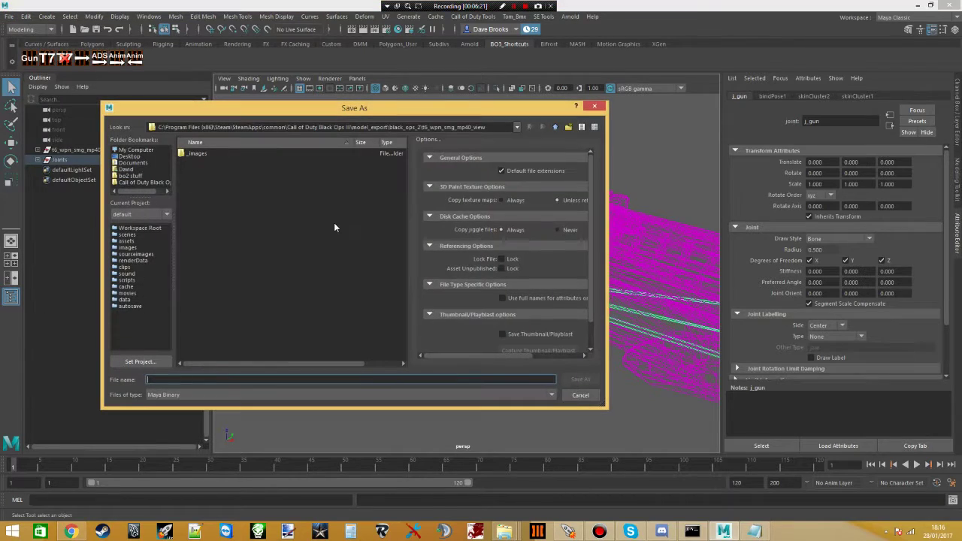
type("binded")
key("Return")
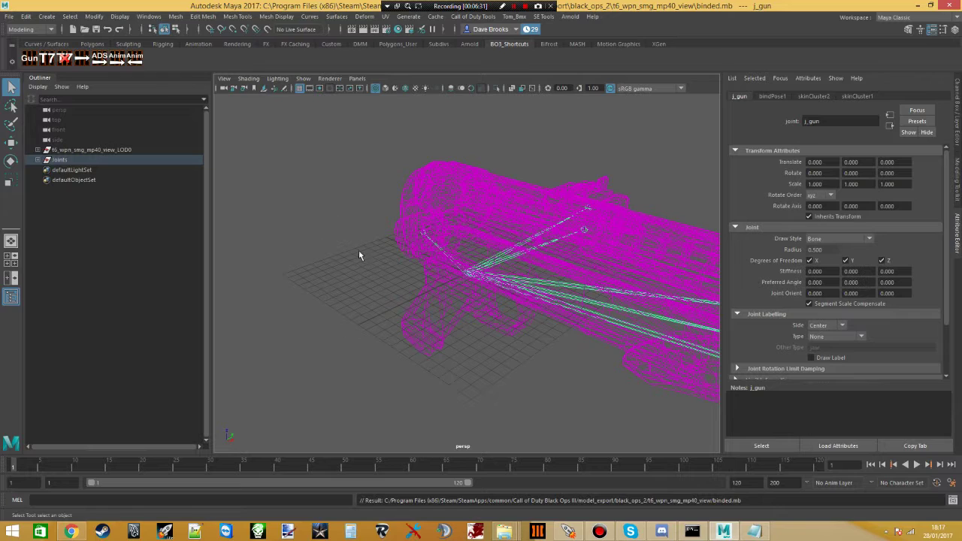
- Import the binded magazine file from the t6_attach_mag_mp40_view folder into the MP40 weapon scene
key("alt+Tab")
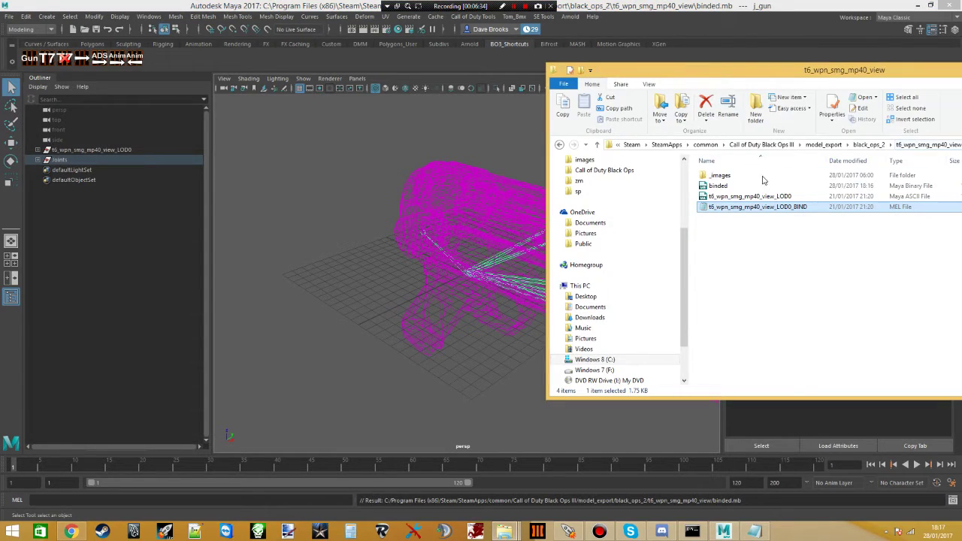
left_click(864, 144)
scroll(793, 231, "up", 20)
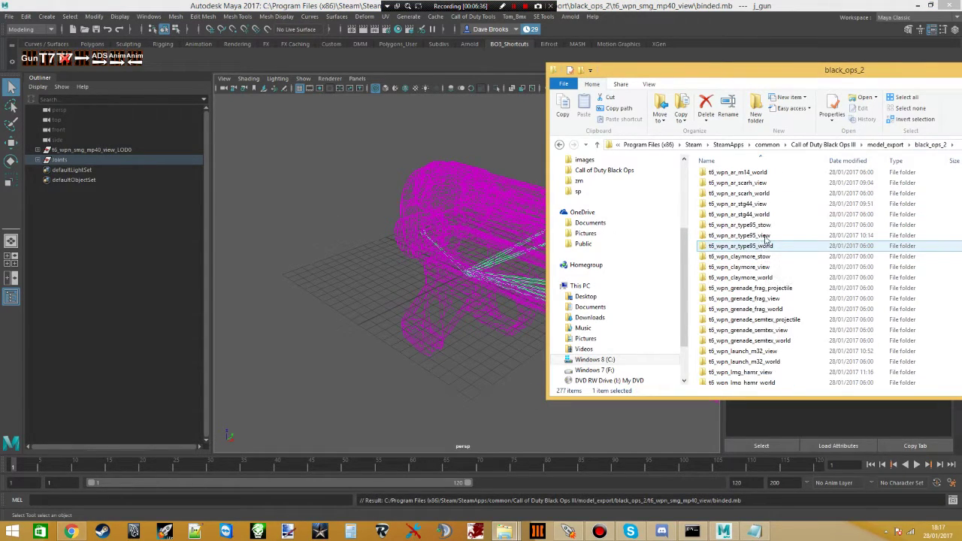
scroll(755, 260, "up", 15)
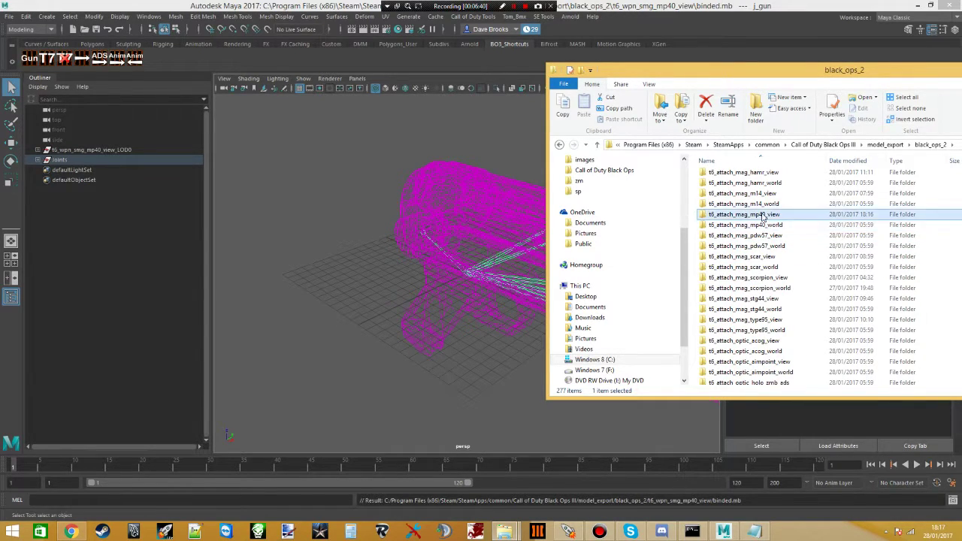
double_click(763, 214)
left_click(722, 186)
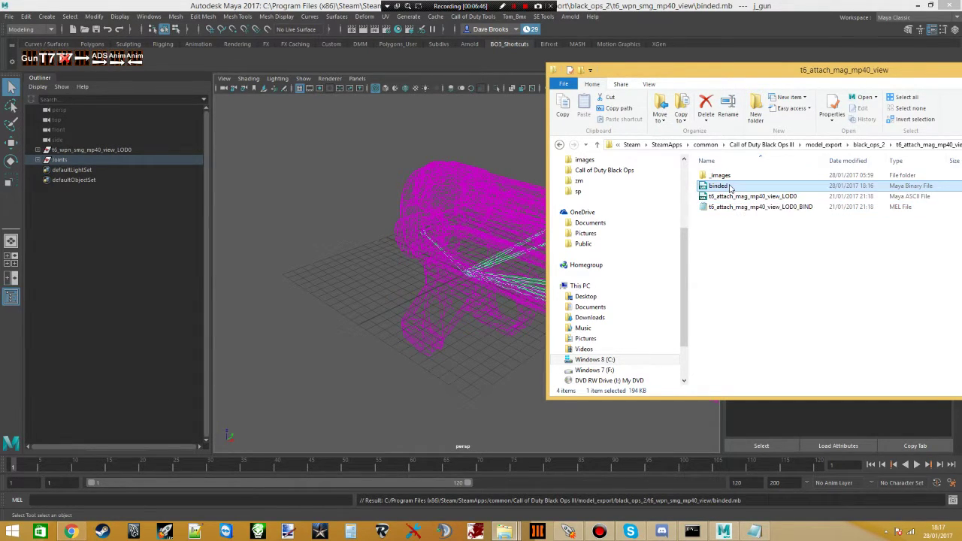
left_click_drag(695, 196, 499, 364)
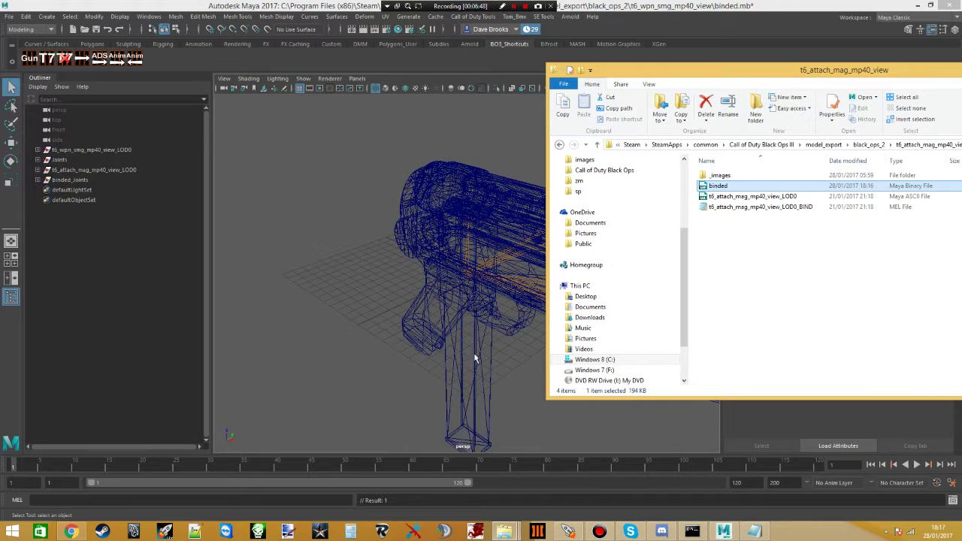
left_click(388, 339)
left_click_drag(387, 340, 477, 369, "alt")
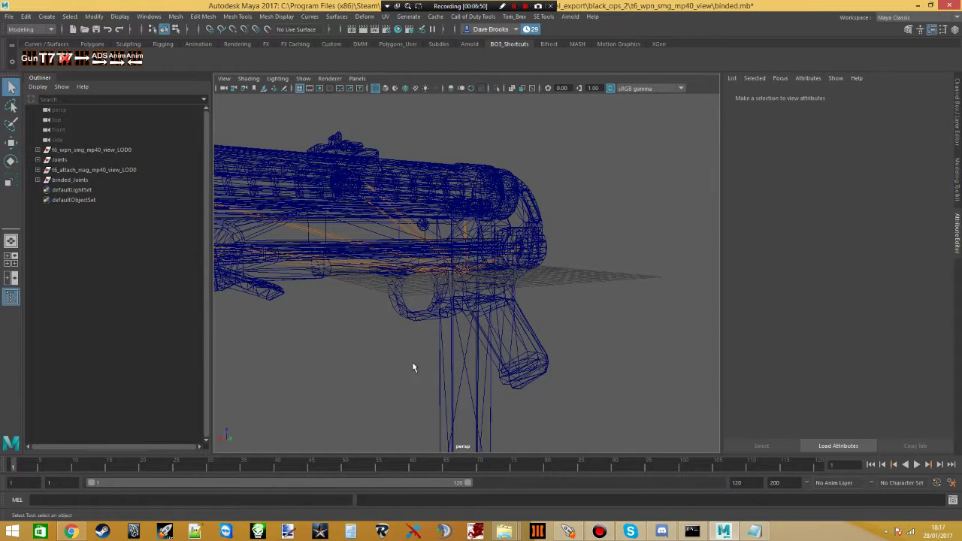
- Display the MP40 with its textures and switch the viewport to a legacy renderer
key("6")
left_click(319, 88)
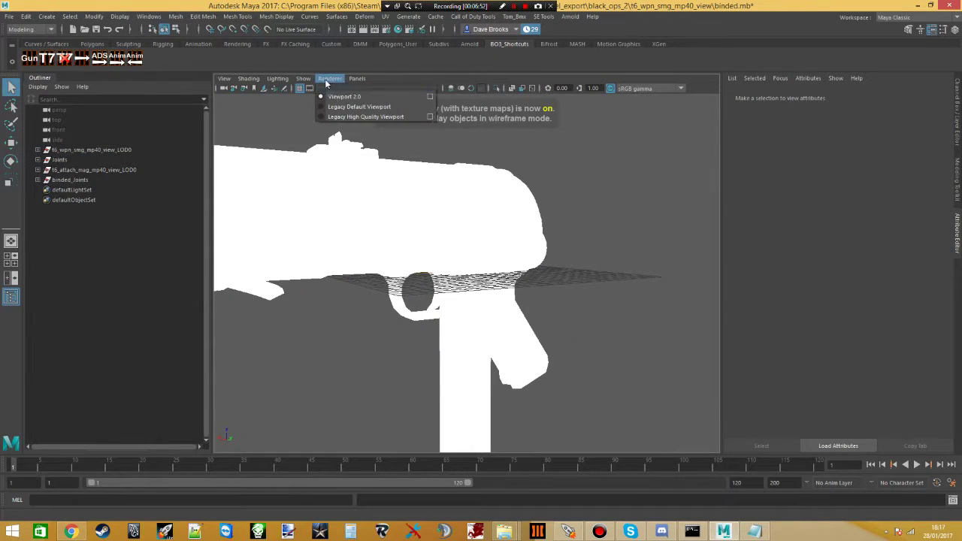
left_click(333, 96)
left_click_drag(458, 255, 347, 263, "alt")
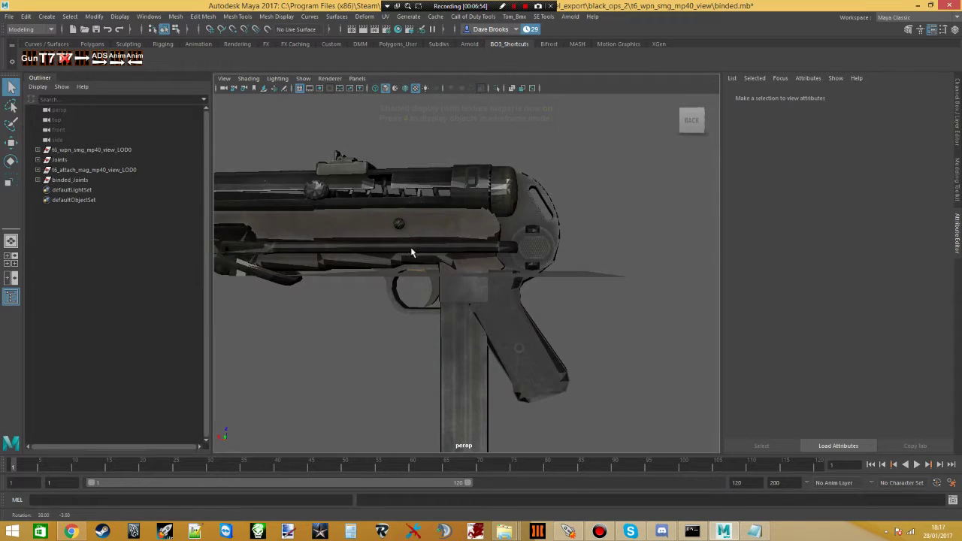
- Move the magazine's binded_Joints group forward along X to 33.405, under the MP40's magazine housing
left_click(71, 180)
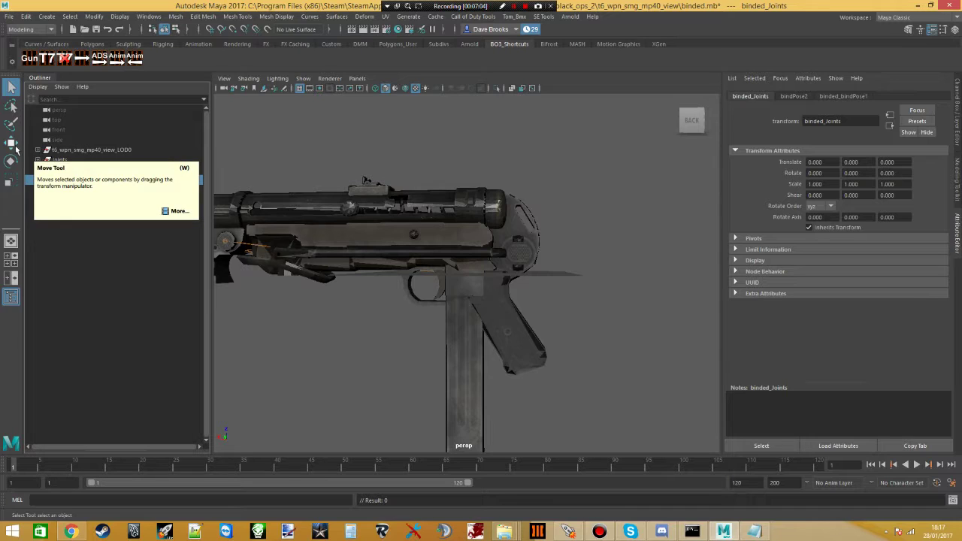
left_click(13, 144)
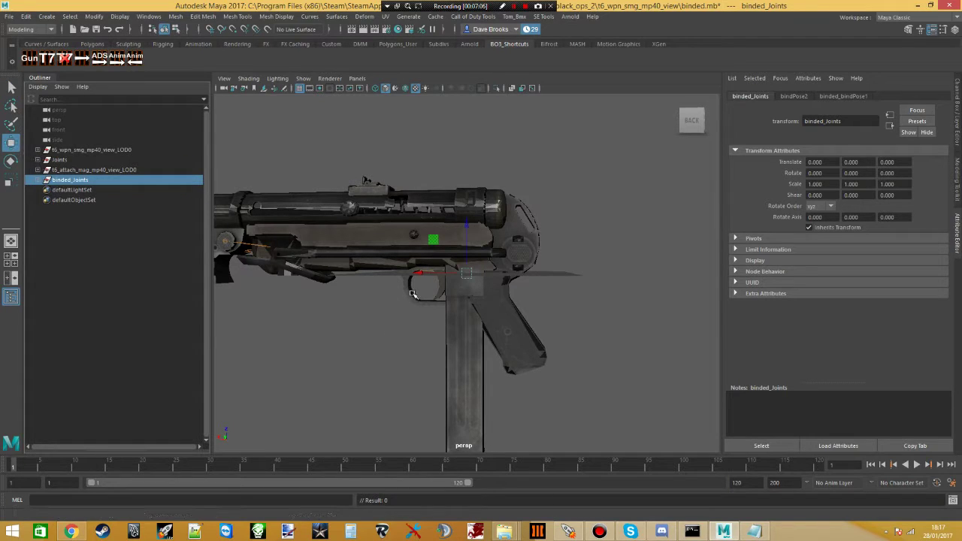
left_click_drag(328, 331, 399, 335, "alt")
scroll(398, 335, "up", 2)
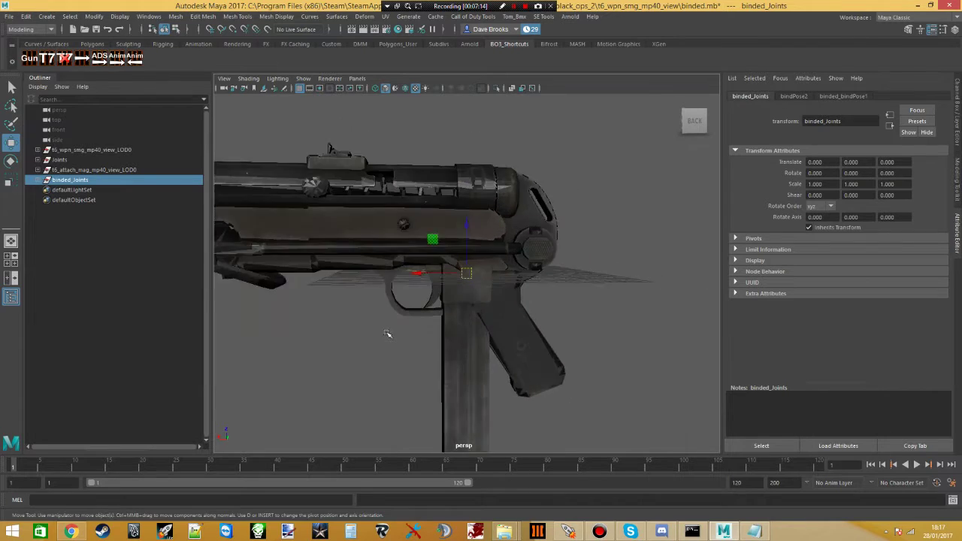
scroll(385, 336, "up", 1)
scroll(383, 340, "down", 2)
scroll(383, 339, "up", 2)
scroll(381, 342, "down", 2)
scroll(387, 330, "up", 2)
scroll(386, 327, "down", 2)
scroll(386, 328, "up", 3)
scroll(387, 329, "down", 2)
scroll(380, 328, "up", 2)
scroll(390, 338, "down", 3)
mouse_move(391, 344)
left_mouse_down("alt")
mouse_move(344, 350)
mouse_move(399, 344)
mouse_move(369, 316)
mouse_move(384, 301)
mouse_move(358, 331)
mouse_move(440, 311)
mouse_move(367, 337)
mouse_move(378, 337)
left_mouse_up("alt")
scroll(387, 331, "up", 4)
left_click_drag(413, 277, 219, 306)
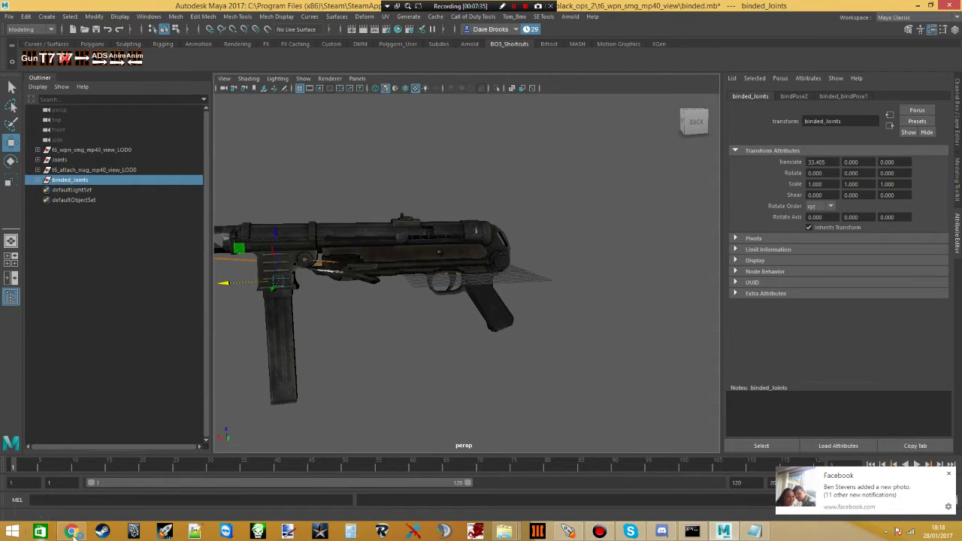
- Switch to Chrome, search Google for "mp40 bo2" and open a full side-view MP40 menu icon as magazine placement reference
left_click(71, 531)
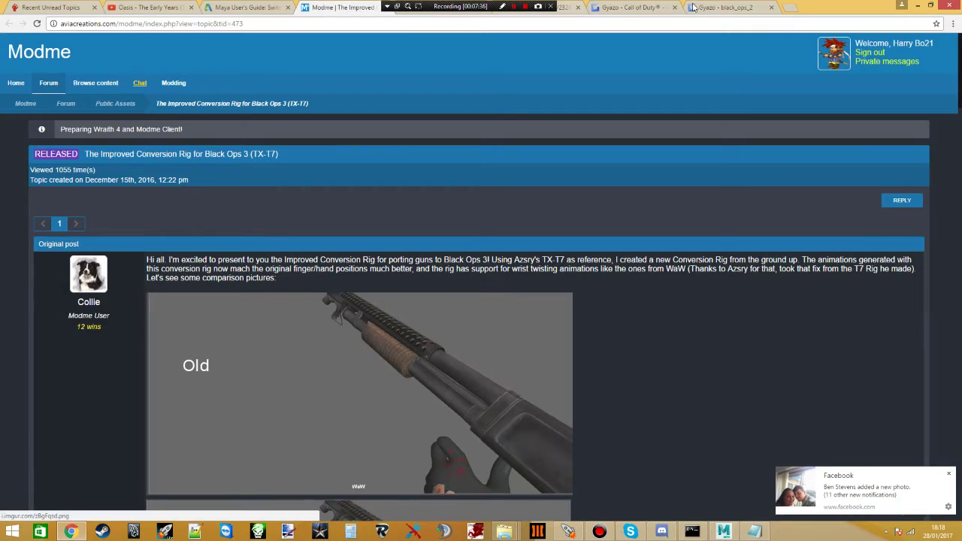
left_click(789, 8)
type("mp4")
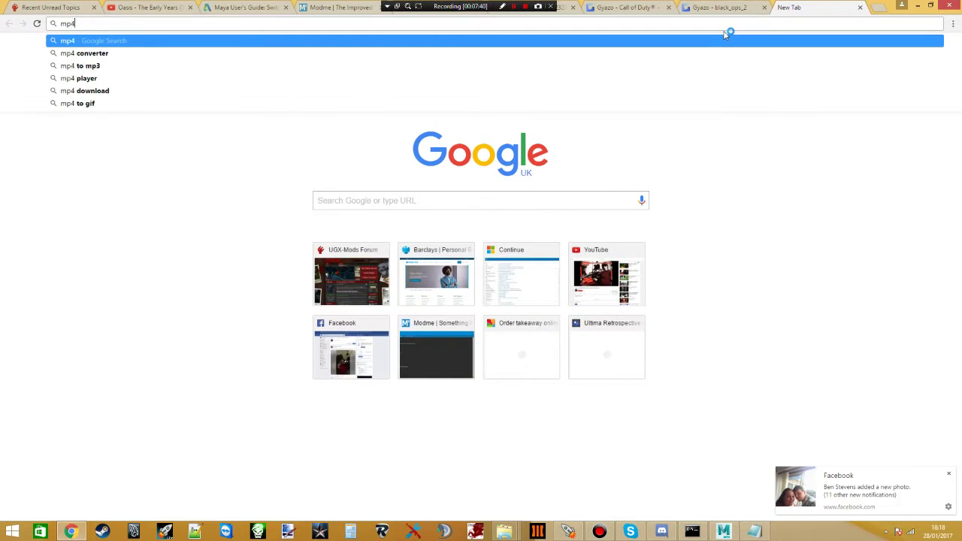
type("0 bo2")
key("Return")
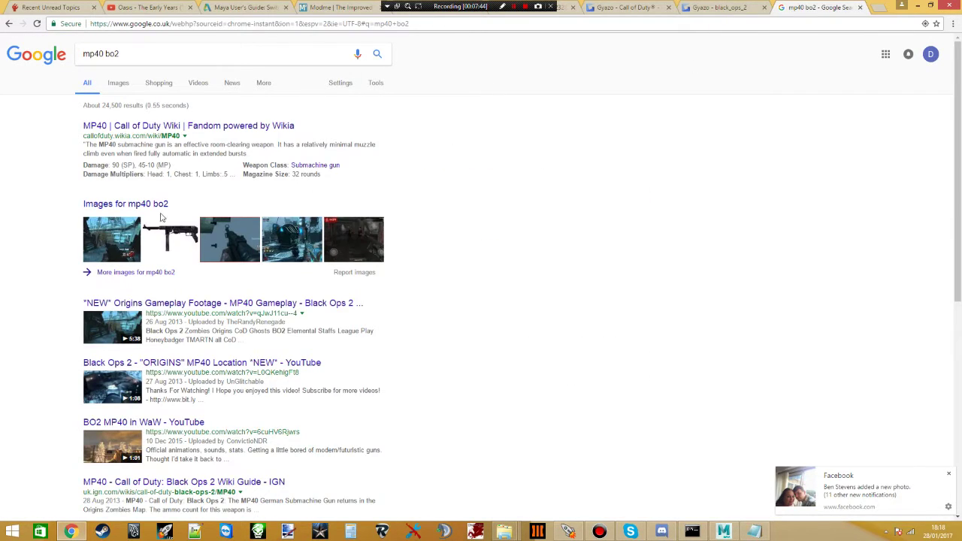
left_click(167, 241)
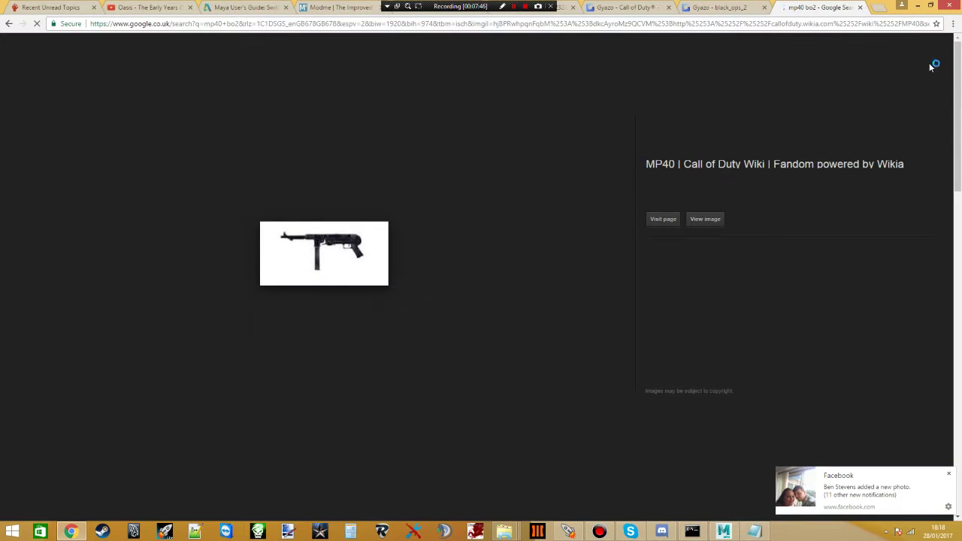
scroll(414, 214, "up", 2)
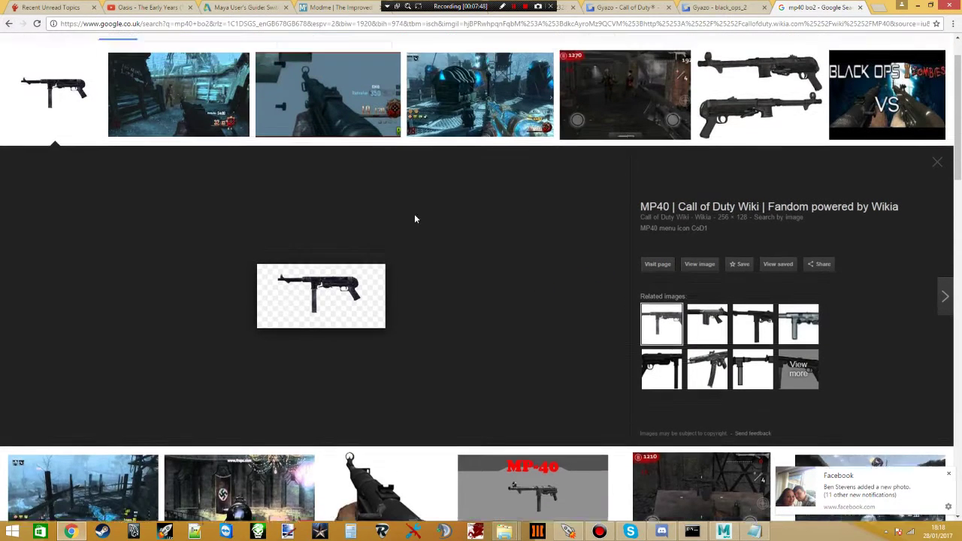
scroll(531, 214, "down", 7)
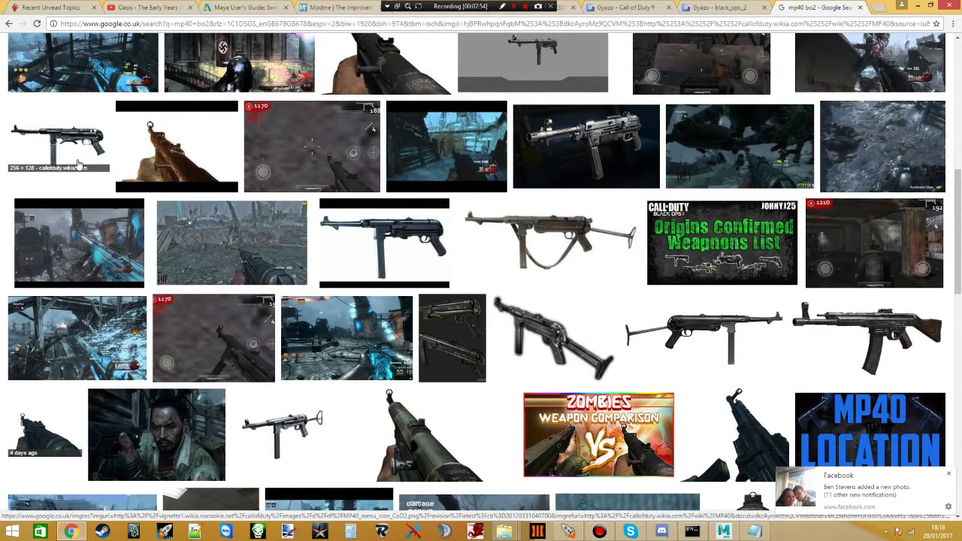
left_click(78, 154)
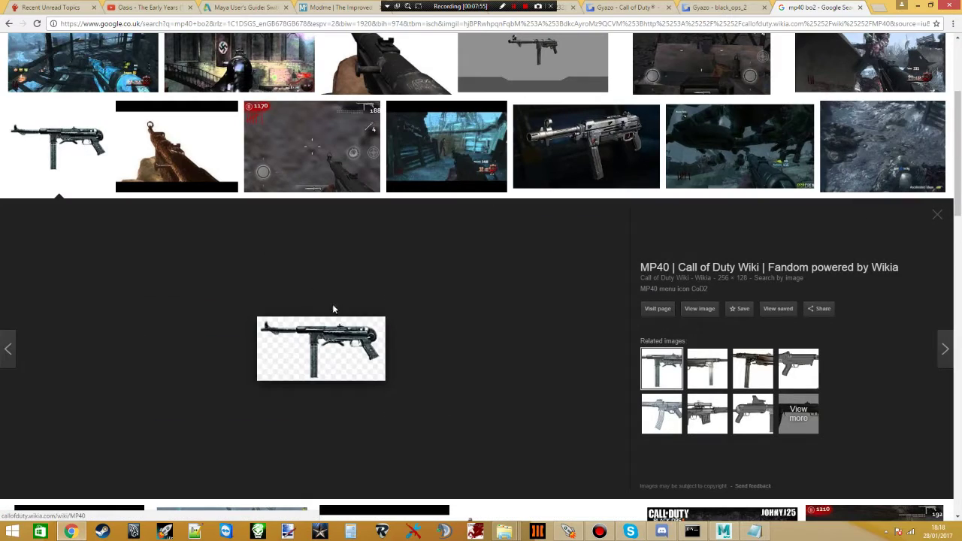
left_click(690, 312)
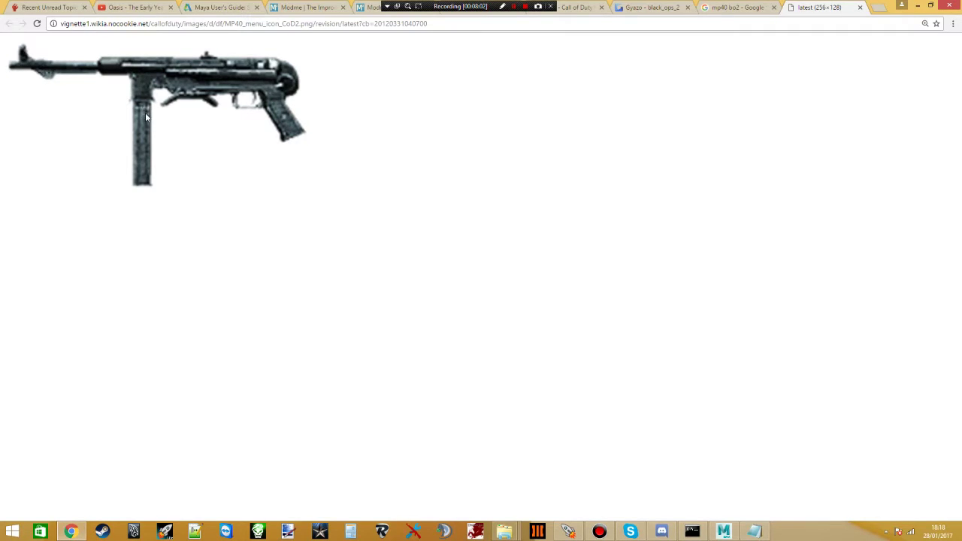
- Return to Maya and lower the binded_Joints group to -0.092 on Z to seat the magazine in its housing
key("alt+Tab")
left_click_drag(311, 321, 319, 308, "alt")
left_click(281, 219)
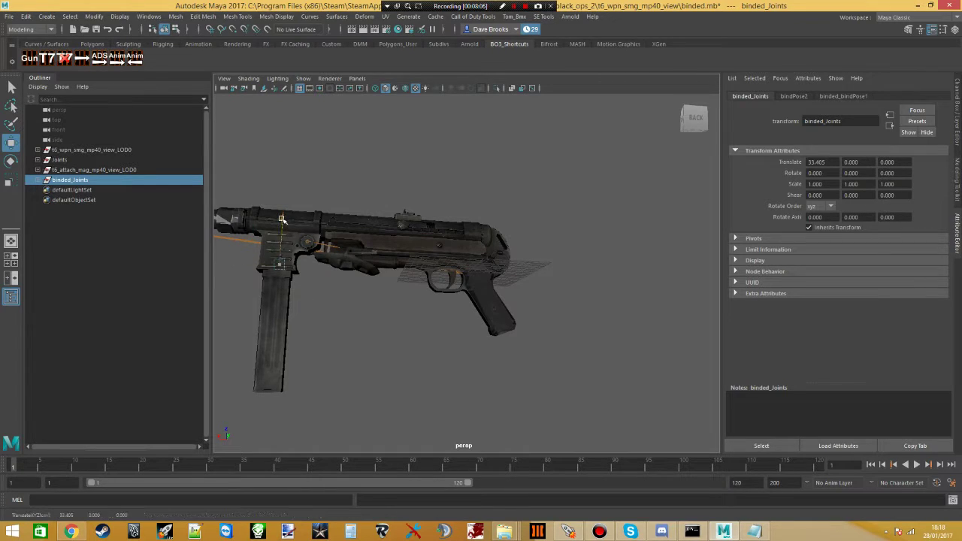
left_click_drag(281, 221, 299, 256, "alt")
mouse_move(292, 290)
left_mouse_down("alt")
mouse_move(339, 294)
mouse_move(390, 270)
mouse_move(481, 280)
mouse_move(477, 259)
mouse_move(388, 299)
mouse_move(254, 308)
mouse_move(314, 281)
mouse_move(292, 298)
left_mouse_up("alt")
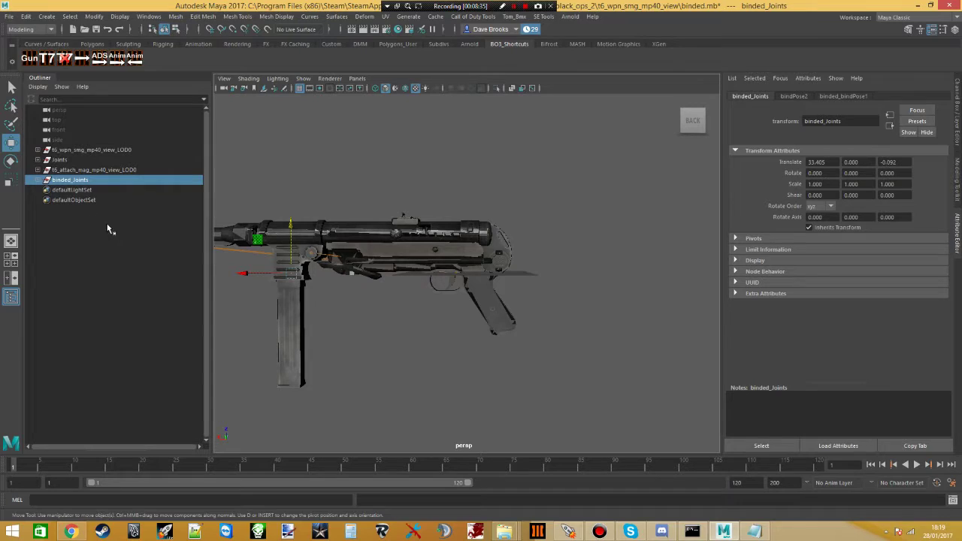
- Parent the magazine's tag_clip joint under the weapon's j_gun joint and expand j_gun's hierarchy
left_click(39, 180)
left_click(37, 160)
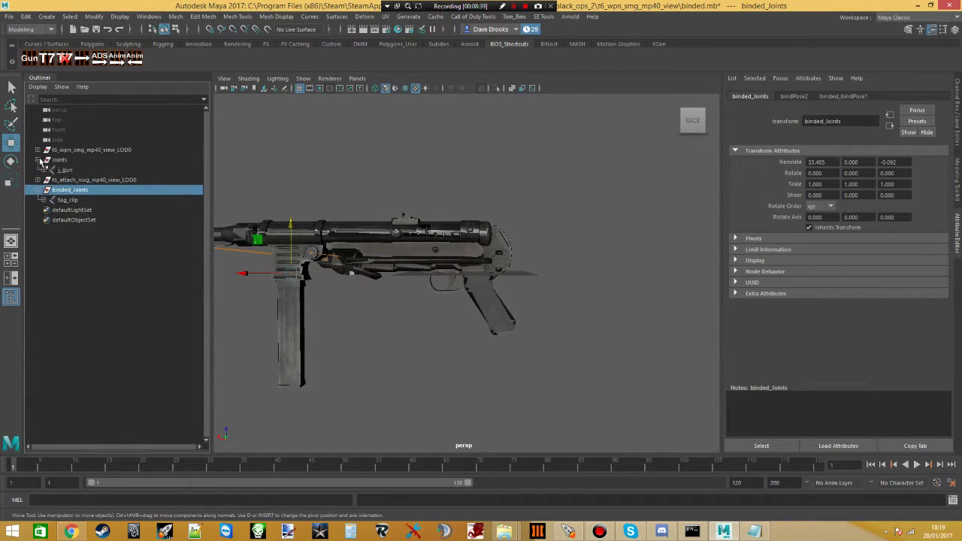
left_click(66, 170)
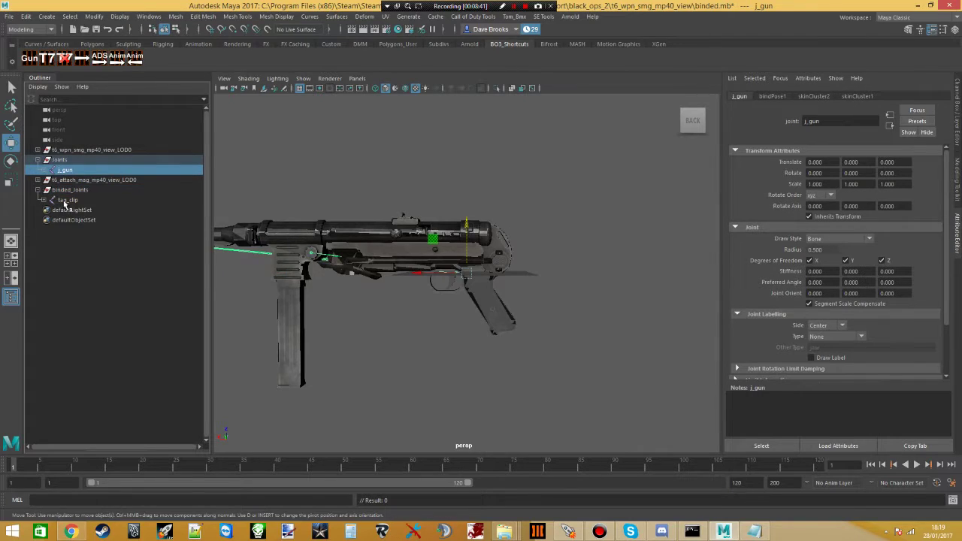
left_click(66, 200)
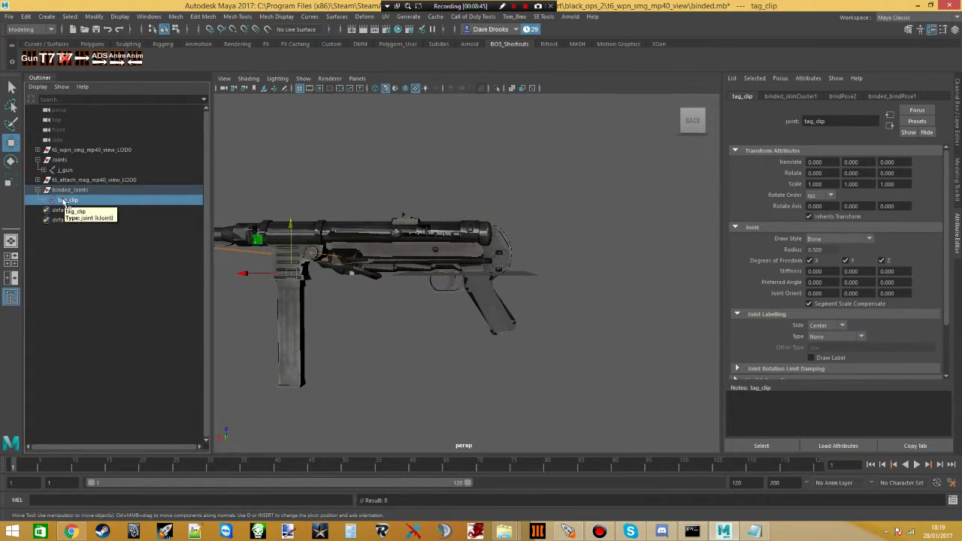
left_click(65, 201)
left_click_drag(66, 201, 66, 172)
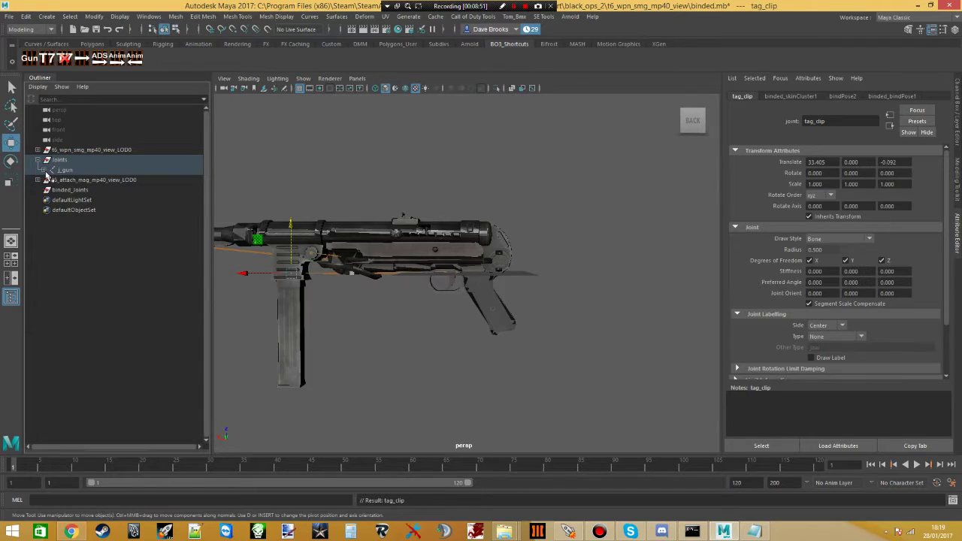
left_click(43, 171)
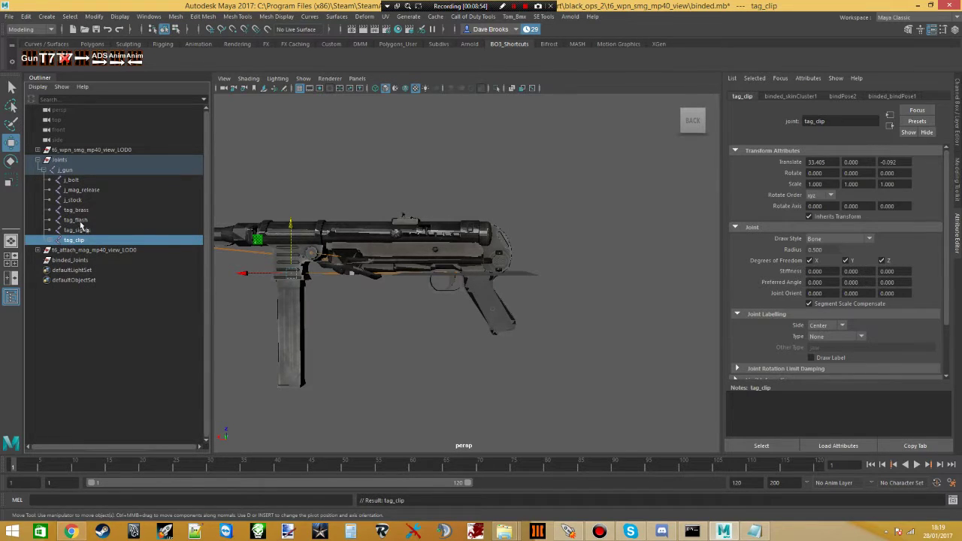
- Test the combined hierarchy by shifting the j_gun joint about -2.1 along X, and undo the move
left_click(66, 172)
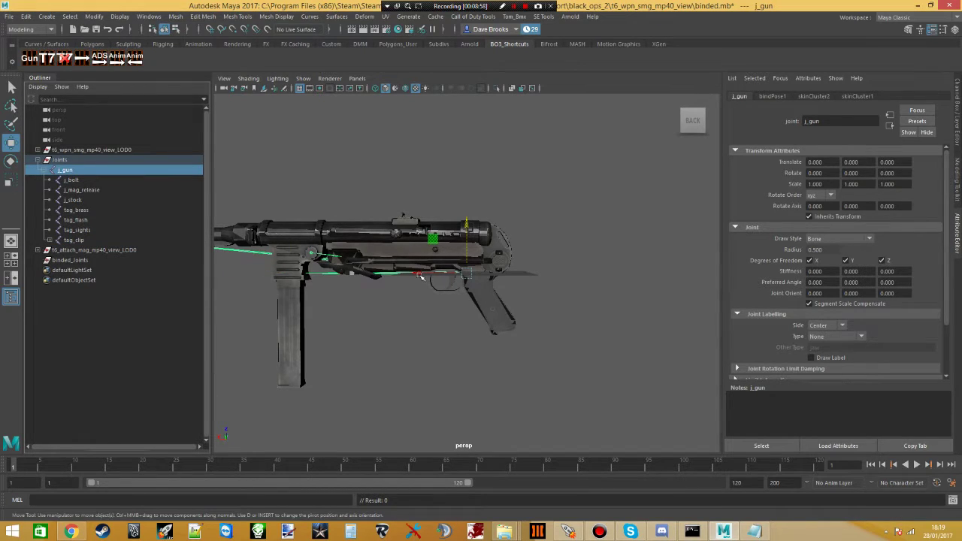
left_click_drag(419, 275, 431, 289)
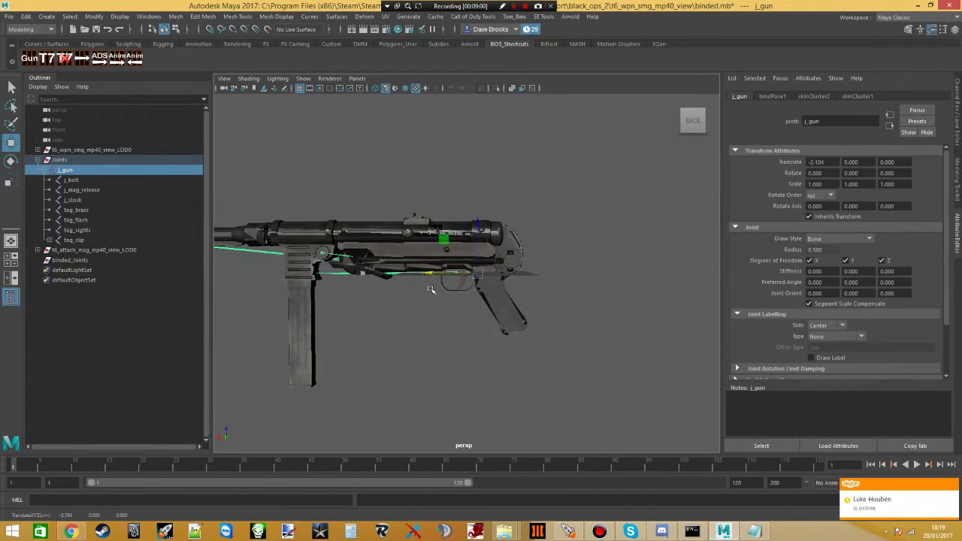
key("ctrl+z")
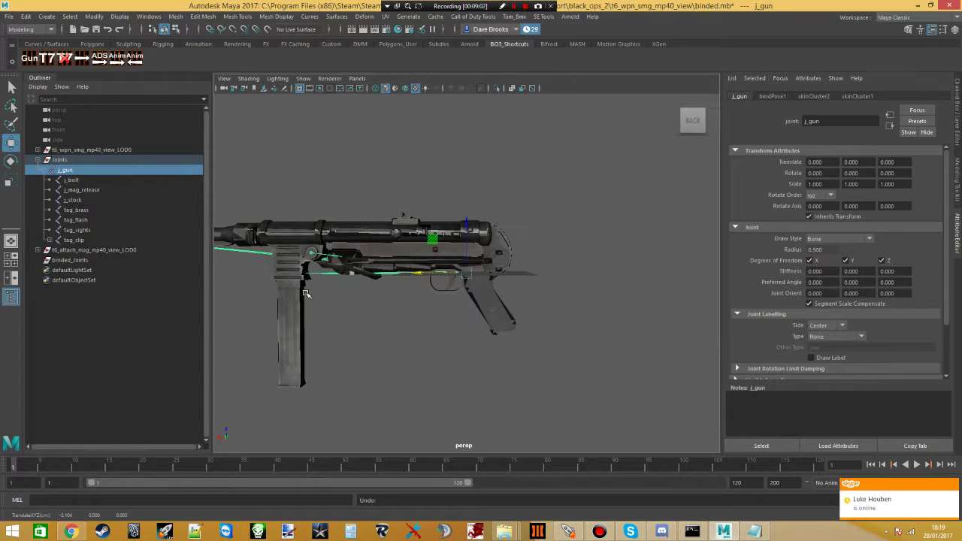
- Move both WraithMesh_d688f72c meshes from the magazine group into the t6_wpn_smg_mp40_view_LOD0 group
left_click(38, 249)
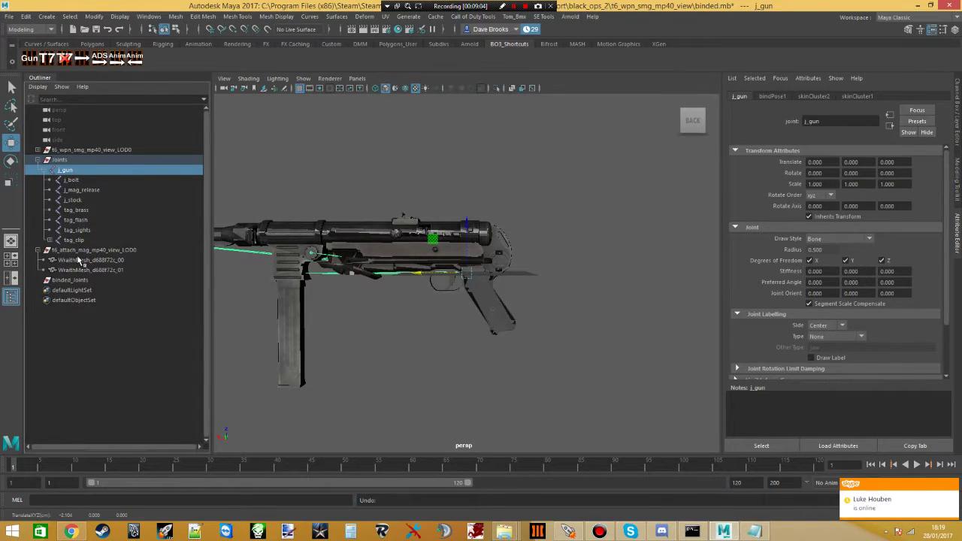
left_click(78, 261)
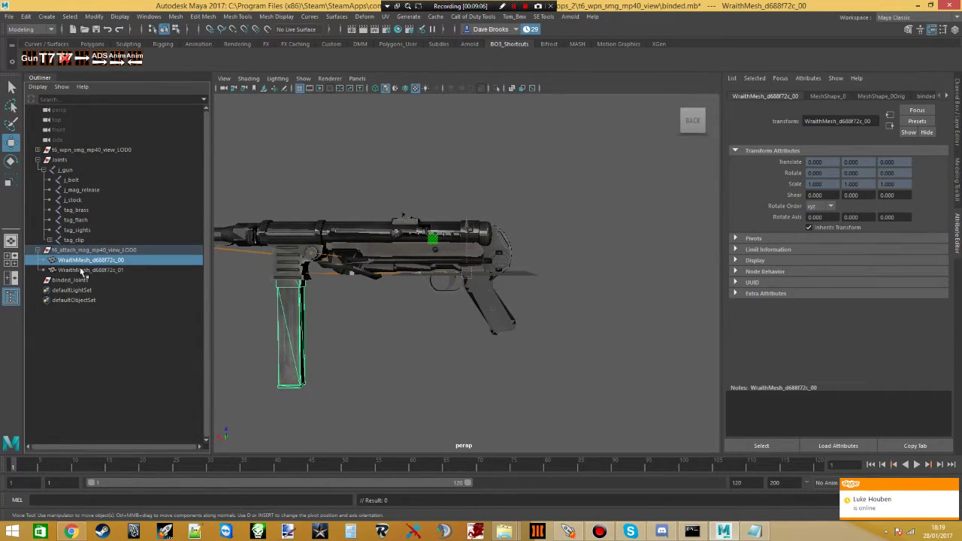
left_click(82, 270, "shift")
middle_click_drag(79, 270, 103, 151)
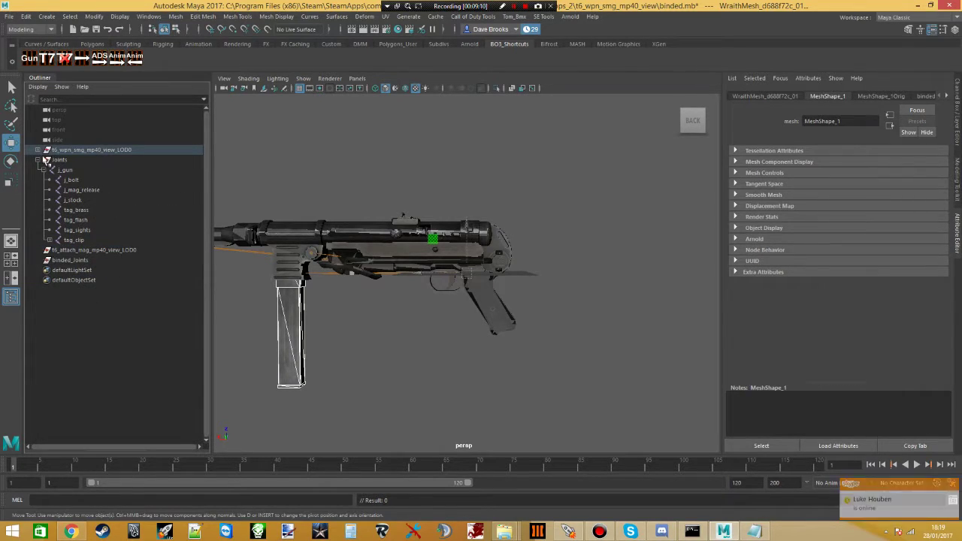
- Delete the empty t6_attach_mag_mp40_view_LOD0 and binded_Joints groups and collapse the Joints group
left_click(71, 251)
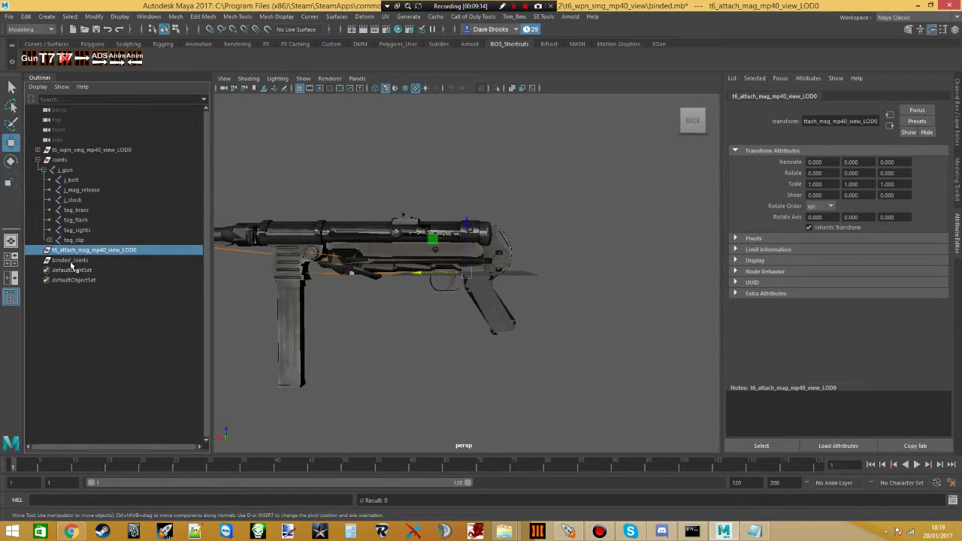
left_click(70, 260, "ctrl")
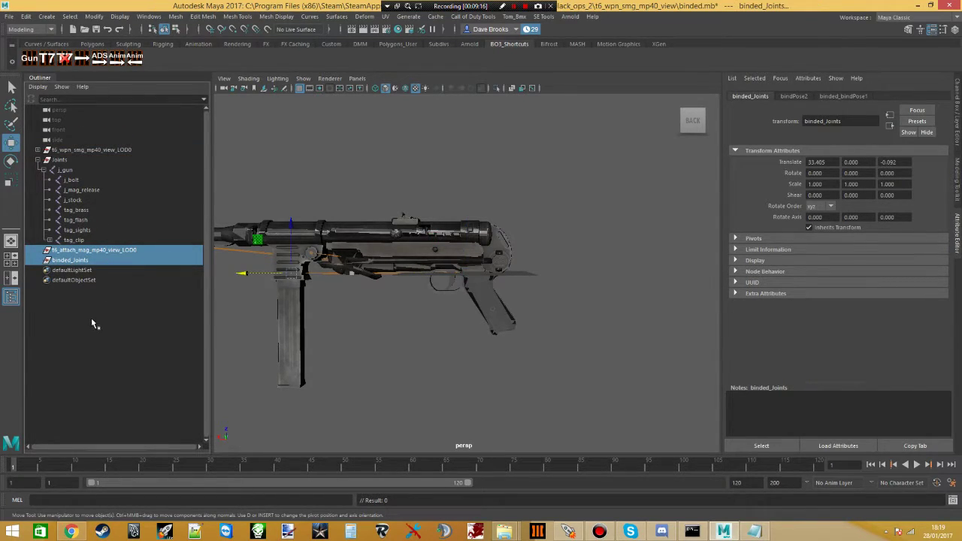
key("Delete")
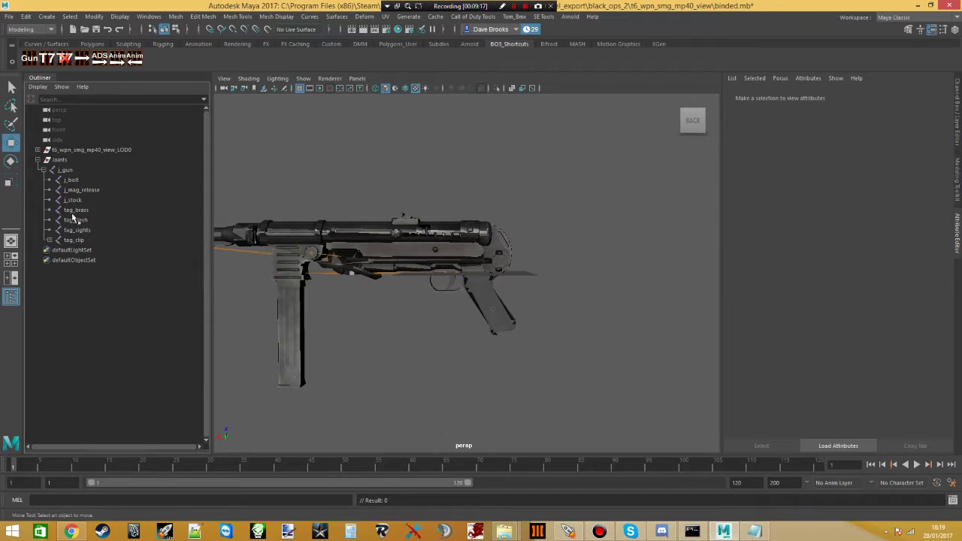
left_click(38, 160)
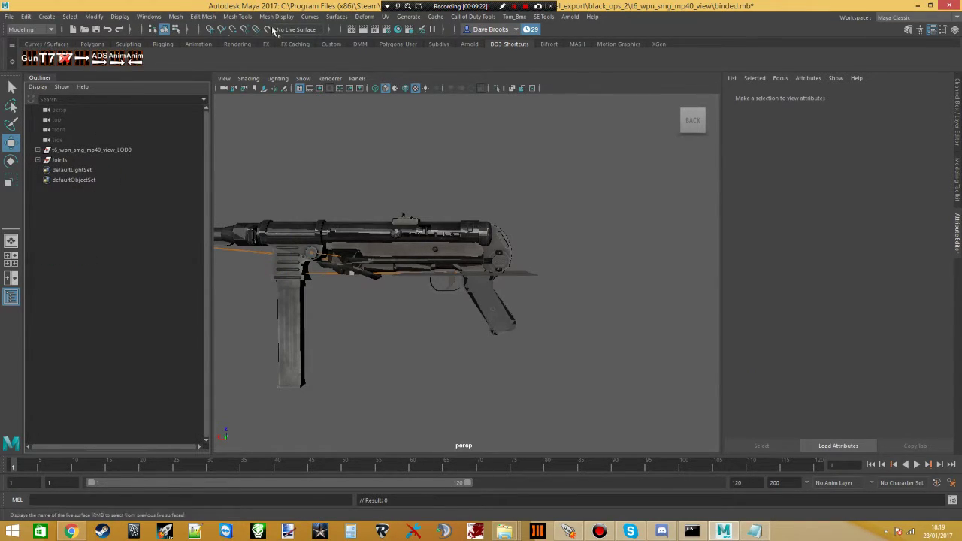
- Open the Hypershade, enlarge its material swatches to medium size and widen the window to fit more materials
left_click(149, 17)
mouse_move(156, 74)
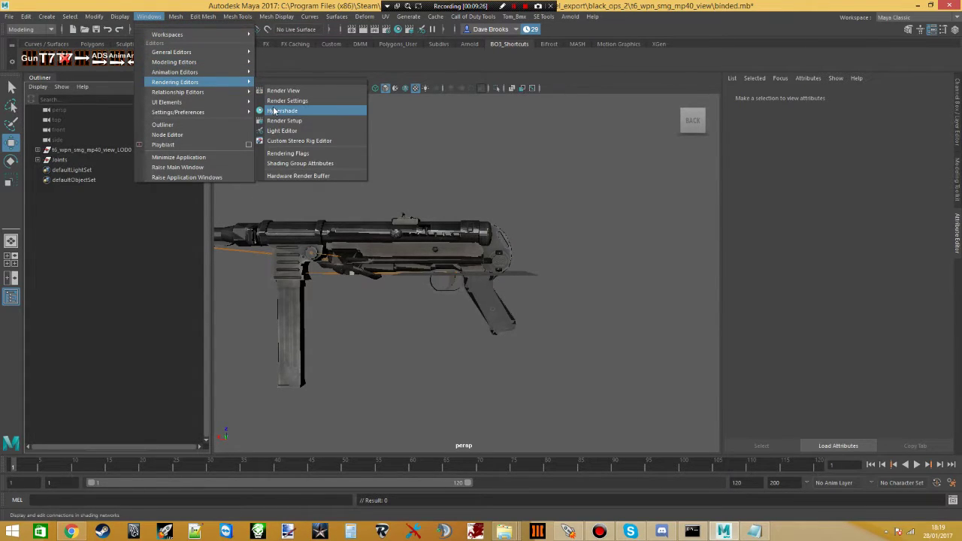
left_click(282, 111)
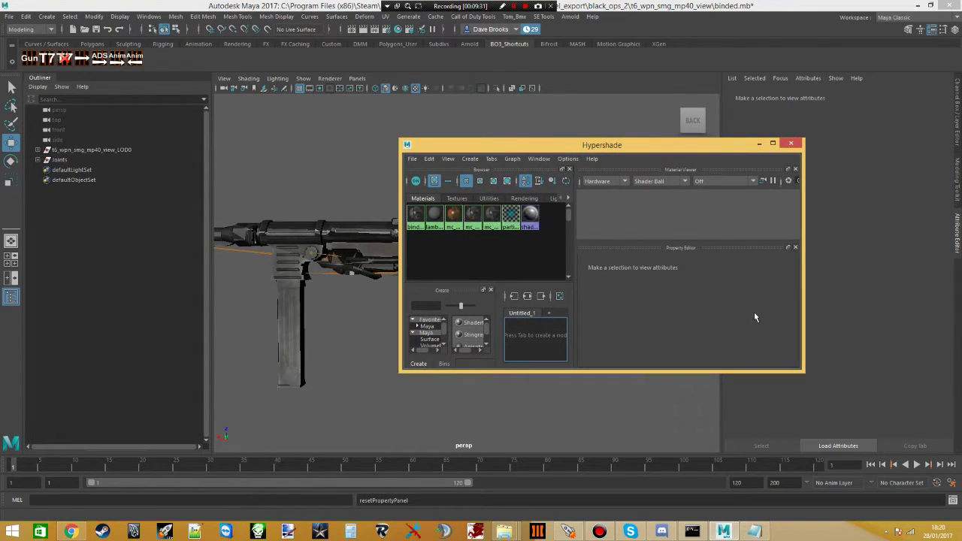
left_click(479, 180)
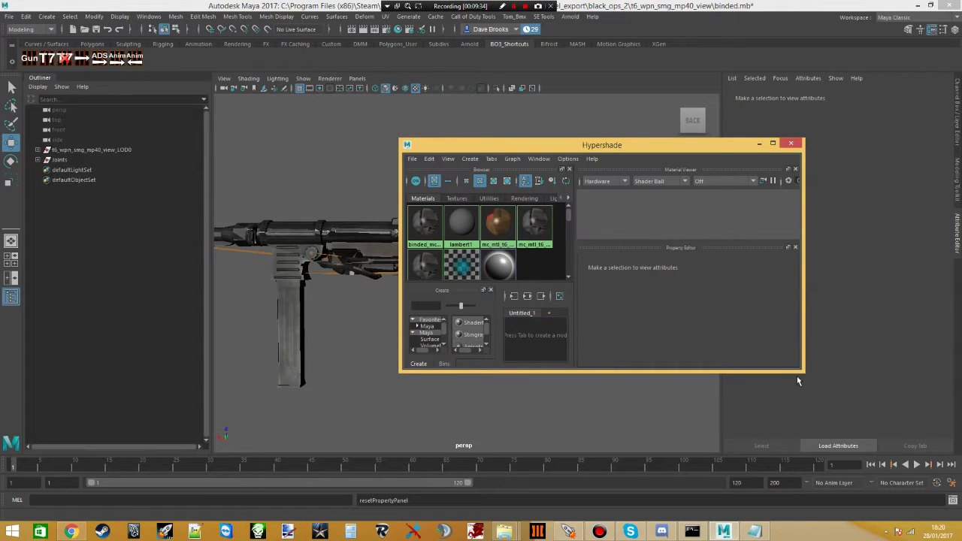
left_click_drag(803, 371, 924, 472)
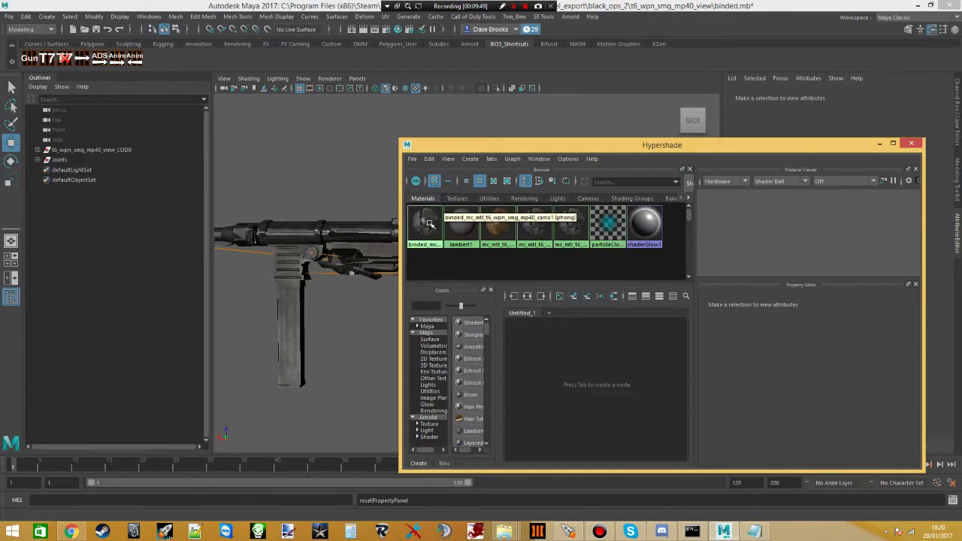
- Reassign the mesh using binded_mc_mtl_t6_wpn_smg_mp40_camo1 to the mc_mtl_t6_wpn_smg_mp40_camo1 material and delete the duplicate binded_mc material
right_click(429, 225)
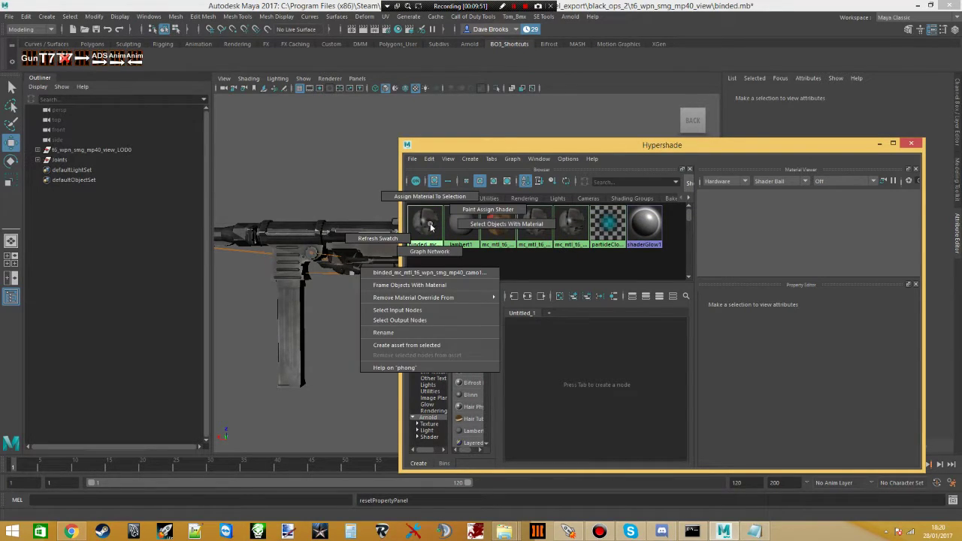
right_click_drag(430, 226, 451, 233)
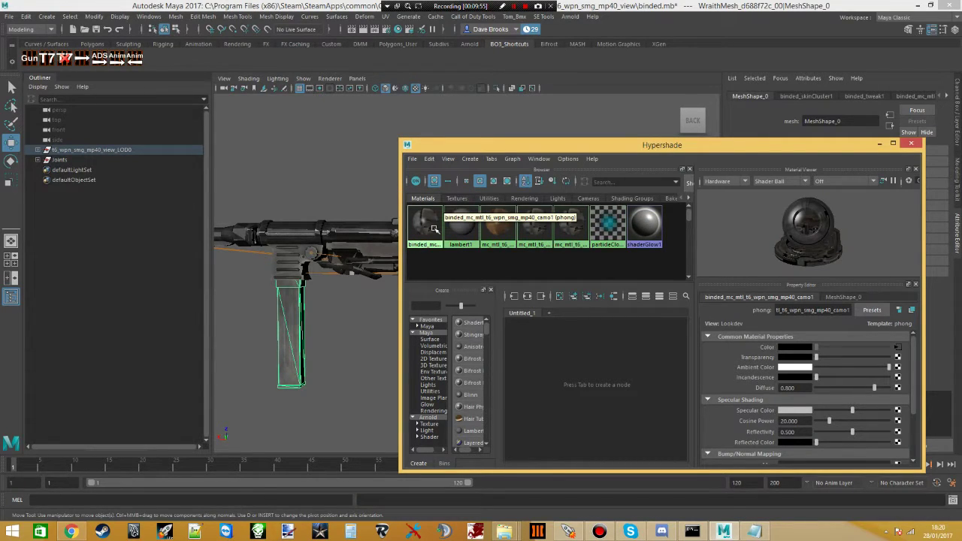
right_click(532, 225)
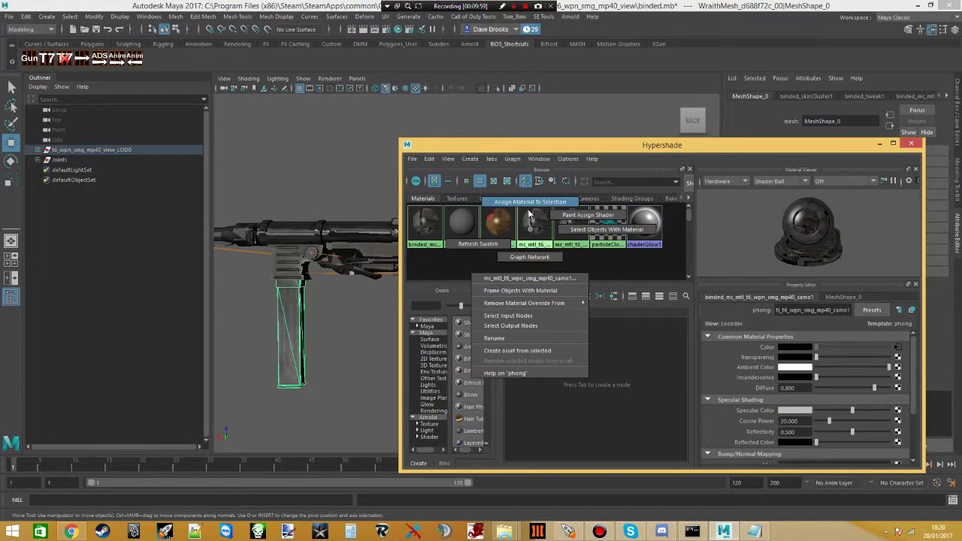
left_click(528, 211)
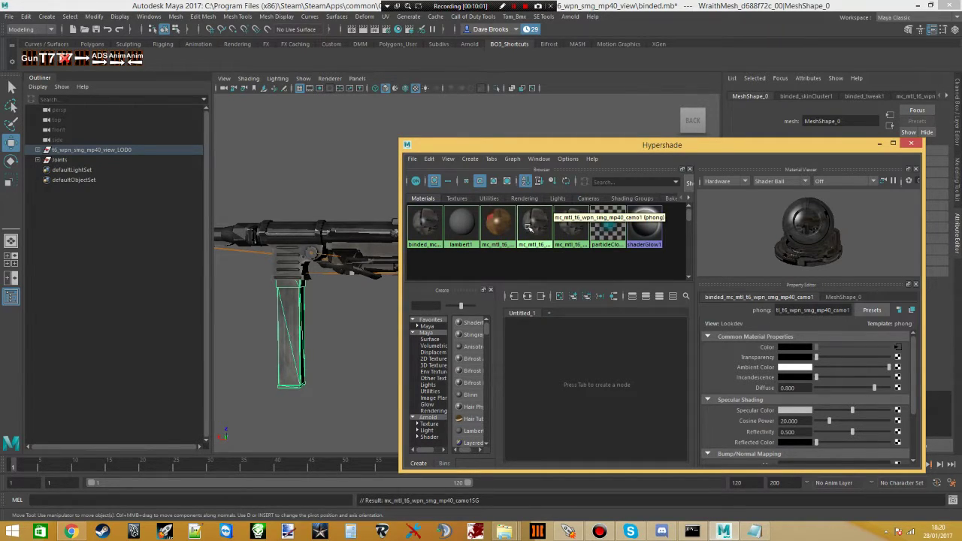
left_click(431, 226)
key("Delete")
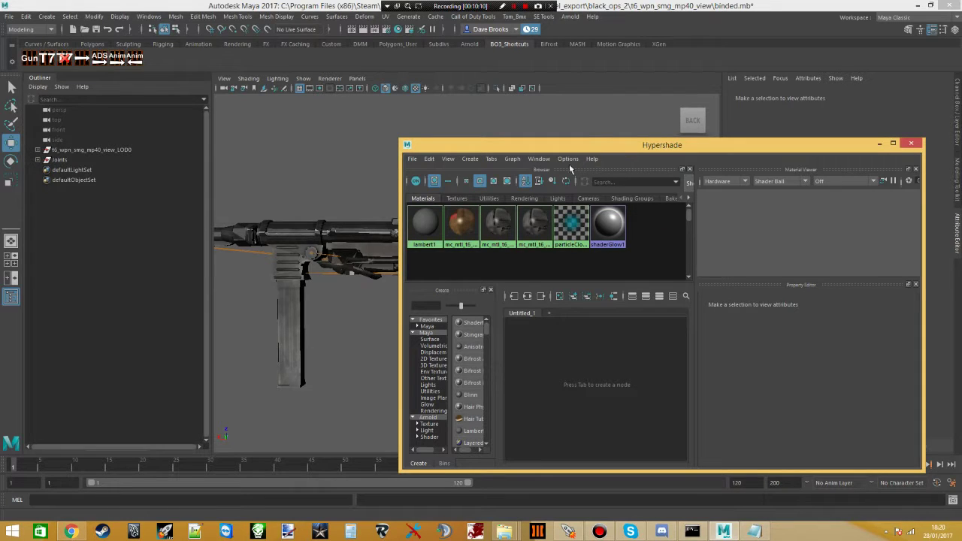
- Move the Hypershade aside and examine the textured gun and the individual meshes inside the t6_wpn_smg_mp40_view_LOD0 group
left_click_drag(398, 141, 334, 90)
left_click_drag(720, 100, 957, 165)
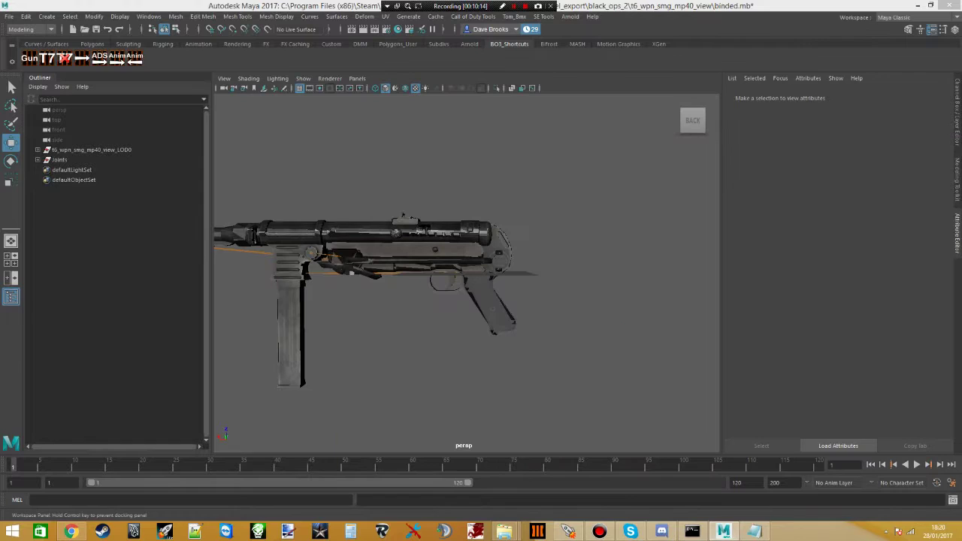
mouse_move(495, 193)
left_mouse_down("alt")
mouse_move(470, 204)
mouse_move(541, 191)
mouse_move(592, 196)
mouse_move(564, 205)
mouse_move(495, 196)
left_mouse_up("alt")
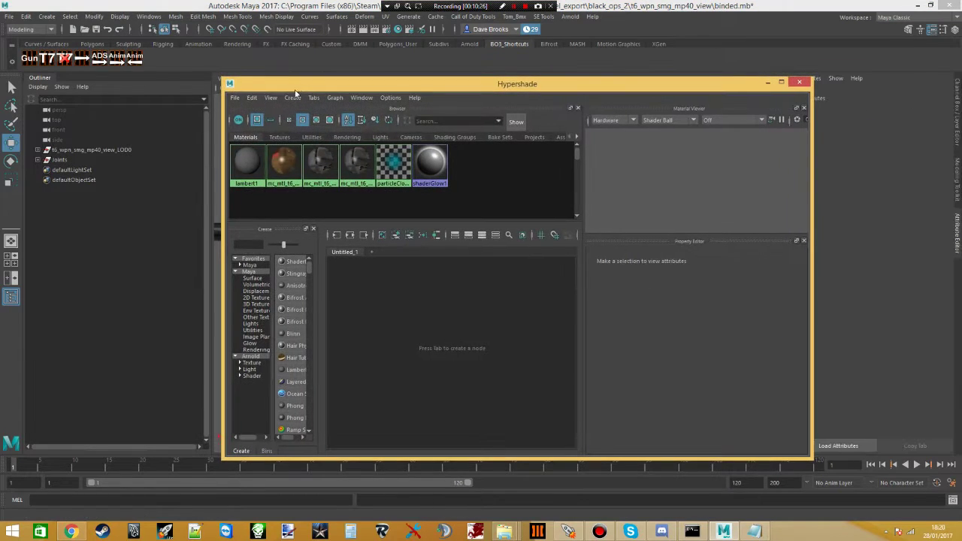
mouse_move(285, 163)
right_mouse_down()
mouse_move(339, 165)
mouse_move(296, 163)
right_mouse_up()
left_click_drag(421, 84, 961, 83)
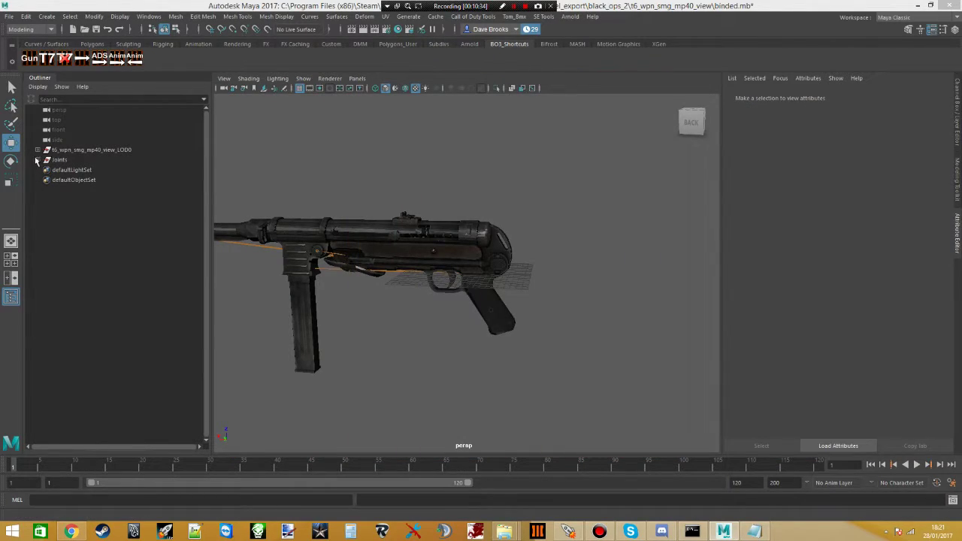
left_click(38, 151)
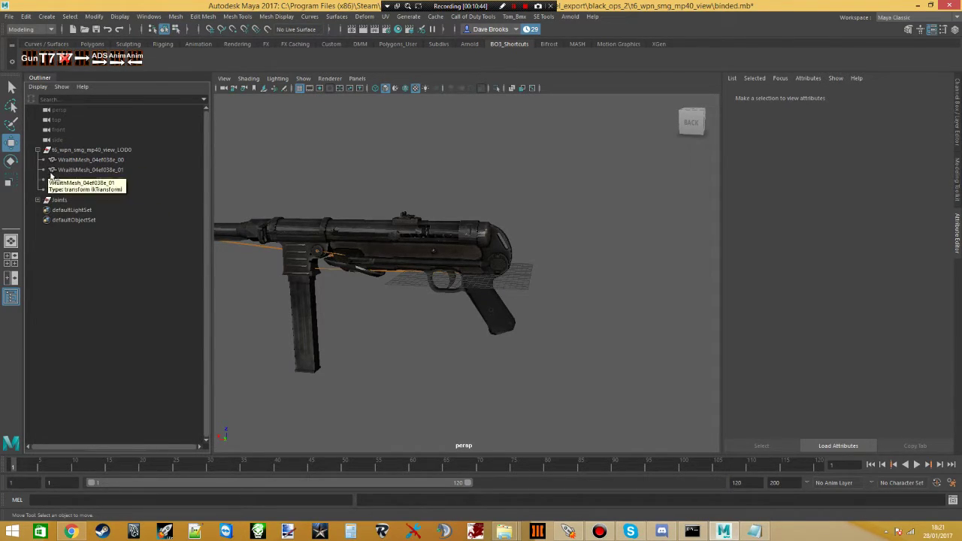
left_click(73, 169)
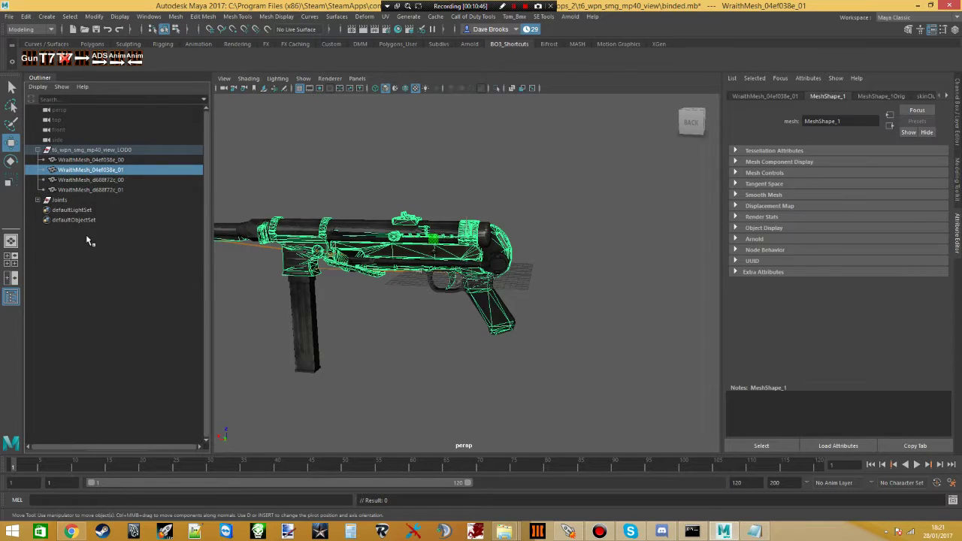
left_click(351, 316)
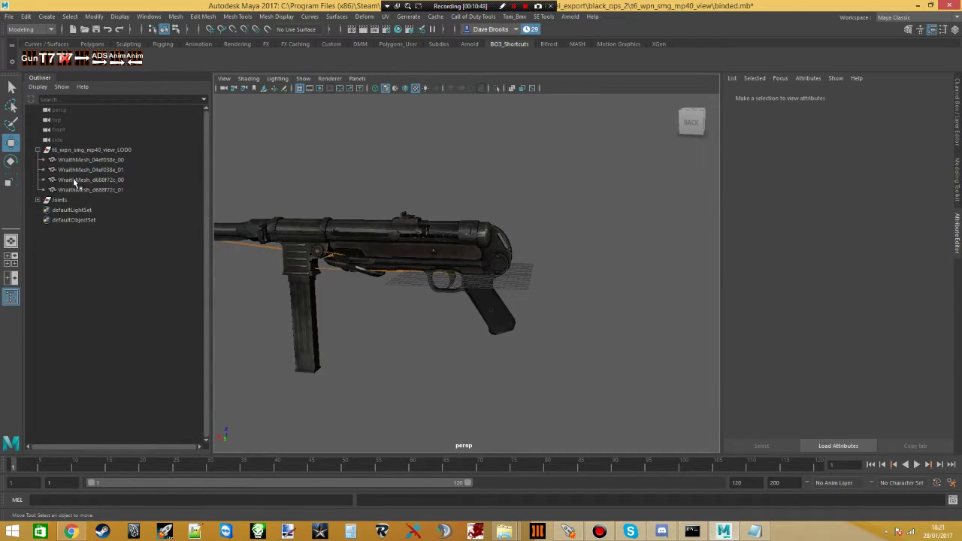
mouse_move(260, 326)
left_mouse_down("alt")
mouse_move(317, 305)
mouse_move(353, 311)
mouse_move(359, 326)
mouse_move(266, 325)
left_mouse_up("alt")
left_click(37, 149)
- Save the combined scene under the new name gun_and_mag_binded in the t6_wpn_smg_mp40_view folder
left_click(8, 16)
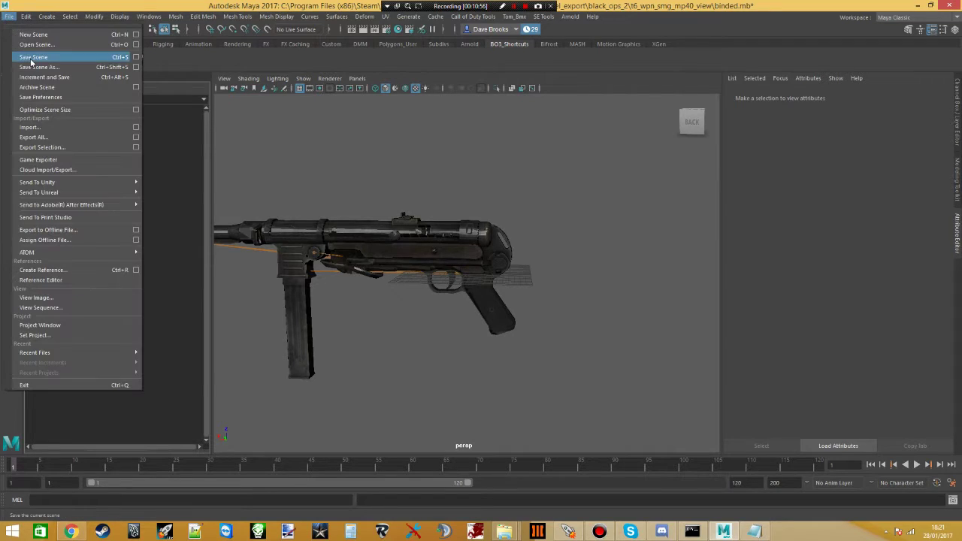
left_click(35, 67)
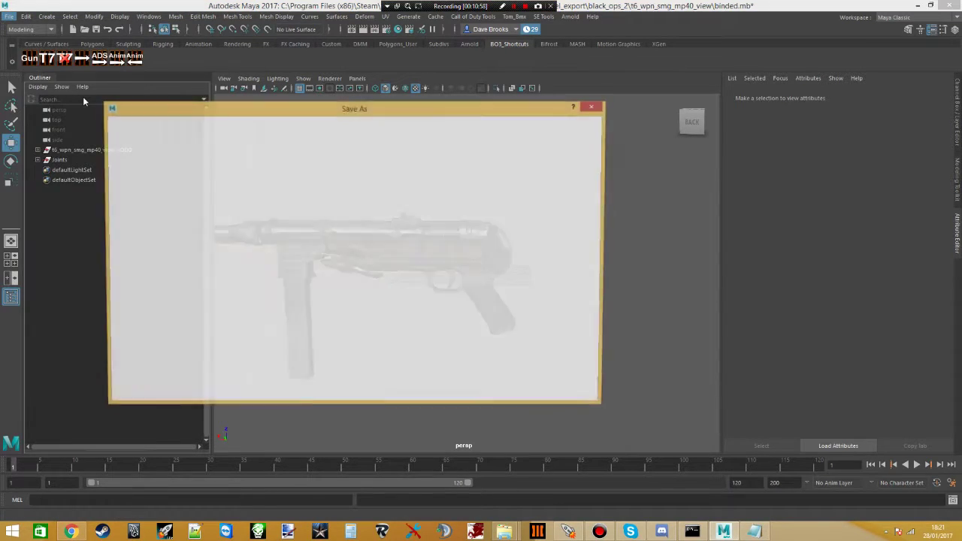
type("gun_and")
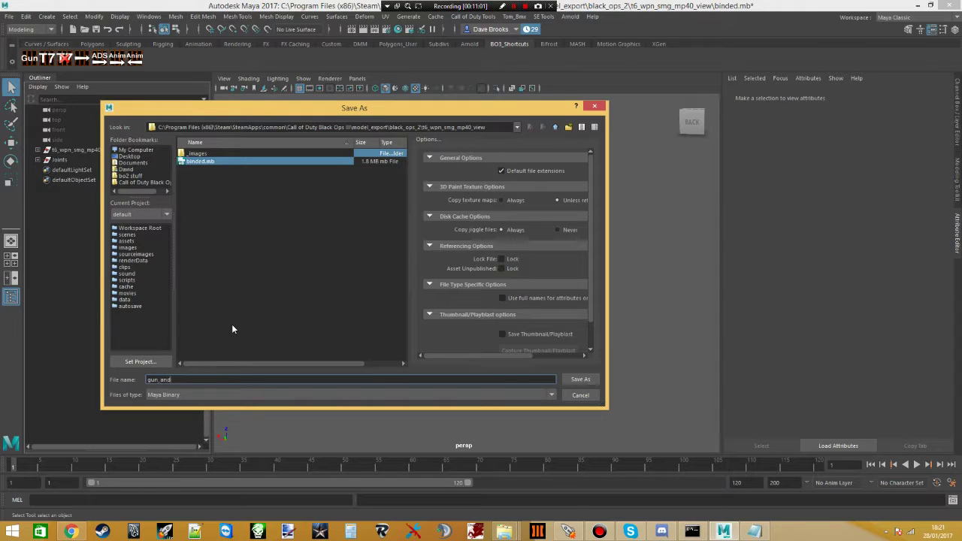
key("Menu")
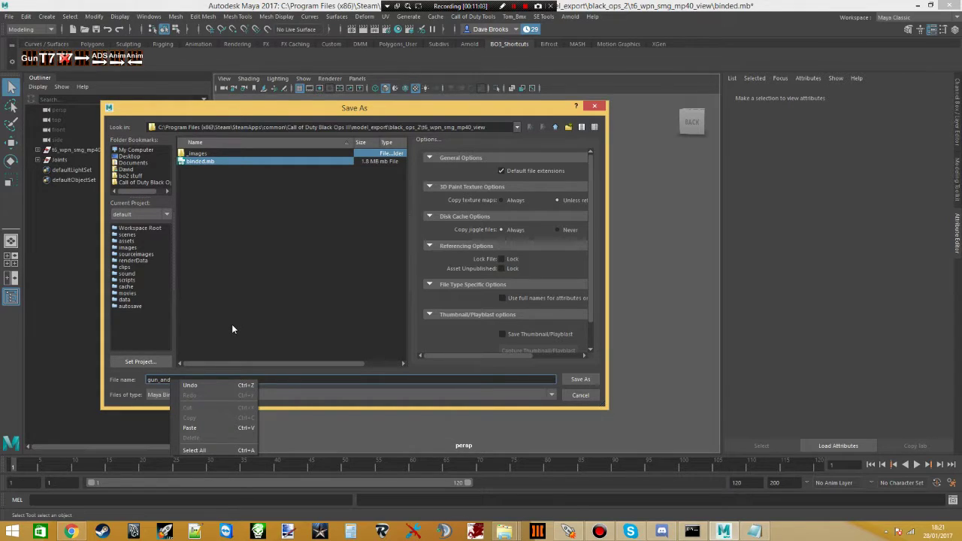
left_click(285, 380)
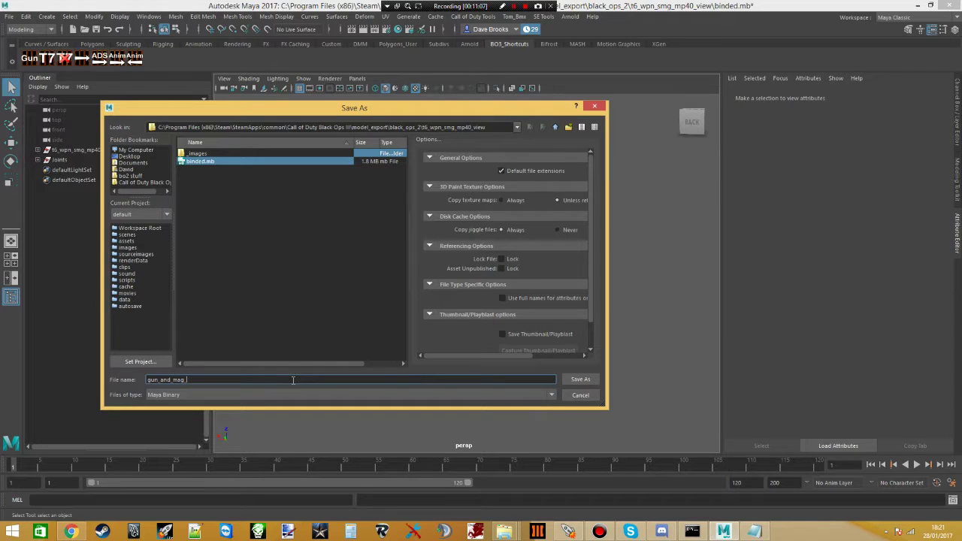
type("_mag_binded")
key("Return")
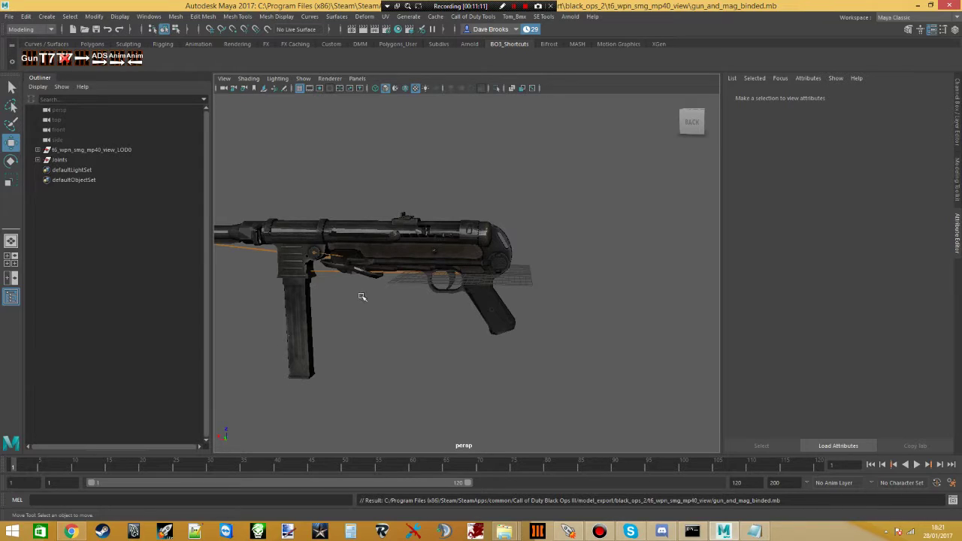
- Switch to File Explorer and copy the Improved_Conversion_Rig file from the black_ops_2 folder's t6_wpn_ar_type95_view subfolder
mouse_move(367, 311)
left_mouse_down("alt")
mouse_move(375, 313)
mouse_move(369, 309)
left_mouse_up("alt")
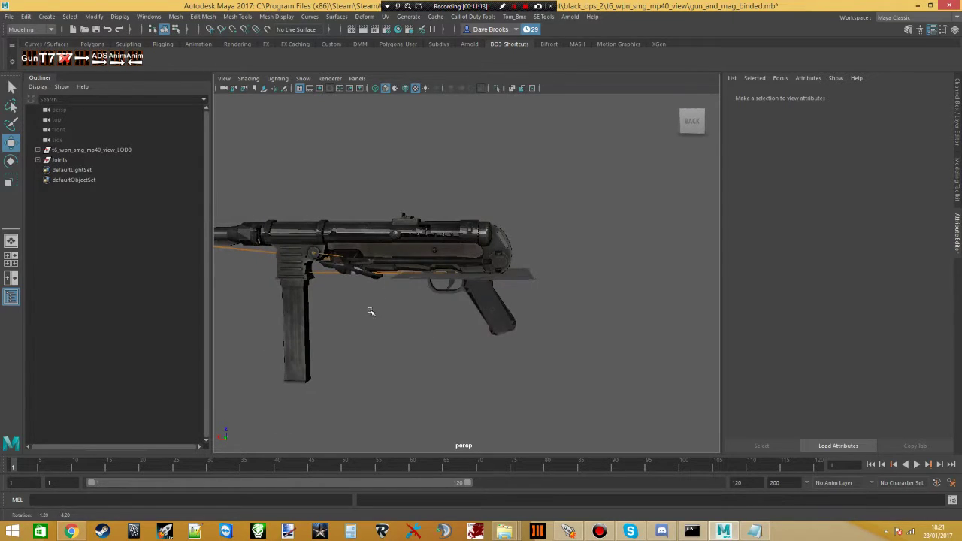
mouse_move(505, 532)
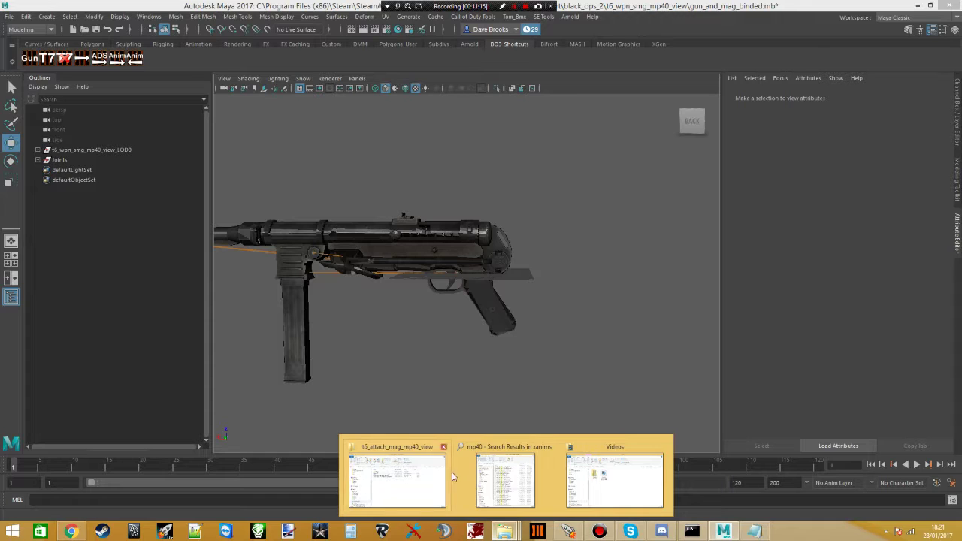
mouse_move(414, 489)
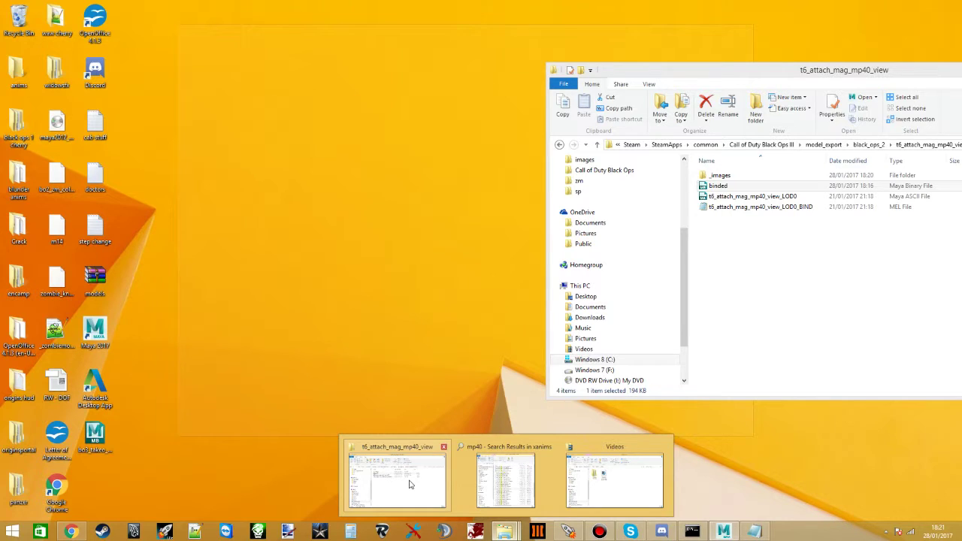
left_click(409, 484)
left_click(868, 144)
scroll(751, 359, "down", 15)
scroll(759, 334, "down", 10)
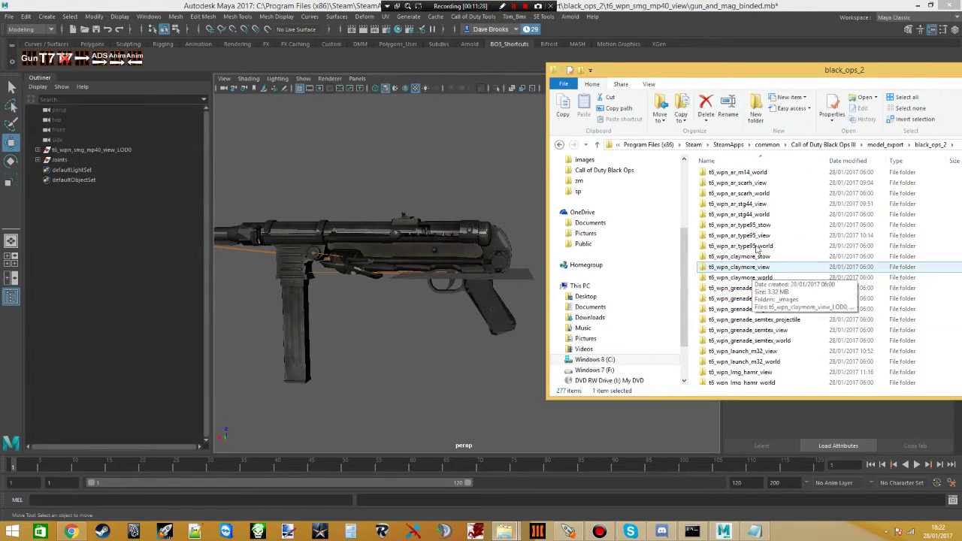
double_click(745, 245)
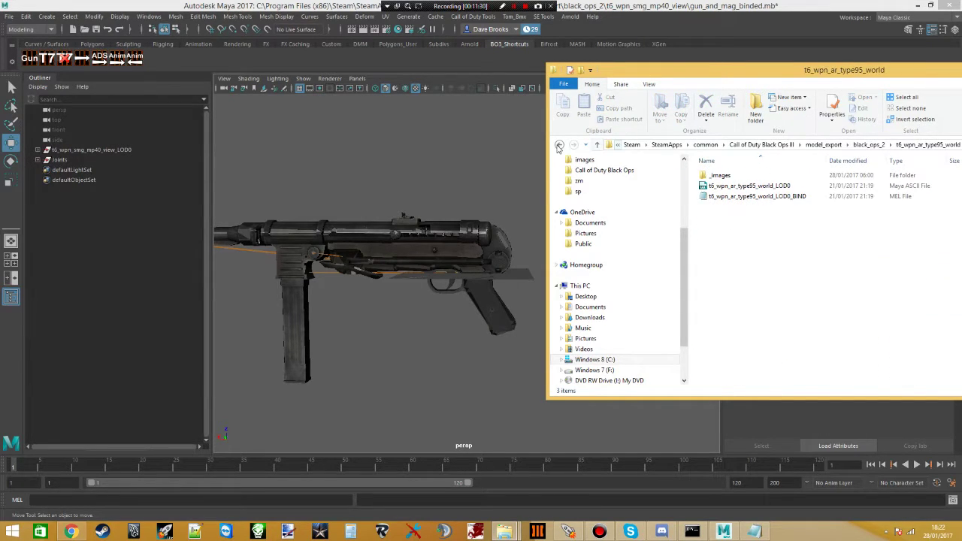
left_click(559, 146)
double_click(752, 369)
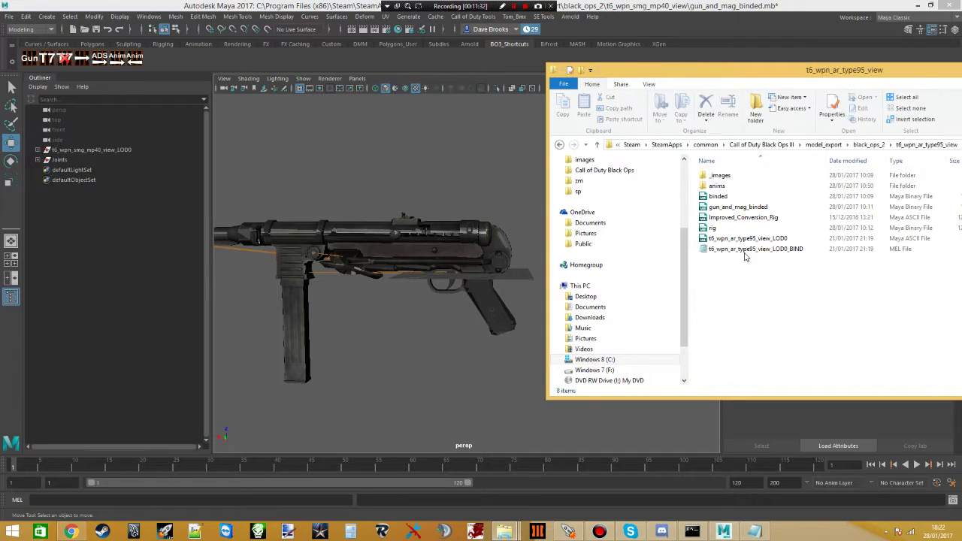
left_click(737, 218)
- Paste the Improved_Conversion_Rig file into the t6_wpn_smg_mp40_view folder
key("BackSpace")
scroll(751, 300, "down", 5)
left_click(744, 305)
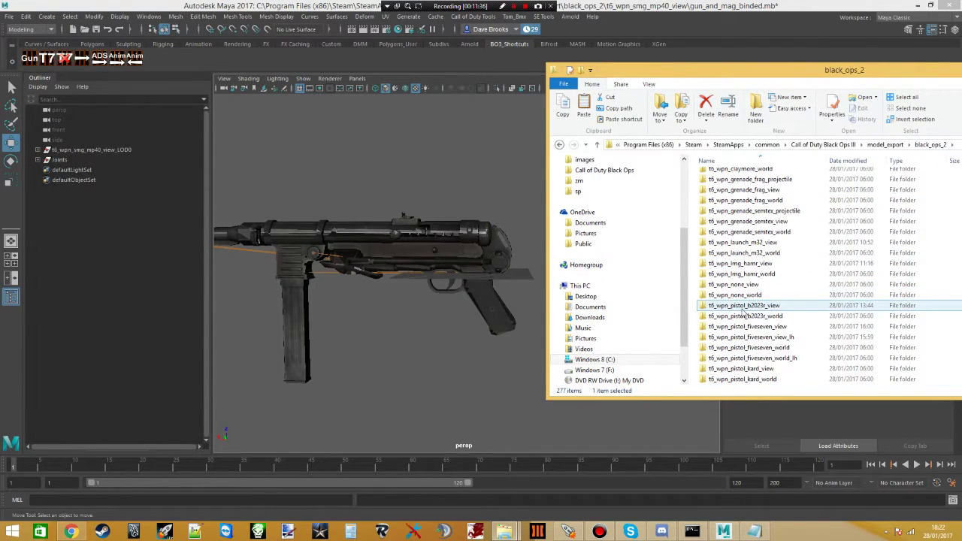
scroll(744, 308, "down", 10)
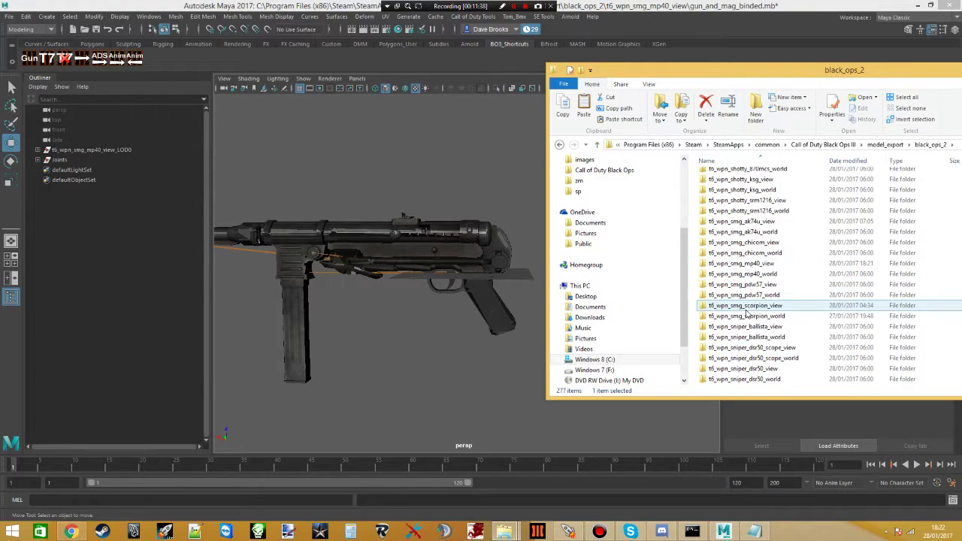
scroll(752, 300, "up", 4)
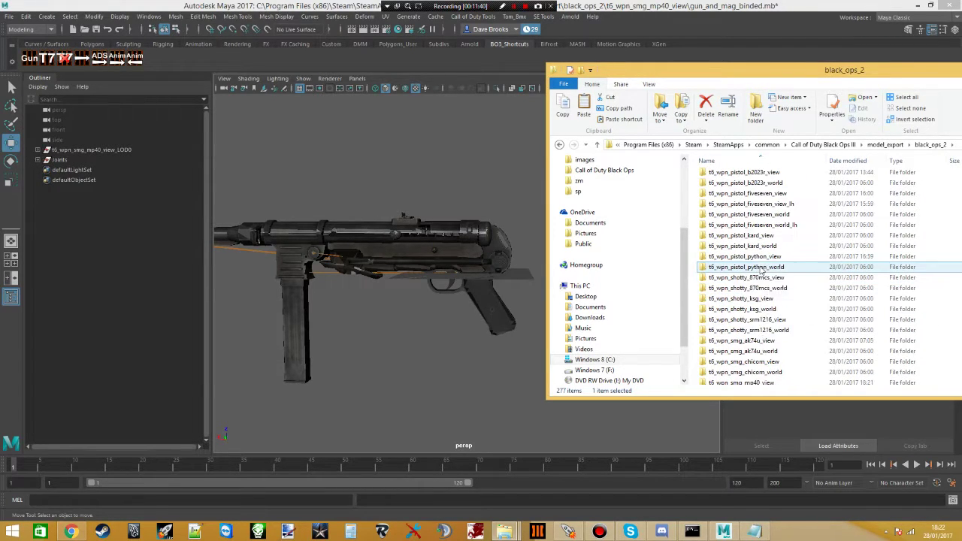
scroll(755, 274, "down", 4)
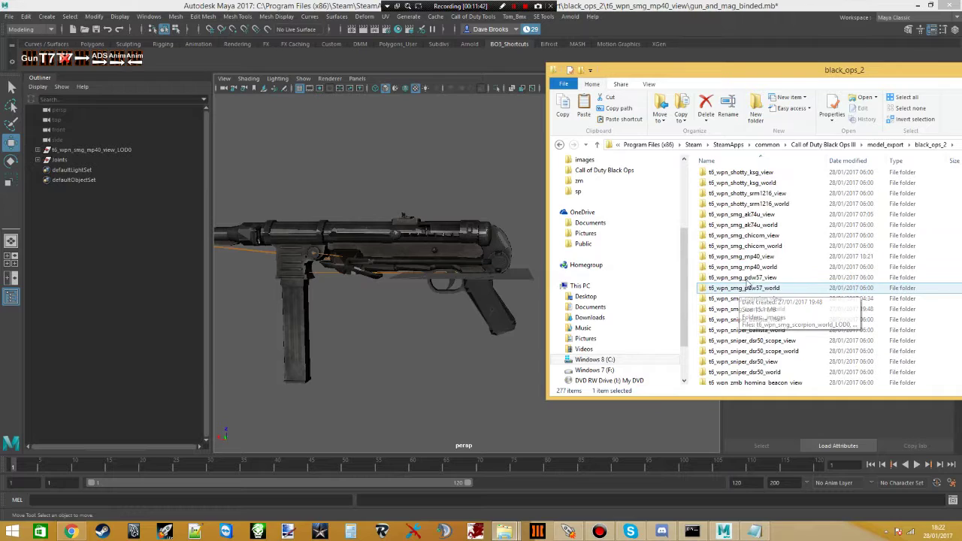
double_click(751, 257)
key("ctrl+v")
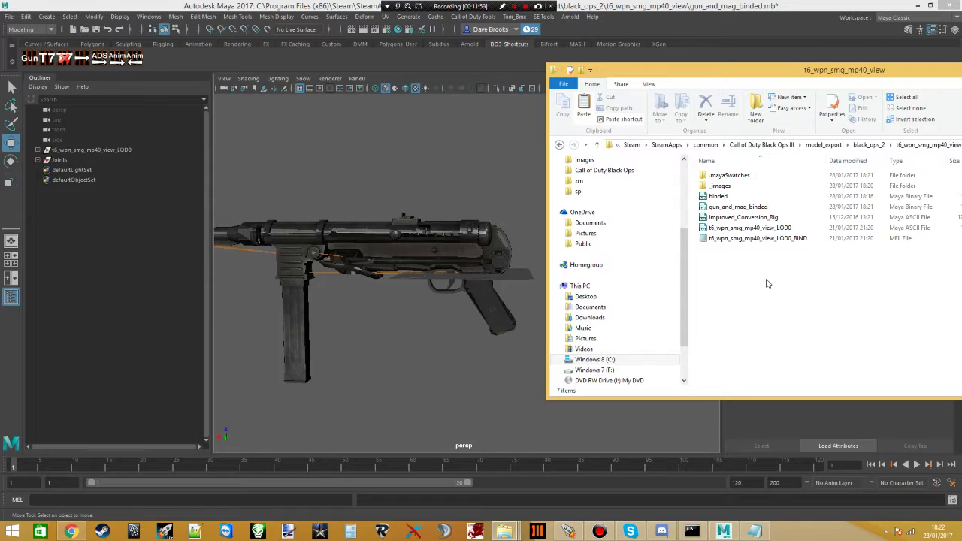
- Locate the export2bin application in the bin folder of Call of Duty Black Ops III
left_click(867, 144)
scroll(785, 309, "down", 15)
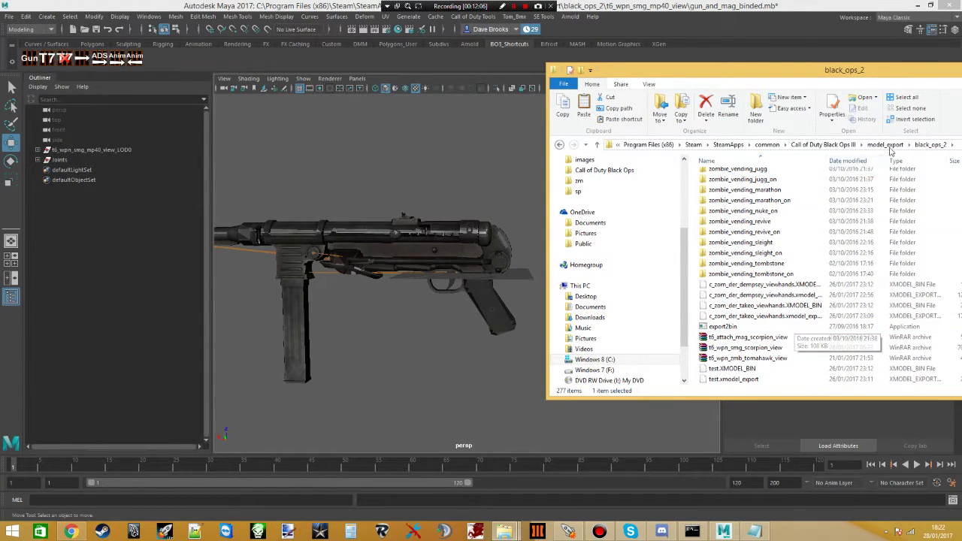
left_click(822, 144)
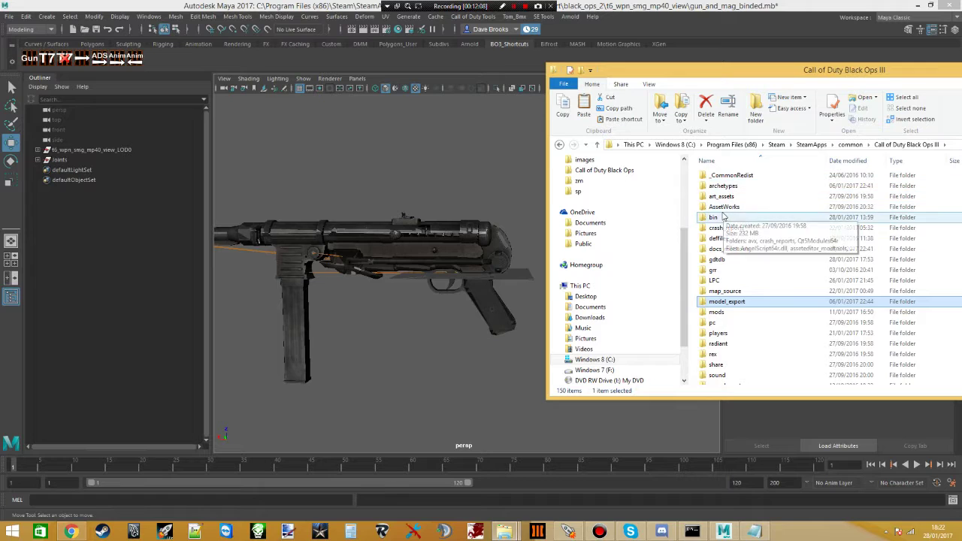
double_click(714, 217)
scroll(745, 323, "down", 8)
scroll(747, 331, "down", 3)
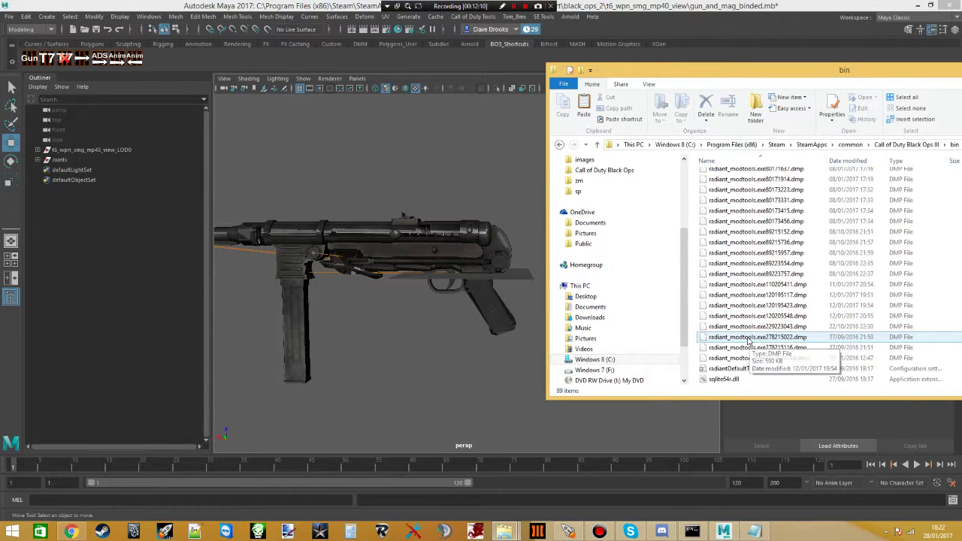
scroll(755, 315, "up", 8)
scroll(755, 282, "up", 8)
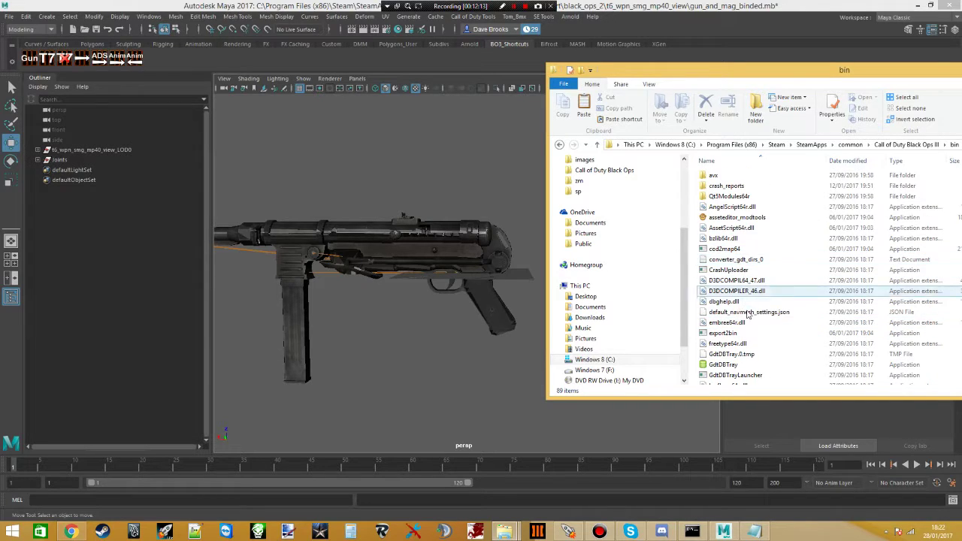
left_click(736, 335)
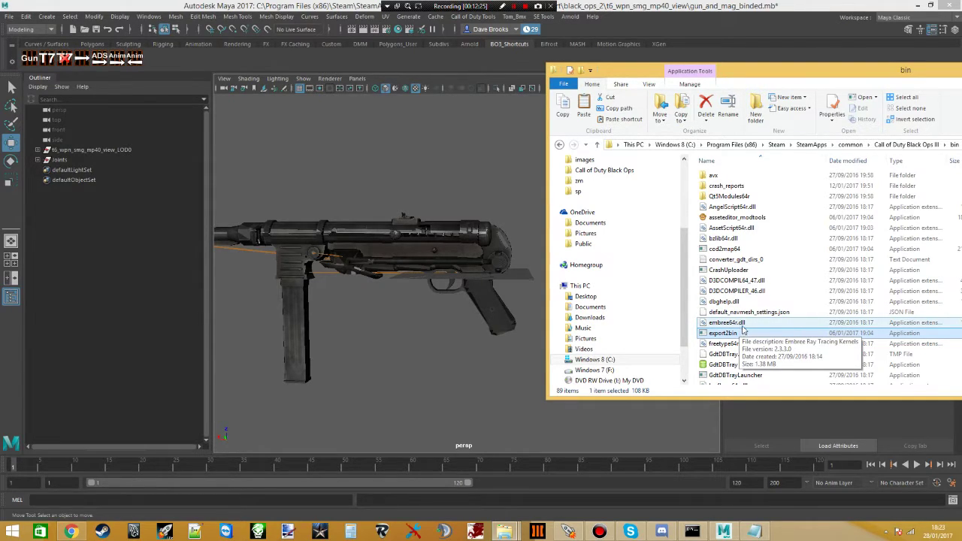
left_click_drag(808, 88, 727, 90)
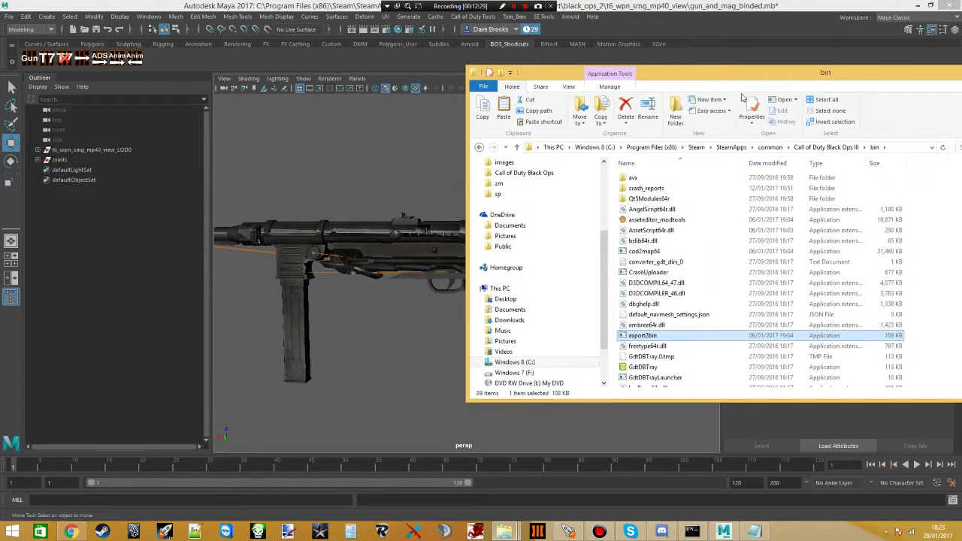
left_click(652, 346)
left_click(654, 336)
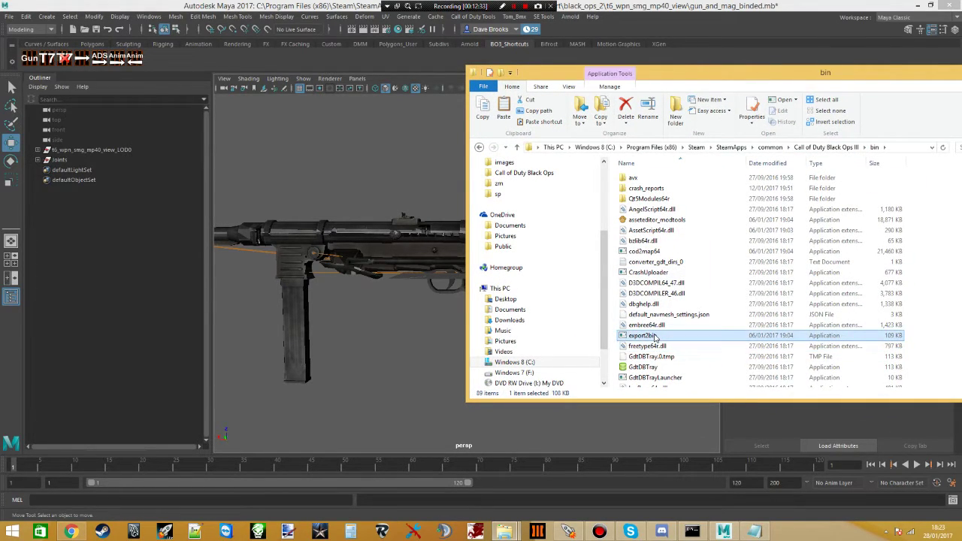
- Paste the copied export2bin application into model_export's black_ops_2\t6_wpn_smg_mp40_view folder
left_click(825, 147)
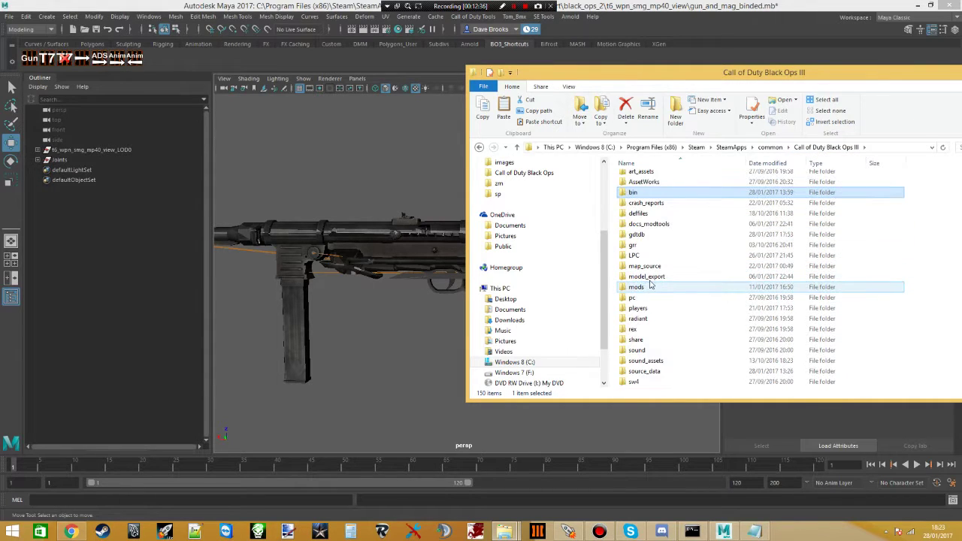
double_click(646, 276)
double_click(651, 220)
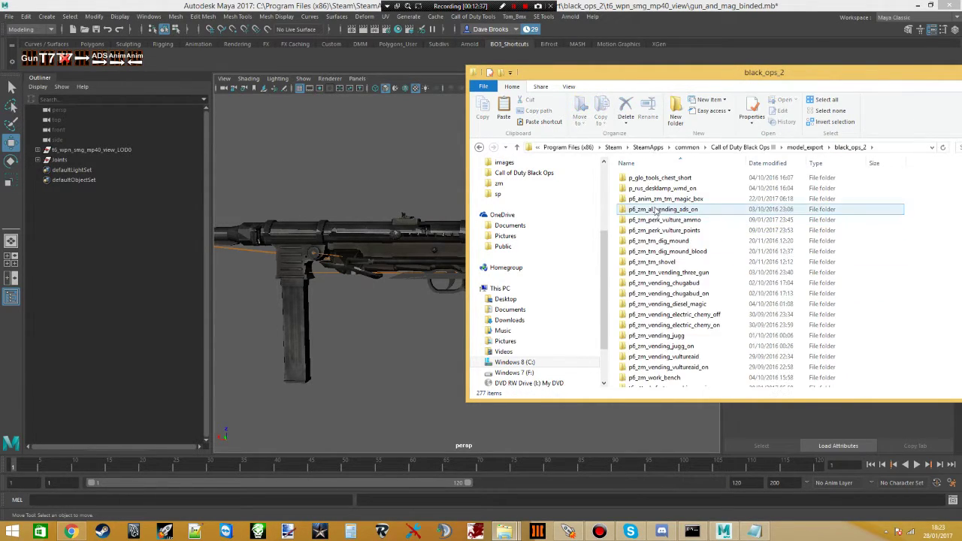
scroll(668, 315, "down", 15)
scroll(670, 315, "down", 15)
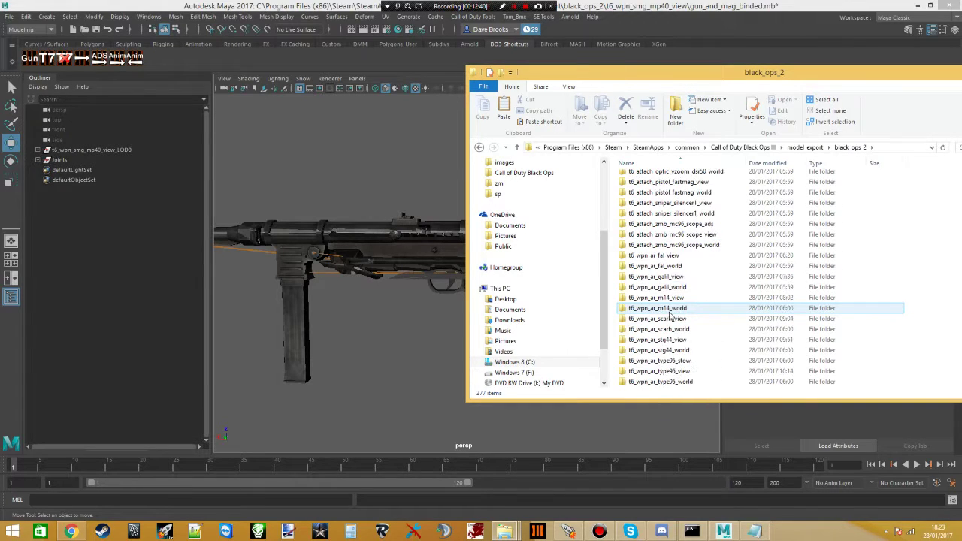
scroll(674, 319, "down", 6)
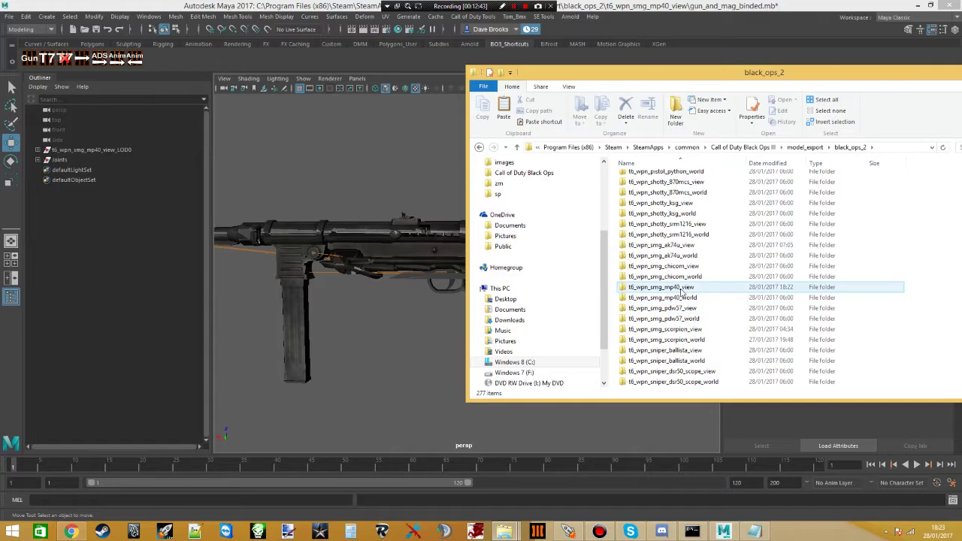
double_click(661, 287)
right_click(684, 291)
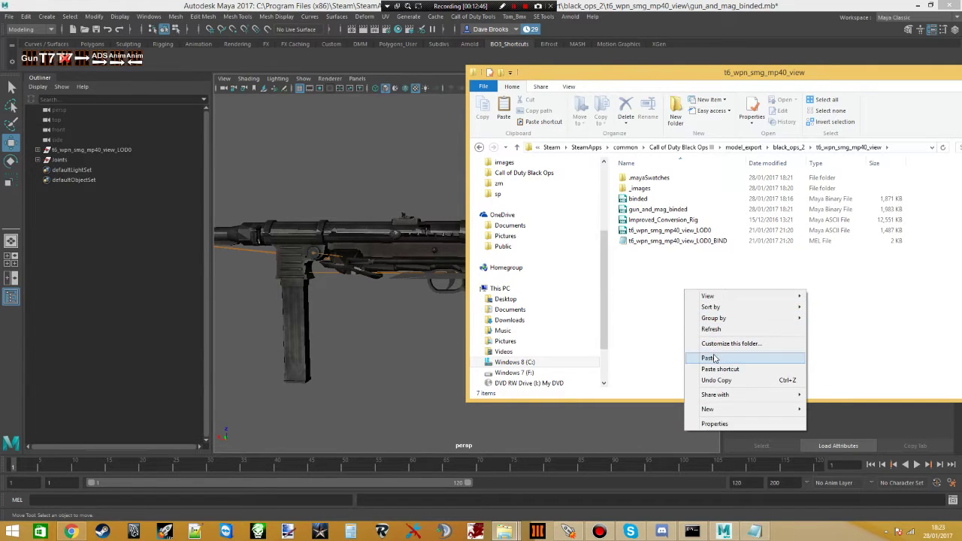
left_click(711, 358)
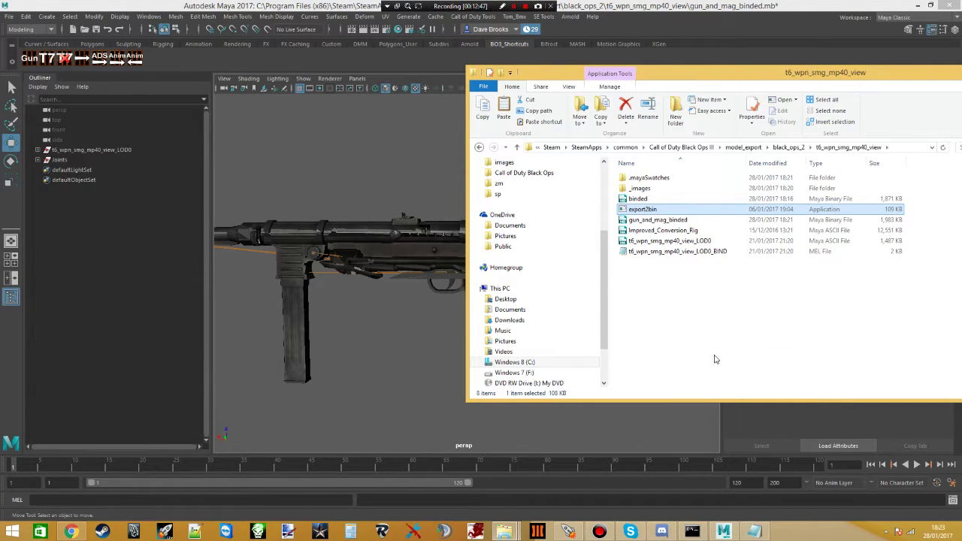
- Import the Improved_Conversion_Rig file from the t6_wpn_smg_mp40_view folder into the open Maya scene, accepting the student version notice
left_click(663, 278)
left_click_drag(654, 231, 379, 245)
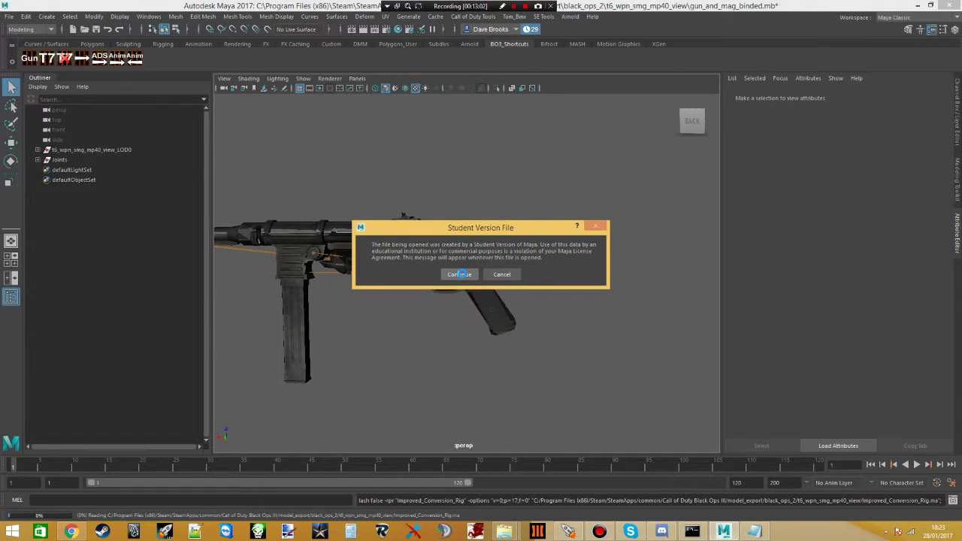
left_click(460, 274)
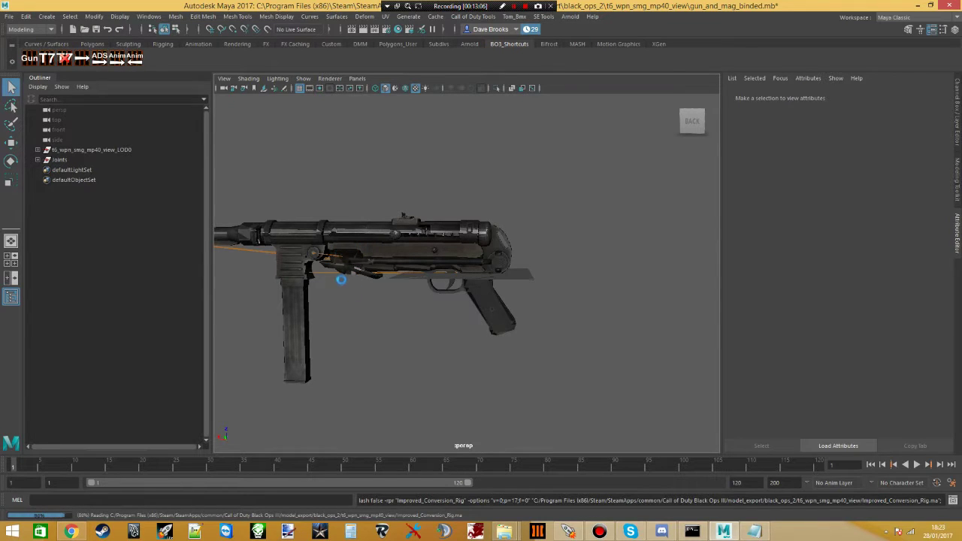
left_click_drag(392, 289, 355, 297, "alt")
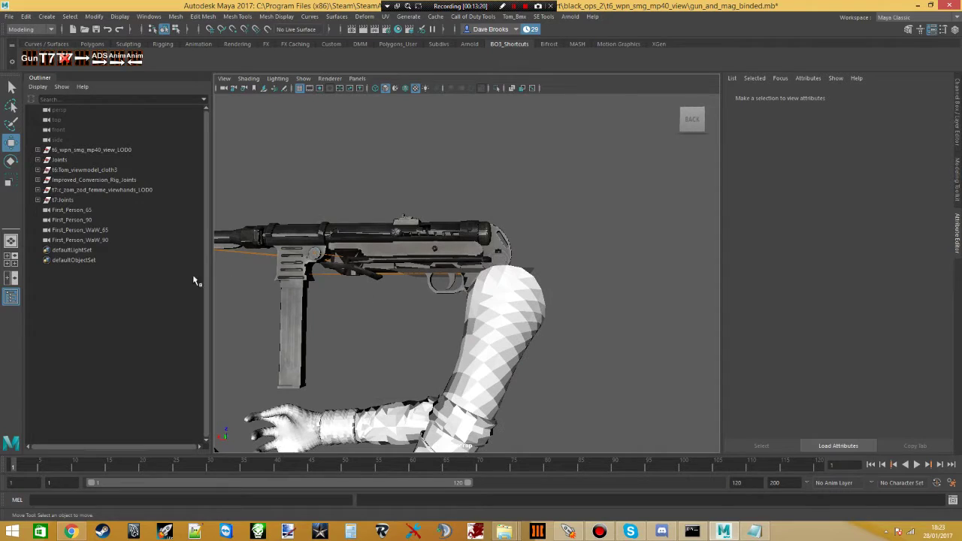
- Examine the joint hierarchies under t7:Joints and Improved_Conversion_Rig_Joints and compare their tag_view and tag_ads branches
left_click(38, 200)
left_click(43, 209)
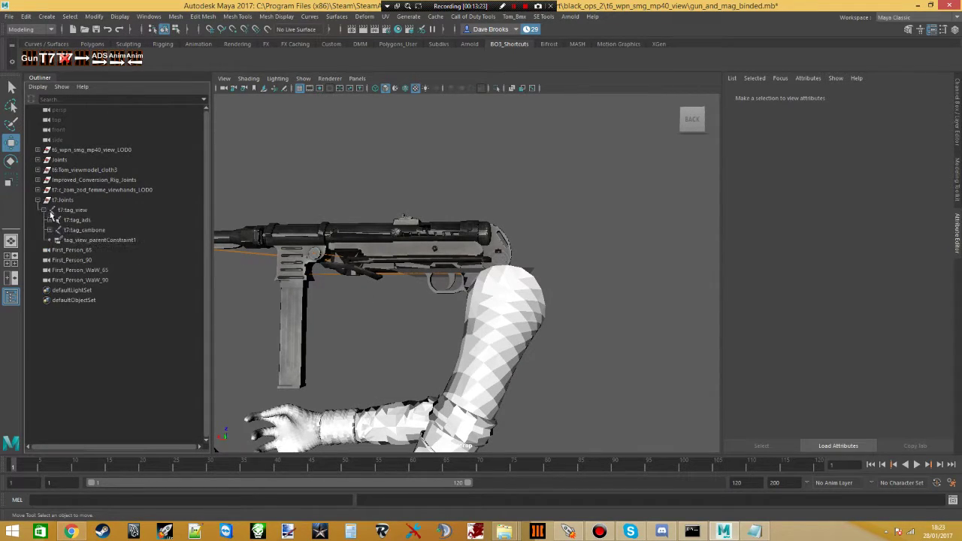
left_click(48, 220)
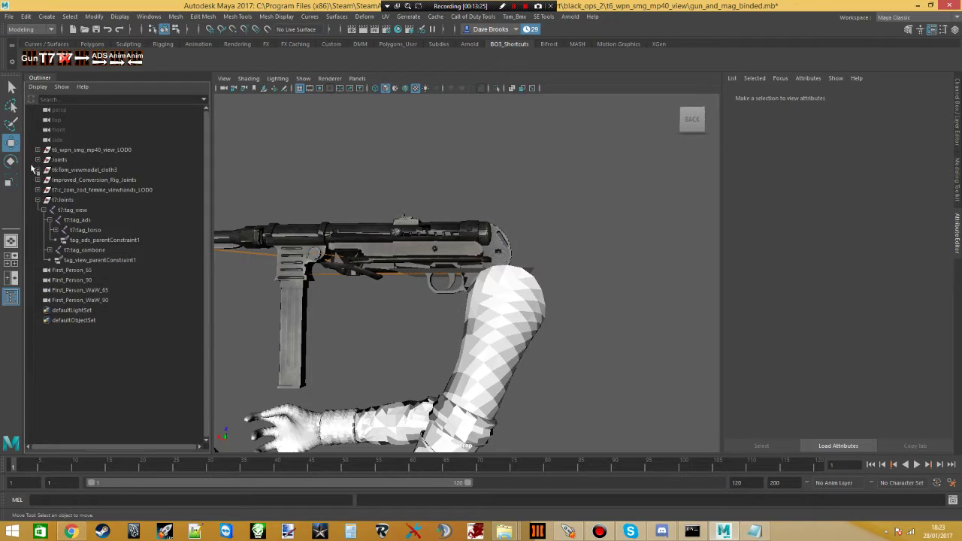
left_click(37, 180)
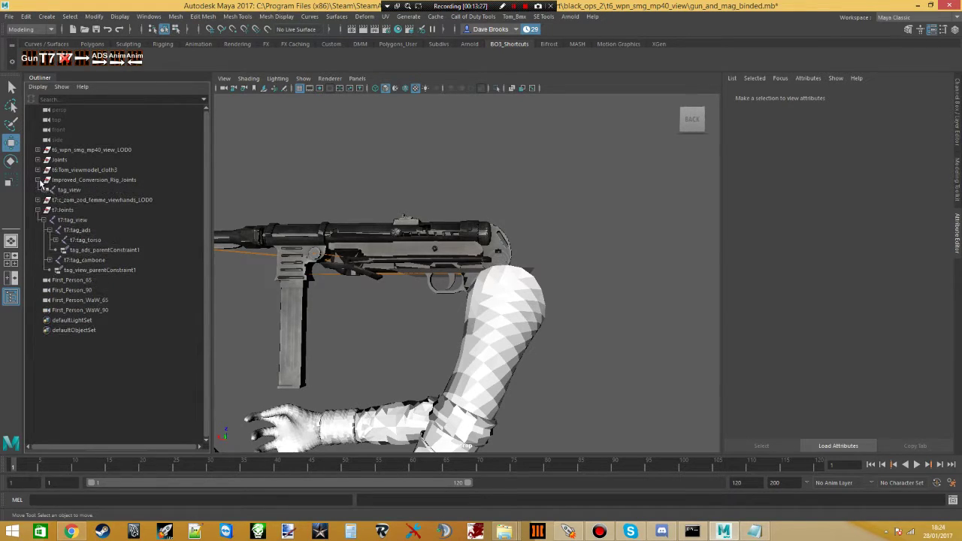
left_click(43, 189)
left_click(50, 199)
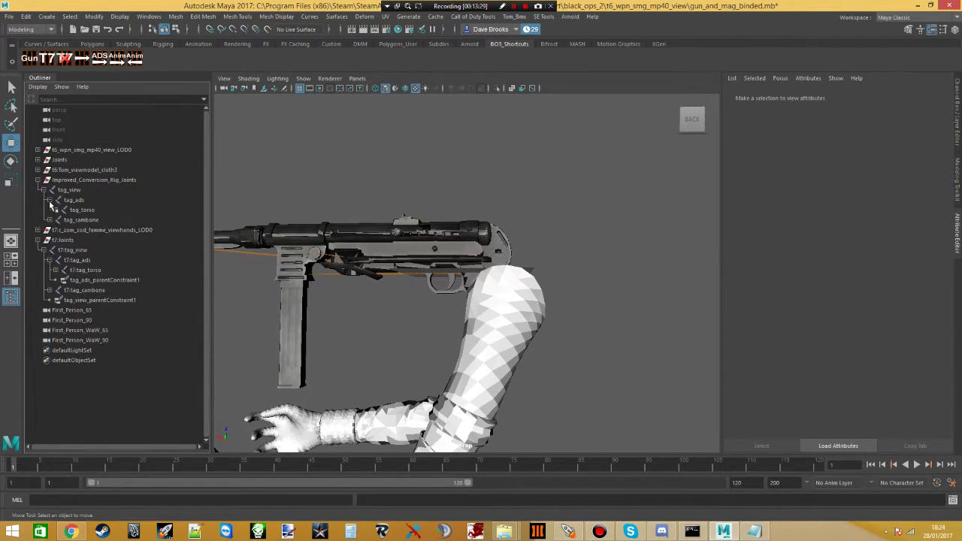
left_click(38, 179)
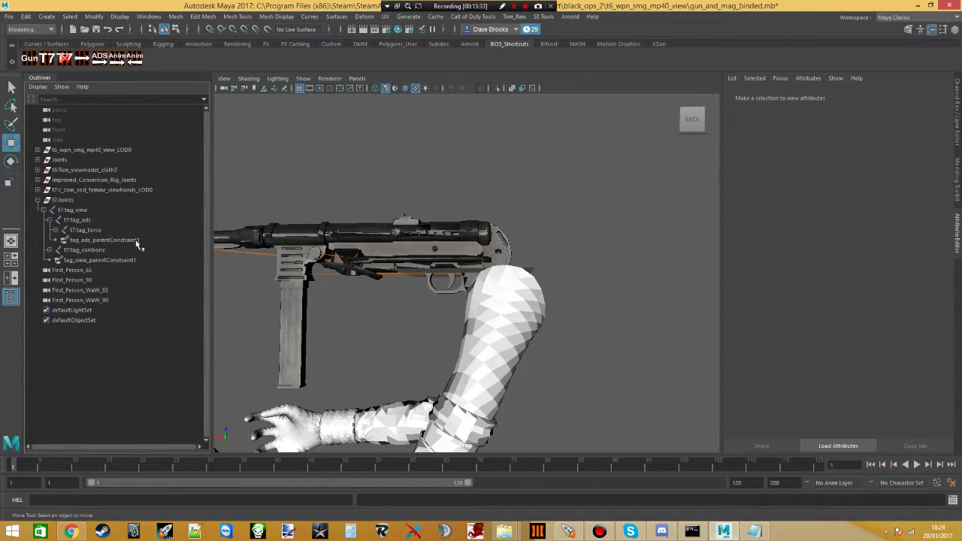
left_click_drag(353, 314, 267, 300, "alt")
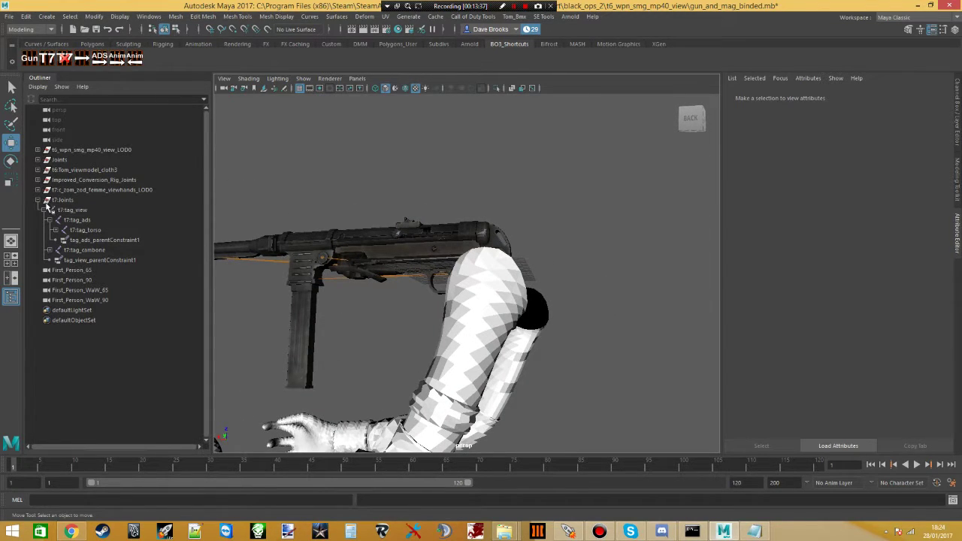
- Parent the weapon's j_gun joint under t7:tag_weapon_right in the t7:Joints hierarchy
left_click(43, 210)
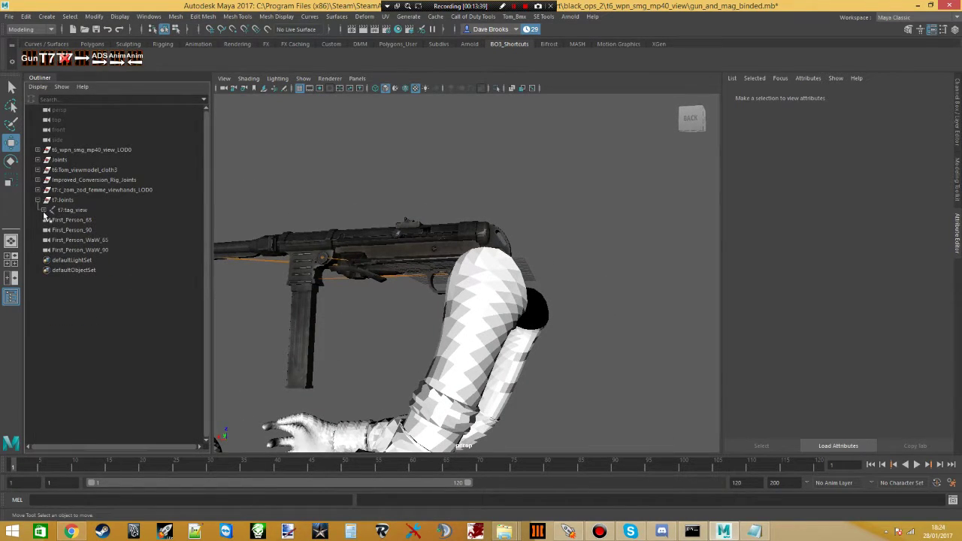
left_click(44, 212)
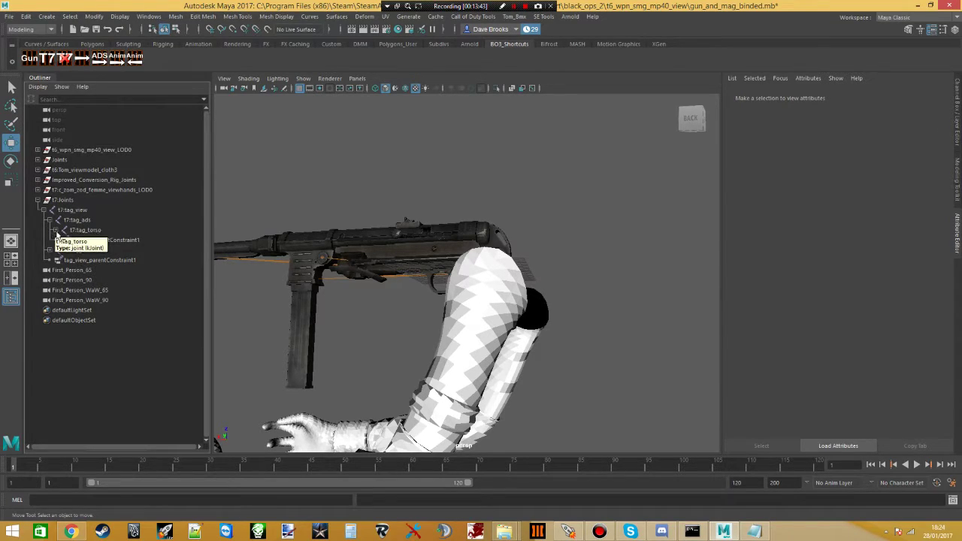
left_click(57, 232)
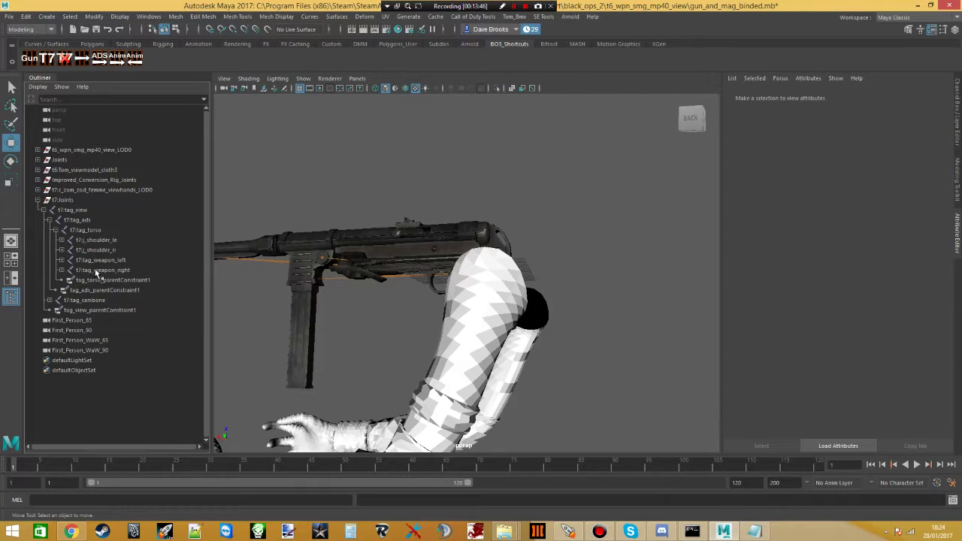
left_click(98, 271)
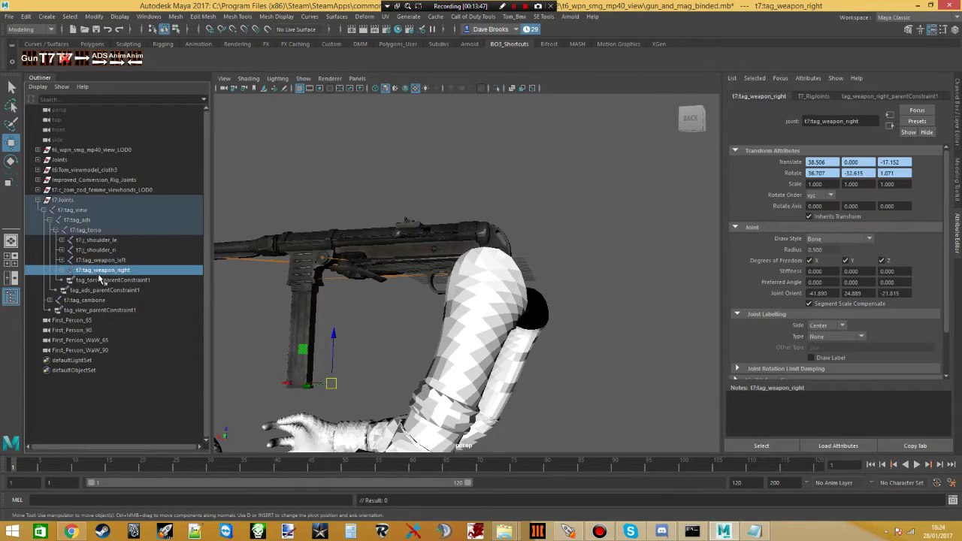
left_click(39, 160)
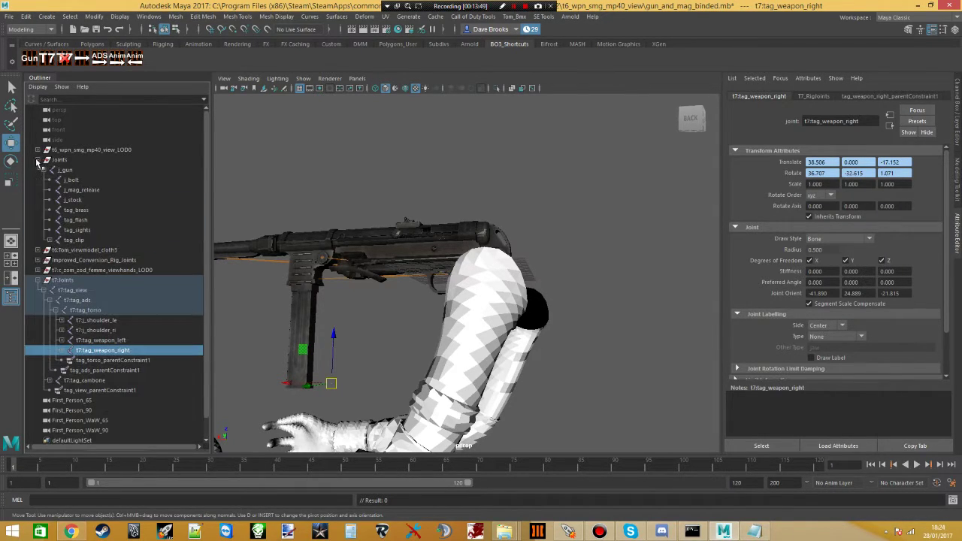
left_click(44, 171)
left_click(70, 171)
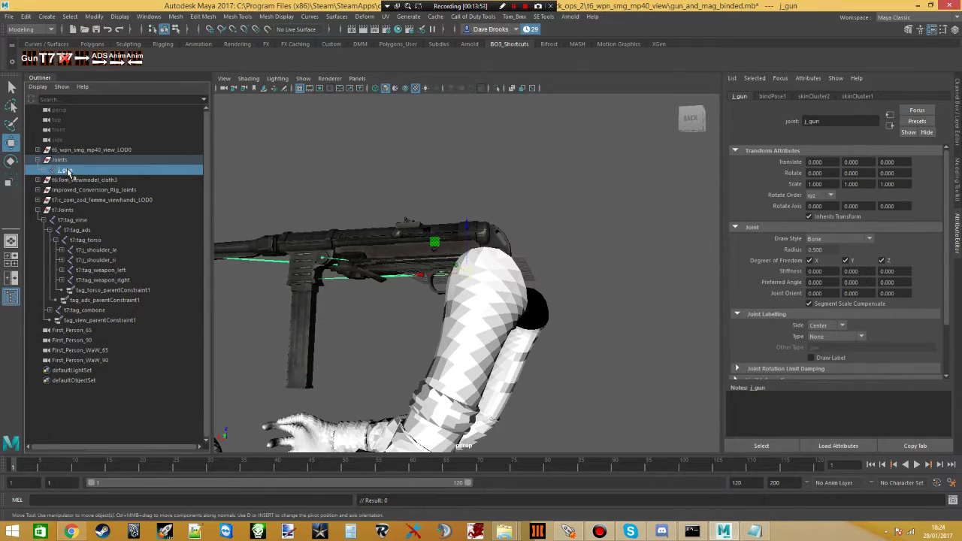
middle_click_drag(68, 171, 93, 285)
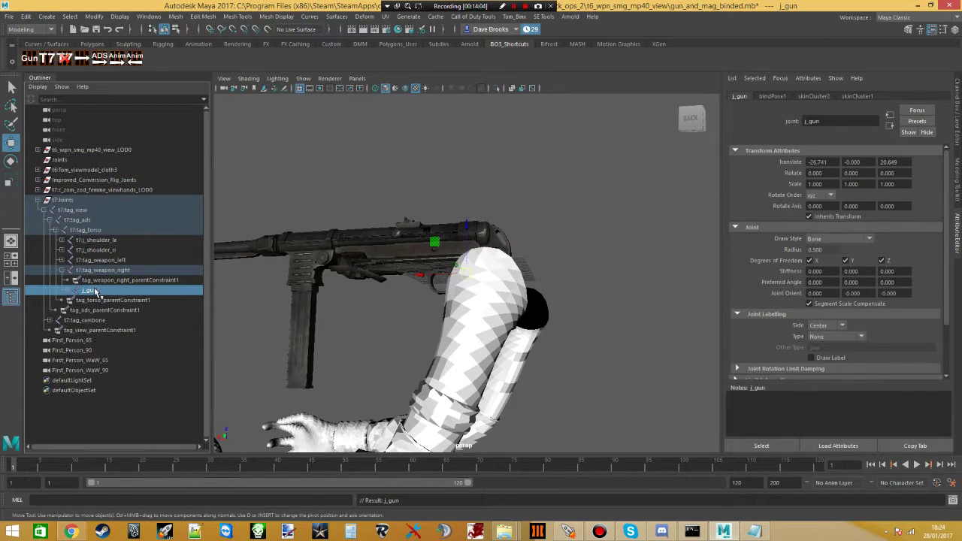
left_click_drag(329, 323, 358, 331, "alt")
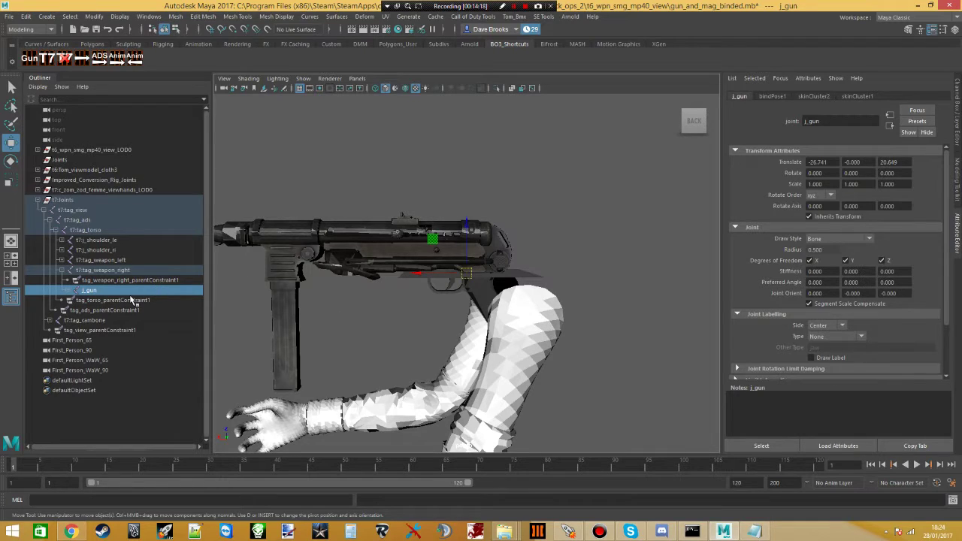
left_click(826, 165)
left_click(699, 195)
key("ctrl+a")
key("ctrl+a")
key("ctrl+a")
key("ctrl+a")
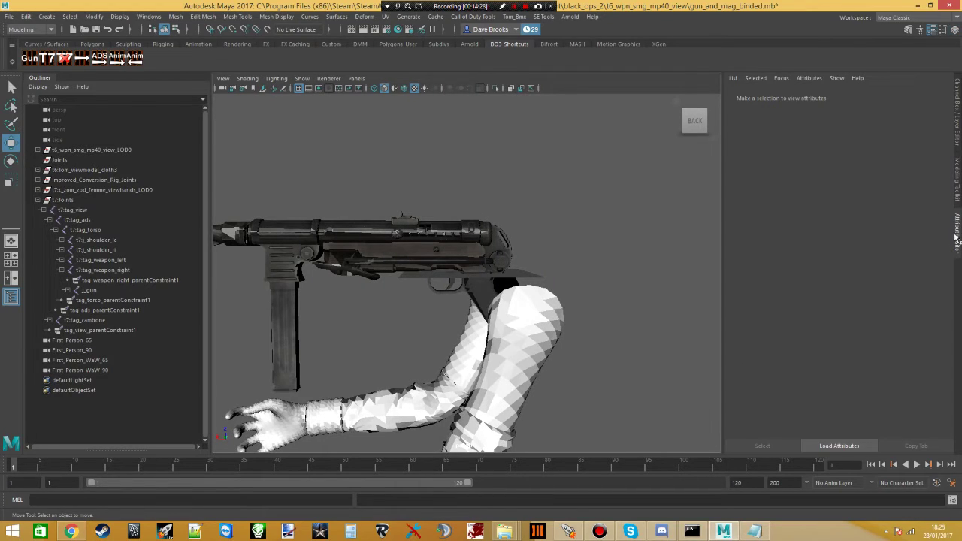
left_click(956, 239)
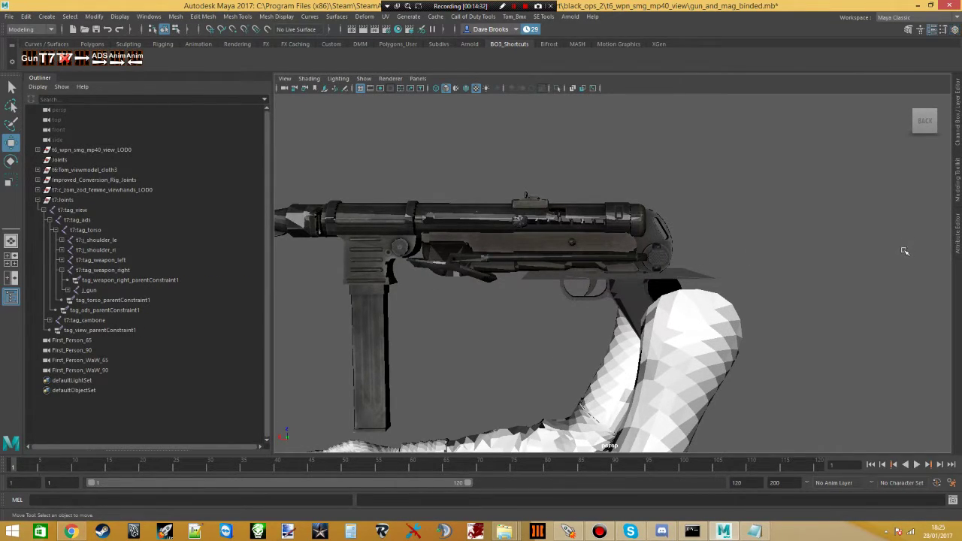
left_click(955, 240)
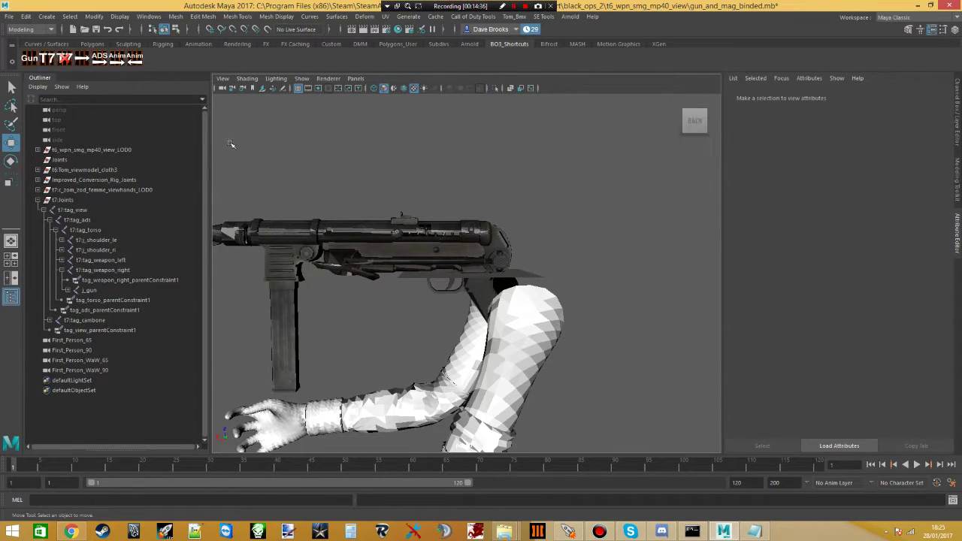
- Set j_gun's Translate X and Z values to 0 and check the gun's placement against the viewhands
left_click(91, 290)
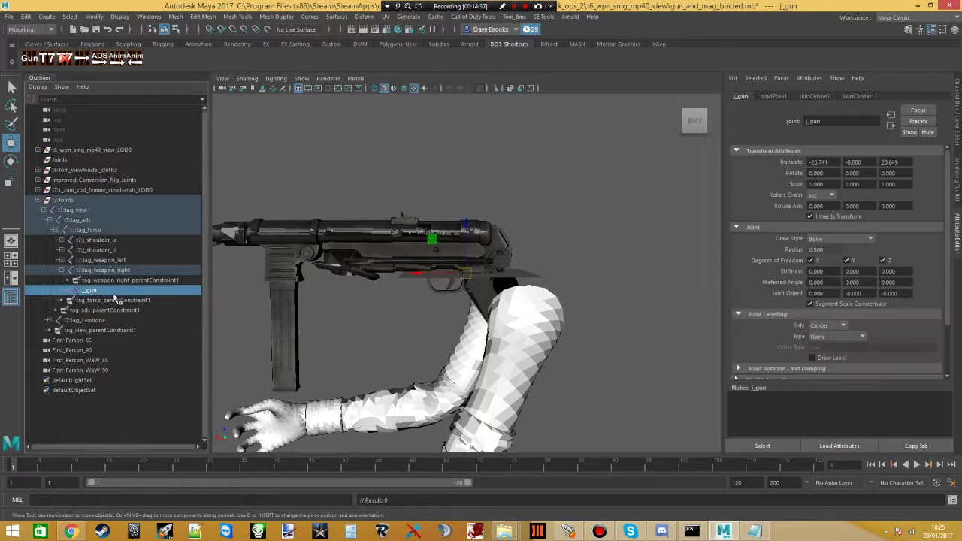
double_click(826, 162)
type("0")
double_click(892, 163)
type("0")
key("Return")
scroll(414, 263, "down", 3)
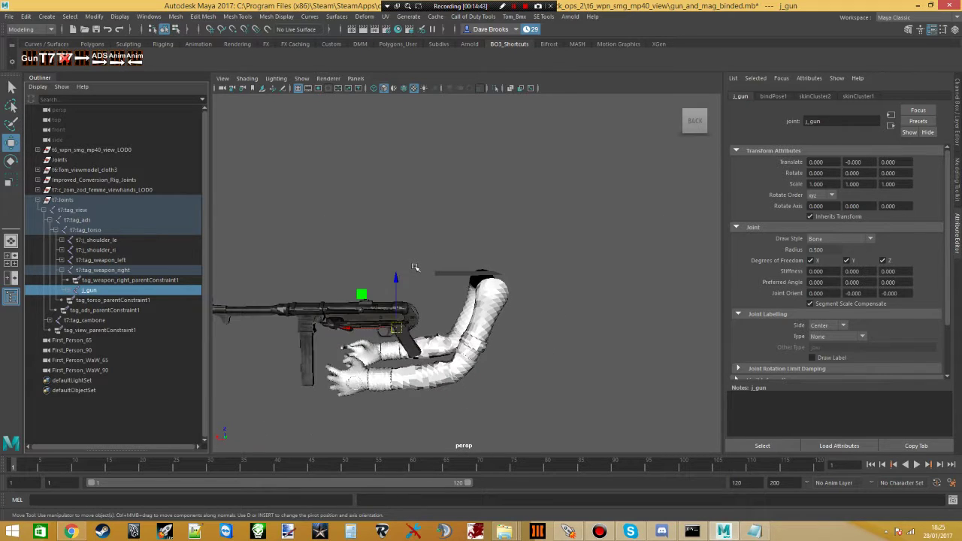
left_click_drag(365, 262, 365, 369, "alt")
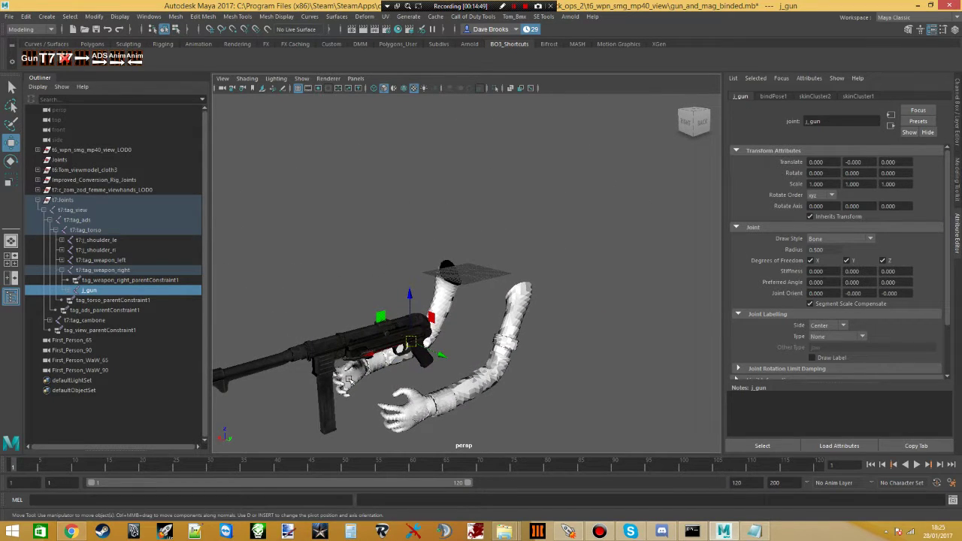
left_click_drag(463, 328, 394, 313, "alt")
left_click_drag(344, 259, 278, 279, "alt")
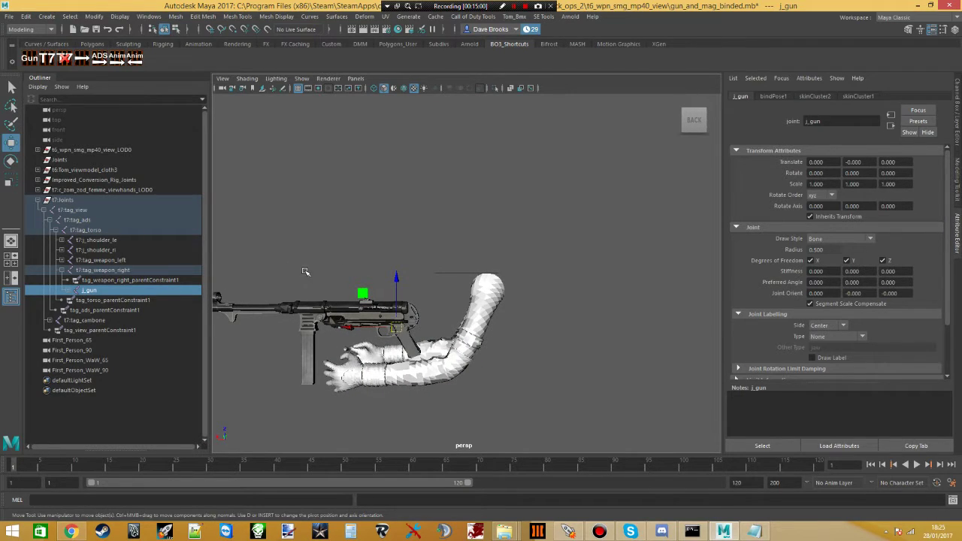
left_click(338, 257)
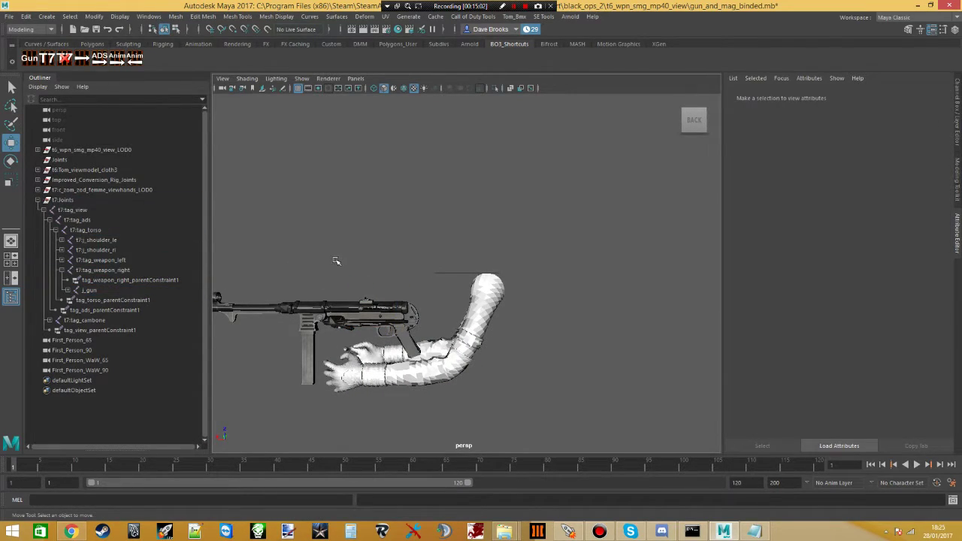
- Save the scene under the new name rig in the t6_wpn_smg_mp40_view folder, accepting the student version notice
left_click(9, 16)
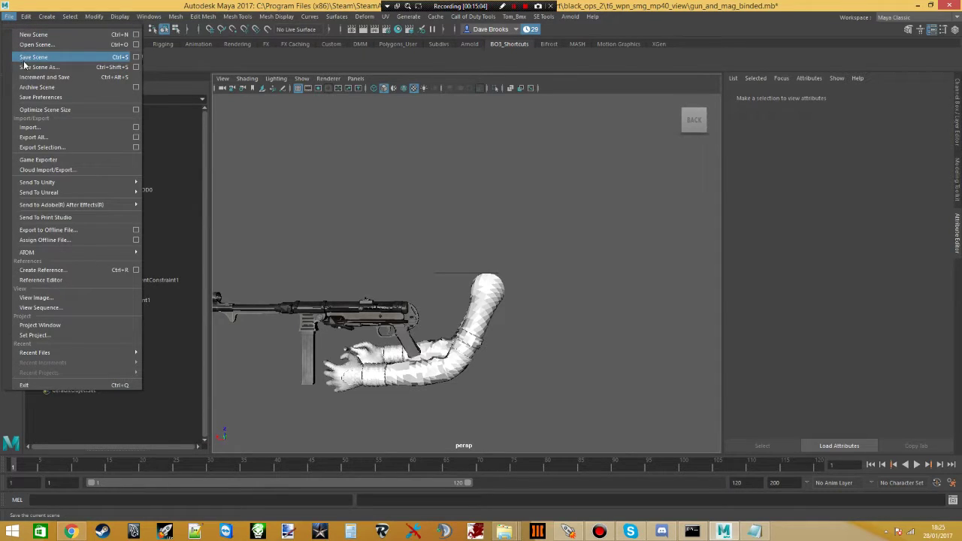
left_click(31, 67)
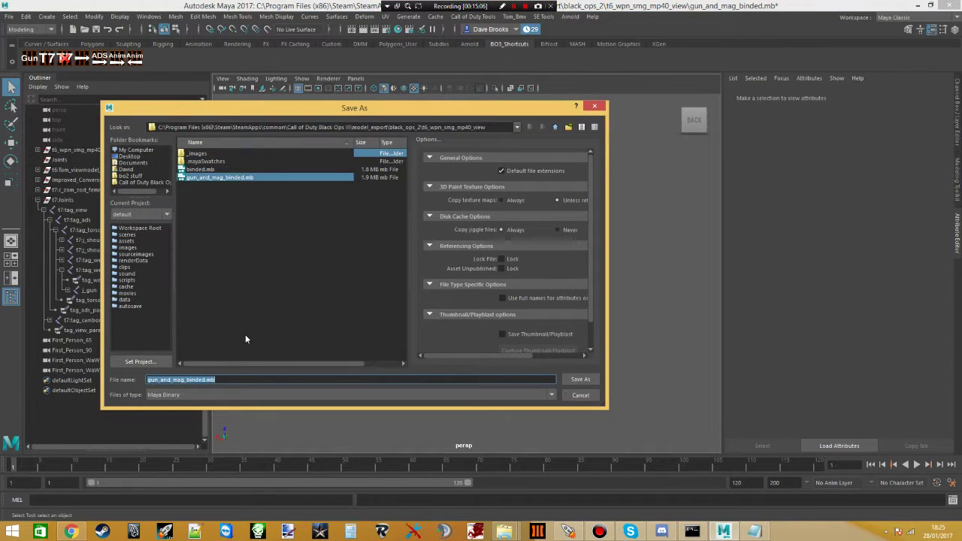
key("Return")
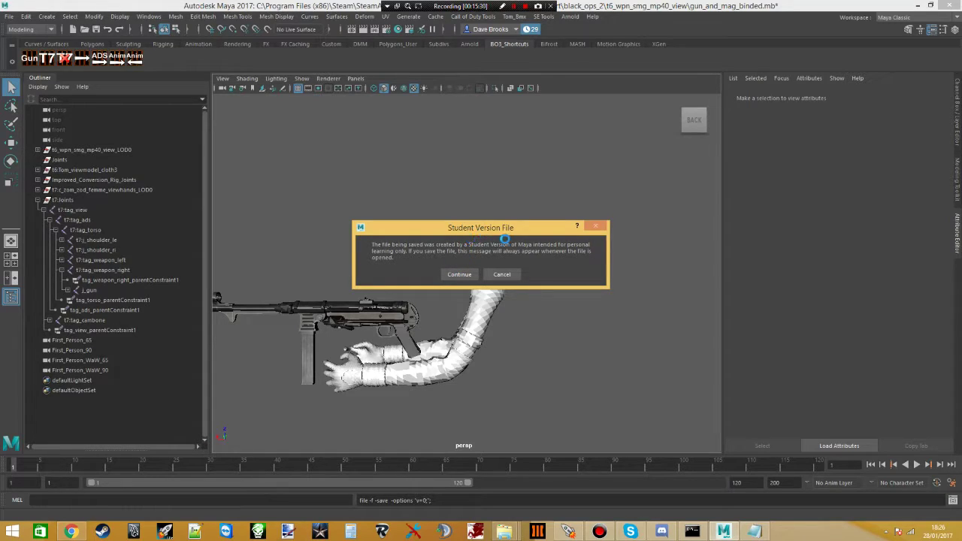
left_click(459, 274)
key("w")
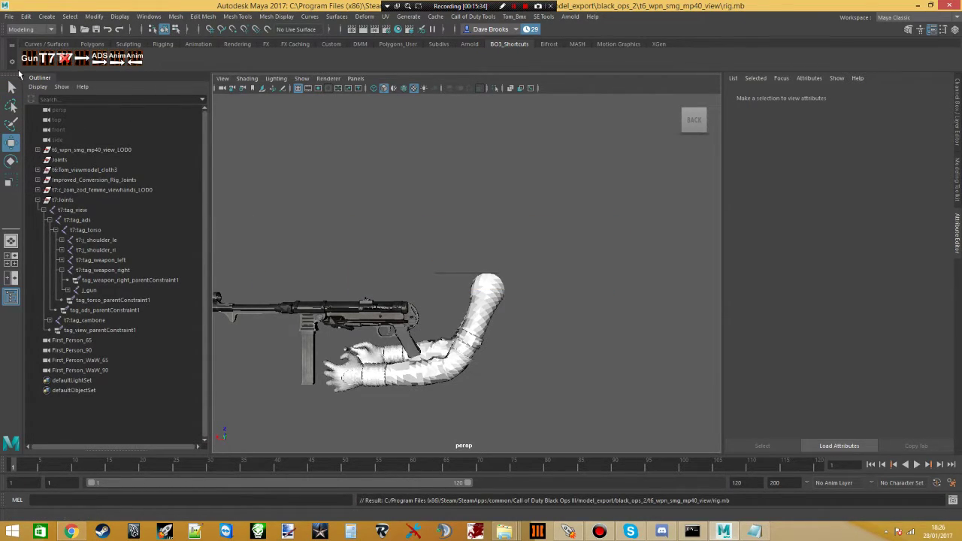
left_click(10, 16)
mouse_move(112, 351)
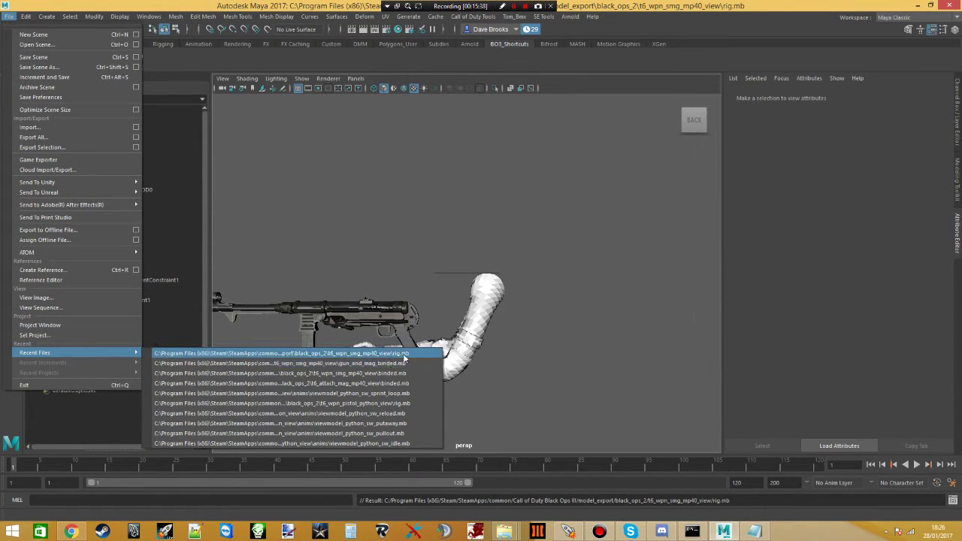
left_click(449, 176)
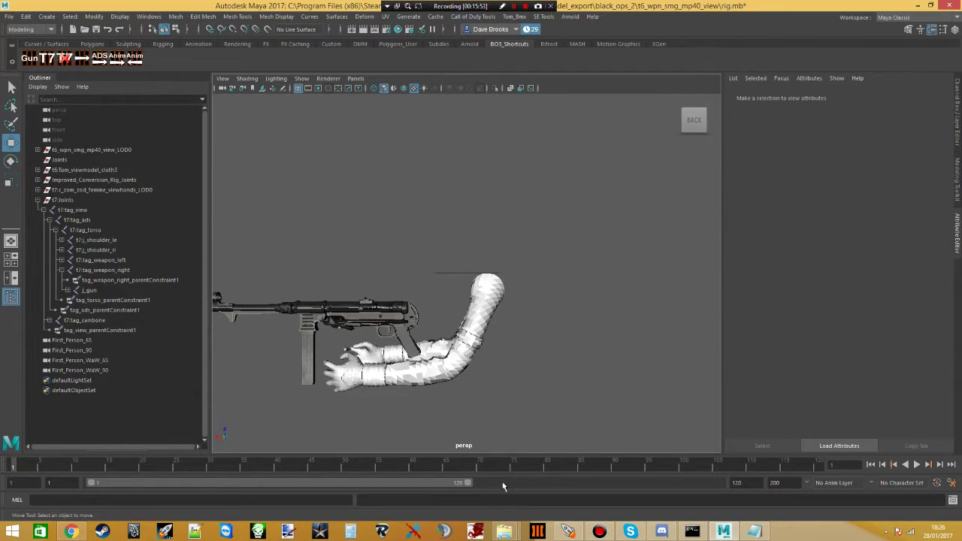
left_click(568, 531)
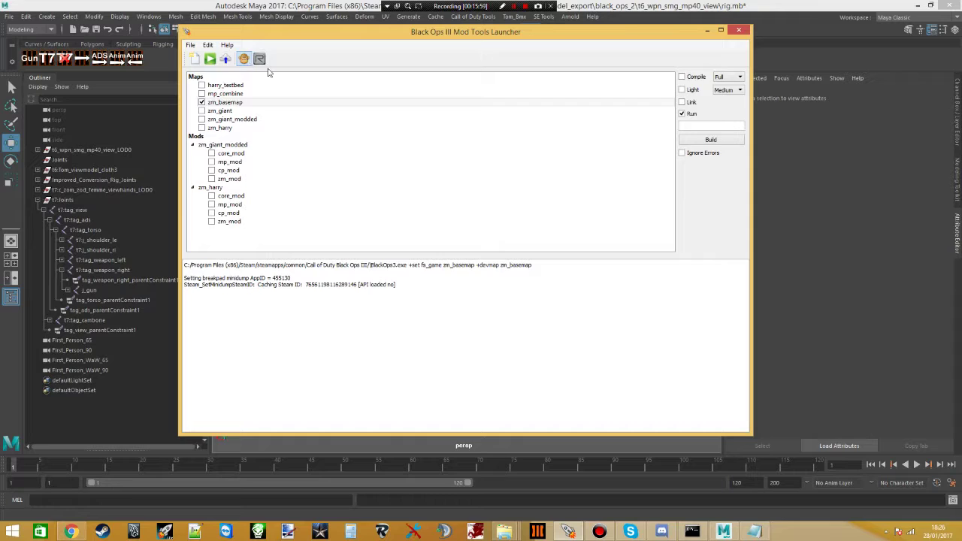
left_click(706, 31)
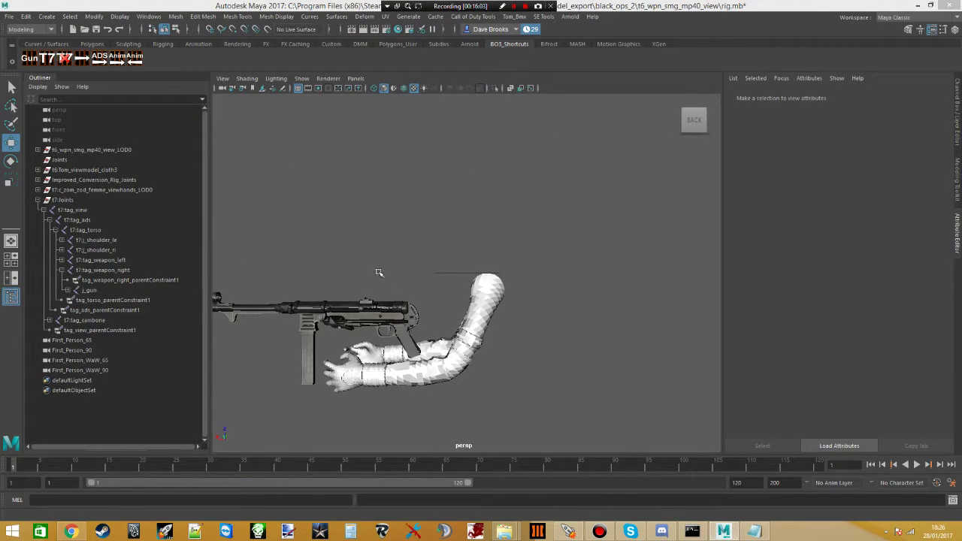
left_click_drag(376, 272, 453, 280, "alt")
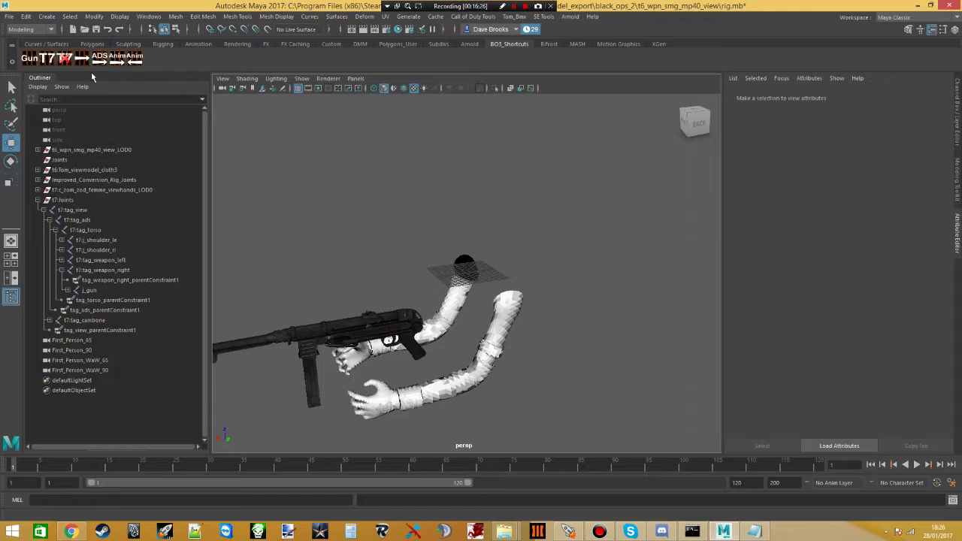
- Check the world up axis and working units in the general Settings preferences
left_click(25, 18)
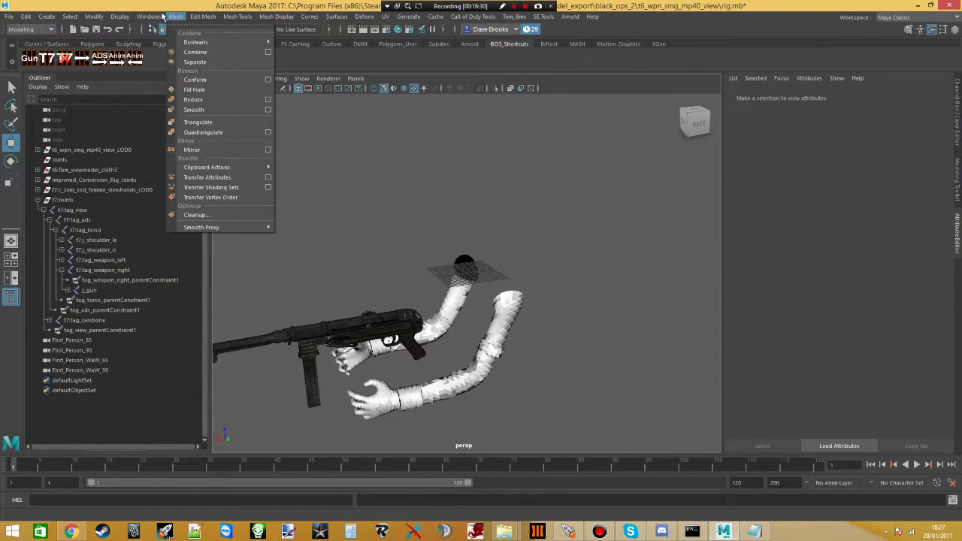
left_click(149, 17)
mouse_move(181, 112)
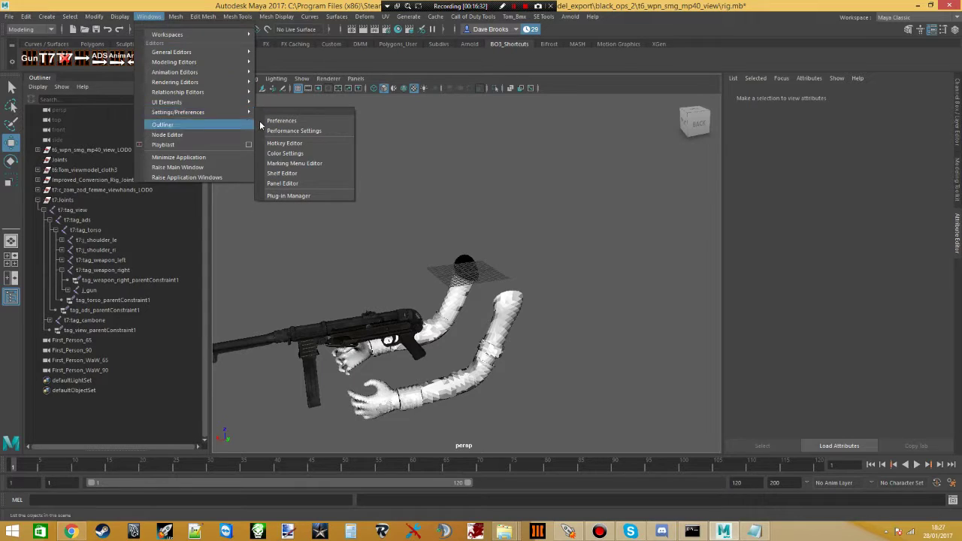
left_click(269, 121)
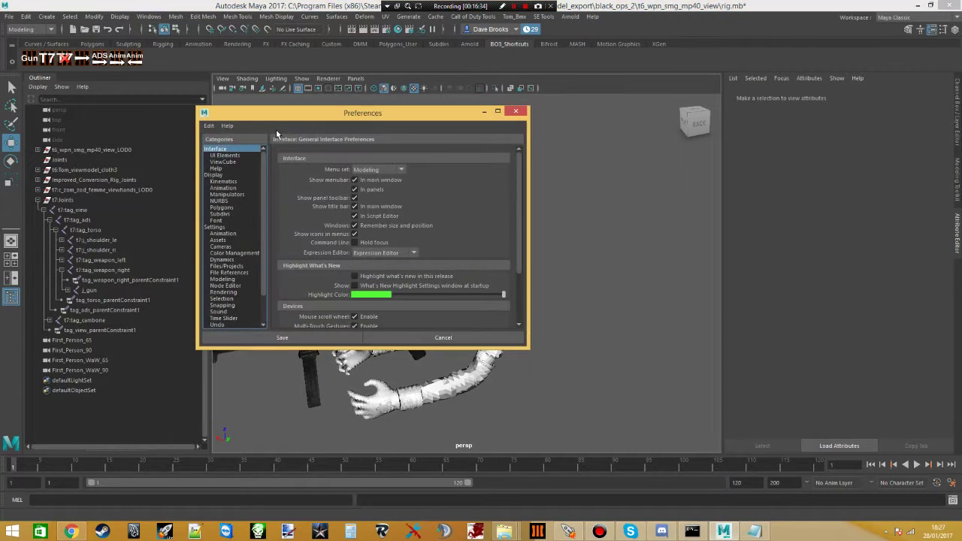
scroll(261, 229, "down", 1)
left_click_drag(264, 241, 264, 272)
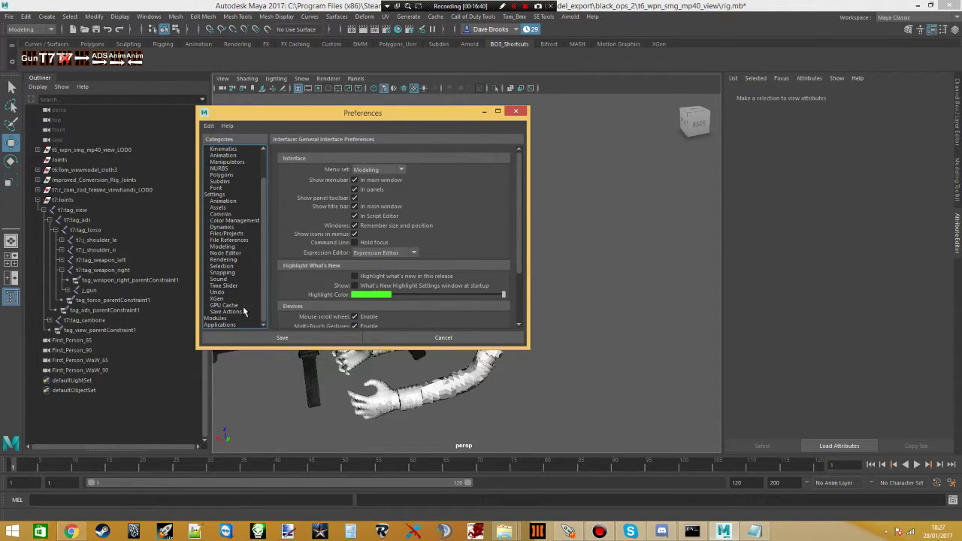
left_click(213, 194)
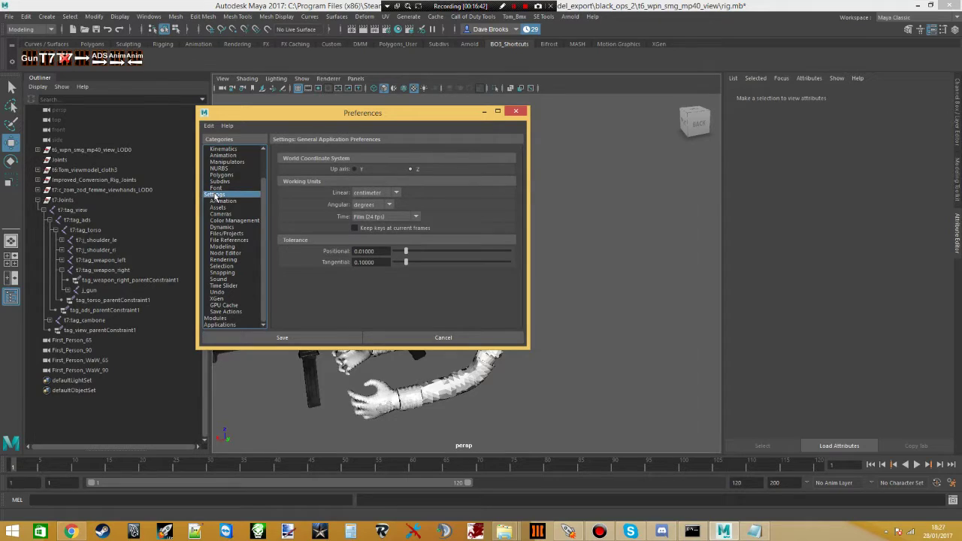
left_click(515, 112)
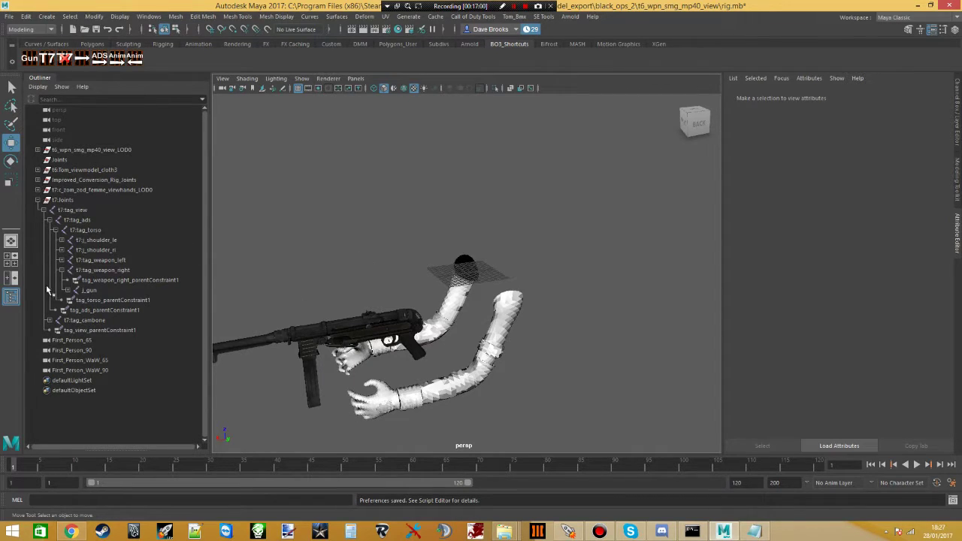
- Rename the j_gun joint under t7:tag_weapon_right to tag_weapon
left_click(90, 291)
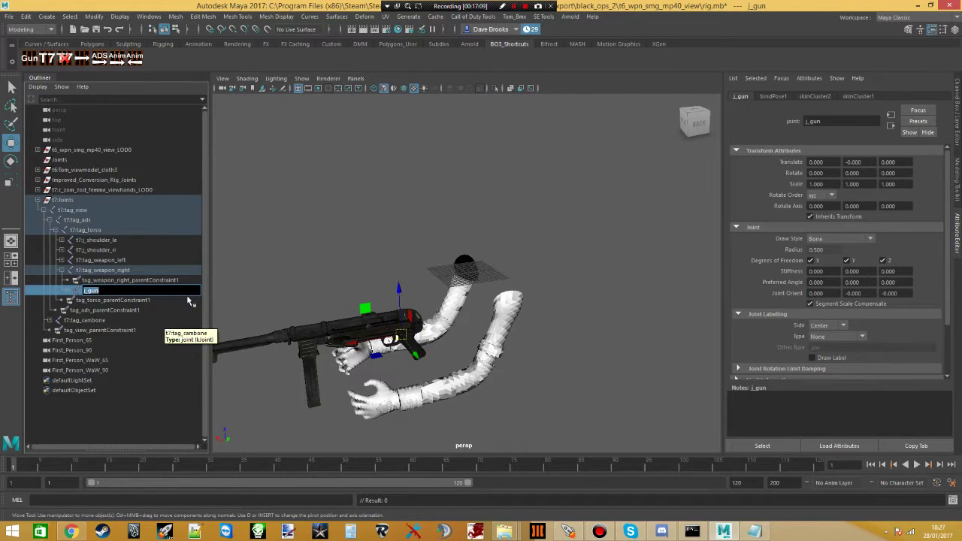
left_click(100, 292)
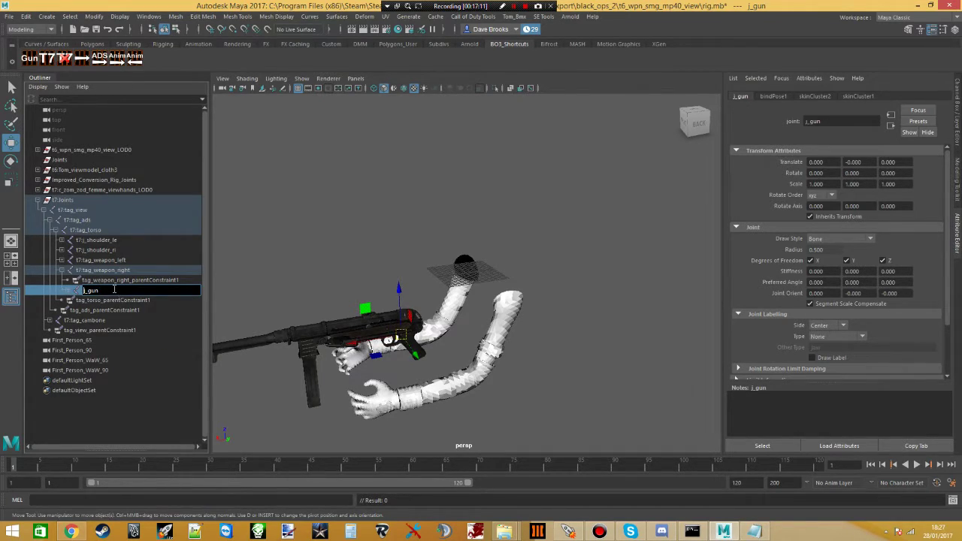
left_click(107, 300)
left_click(109, 292)
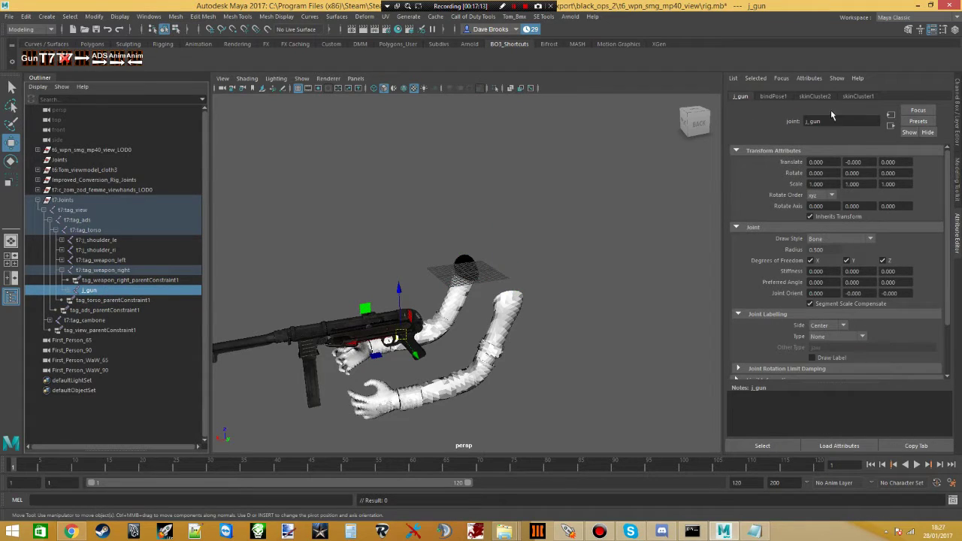
double_click(100, 292)
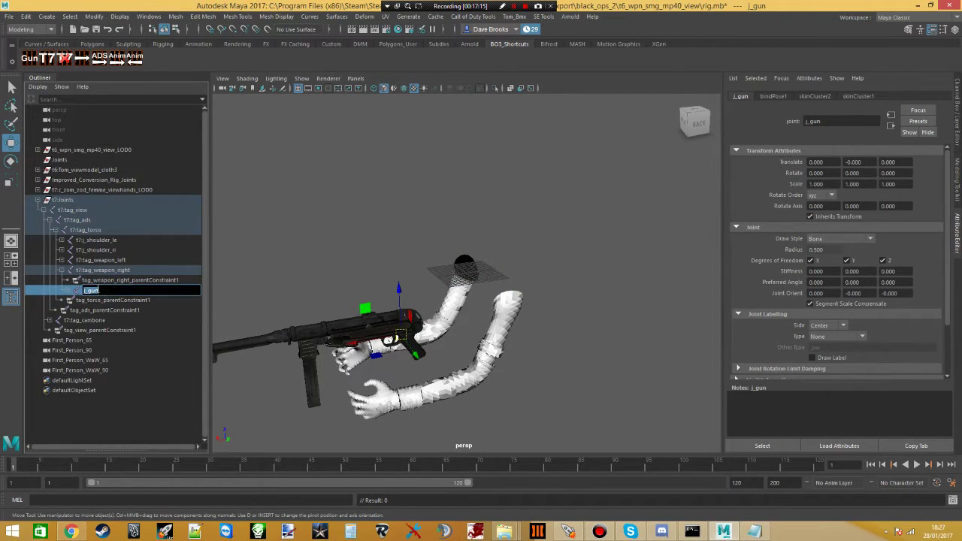
type("tag")
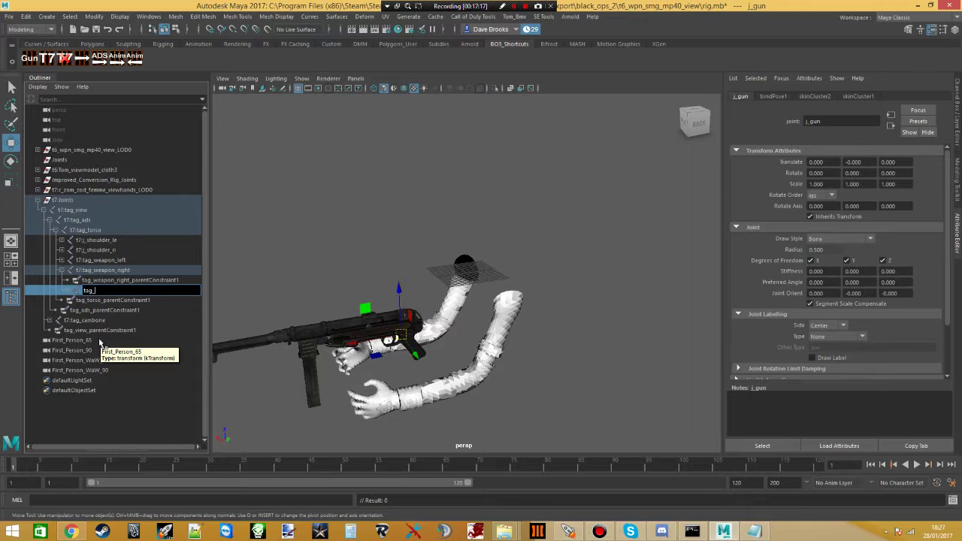
type("_weapon")
key("Return")
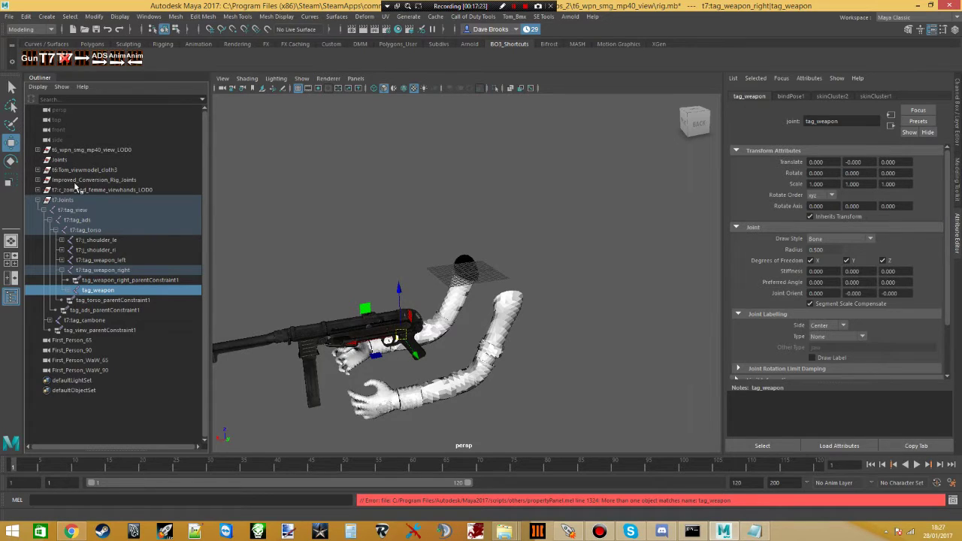
- Select the entire t7:Joints hierarchy and add the band mesh on the viewhands' forearm to the selection
left_click(64, 201)
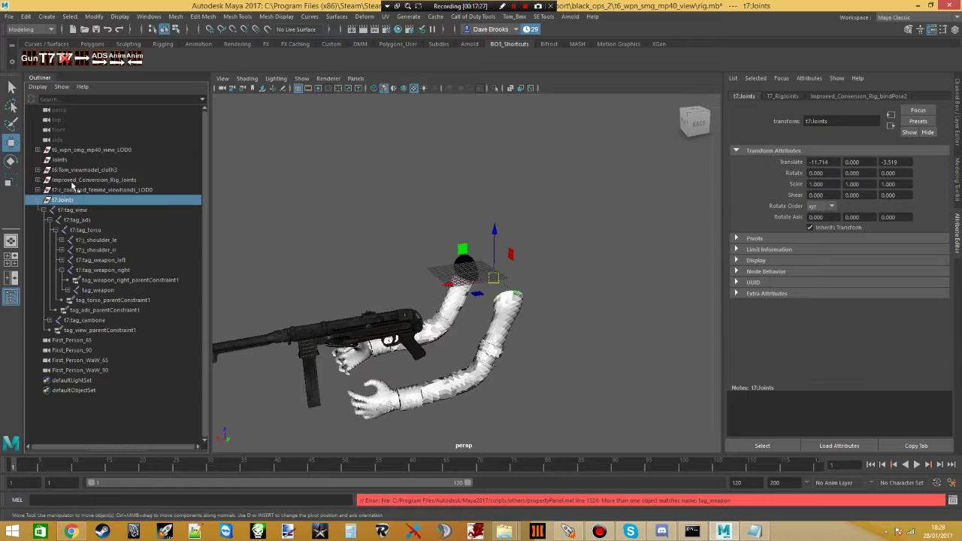
left_click(25, 16)
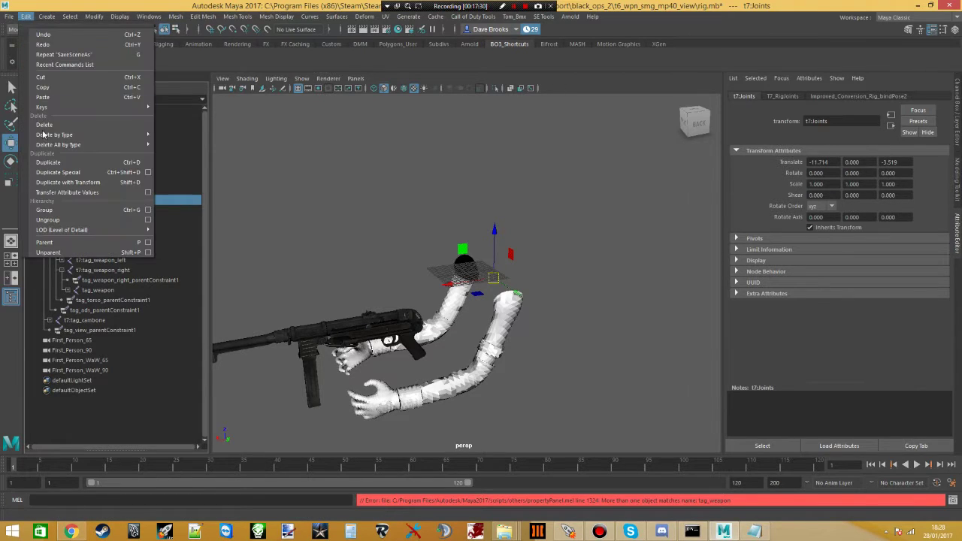
mouse_move(69, 16)
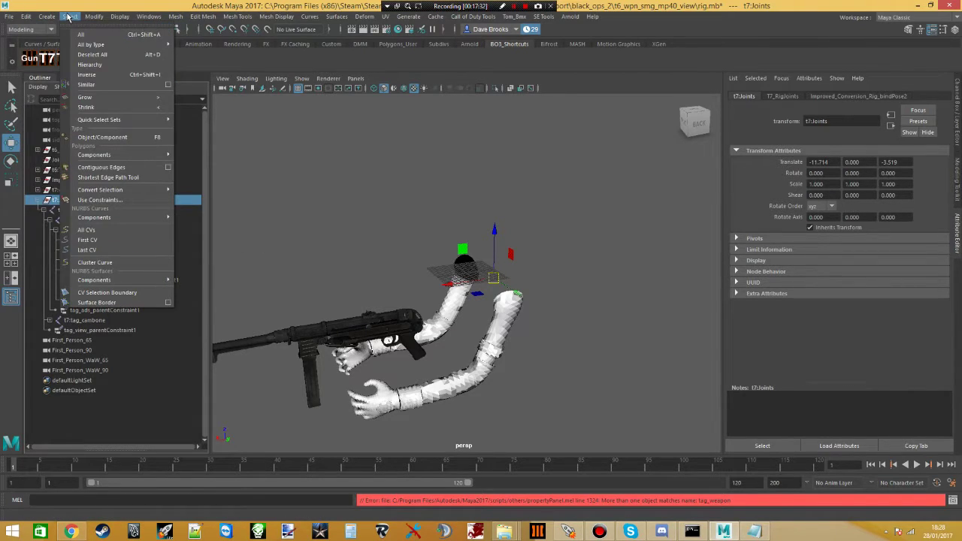
left_click(92, 65)
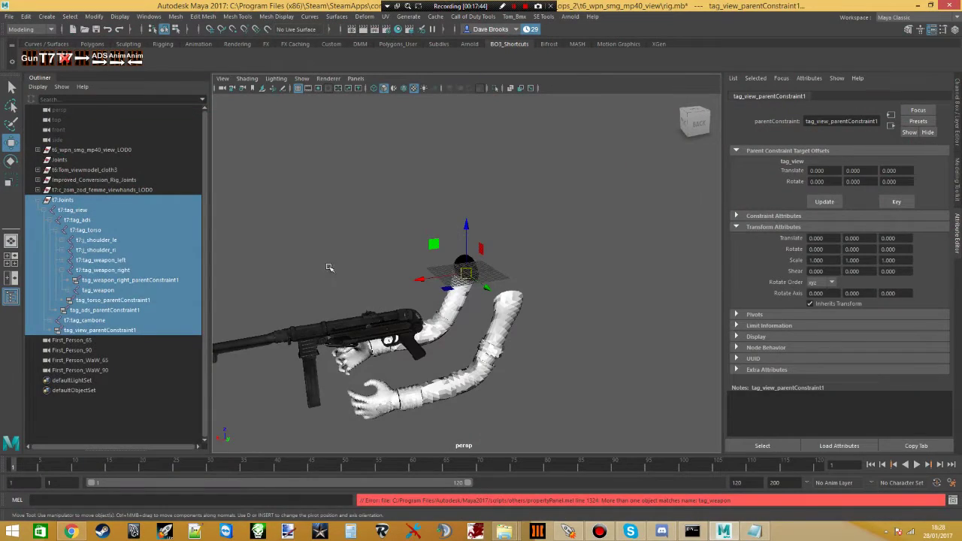
left_click_drag(328, 268, 393, 253, "alt")
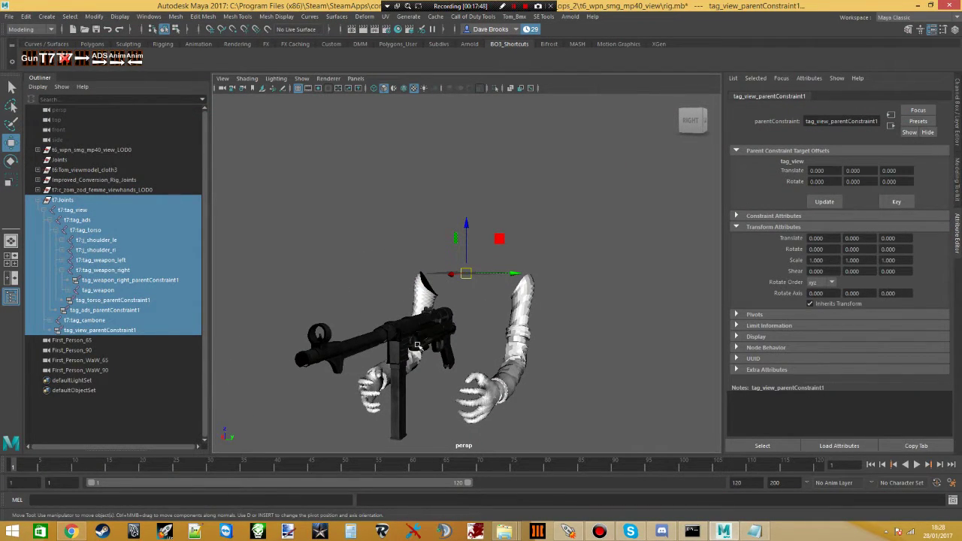
left_click_drag(373, 275, 367, 303, "alt")
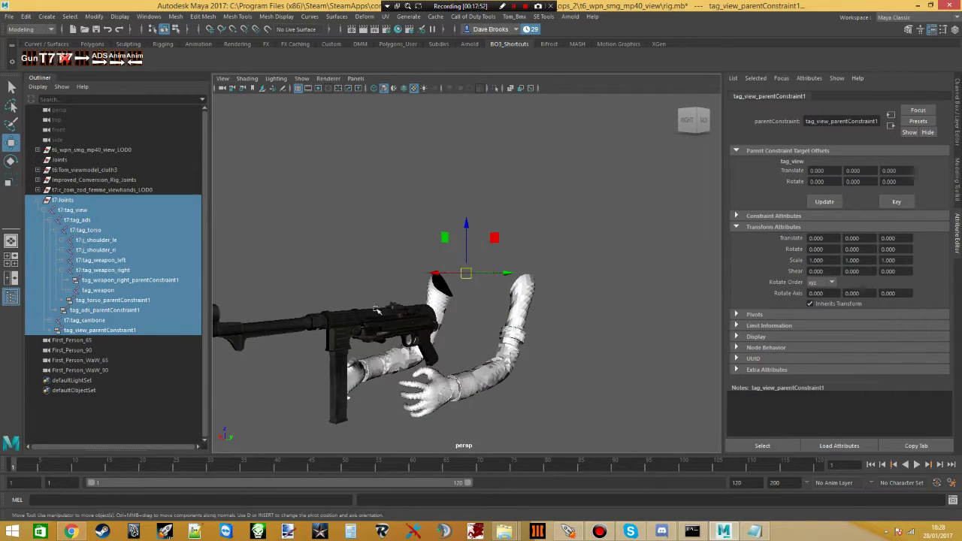
scroll(497, 336, "up", 4)
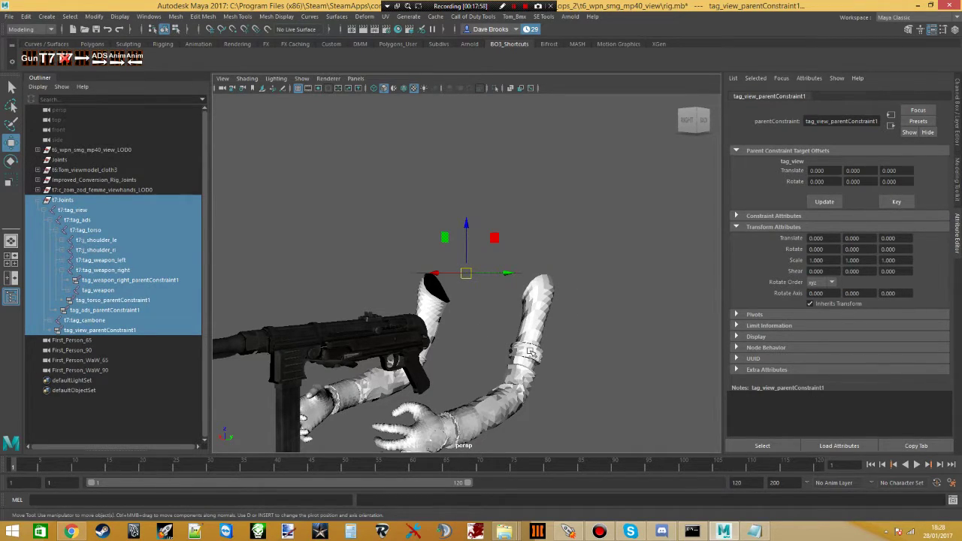
left_click(525, 353)
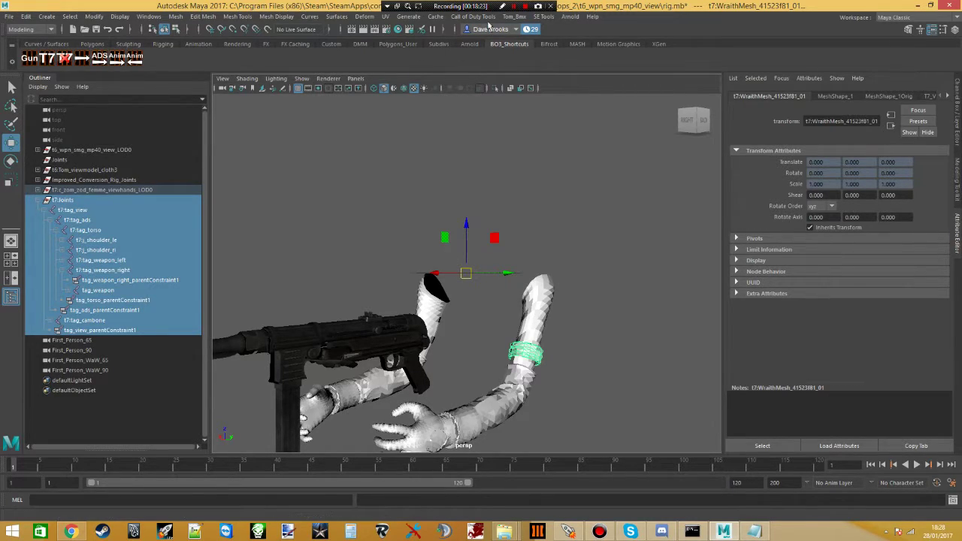
- Open Export XModel for Slot 1 and choose model_export\black_ops_2\t6_wpn_smg_mp40_view as the export folder
left_click(475, 18)
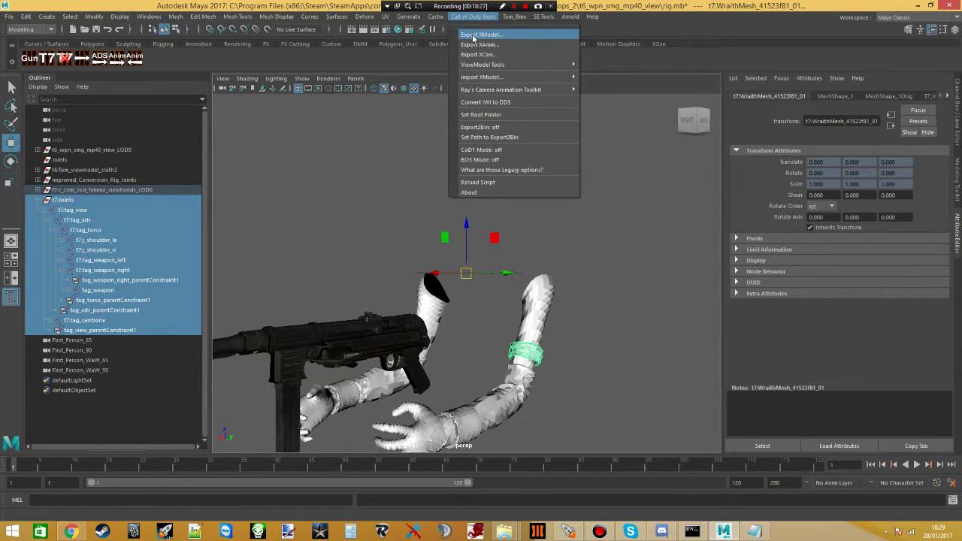
left_click(472, 36)
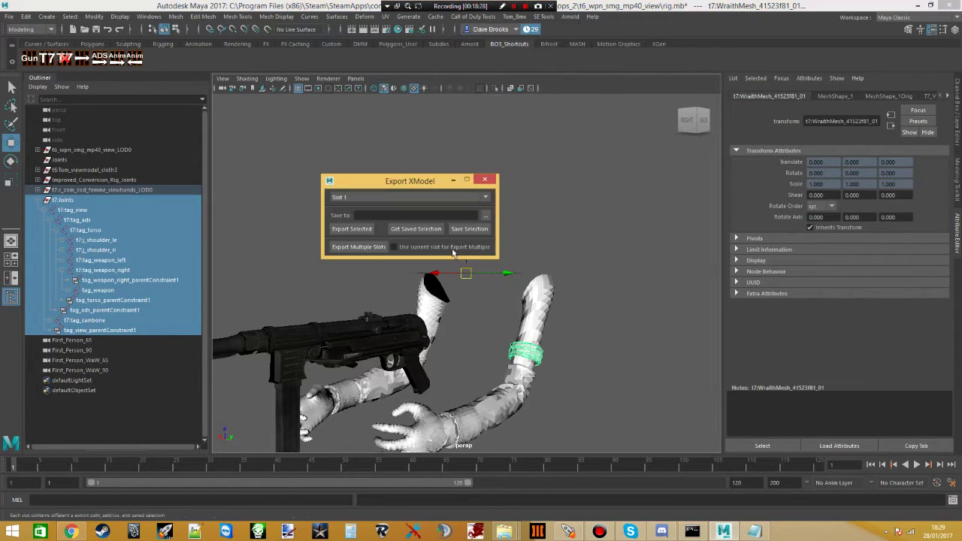
left_click(484, 217)
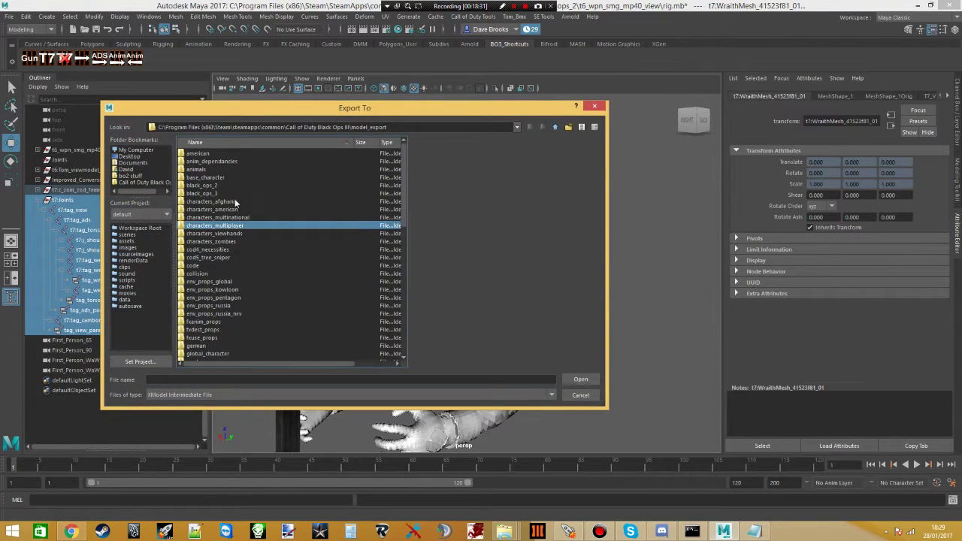
left_click_drag(316, 127, 351, 127)
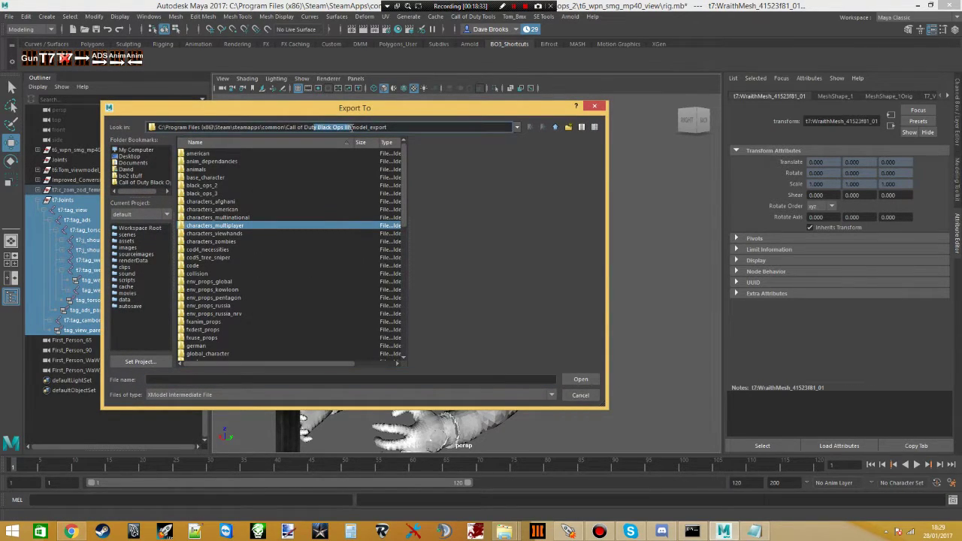
double_click(369, 127)
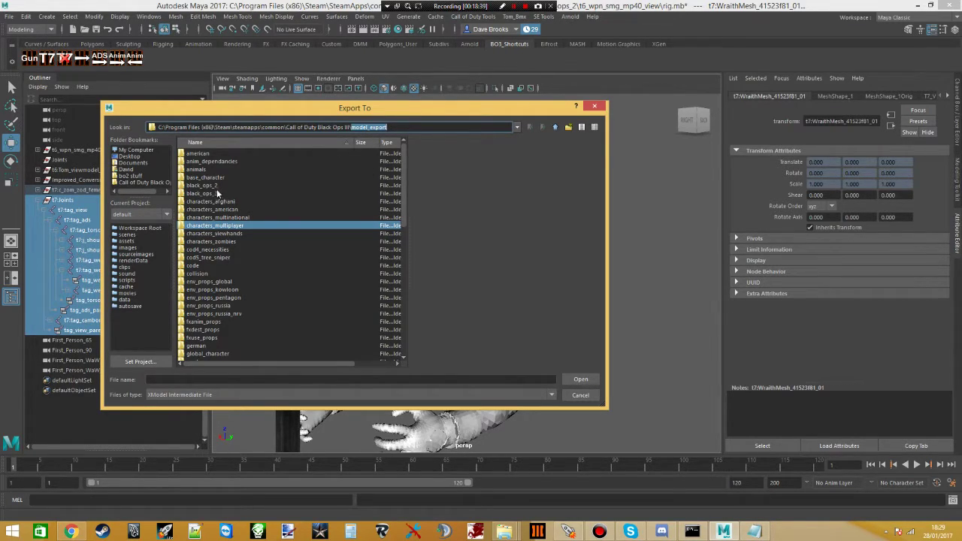
double_click(213, 186)
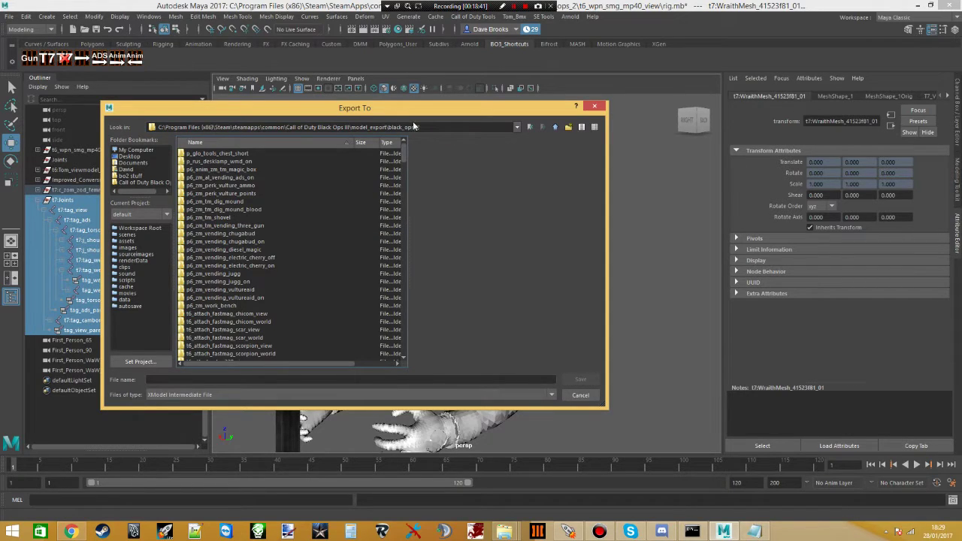
scroll(297, 242, "down", 20)
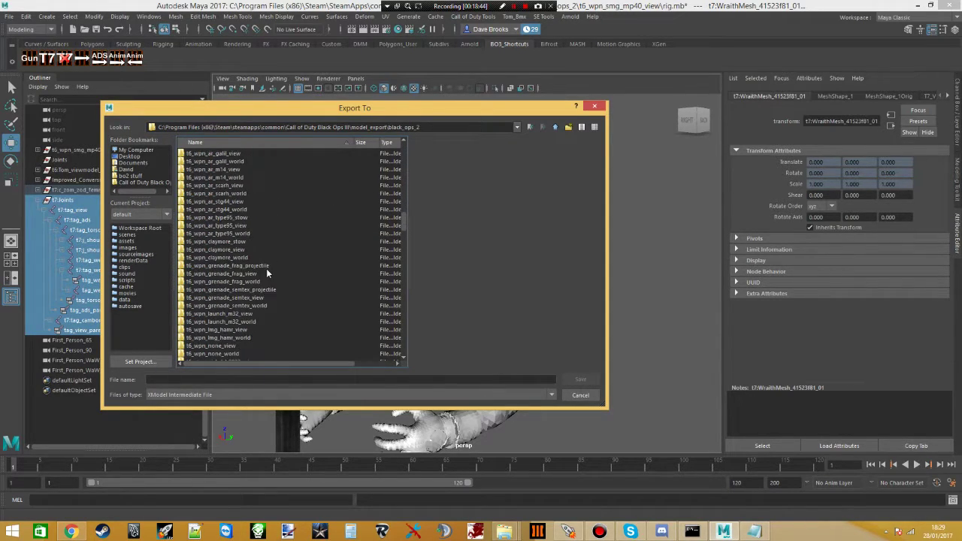
scroll(222, 287, "down", 20)
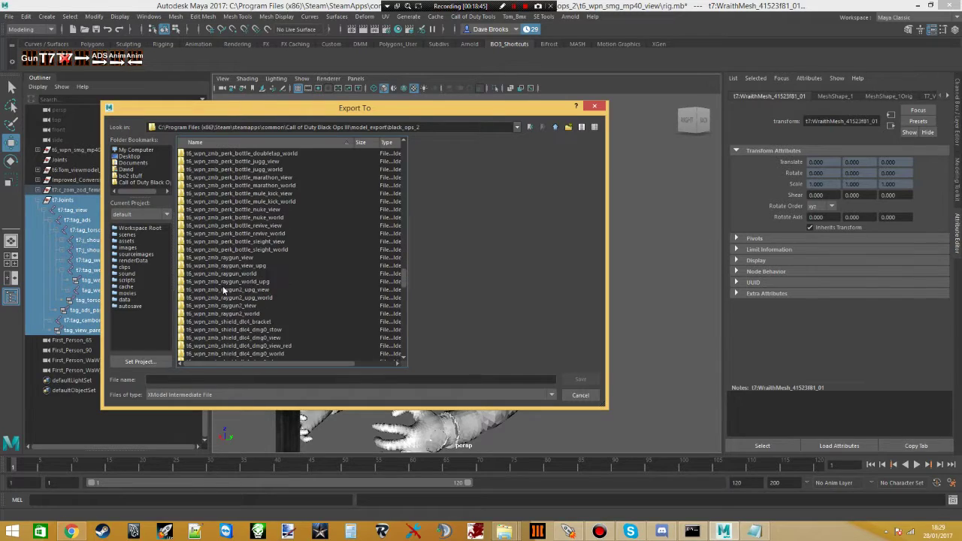
scroll(222, 289, "up", 15)
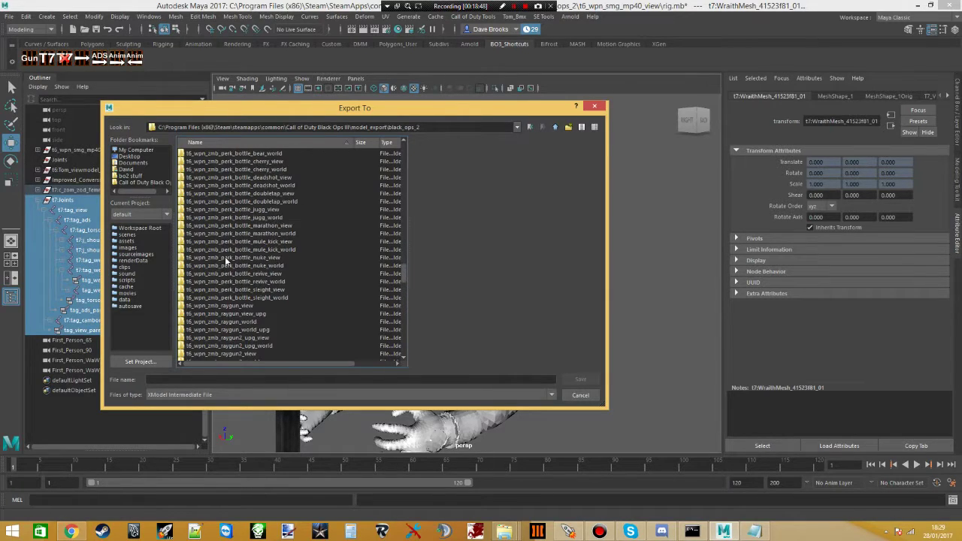
scroll(228, 250, "up", 4)
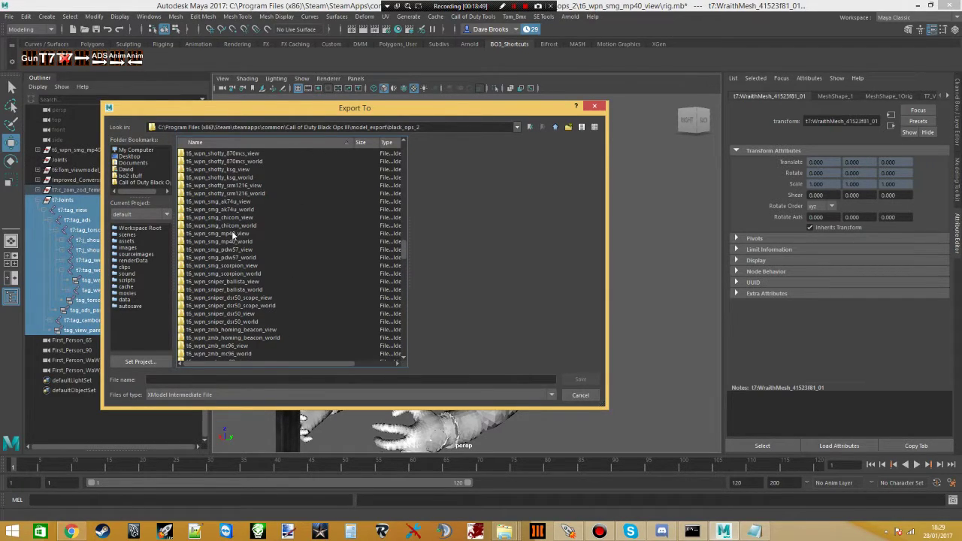
double_click(231, 232)
- Name the XModel export file mp40_animated_model and accept it as the save path
left_click(229, 379)
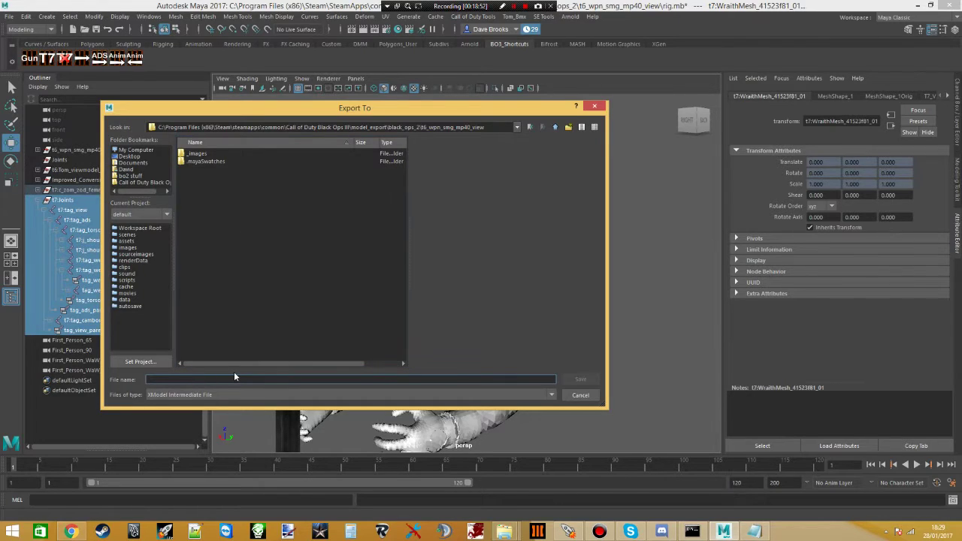
type("mp40")
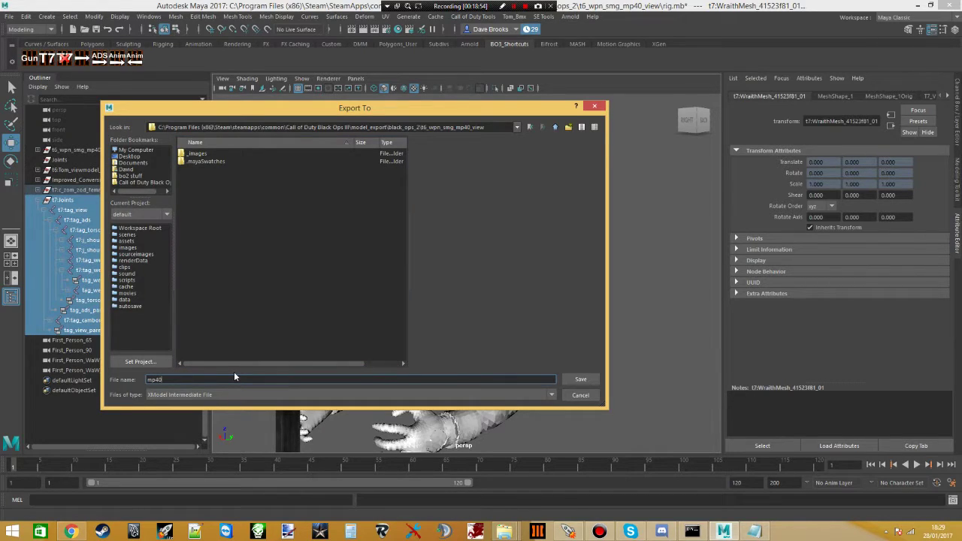
type("_animated_model")
key("Return")
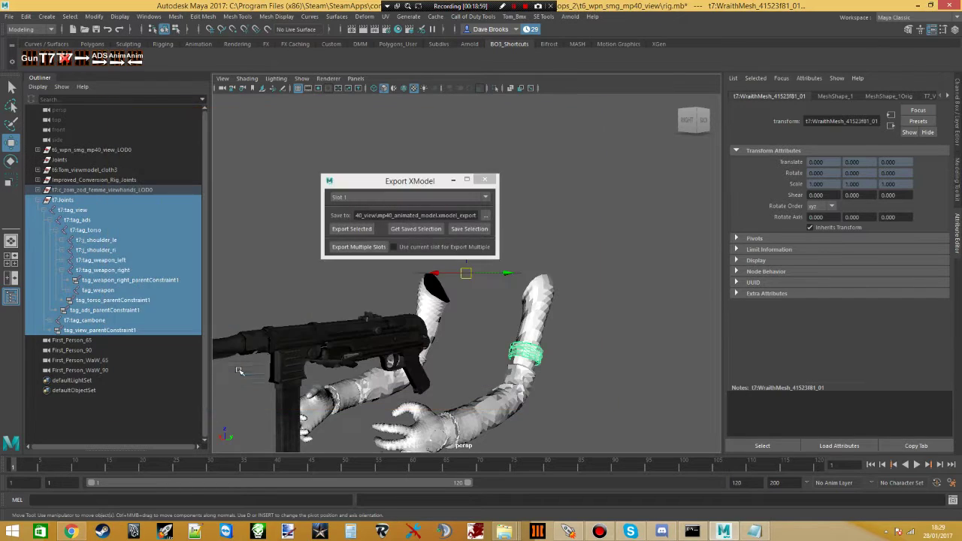
- Save the current joints and mesh selection to Slot 1 and export it as an XModel, declining to save the scene
left_click(470, 229)
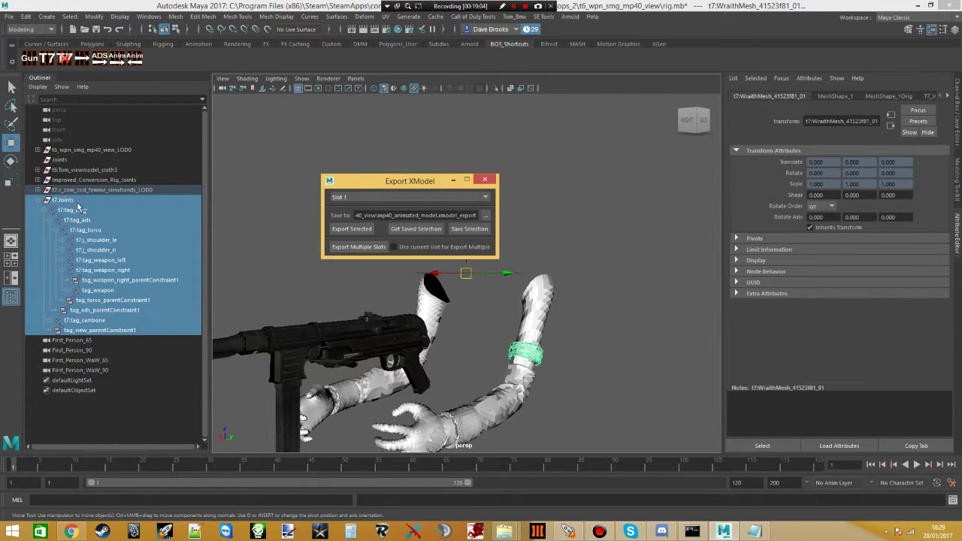
left_click(266, 256)
left_click(412, 233)
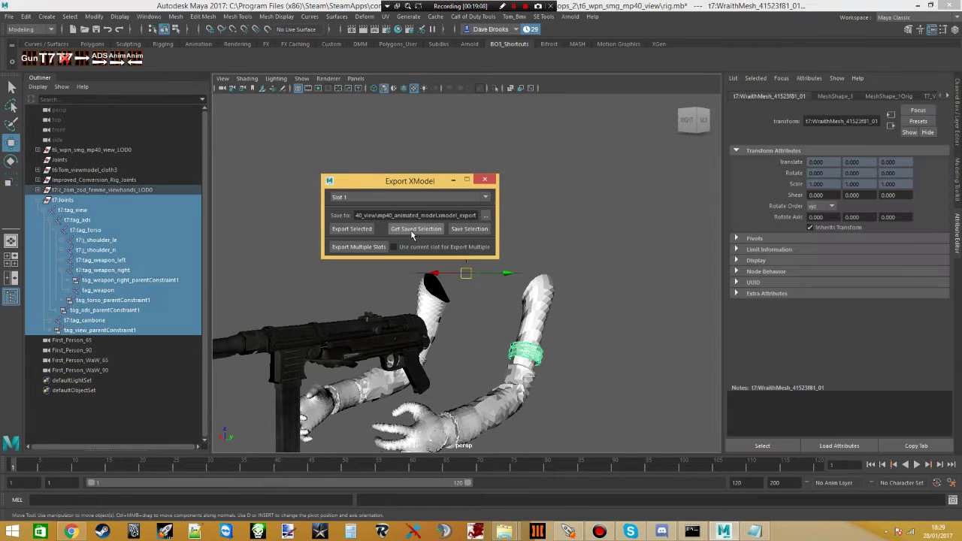
left_click(360, 234)
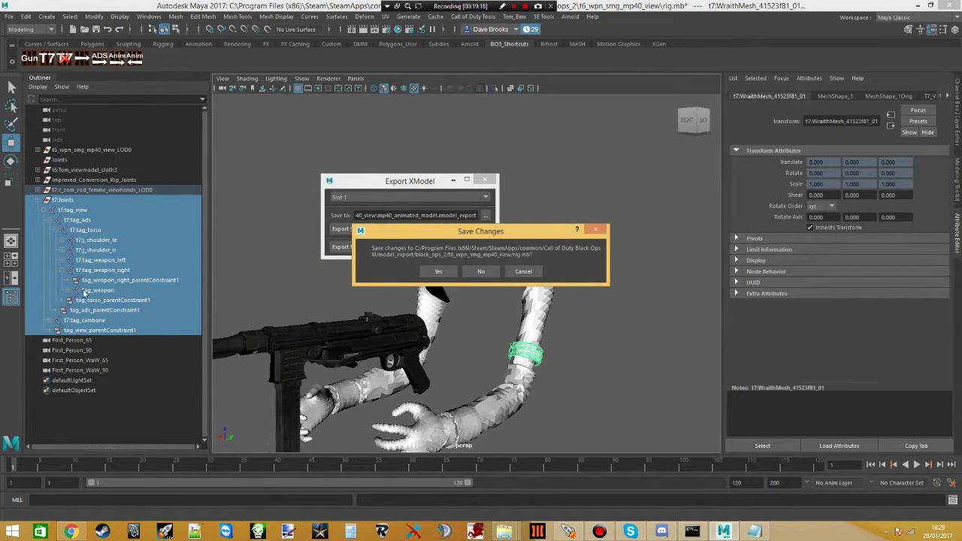
left_click(481, 272)
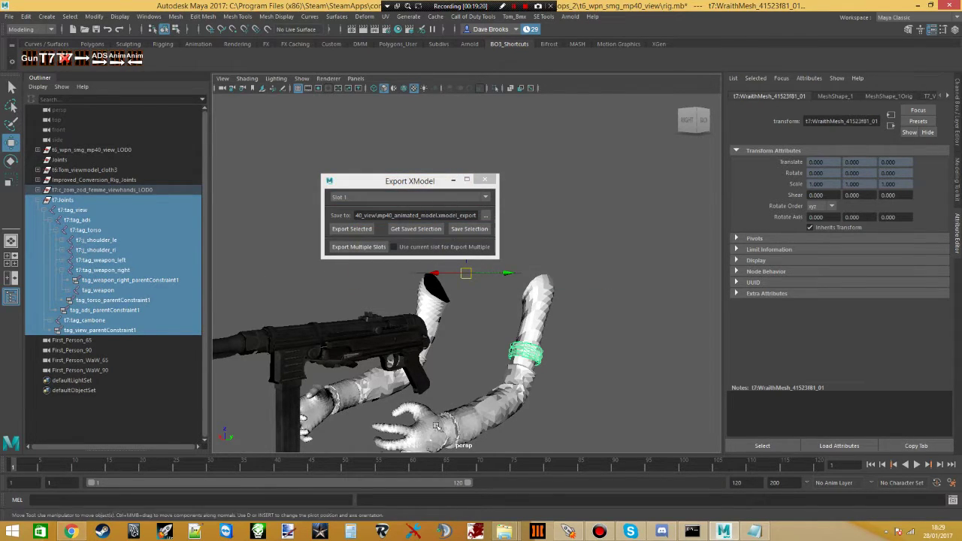
- Check for mp40_animated_model.xmodel_export in the t6_wpn_smg_mp40_view folder window, and close the Export XModel dialog
mouse_move(503, 531)
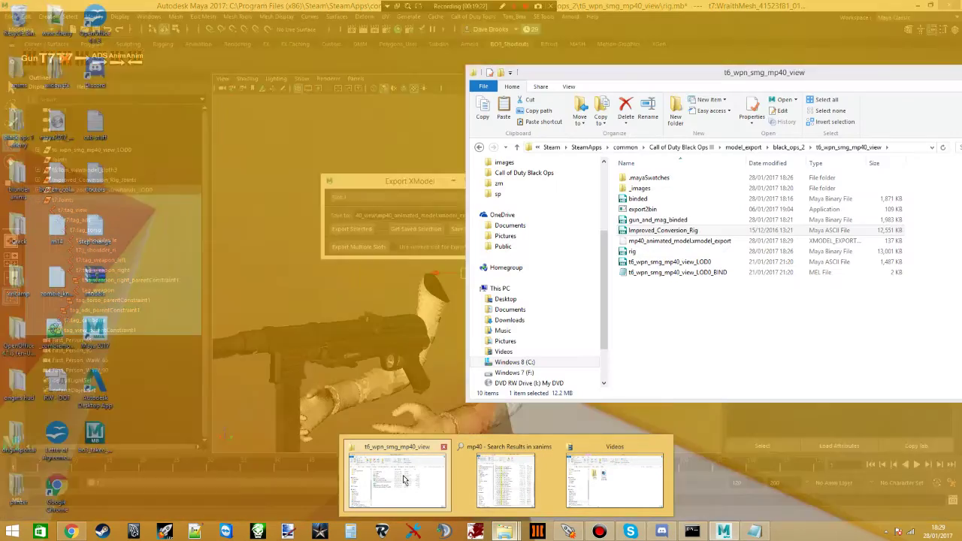
left_click(399, 417)
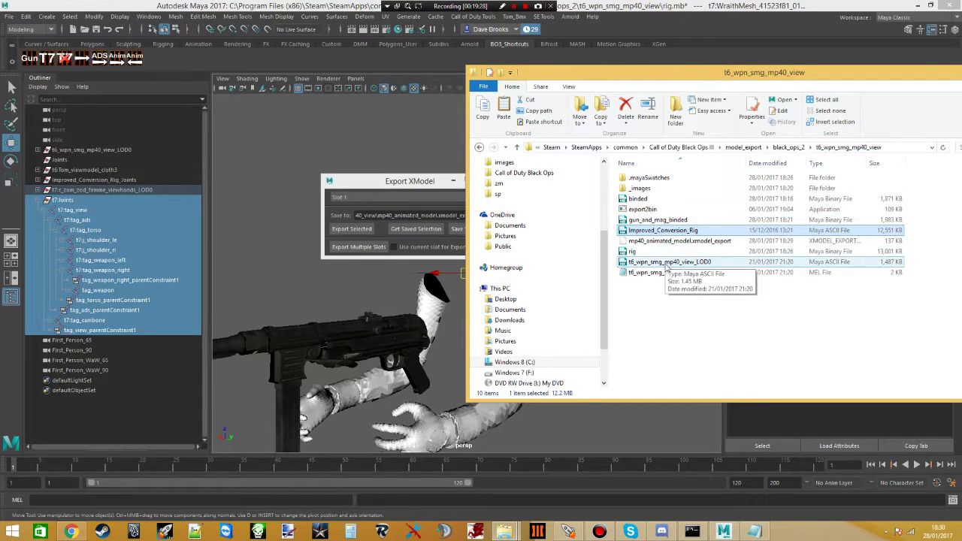
left_click(657, 241)
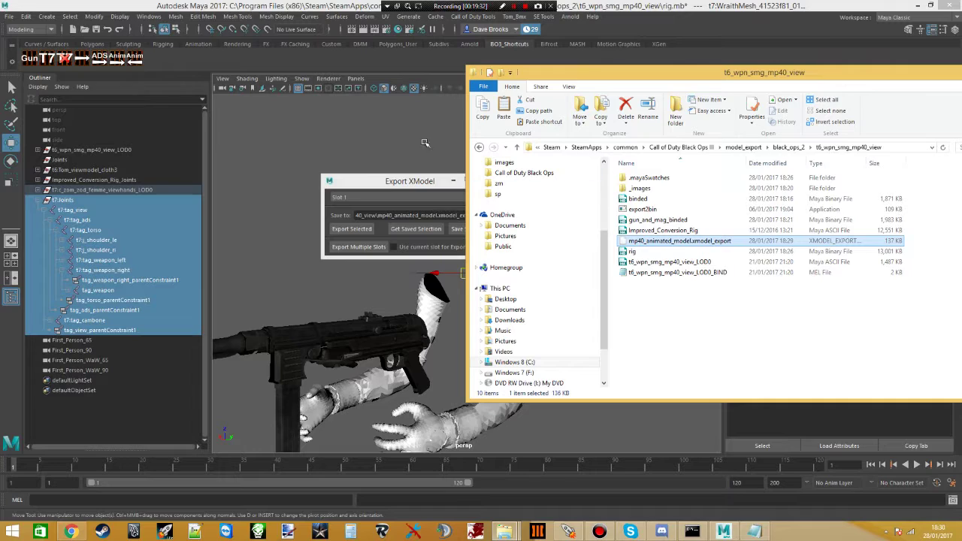
left_click(404, 187)
left_click(486, 181)
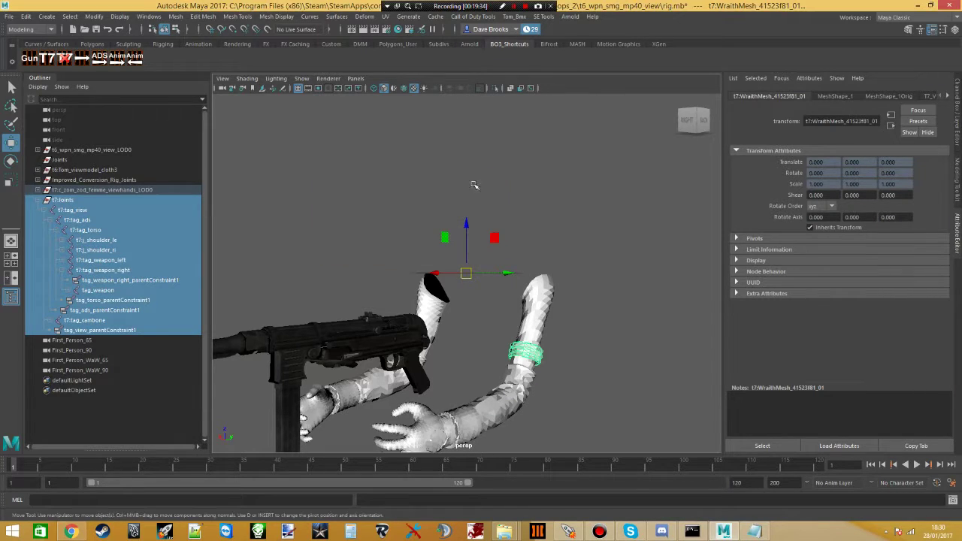
- Reopen the recent rig.mb scene from t6_wpn_smg_mp40_view, discarding the unsaved changes
left_click(316, 205)
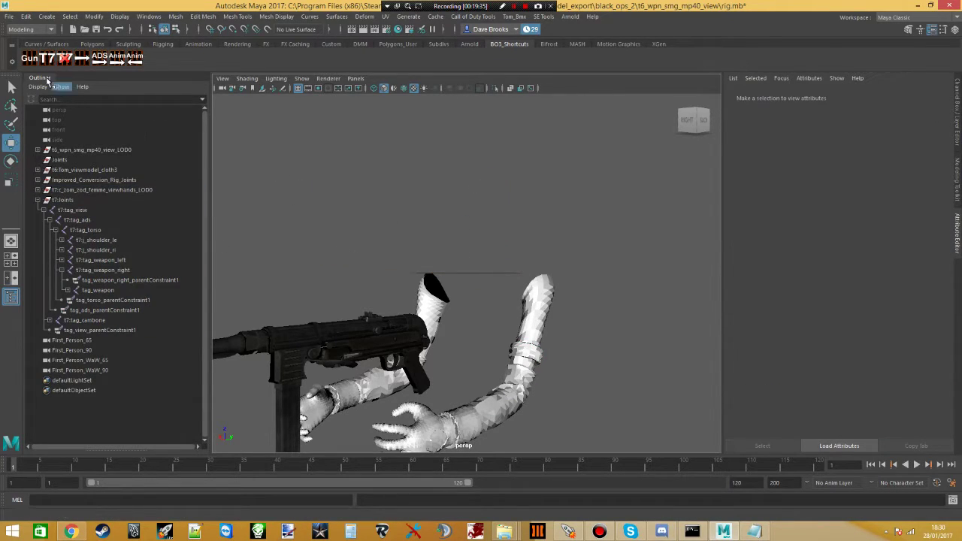
double_click(99, 290)
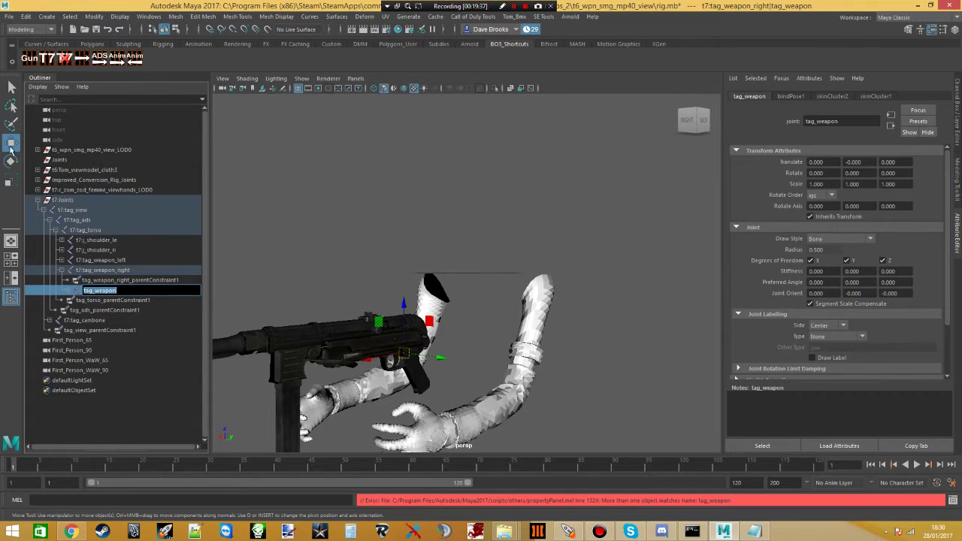
left_click(12, 16)
mouse_move(72, 352)
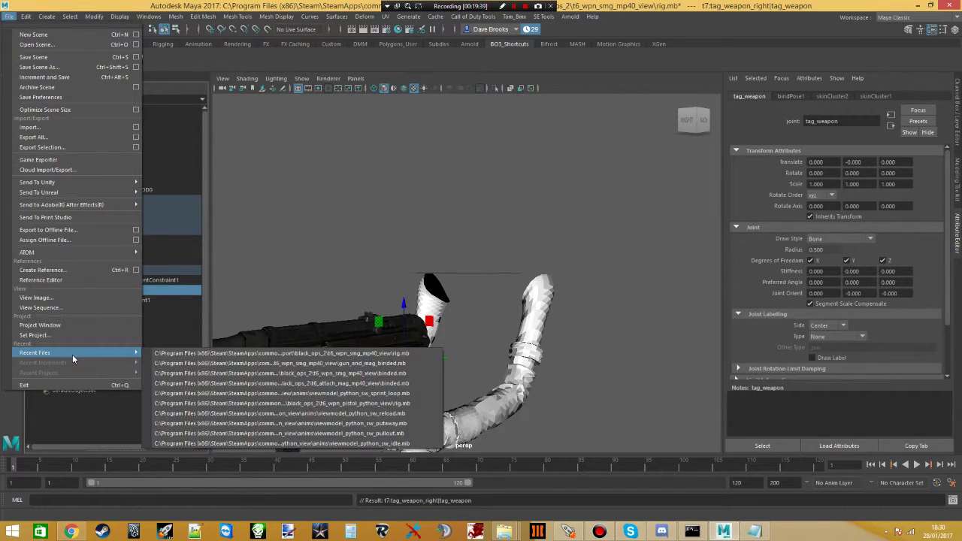
left_click(172, 353)
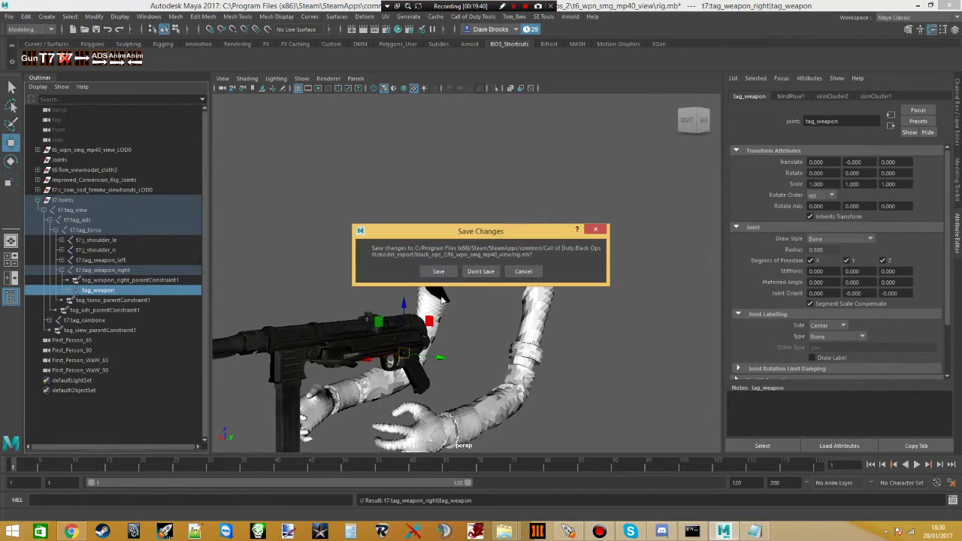
left_click(474, 272)
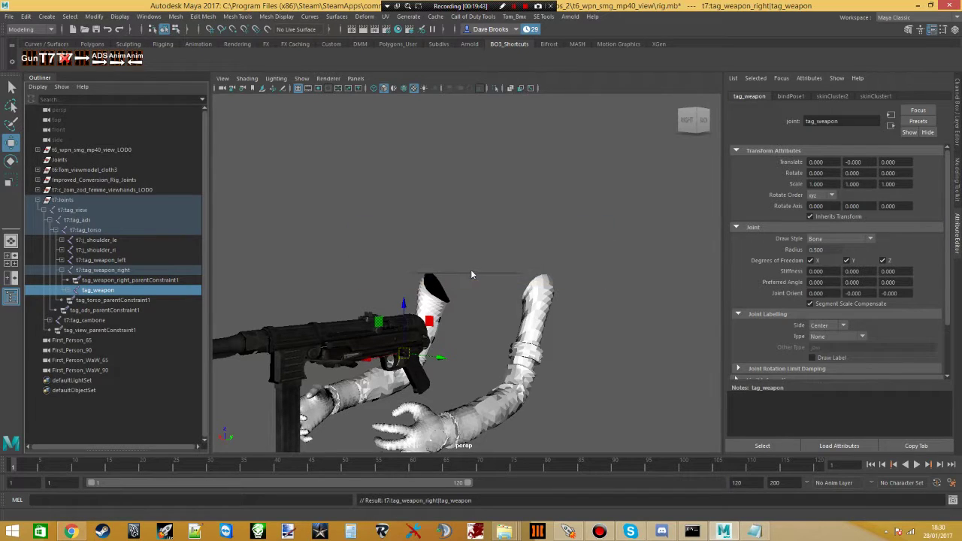
left_click(458, 274)
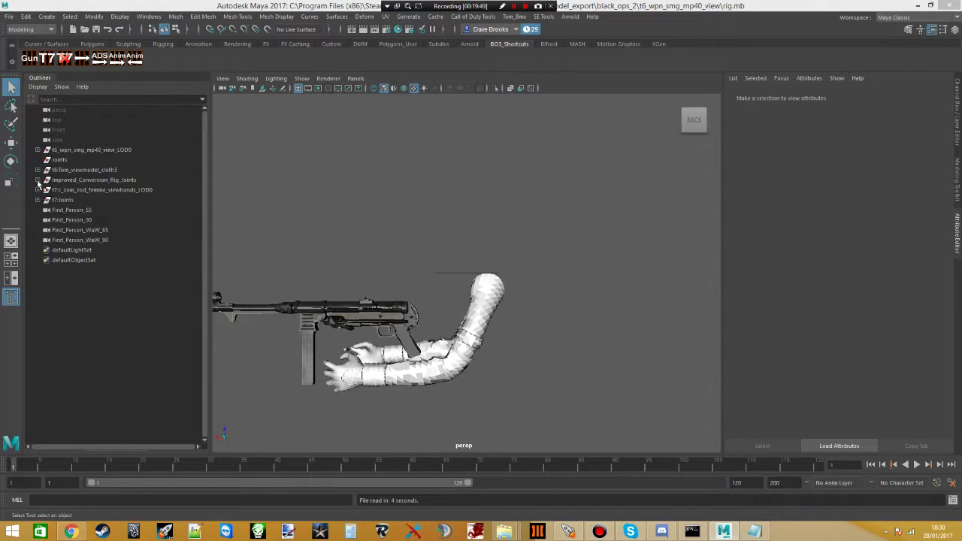
- Expand the t7:Joints hierarchy down to t7:tag_weapon_right and check the name of the gun joint beneath it
left_click(37, 200)
left_click(43, 210)
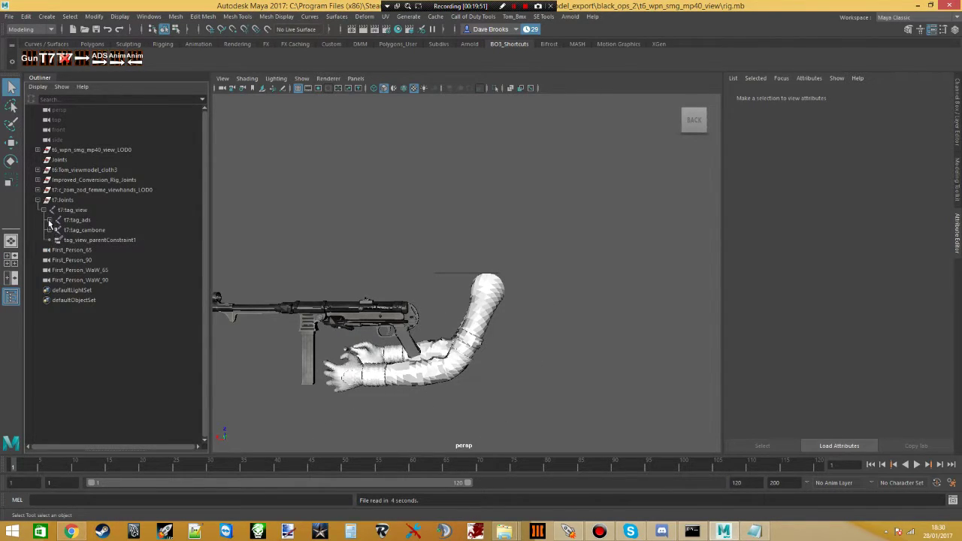
left_click(49, 219)
left_click(55, 229)
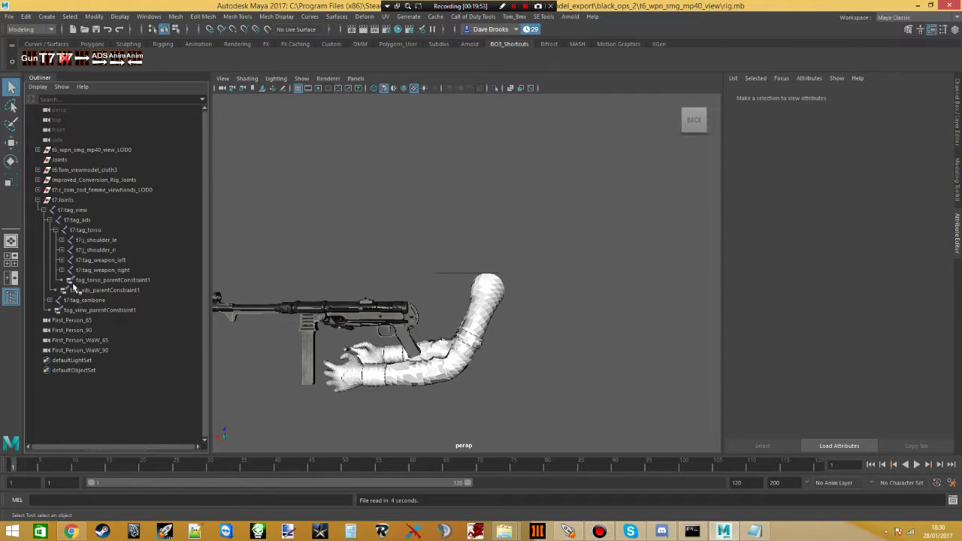
left_click(62, 270)
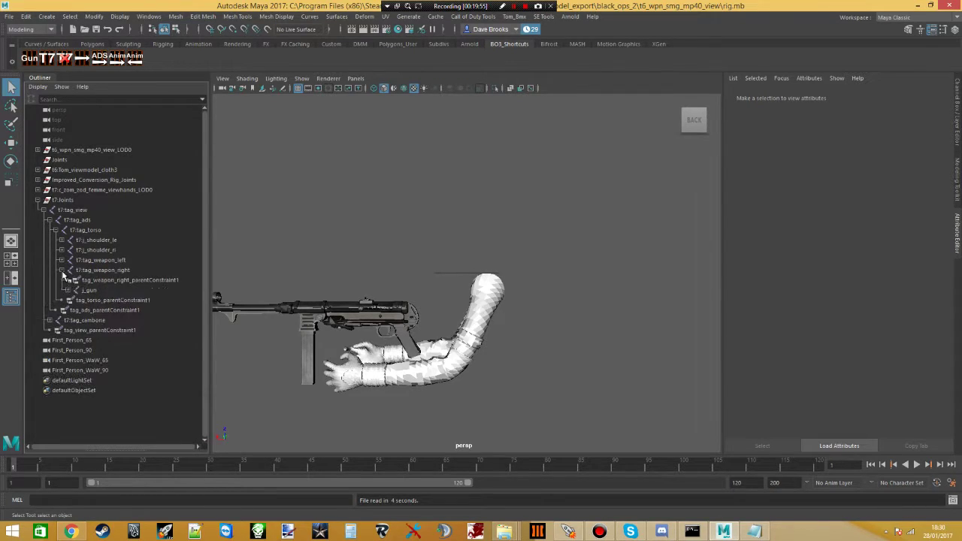
left_click(88, 290)
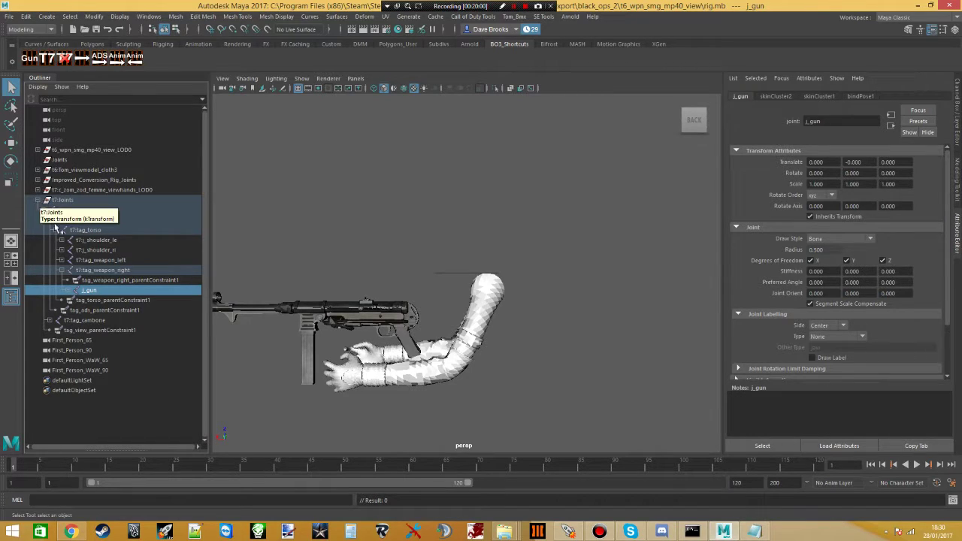
left_click(340, 195)
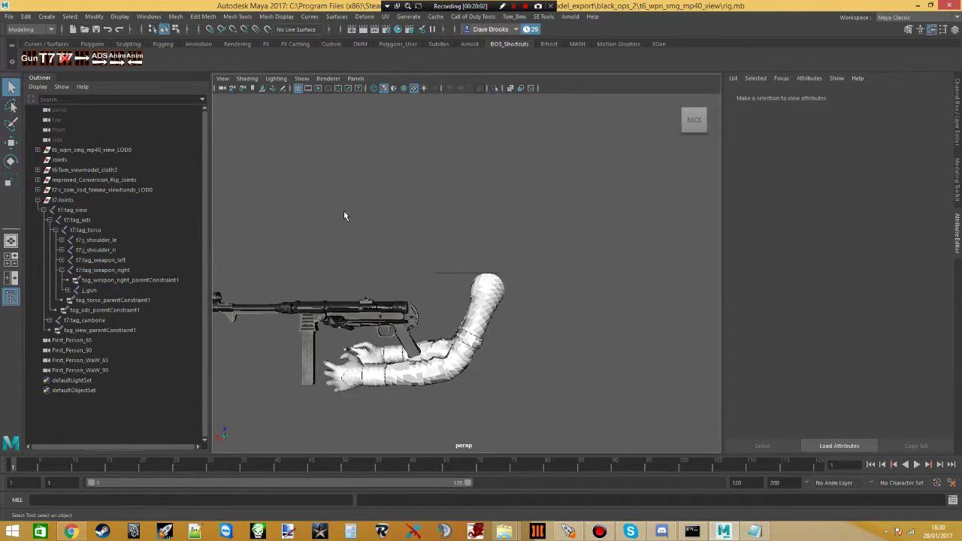
mouse_move(320, 215)
left_mouse_down("alt")
mouse_move(367, 221)
mouse_move(381, 247)
mouse_move(323, 225)
mouse_move(316, 208)
mouse_move(333, 217)
left_mouse_up("alt")
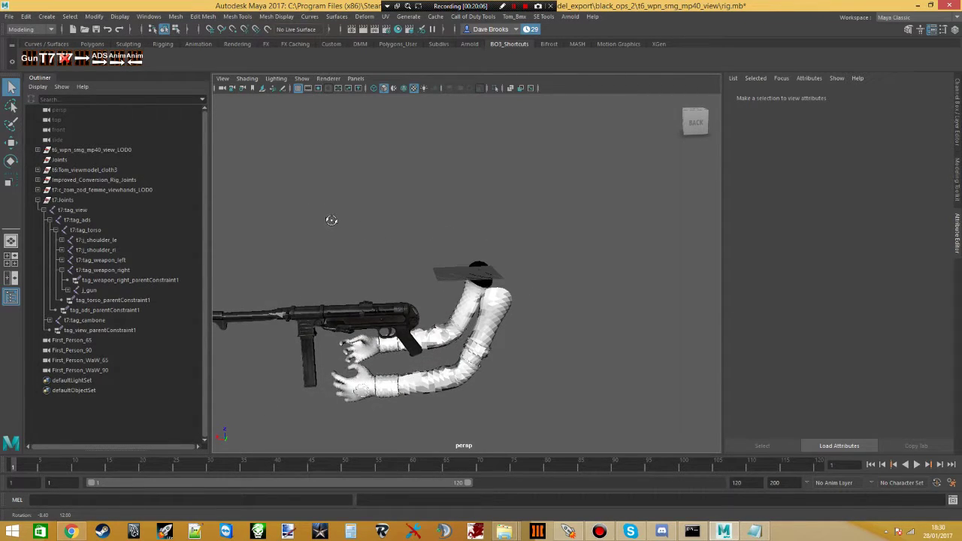
right_click_drag(349, 274, 368, 340, "alt")
right_click_drag(349, 319, 375, 261, "alt")
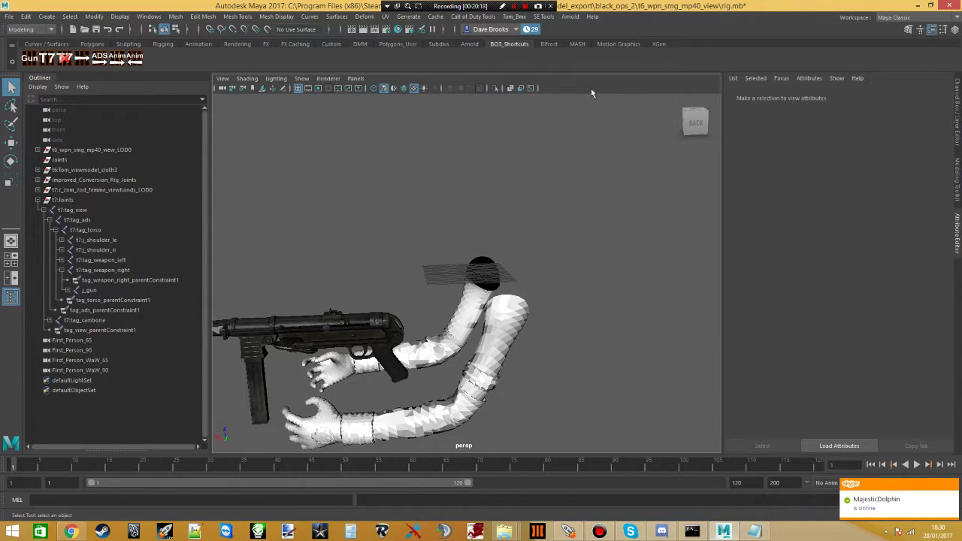
left_click(544, 16)
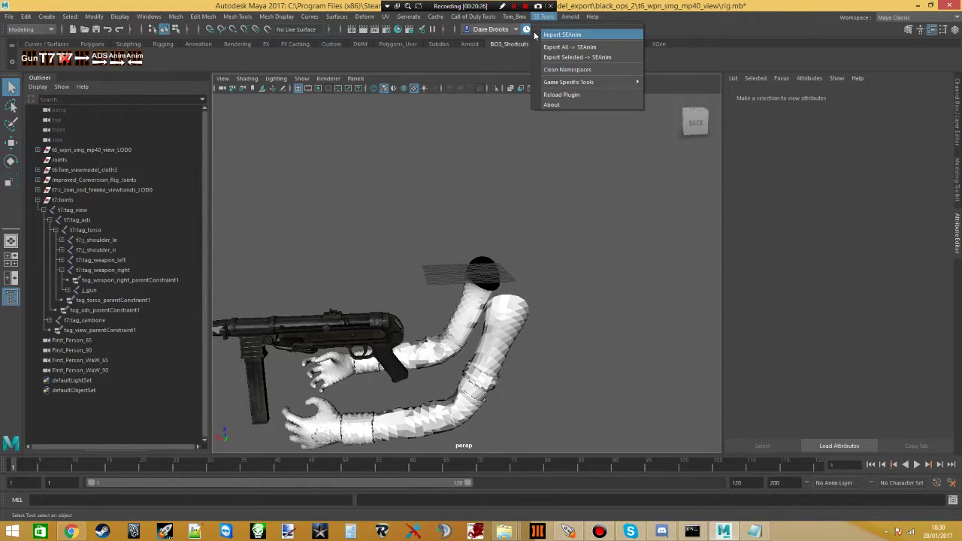
left_click(545, 17)
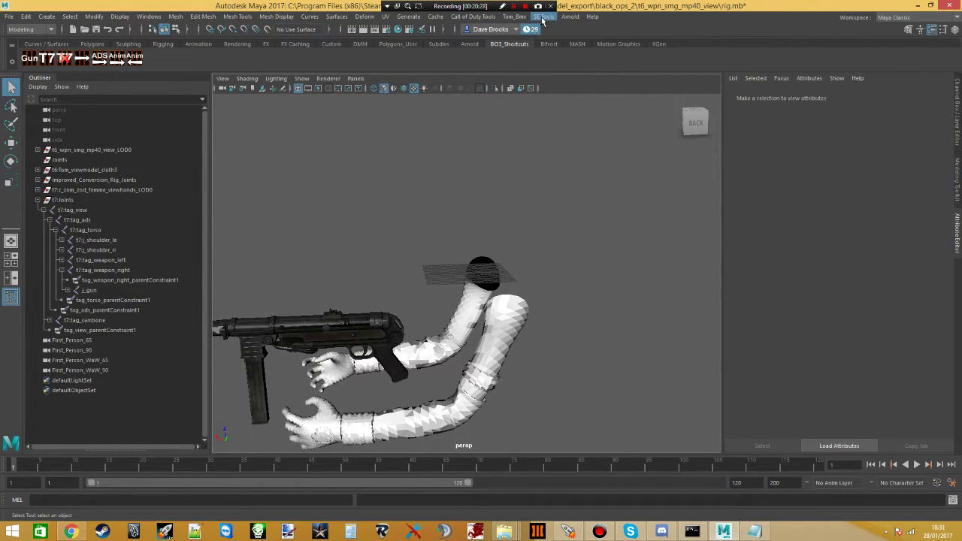
left_click(544, 18)
left_click(545, 19)
left_click(547, 18)
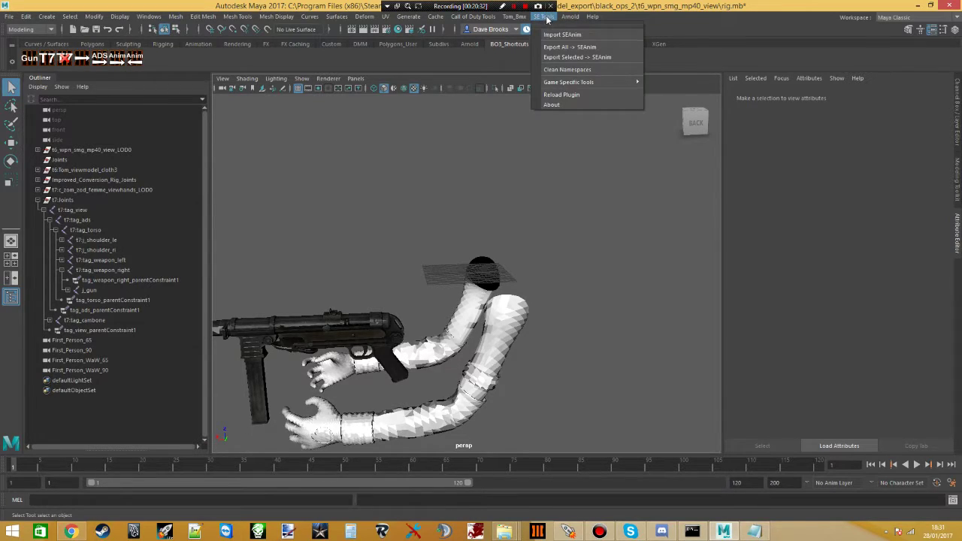
left_click(547, 19)
- Switch to the File Explorer mp40 search results in xanims and look through the list for the .seanim files
key("alt+Tab")
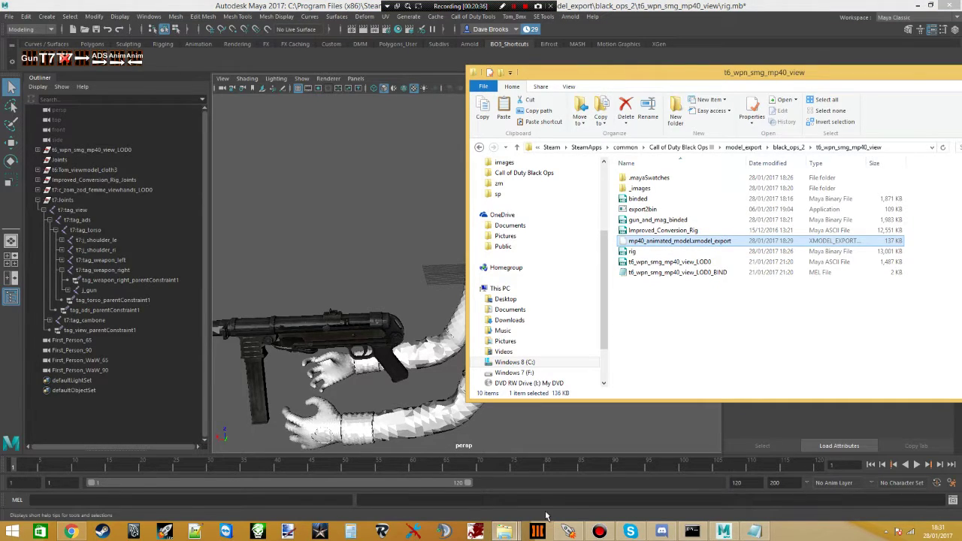
left_click(504, 532)
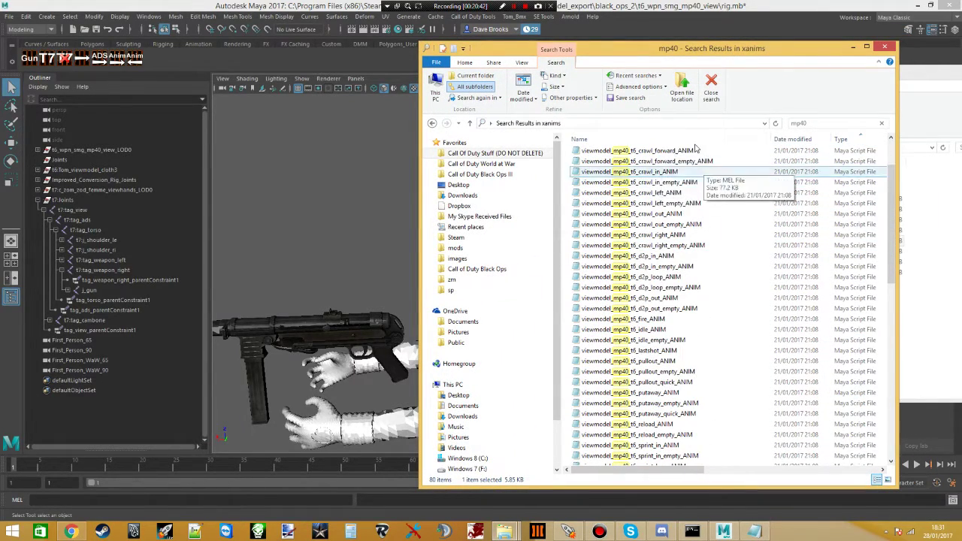
scroll(657, 270, "down", 3)
scroll(657, 270, "down", 3)
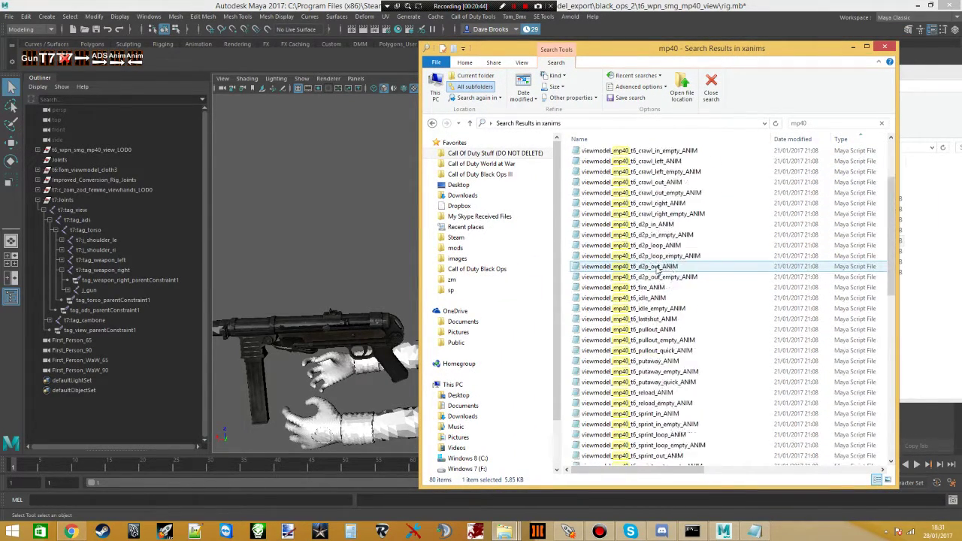
scroll(658, 248, "down", 6)
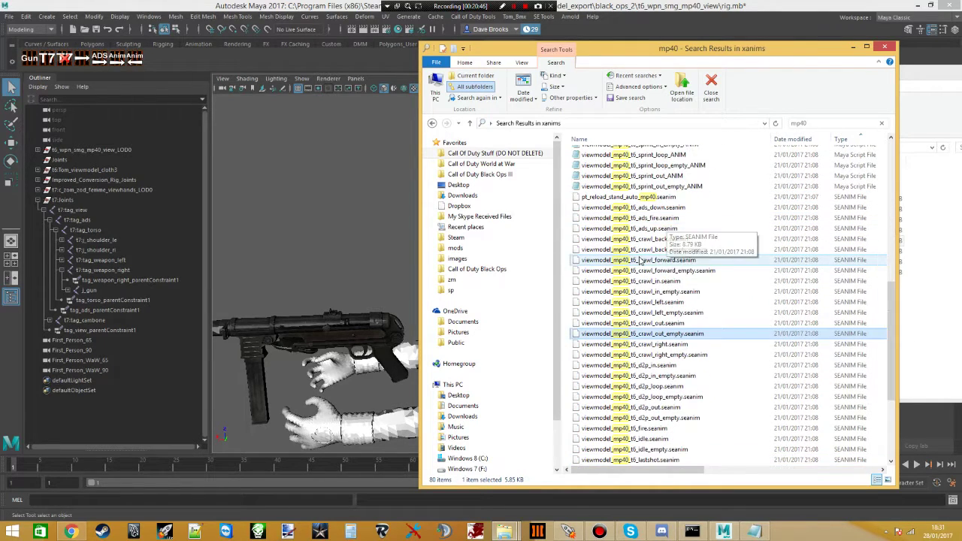
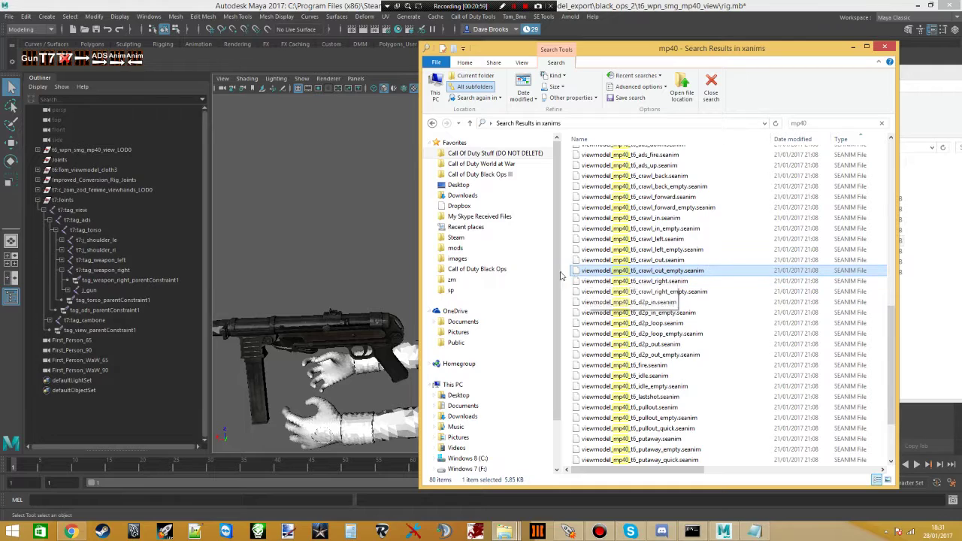
- Start an SEAnim import, go to the bookmarked bo2 stuff folder and enlarge the import dialog
left_click(544, 16)
left_click(562, 35)
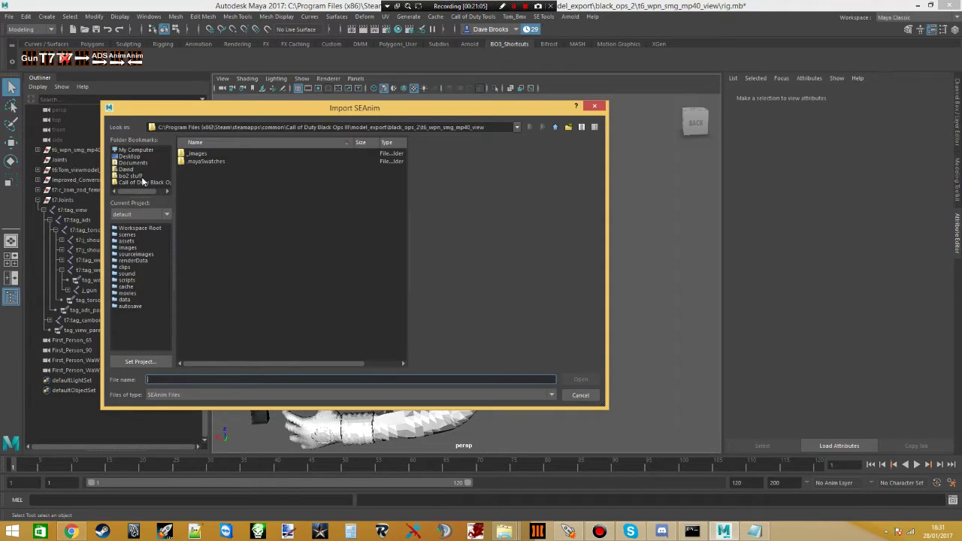
left_click(141, 178)
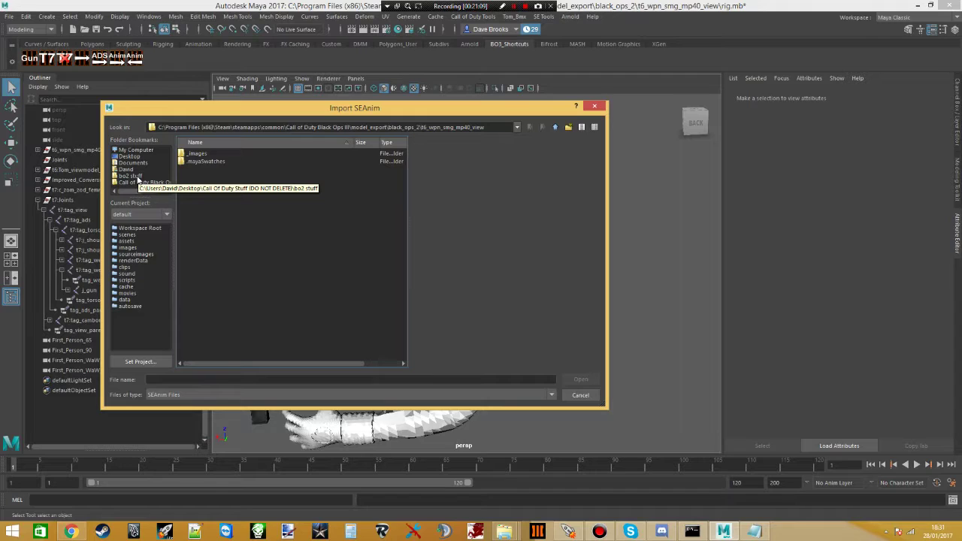
left_click(138, 178)
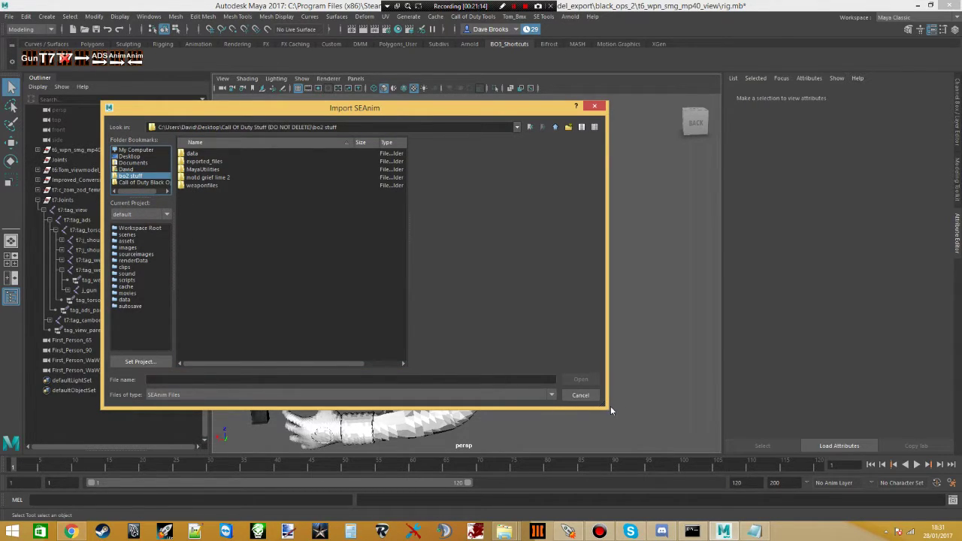
left_click_drag(610, 409, 785, 476)
- Add the weaponfiles folder to the import dialog's bookmarks and remove that bookmark again
left_click_drag(205, 188, 149, 192)
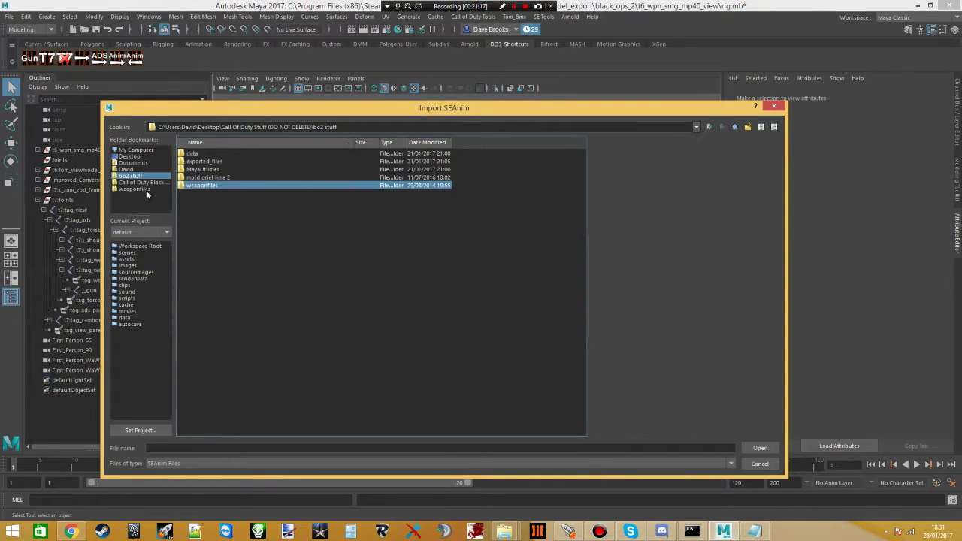
left_click(146, 190)
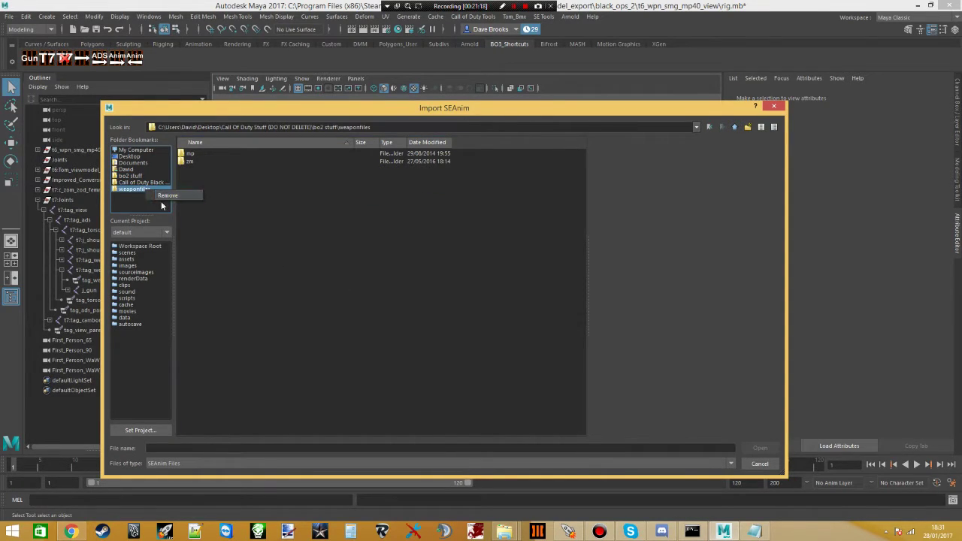
- Browse from My Computer through the C: drive and user folder to Call Of Duty Stuff (DO NOT DELETE) on the desktop
left_click(133, 151)
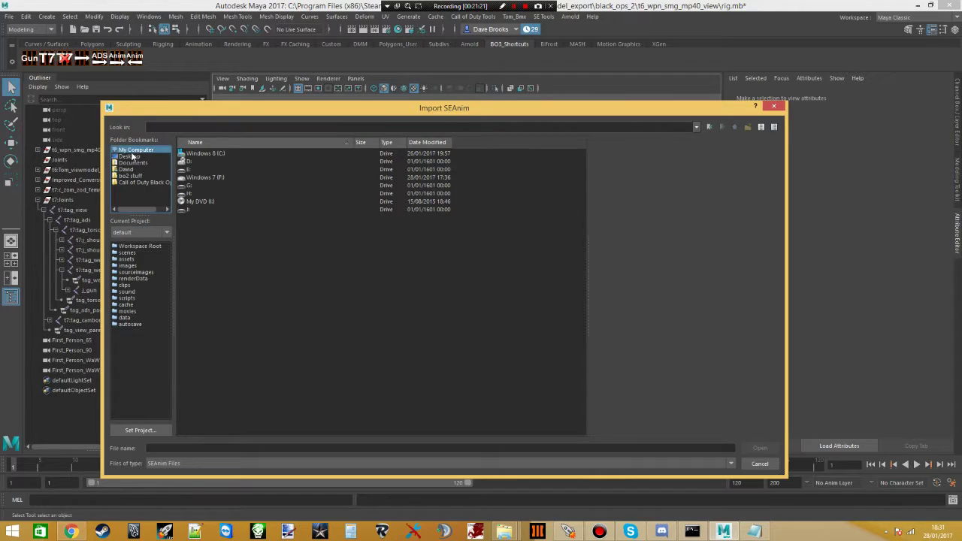
double_click(209, 154)
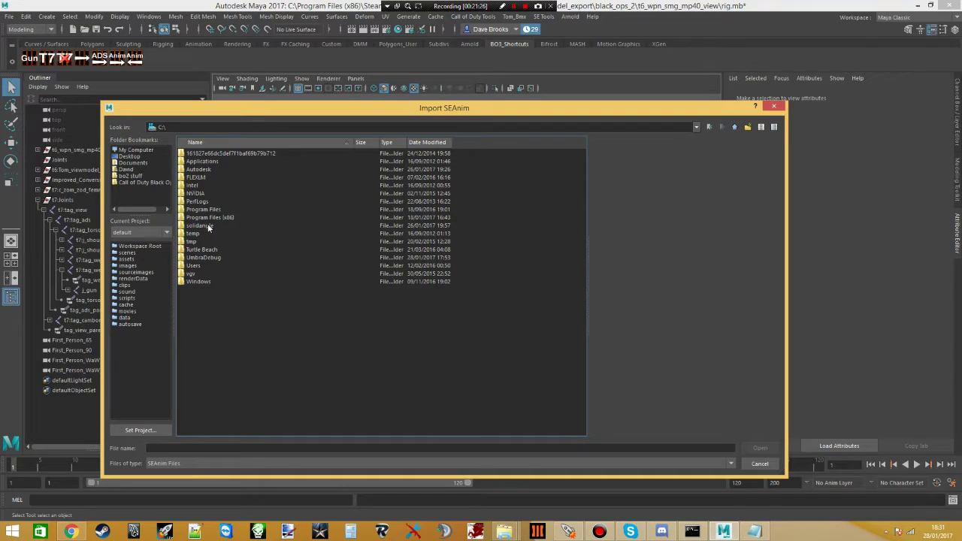
double_click(193, 265)
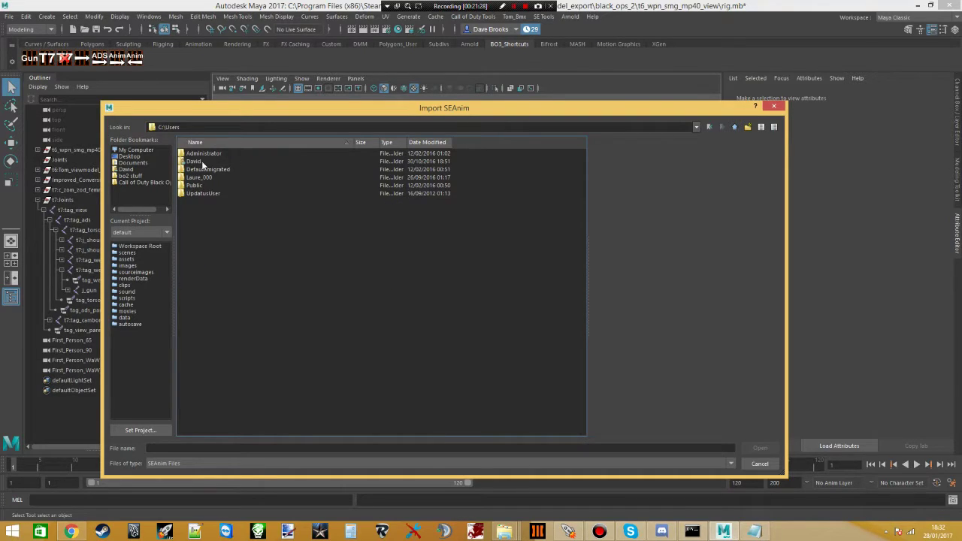
double_click(198, 161)
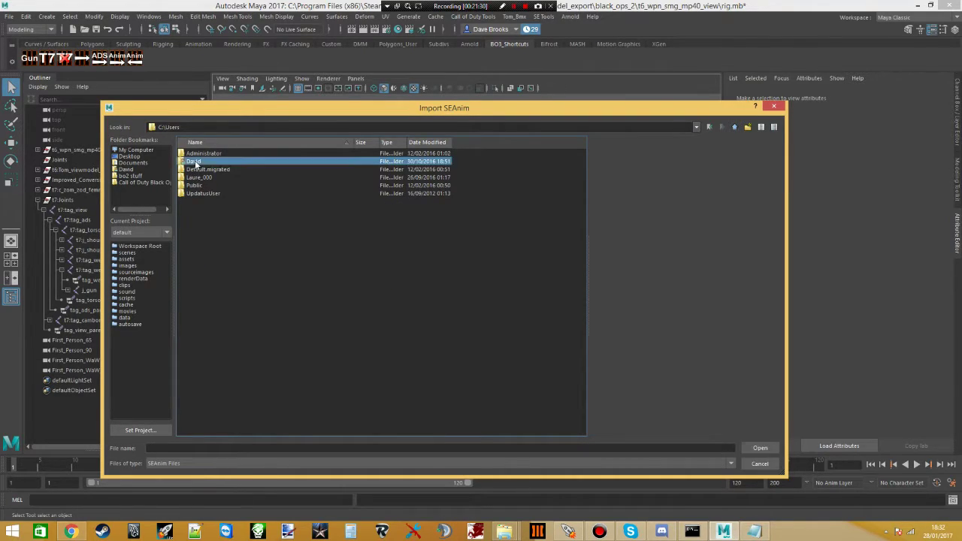
left_click(204, 186)
double_click(205, 185)
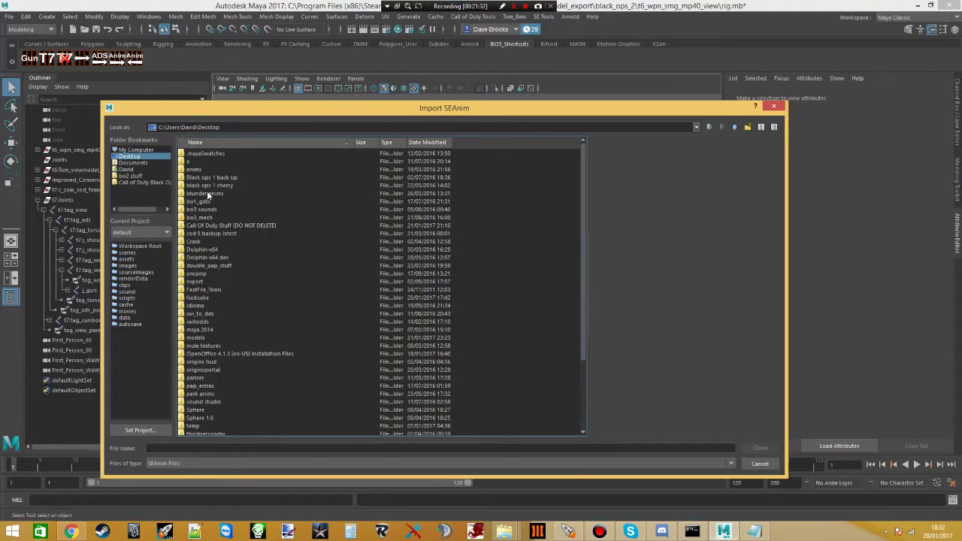
double_click(228, 177)
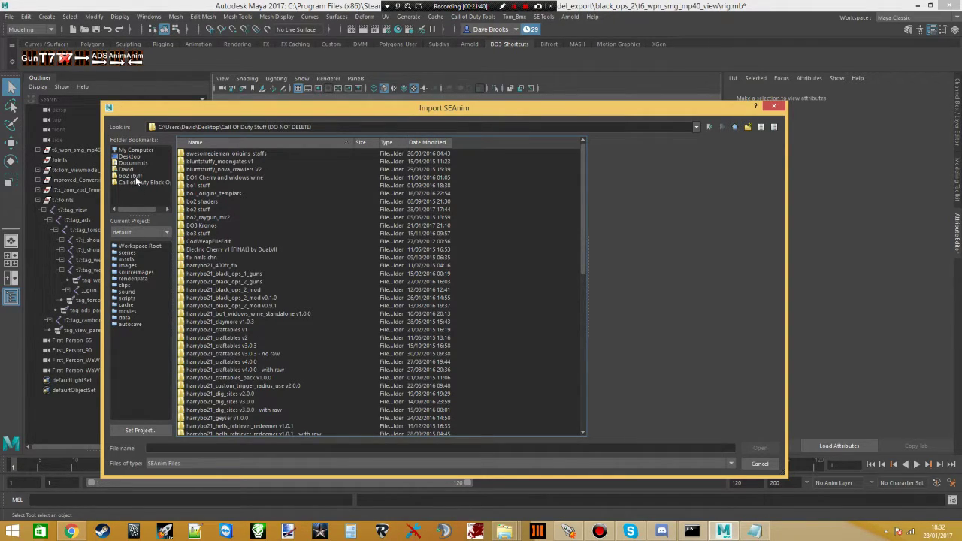
- Navigate the import dialog from bo2 stuff through exported_files, black_ops_2 and Origins to the xanims folder
left_click(134, 176)
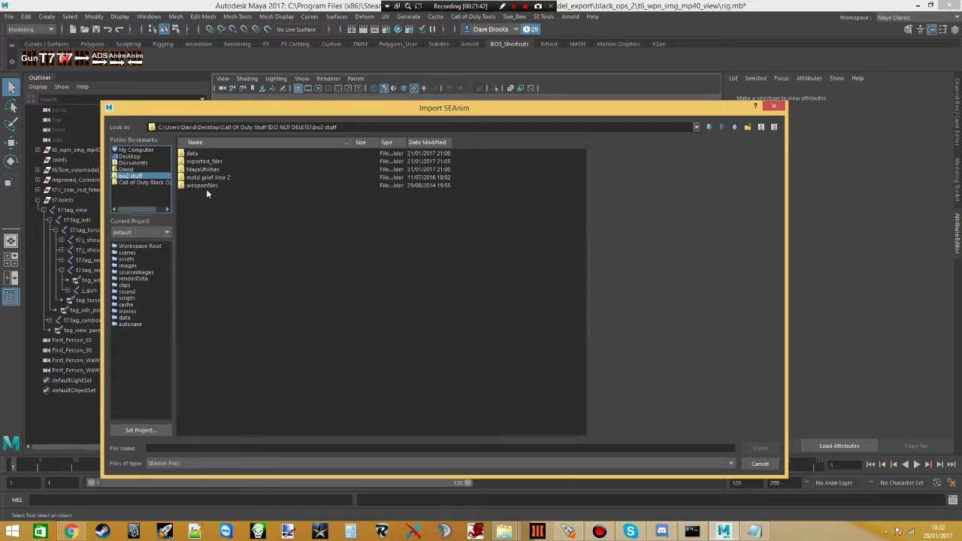
double_click(205, 161)
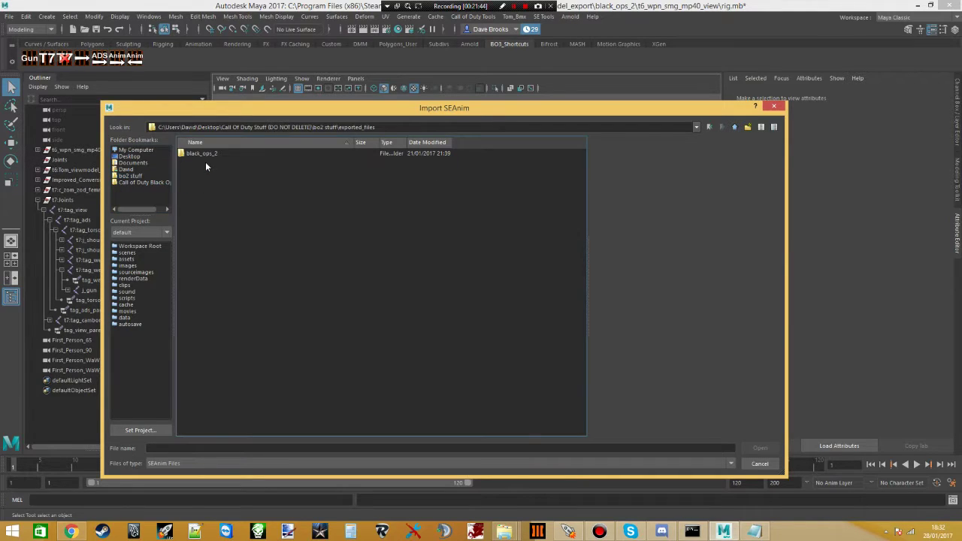
double_click(201, 153)
double_click(195, 162)
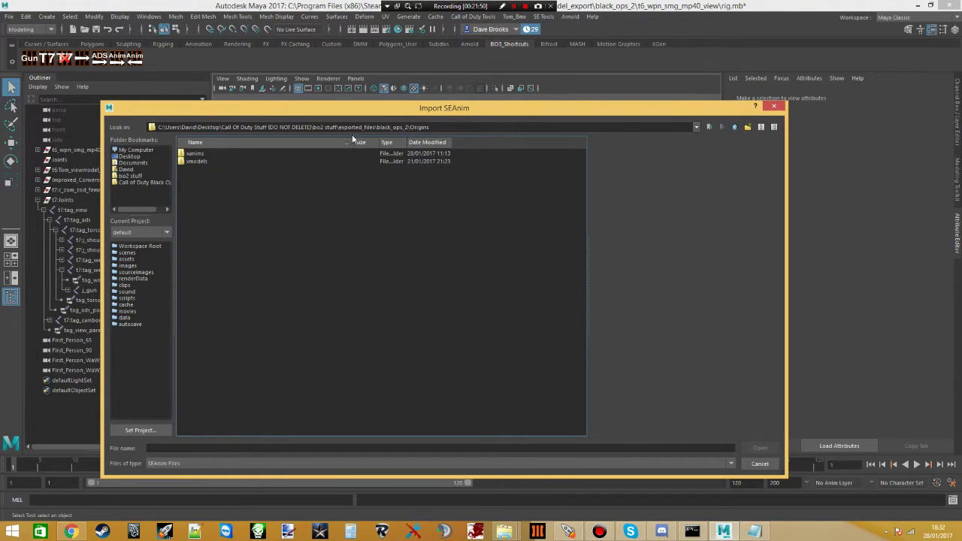
left_click(734, 127)
double_click(195, 154)
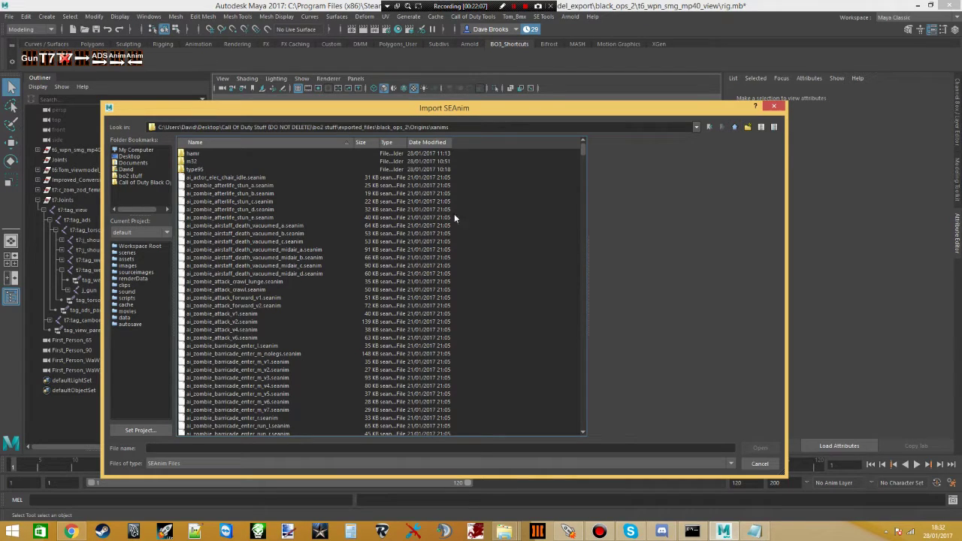
- Find viewmodel_mp40_t6_ads_down.seanim in the File Explorer mp40 search results and copy its name without the extension
scroll(504, 202, "down", 15)
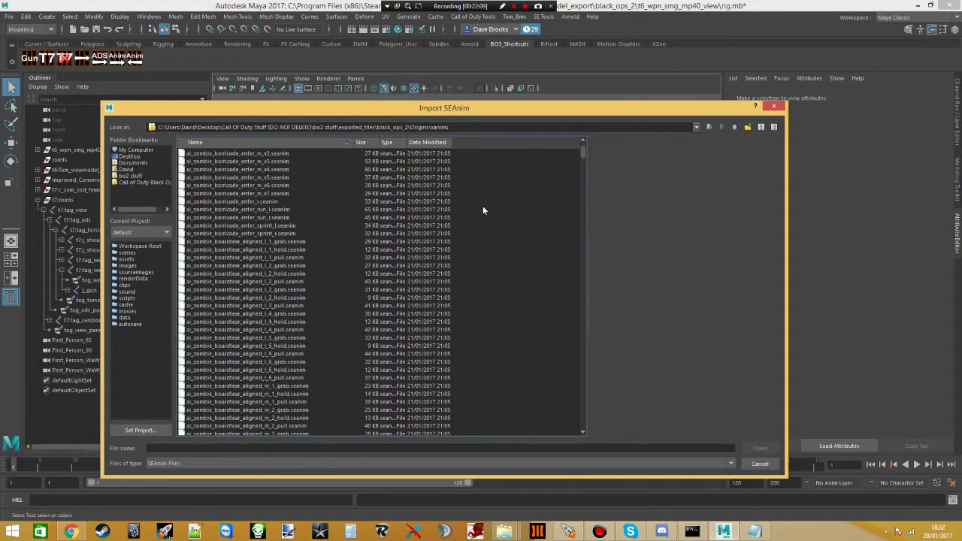
scroll(458, 225, "up", 20)
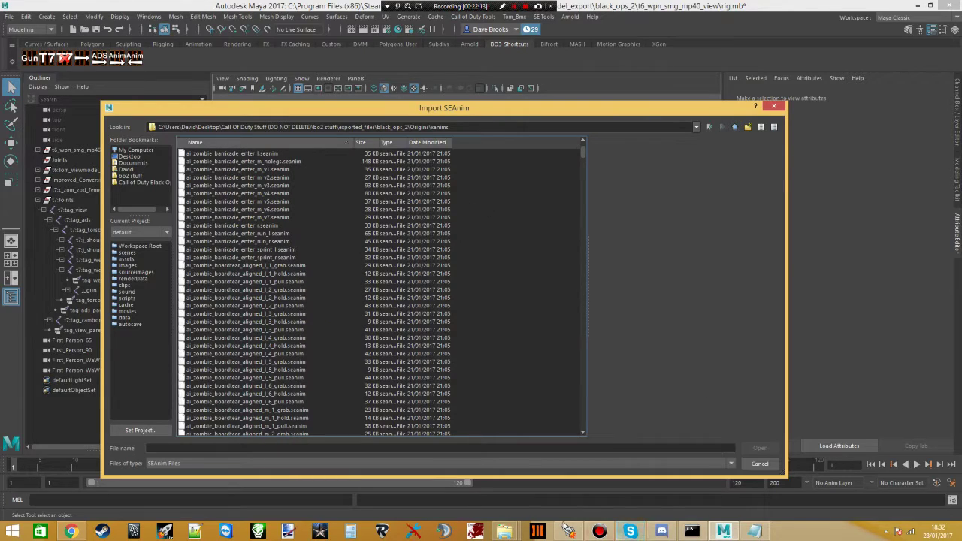
left_click(503, 531)
left_click(494, 478)
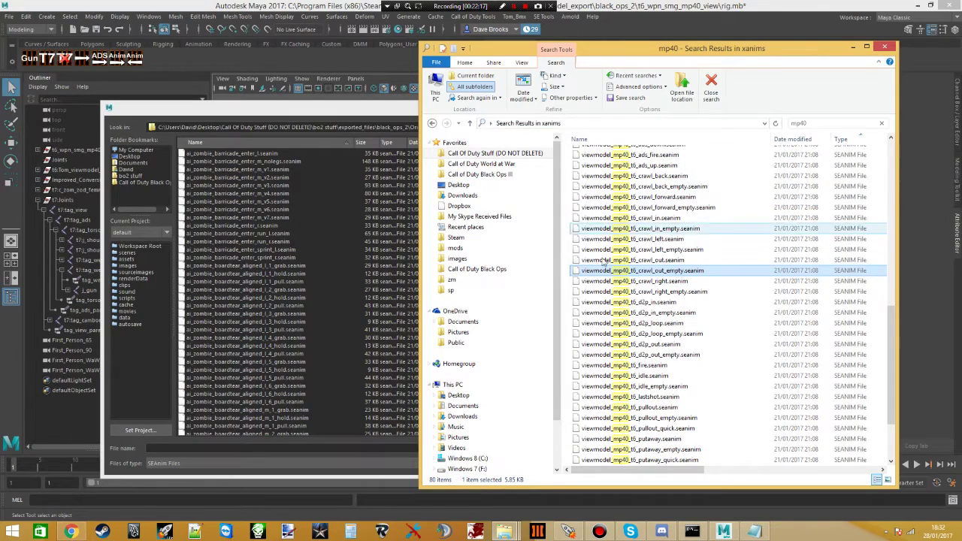
scroll(646, 271, "up", 4)
scroll(645, 269, "down", 4)
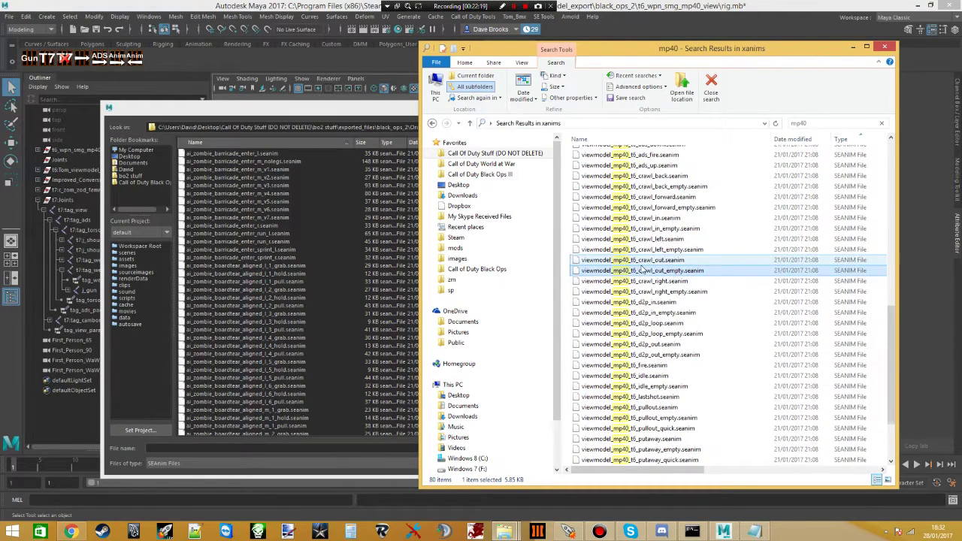
left_click(658, 218)
scroll(657, 218, "up", 2)
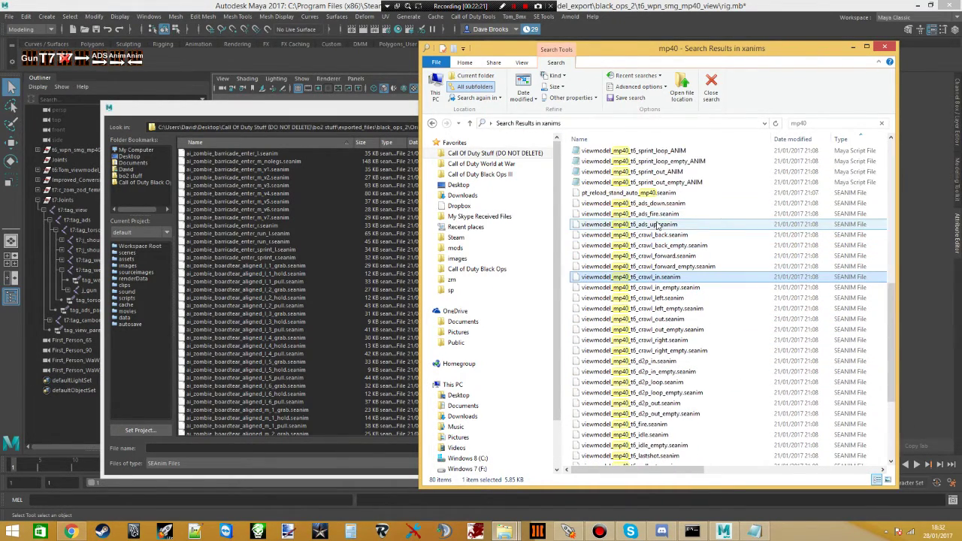
left_click(627, 204)
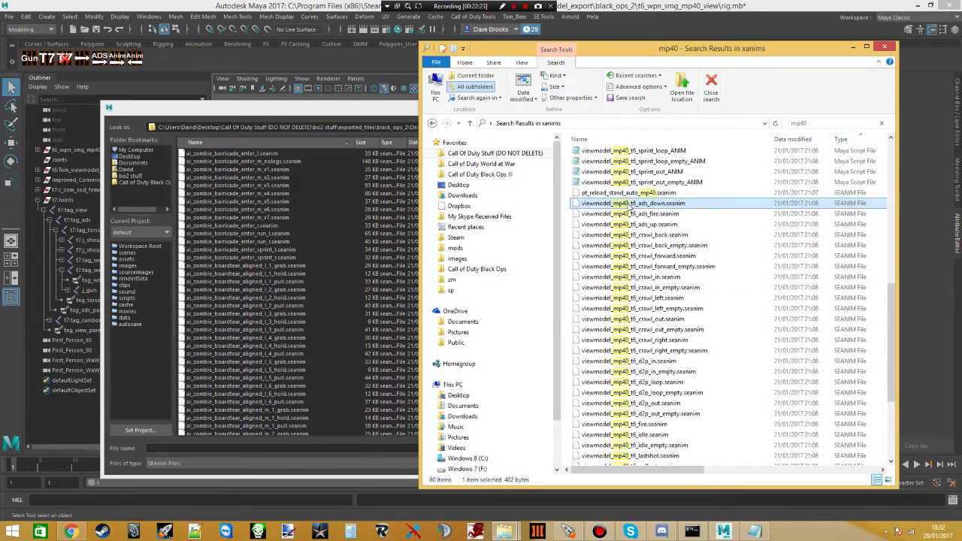
right_click(627, 204)
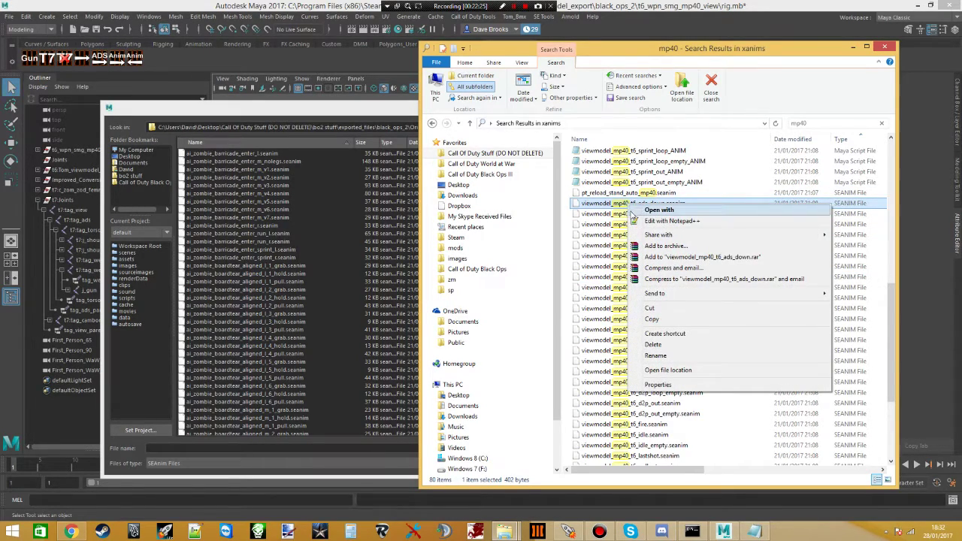
left_click(639, 357)
key("ctrl+c")
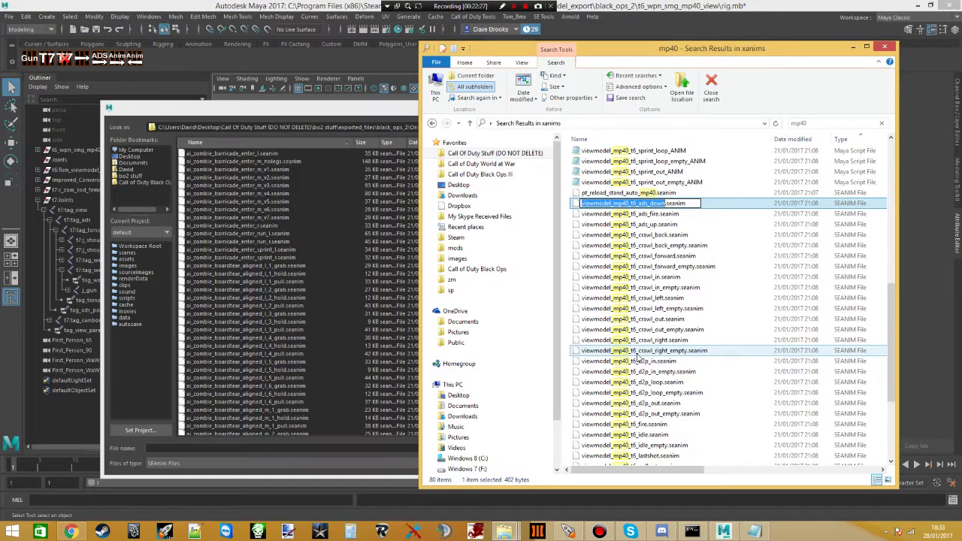
- Import viewmodel_mp40_t6_ads_down.seanim from the xanims folder onto the rig
left_click(356, 110)
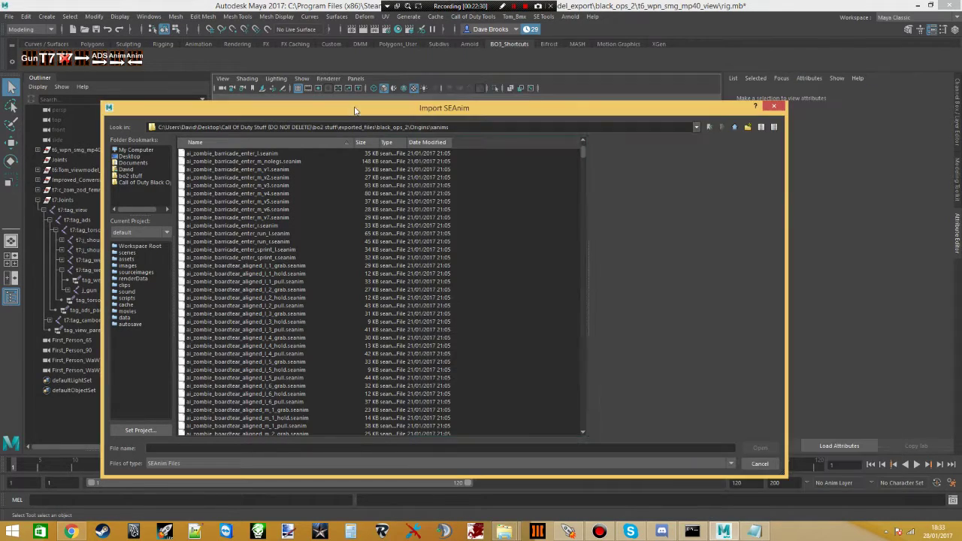
left_click(228, 449)
key("ctrl+v")
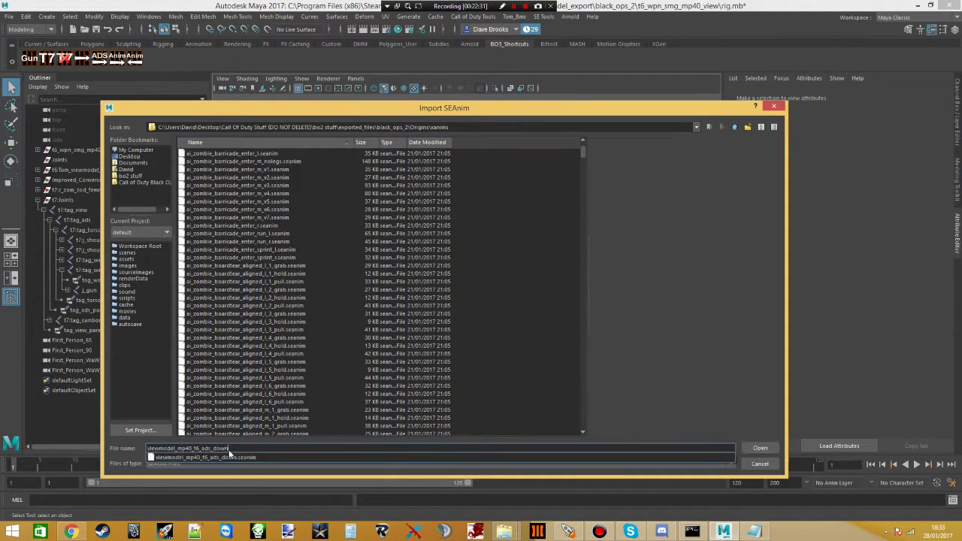
left_click(230, 458)
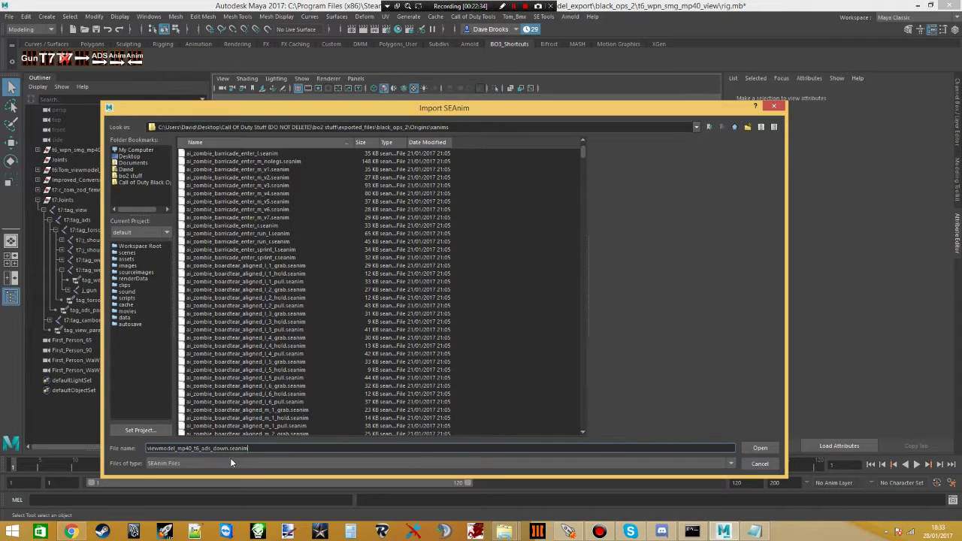
left_click(759, 449)
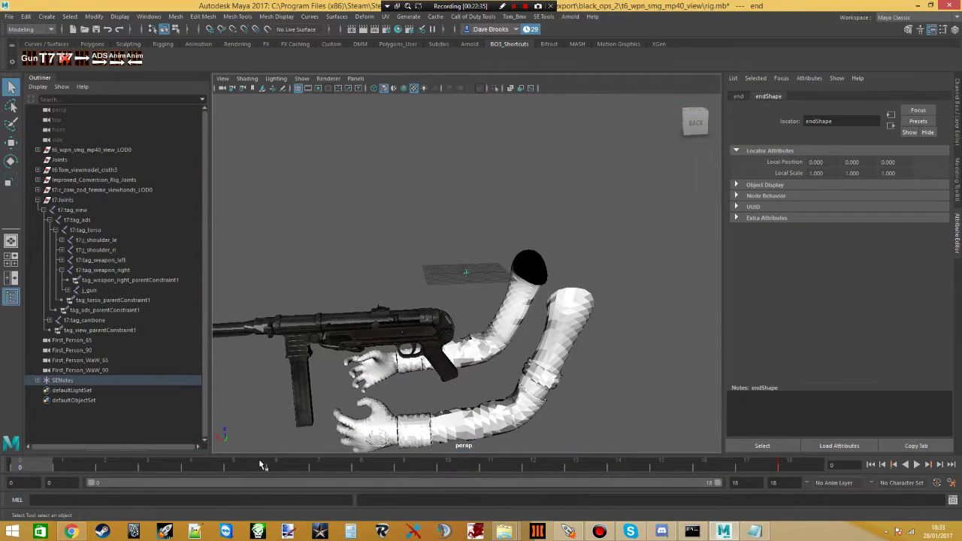
- Play back the imported ads_down animation and check the gun and arm motion from behind and from the side
key("alt+v")
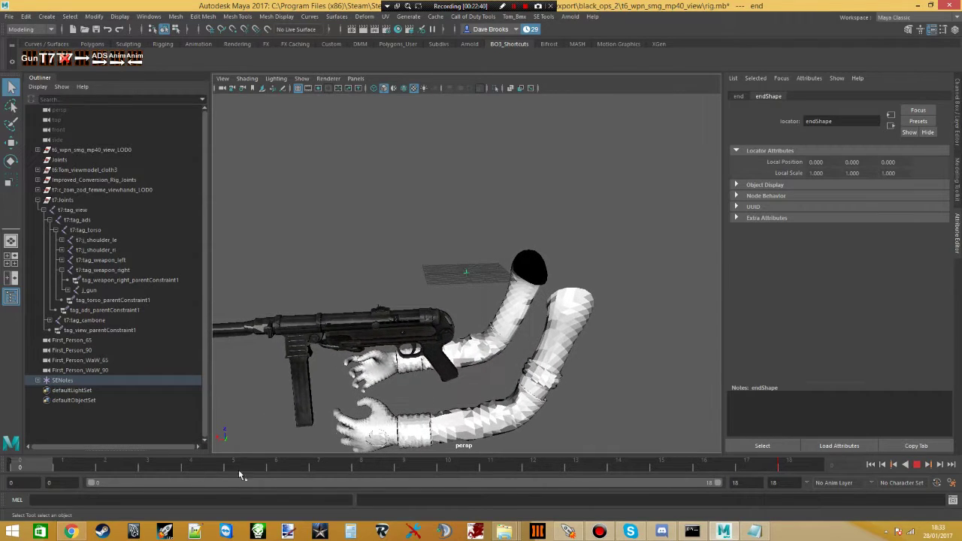
key("alt+v")
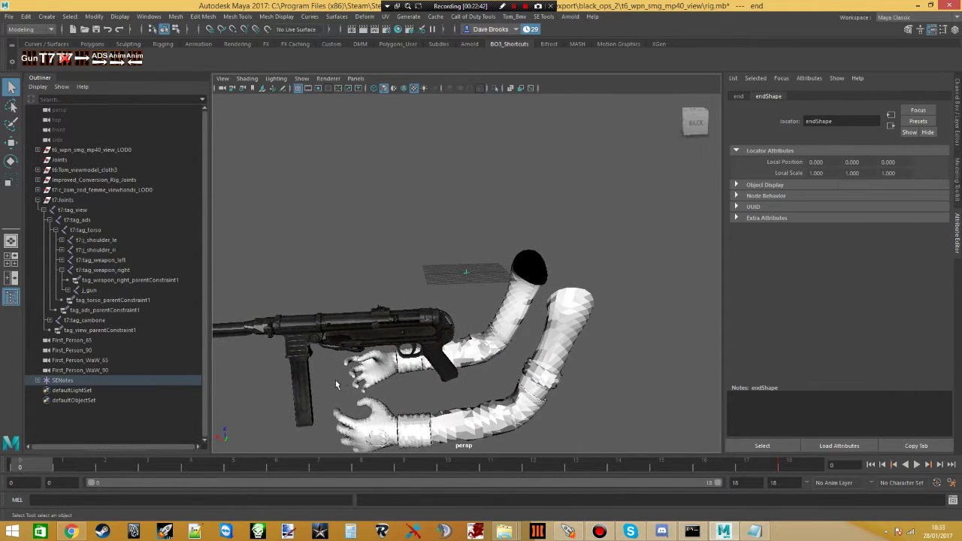
left_click_drag(424, 337, 128, 434, "alt")
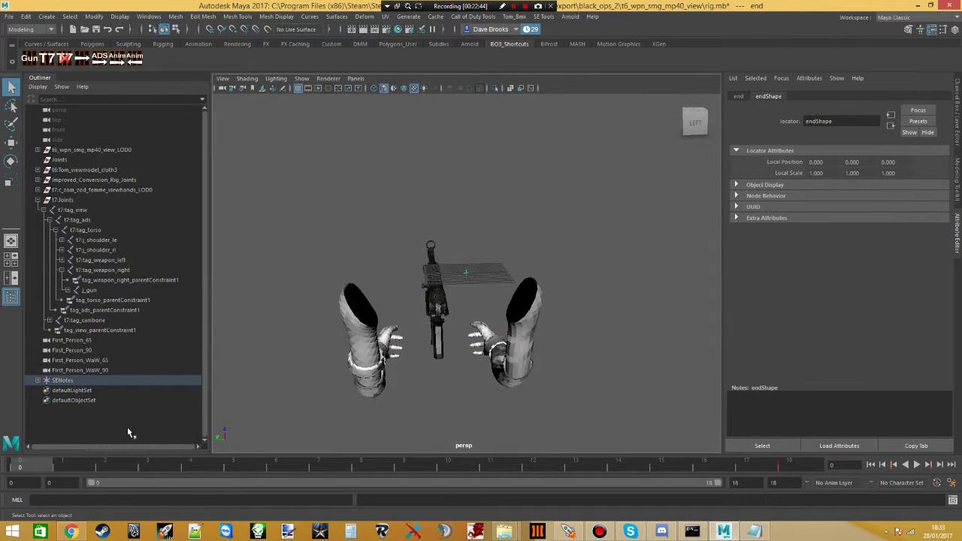
key("alt+v")
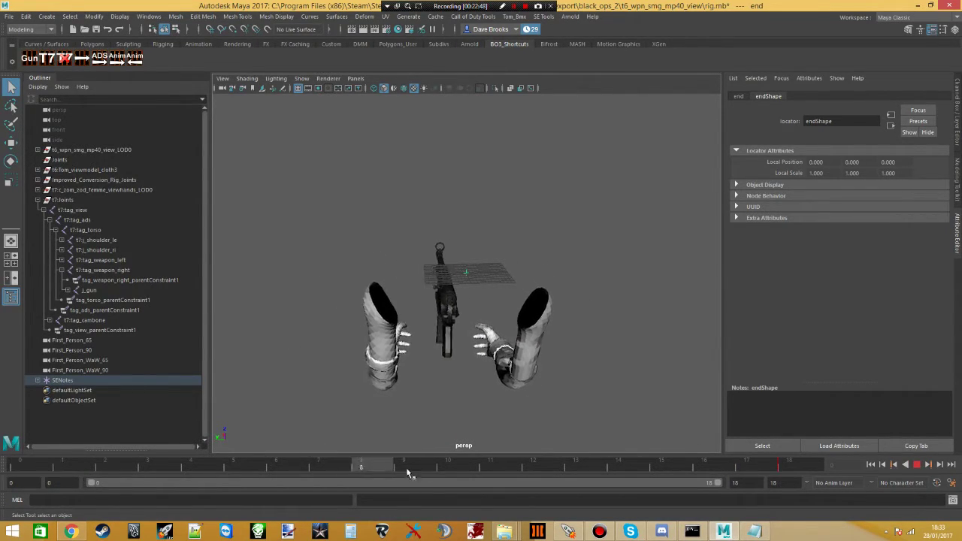
key("alt+shift+v")
left_click_drag(215, 378, 375, 365, "alt")
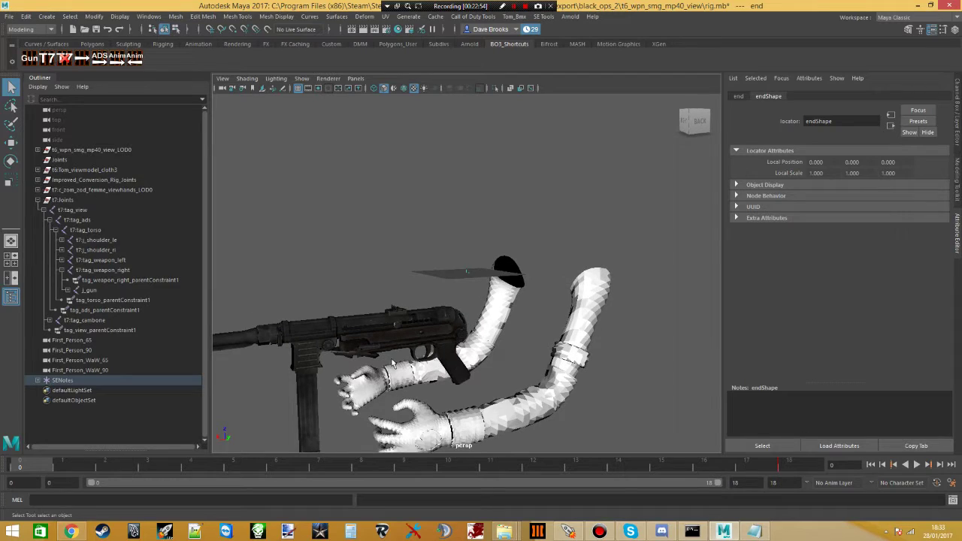
- Clear the selection and run the ADS shortcut script to select t7:tag_view and t7:tag_torso and rename j_gun to tag_weapon
left_click(396, 360)
scroll(372, 346, "down", 4)
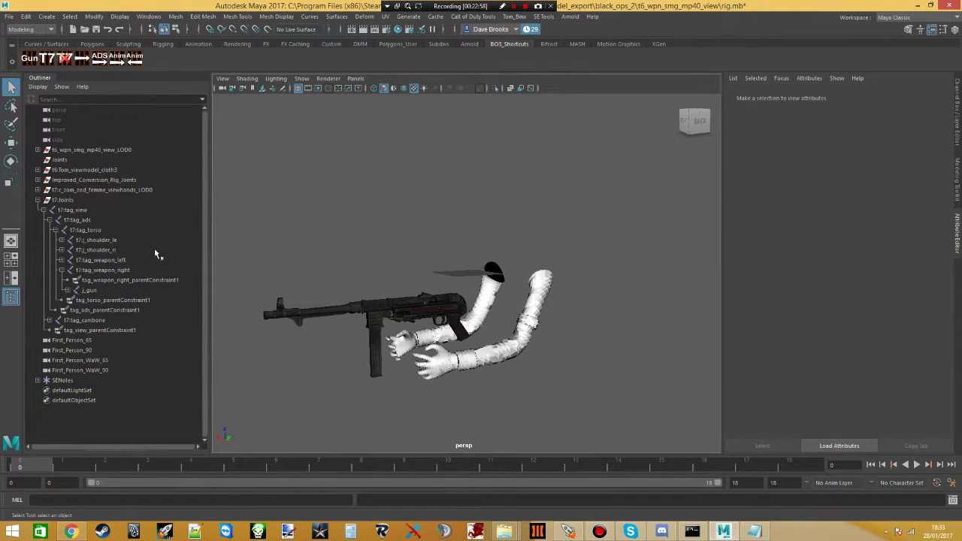
left_click(72, 211)
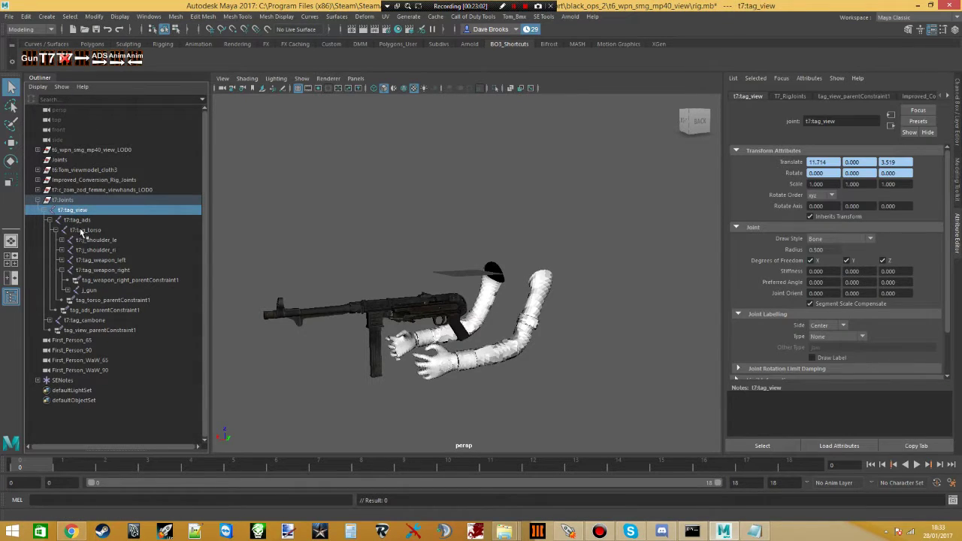
left_click(81, 231, "ctrl")
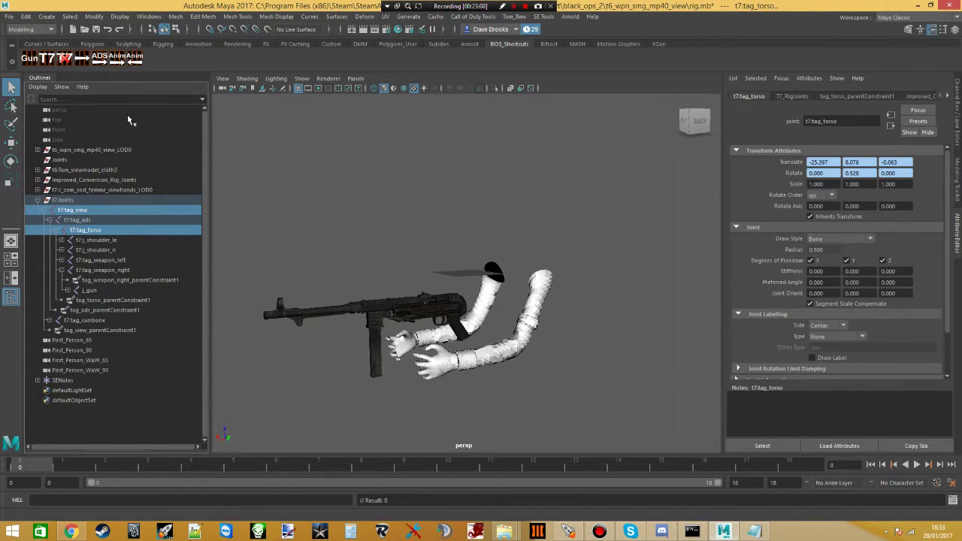
left_click(108, 119)
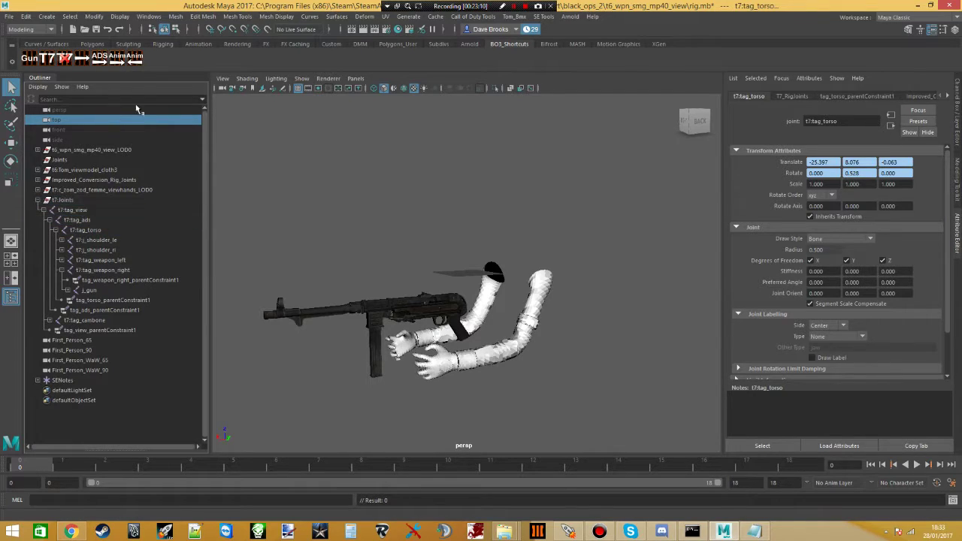
left_click(243, 130)
left_click(97, 58)
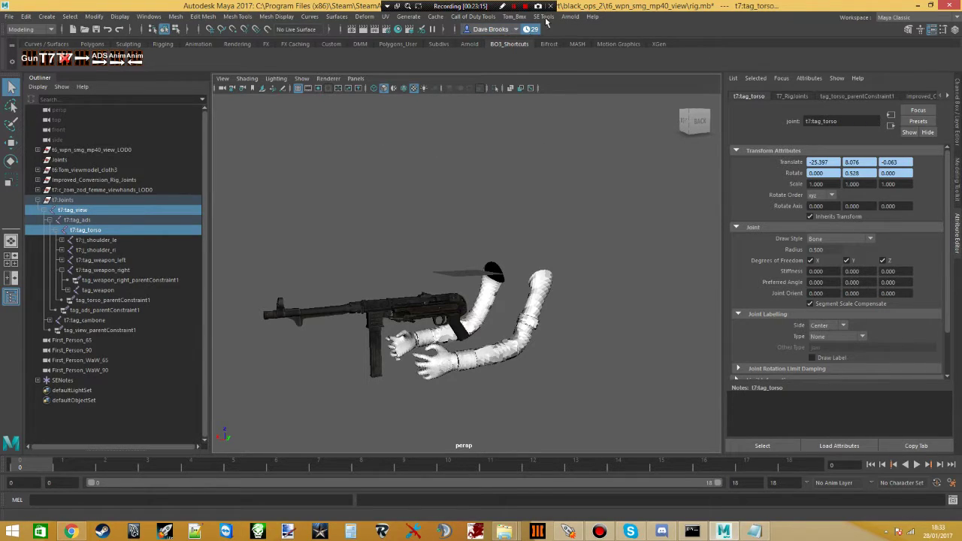
- Start an XAnim export in Slot 1 with frames 0 to 18, 30 FPS and quality 0
left_click(488, 17)
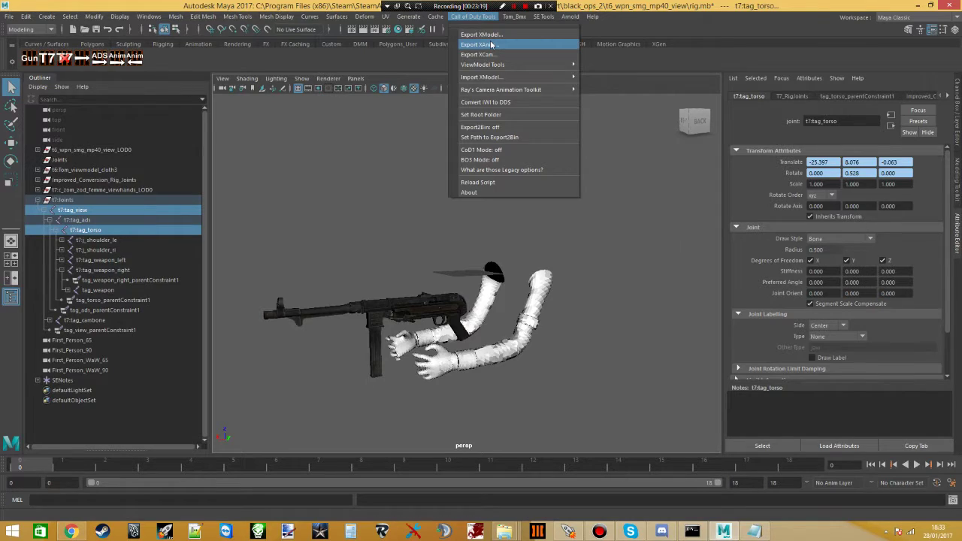
left_click(490, 45)
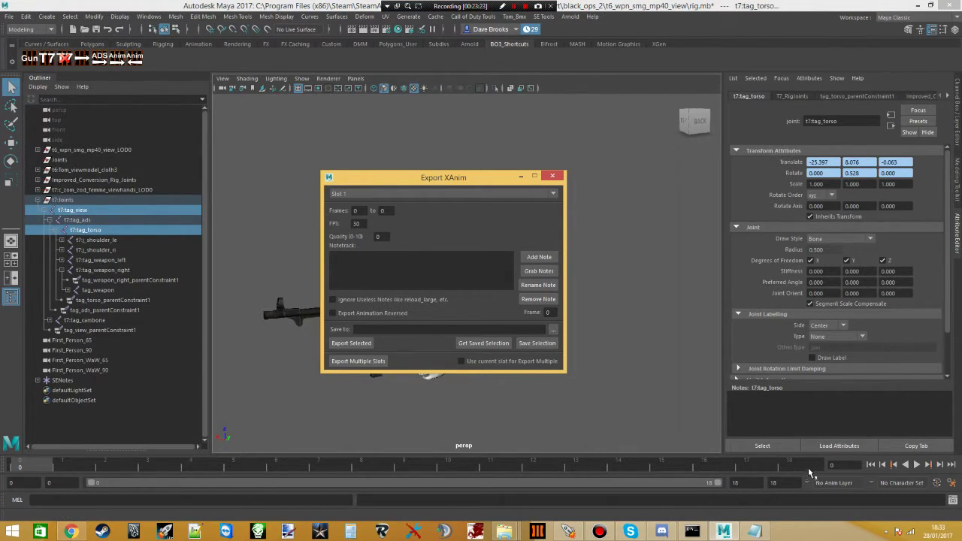
left_click(45, 477)
key("alt+v")
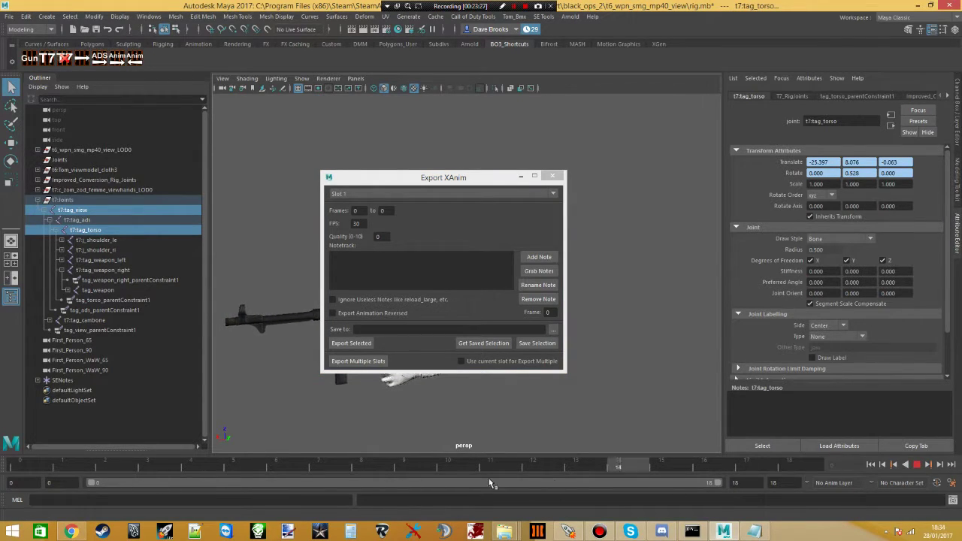
key("alt+v")
left_click(393, 211)
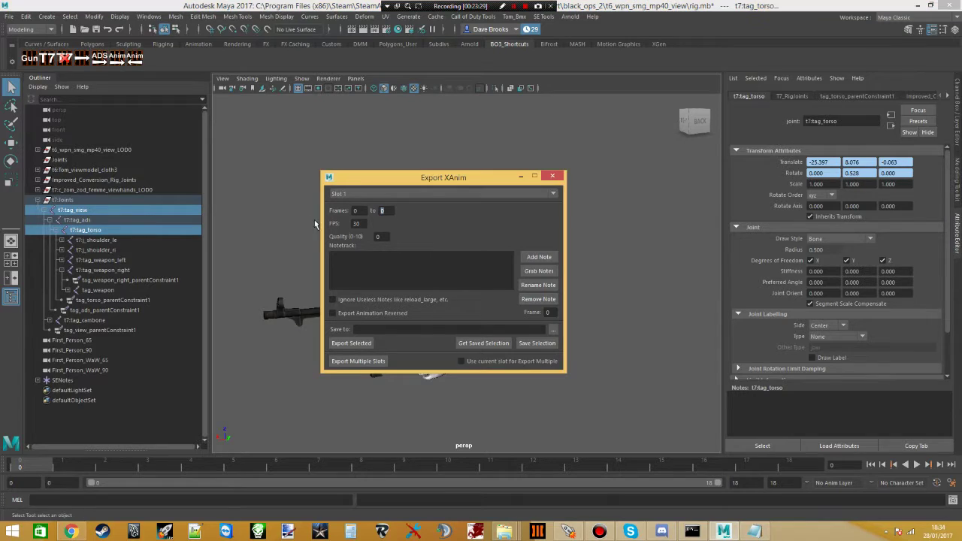
type("18")
left_click(356, 224)
type("30")
left_click(379, 236)
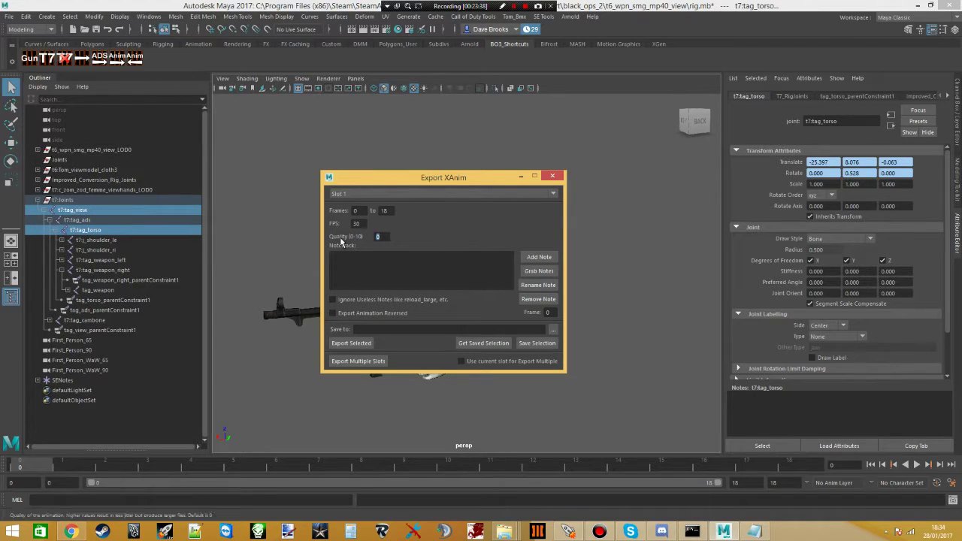
left_click(377, 237)
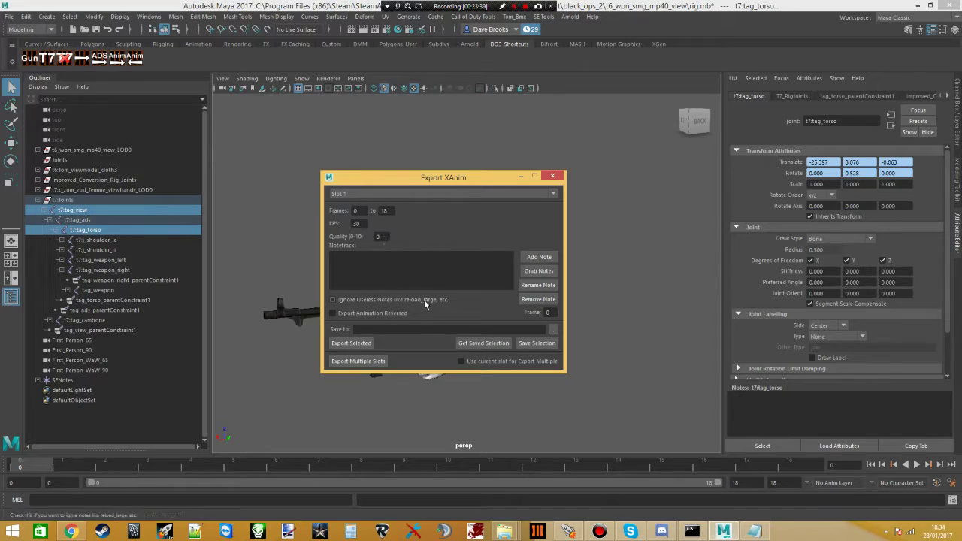
left_click(334, 300)
- Choose the export location by creating and opening a new mp40 folder inside xanim_export\black_ops_2
left_click(552, 331)
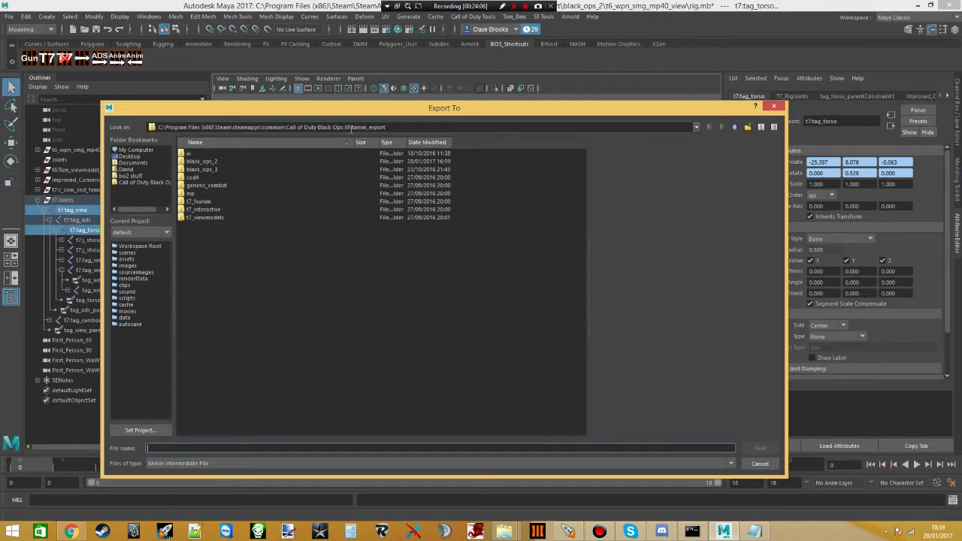
double_click(359, 127)
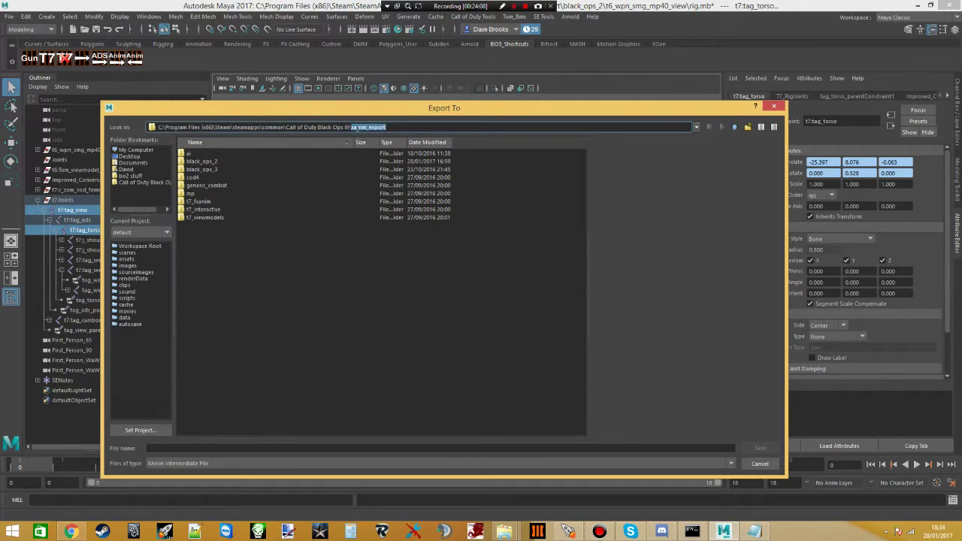
left_click(241, 241)
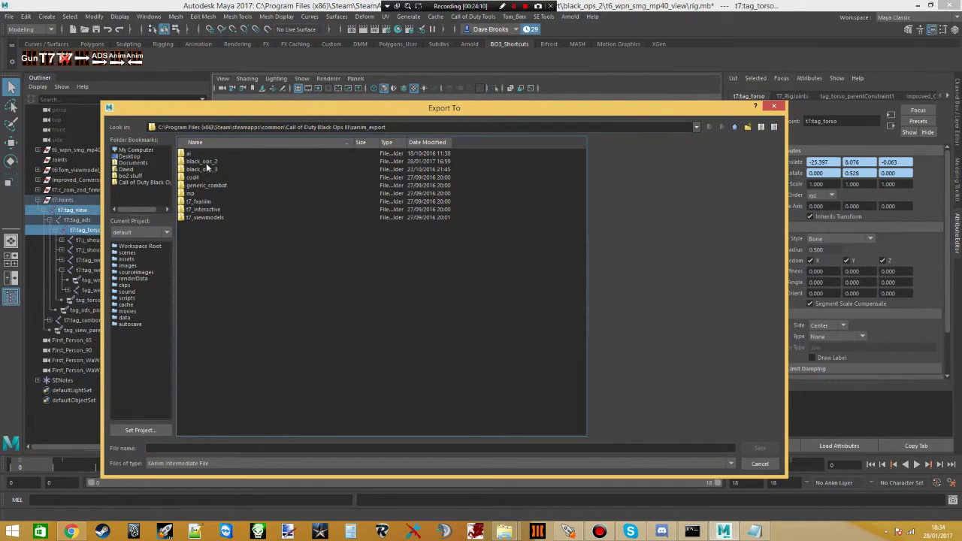
double_click(206, 162)
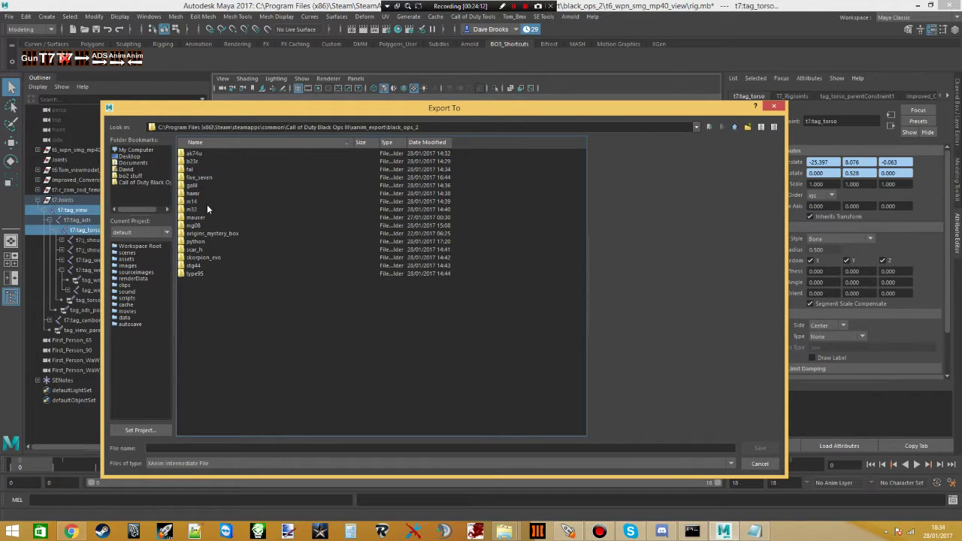
right_click(220, 307)
left_click(192, 292)
right_click(206, 302)
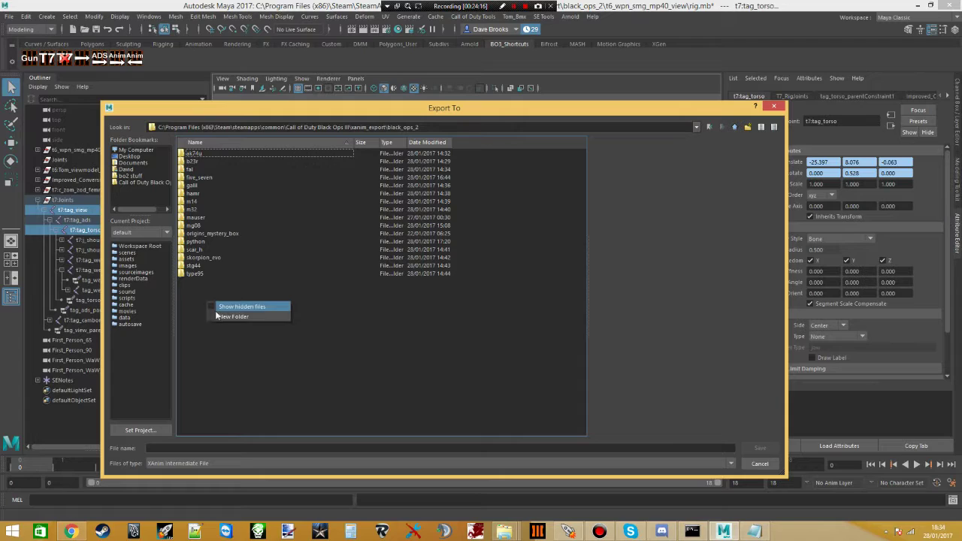
left_click(221, 317)
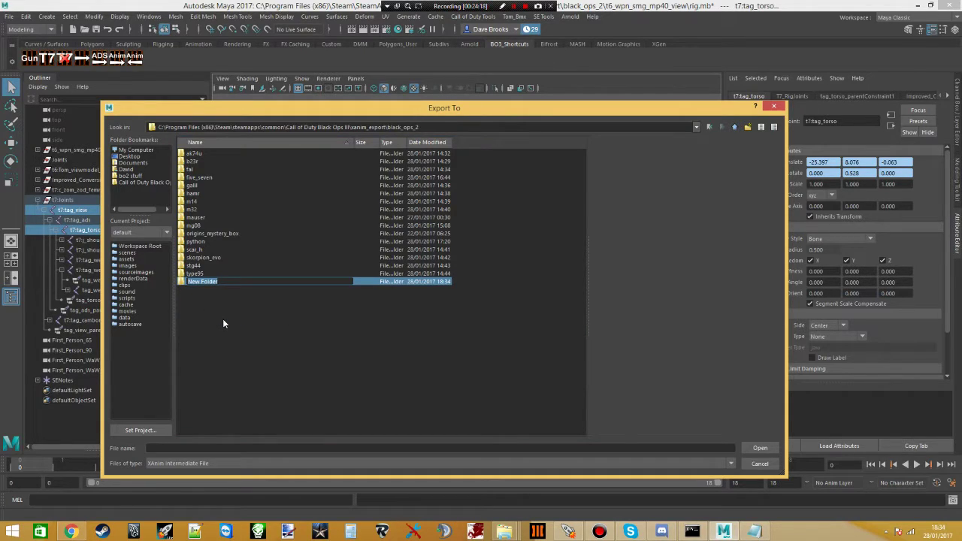
type("mp40")
key("Return")
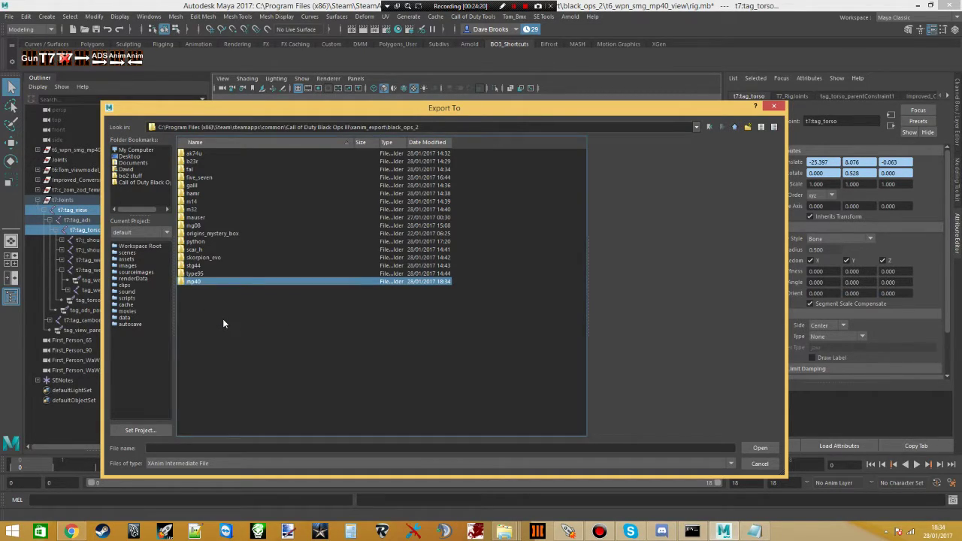
key("Return")
- Name the export file viewmodel_mp40_t6_ads_down, then save the joint selection to the slot and recall it
left_click(224, 448)
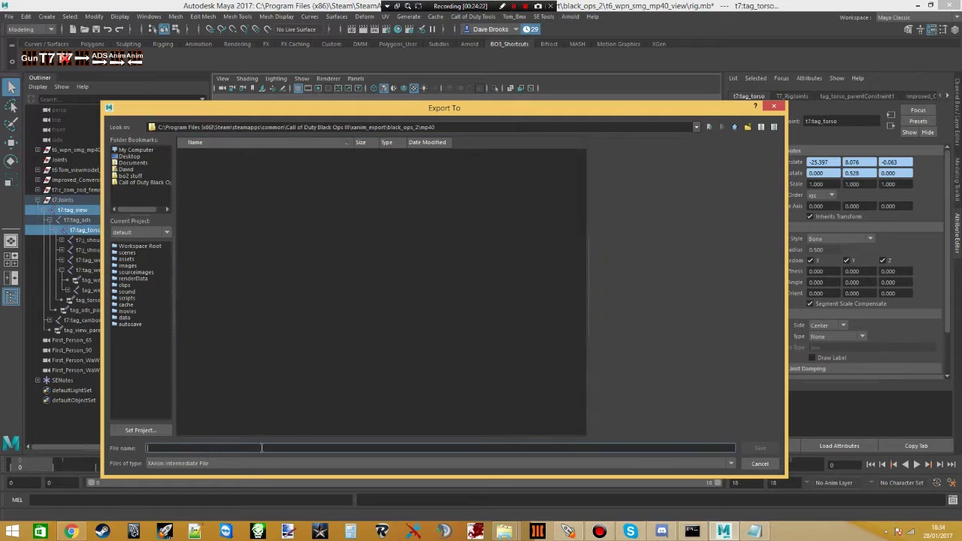
type("viewmodel_mp40_t6_ads_down")
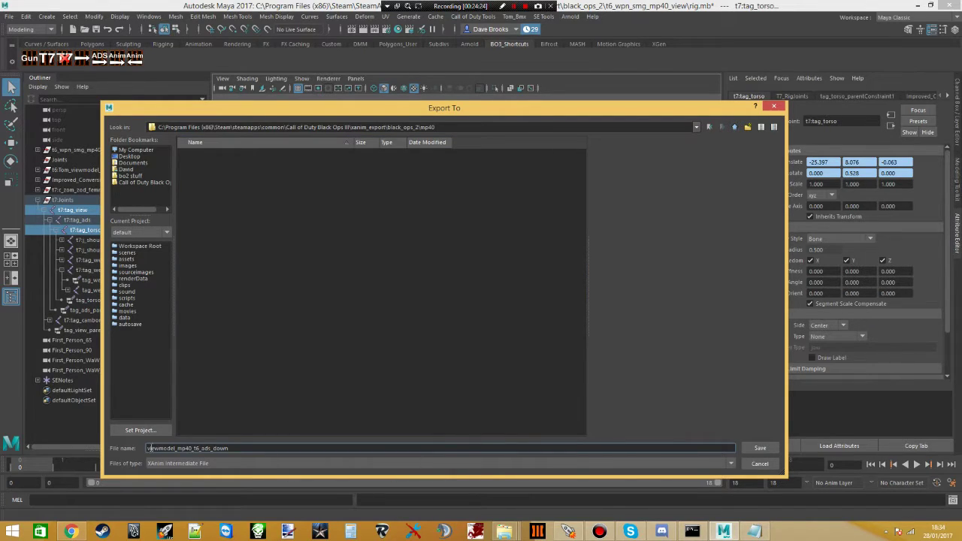
key("ctrl+a")
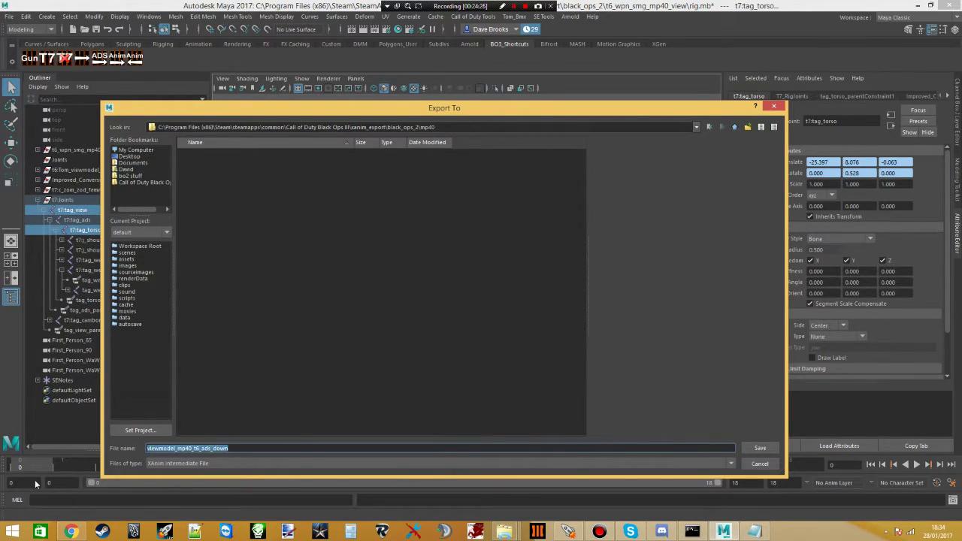
left_click(759, 449)
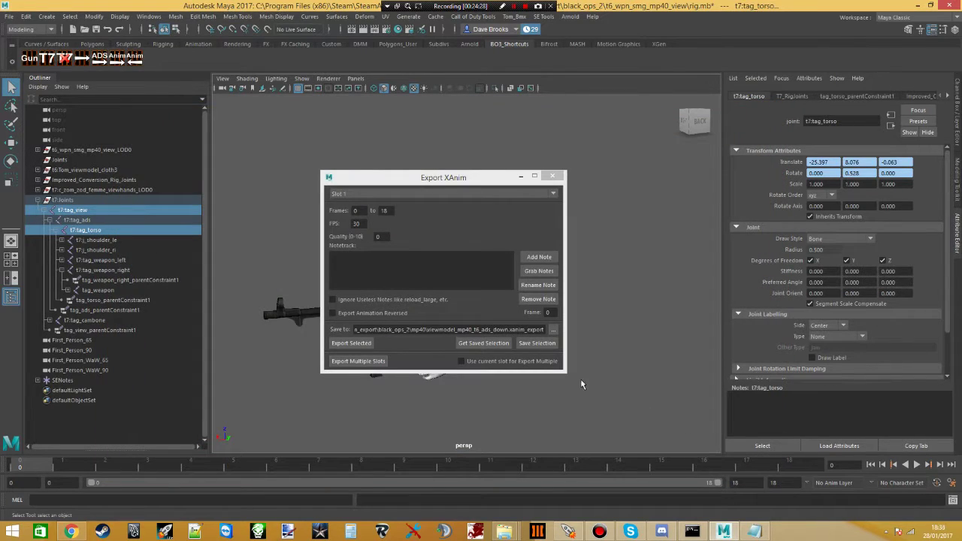
left_click(533, 345)
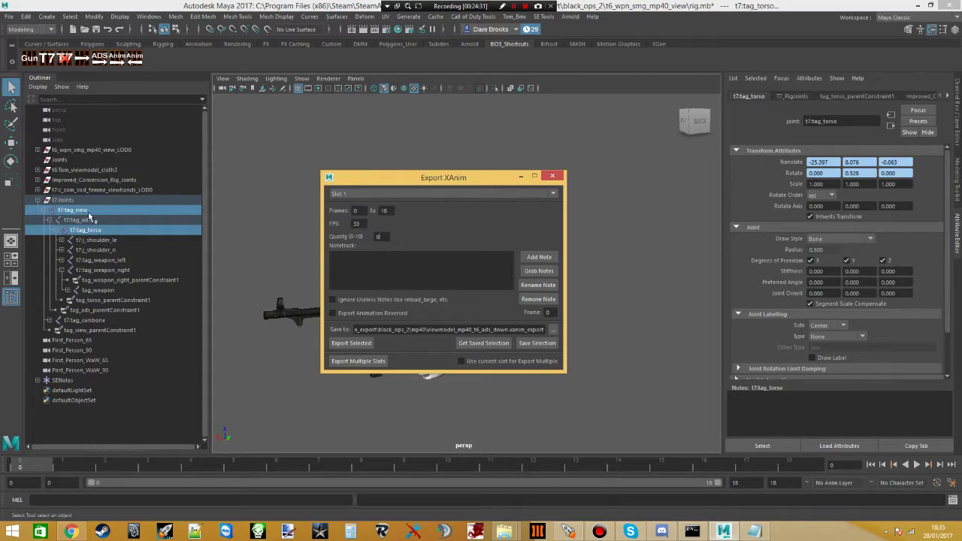
left_click(474, 344)
- Grab the animation's notes into the export notetrack and remove the end note
left_click(529, 269)
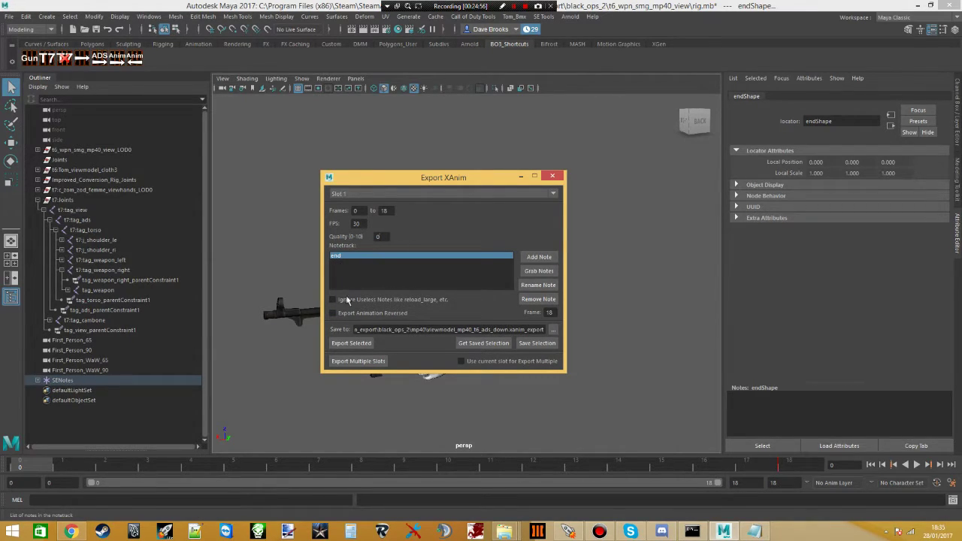
left_click(346, 259)
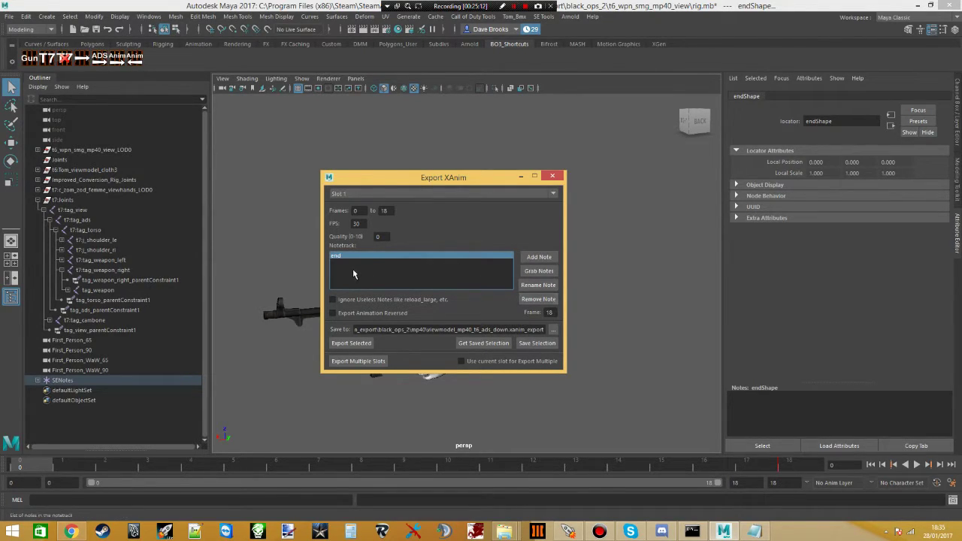
left_click(529, 301)
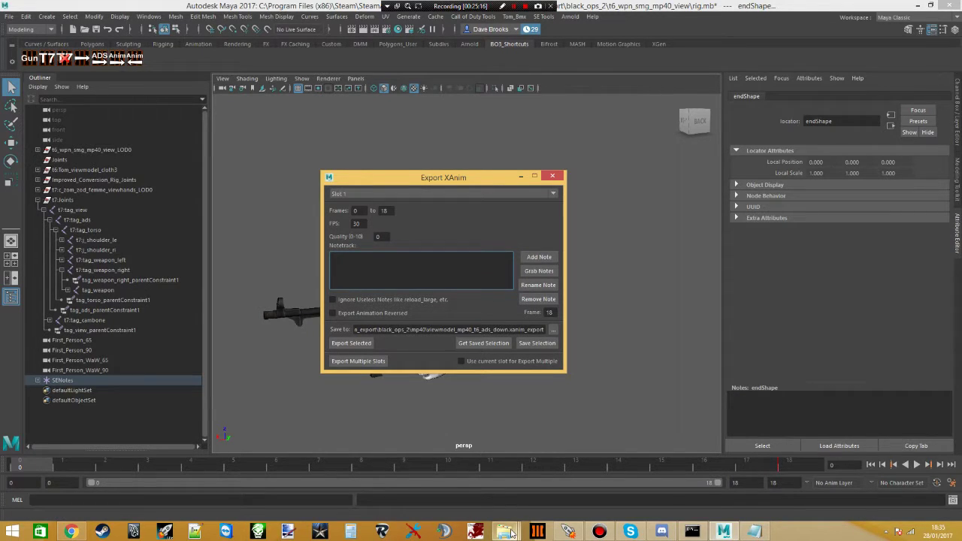
- Open a new File Explorer window and browse to Call of Duty Black Ops III\xanim_export\black_ops_2, selecting the m32 folder
mouse_move(510, 532)
mouse_move(492, 488)
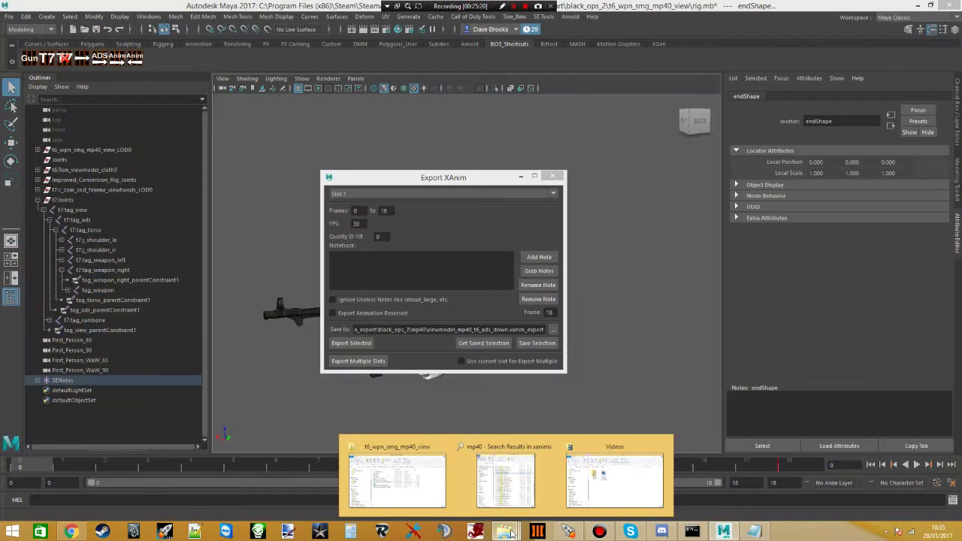
middle_click(510, 533)
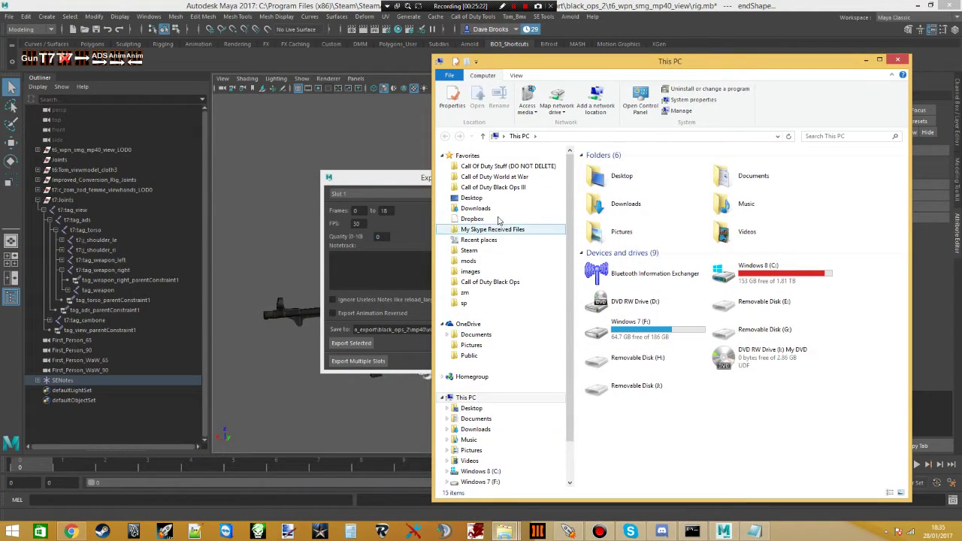
left_click(519, 188)
scroll(640, 256, "down", 2)
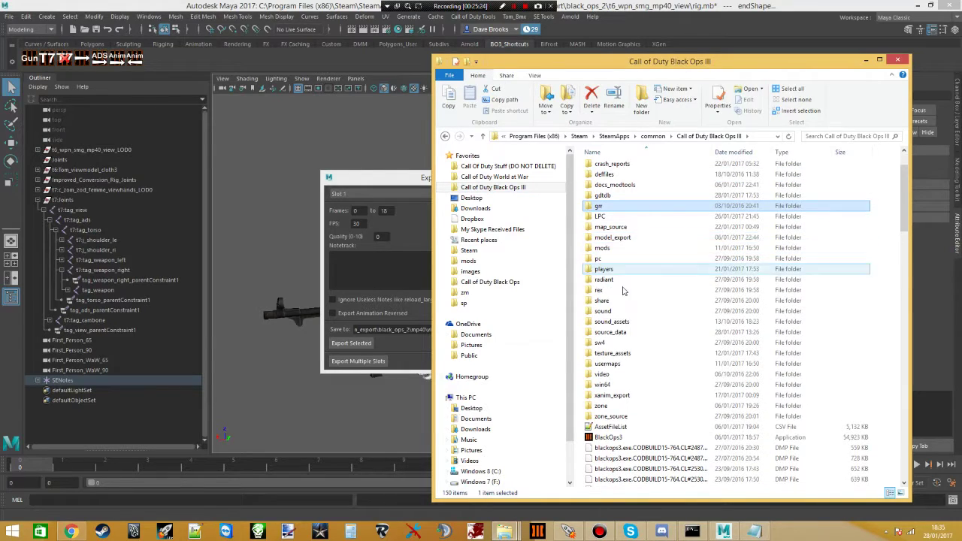
double_click(611, 395)
double_click(610, 177)
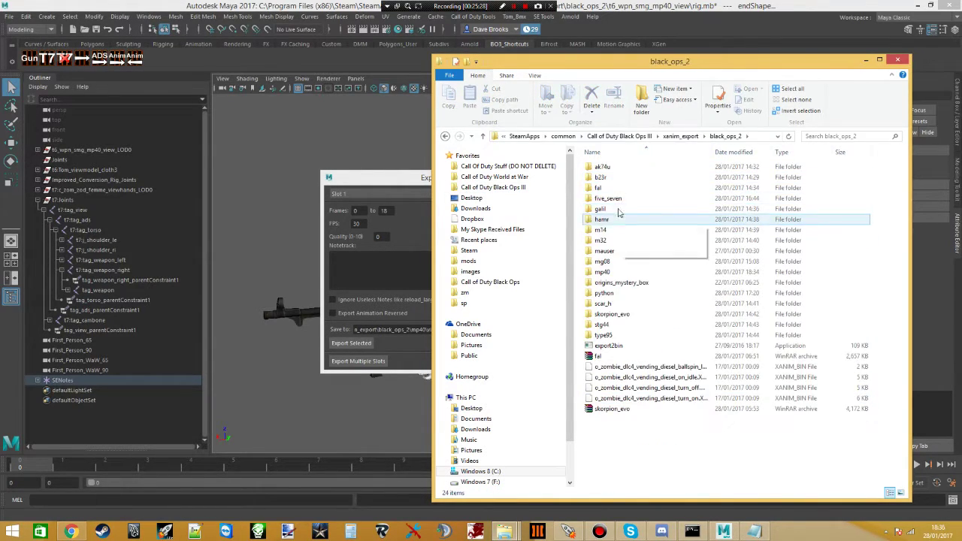
left_click(605, 241)
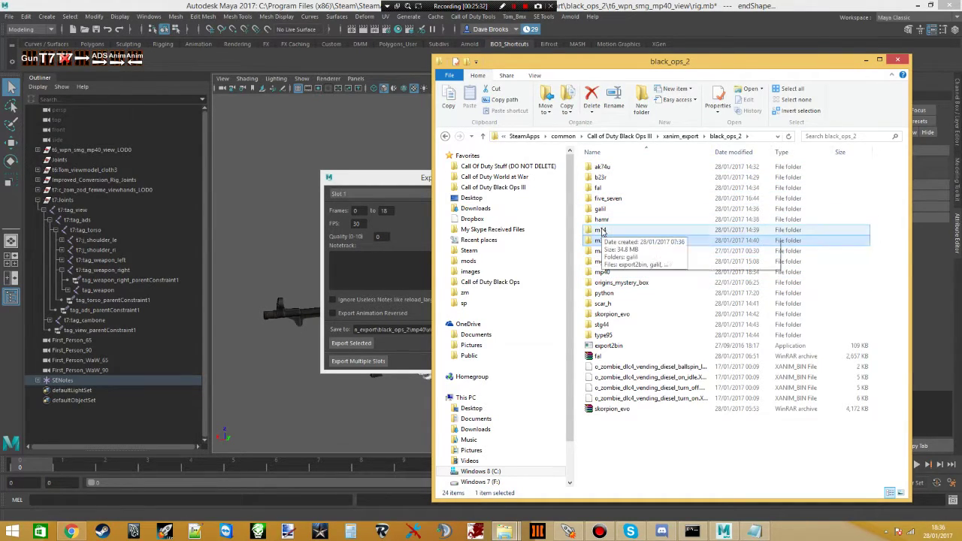
- Open viewmodel_m32_ads_down.xanim_export from the m32 folder in Notepad++
double_click(600, 240)
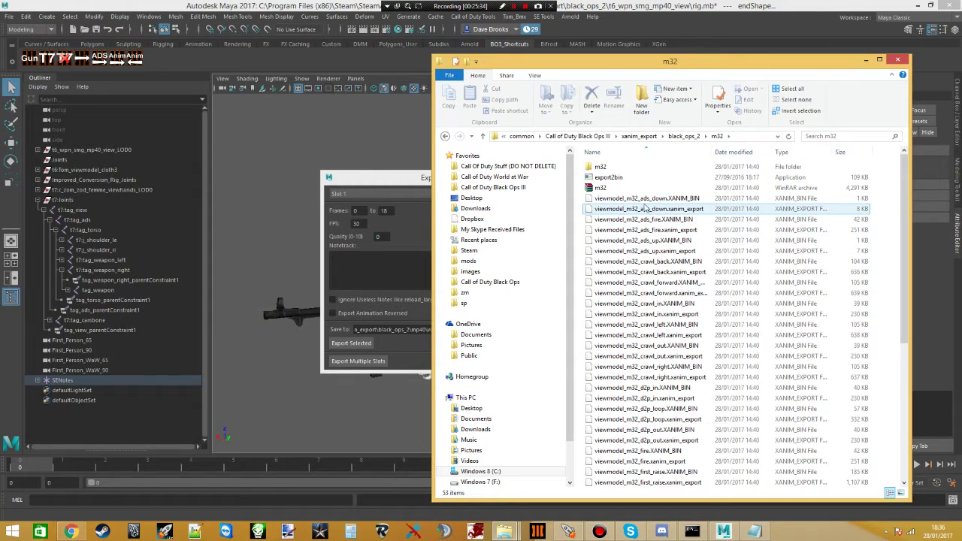
left_click(636, 210)
right_click(637, 214)
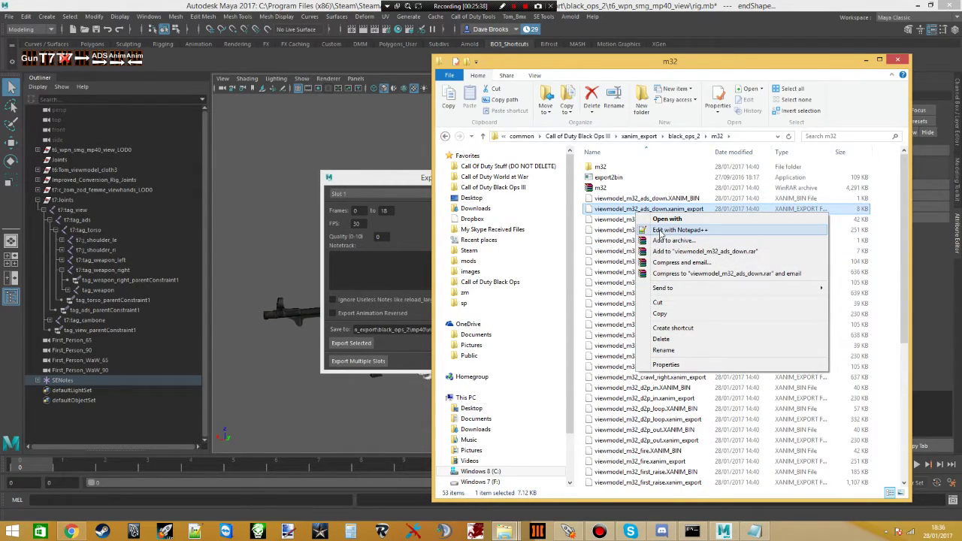
left_click(676, 229)
left_click_drag(249, 204, 272, 201)
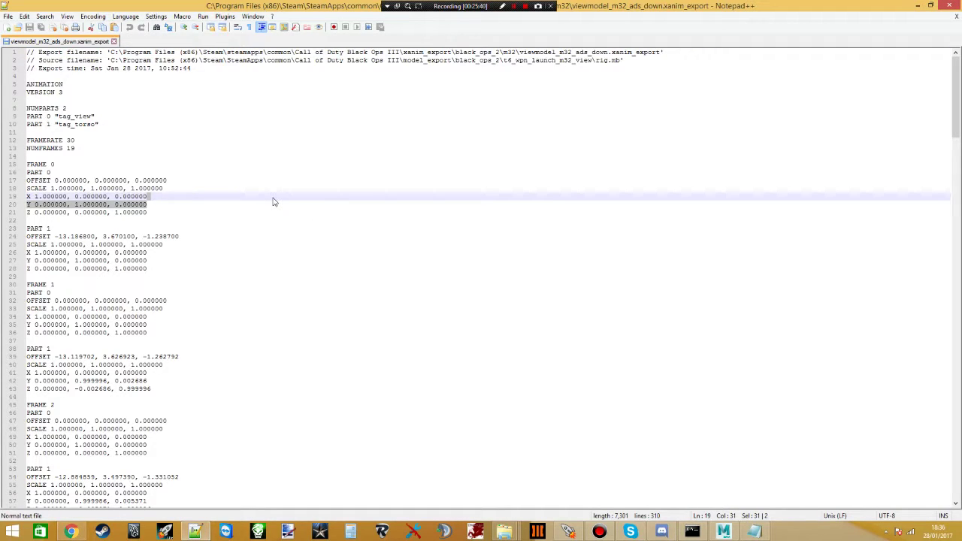
- Search the m32 ads_down export for "end" and close Notepad++
key("ctrl+f")
type("end")
key("Return")
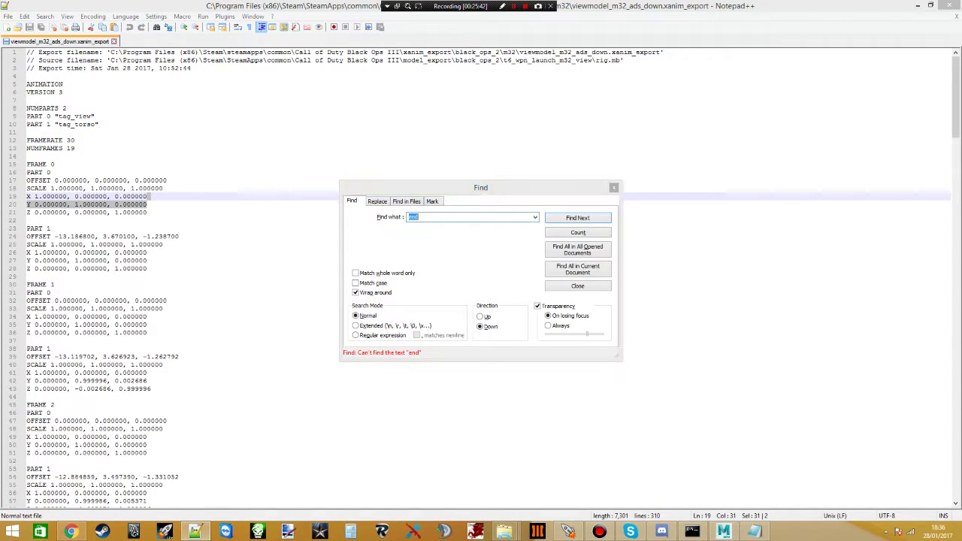
left_click(613, 187)
left_click(953, 5)
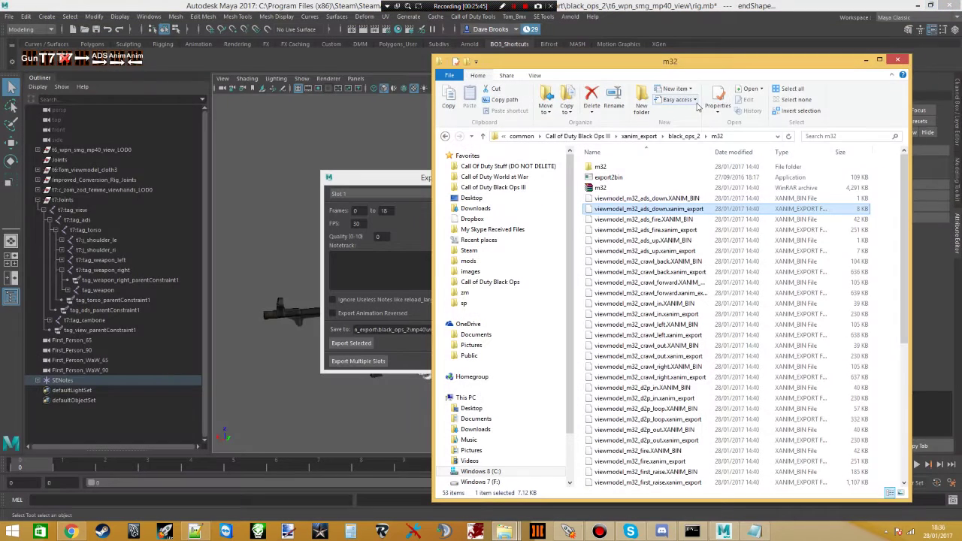
- Open viewmodel_beretta2023r_d2p_loop.xanim_export from the black_ops_2 b23r folder in Notepad++
left_click(683, 135)
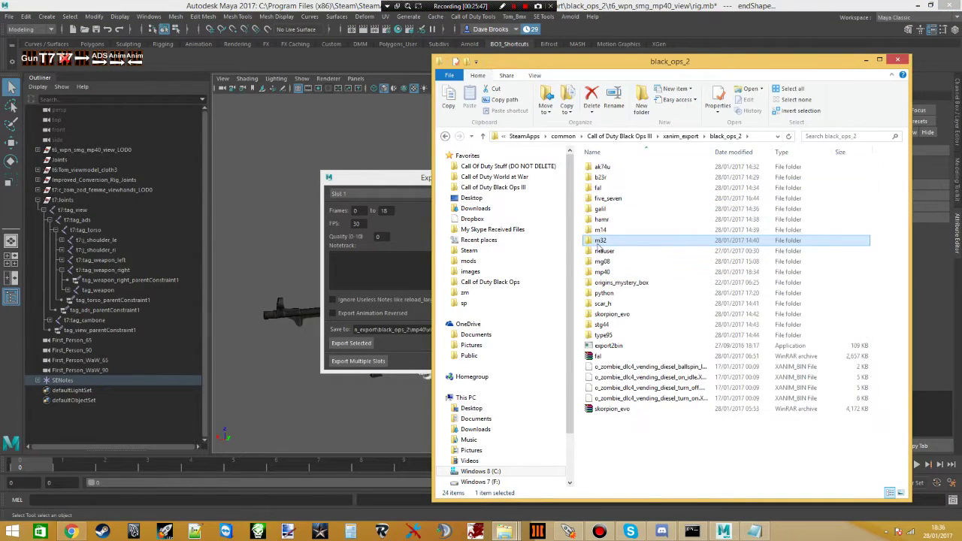
double_click(606, 178)
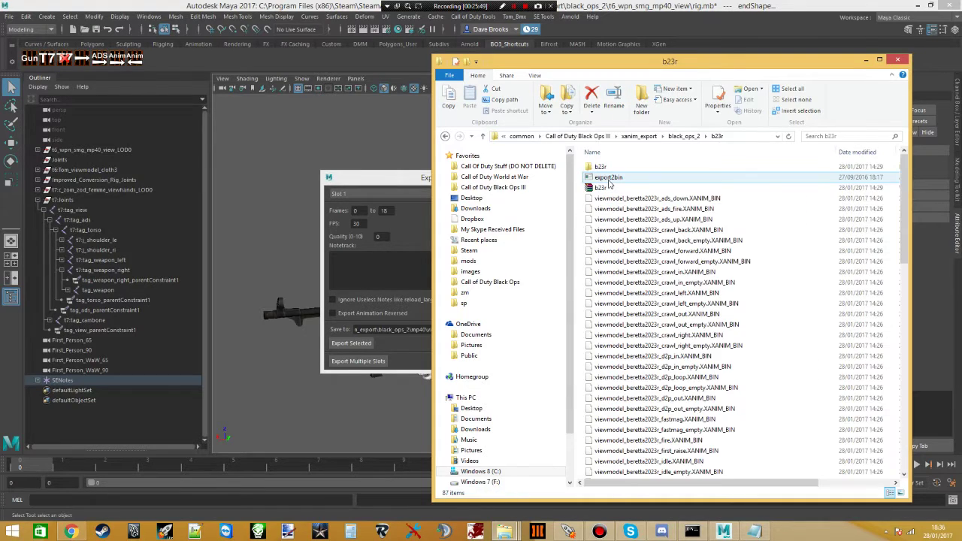
scroll(646, 255, "down", 9)
left_click(654, 302)
left_click(655, 274)
left_click(664, 283)
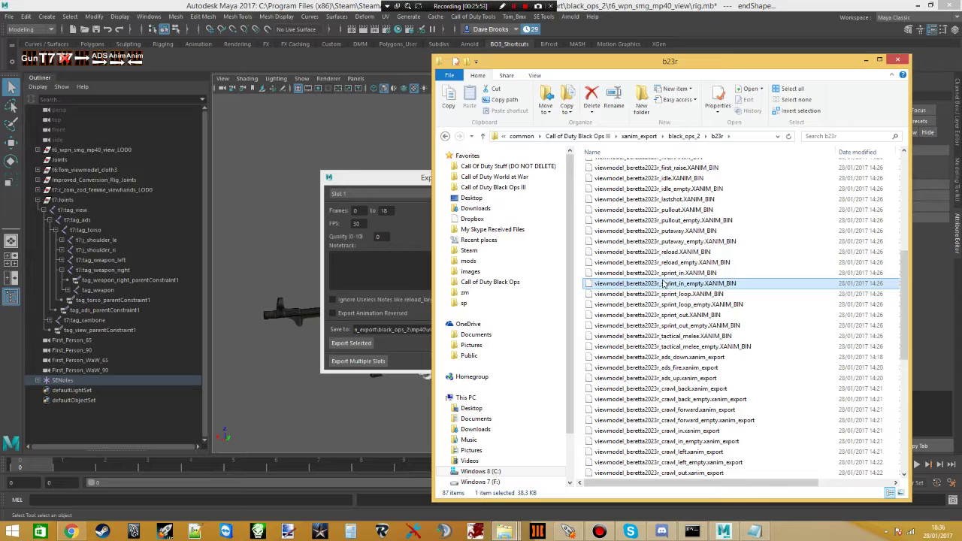
scroll(664, 284, "down", 9)
left_click(674, 253)
right_click(675, 257)
left_click(702, 274)
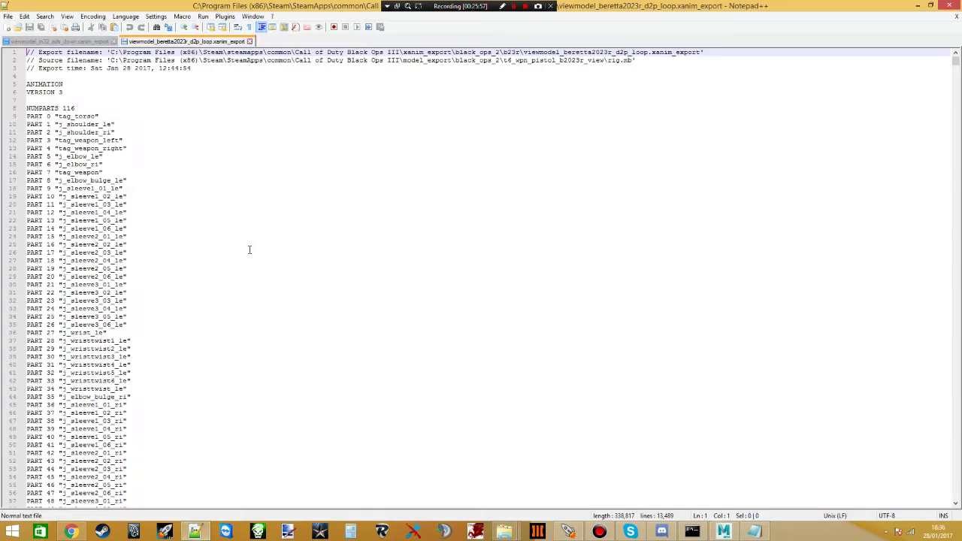
- Search the beretta2023r d2p_loop export for the REMOVE notetrack
scroll(246, 259, "down", 20)
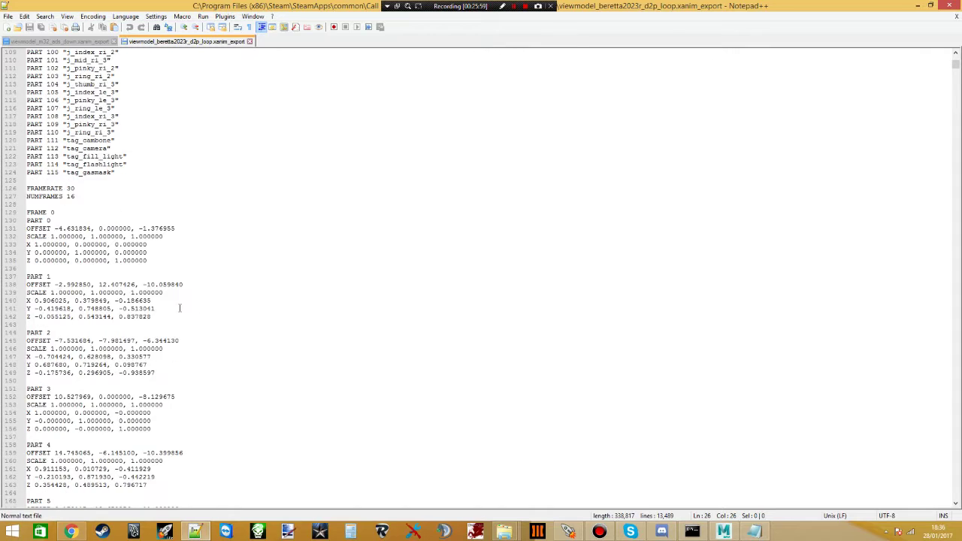
scroll(141, 298, "down", 20)
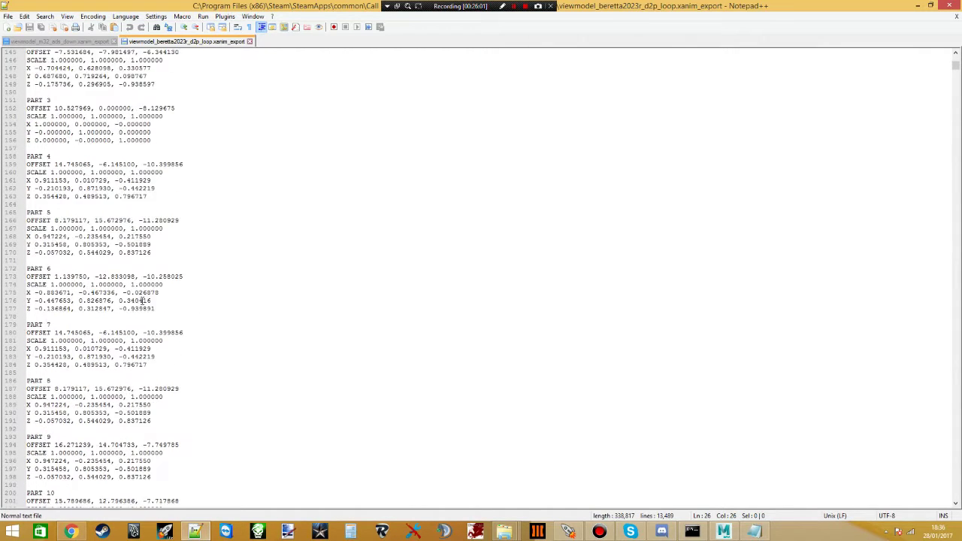
left_click(139, 300)
key("ctrl+f")
left_click(376, 201)
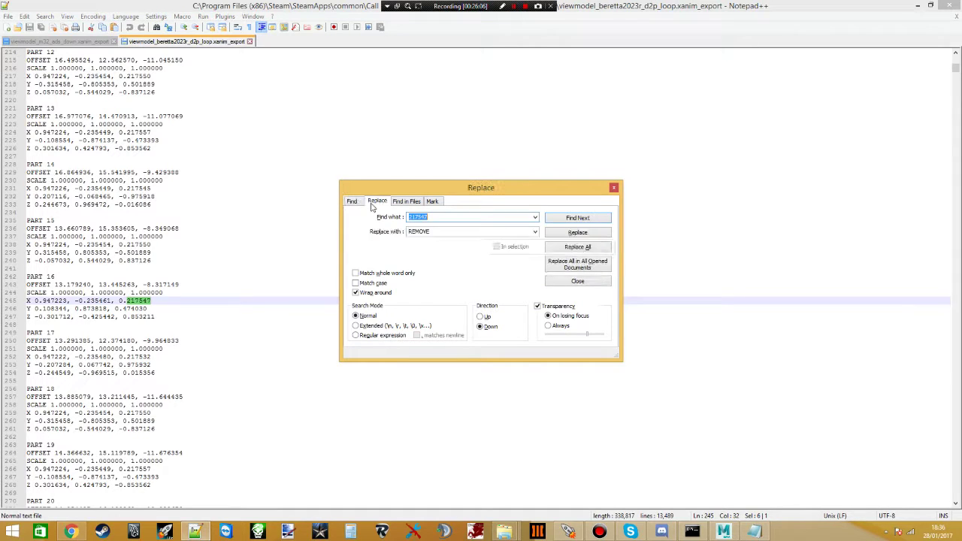
double_click(432, 231)
key("ctrl+c")
key("shift+Tab")
key("ctrl+v")
key("Return")
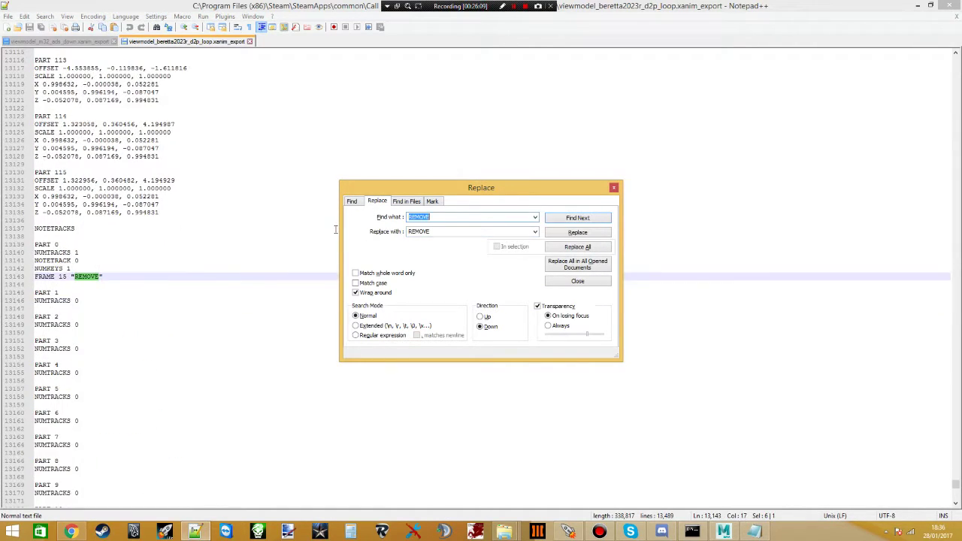
left_click(89, 279)
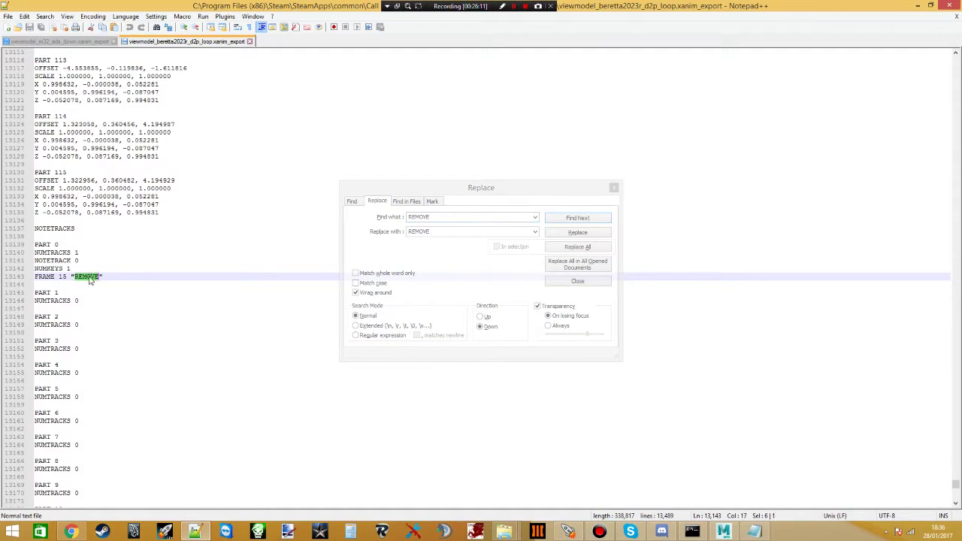
- Prepare a replacement of "end" with "REMOVE" across the opened export files
left_click(430, 218)
type("end")
key("Tab")
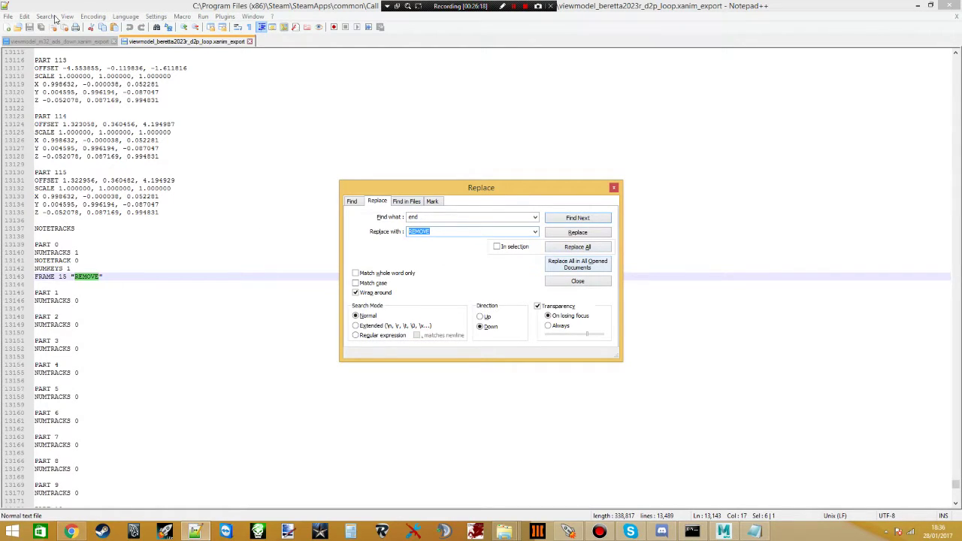
- Switch to the b23r folder and select the .xanim_export files from crawl_right_empty through putaway_empty for editing in Notepad++
mouse_move(504, 531)
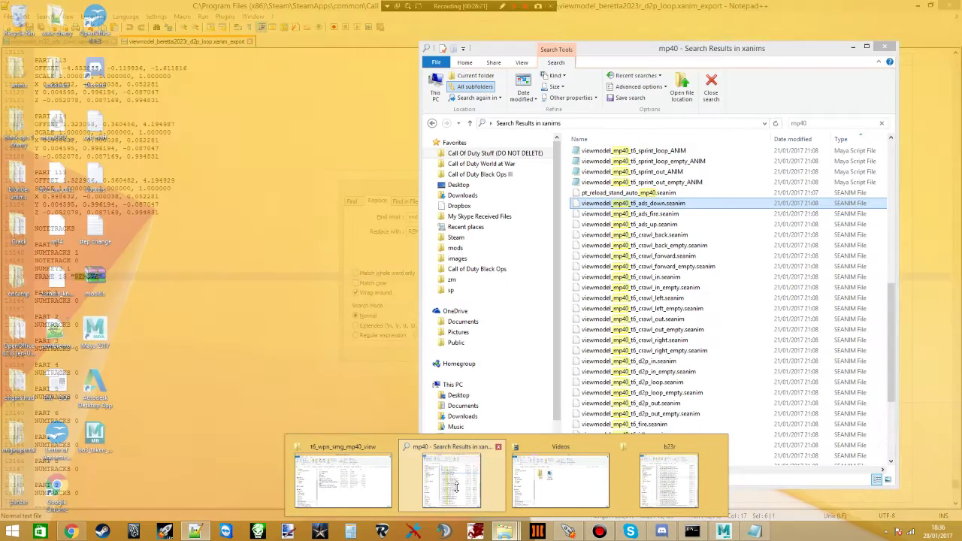
left_click(455, 487)
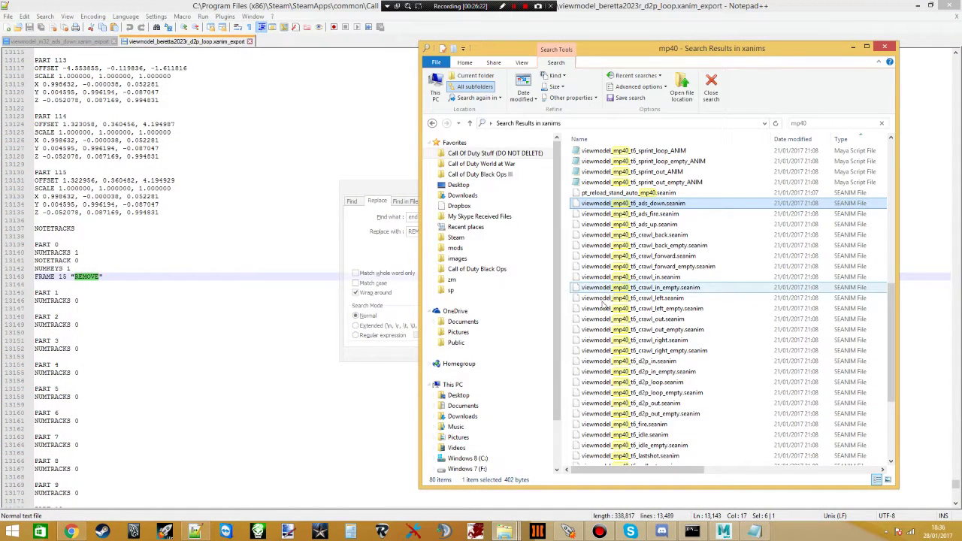
left_click(668, 477)
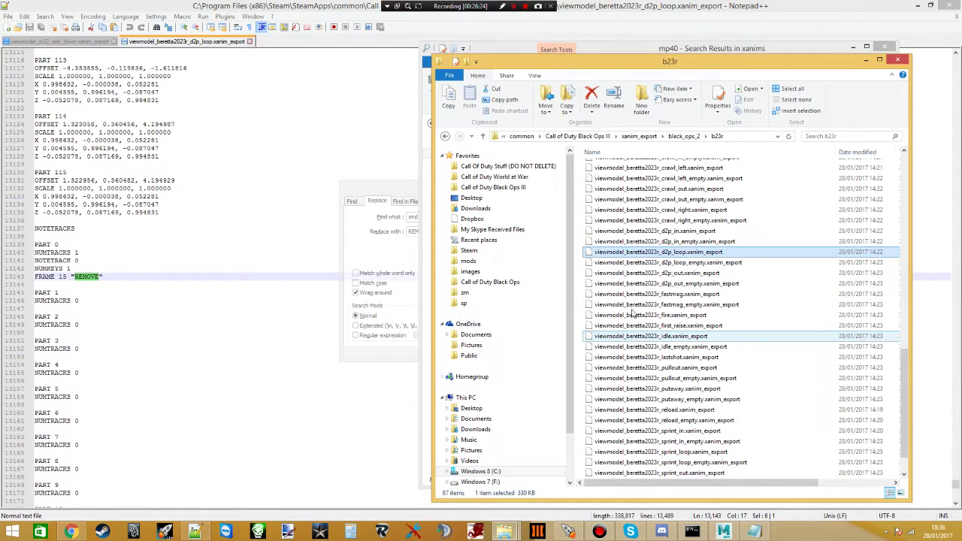
left_click(668, 220)
left_click(640, 397, "shift")
right_click(627, 316)
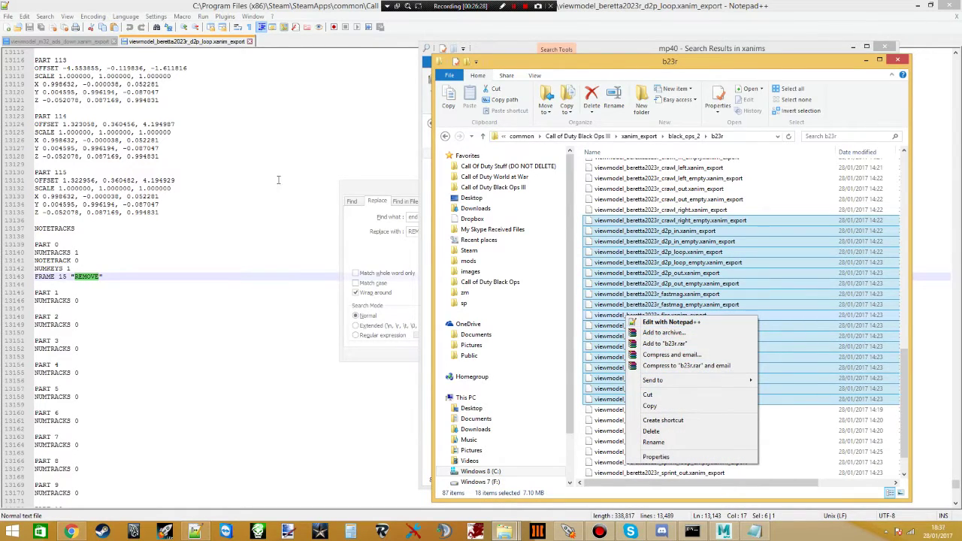
left_click(386, 191)
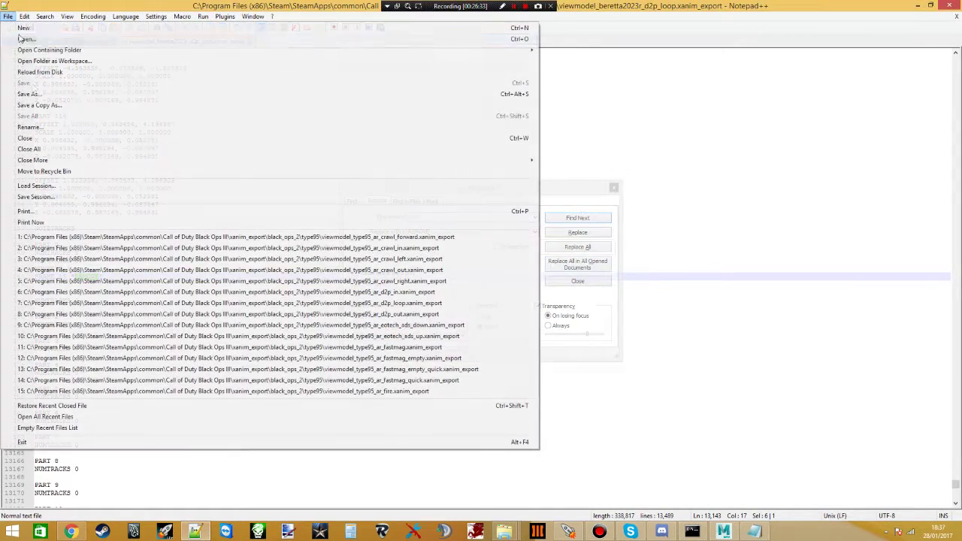
left_click(8, 16)
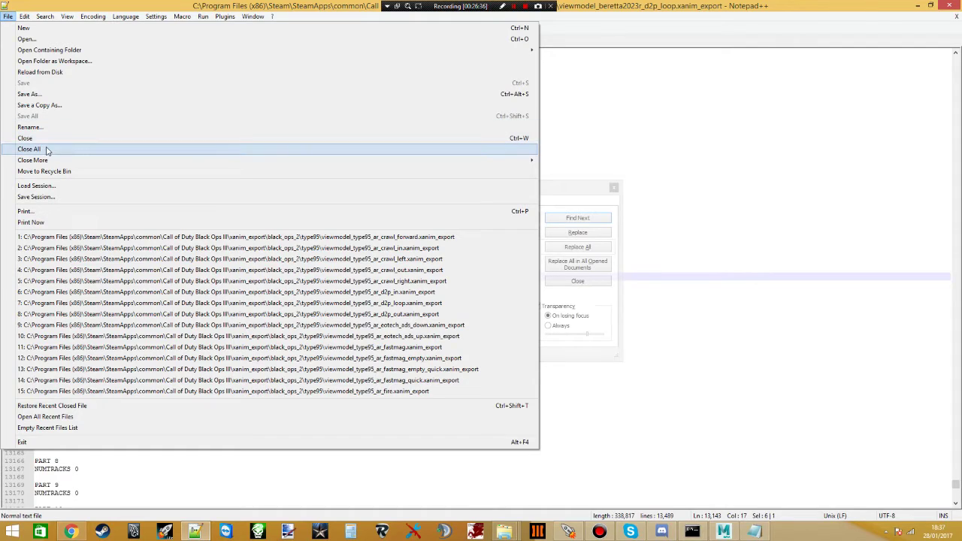
left_click(634, 44)
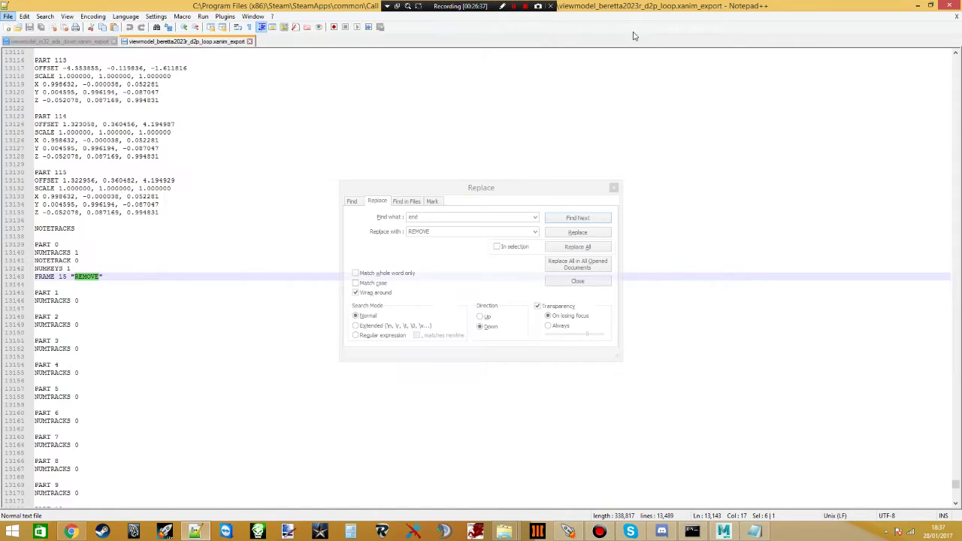
- Close the Replace dialog, both open export files and Notepad++
double_click(89, 277)
left_click(613, 187)
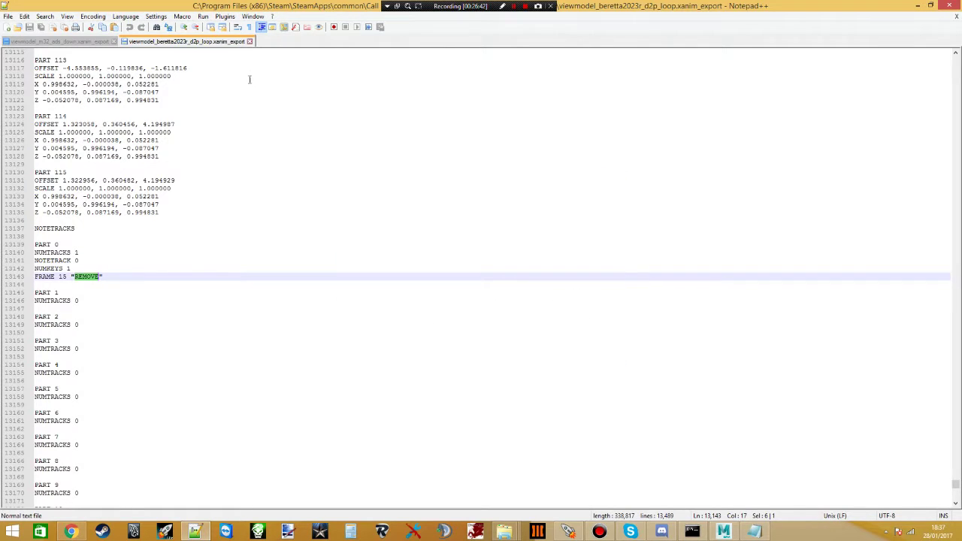
left_click(251, 41)
left_click(116, 41)
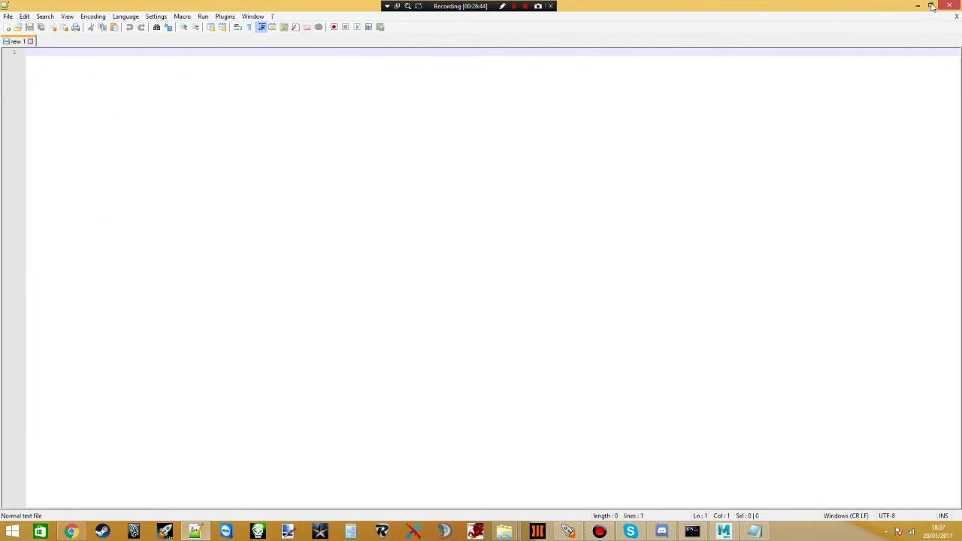
left_click(951, 8)
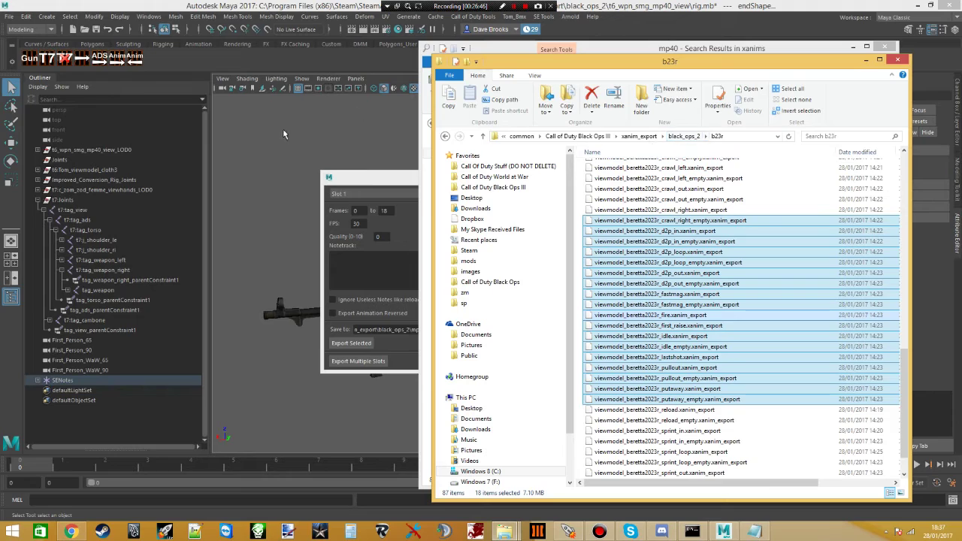
- In Maya, recall the saved joint selection and export it to viewmodel_mp40_t6_ads_down.xanim_export without saving the scene, closing the export window
left_click(331, 112)
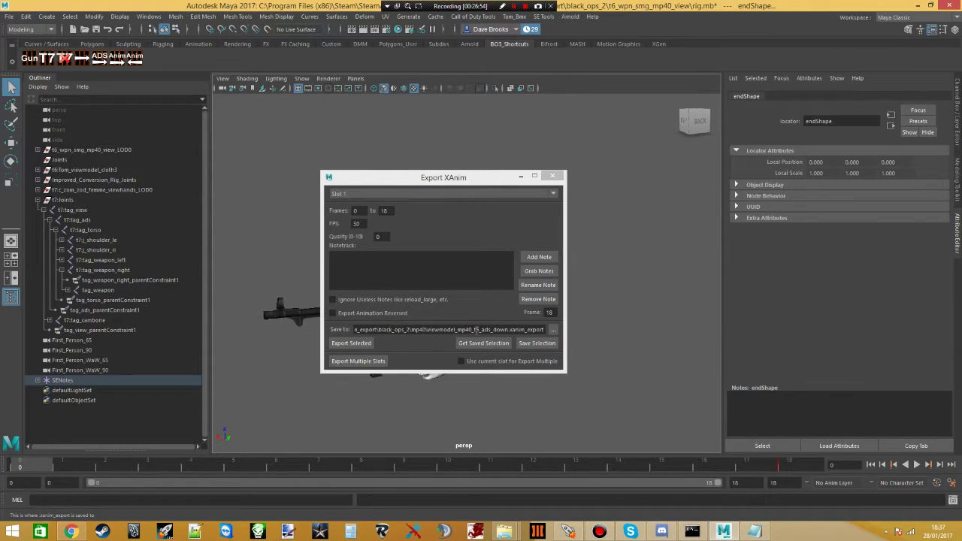
left_click(483, 342)
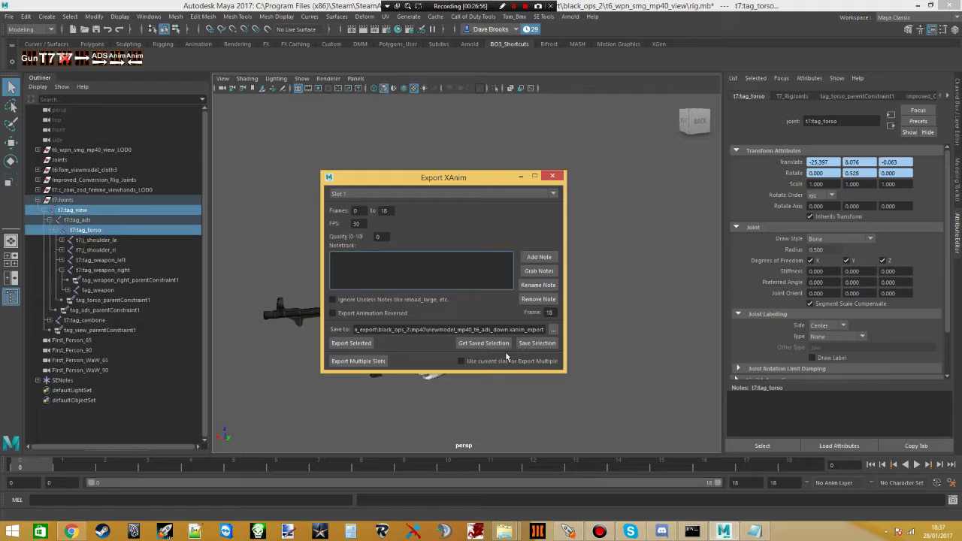
left_click(358, 343)
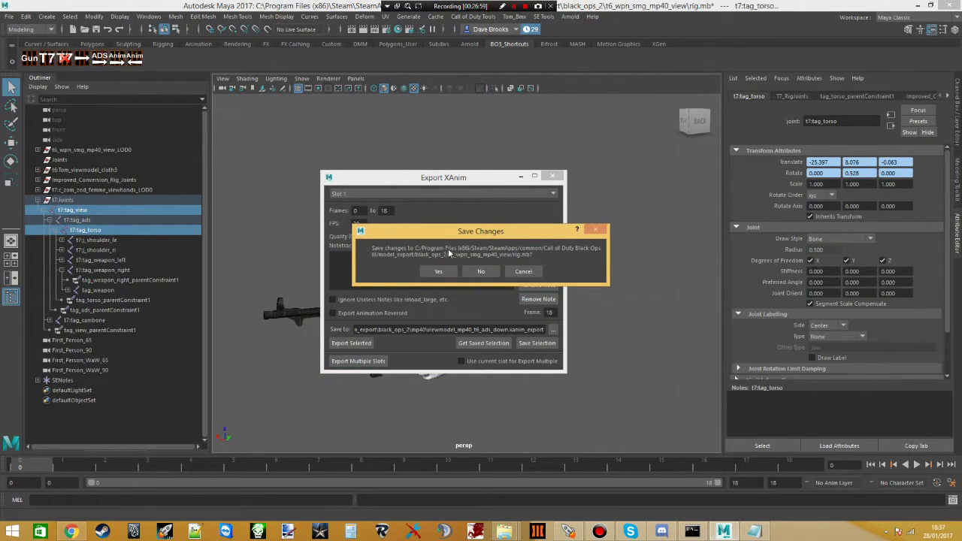
left_click(479, 272)
left_click(554, 177)
- Open the mp40 folder under xanim_export\black_ops_2 and widen the Name column to check the exported animation's full file name
mouse_move(503, 531)
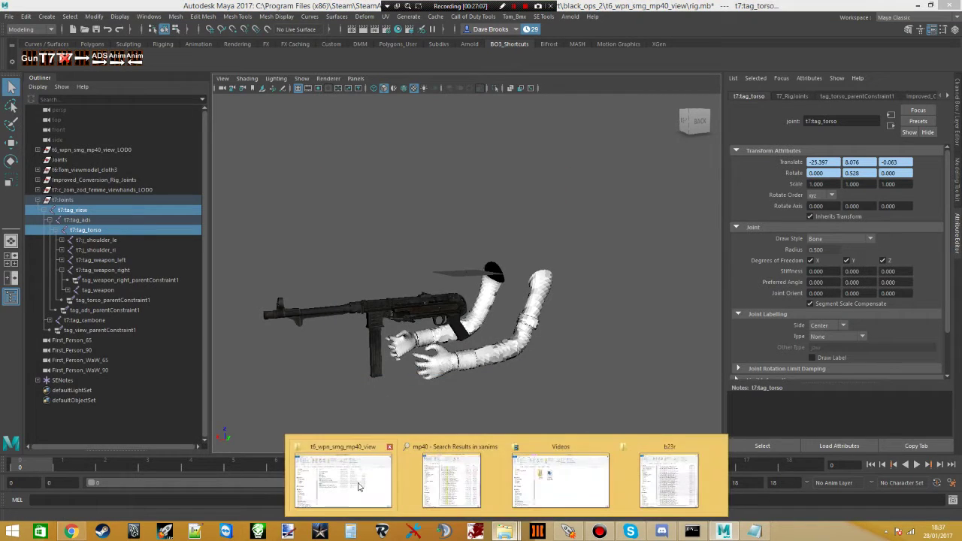
left_click(627, 478)
left_click(636, 137)
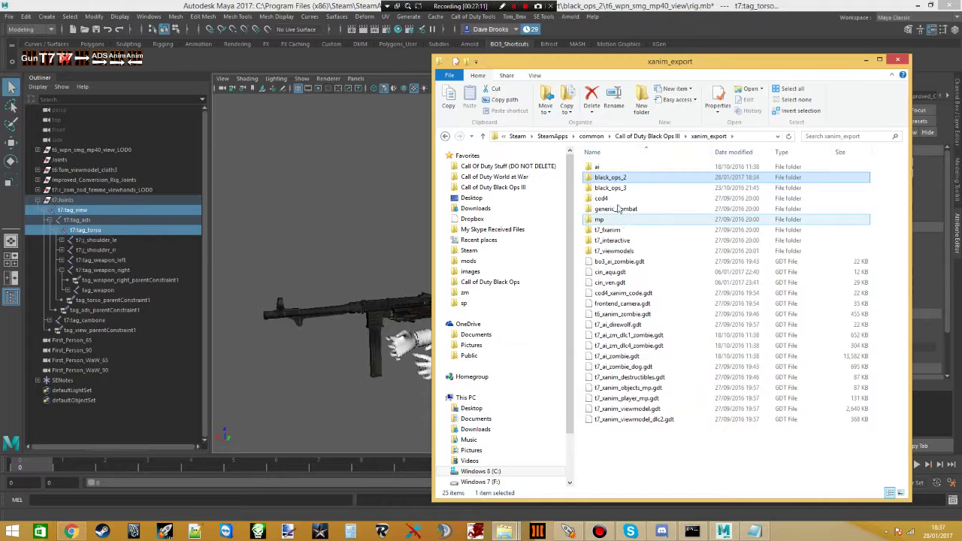
double_click(610, 180)
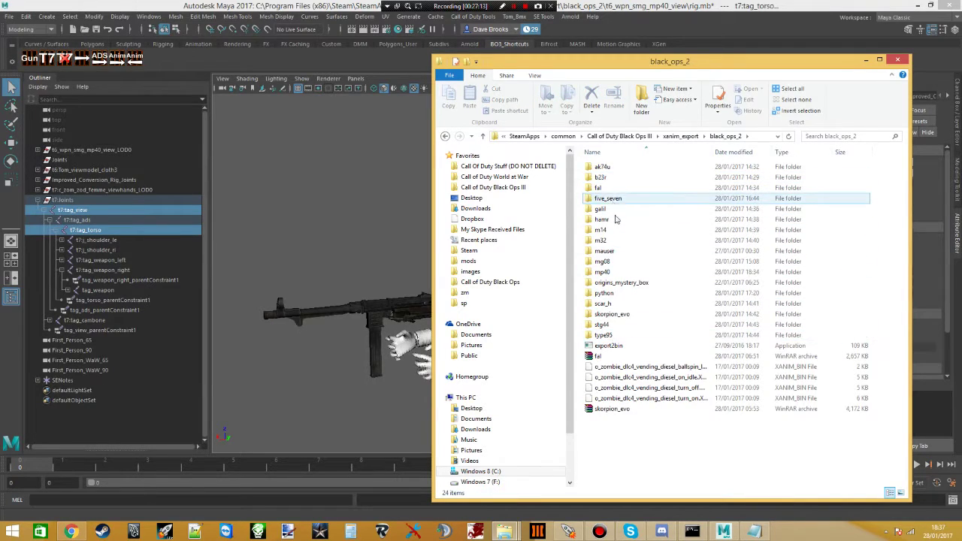
double_click(604, 271)
left_click(616, 167)
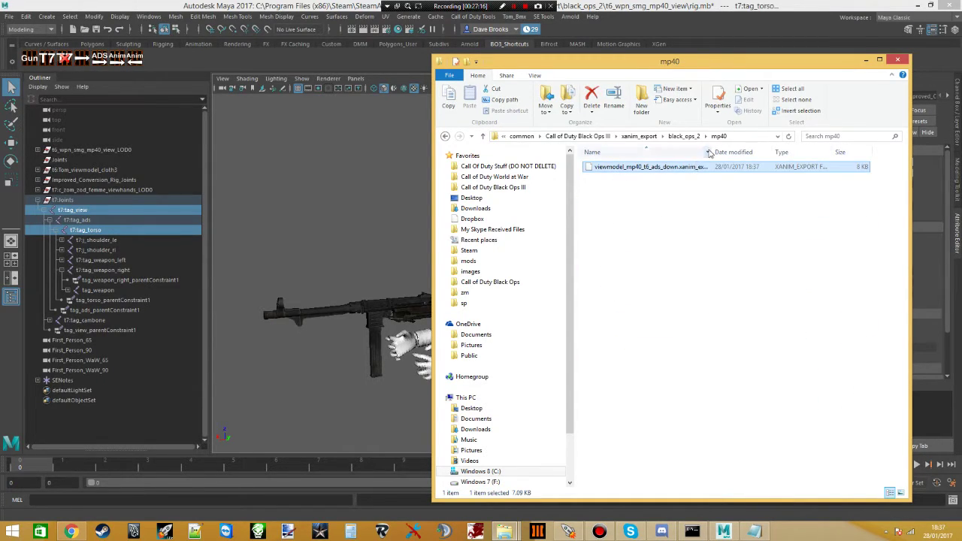
double_click(710, 150)
left_click(691, 194)
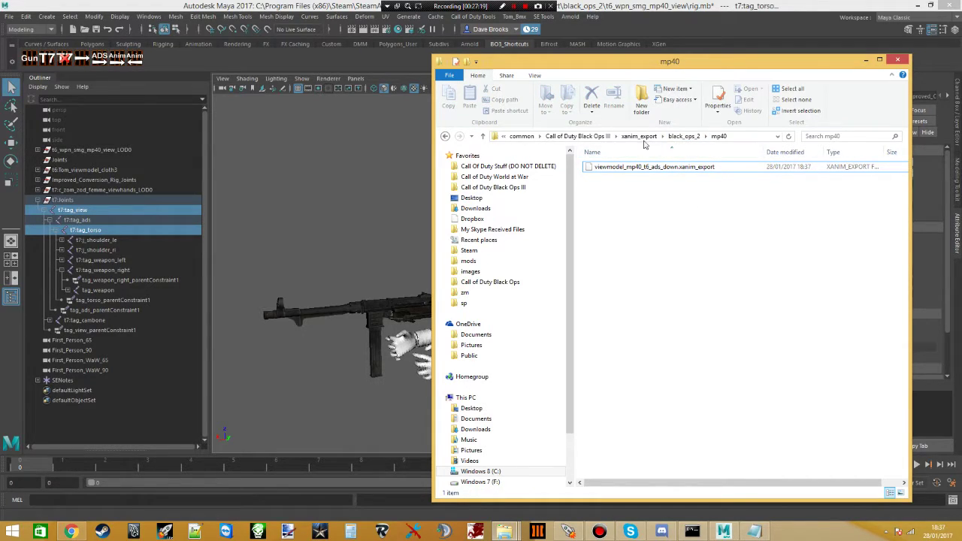
- Back in Maya, start saving the scene under a new name and create and enter an anims folder inside t6_wpn_smg_mp40_view
left_click(377, 62)
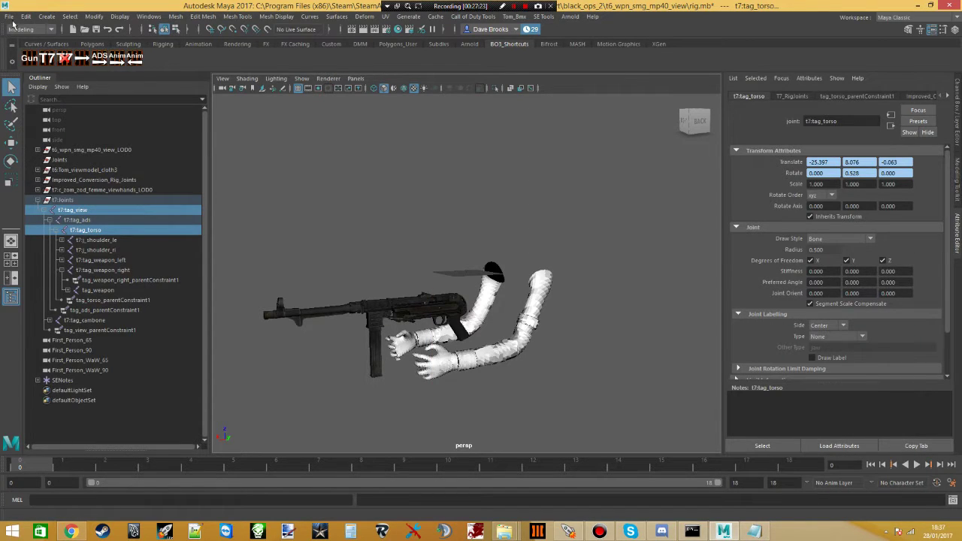
left_click(9, 16)
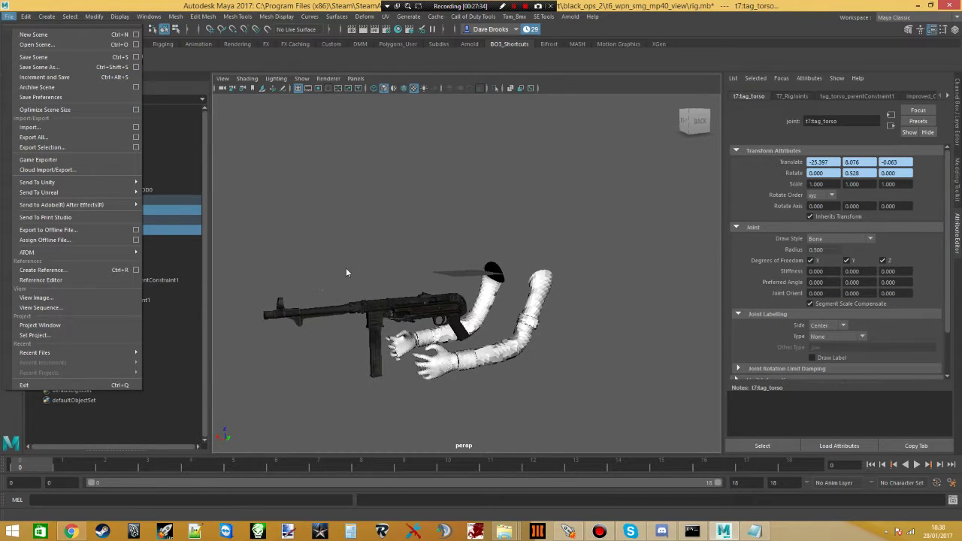
left_click(58, 66)
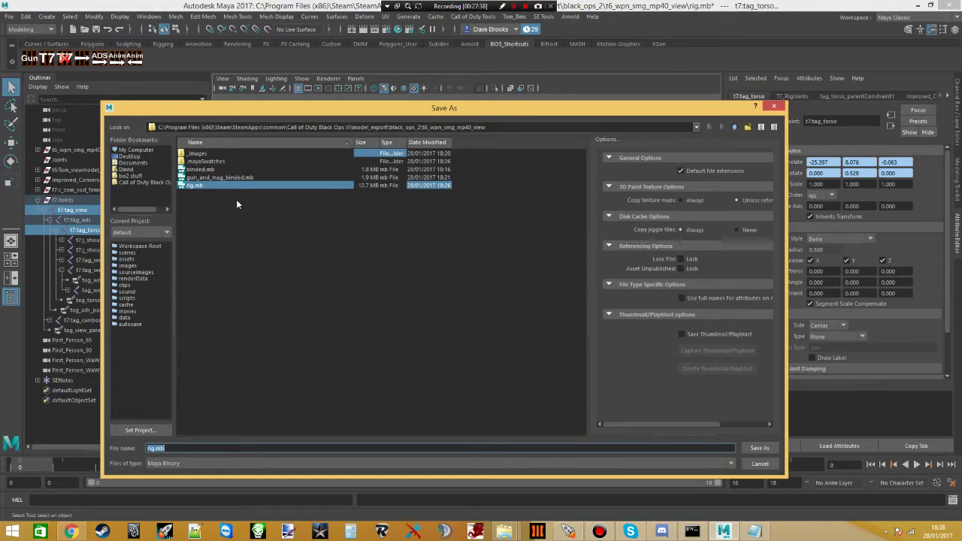
left_click(226, 218)
left_click_drag(404, 126, 478, 127)
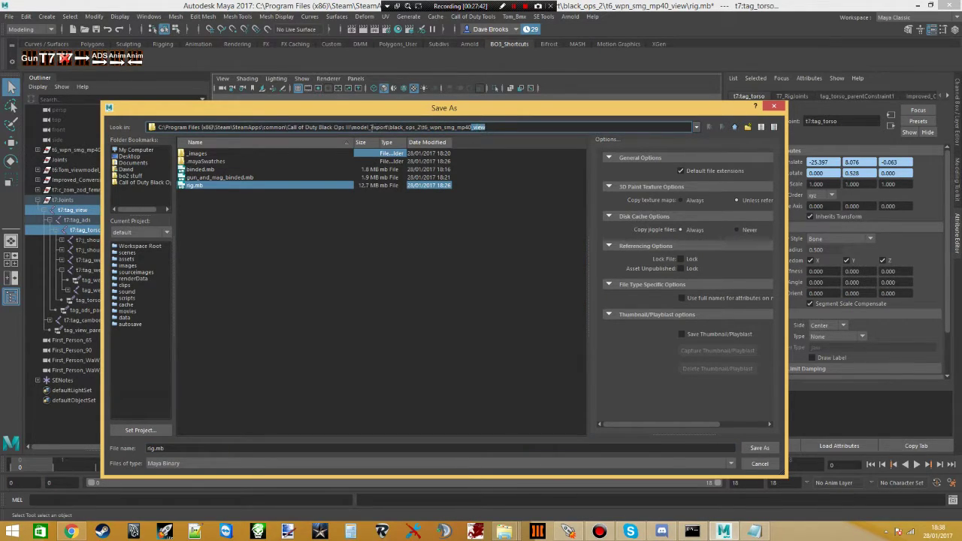
double_click(396, 127)
double_click(448, 126)
left_click(311, 244)
right_click(311, 240)
left_click(326, 257)
type("anims")
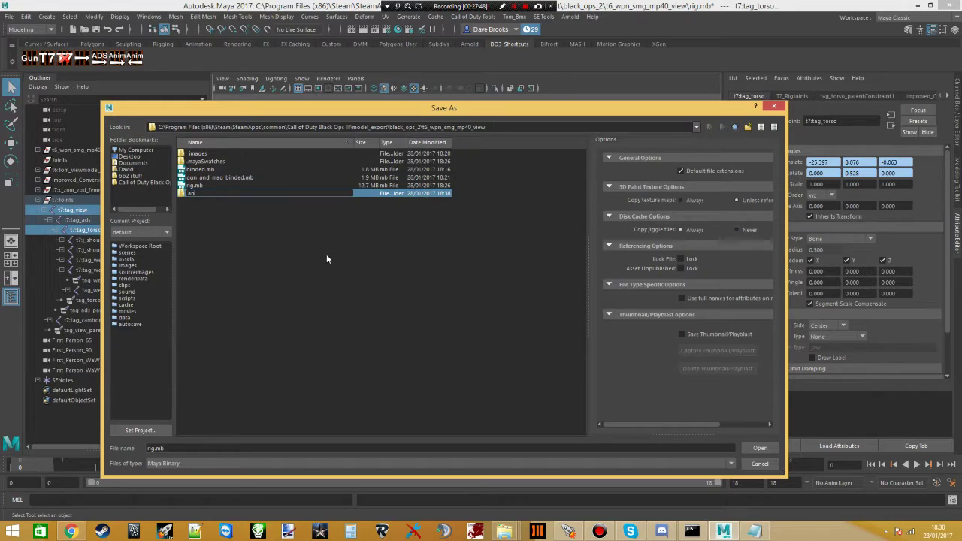
key("Return")
key("Return")
- Copy the ads_down SEAnim's file name from the mp40 search results and save the scene as viewmodel_mp40_t6_ads_down.mb, accepting the student version notice
left_click(164, 447)
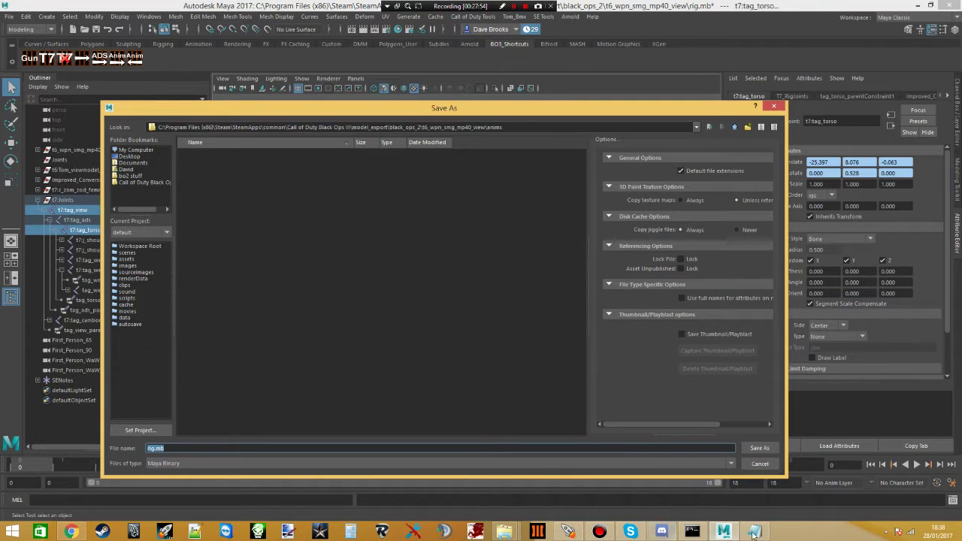
left_click(505, 532)
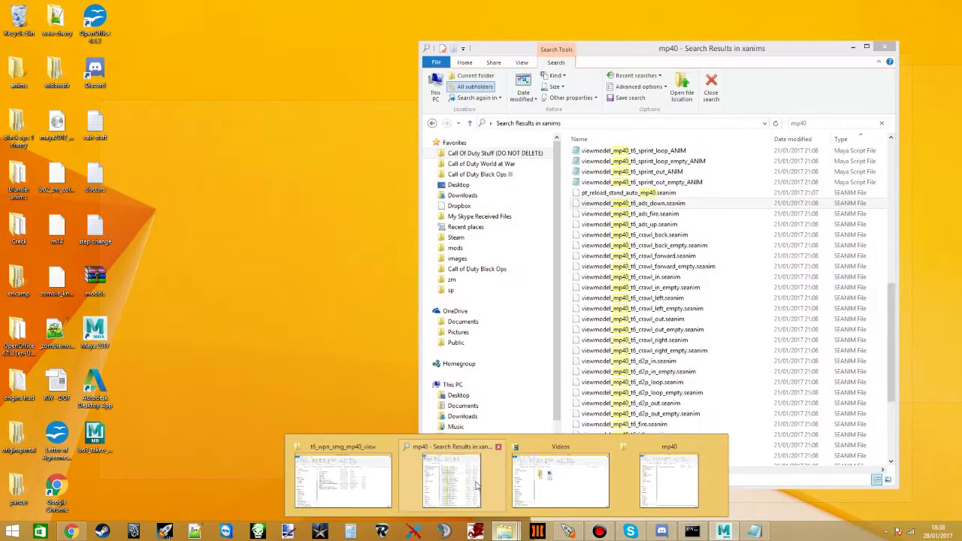
left_click(450, 481)
right_click(630, 204)
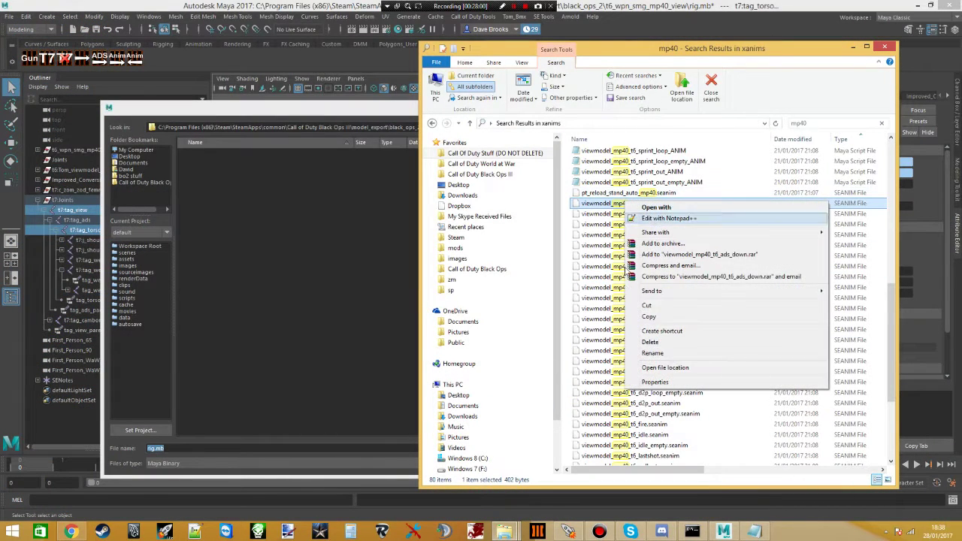
left_click(639, 354)
left_click(407, 345)
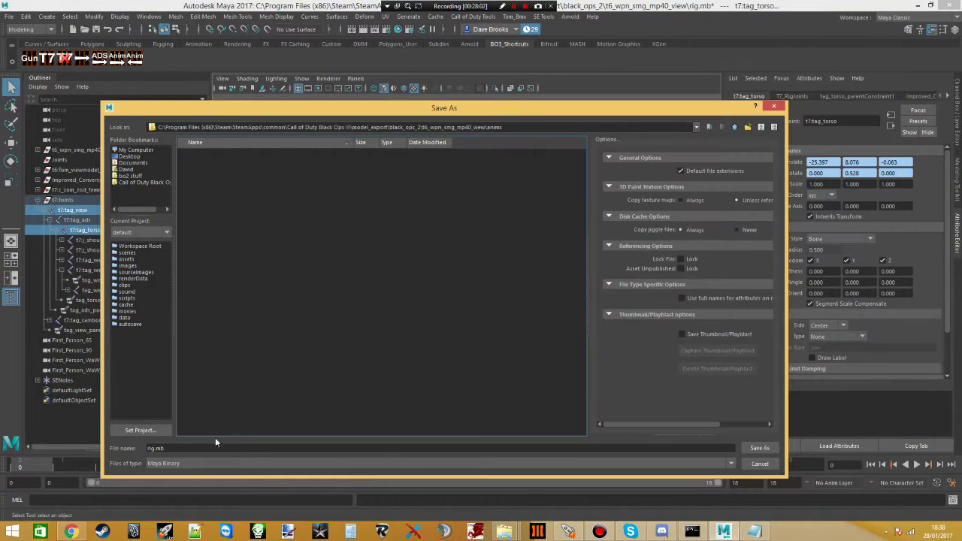
left_click(746, 449)
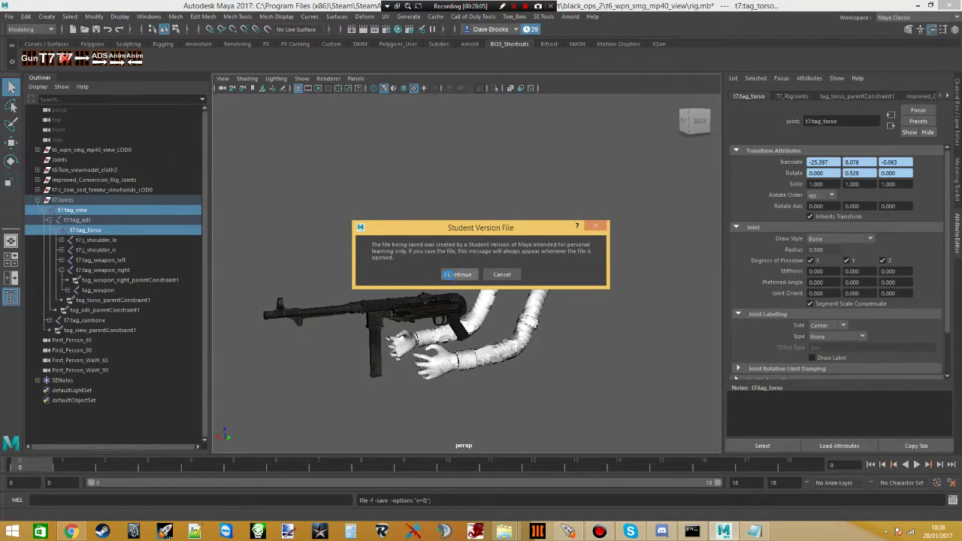
left_click(458, 274)
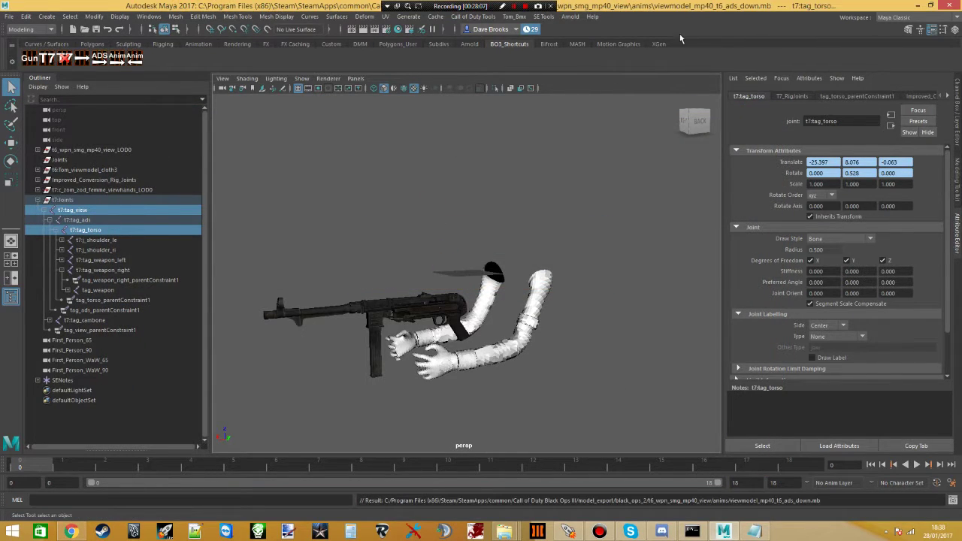
- Widen the Outliner and save the ads_down scene again, clearing the joint selection
left_click_drag(760, 9, 721, 4)
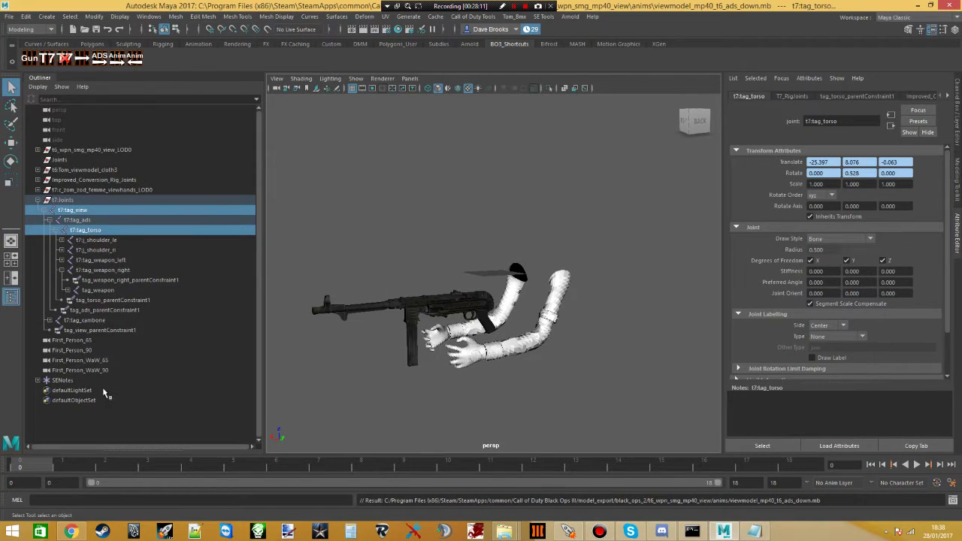
left_click(9, 15)
left_click(40, 49)
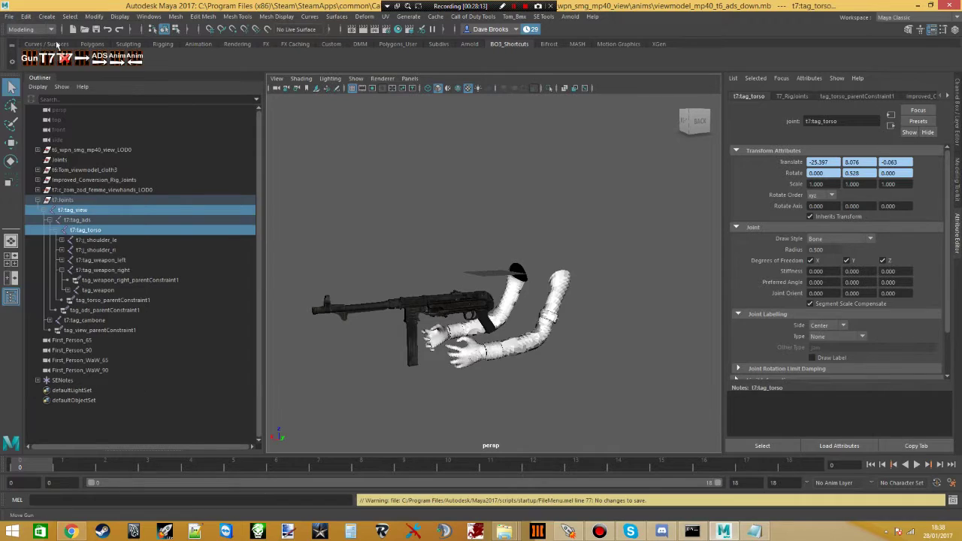
left_click(376, 240)
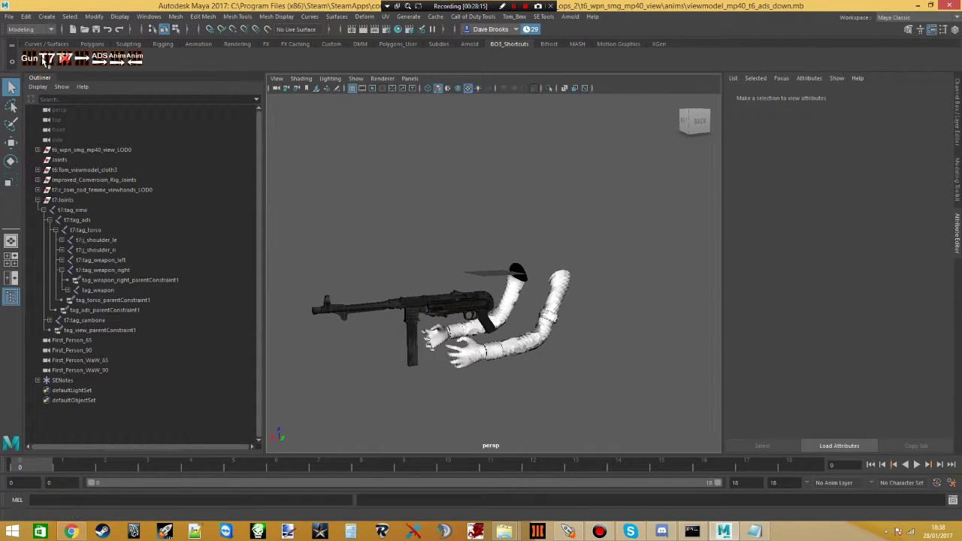
- Open the recent rig.mb scene from t6_wpn_smg_mp40_view, accepting the student version notice
left_click(10, 17)
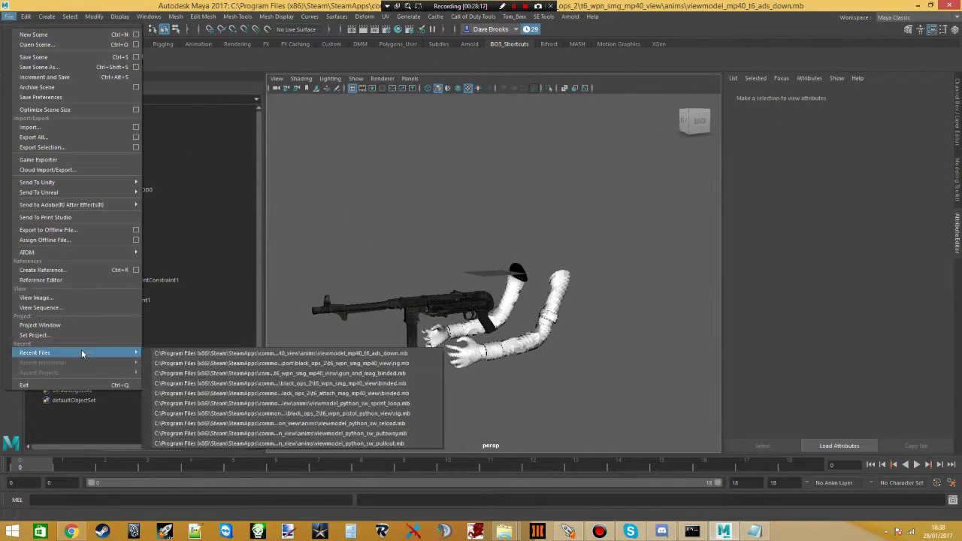
left_click(193, 363)
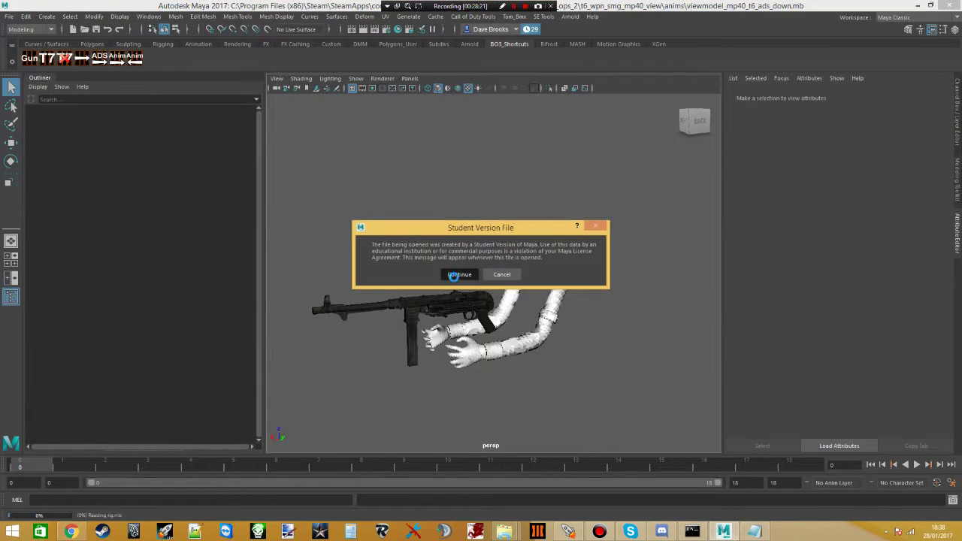
left_click(456, 275)
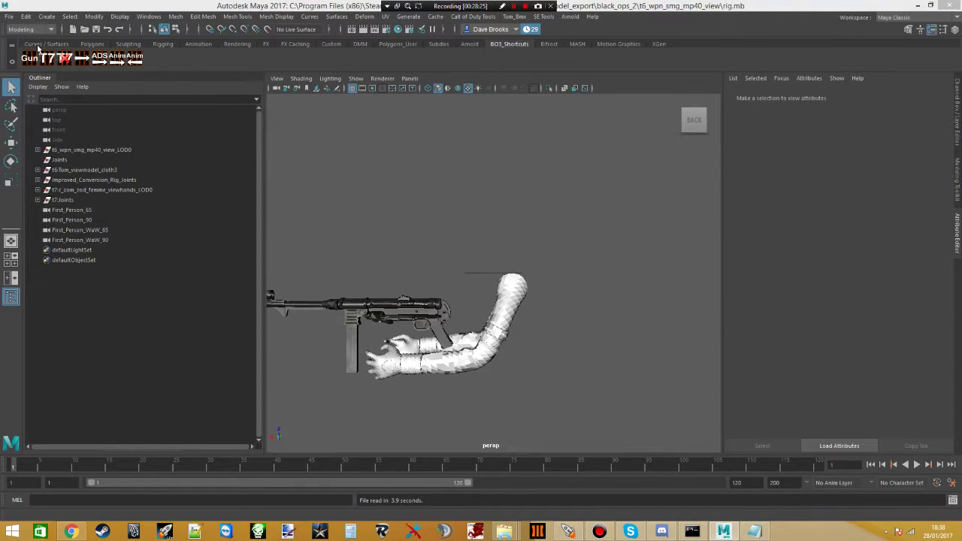
- Reopen the recently saved viewmodel_mp40_t6_ads_down.mb scene and play its animation to check it
left_click(9, 17)
mouse_move(113, 352)
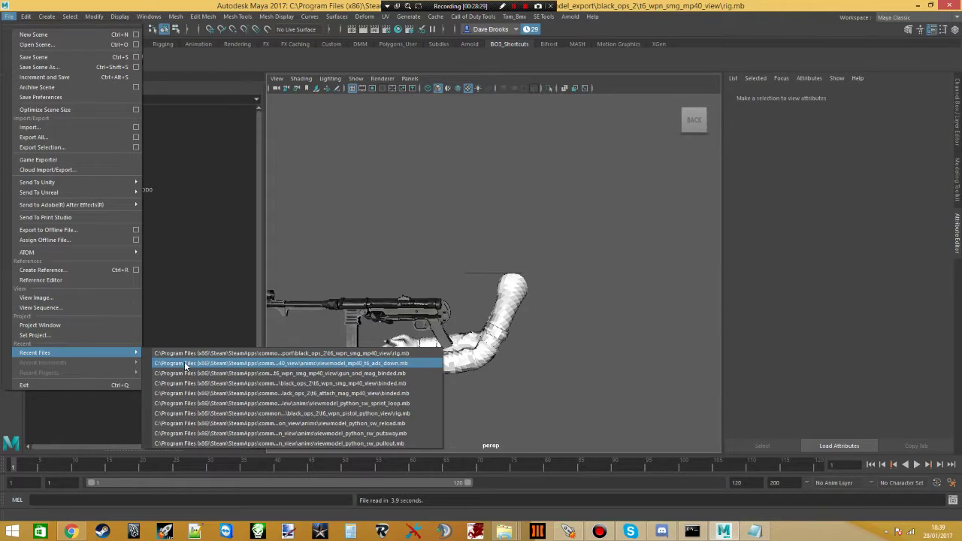
left_click(185, 364)
left_click(453, 275)
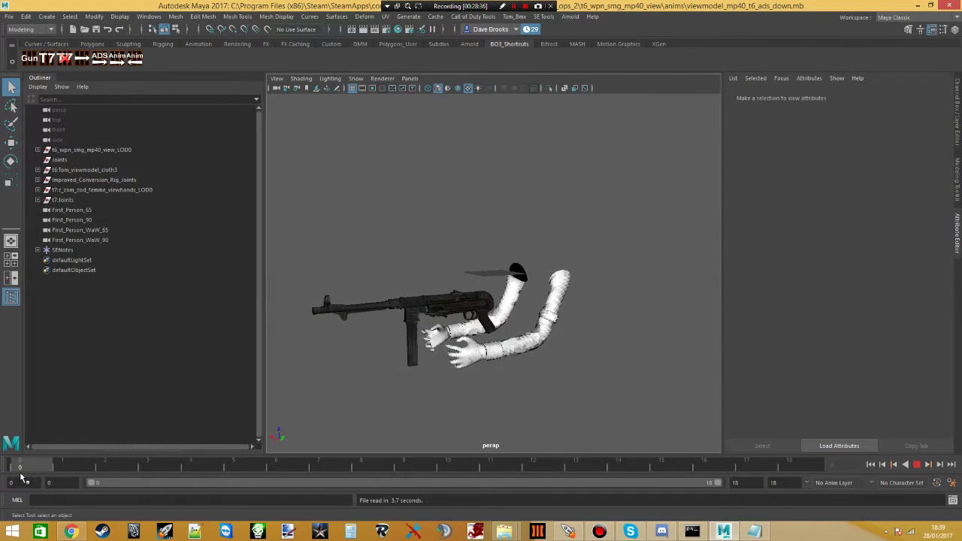
- Return to the clean rig.mb scene from the recent files for the next animation
left_click(9, 17)
mouse_move(34, 353)
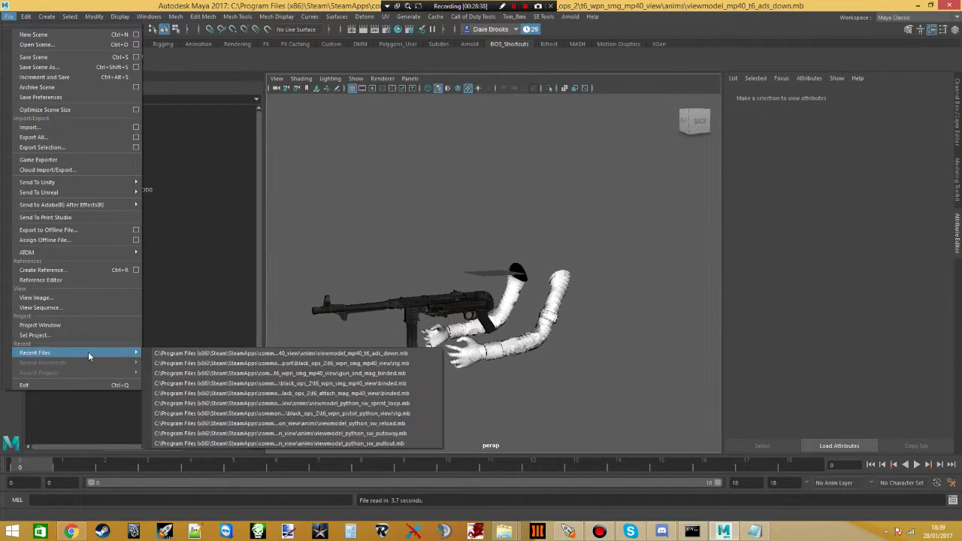
left_click(89, 359)
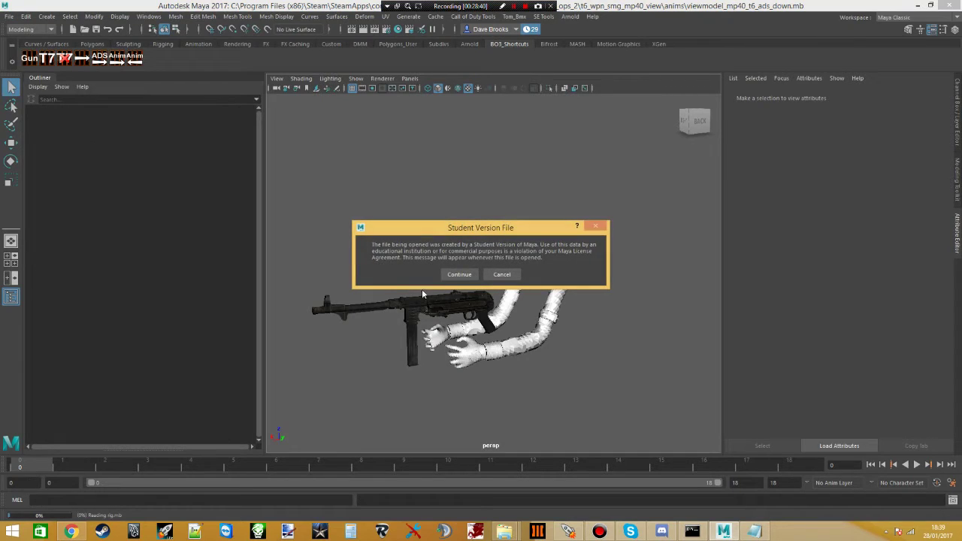
left_click(460, 274)
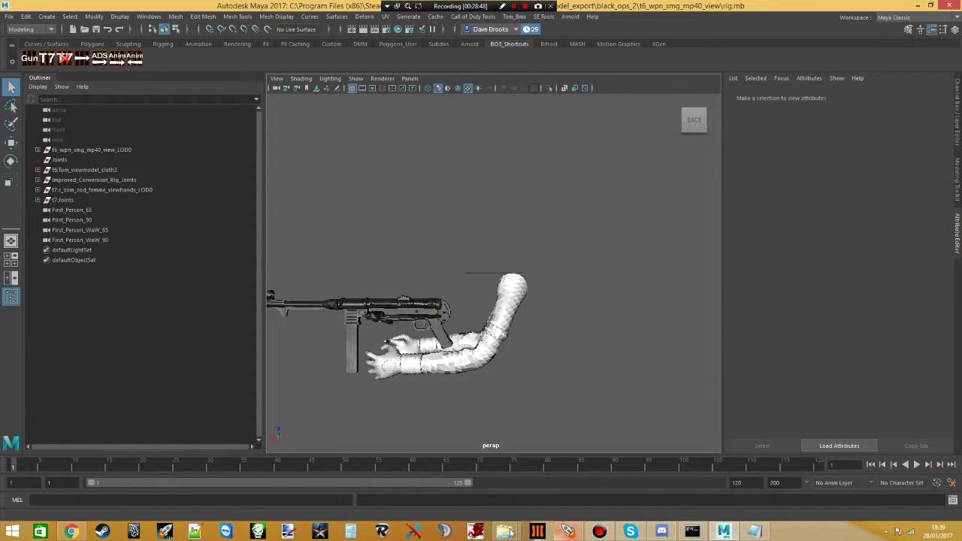
- Copy the name of viewmodel_mp40_t6_ads_up.seanim from the mp40 search results in File Explorer and return to Maya
mouse_move(504, 531)
left_click(489, 482)
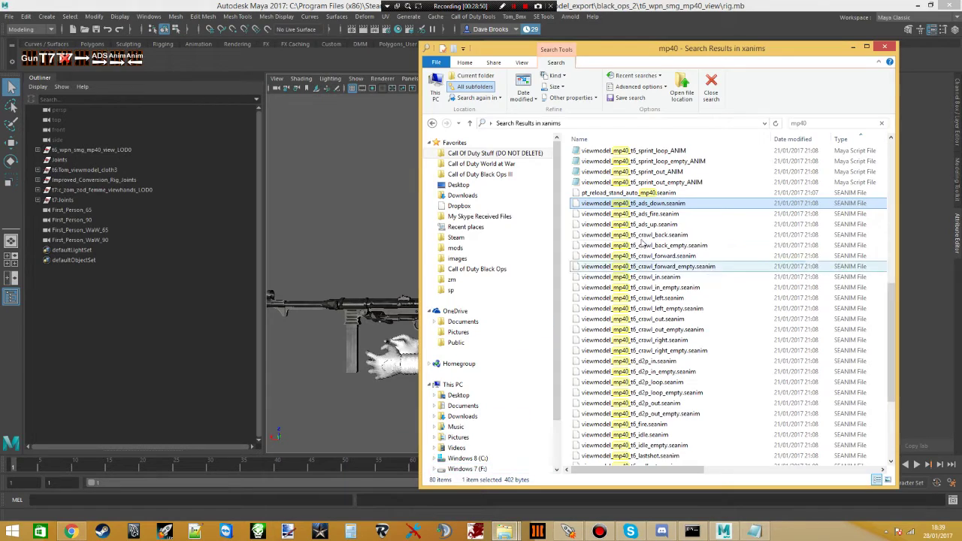
right_click(641, 226)
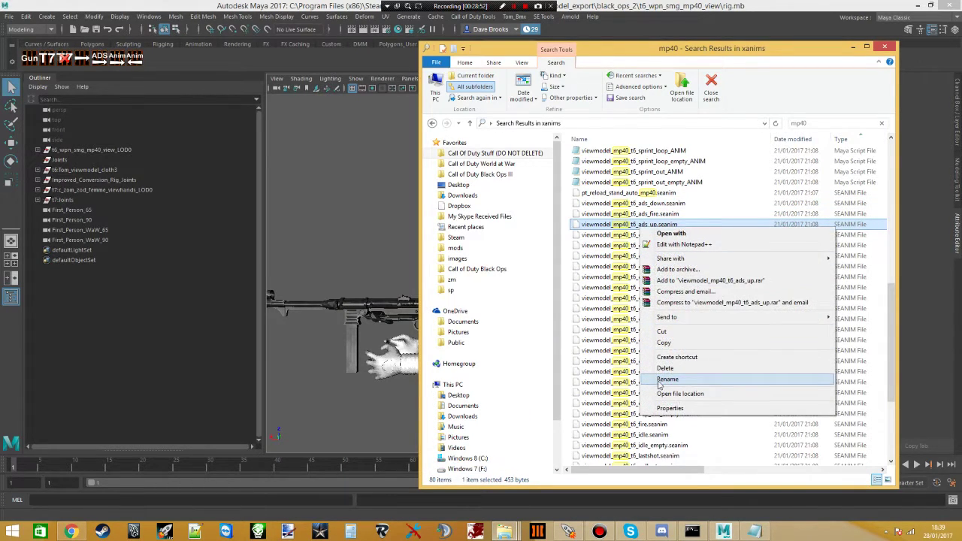
left_click(664, 382)
key("ctrl+c")
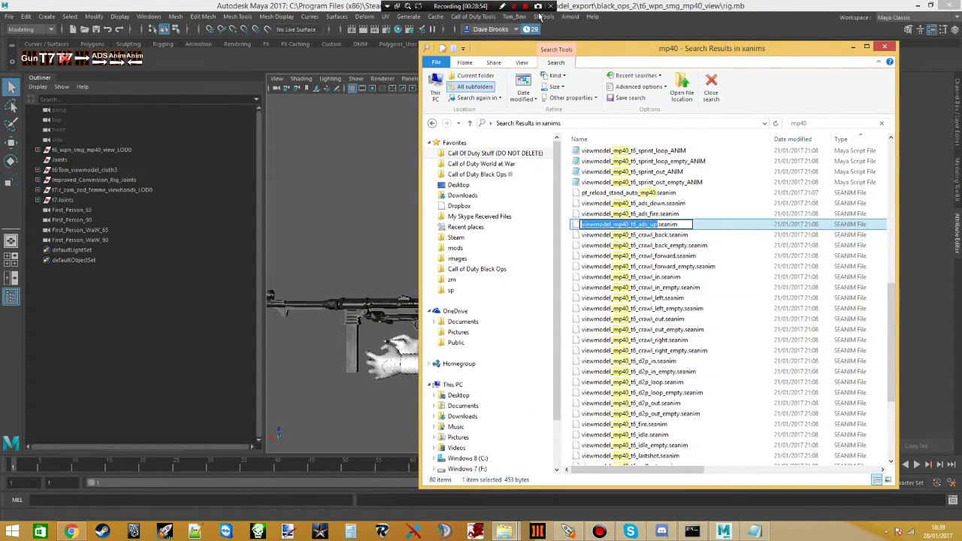
left_click(654, 13)
- Import viewmodel_mp40_t6_ads_up.seanim from bo2 stuff\exported_files\black_ops_2\Origins\xanims with SE Tools and play it back
left_click(543, 17)
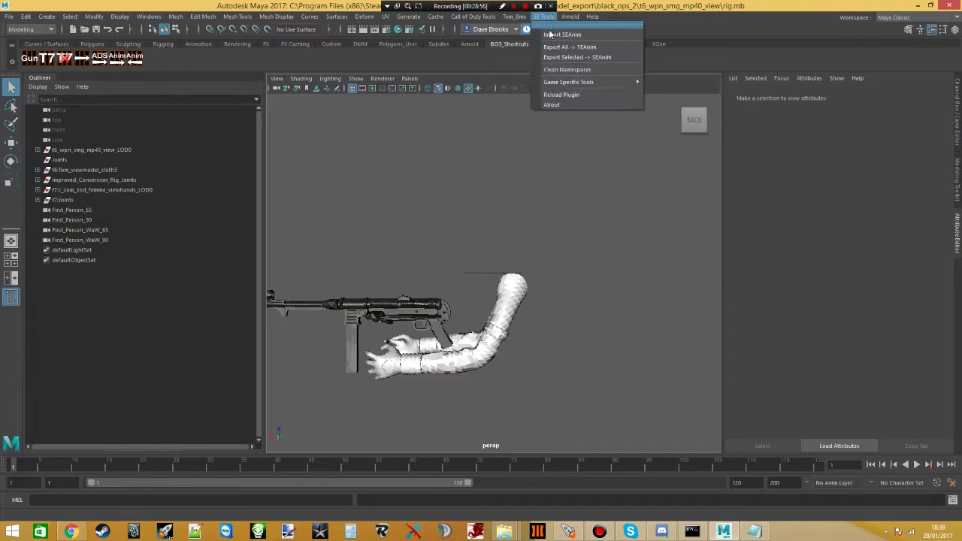
left_click(565, 32)
left_click(131, 176)
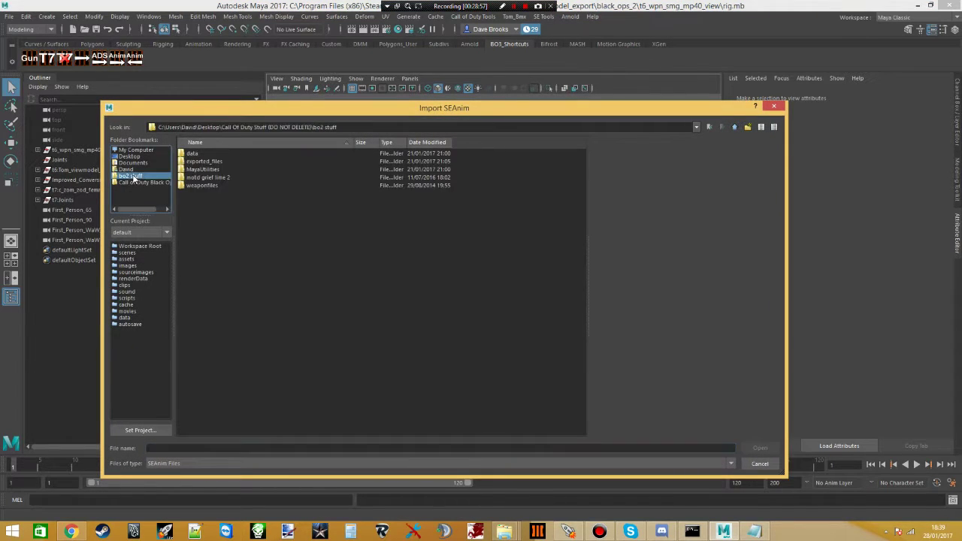
double_click(221, 162)
double_click(211, 154)
double_click(207, 160)
left_click(201, 154)
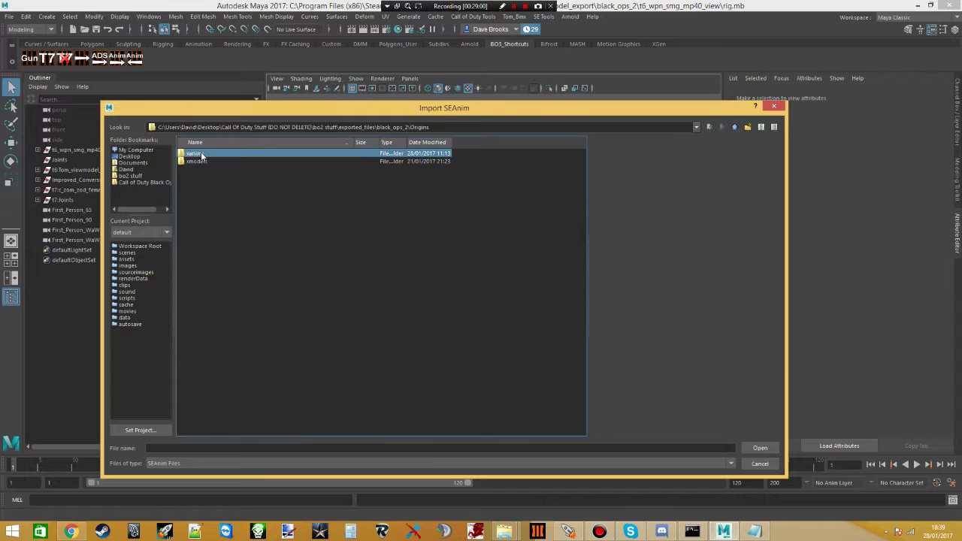
double_click(201, 154)
key("ctrl+v")
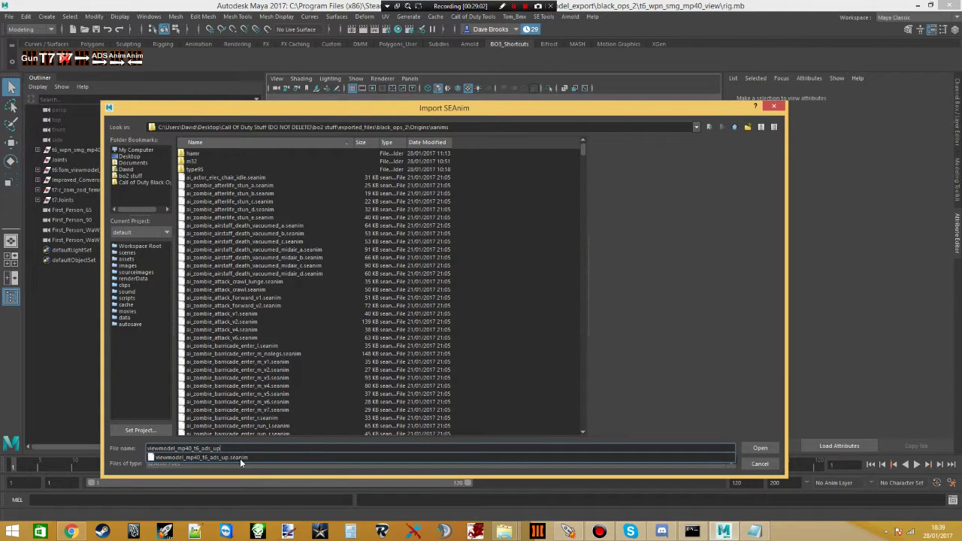
left_click(239, 456)
left_click(745, 448)
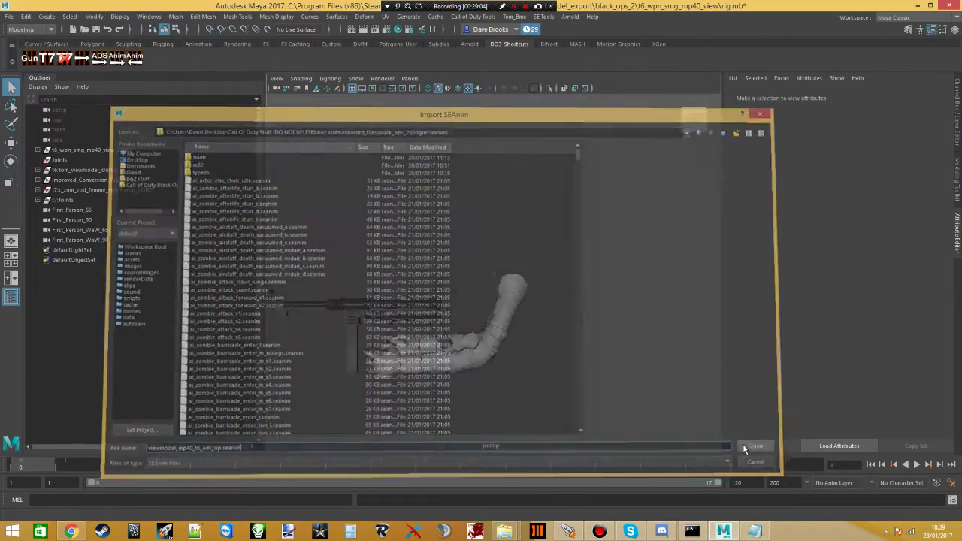
key("alt+v")
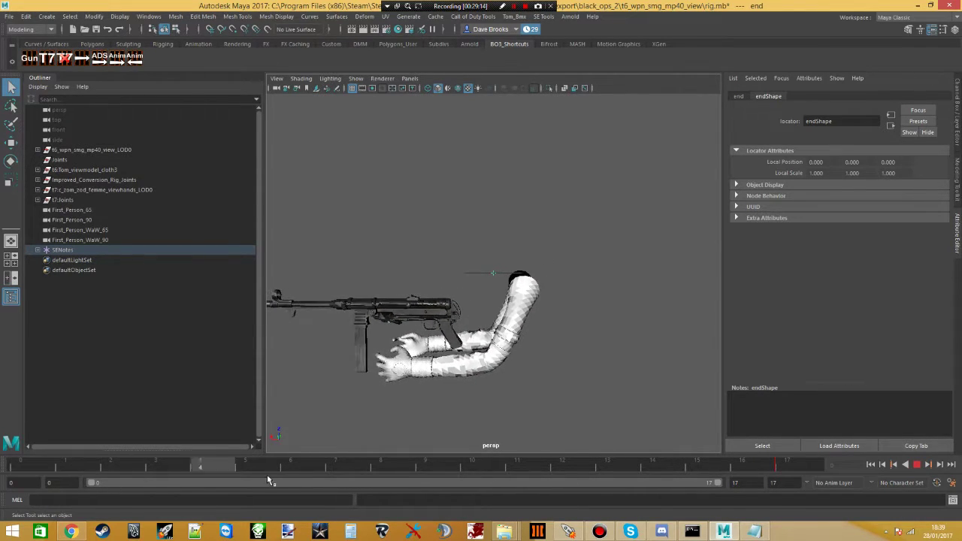
key("Escape")
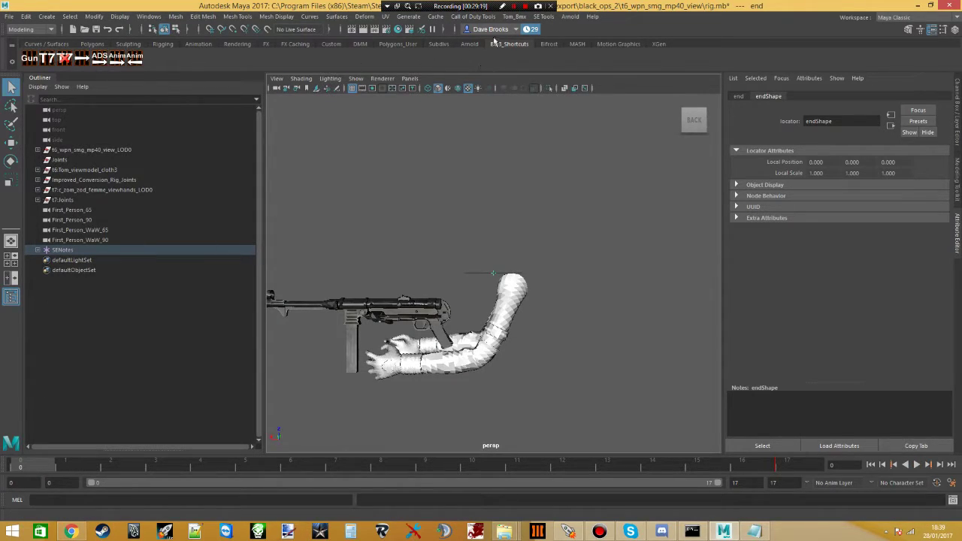
- Open the XAnim export window for the ads_up animation and set the end frame to 17
left_click(528, 16)
mouse_move(481, 17)
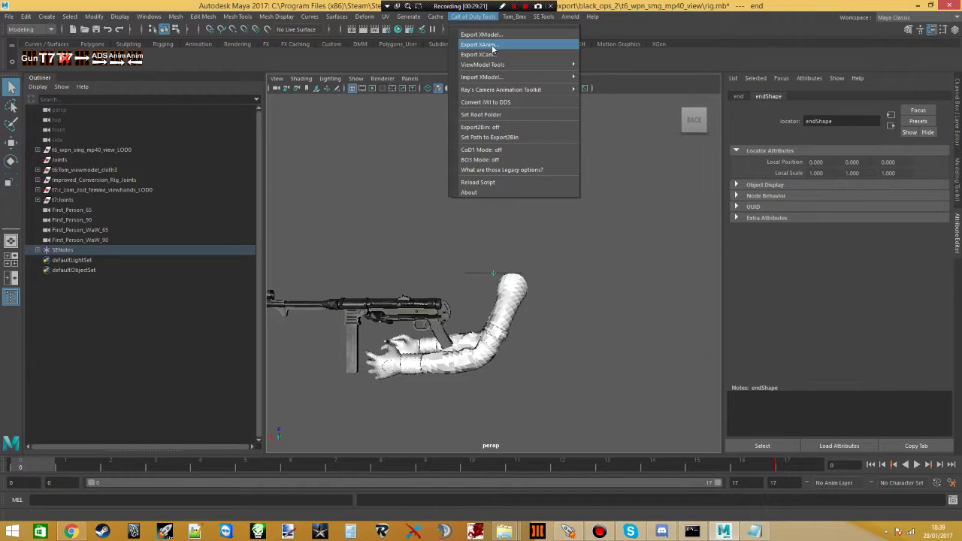
left_click(492, 42)
left_click(384, 211)
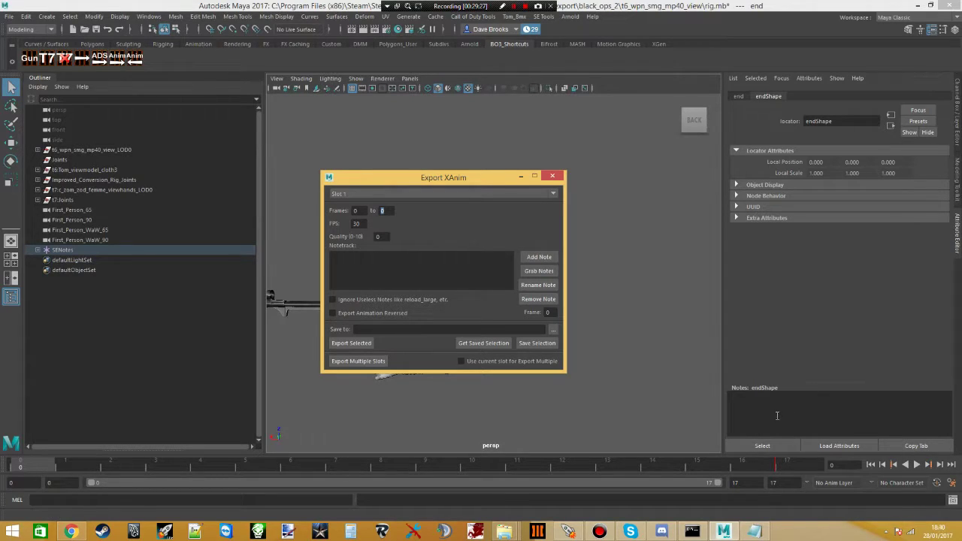
type("17")
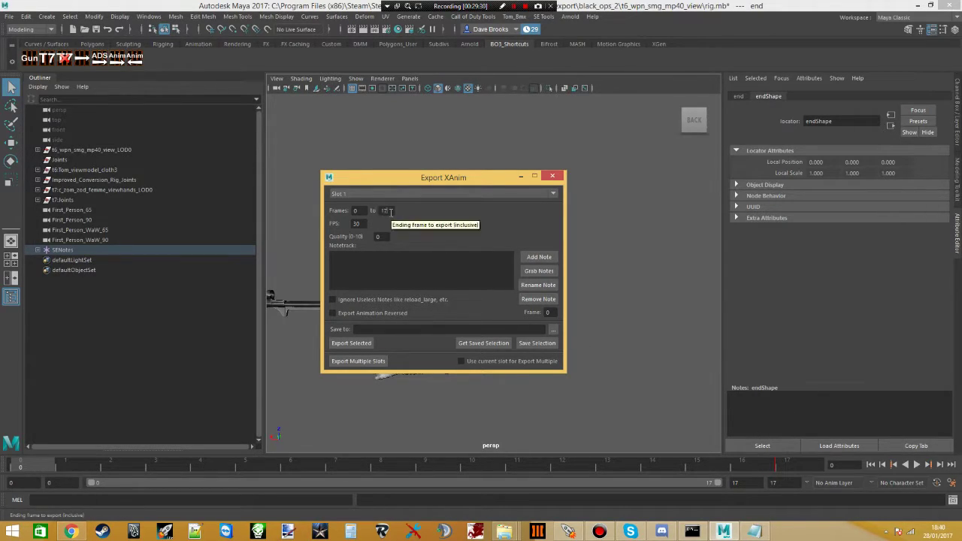
- Grab the notes from the scene and remove the "end" note from the export notetrack
left_click(535, 272)
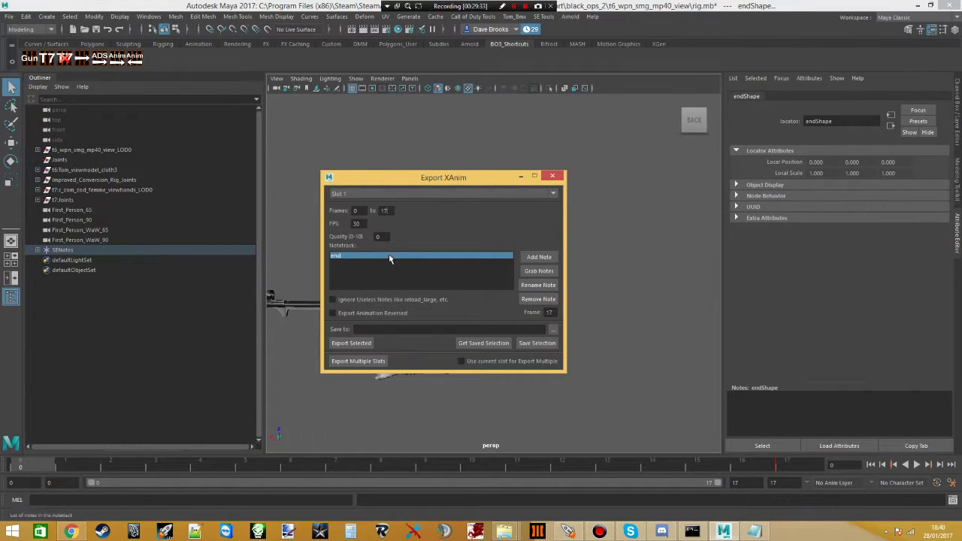
left_click(344, 257)
left_click(530, 300)
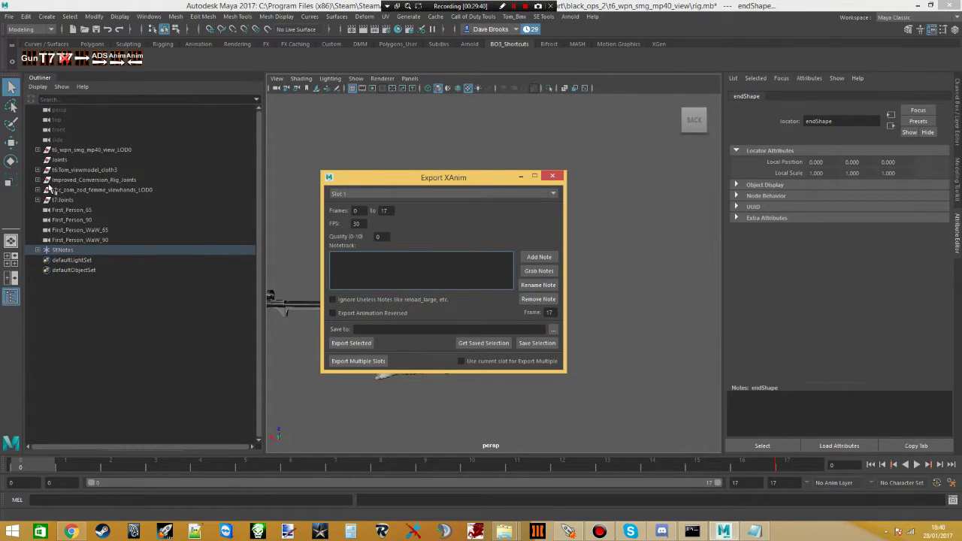
- Prepare the rig for ADS up and down export and expand t7:Joints down to t7:tag_torso to check the selected joints
left_click(101, 65)
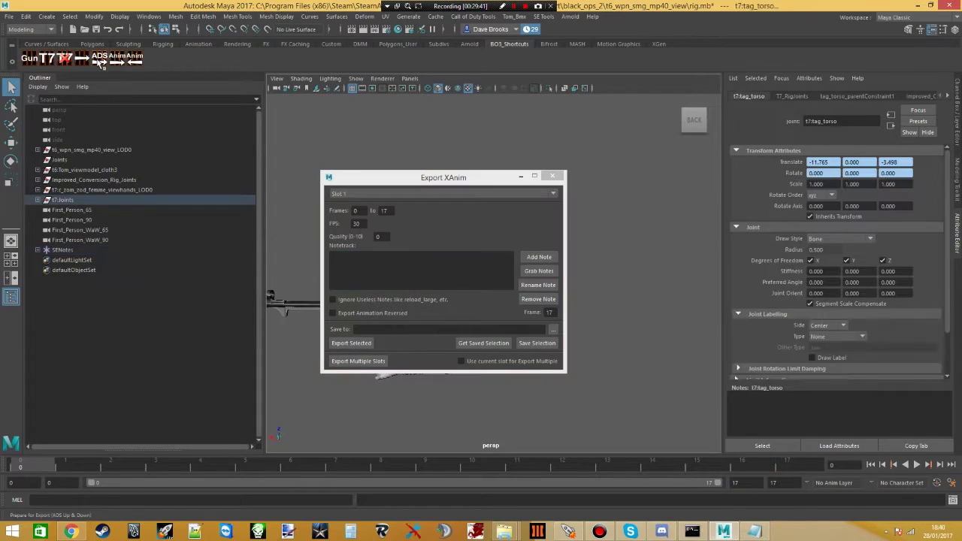
left_click(37, 201)
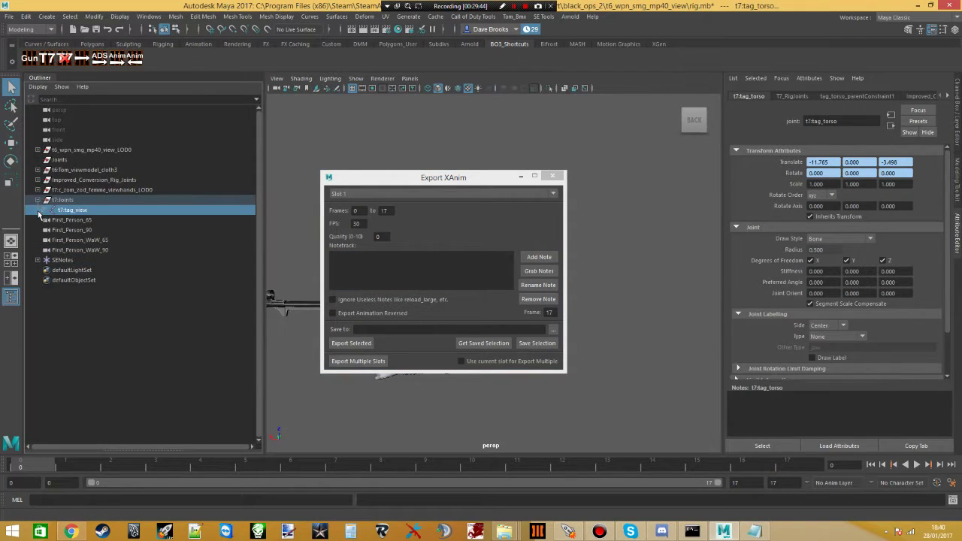
left_click(44, 211)
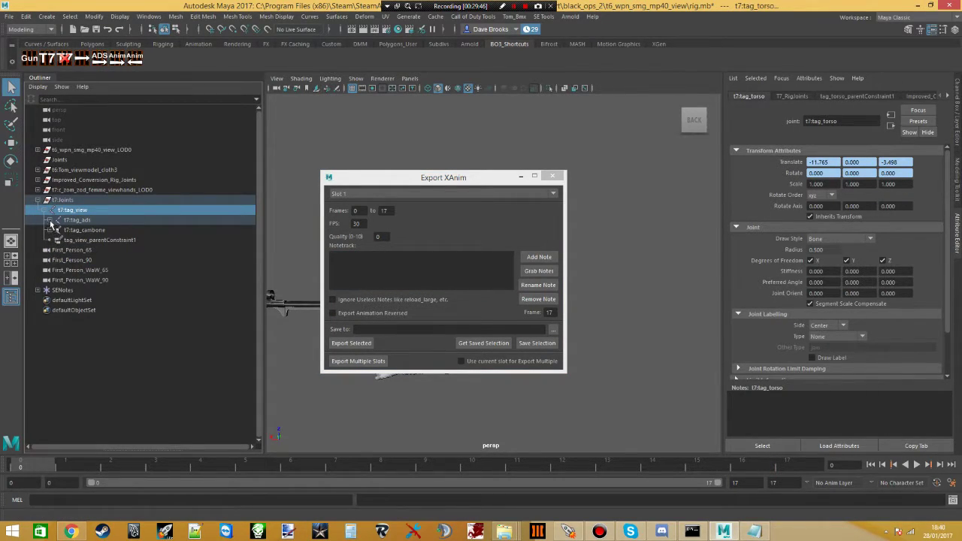
left_click(50, 221)
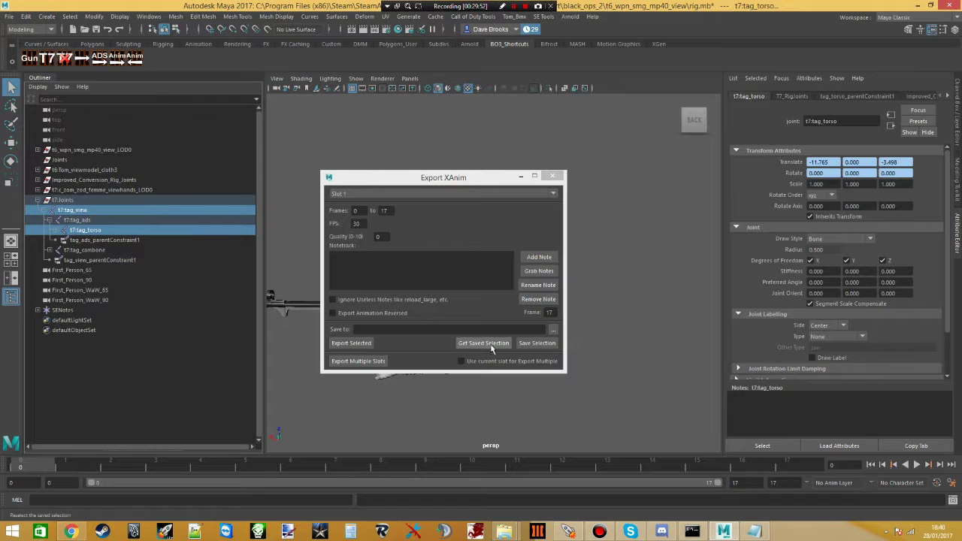
- Set the export destination to viewmodel_mp40_t6_ads_up in the xanim_export\black_ops_2\mp40 folder
left_click(552, 335)
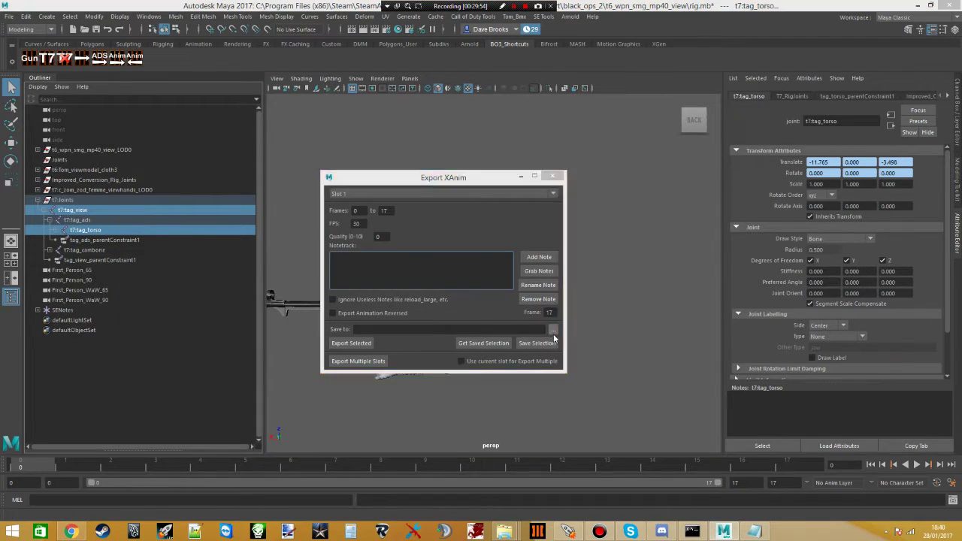
double_click(210, 162)
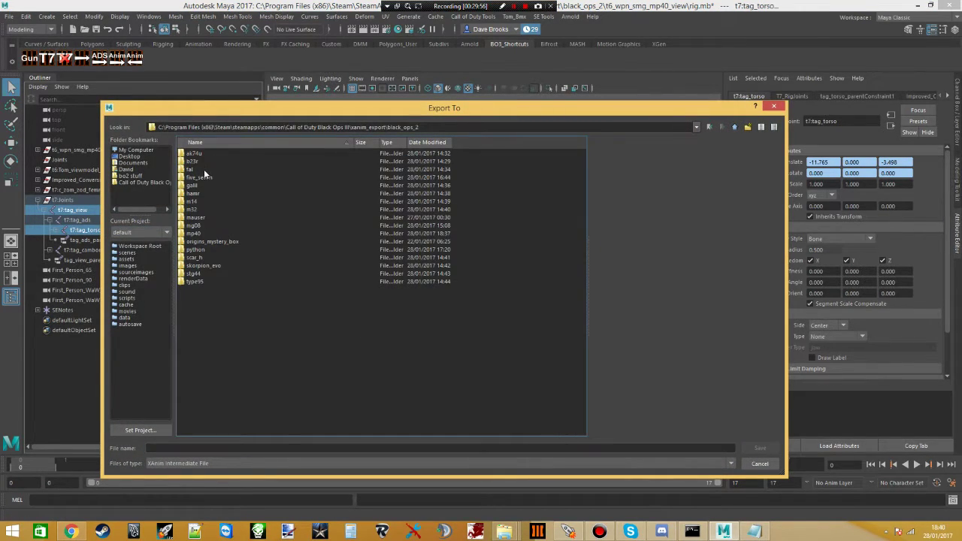
double_click(195, 233)
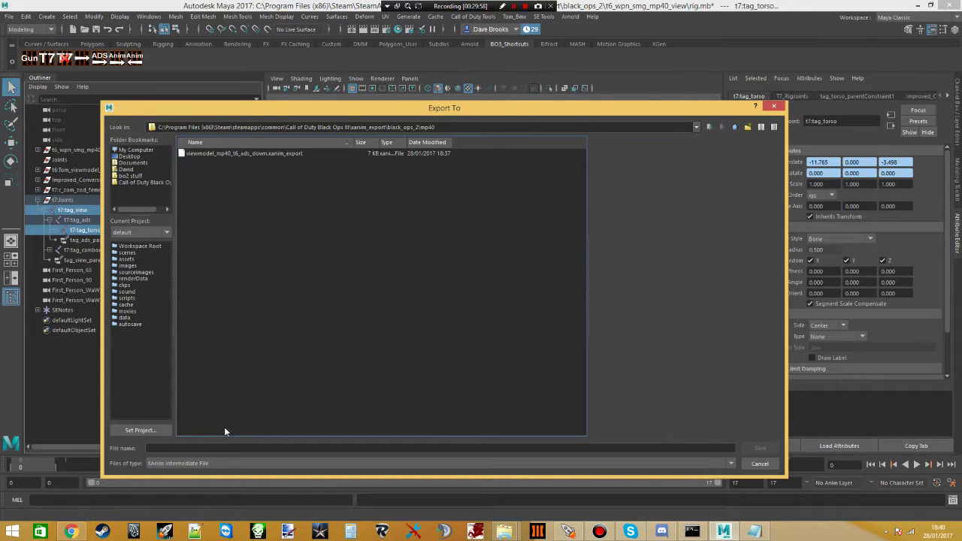
left_click(232, 448)
type("viewmodel_mp40_t6_ads_up")
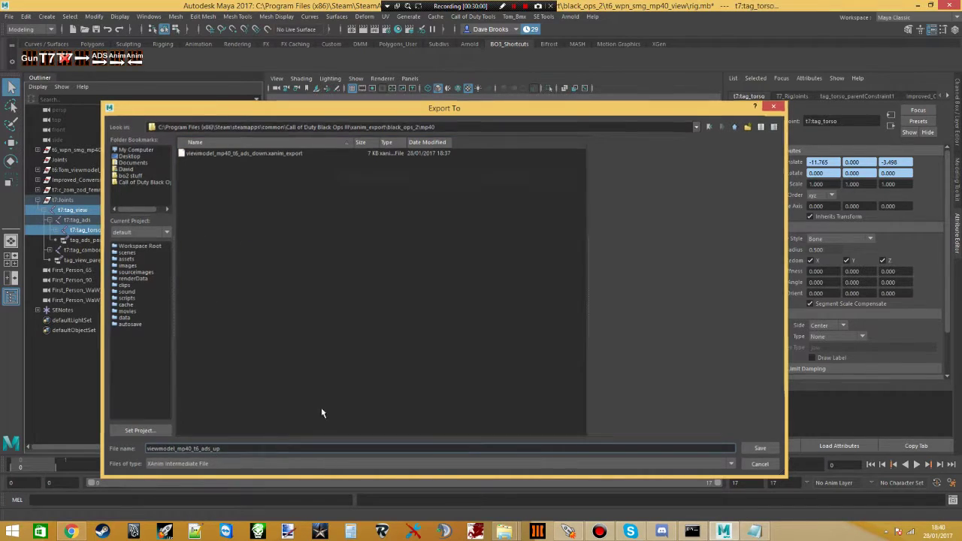
key("Return")
- Export the selected joints, store the selection in the slot and export again, declining to save changes to rig.mb each time
left_click(351, 342)
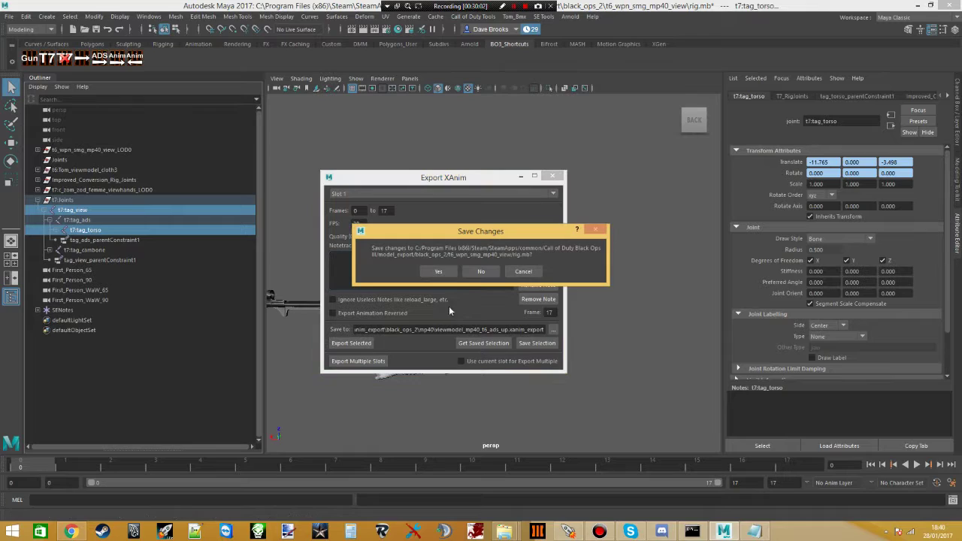
left_click(475, 273)
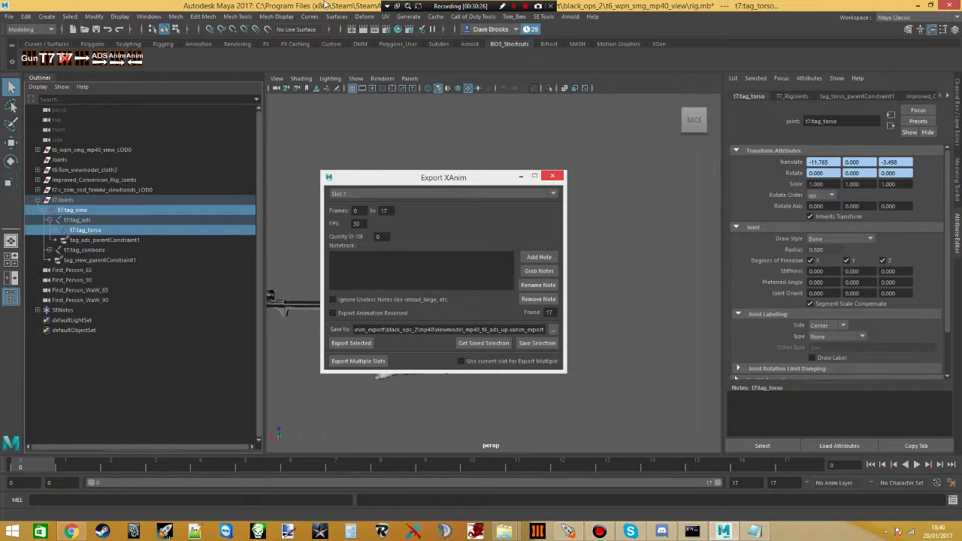
left_click(541, 342)
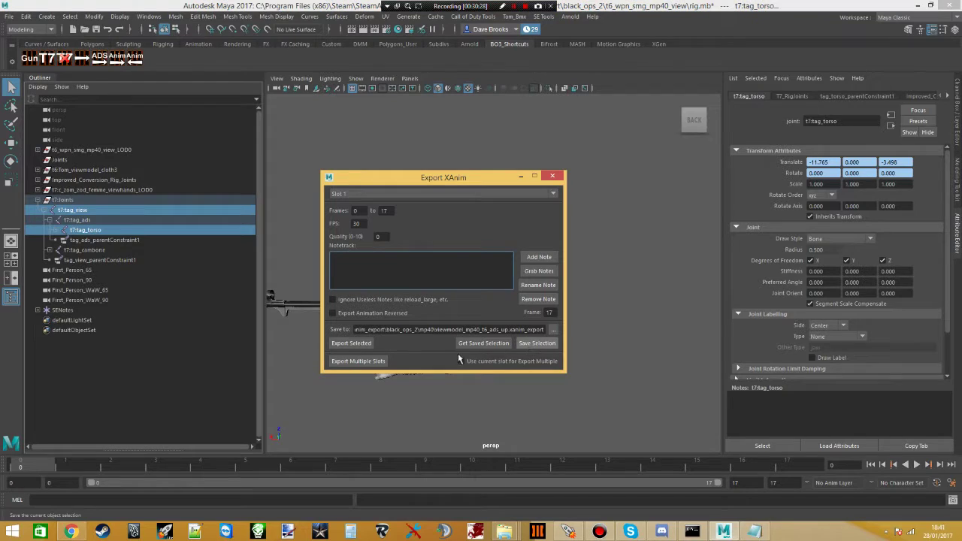
left_click(351, 343)
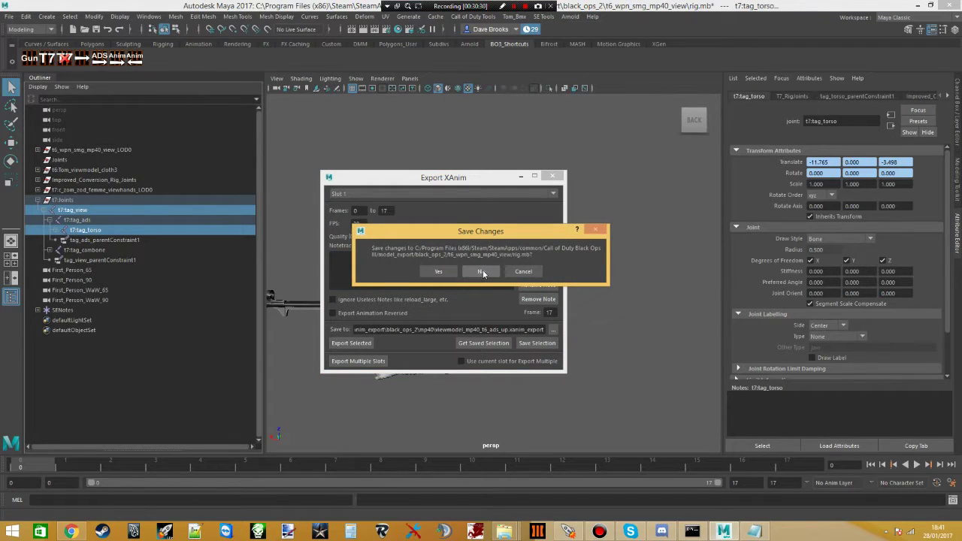
left_click(481, 271)
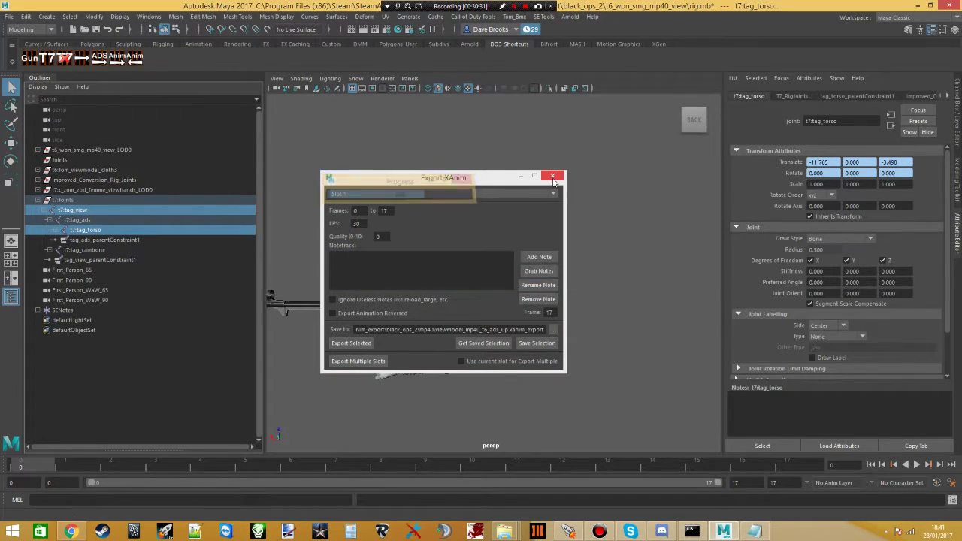
- Save the scene as viewmodel_mp40_t6_ads_up in the anims folder of t6_wpn_smg_mp40_view
left_click(6, 16)
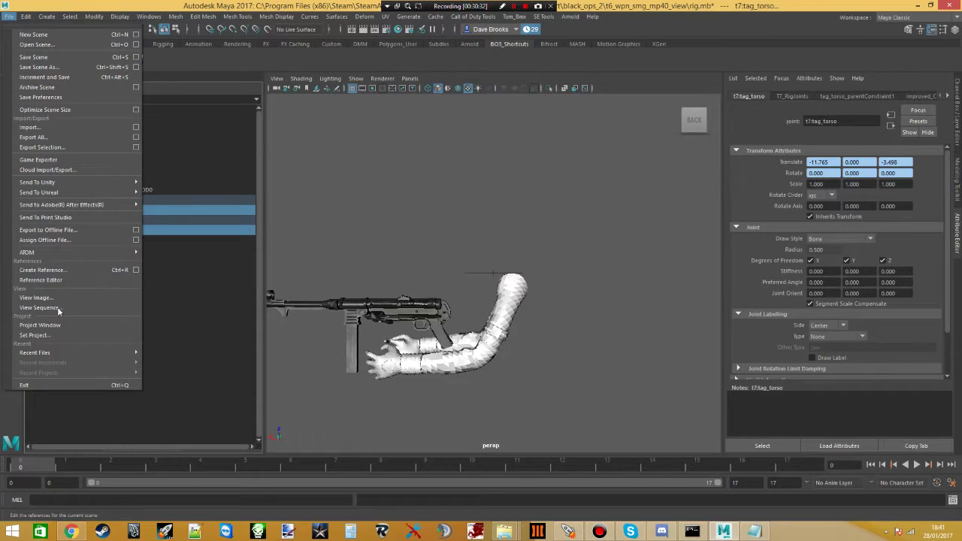
left_click(34, 66)
double_click(197, 170)
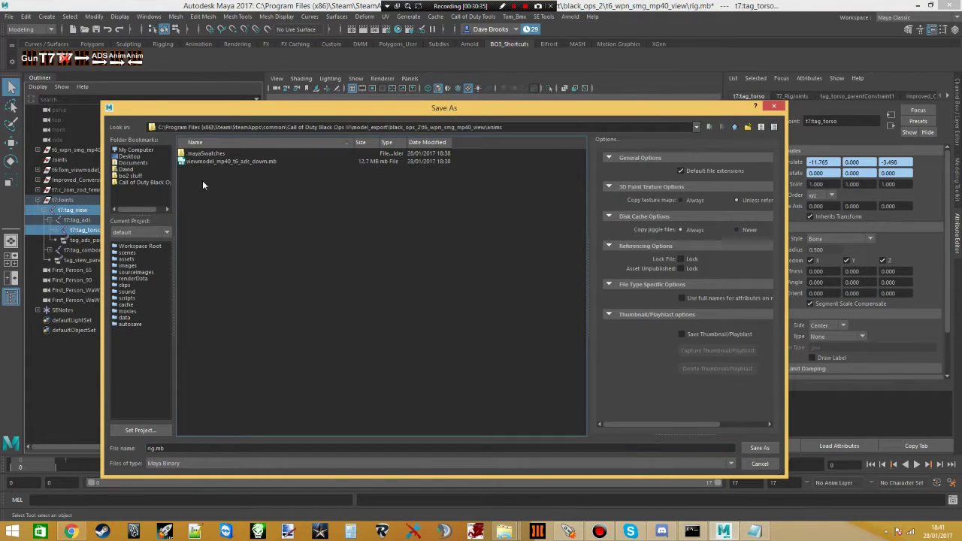
left_click(217, 447)
type("viewmodel_mp40_t6_ads_up")
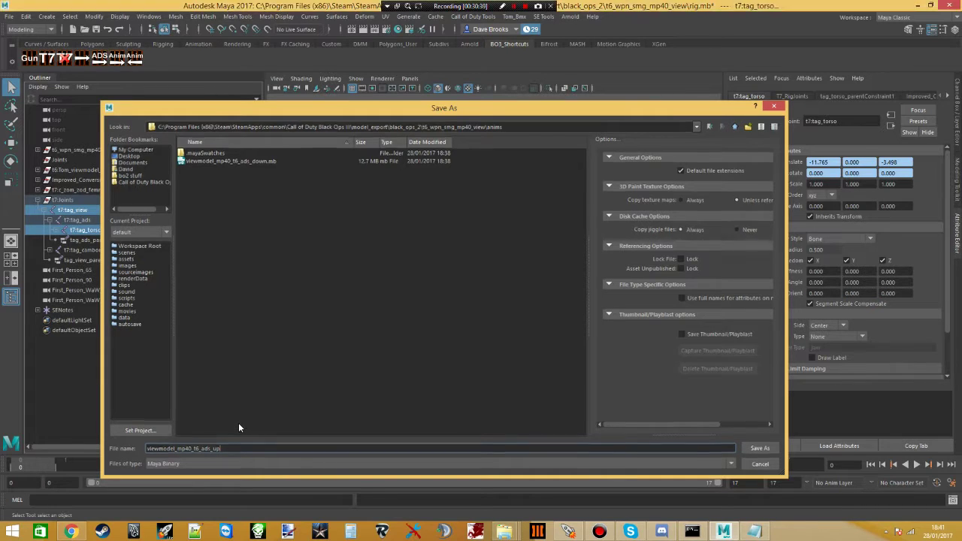
key("Return")
left_click(455, 273)
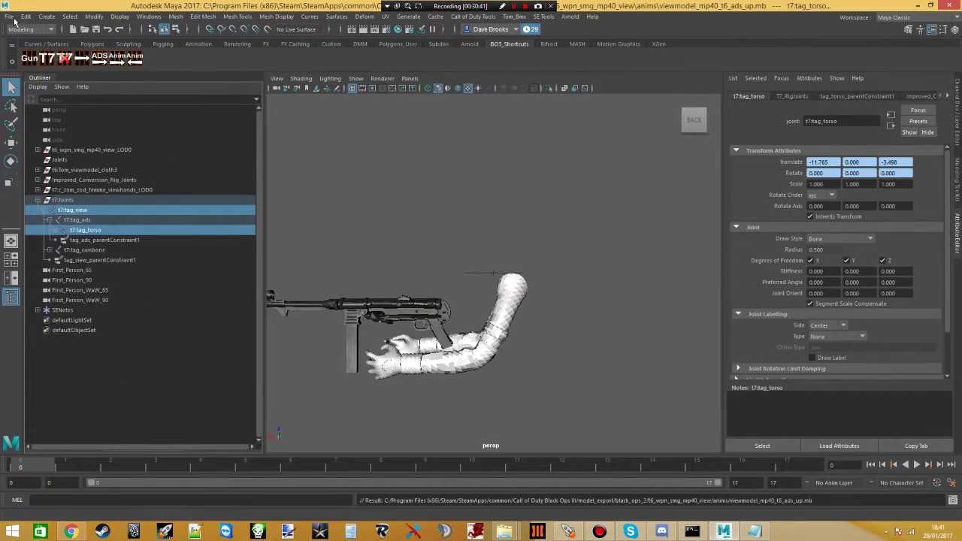
- Reopen the clean MP40 rig.mb scene from the recent files, accepting the student version notice
left_click(14, 19)
mouse_move(61, 352)
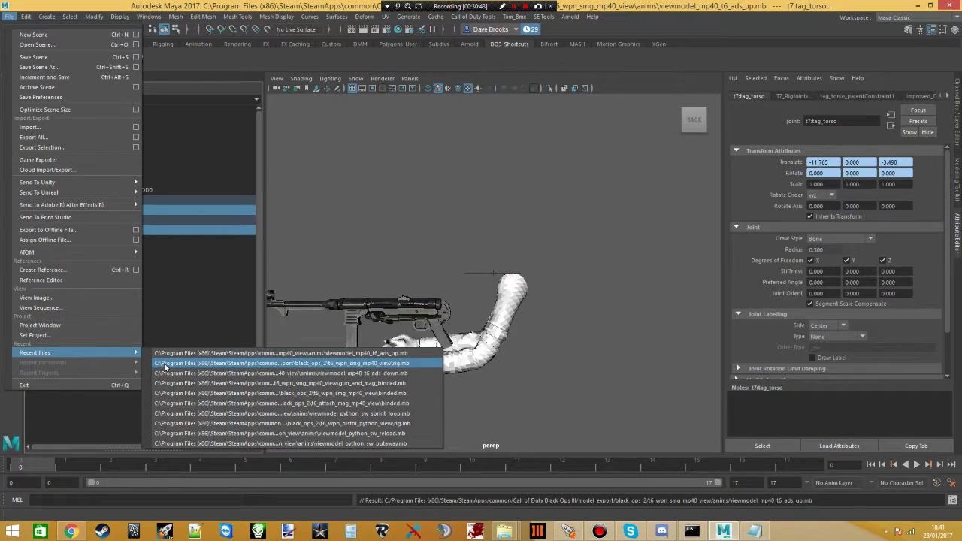
left_click(164, 367)
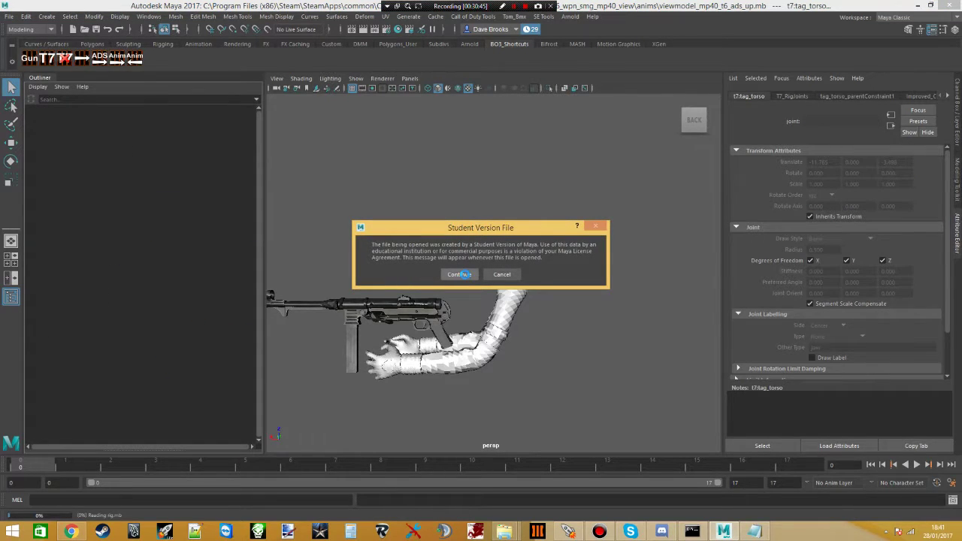
left_click(459, 274)
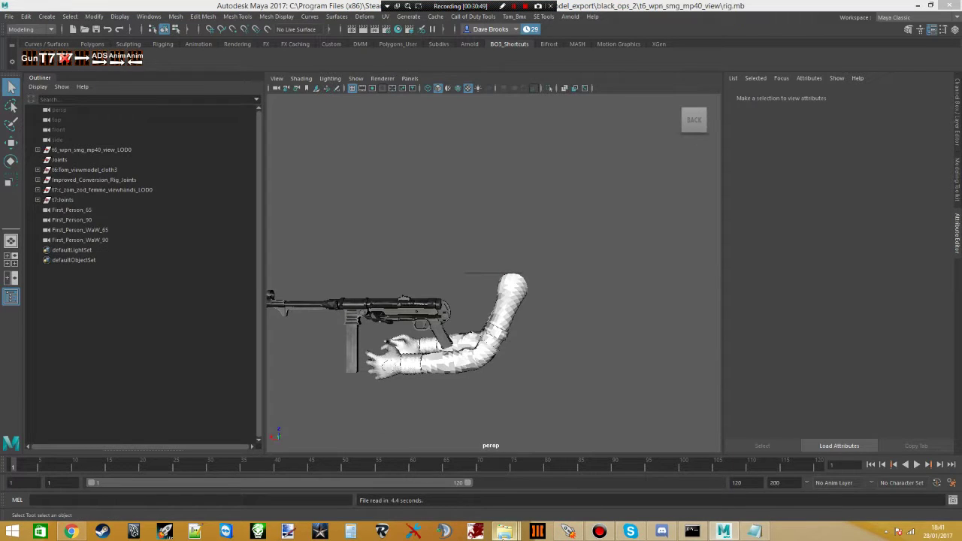
- Switch to the mp40 search results in File Explorer and look through the remaining viewmodel_mp40_t6 .seanim files
mouse_move(507, 536)
mouse_move(473, 481)
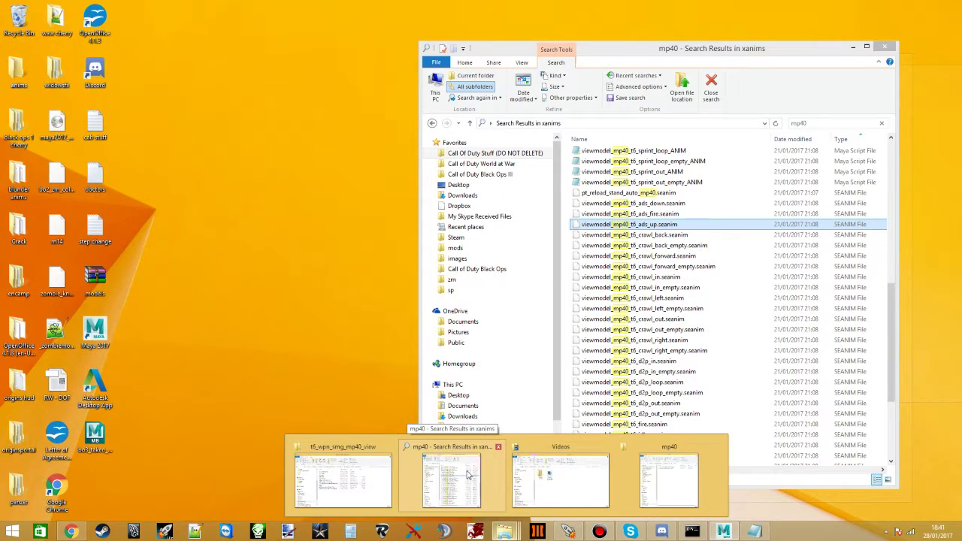
left_click(468, 475)
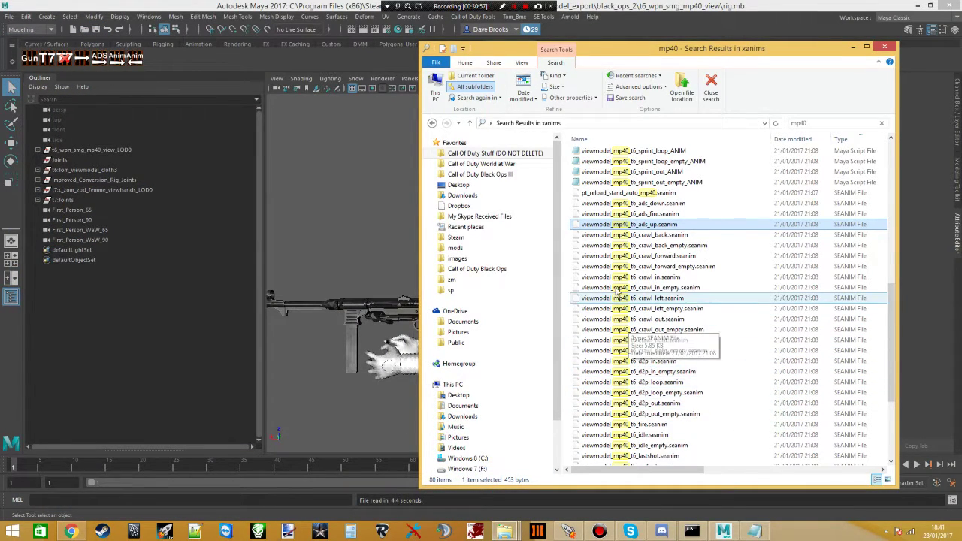
scroll(618, 258, "down", 5)
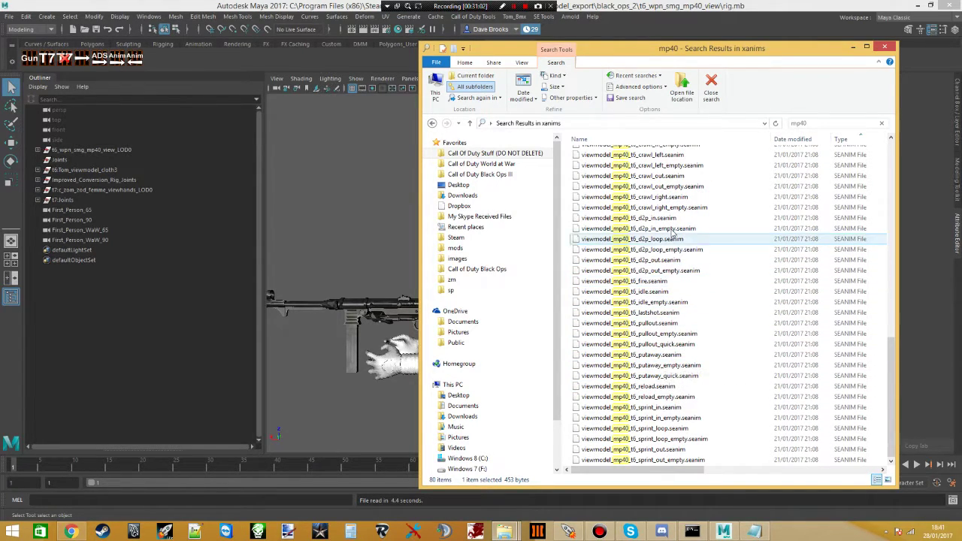
scroll(645, 361, "up", 3)
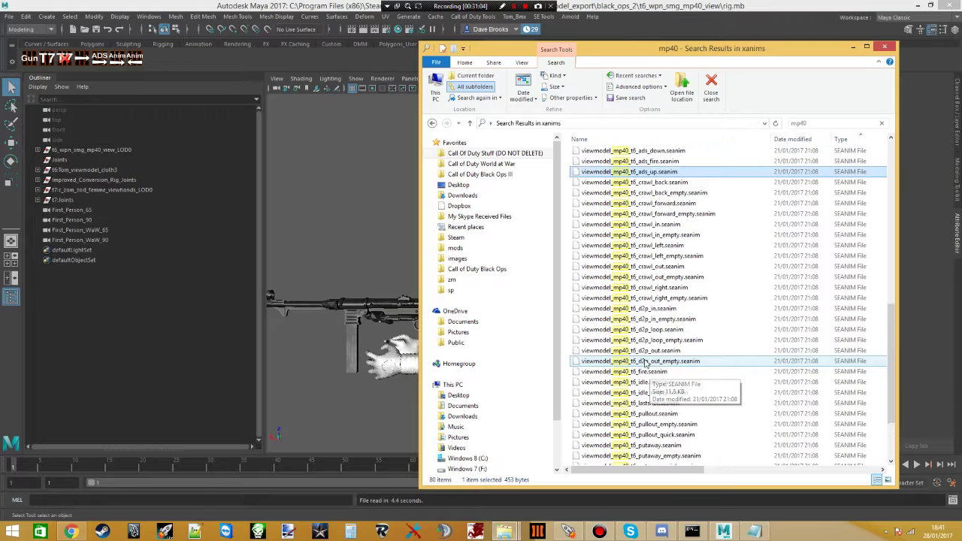
scroll(661, 297, "up", 1)
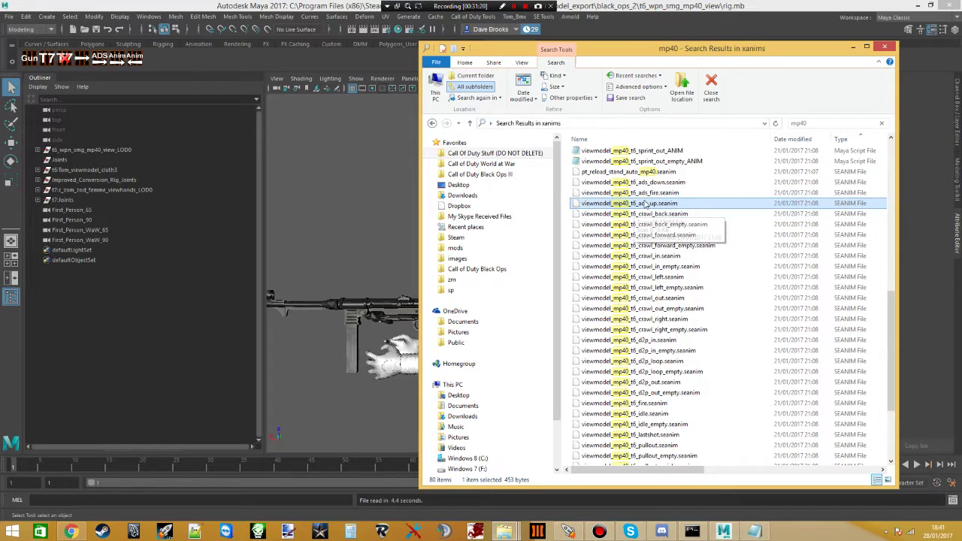
key("Up")
key("Up")
key("Down")
key("Down")
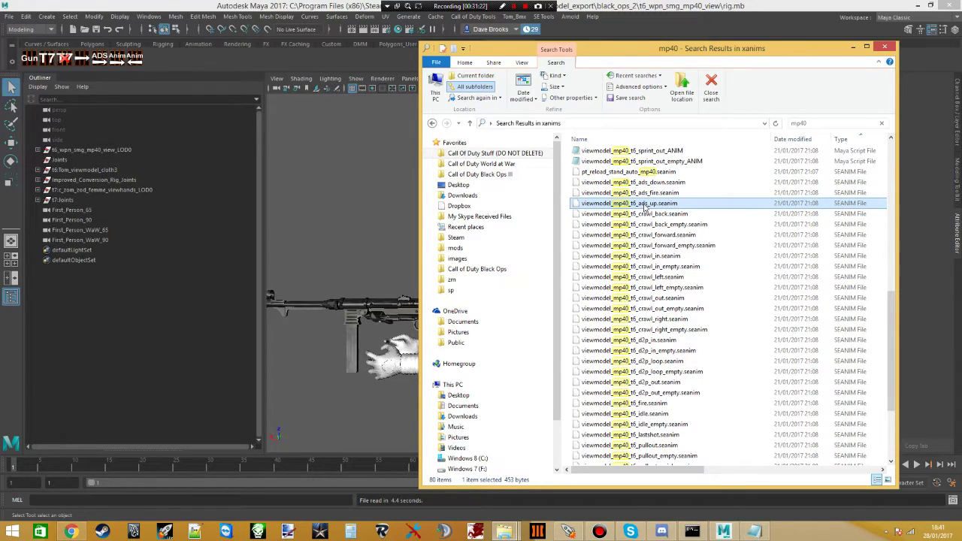
- Copy the name of viewmodel_mp40_t6_ads_fire.seanim without renaming the file
left_click(647, 193)
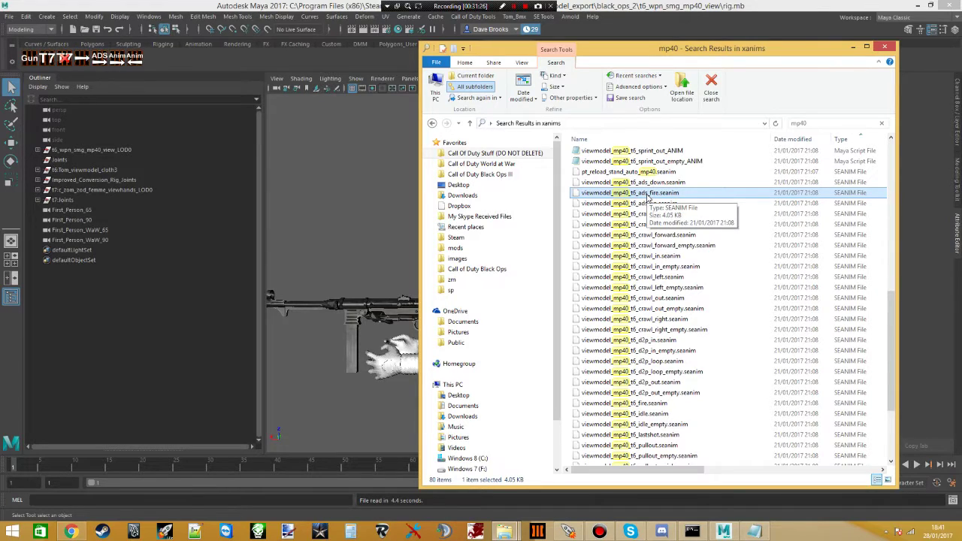
right_click(647, 193)
left_click(680, 346)
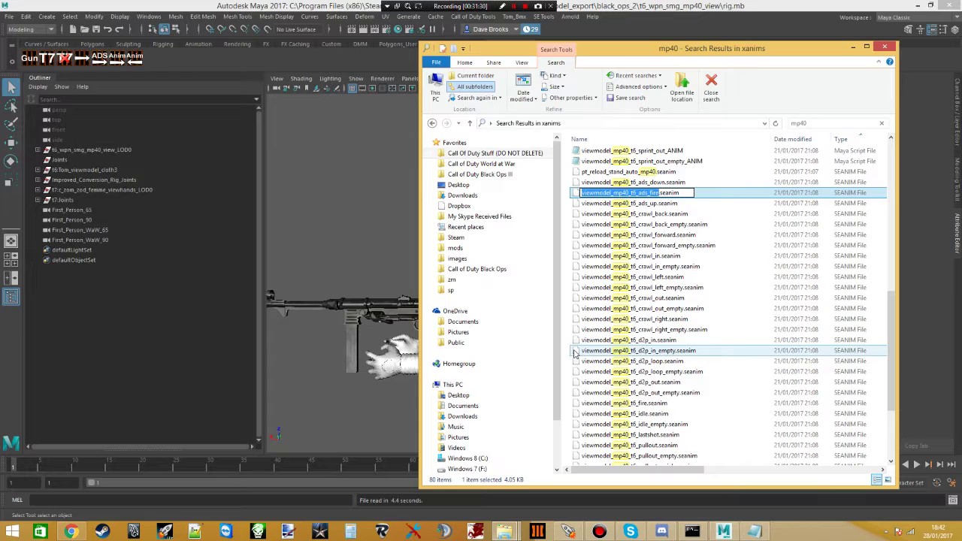
left_click(646, 214)
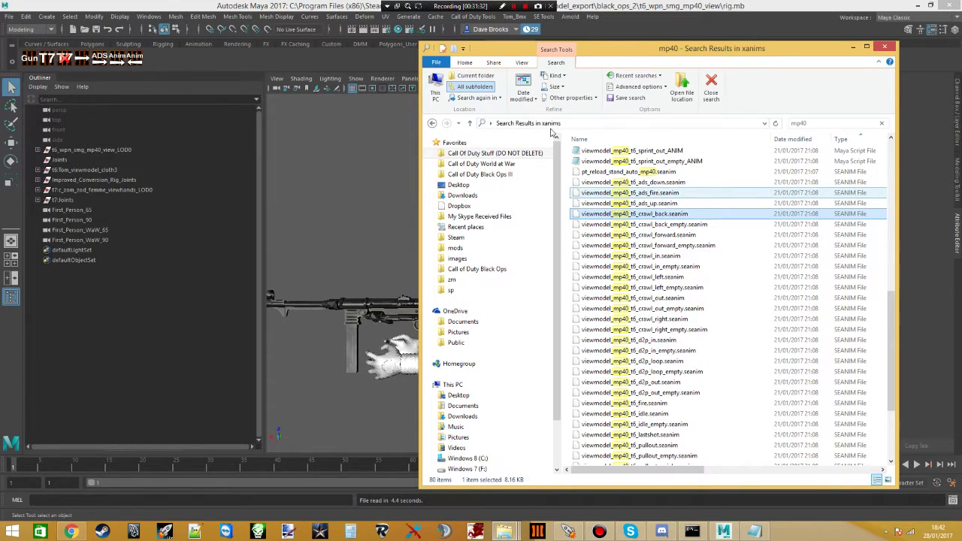
- Import viewmodel_mp40_t6_ads_fire.seanim from the black_ops_2 Origins xanims folder under bo2 stuff
left_click(537, 16)
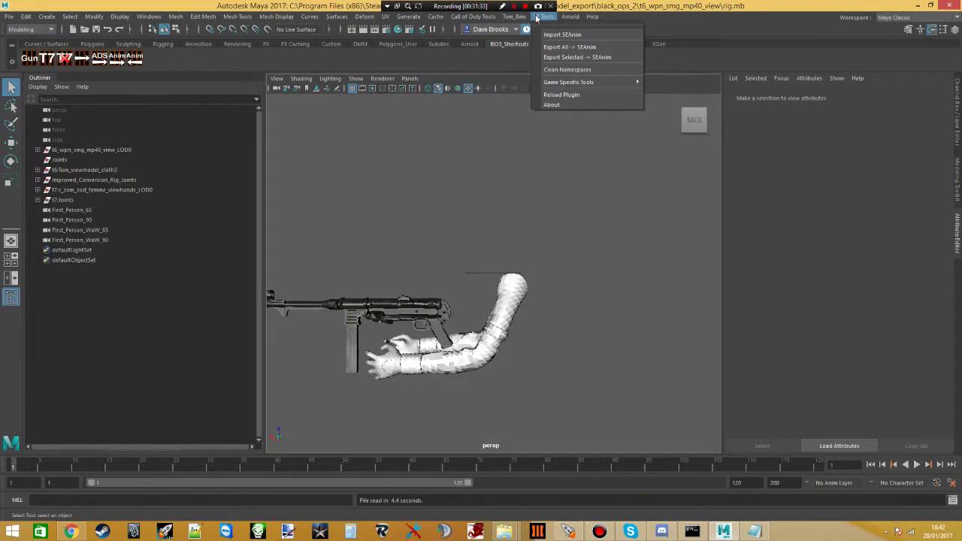
left_click(549, 35)
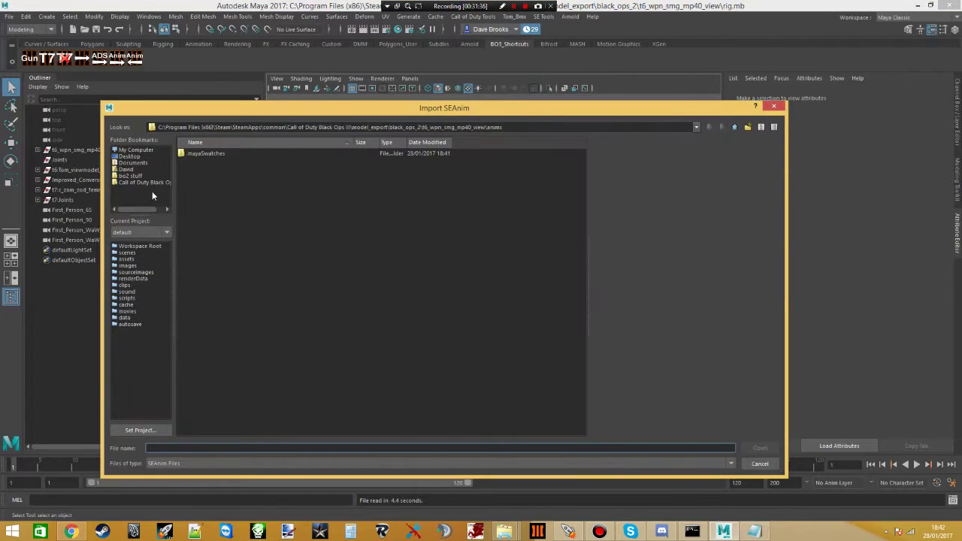
left_click(131, 176)
double_click(201, 160)
double_click(196, 154)
double_click(198, 161)
double_click(195, 154)
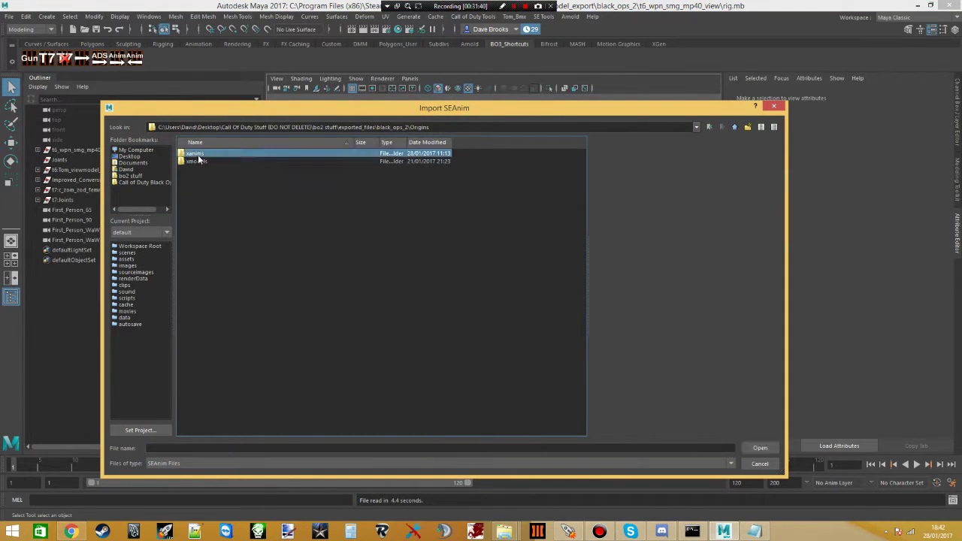
left_click(225, 448)
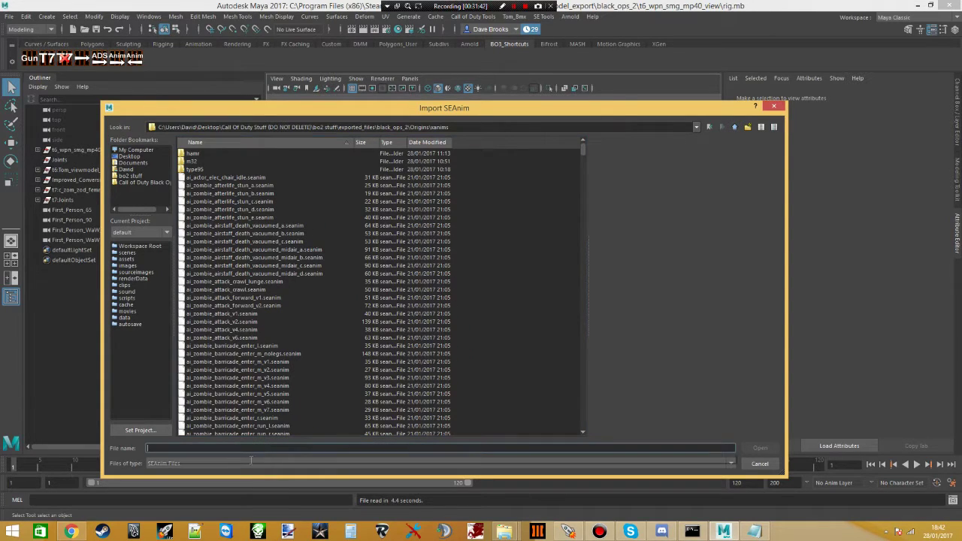
type("viewmodel_mp40_t6_ads_fire.seanim")
left_click(225, 458)
left_click(759, 447)
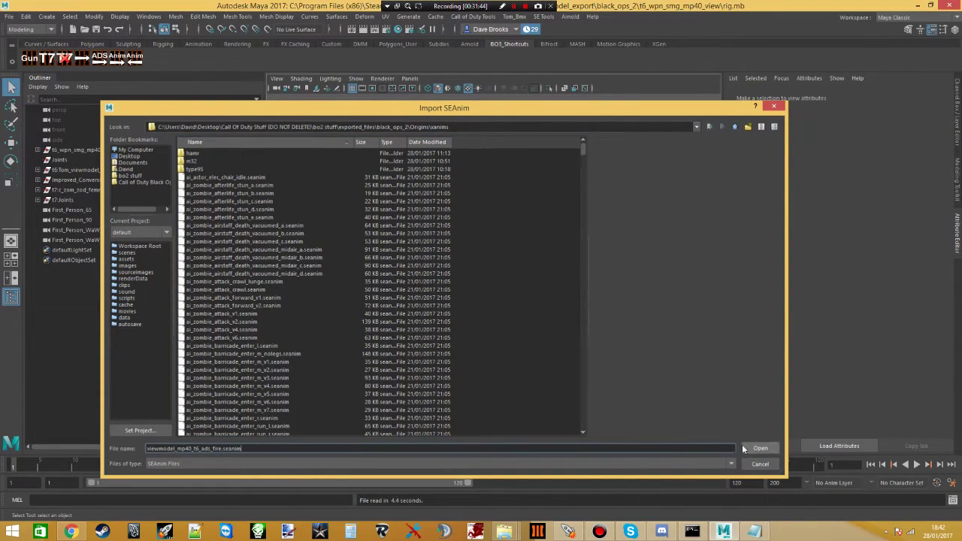
- Play back the imported fire animation and inspect the gun and arms from several angles
left_click_drag(532, 373, 455, 378, "alt")
right_click_drag(455, 377, 456, 475, "alt")
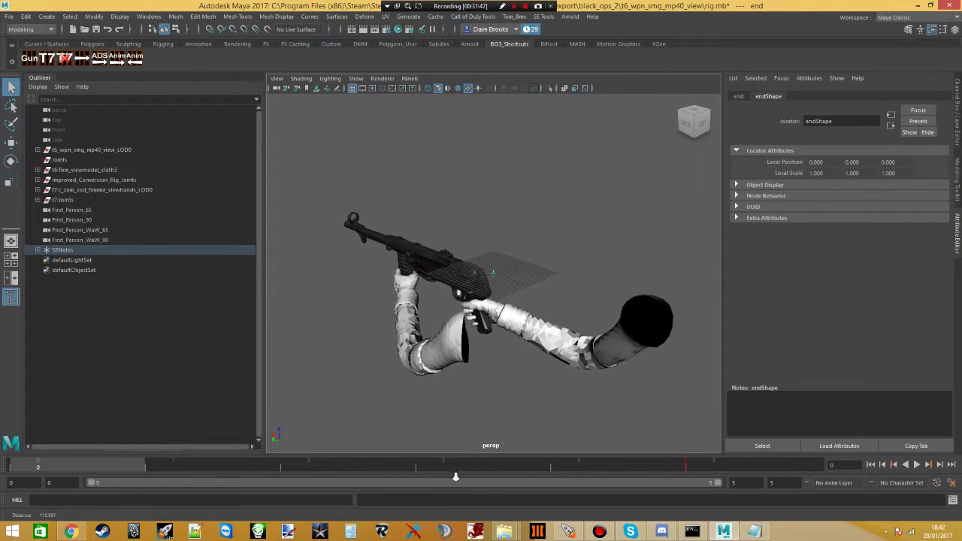
key("alt+v")
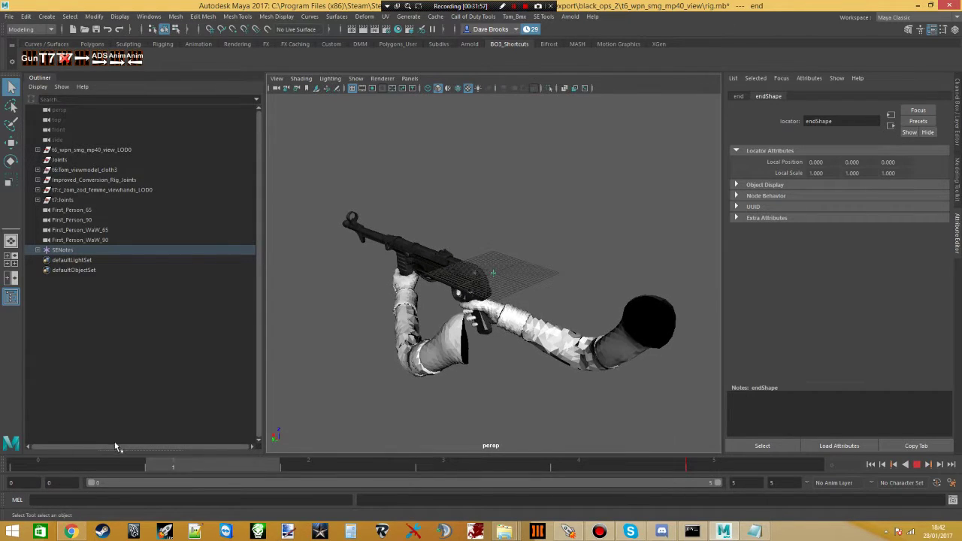
key("Escape")
left_click_drag(335, 362, 443, 248, "alt")
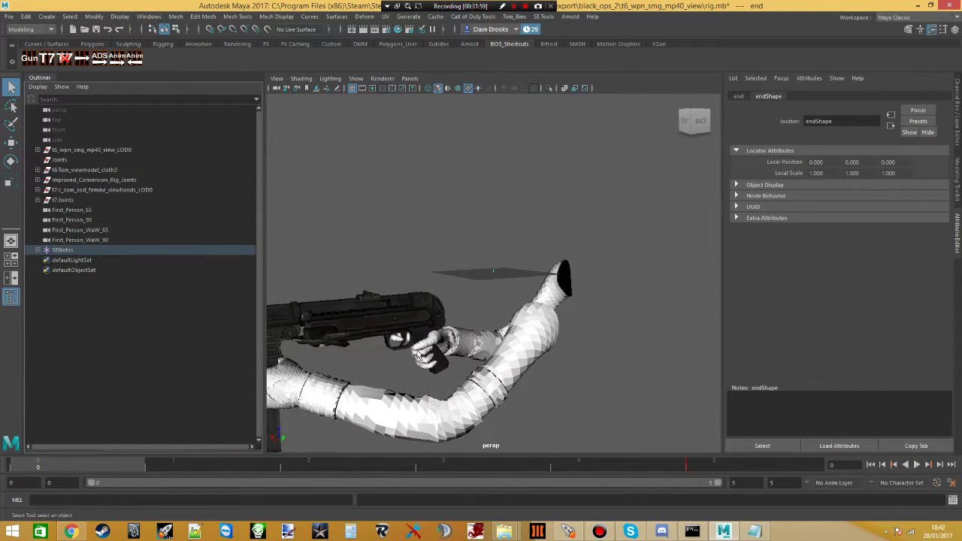
right_click_drag(443, 248, 490, 190, "alt")
left_click_drag(490, 190, 390, 276, "alt")
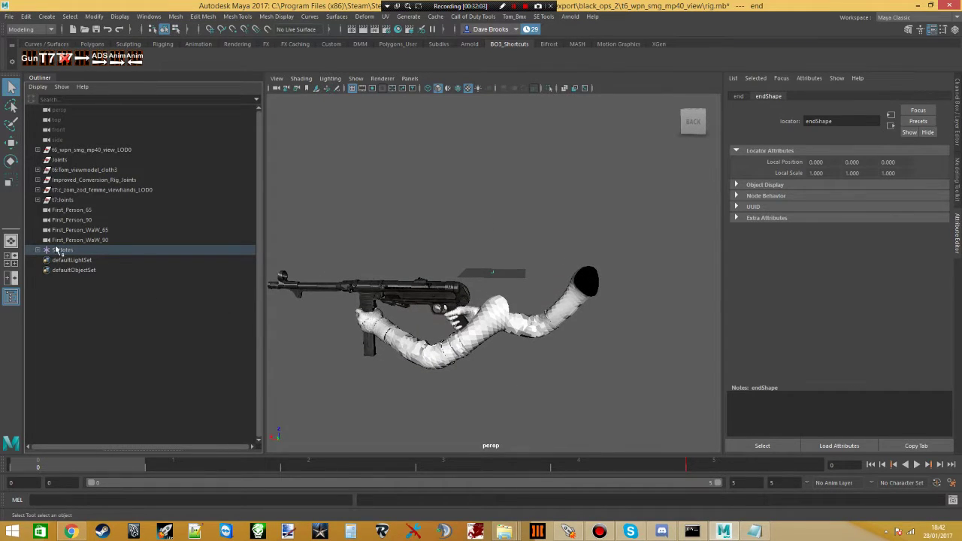
- Set up an XAnim export for frames 0 to 5, grabbing the notetracks and removing the end note
left_click(492, 17)
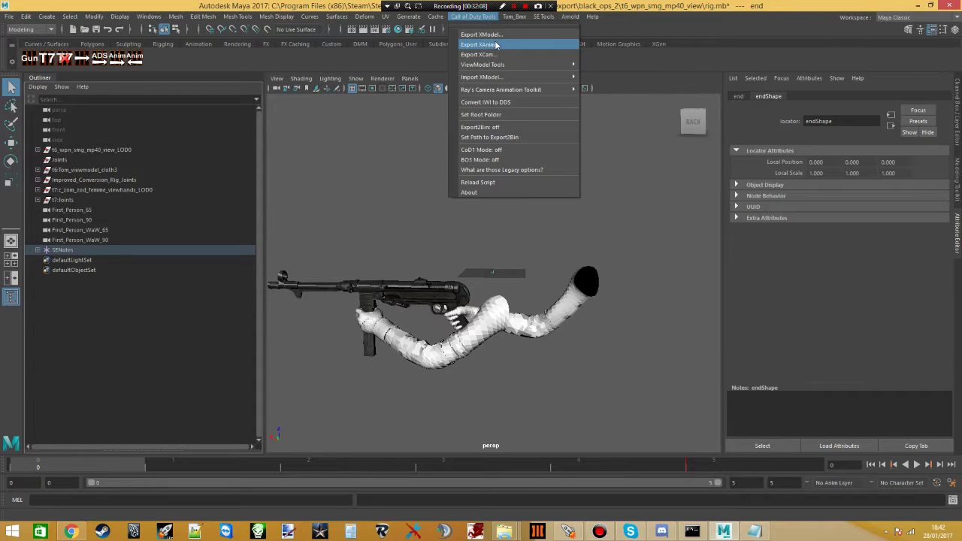
left_click(495, 45)
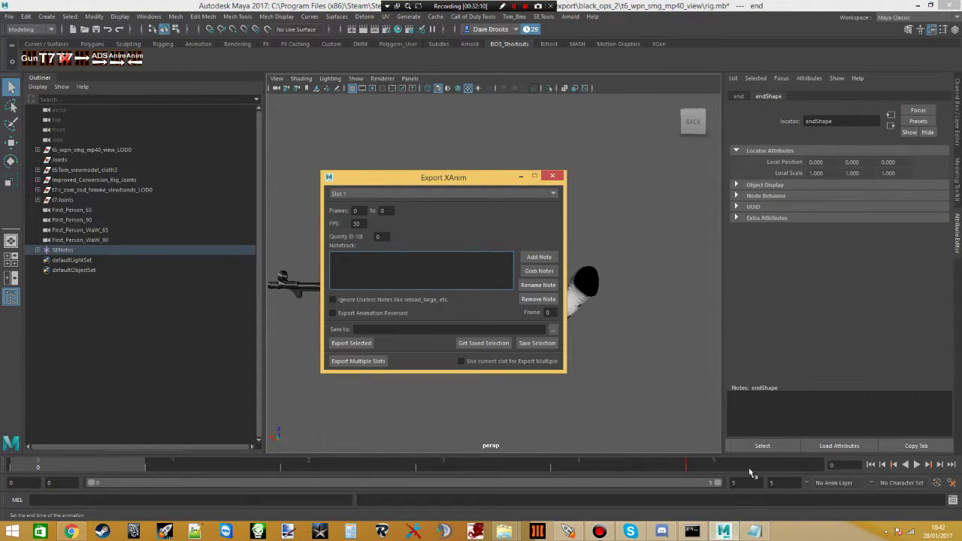
left_click(382, 211)
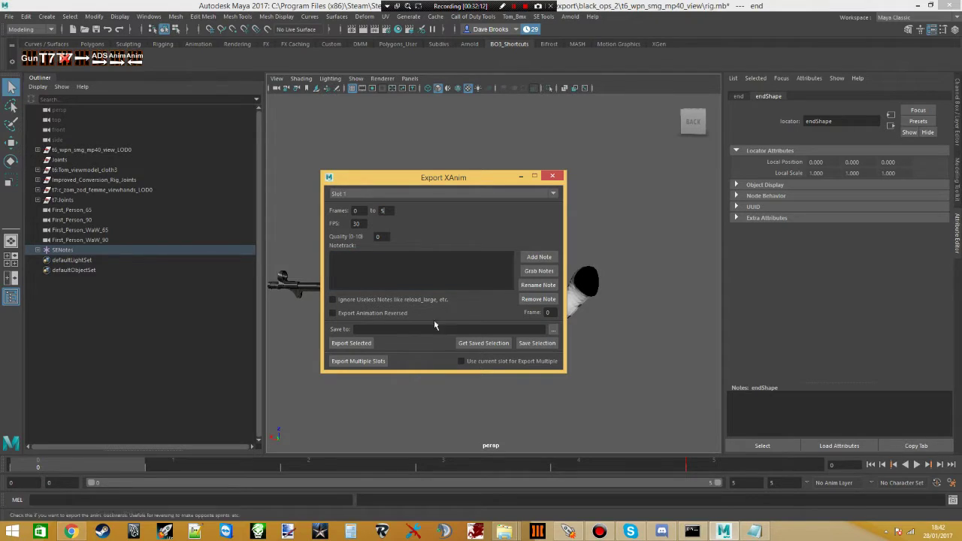
left_click(538, 271)
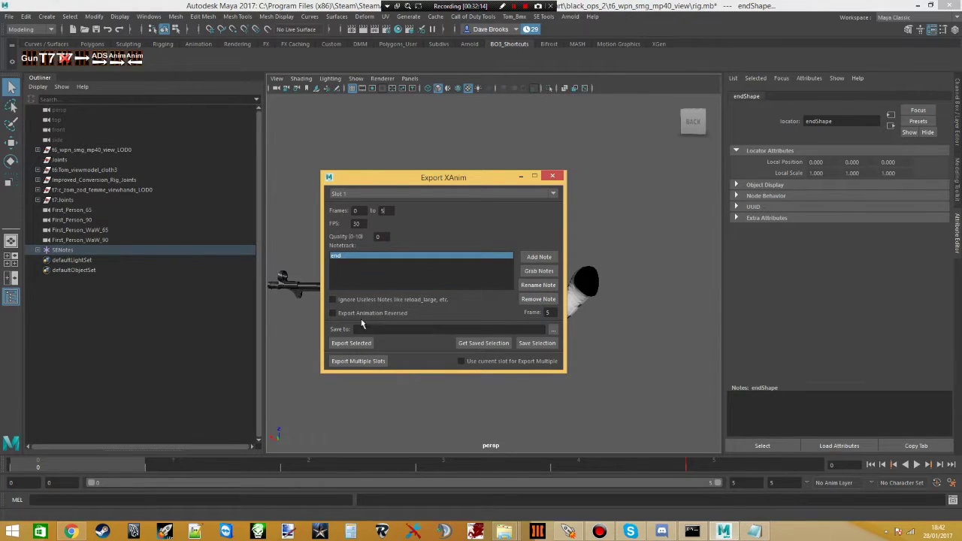
left_click(538, 299)
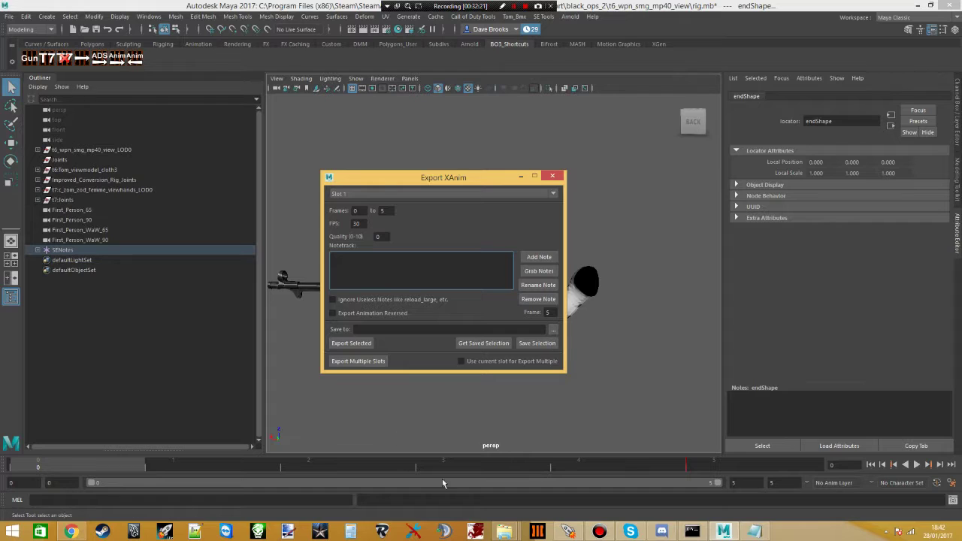
- Set the export destination to viewmodel_mp40_t6_ads_fire in the xanim_export black_ops_2\mp40 folder
left_click(553, 332)
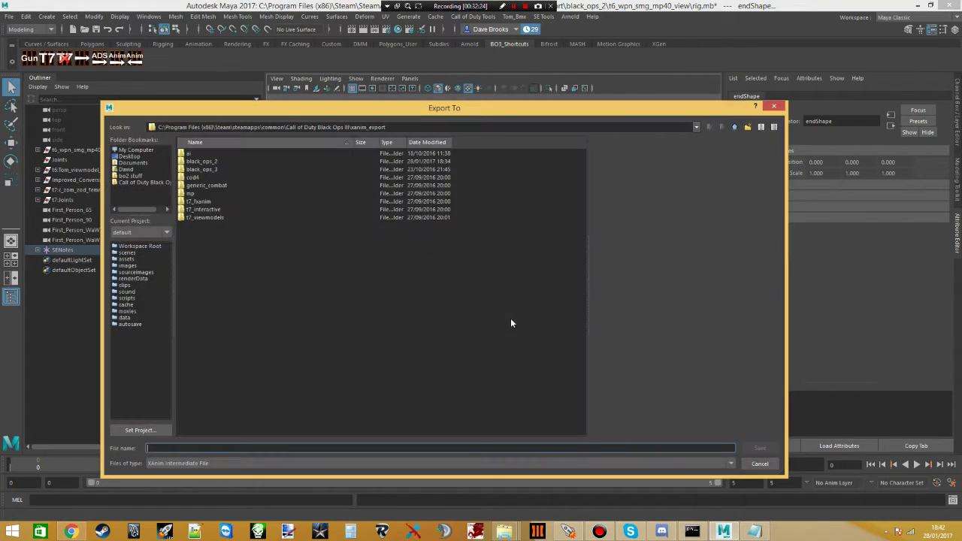
double_click(213, 162)
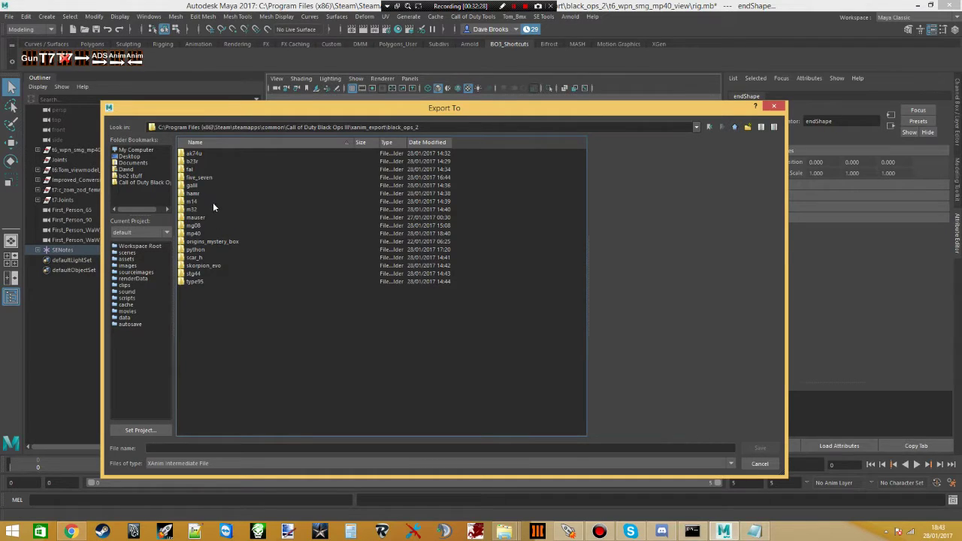
double_click(193, 233)
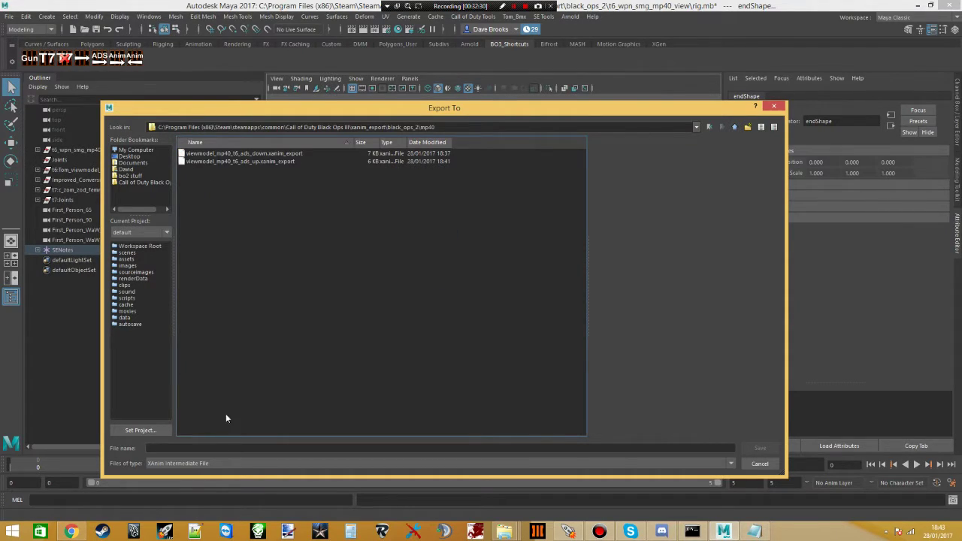
left_click(221, 448)
type("viewmodel_mp40_t6_ads_fire")
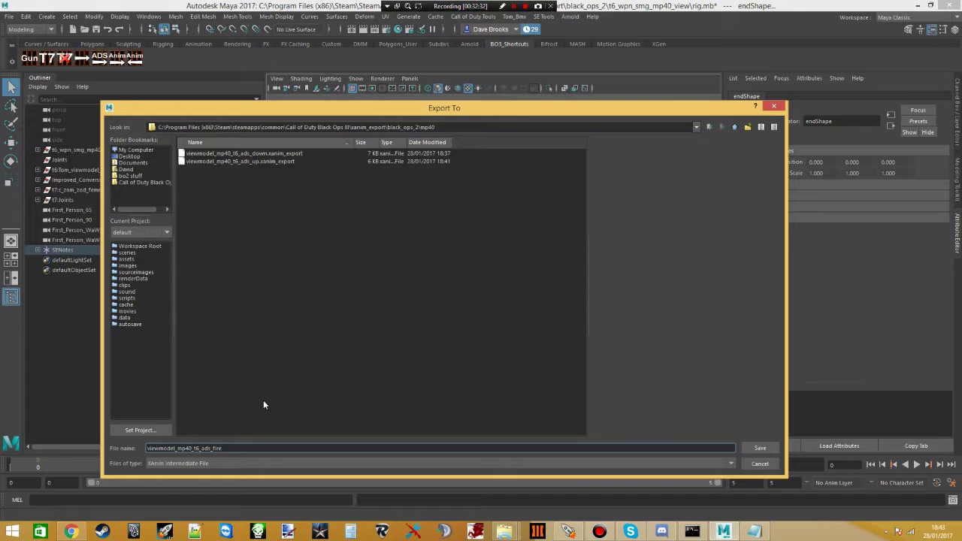
key("Return")
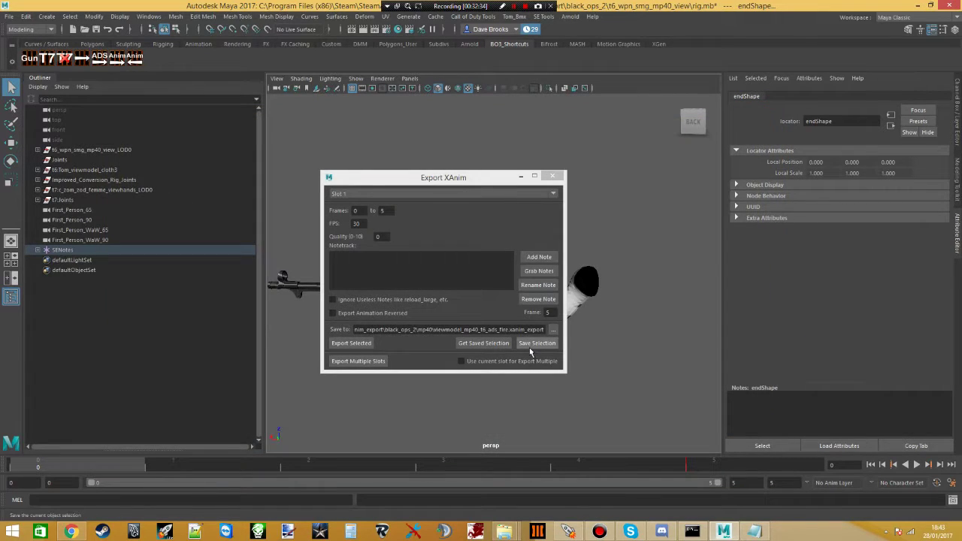
- Select the T7 joints with the shelf script and expand t7:Joints down to tag_torso and tag_cambone
left_click(85, 63)
left_click(39, 200)
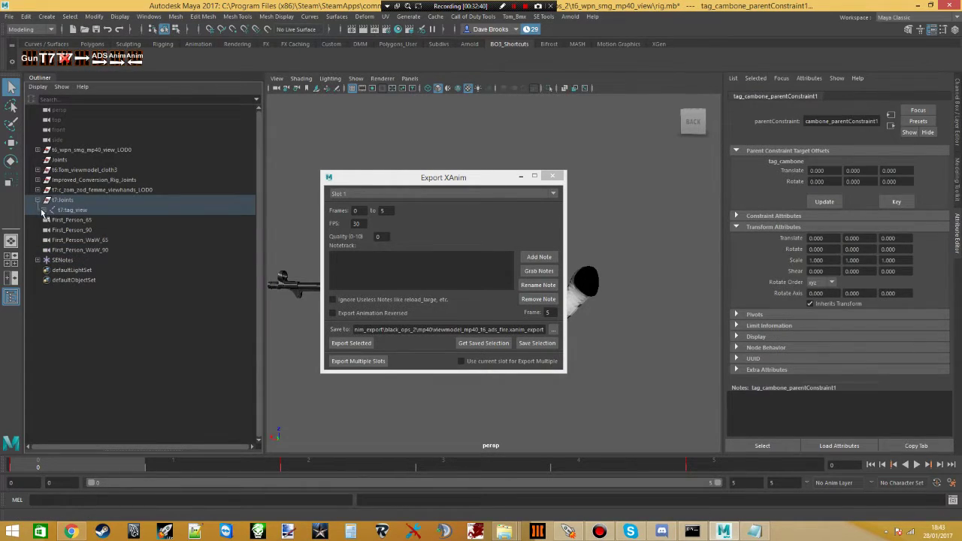
left_click(43, 210)
left_click(50, 219)
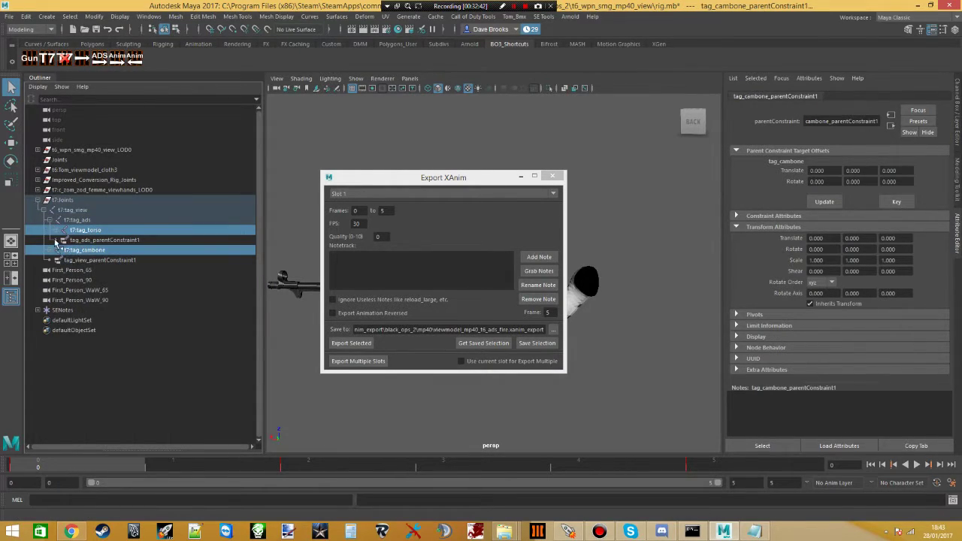
- Select t7:tag_torso and t7:tag_cambone manually and extend the selection to their full hierarchies
left_click(82, 230)
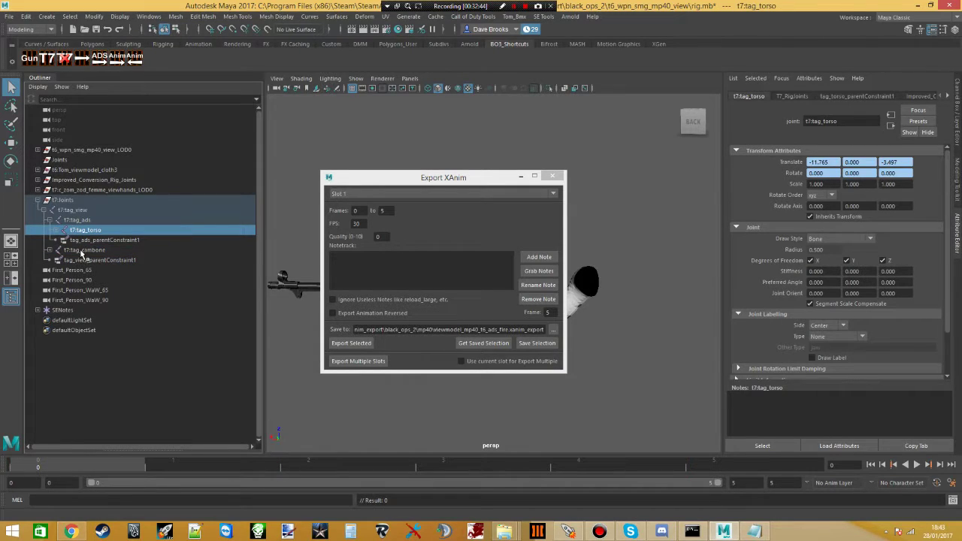
left_click(82, 251)
left_click(93, 281)
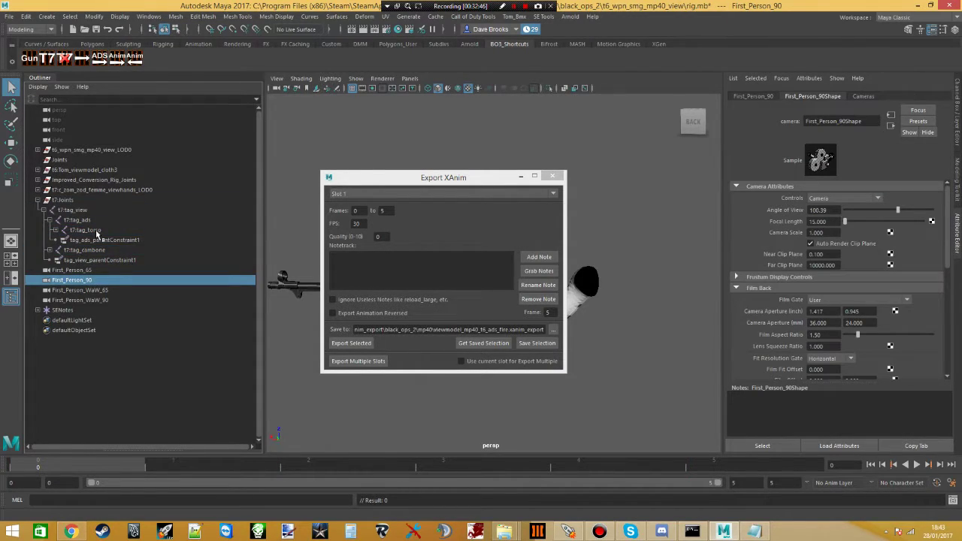
left_click(95, 229)
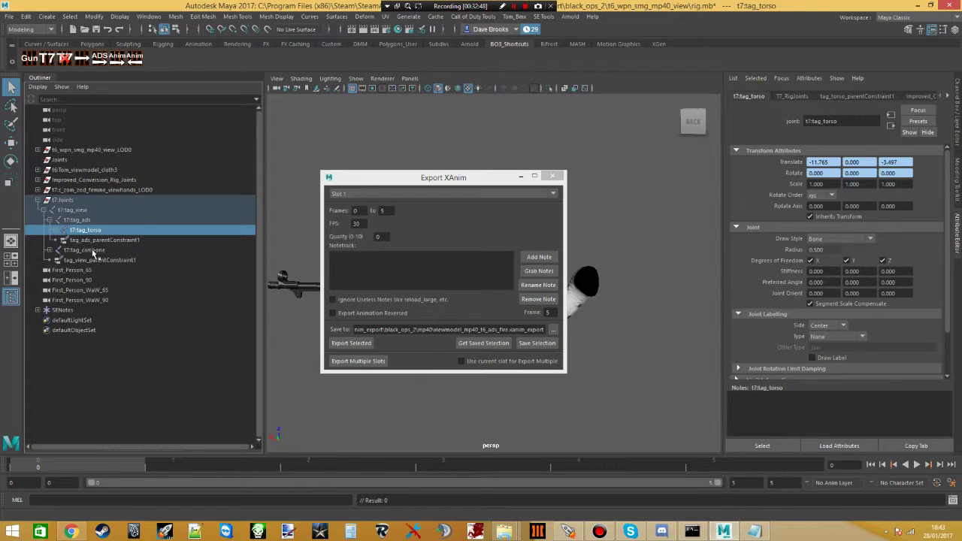
left_click(93, 251, "ctrl")
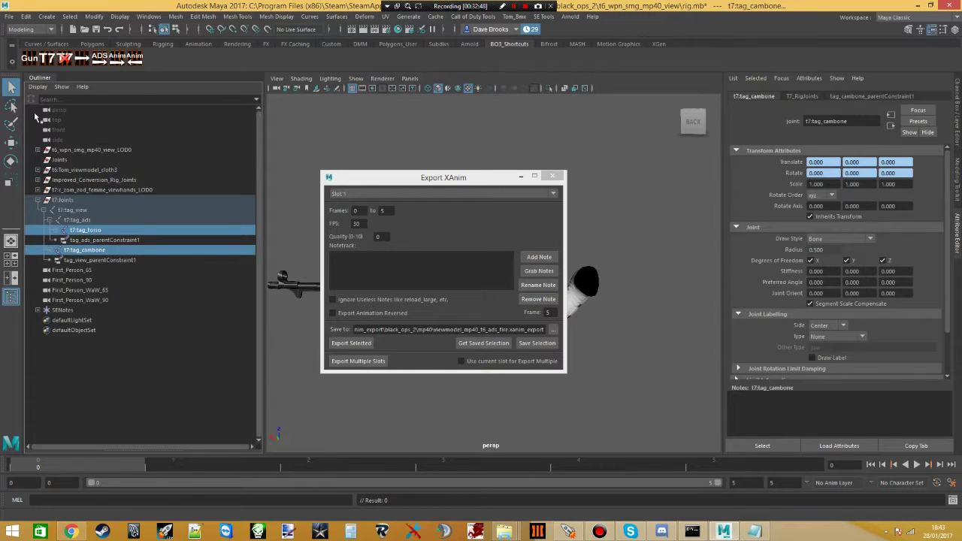
left_click(27, 17)
left_click(70, 16)
left_click(70, 17)
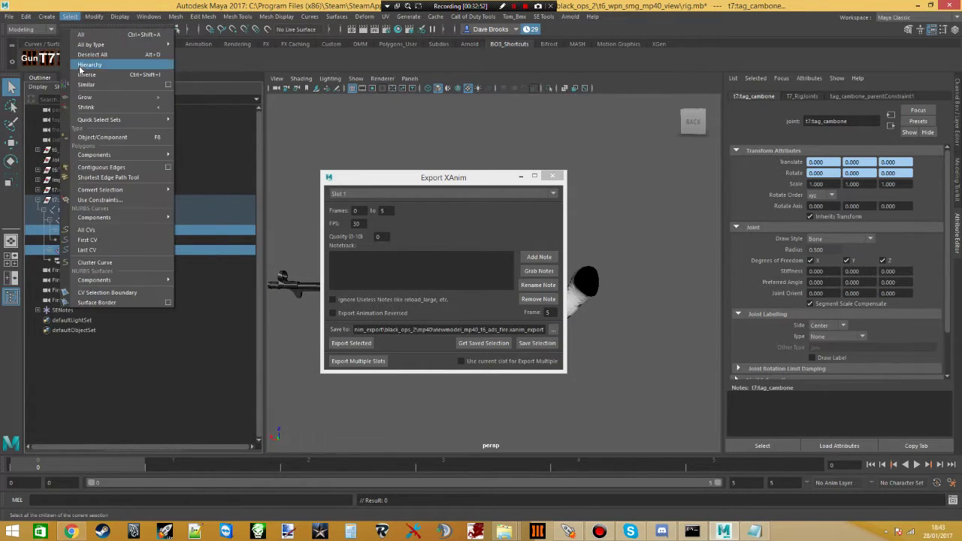
left_click(87, 65)
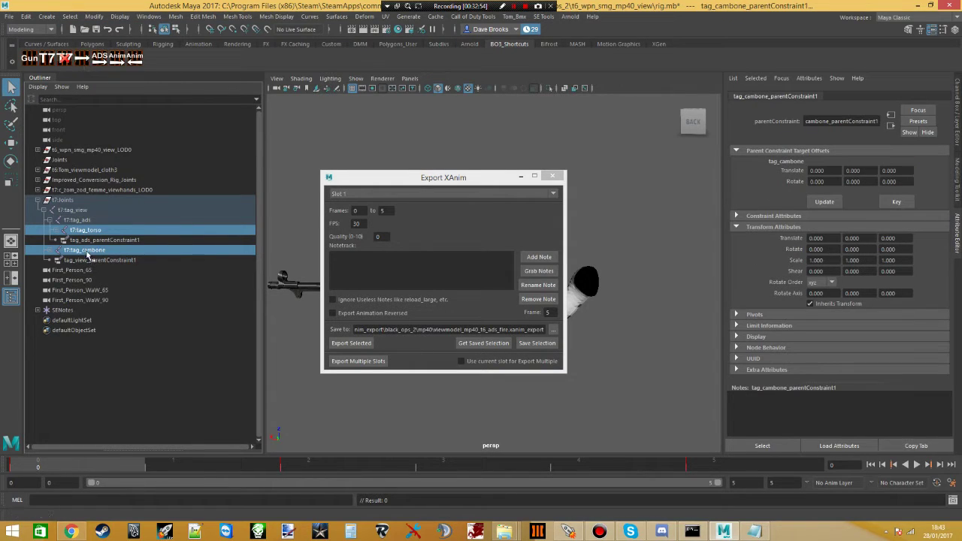
- Check the selected child joints under t7:tag_torso and collapse the t7:tag_view hierarchy again
left_click(57, 230)
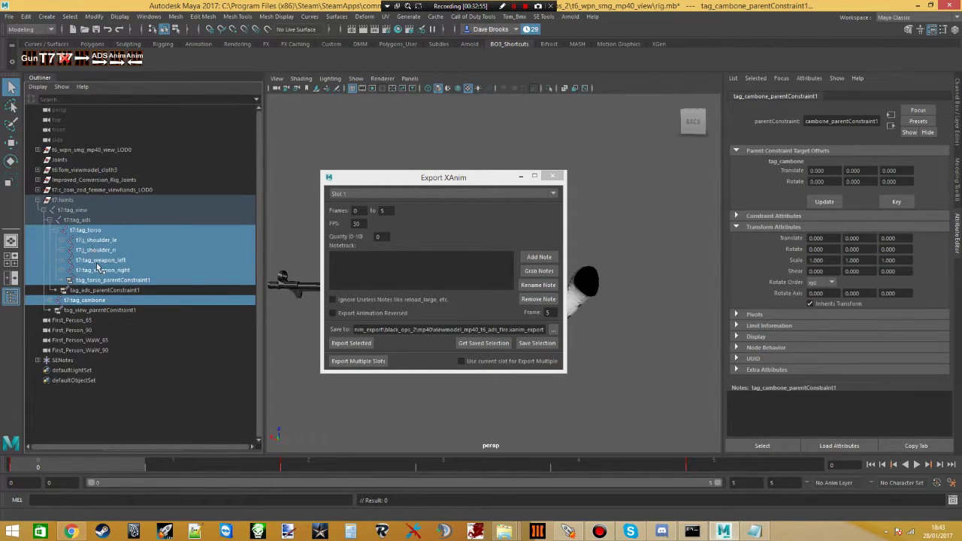
left_click(57, 230)
left_click(46, 212)
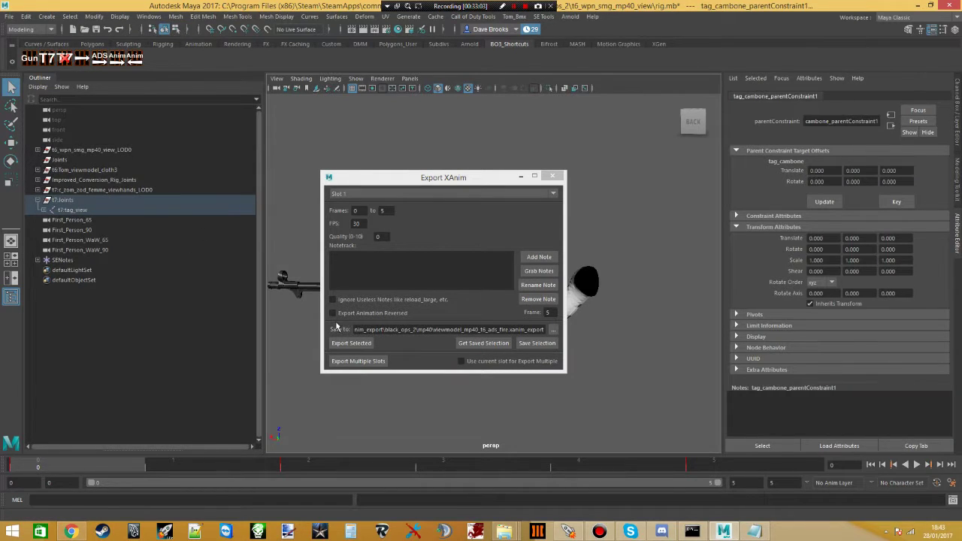
- Store the joint selection and export the selected joints' animation, declining to save changes to rig.mb
left_click(525, 345)
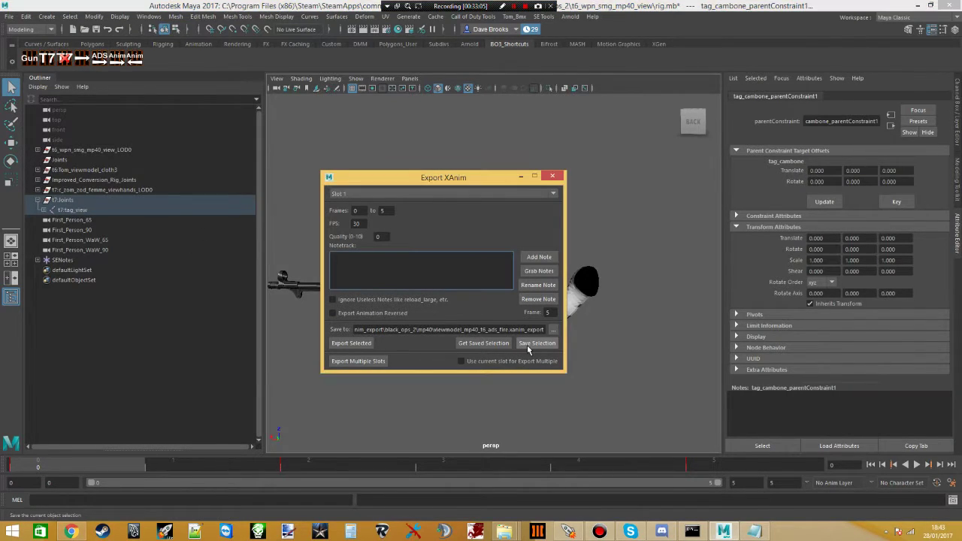
left_click(360, 344)
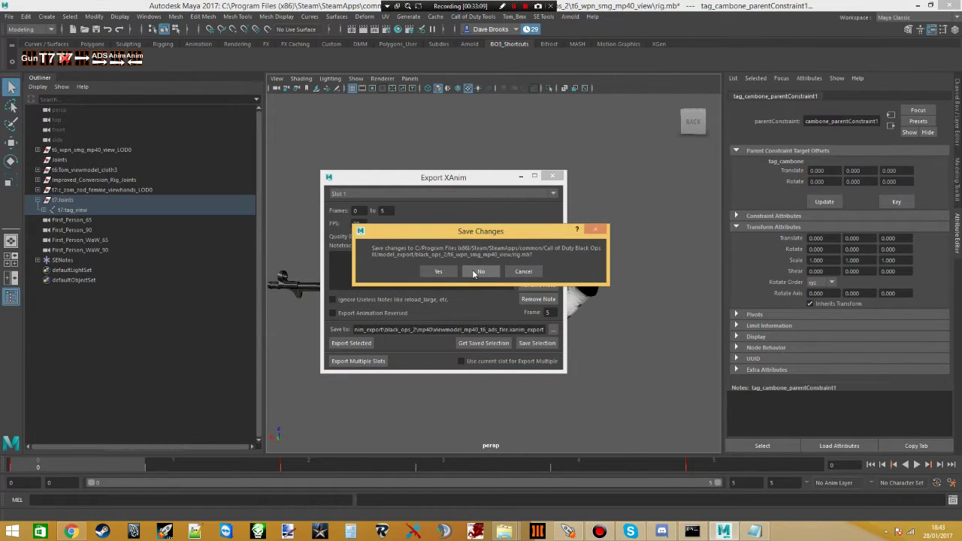
left_click(473, 272)
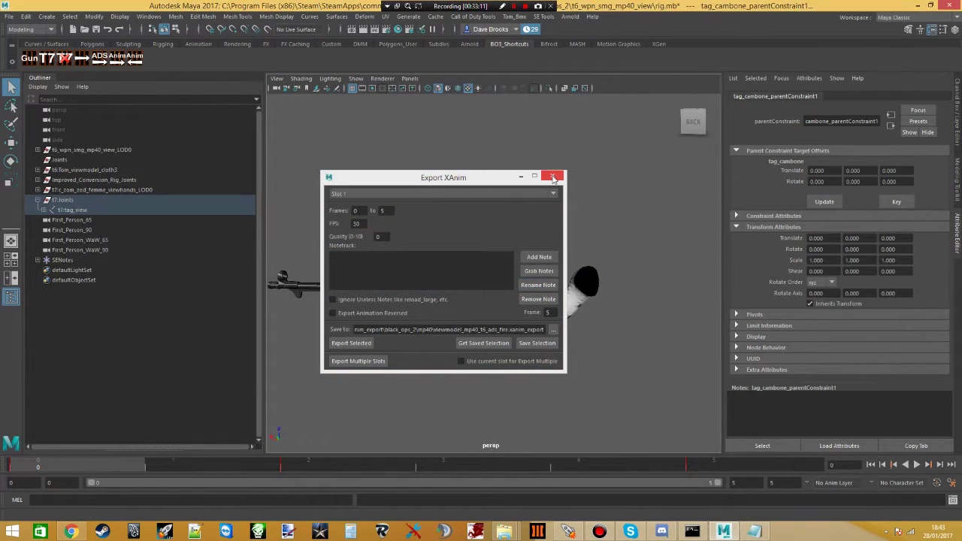
left_click(553, 178)
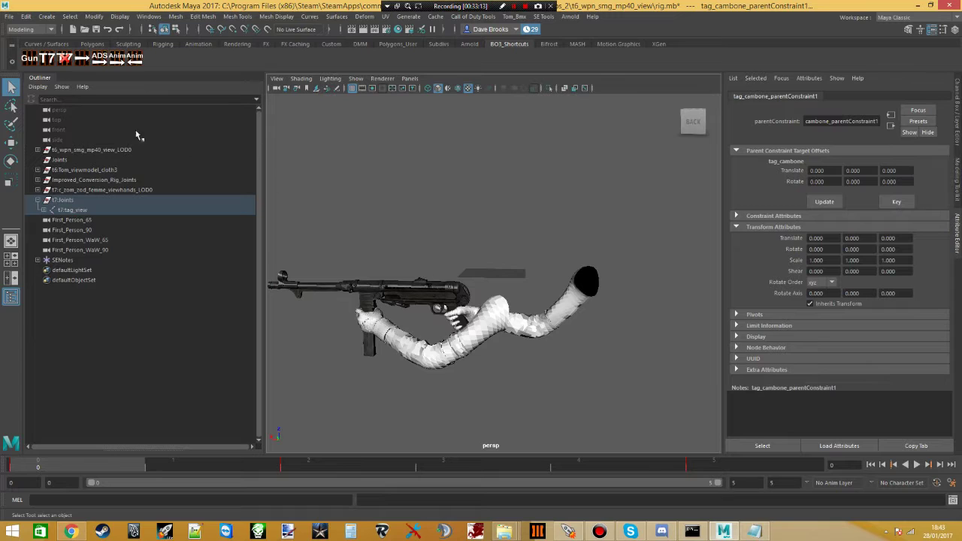
- Save the scene as viewmodel_mp40_t6_ads_fire in the anims folder, accepting the student version notice
left_click(9, 16)
mouse_move(109, 351)
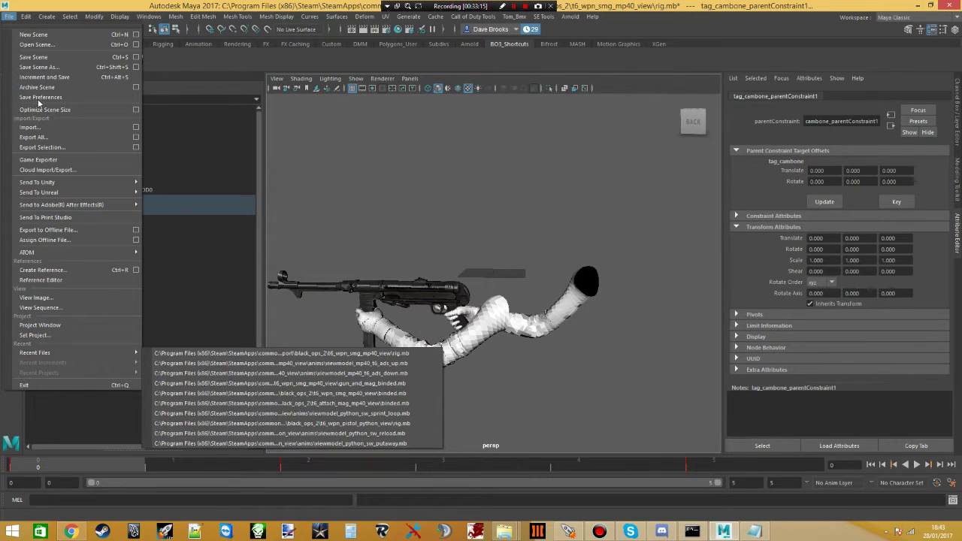
left_click(39, 67)
double_click(194, 169)
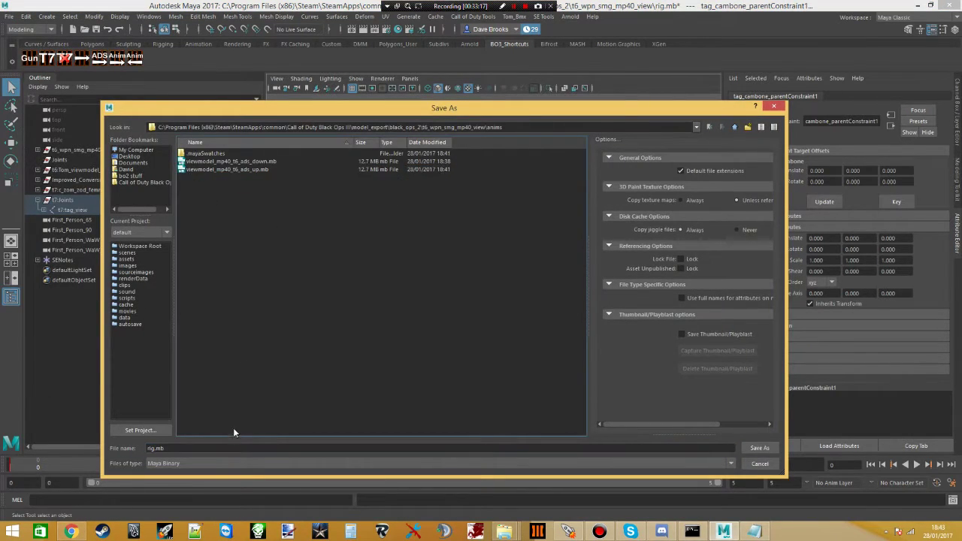
type("viewmodel_mp40_t6_ads_fire")
key("Return")
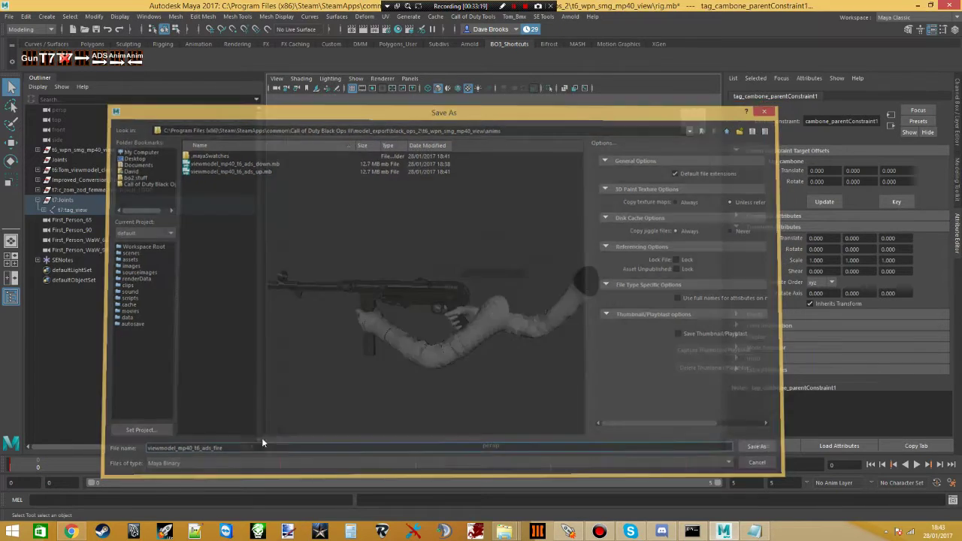
left_click(464, 271)
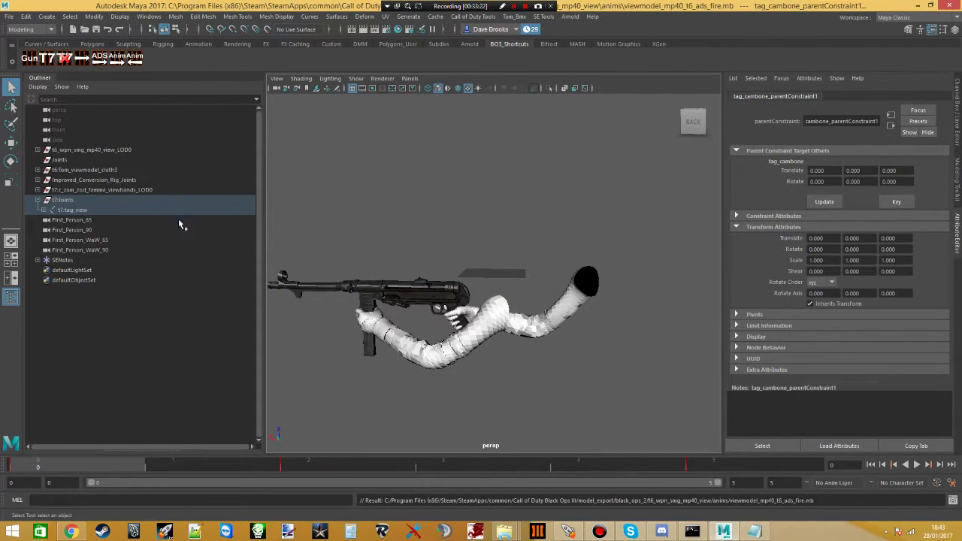
- Reopen the recent viewmodel_mp40_t6_ads_fire.mb scene, accepting the student version notice
left_click(9, 16)
mouse_move(76, 355)
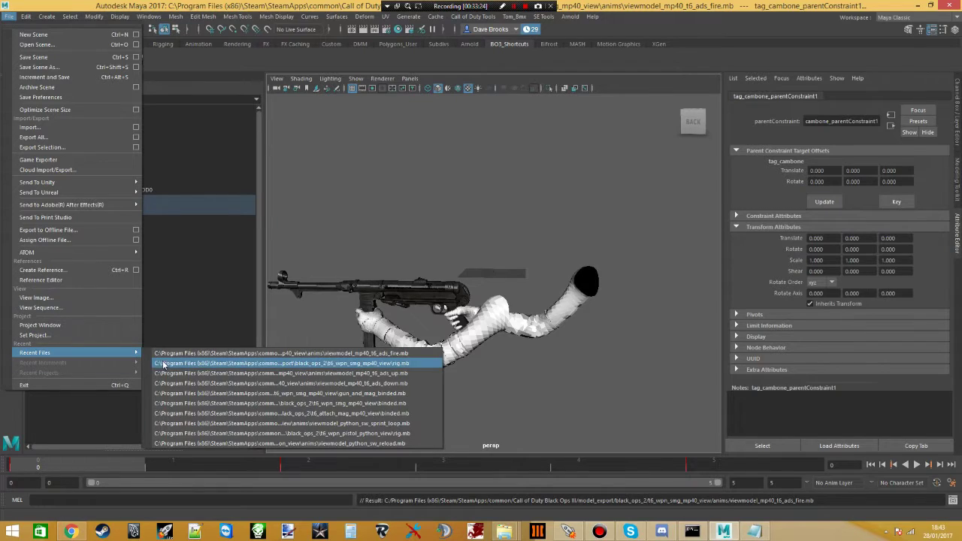
left_click(173, 354)
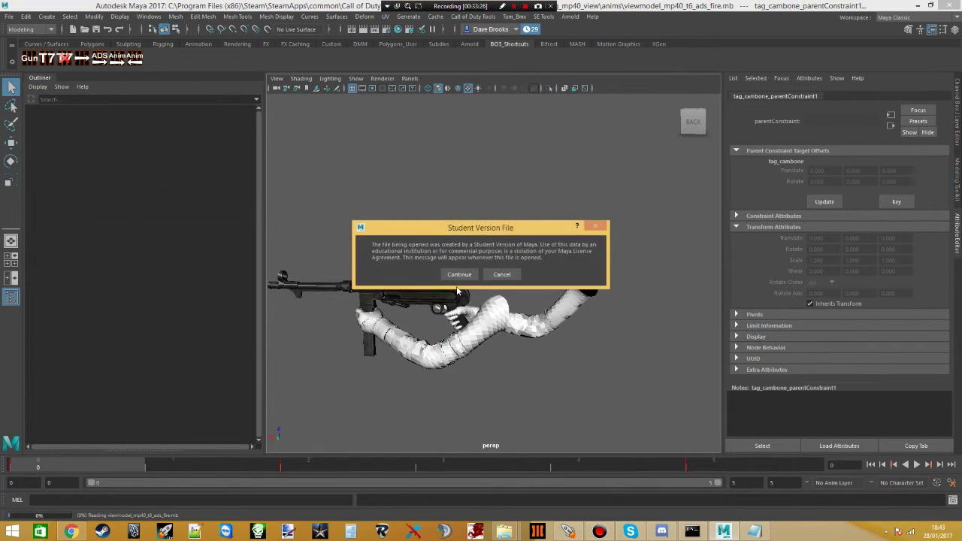
left_click(458, 275)
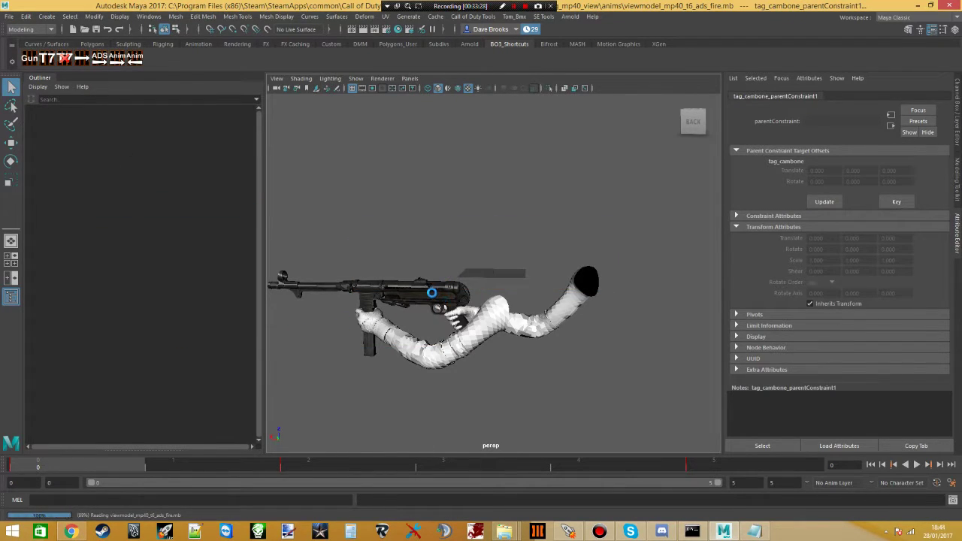
- Switch to File Explorer and copy the file name viewmodel_mp40_t6_crawl_back without its extension
key("alt+Tab")
key("alt+shift+Tab")
key("alt+Tab")
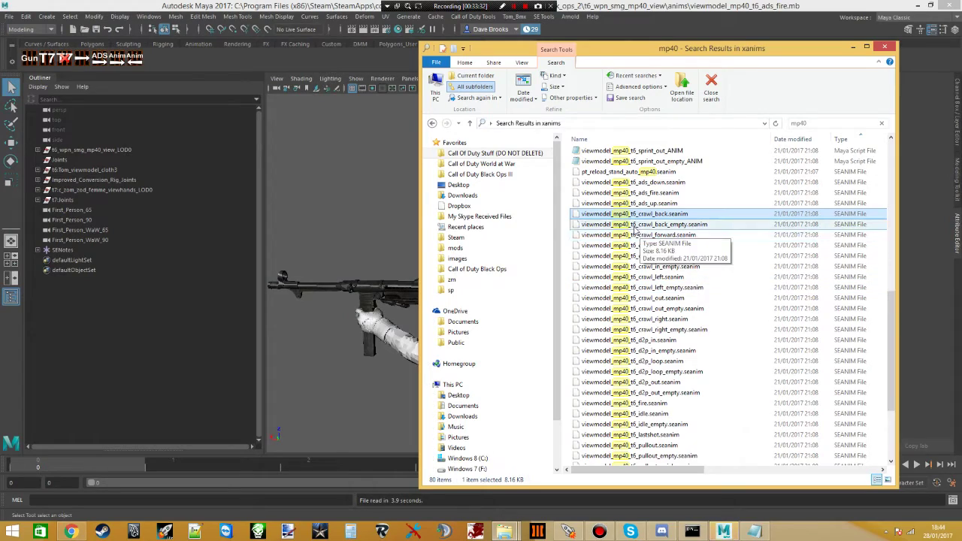
right_click(620, 218)
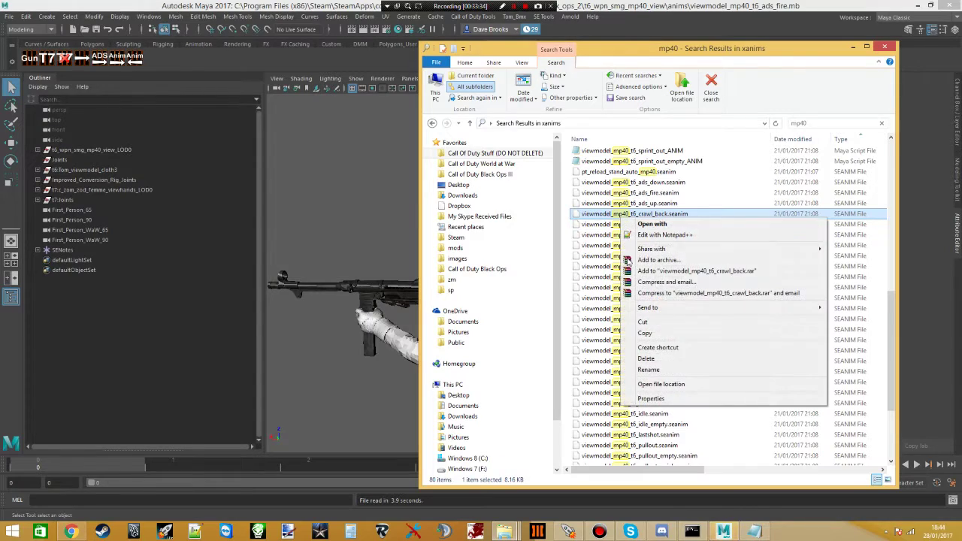
left_click(638, 383)
key("ctrl+c")
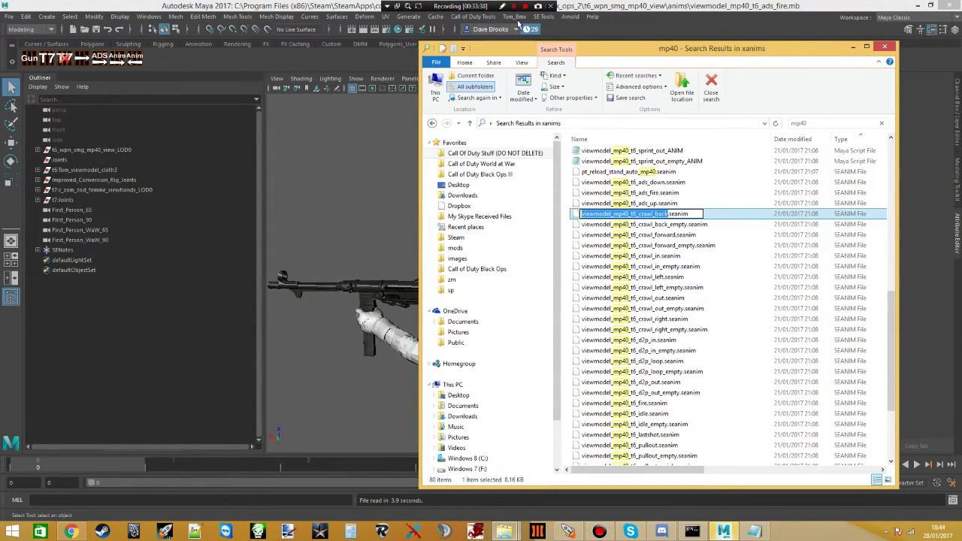
- Check the XAnim export settings of the ads_fire scene and close the export window
left_click(492, 17)
left_click(490, 36)
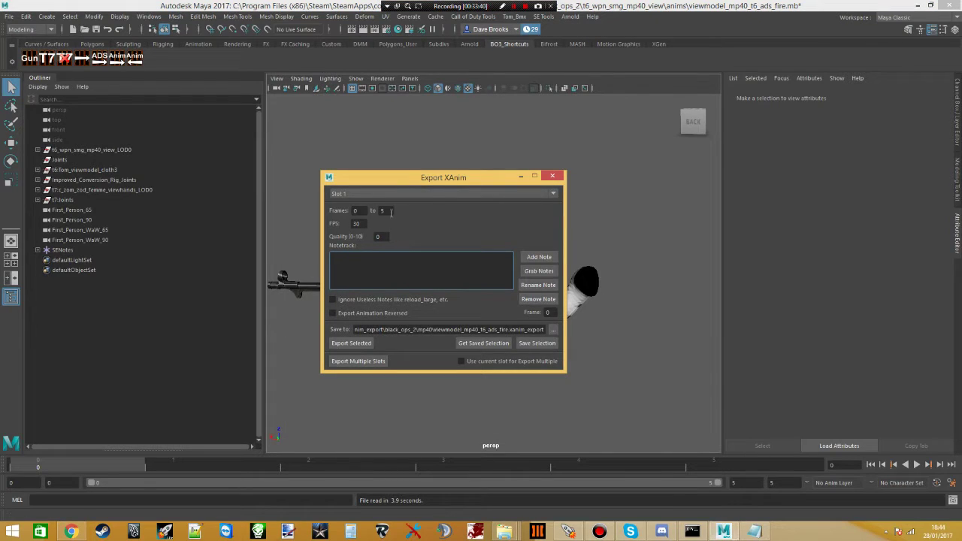
left_click(552, 176)
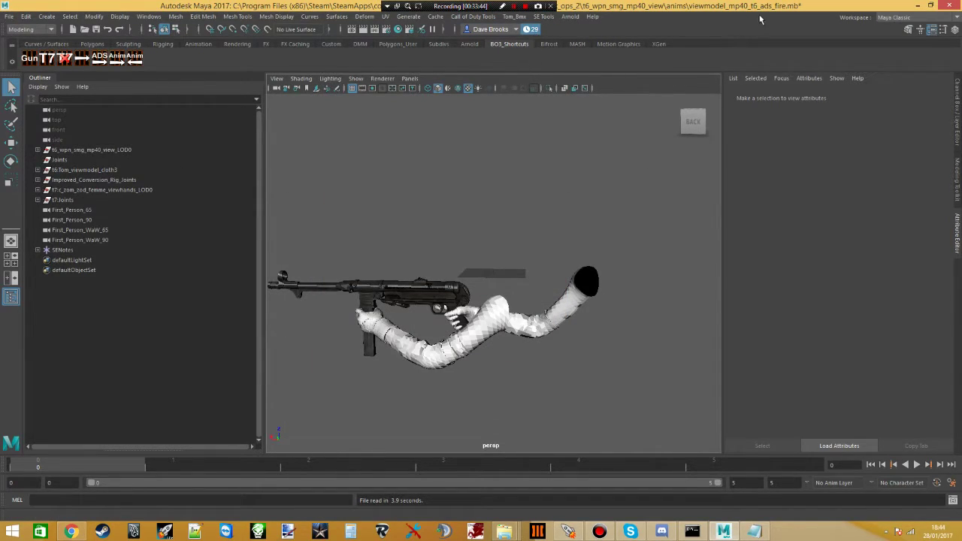
- Try to save the viewmodel_mp40_t6_ads_fire.mb scene again under its current name
left_click(9, 17)
left_click(30, 60)
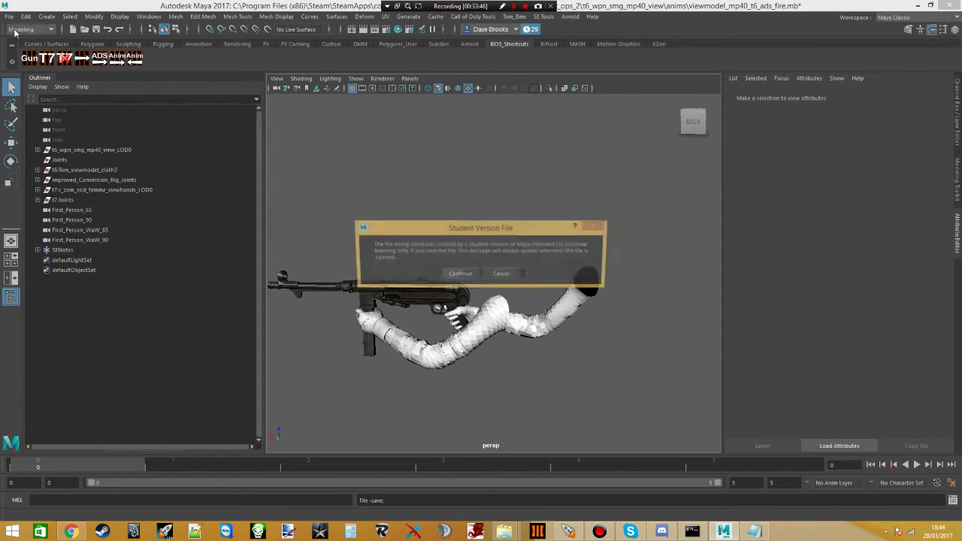
left_click(459, 274)
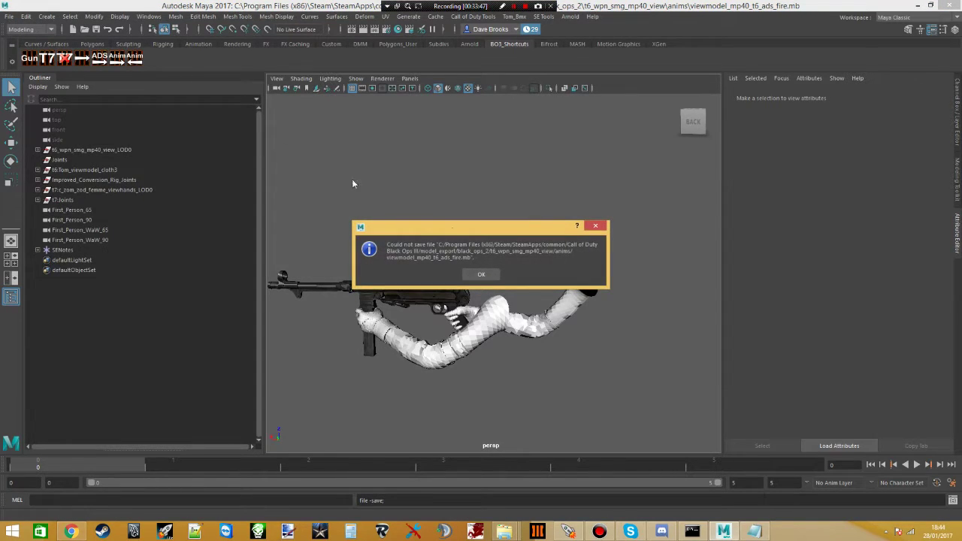
left_click(481, 276)
- Open the recent rig.mb scene of t6_wpn_smg_mp40_view, accepting the student version notice
left_click(9, 16)
mouse_move(112, 353)
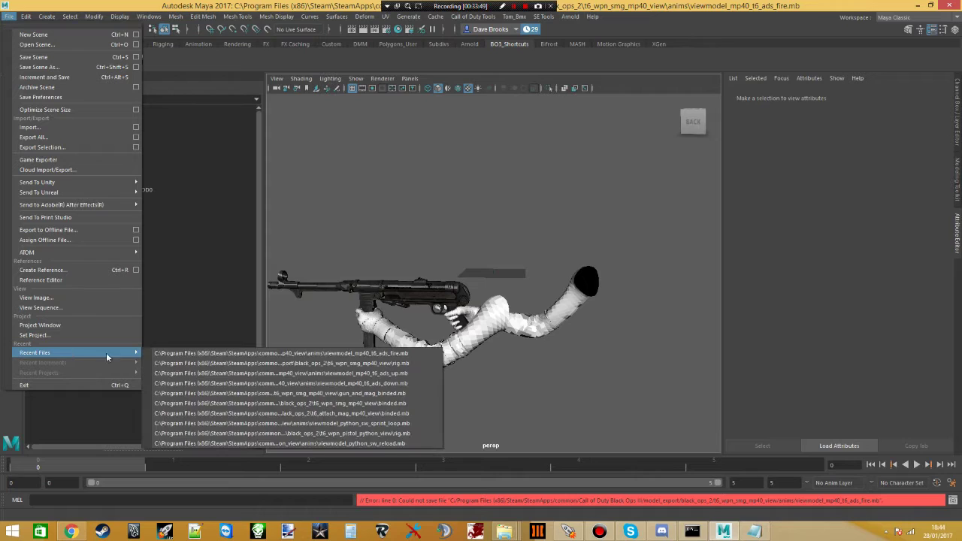
left_click(188, 364)
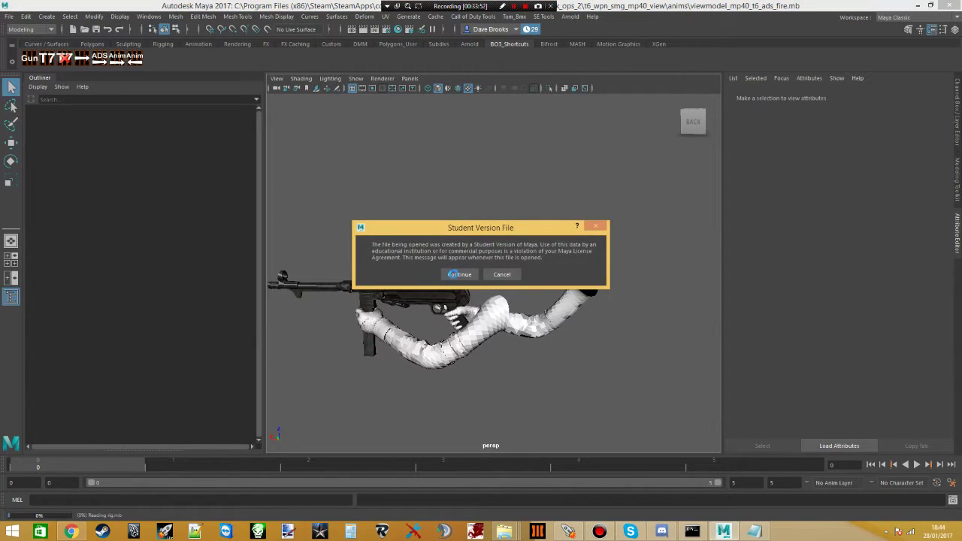
left_click(459, 274)
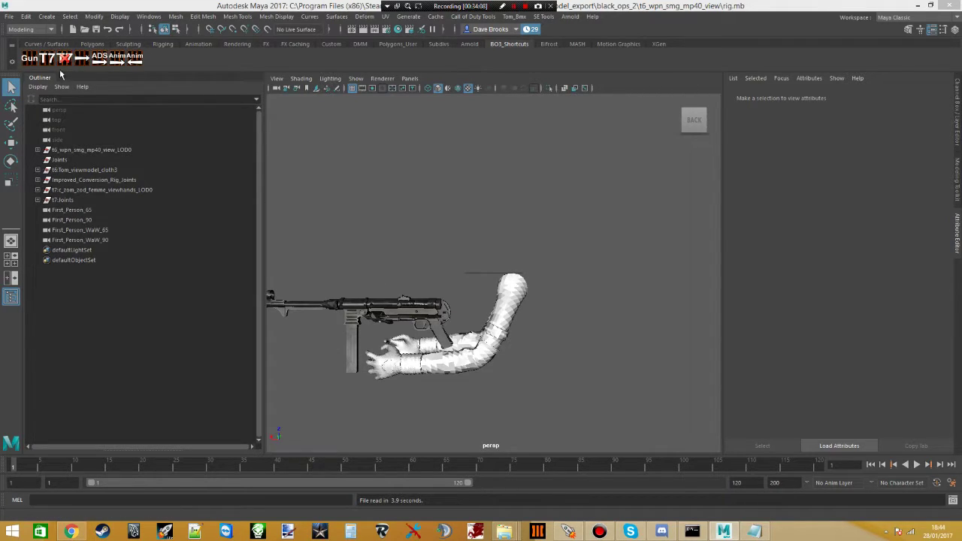
- Import viewmodel_mp40_t6_crawl_back.seanim onto the rig from exported_files\black_ops_2\Origins\xanims in the bo2 stuff folder
left_click(543, 15)
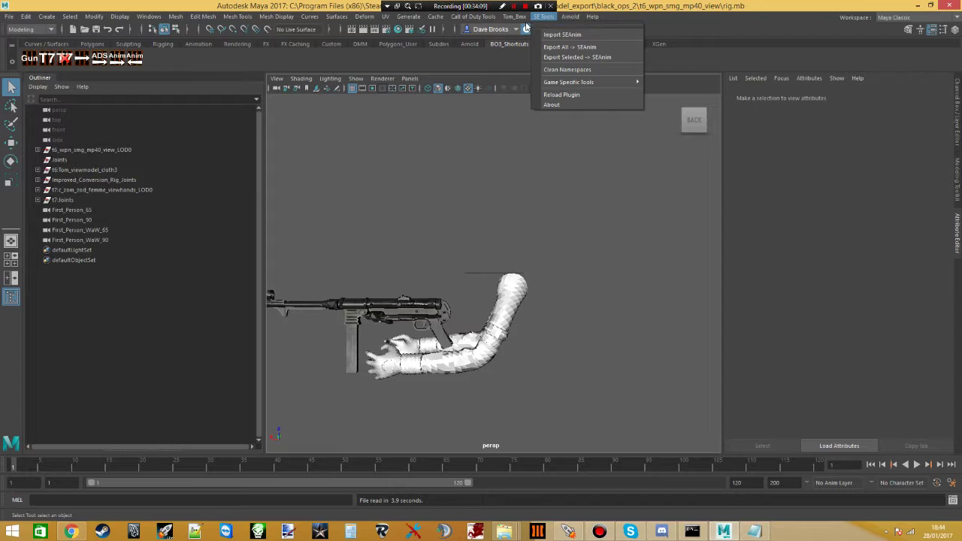
left_click(560, 32)
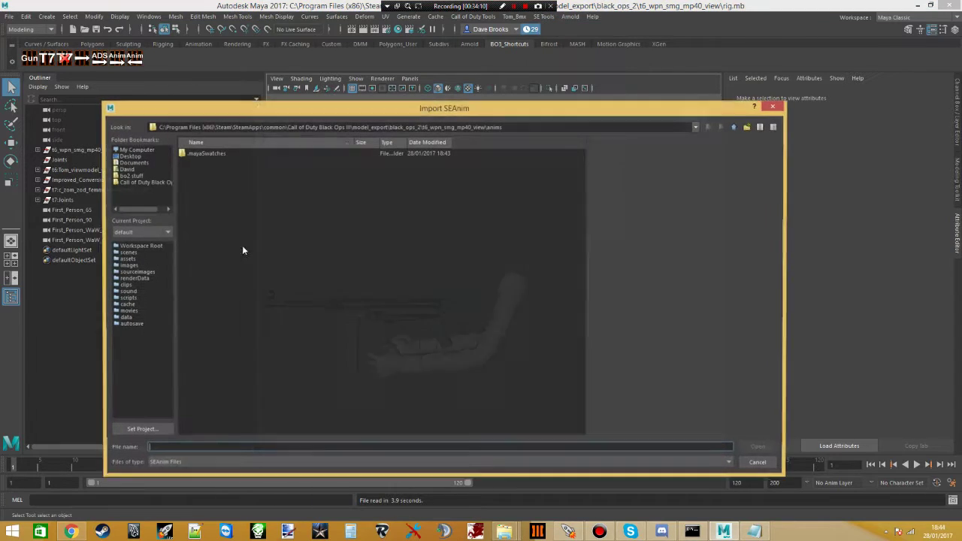
left_click(135, 177)
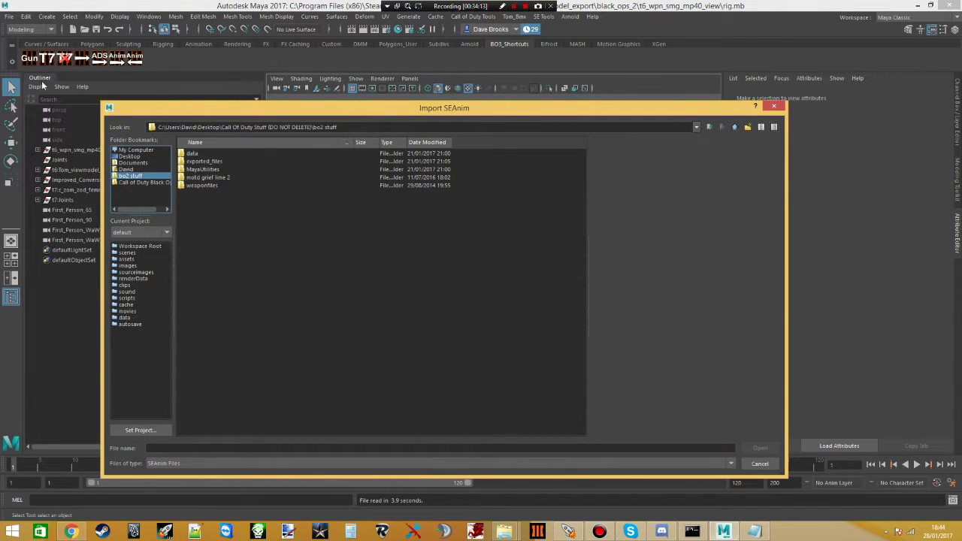
double_click(210, 161)
double_click(204, 154)
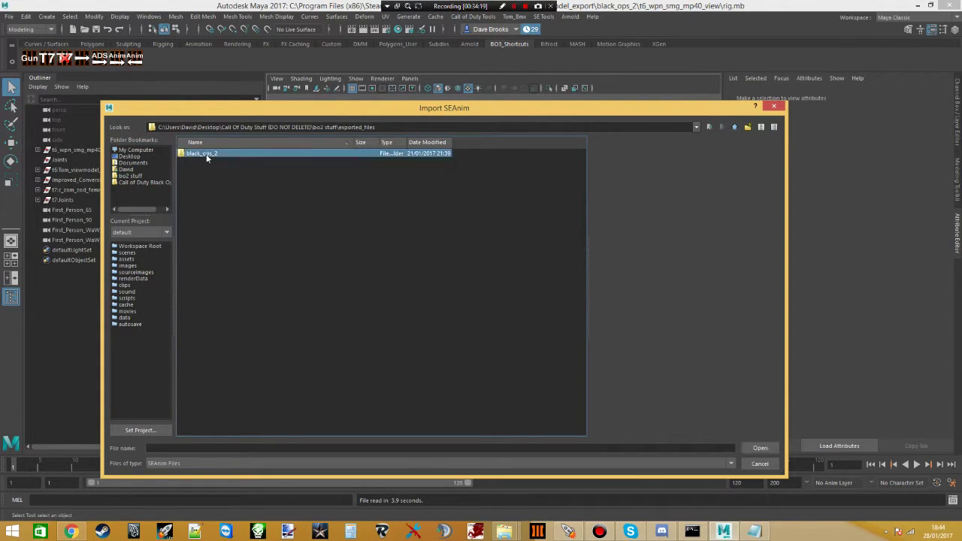
double_click(199, 161)
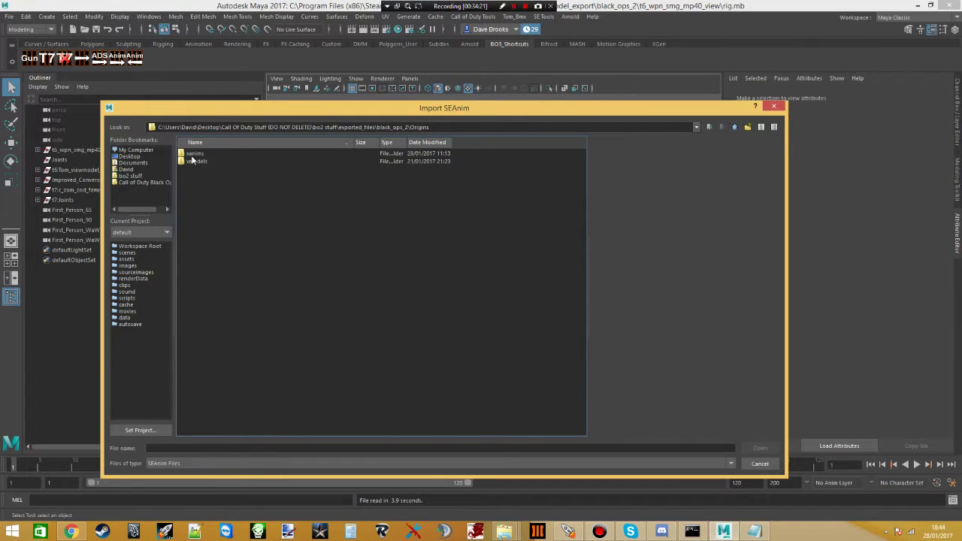
double_click(195, 156)
left_click(278, 449)
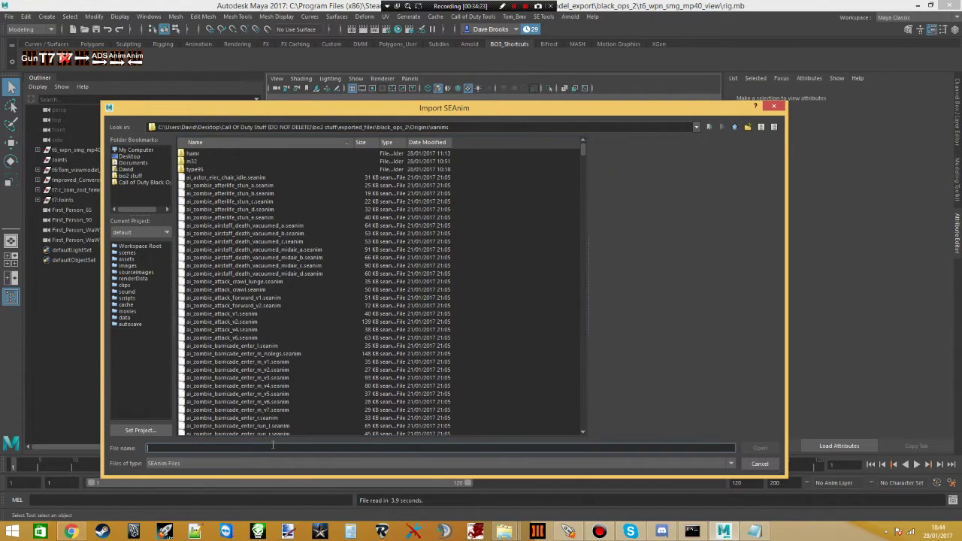
key("ctrl+v")
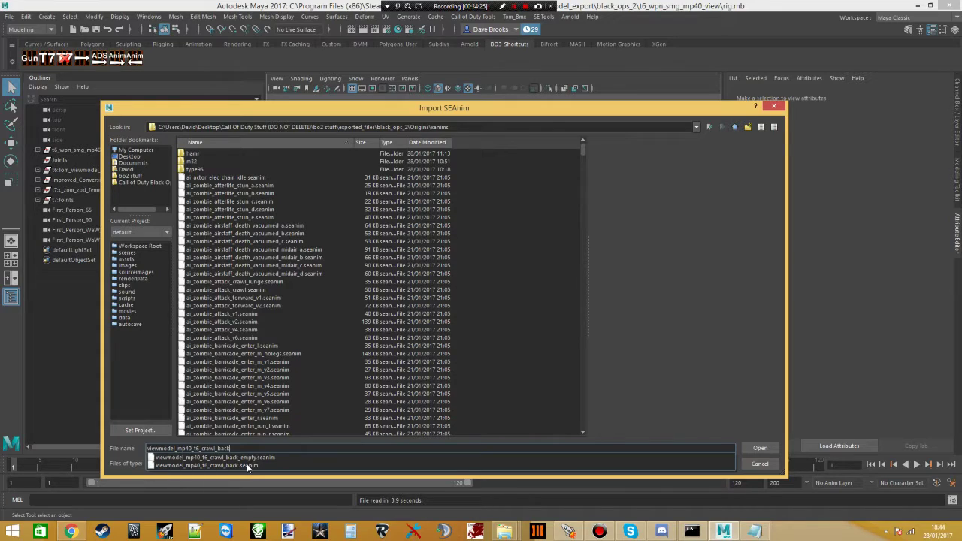
left_click(247, 465)
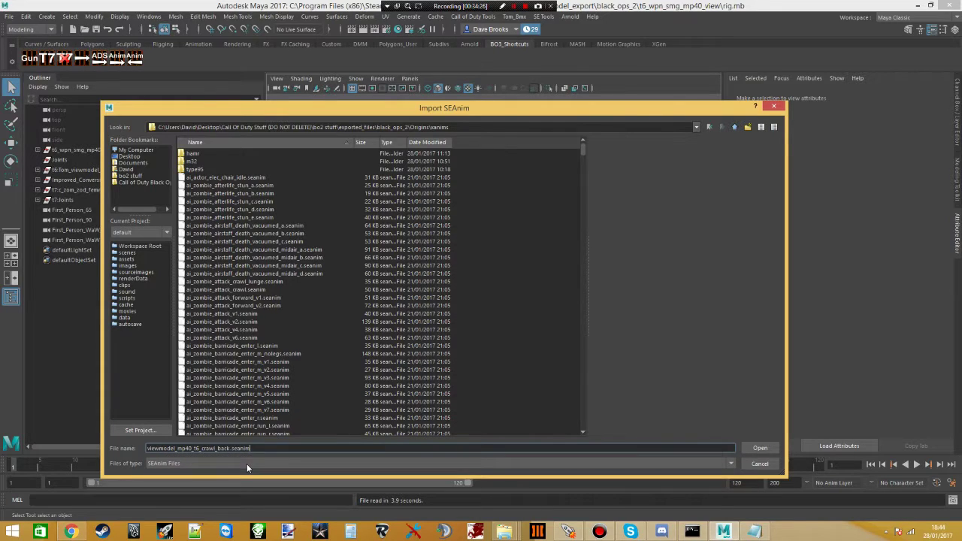
left_click(758, 449)
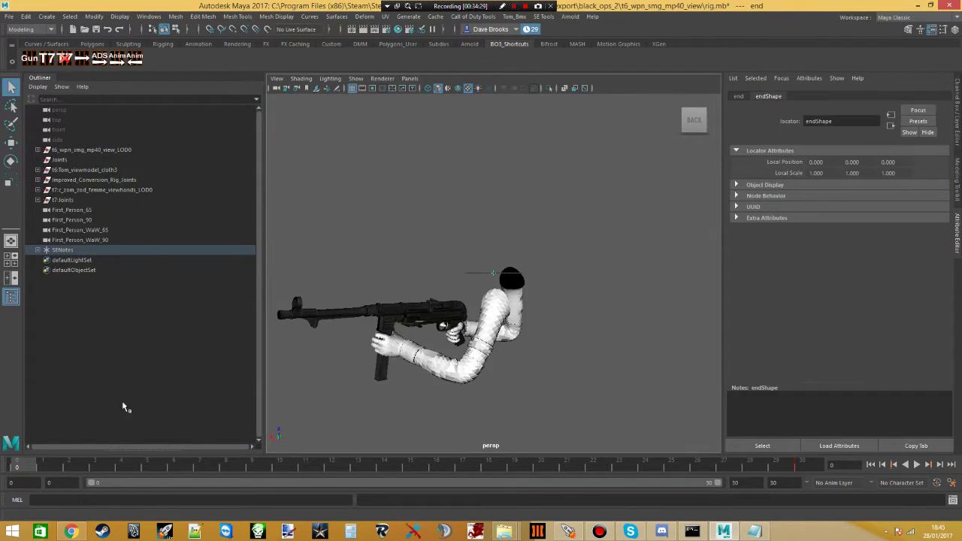
- Play back the imported crawl_back animation in the viewport from two different angles
key("alt+v")
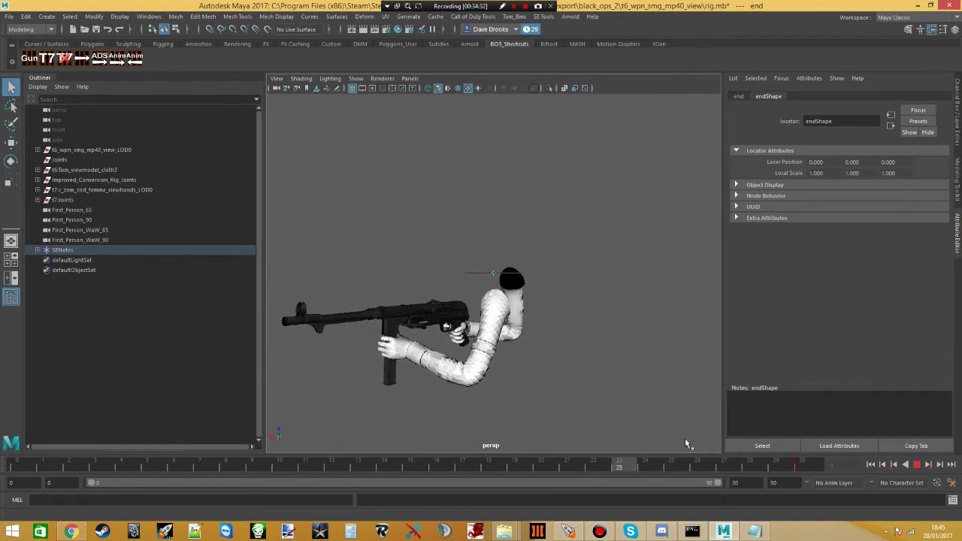
key("alt+v")
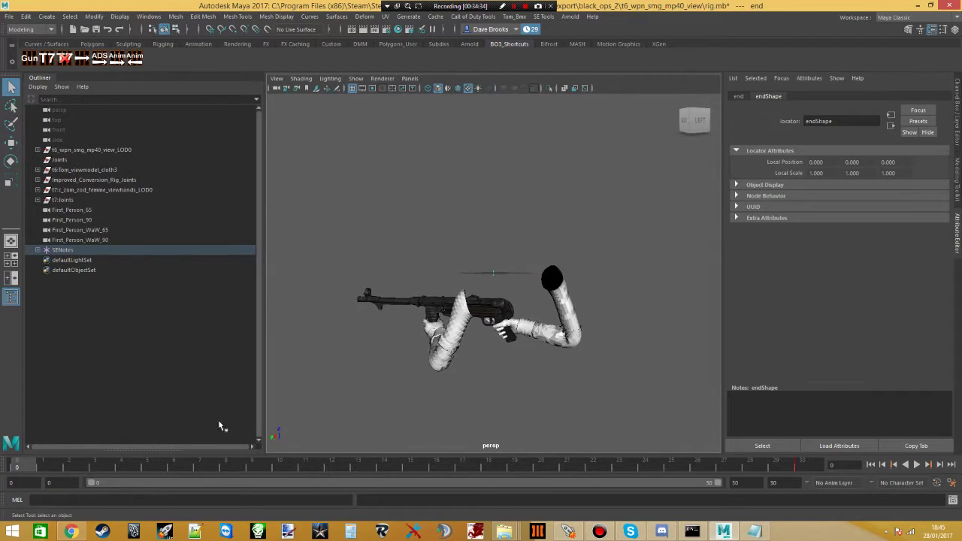
key("alt+v")
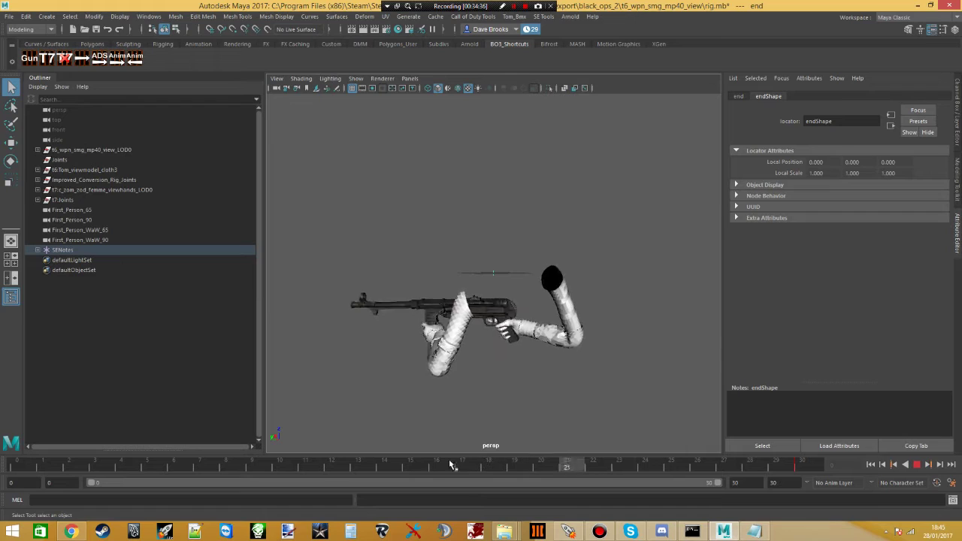
key("alt+v")
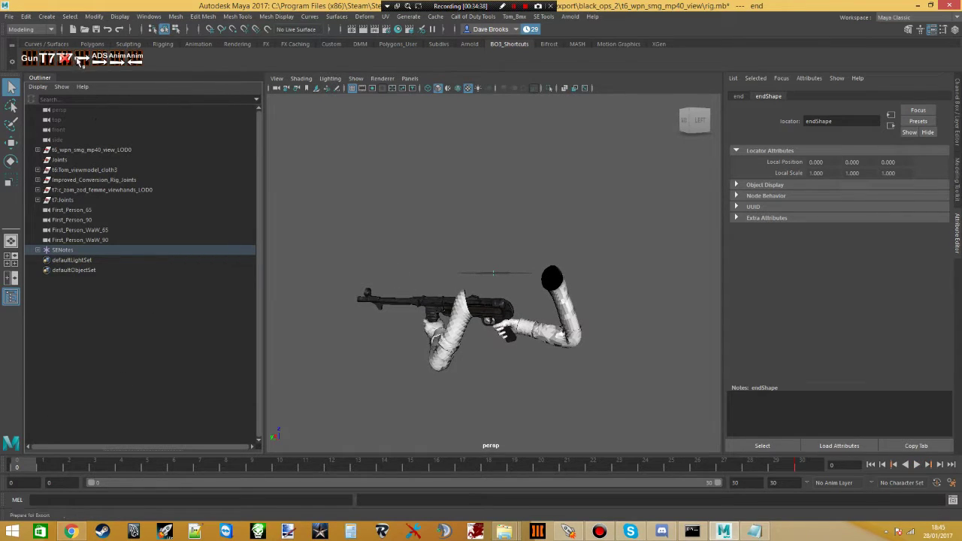
- Set the XAnim export's end frame to 30, grab the notes and remove the end note
left_click(473, 15)
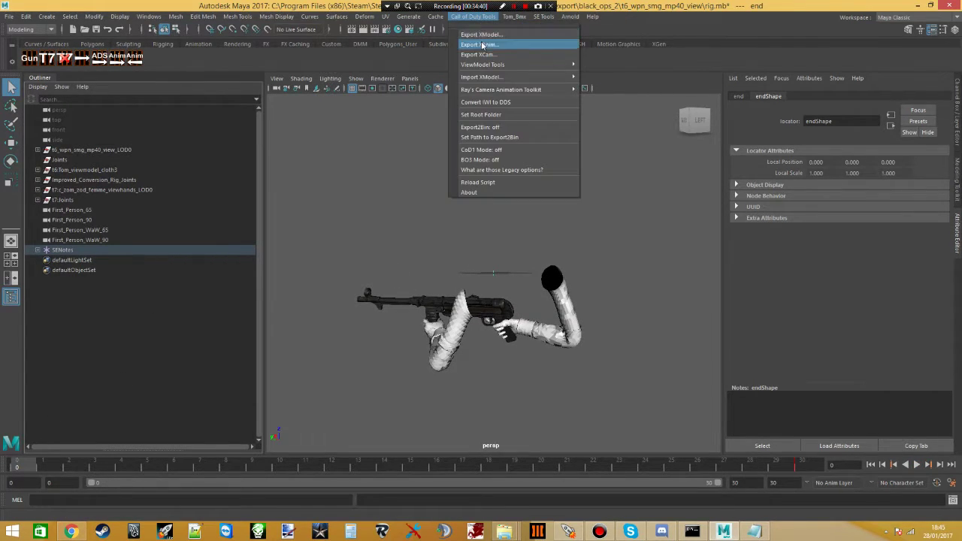
left_click(485, 40)
left_click(383, 211)
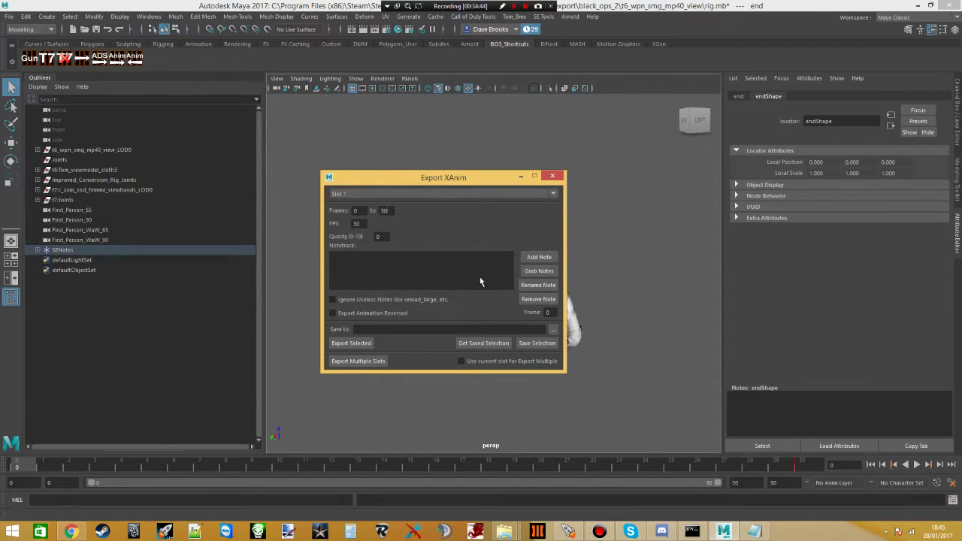
left_click(538, 270)
left_click(353, 258)
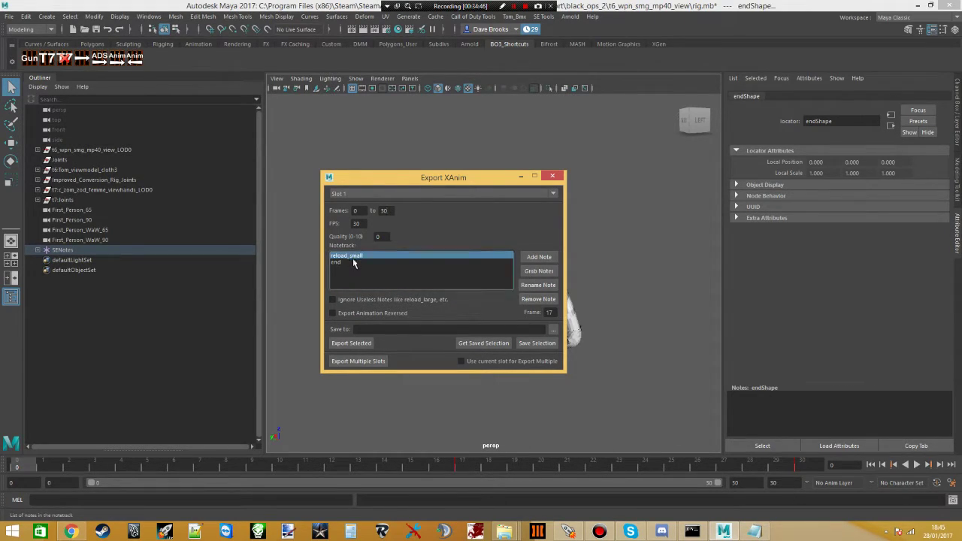
left_click(345, 263)
left_click(537, 299)
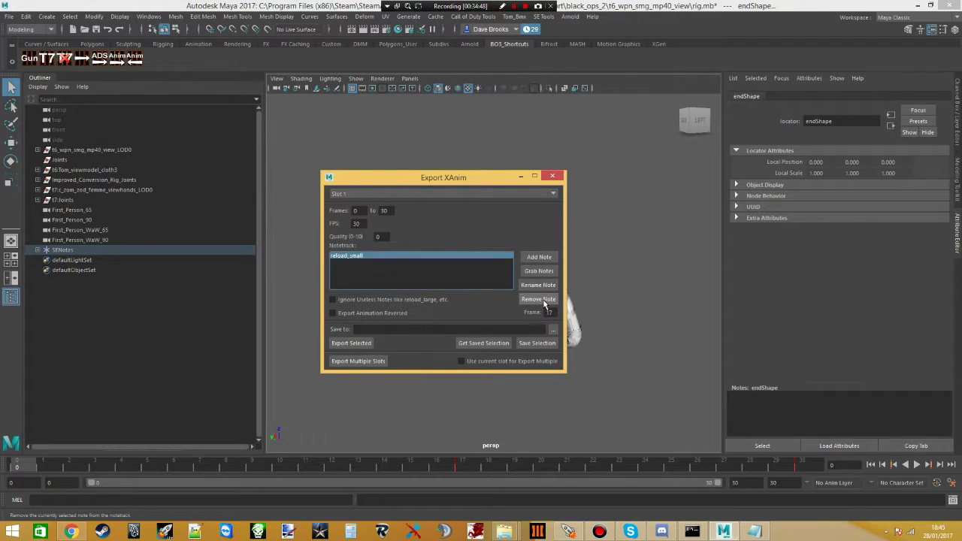
- Prepare the rig for export and export the XAnim to black_ops_2\mp40 as viewmodel_mp40_t6_crawl_back, declining to save the scene changes
left_click(85, 65)
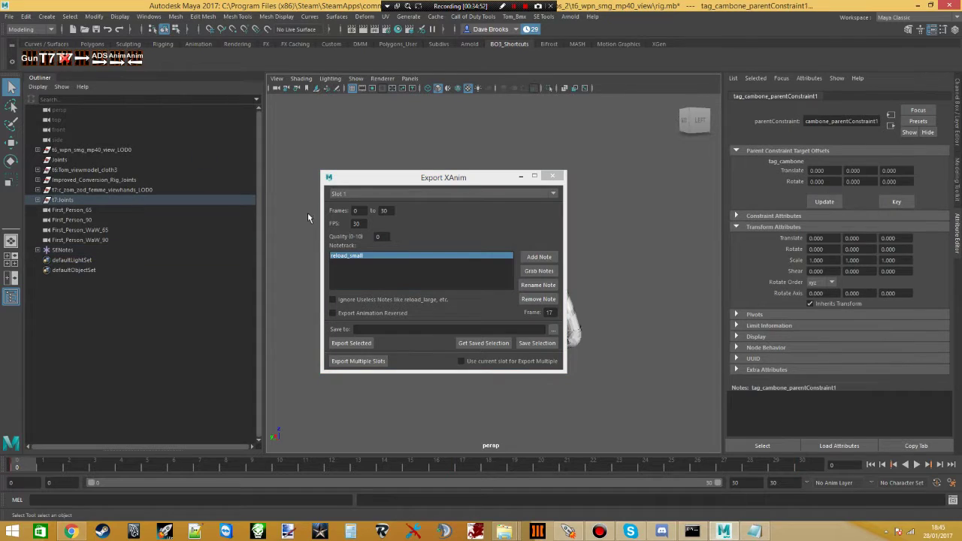
left_click(551, 332)
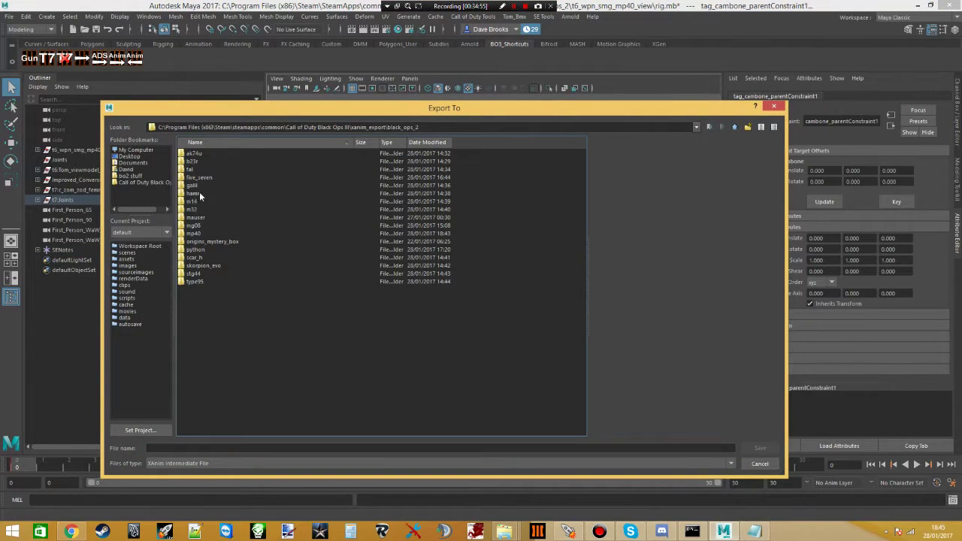
double_click(197, 233)
type("viewmodel_mp40_t6_crawl_back")
key("Return")
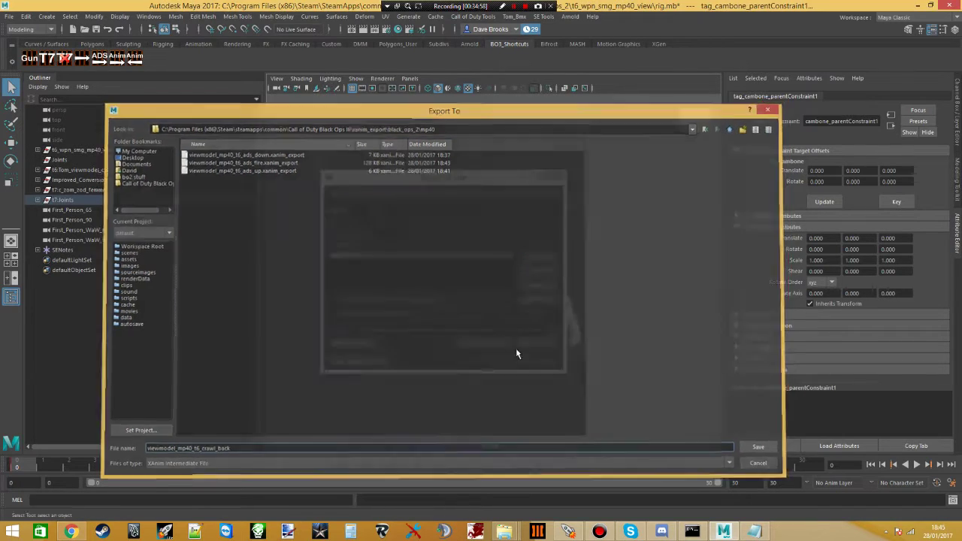
left_click(351, 343)
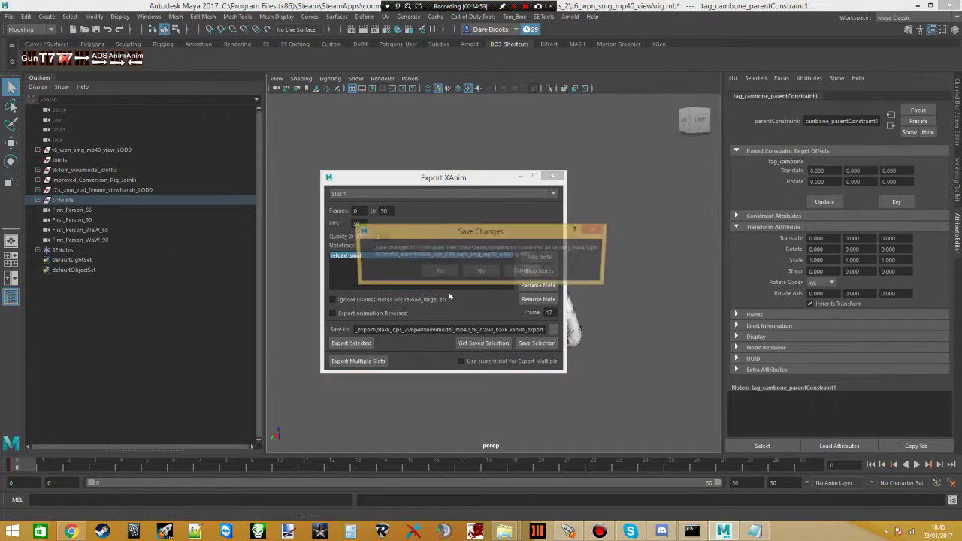
left_click(480, 272)
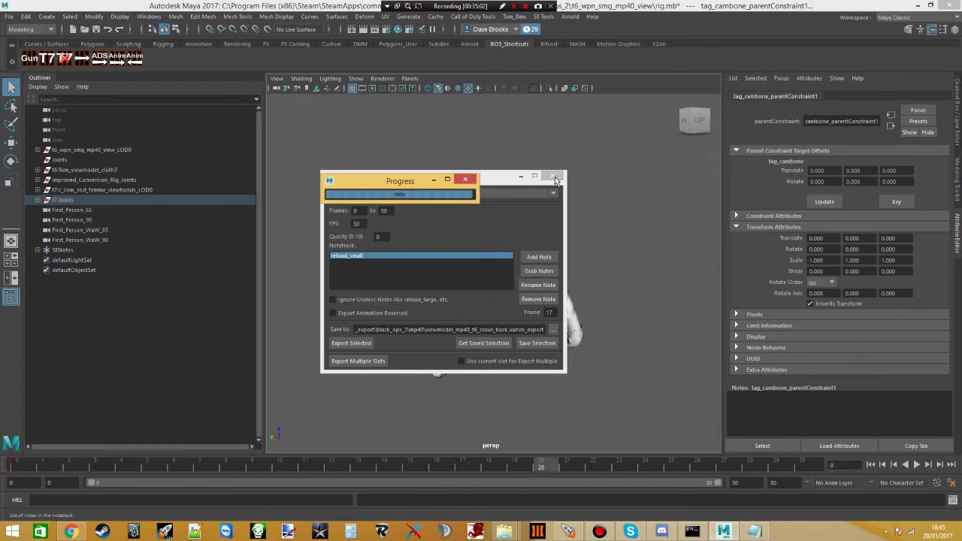
- Save the scene as viewmodel_mp40_t6_crawl_back.mb in the anims folder of t6_wpn_smg_mp40_view, accepting the student version notice
left_click(9, 17)
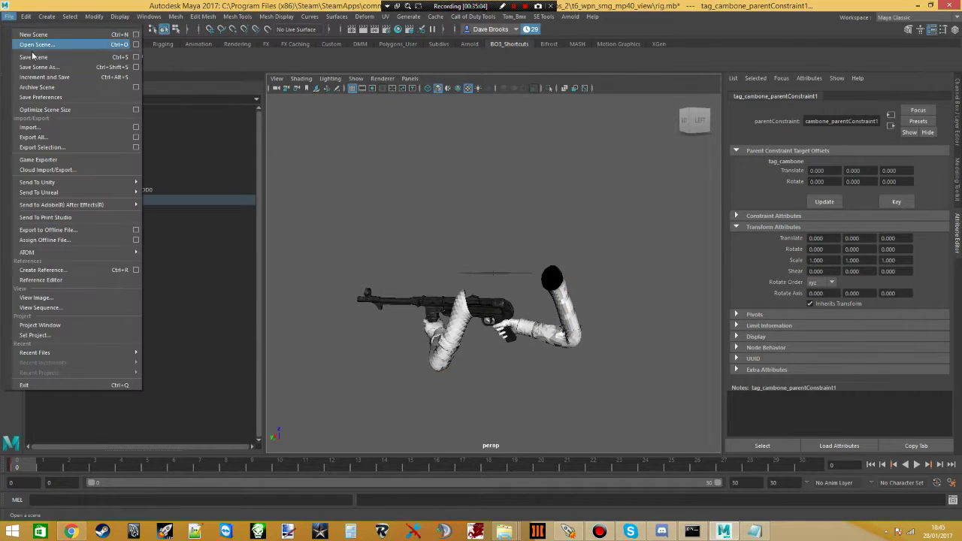
left_click(30, 66)
double_click(193, 169)
left_click(197, 171)
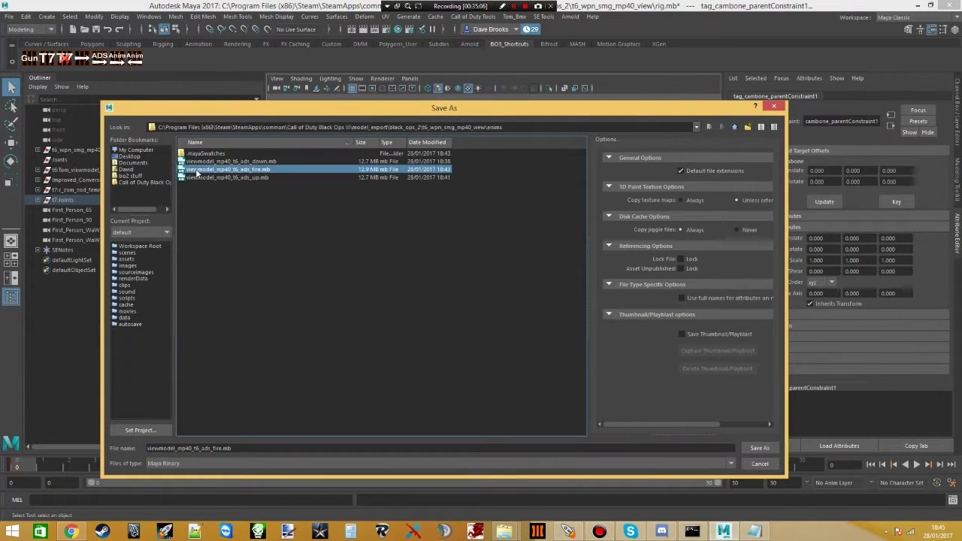
left_click_drag(233, 448, 190, 447)
key("Return")
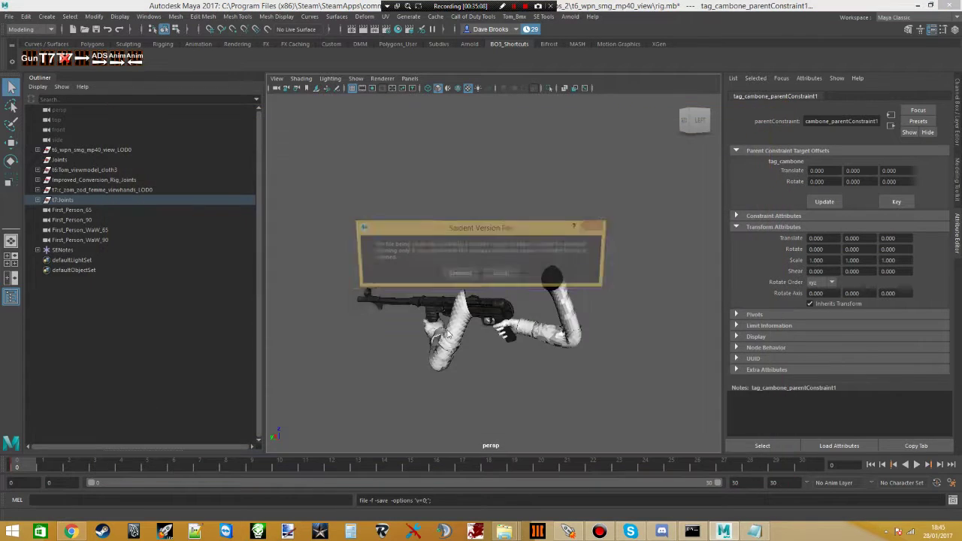
left_click(460, 274)
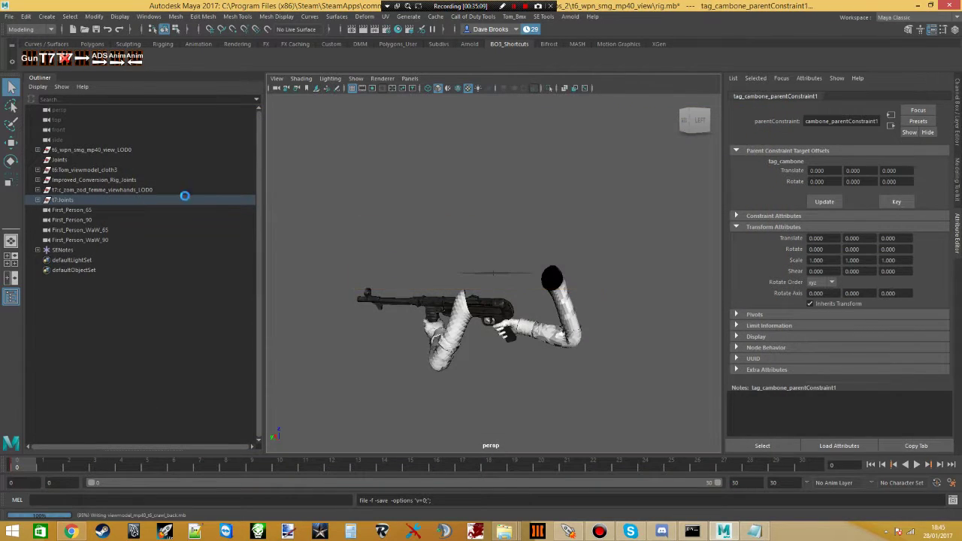
left_click(8, 18)
mouse_move(105, 352)
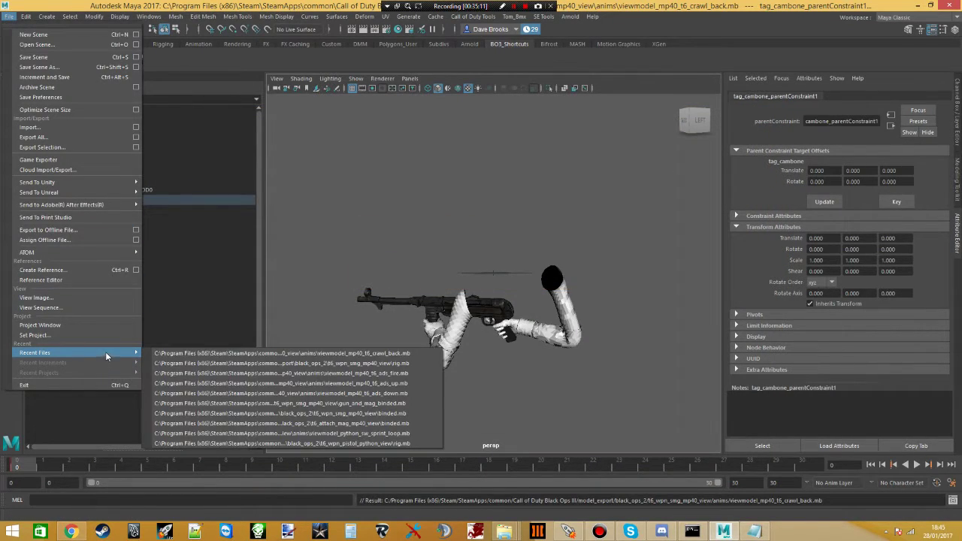
left_click(182, 361)
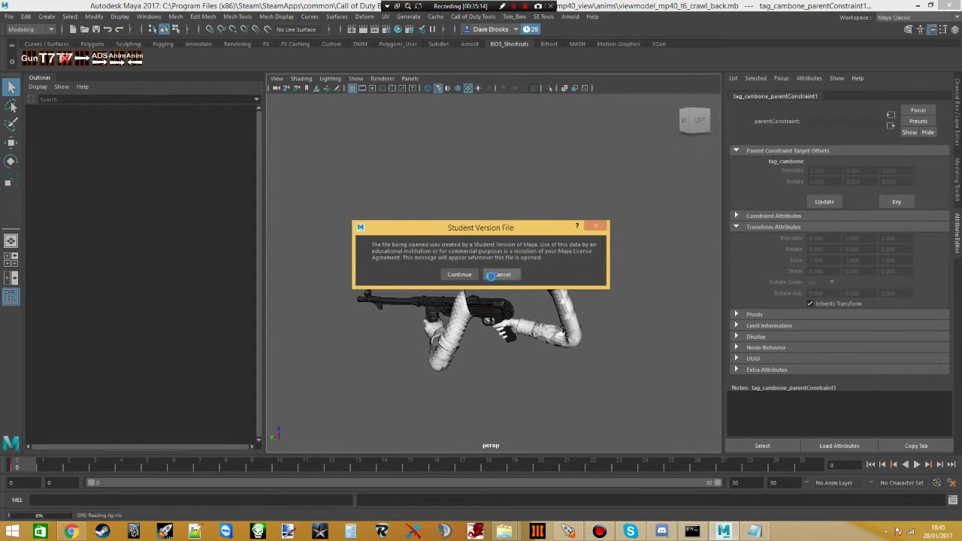
left_click(500, 274)
- Open the recent rig.mb scene of t6_wpn_smg_mp40_view and continue past the student version notice
left_click(9, 17)
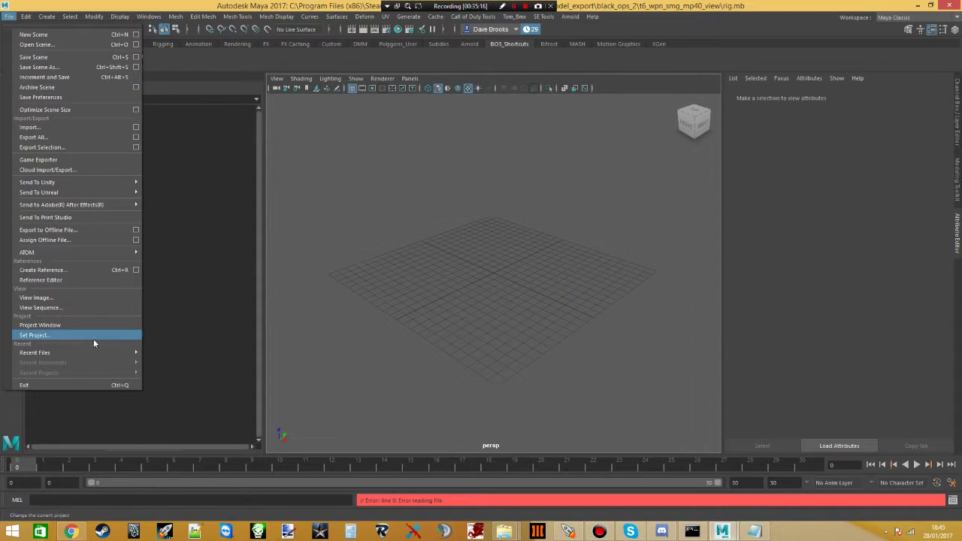
mouse_move(112, 352)
left_click(179, 365)
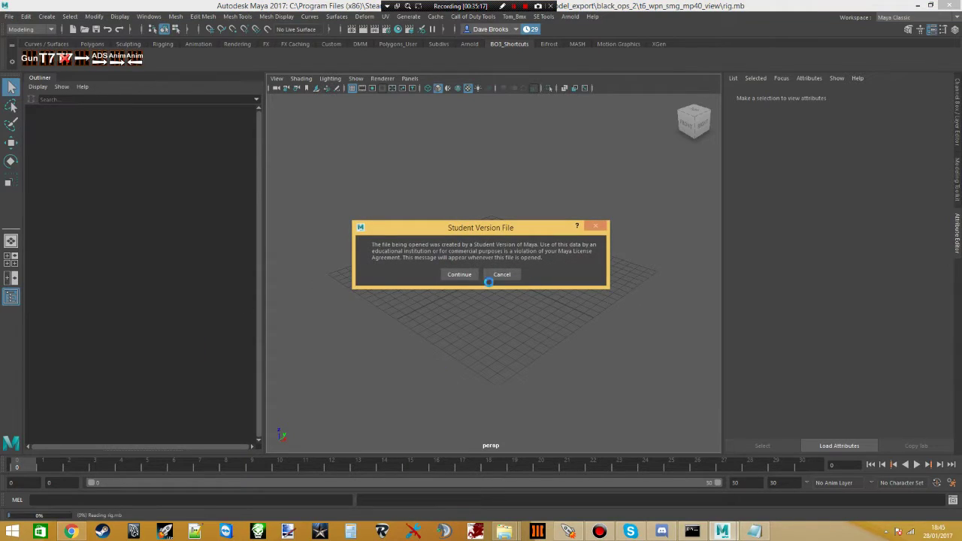
left_click(459, 274)
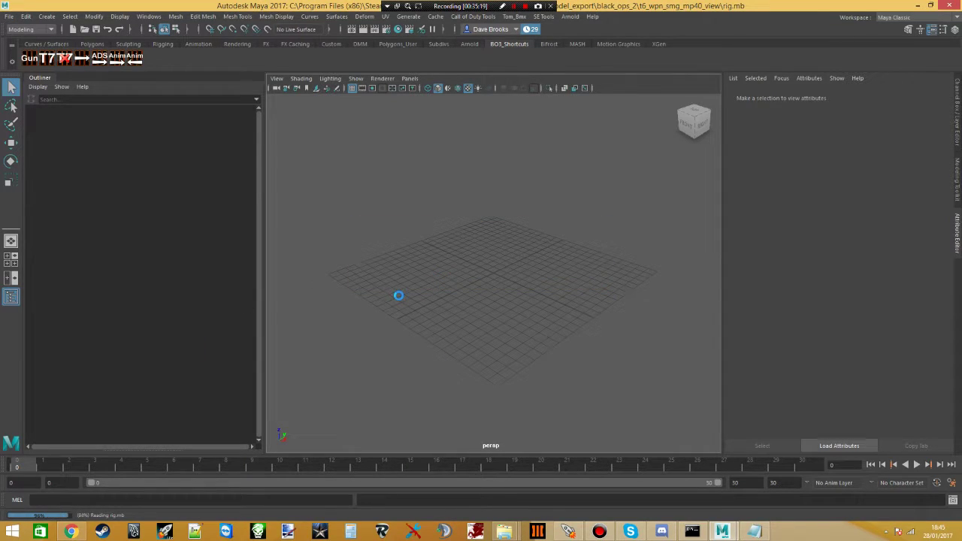
- Copy the file name of viewmodel_mp40_t6_crawl_back_empty.seanim from the mp40 search results in File Explorer
key("alt+Tab")
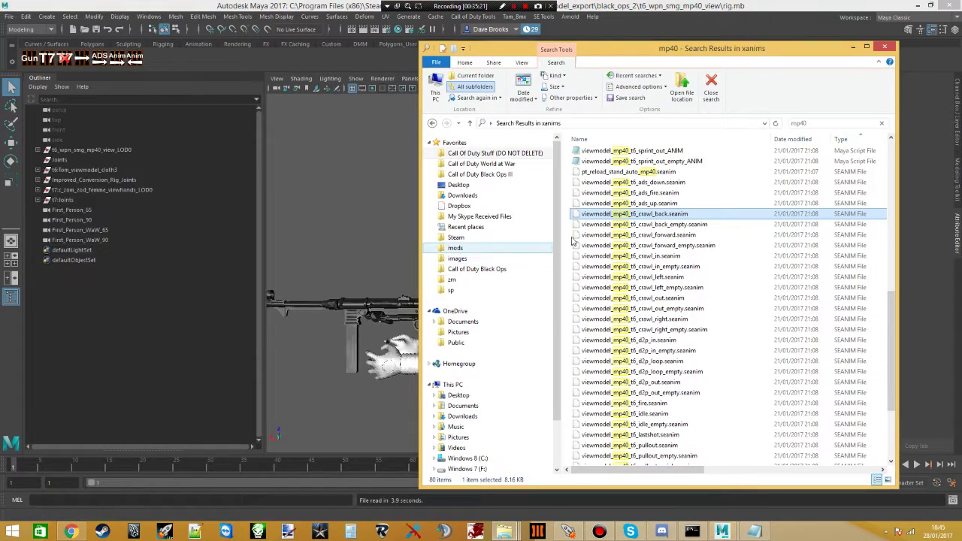
left_click(597, 224)
right_click(597, 224)
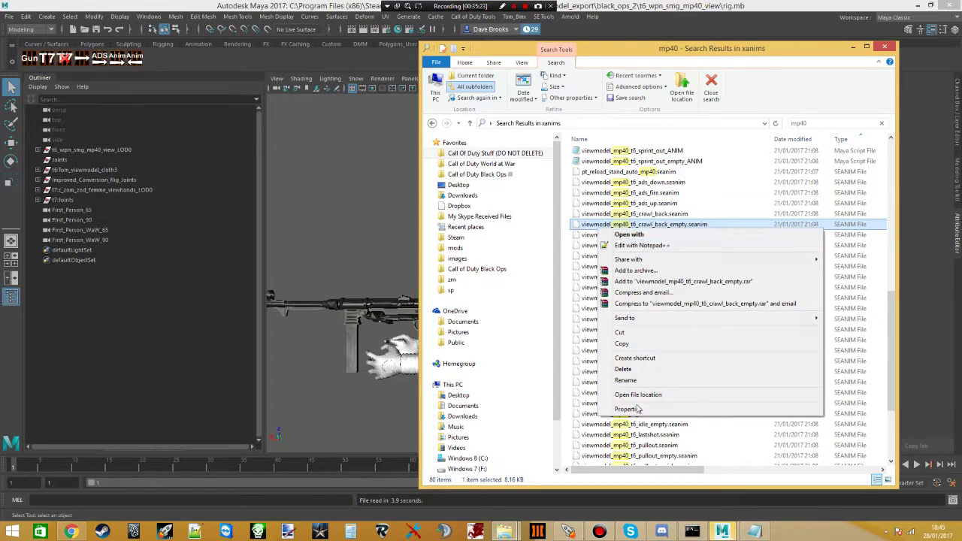
left_click(625, 380)
key("ctrl+c")
- Import viewmodel_mp40_t6_crawl_back_empty.seanim onto the rig from the xanims folder under exported_files in bo2 stuff
left_click(544, 17)
left_click(552, 34)
left_click(138, 176)
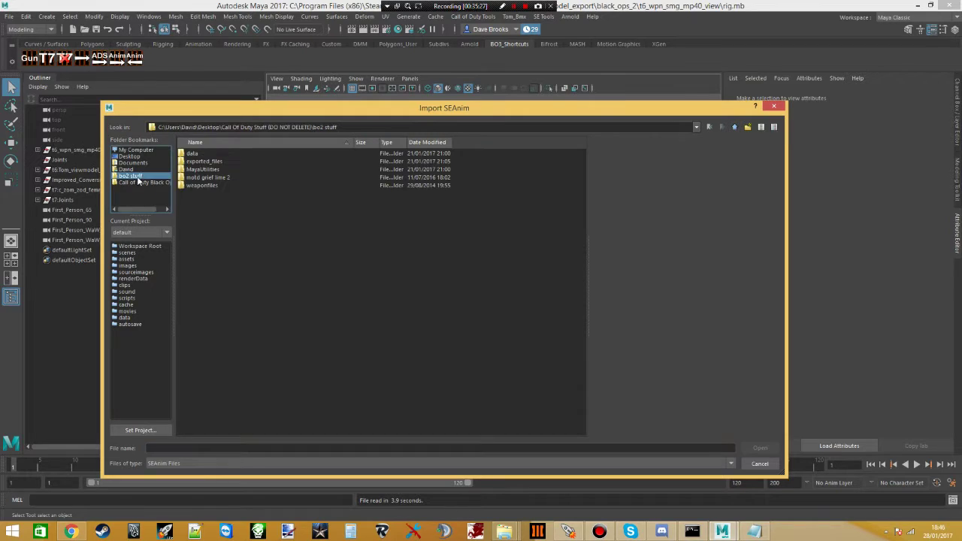
double_click(197, 161)
double_click(199, 155)
double_click(194, 161)
double_click(194, 153)
left_click(218, 448)
key("ctrl+v")
left_click(220, 457)
left_click(758, 447)
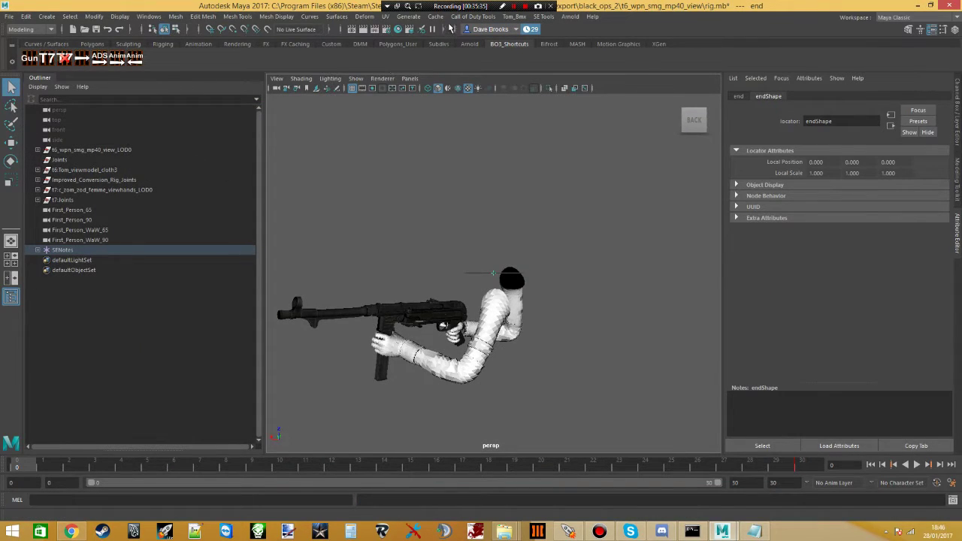
- Set up an XAnim export ending at frame 30, grab the animation's notes and remove the end note
left_click(473, 16)
left_click(481, 44)
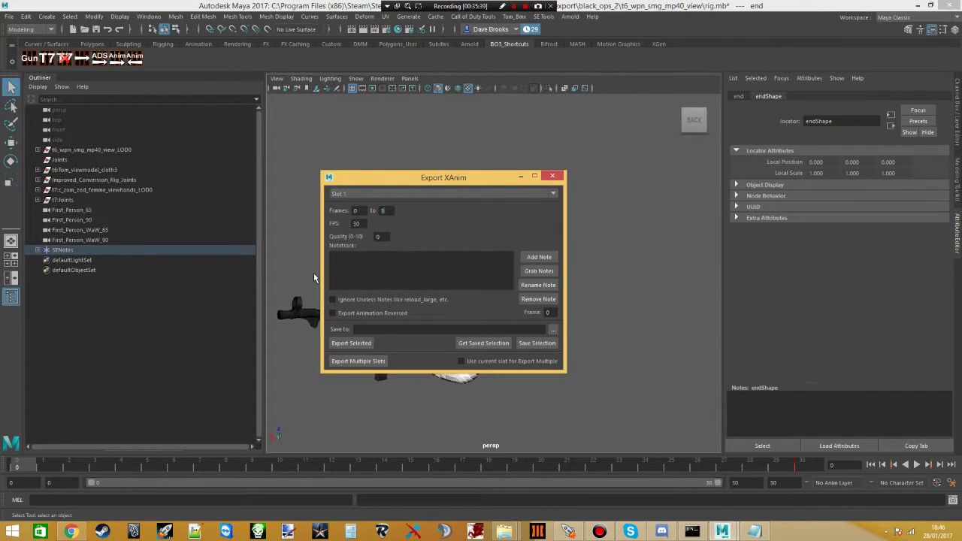
left_click(539, 270)
left_click(342, 263)
left_click(537, 299)
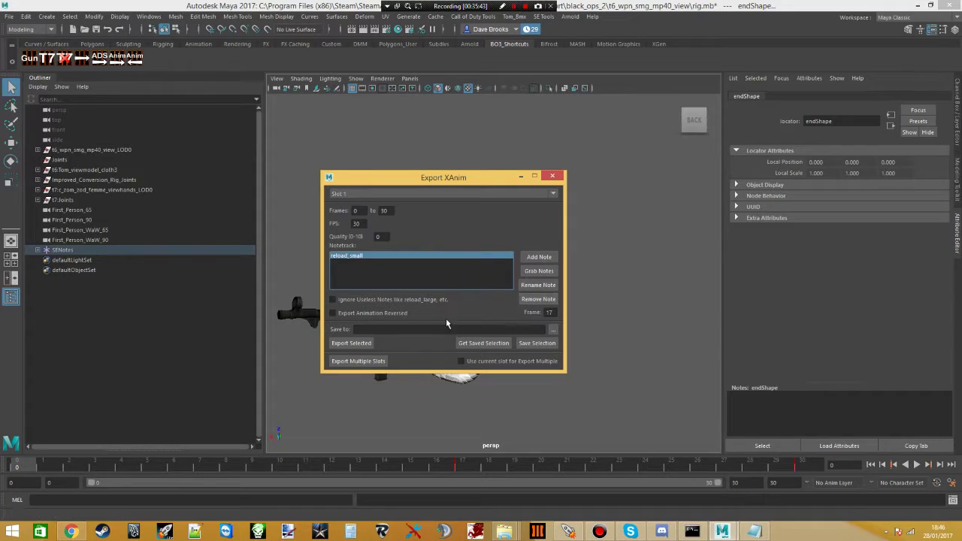
- Set the XAnim export destination to viewmodel_mp40_t6_crawl_back_empty in the black_ops_2\mp40 folder
left_click(553, 331)
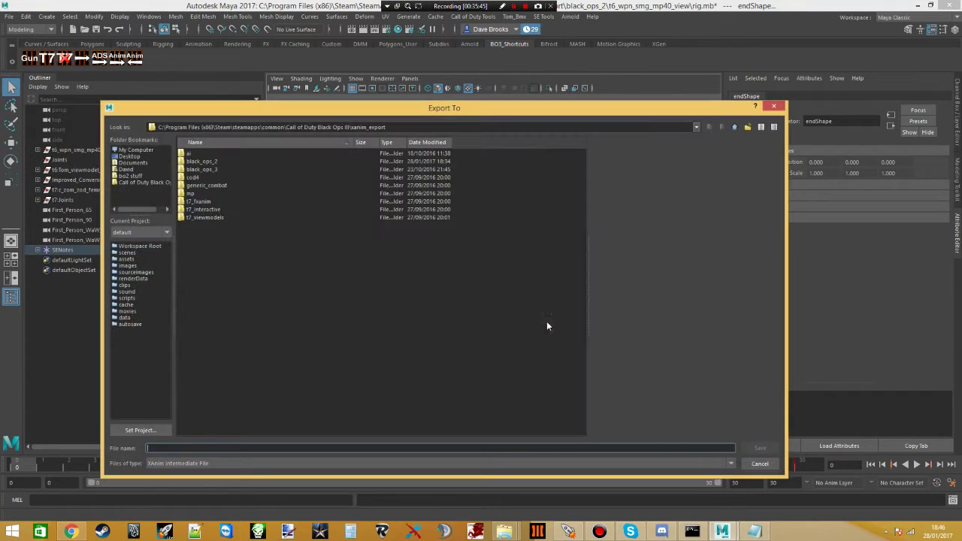
double_click(201, 162)
double_click(193, 233)
left_click(203, 448)
key("ctrl+v")
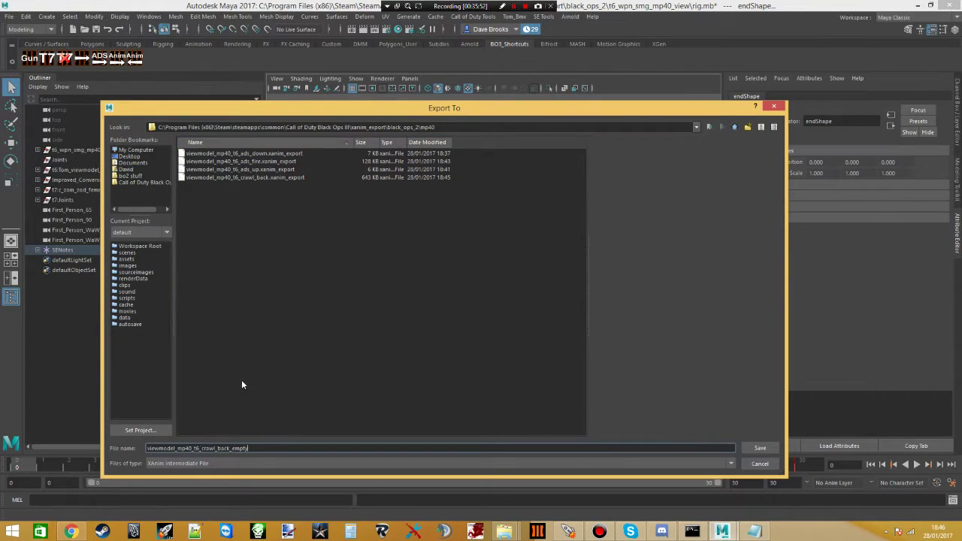
key("Return")
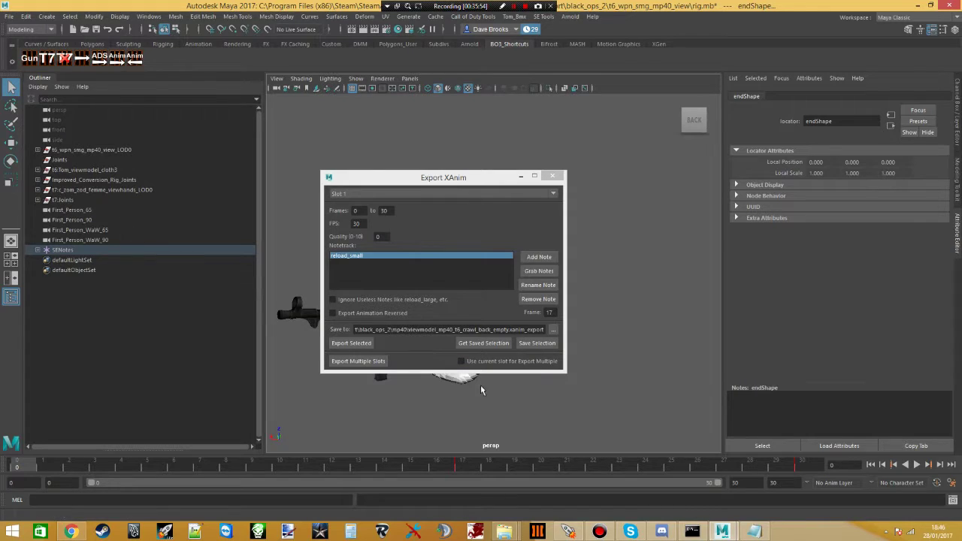
- Try to save the current selection and export the crawl_back_empty animation, declining to save the scene changes
left_click(536, 342)
left_click(351, 343)
left_click(480, 271)
left_click(482, 265)
left_click(38, 250)
left_click(37, 250)
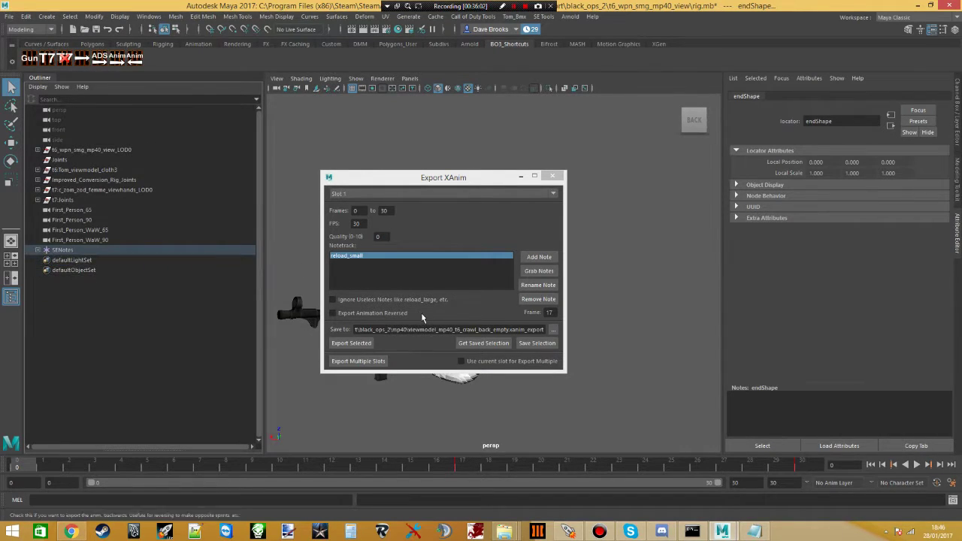
- Grab the animation's notes again into the XAnim export's notetrack
left_click(539, 271)
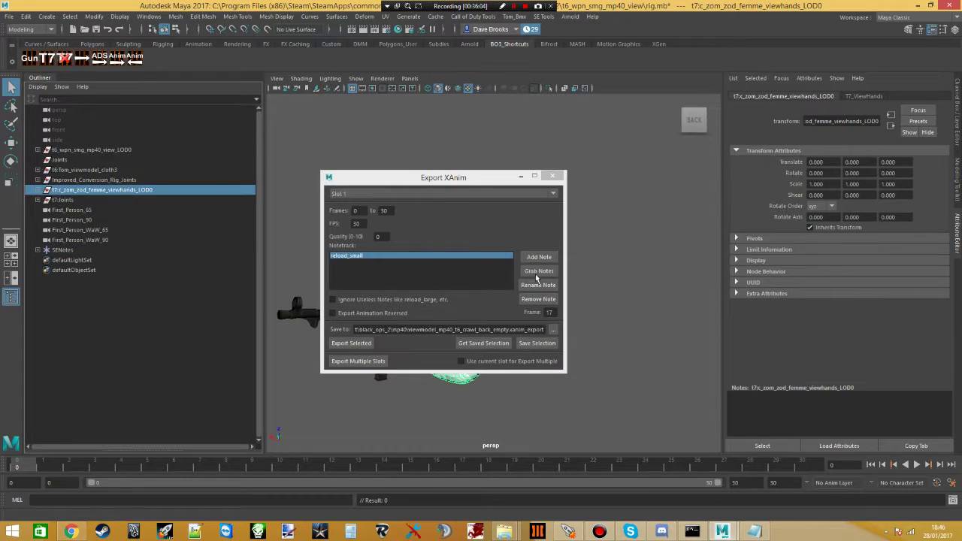
left_click(537, 272)
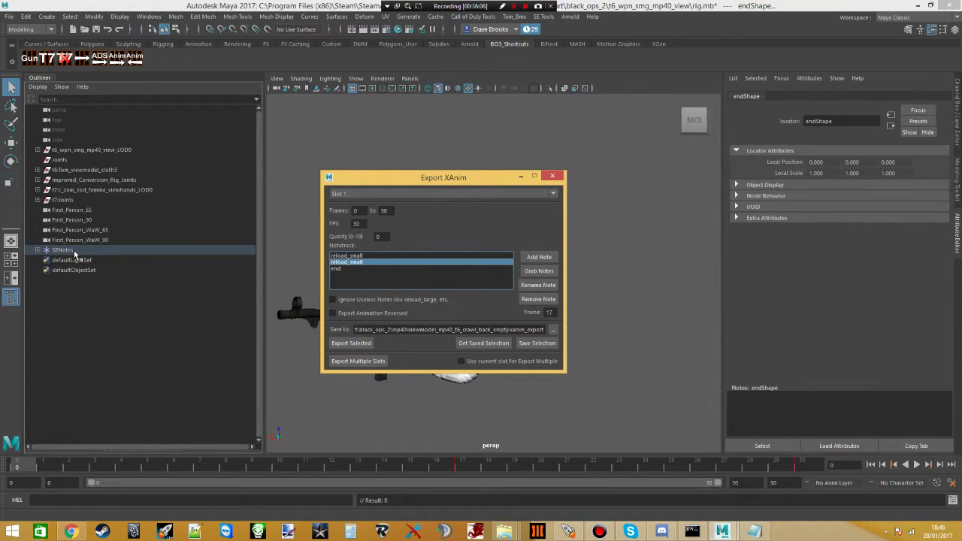
left_click(538, 270)
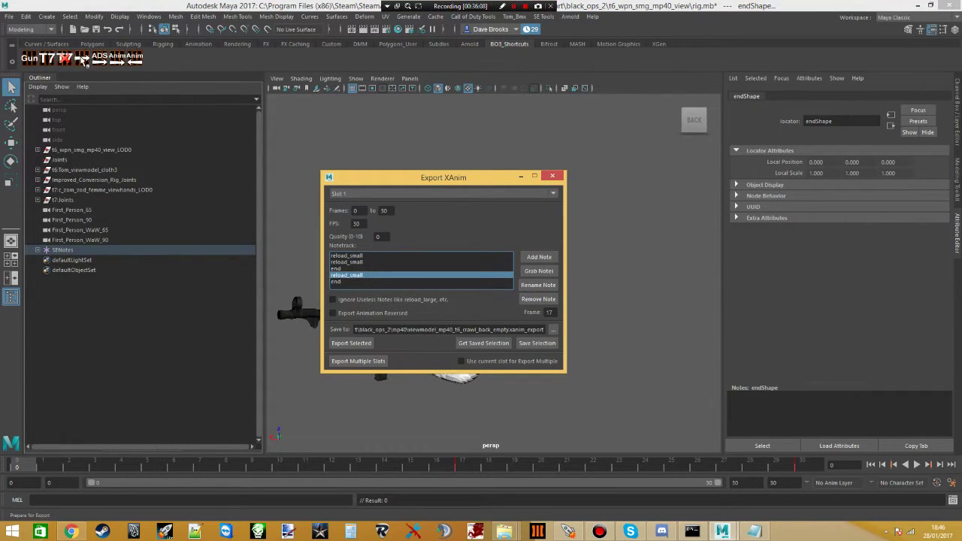
- Prepare the rig for export, save the joint selection and export the crawl_back_empty XAnim without saving the scene changes
left_click(83, 60)
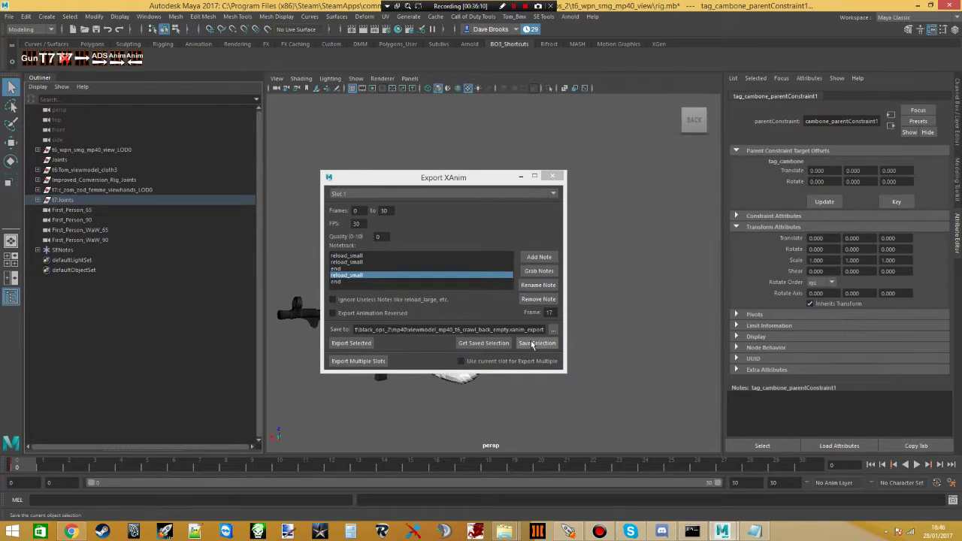
left_click(535, 344)
left_click(351, 343)
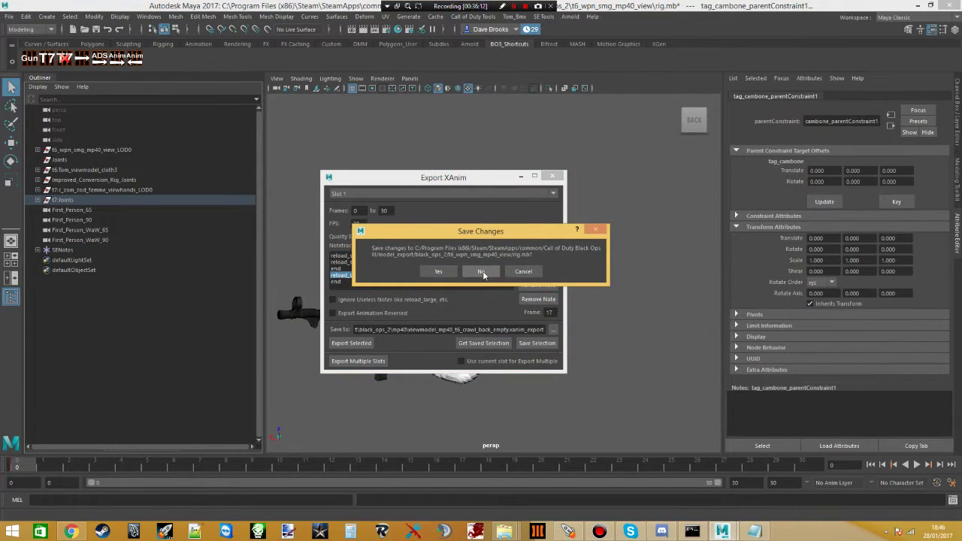
left_click(482, 272)
left_click(552, 176)
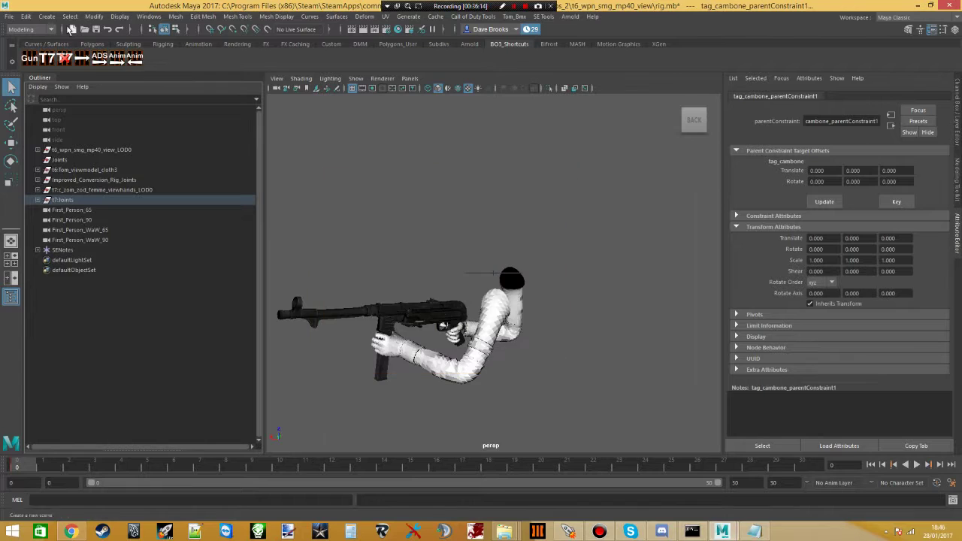
- Save the scene as viewmodel_mp40_t6_crawl_back_empty in the anims folder of t6_wpn_smg_mp40_view
left_click(8, 17)
left_click(34, 69)
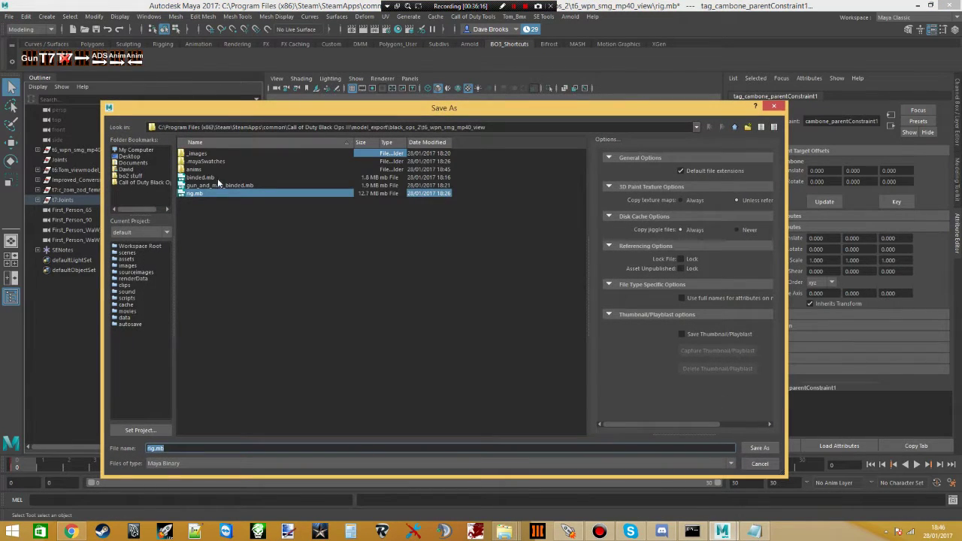
double_click(217, 178)
key("ctrl+a")
key("ctrl+v")
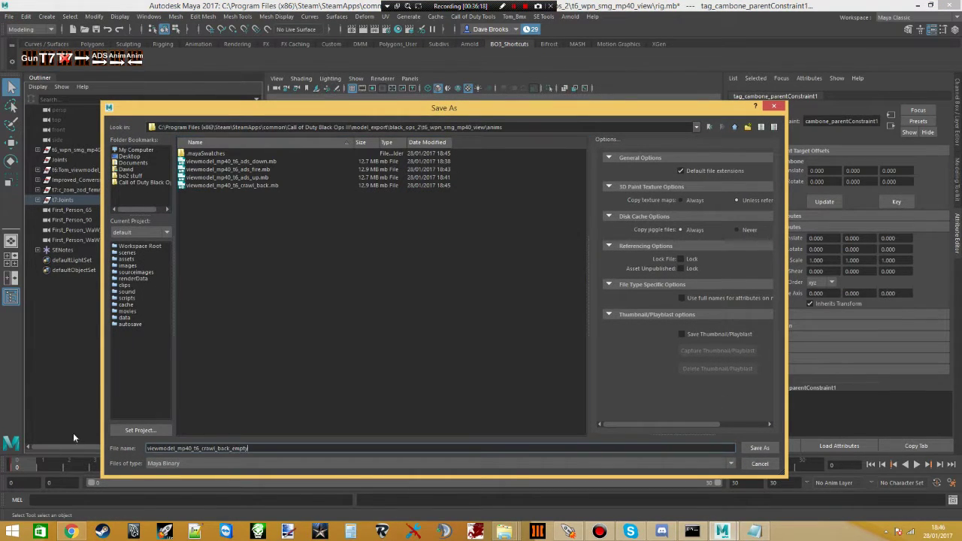
key("Return")
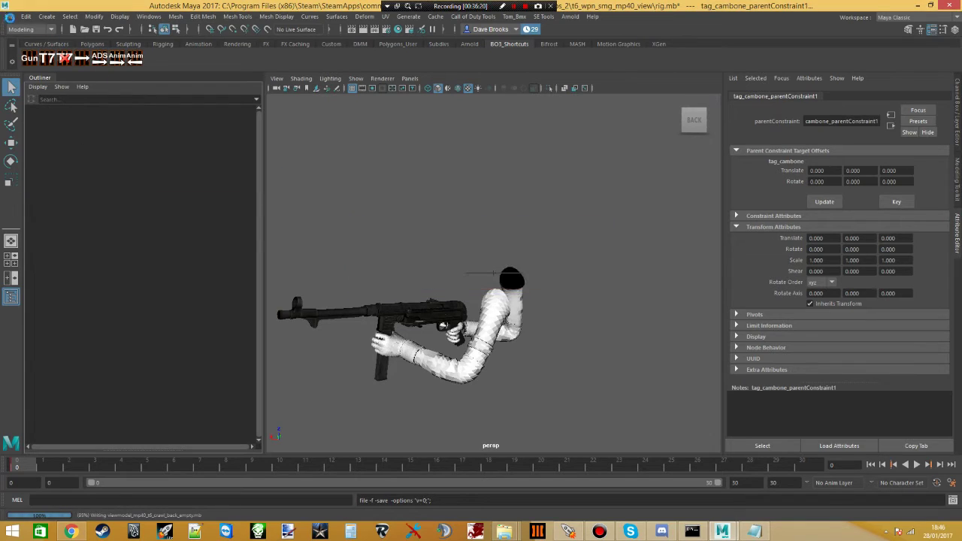
- Reopen the recent rig.mb scene for the following animation, accepting the student version notice
left_click(9, 17)
mouse_move(60, 353)
left_click(187, 365)
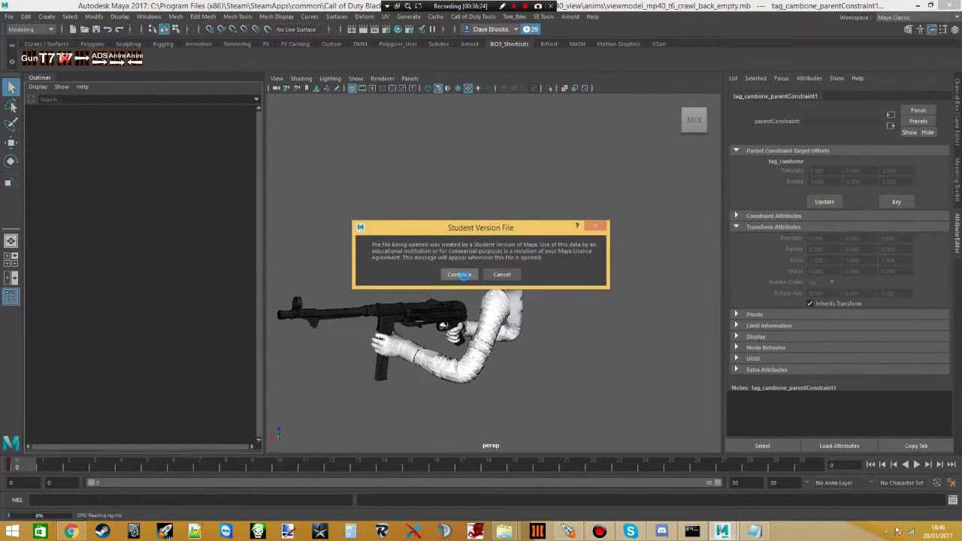
left_click(466, 274)
- Switch to the mp40 search results in File Explorer and copy the file name viewmodel_mp40_t6_crawl_forward
key("alt+Tab")
right_click(605, 236)
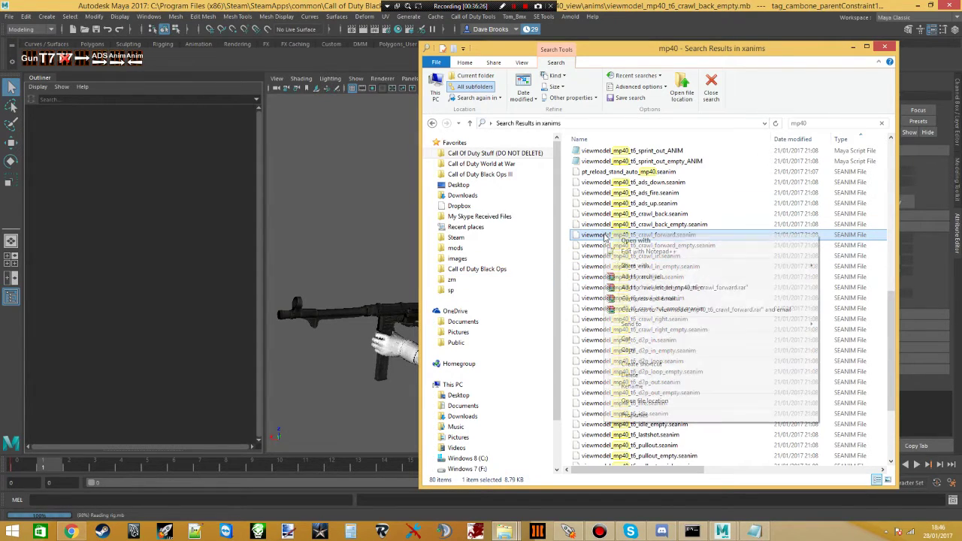
left_click(632, 386)
key("ctrl+c")
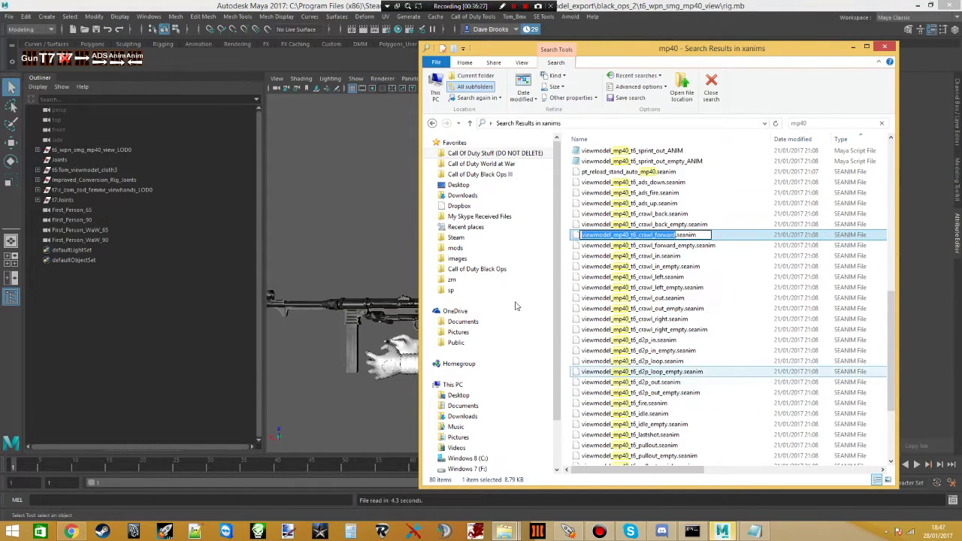
- Import the SEAnim file viewmodel_mp40_t6_crawl_forward from the Origins xanims folder of the exported Black Ops 2 files onto the rig in Maya
left_click(471, 17)
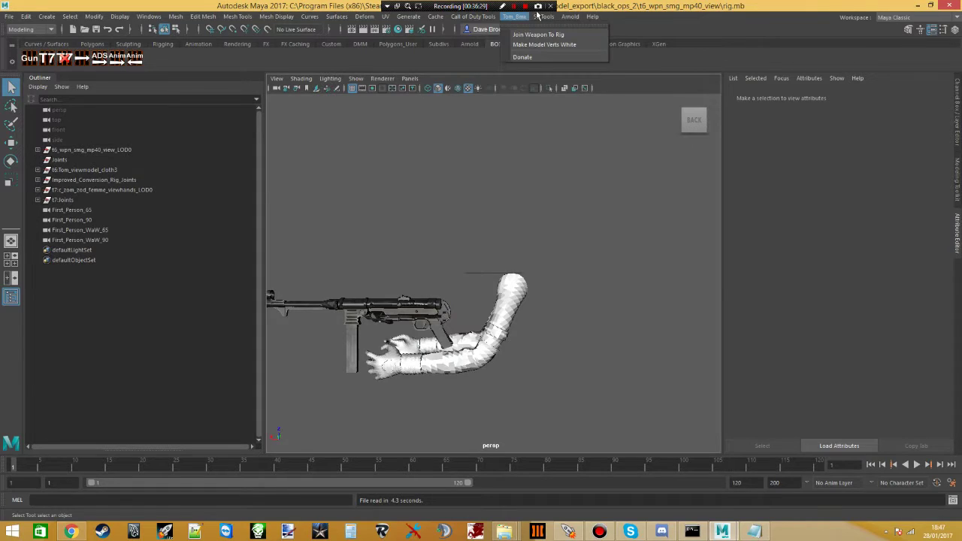
left_click(554, 35)
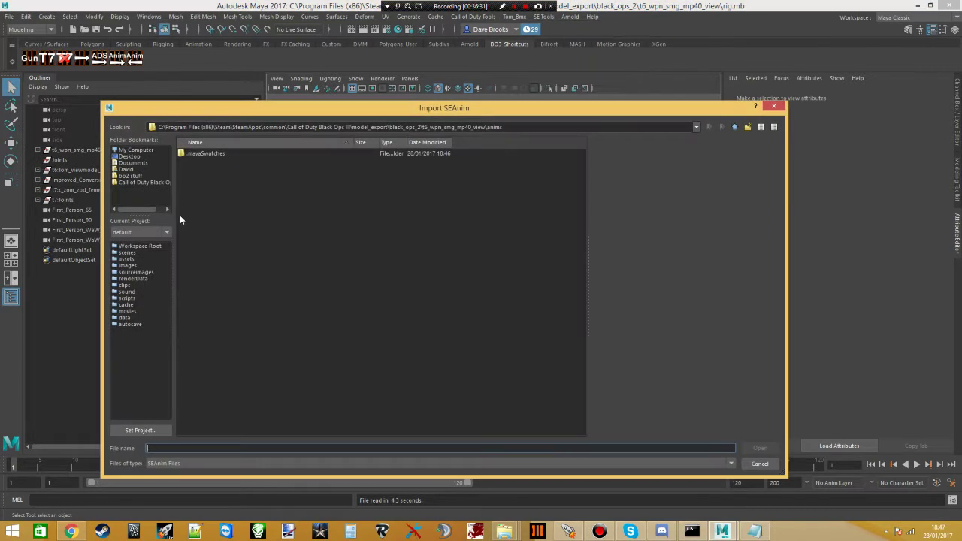
left_click(130, 176)
double_click(207, 162)
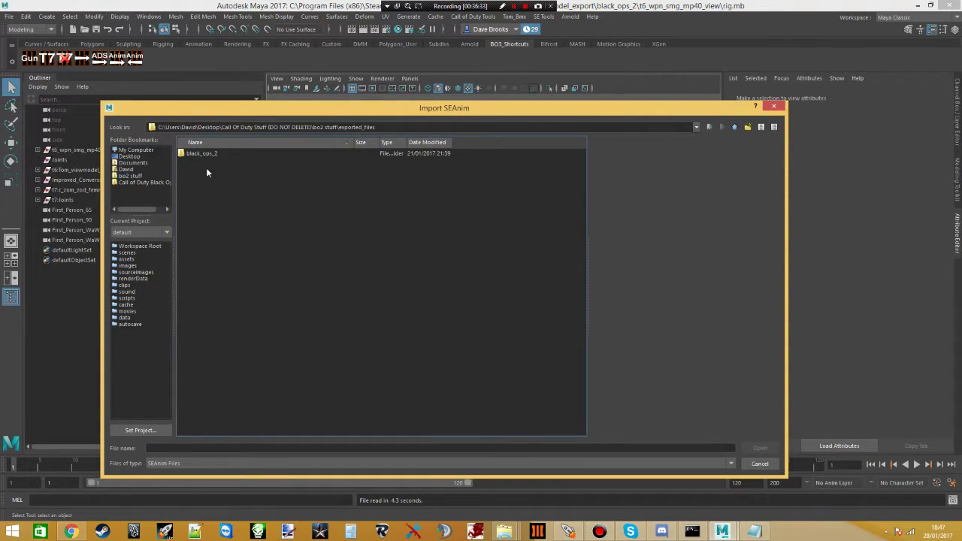
double_click(197, 155)
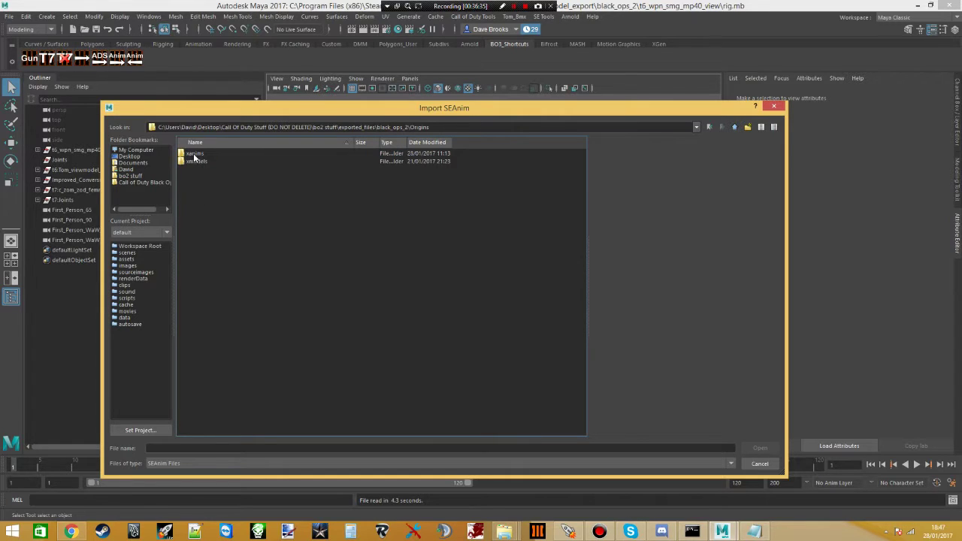
double_click(195, 154)
left_click(226, 447)
key("ctrl+v")
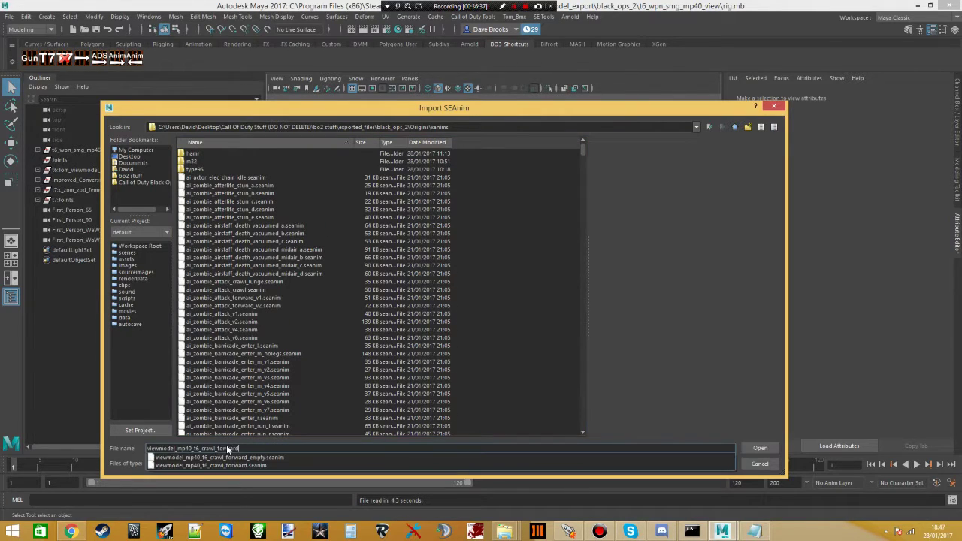
left_click(233, 466)
left_click(759, 448)
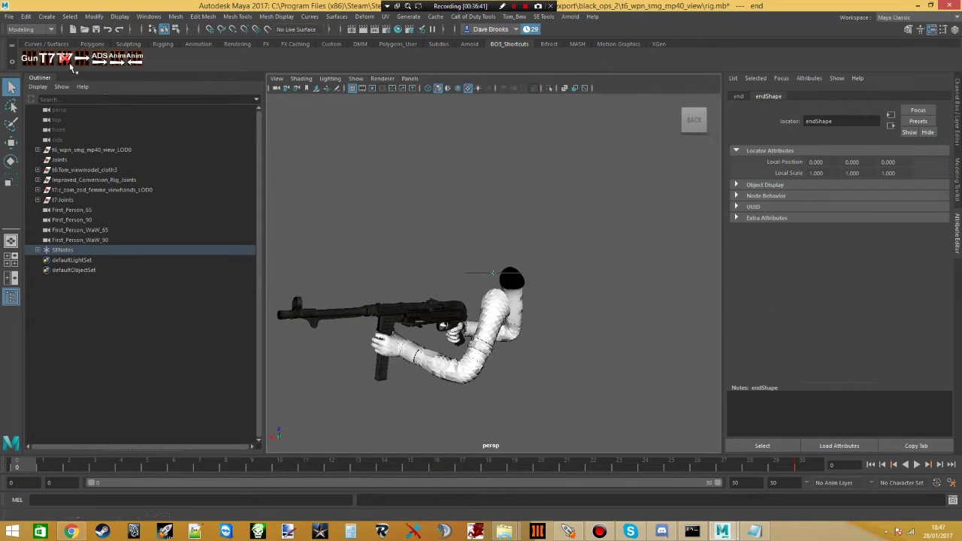
- Set up an XAnim export for frames 0 to 30, grab the animation's notes and remove the end note
left_click(471, 16)
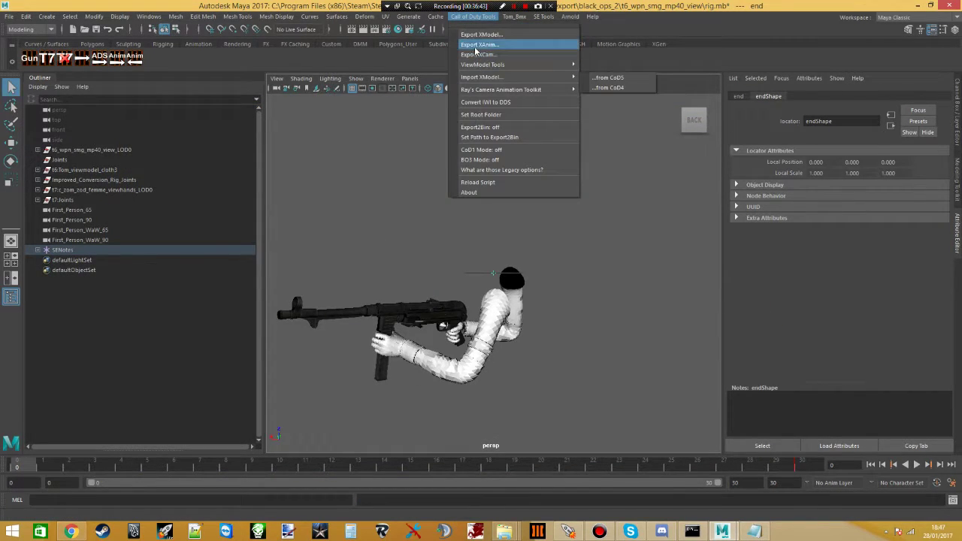
left_click(476, 49)
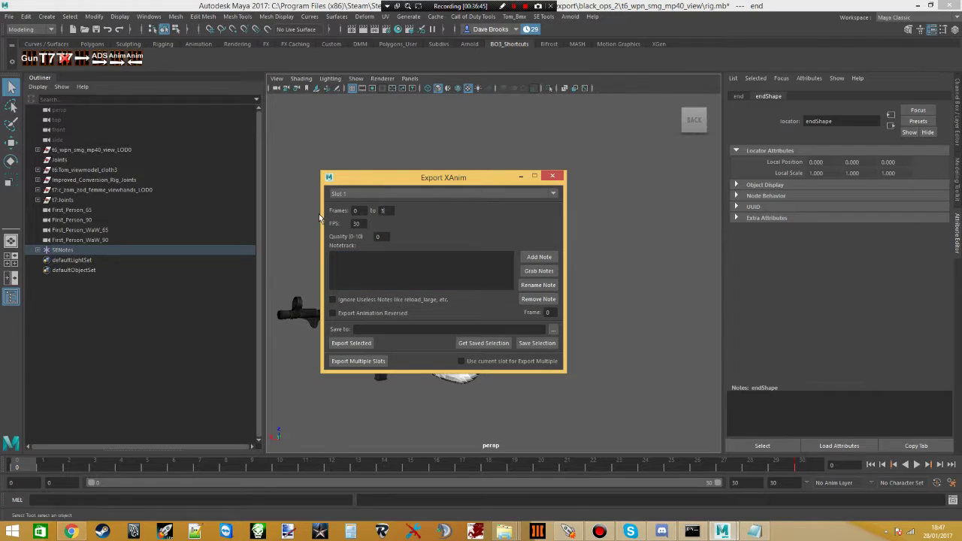
left_click(539, 270)
left_click(348, 261)
left_click(520, 299)
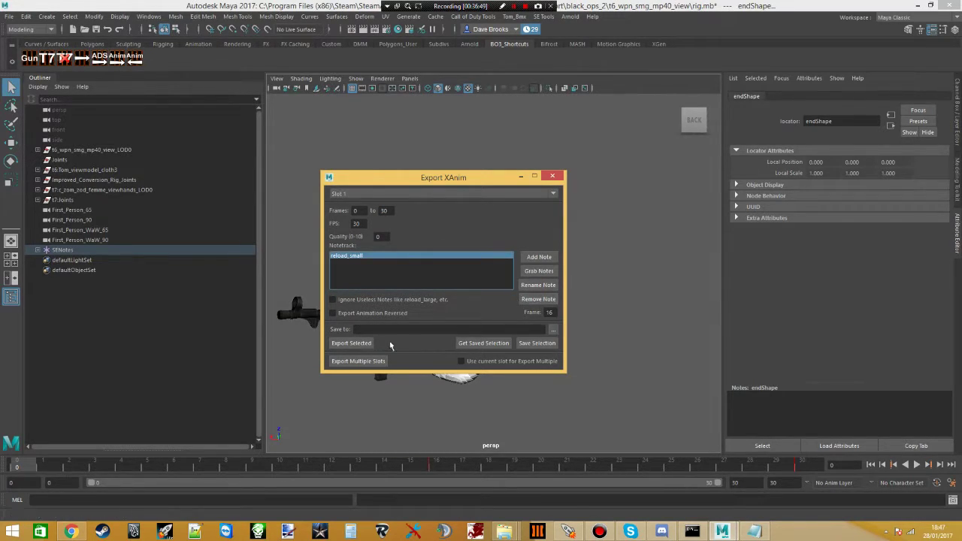
- Prepare the rig and export the XAnim as viewmodel_mp40_t6_crawl_forward to the black_ops_2 mp40 folder, without saving the scene changes
left_click(483, 343)
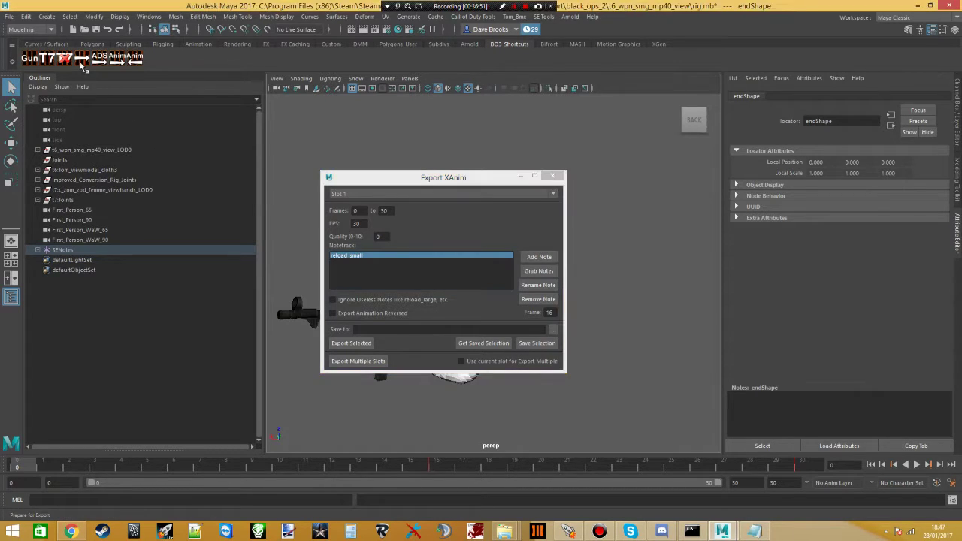
left_click(552, 329)
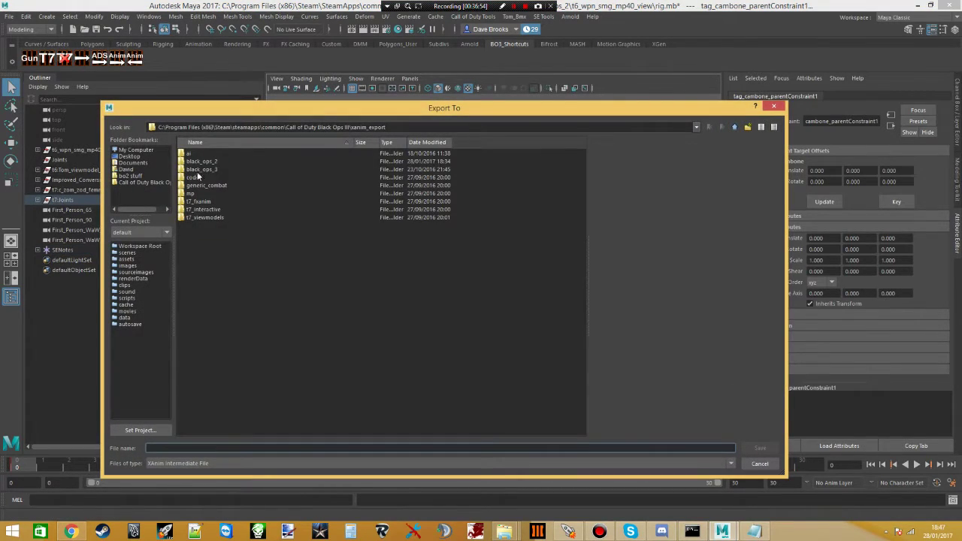
double_click(203, 161)
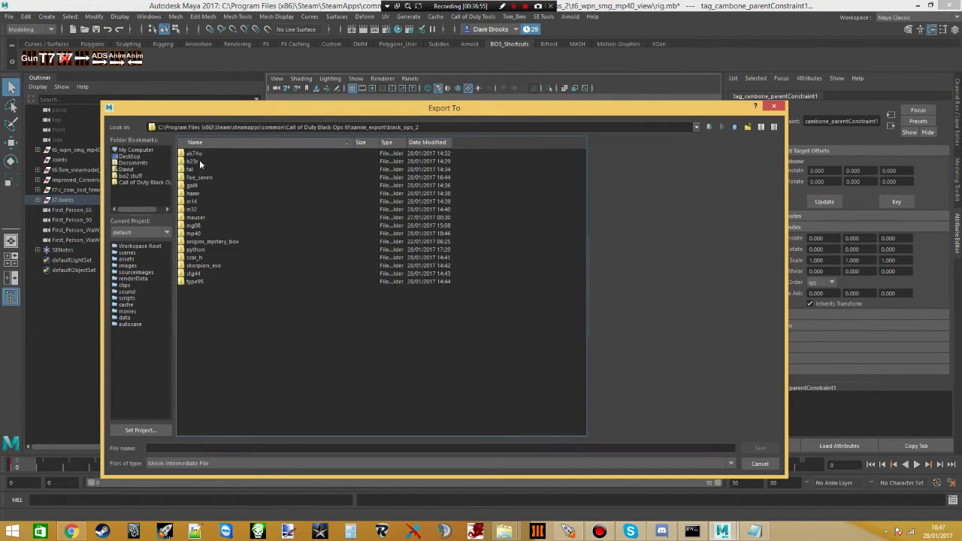
double_click(197, 233)
left_click(181, 447)
key("ctrl+v")
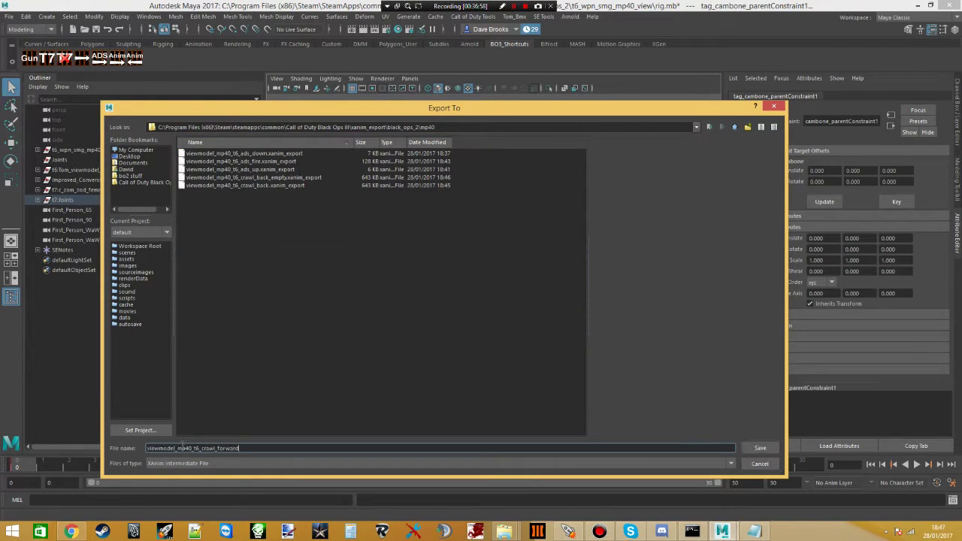
key("Return")
left_click(351, 343)
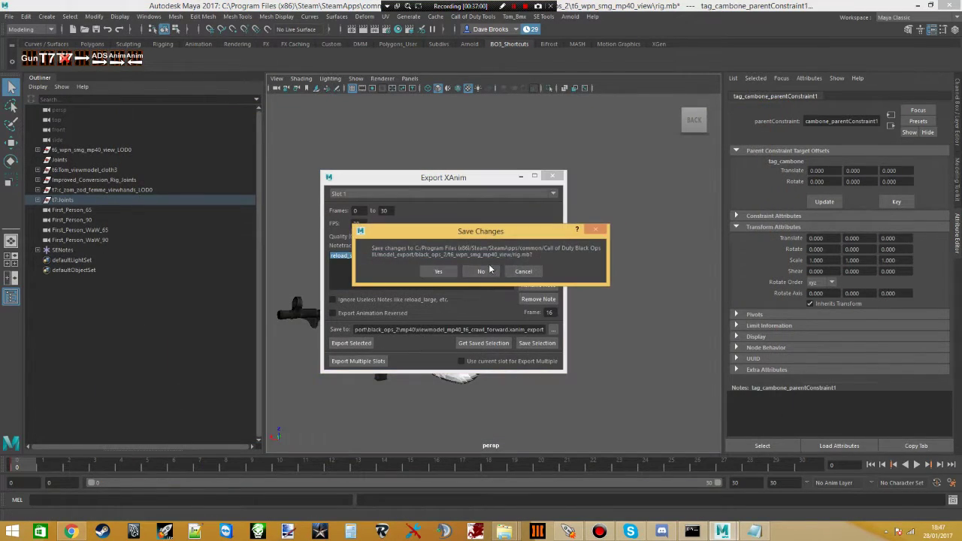
left_click(489, 275)
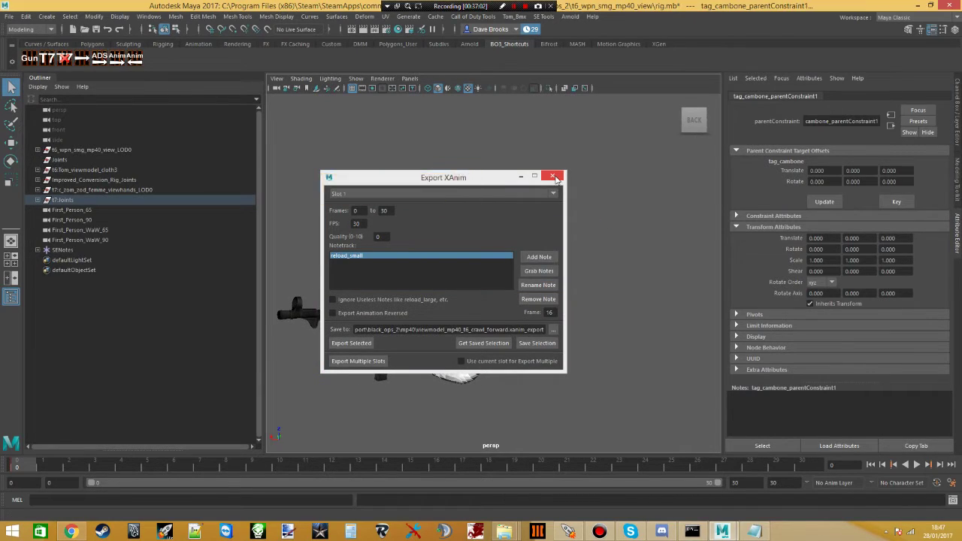
- Save the scene as viewmodel_mp40_t6_crawl_forward in the anims folder of t6_wpn_smg_mp40_view, accepting the student version notice
left_click(9, 17)
left_click(43, 67)
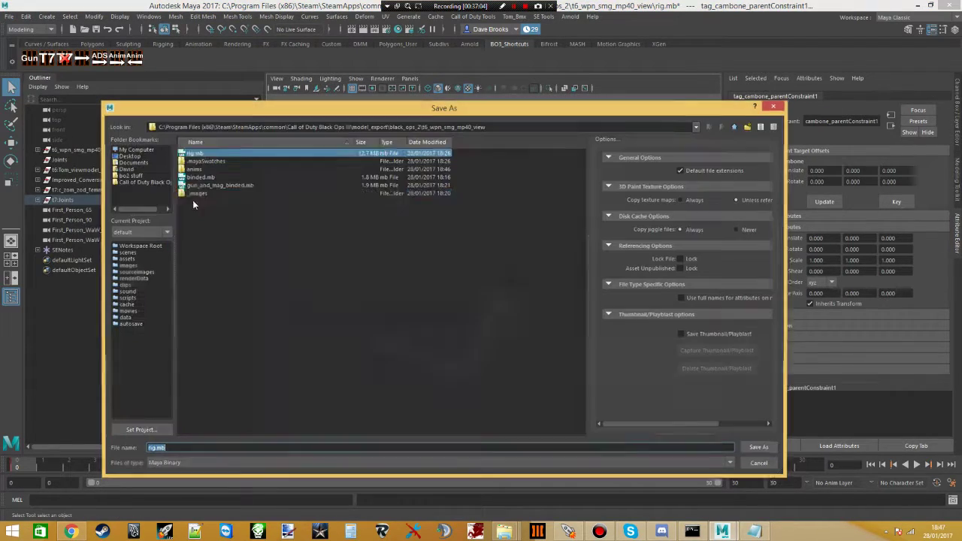
double_click(200, 169)
left_click_drag(231, 445, 85, 454)
key("ctrl+v")
key("Return")
left_click(451, 275)
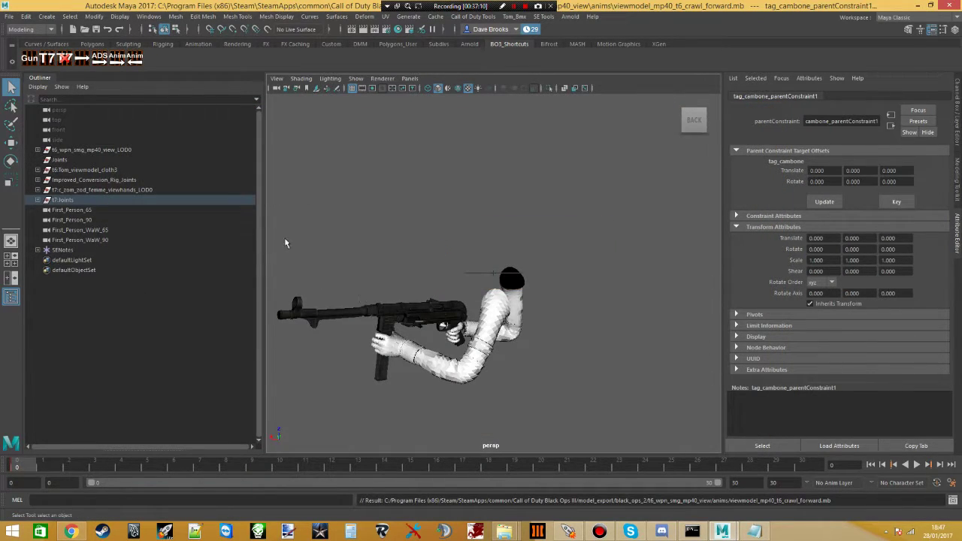
left_click(513, 8)
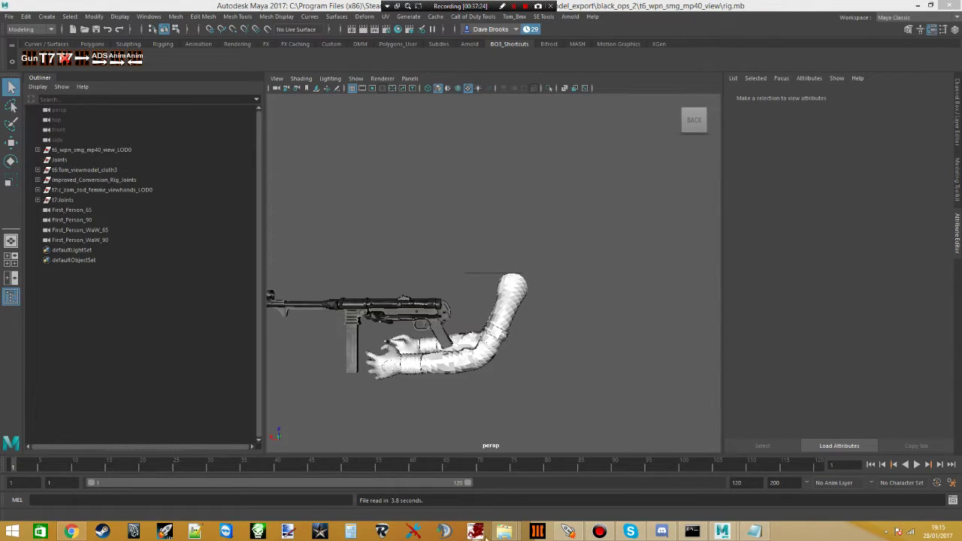
- Return to the mp40 search results in File Explorer and copy the file name viewmodel_mp40_t6_reload
mouse_move(503, 531)
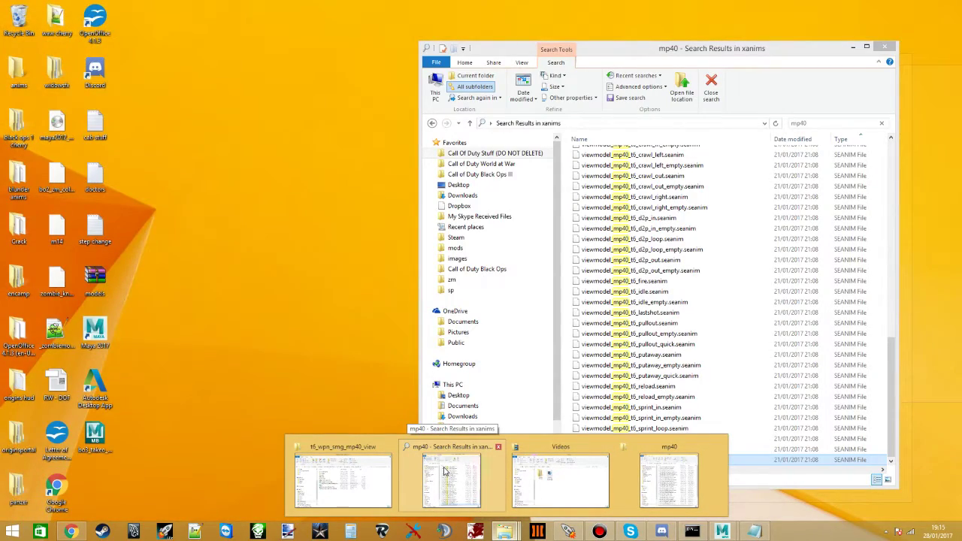
left_click(444, 471)
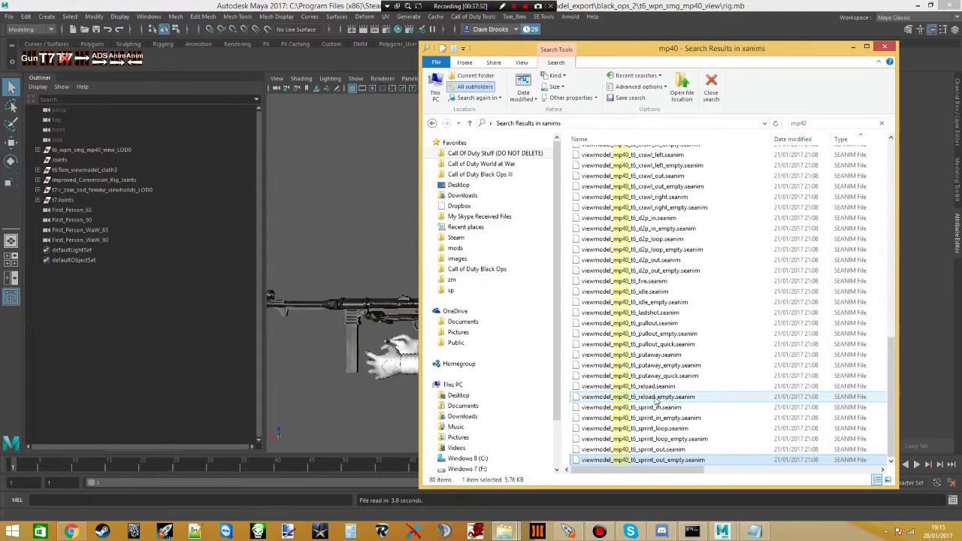
left_click(651, 397)
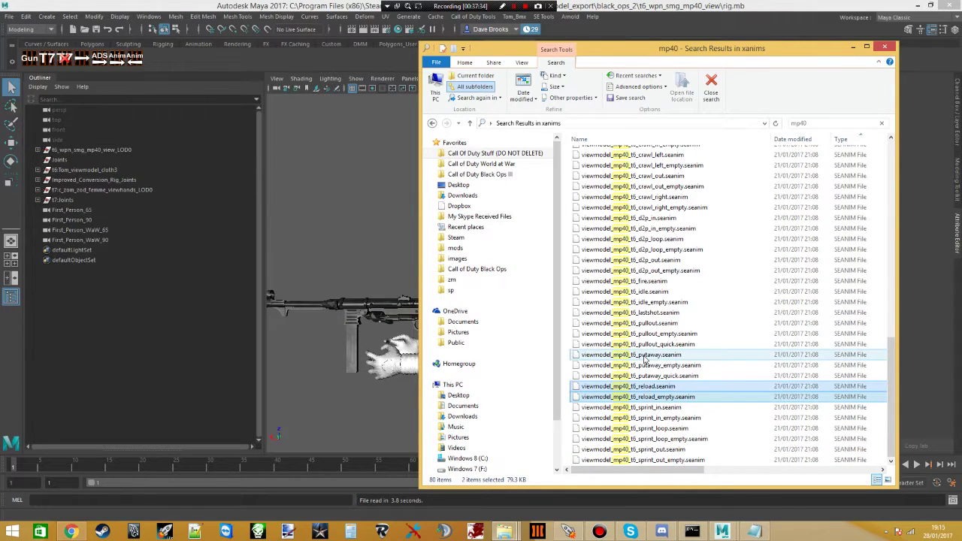
left_click(625, 342)
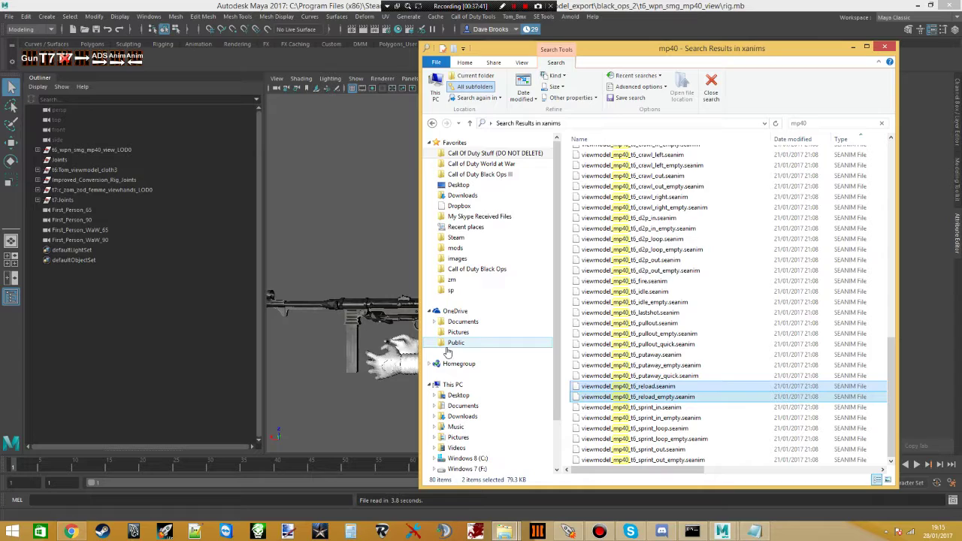
left_click(638, 388)
right_click(638, 390)
left_click(660, 350)
key("ctrl+c")
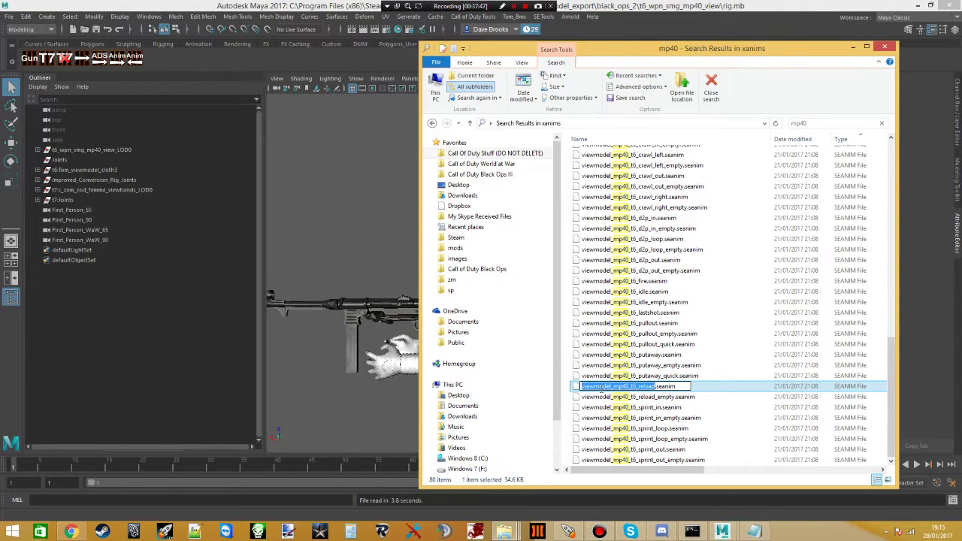
- Import the SEAnim file viewmodel_mp40_t6_reload from the Origins xanims folder onto the reopened rig in Maya
left_click(543, 15)
left_click(552, 34)
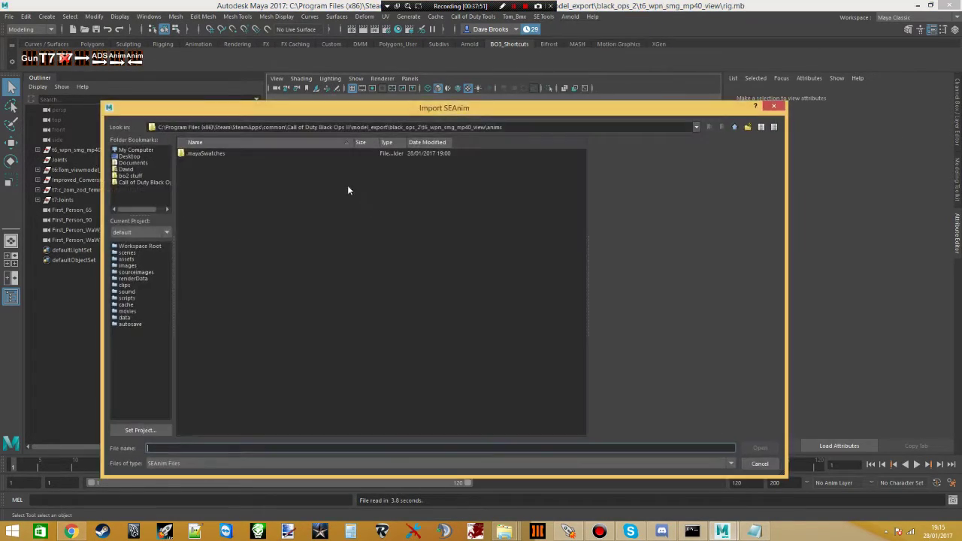
left_click(126, 176)
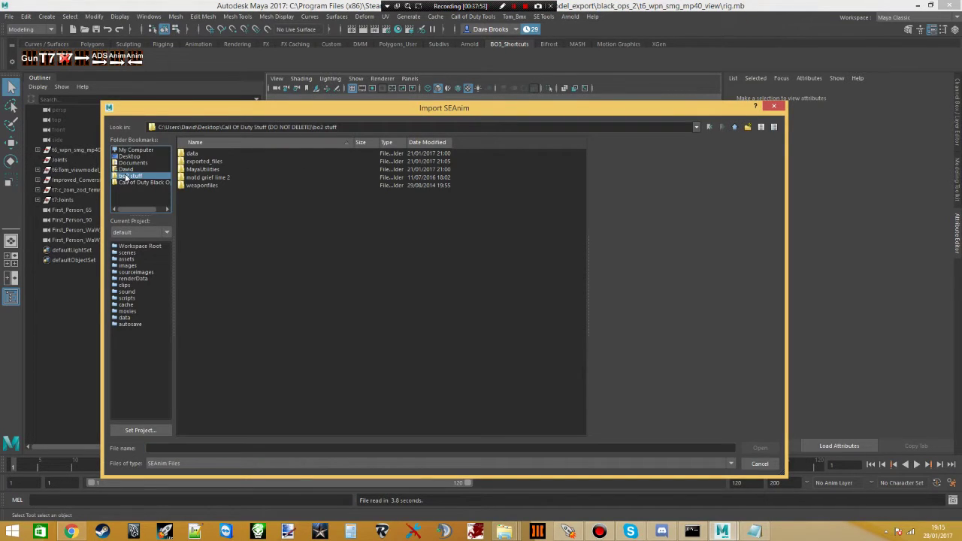
double_click(203, 162)
double_click(195, 155)
double_click(200, 164)
left_click(198, 154)
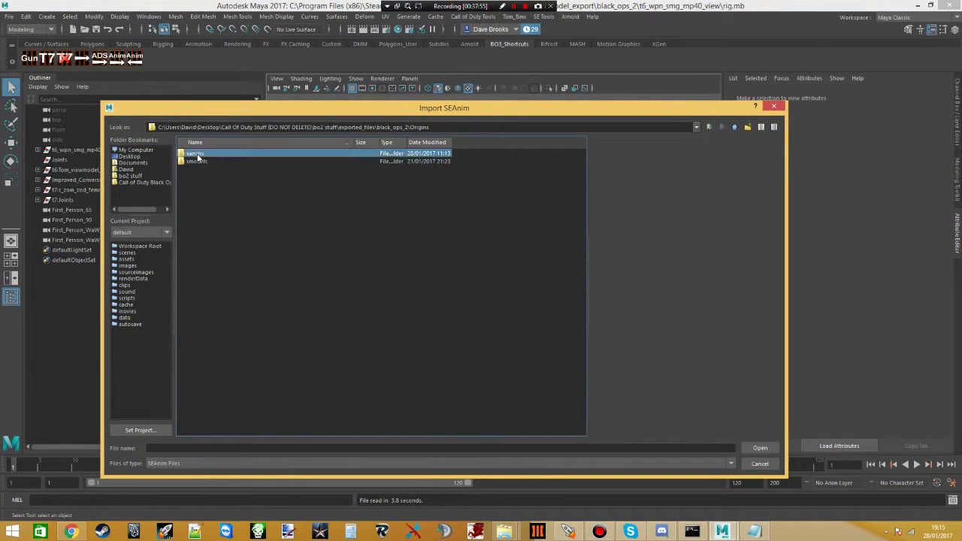
double_click(198, 154)
double_click(239, 435)
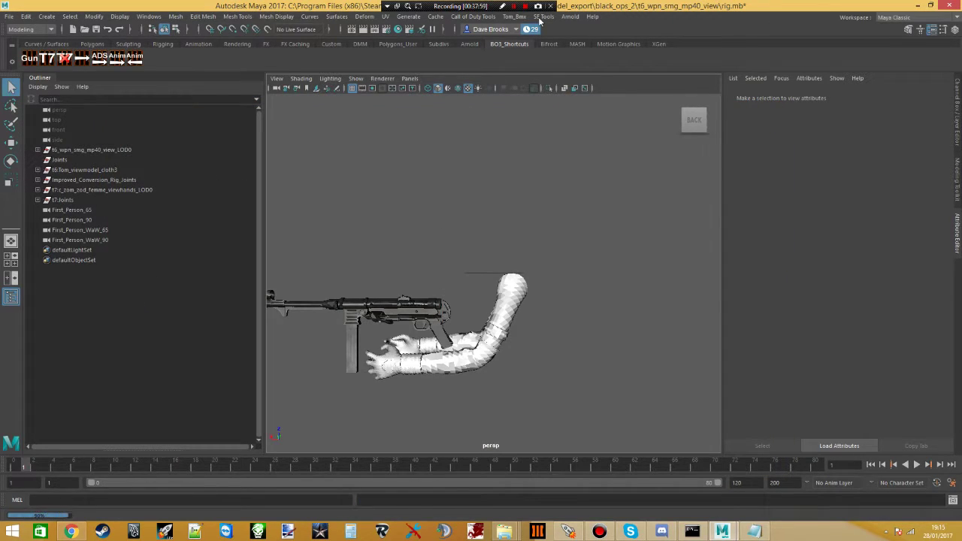
- Set up an XAnim export for frames 0 to 80 and grab the reload animation's notes into its notetrack
left_click(473, 16)
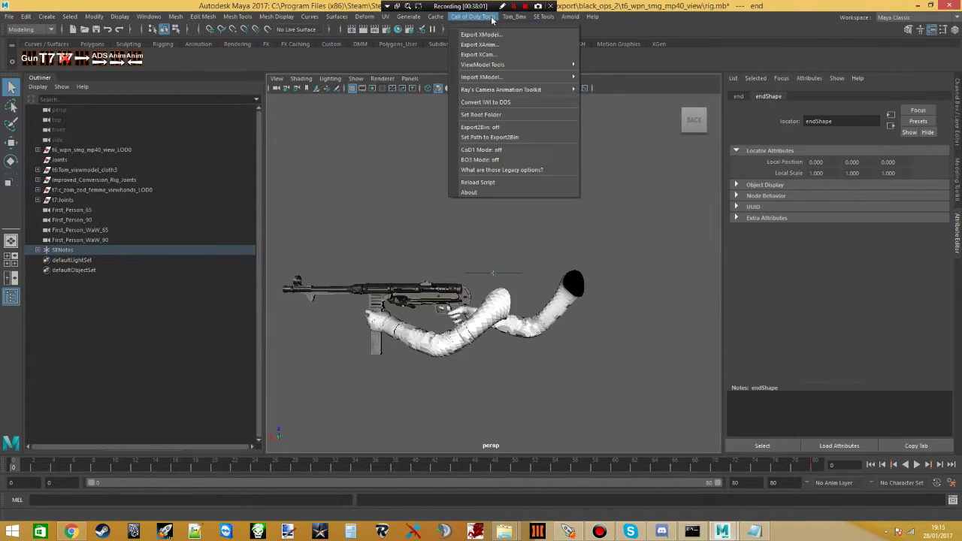
left_click(488, 47)
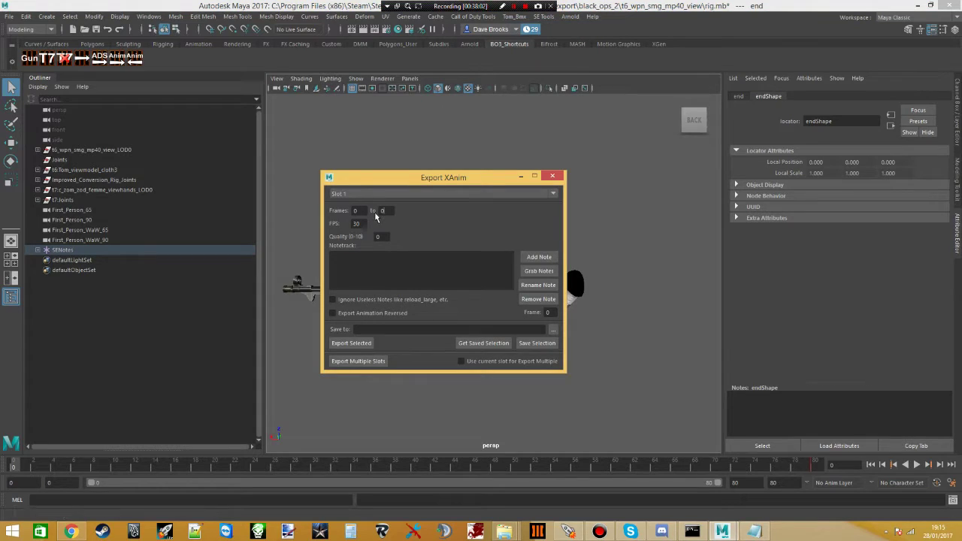
left_click(526, 273)
- Go through the reload and magazine sound notes in the notetrack and remove the end note
left_click(349, 268)
left_click(354, 275)
left_click(348, 269)
left_click(348, 276)
key("Up")
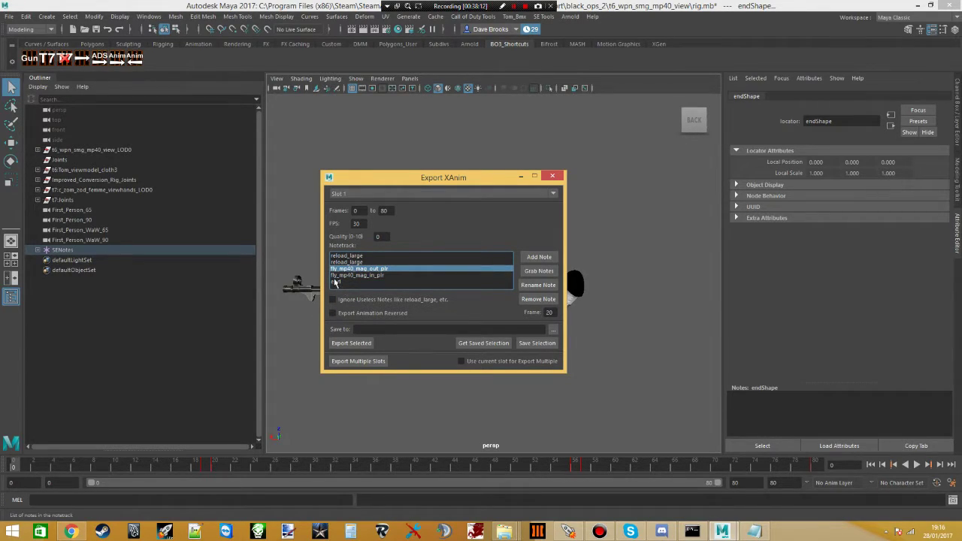
left_click(360, 275)
left_click(359, 271)
left_click(355, 275)
left_click(336, 281)
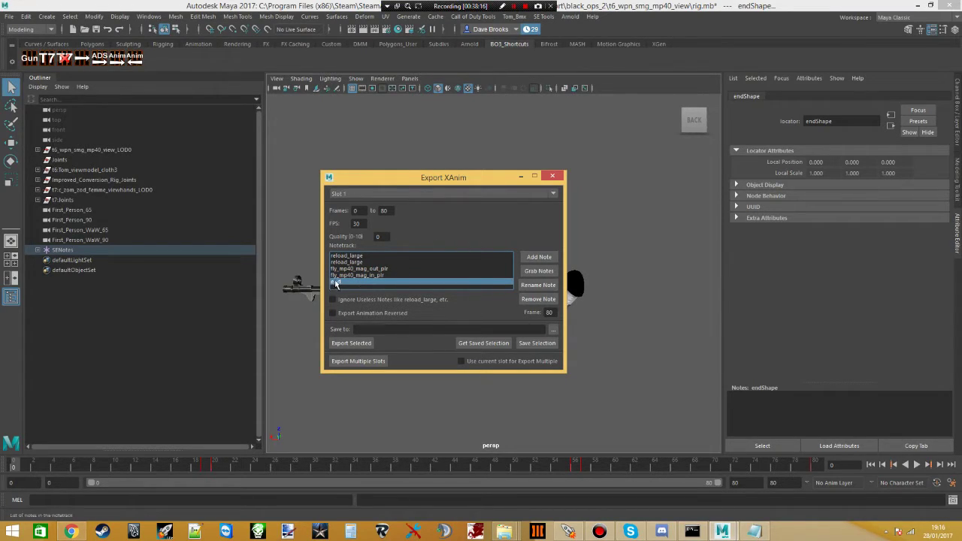
left_click(538, 299)
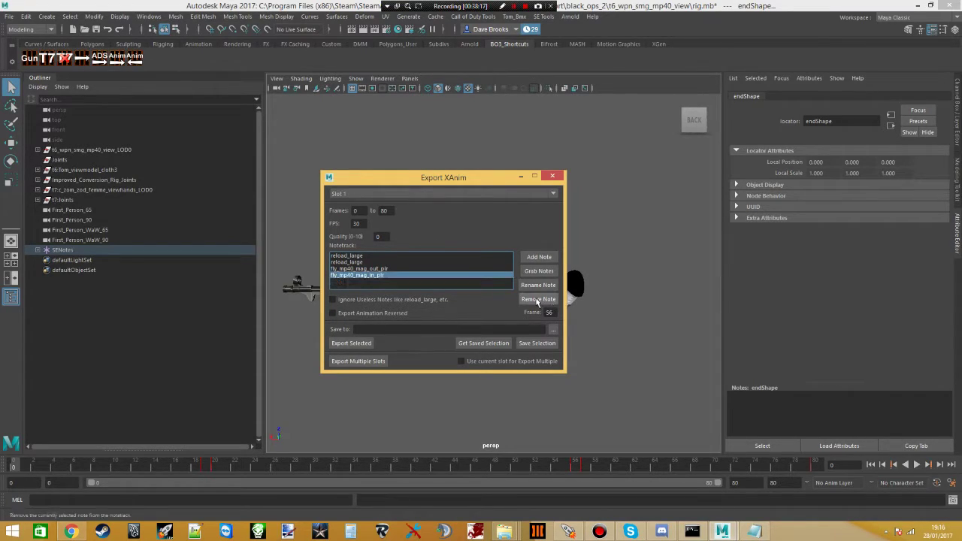
- Prepare the rig for export and export the reload animation as viewmodel_mp40_t6_reload into the black_ops_2\mp40 folder of xanim_export
left_click(83, 66)
left_click(553, 330)
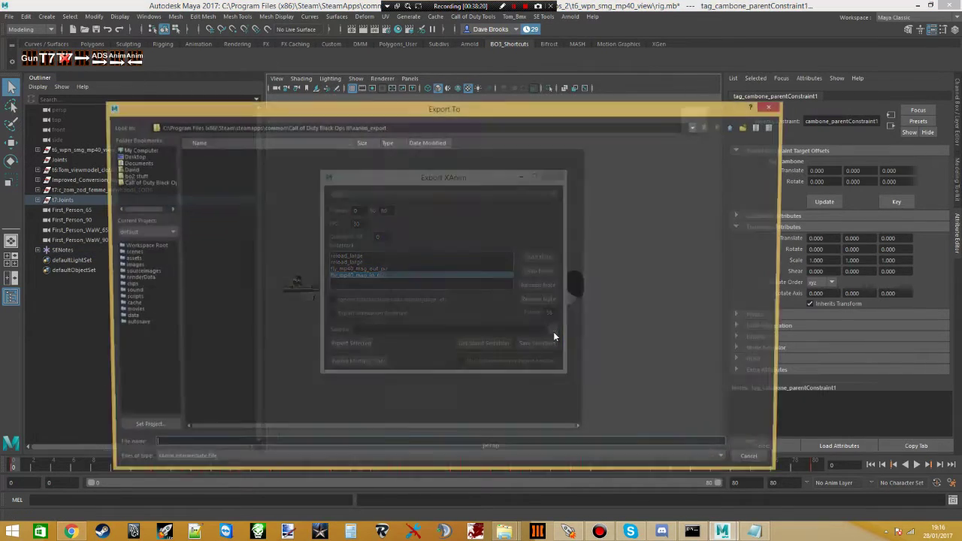
double_click(199, 161)
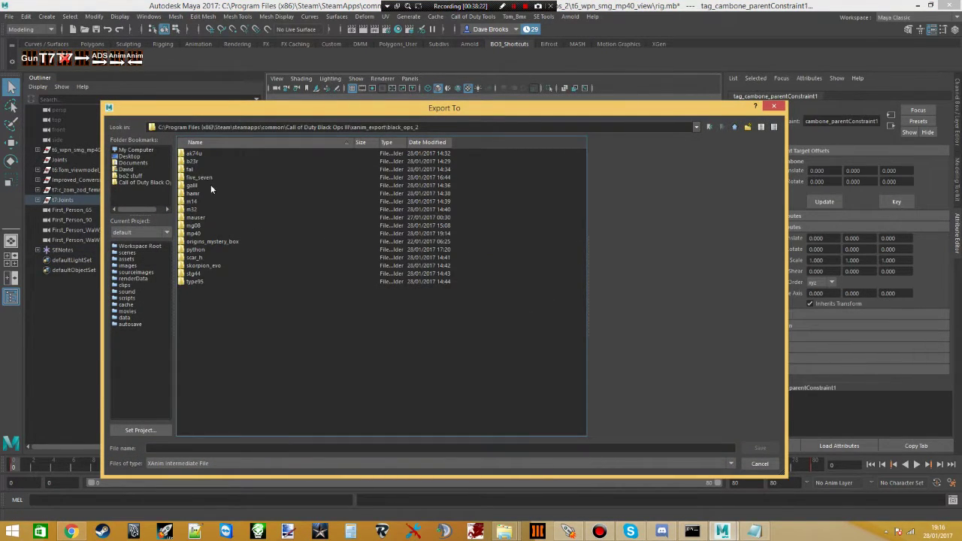
double_click(199, 234)
left_click(226, 448)
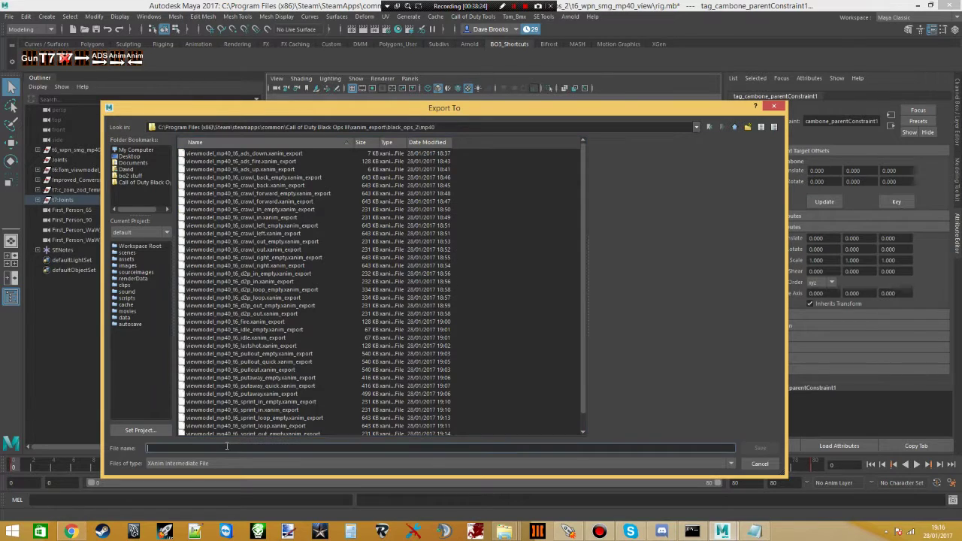
key("ctrl+v")
key("Return")
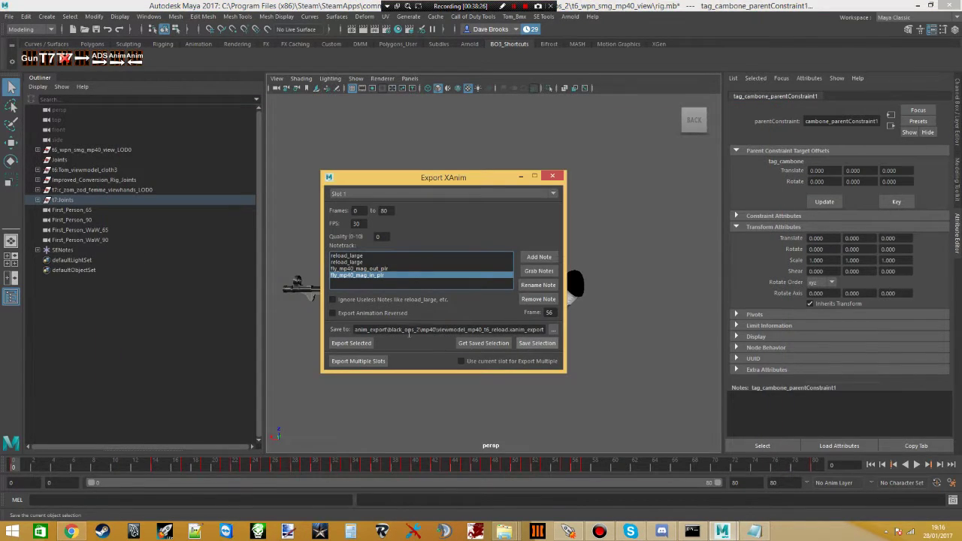
left_click(350, 344)
left_click(468, 275)
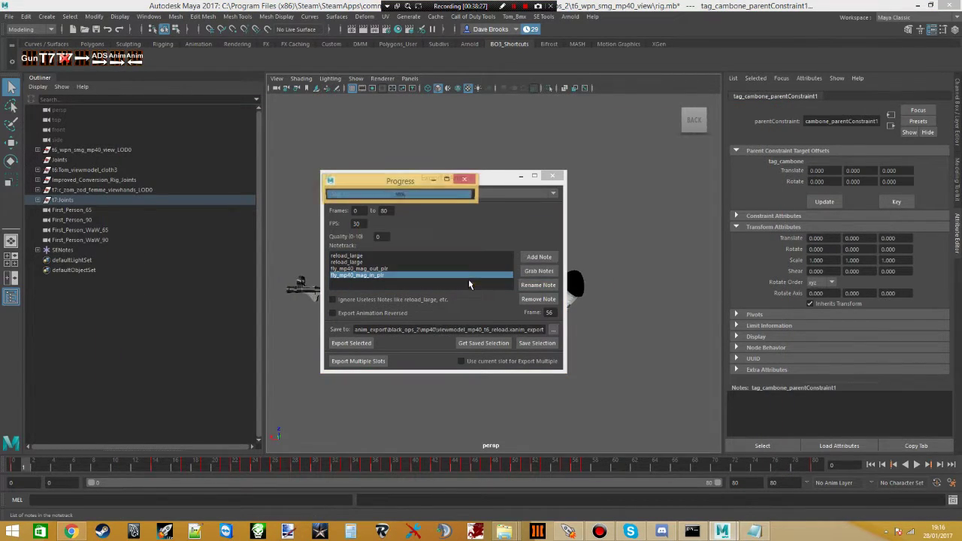
left_click(553, 178)
- Save the scene as viewmodel_mp40_t6_reload in the anims folder of t6_wpn_smg_mp40_view
left_click(9, 16)
mouse_move(87, 353)
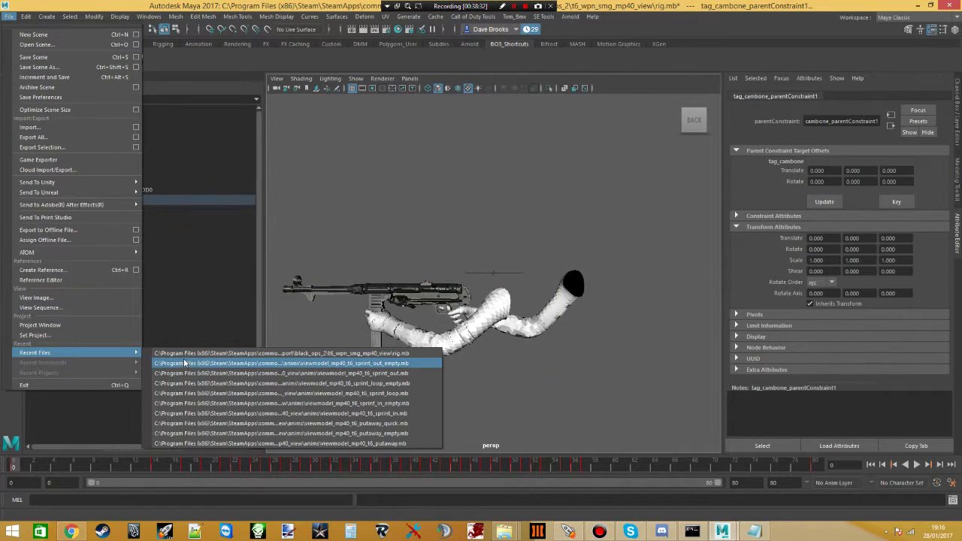
left_click(37, 67)
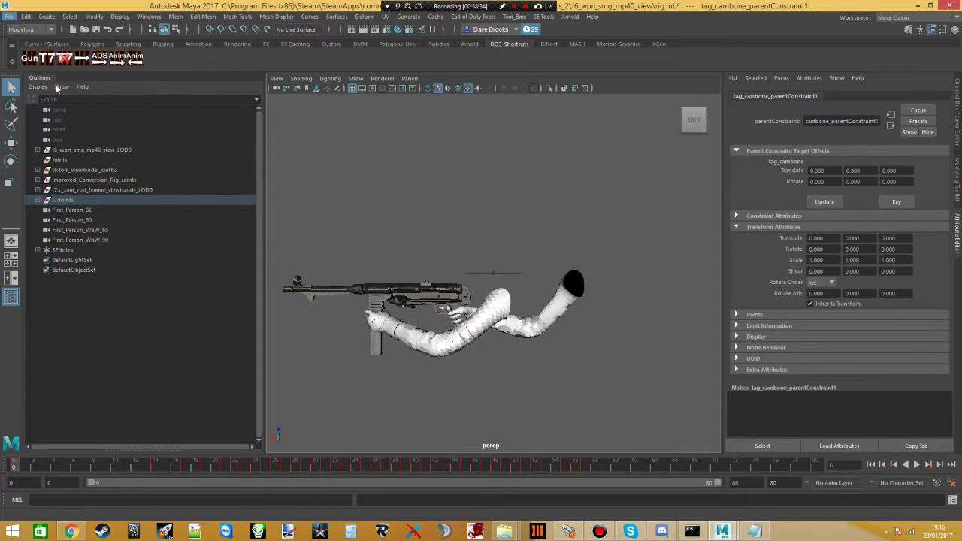
double_click(208, 168)
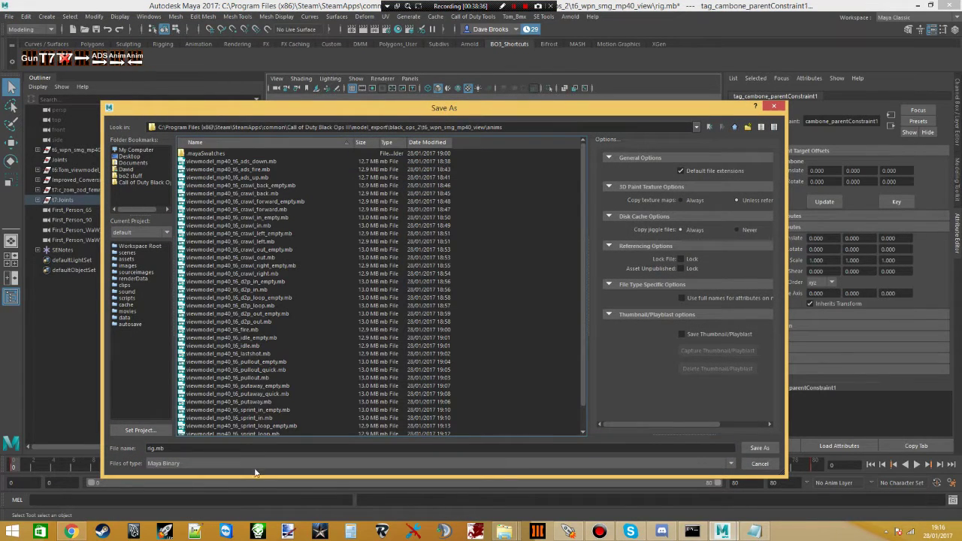
key("ctrl+v")
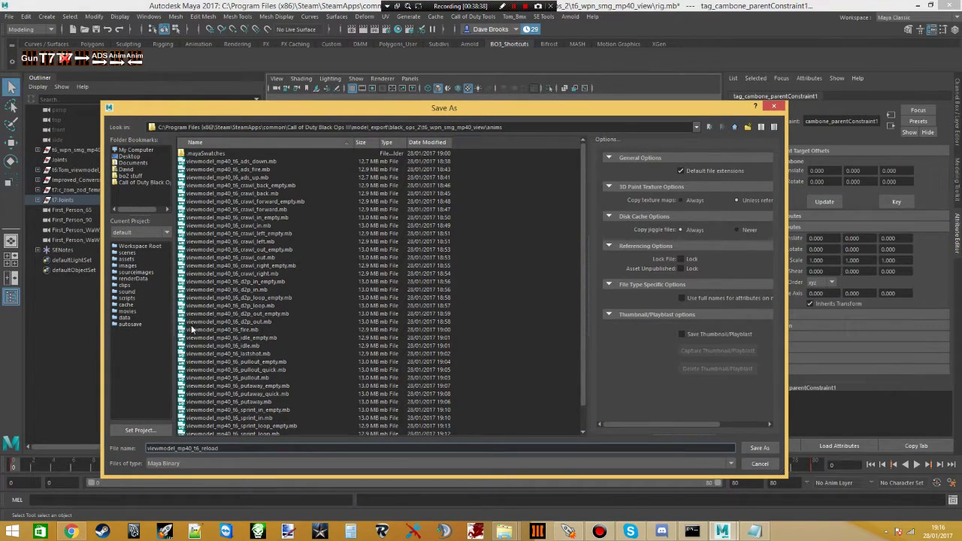
key("Return")
key("Return")
- Reopen the clean rig.mb scene from the recent files
left_click(11, 16)
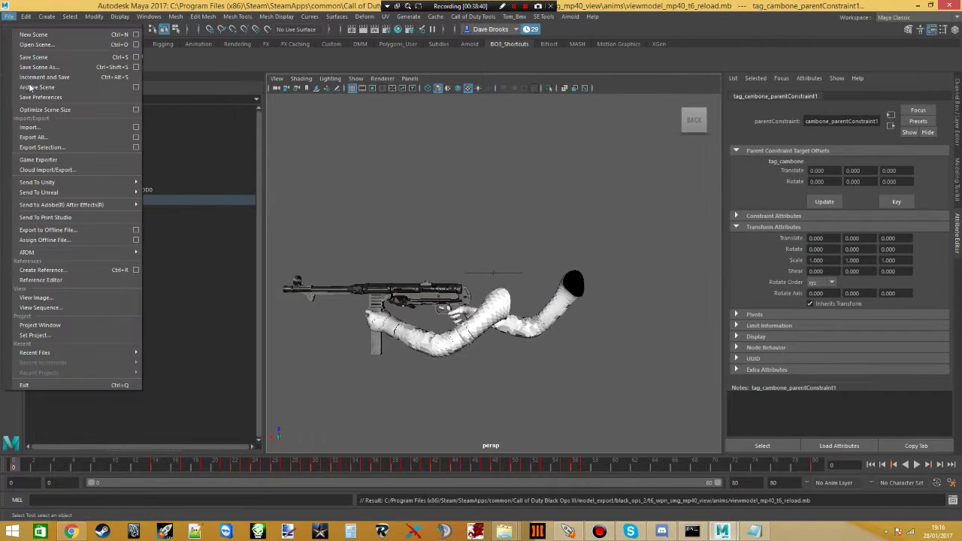
mouse_move(82, 353)
left_click(178, 361)
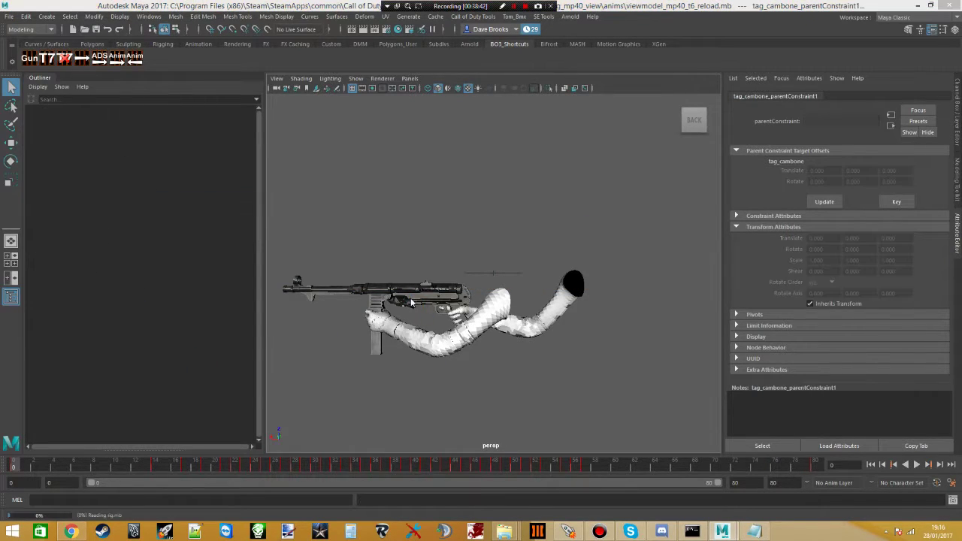
key("Return")
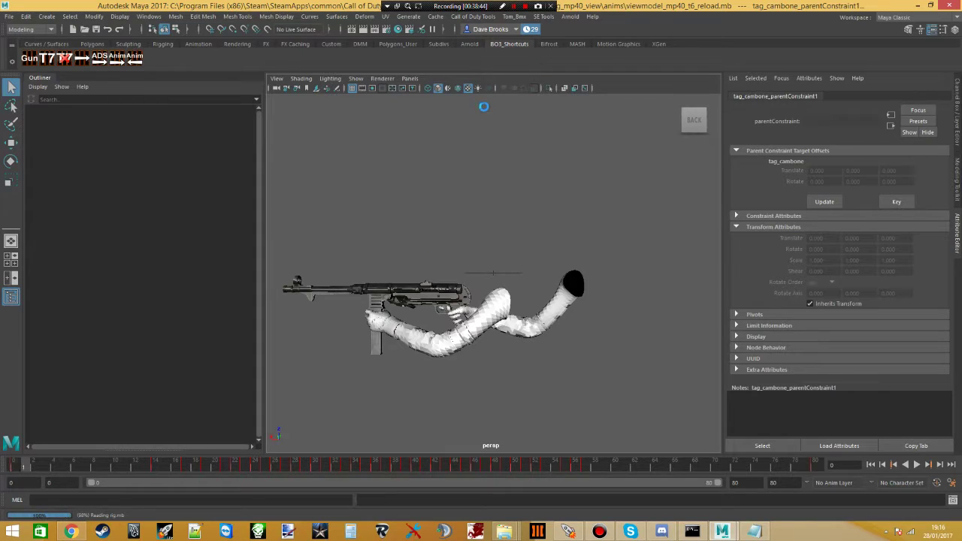
- Switch to the mp40 search results in File Explorer and copy the file name viewmodel_mp40_t6_reload_empty
key("alt+Tab")
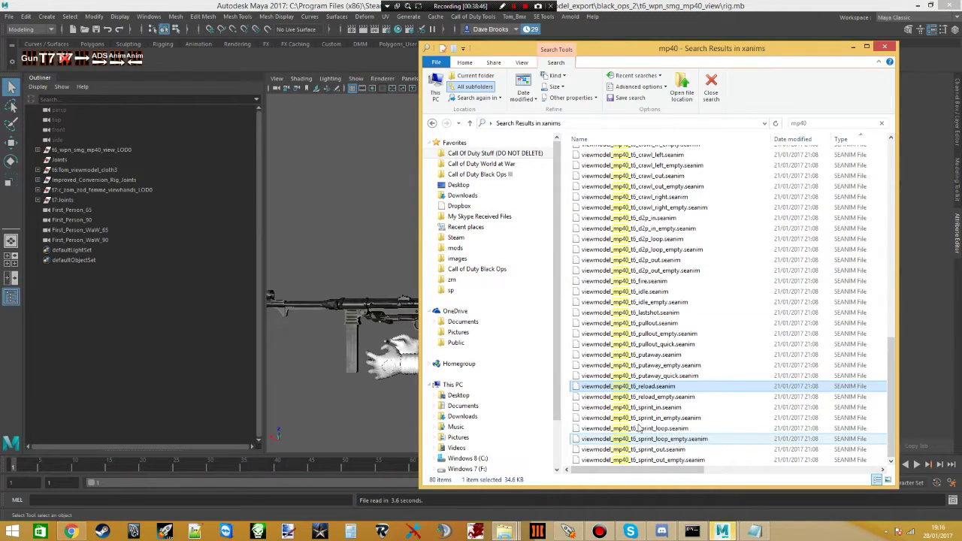
right_click(651, 404)
left_click(676, 368)
key("ctrl+c")
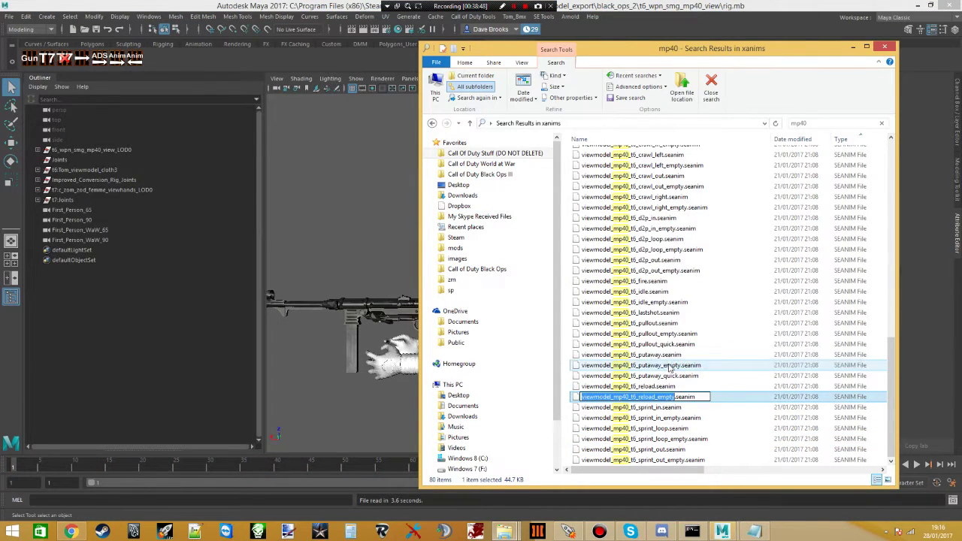
- Import the SEAnim file viewmodel_mp40_t6_reload_empty from the Origins xanims folder onto the rig in Maya
left_click(543, 16)
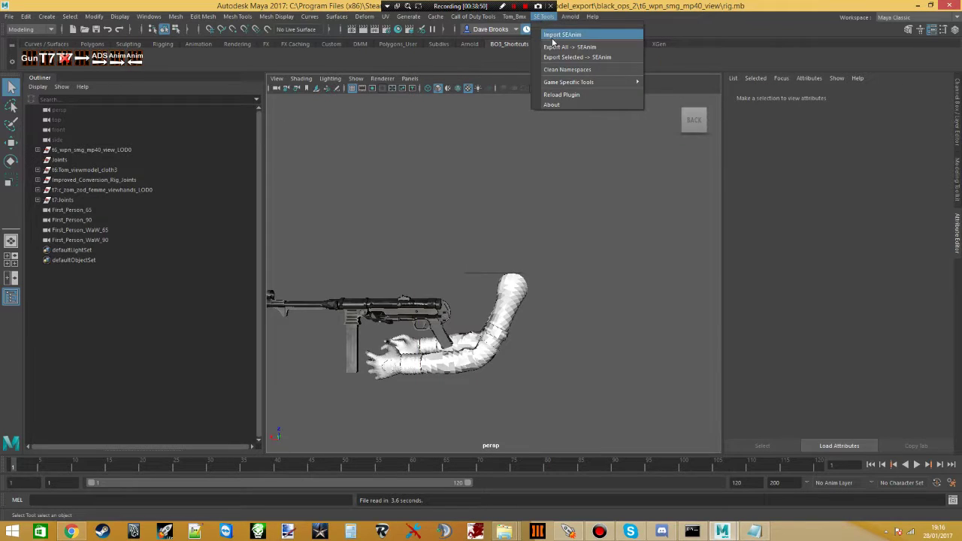
left_click(552, 35)
left_click(131, 176)
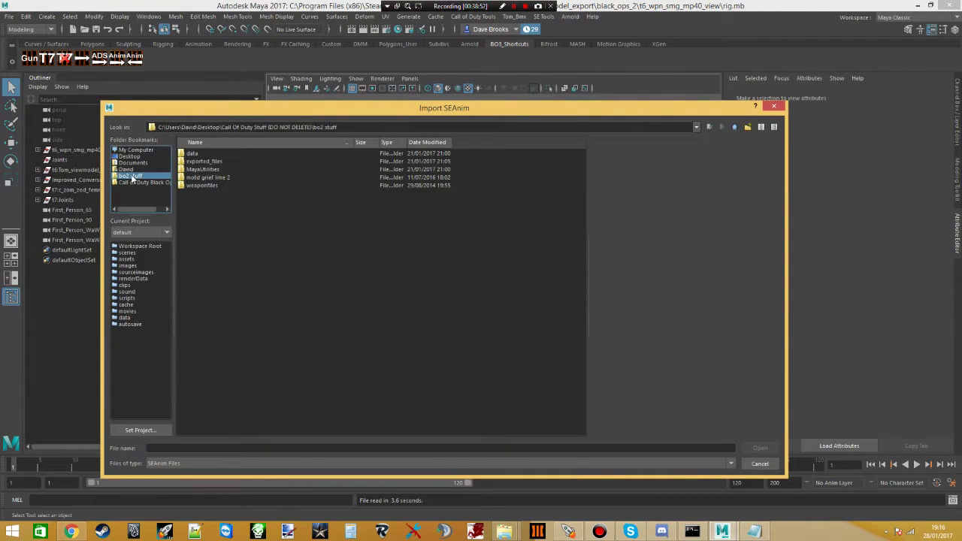
double_click(205, 161)
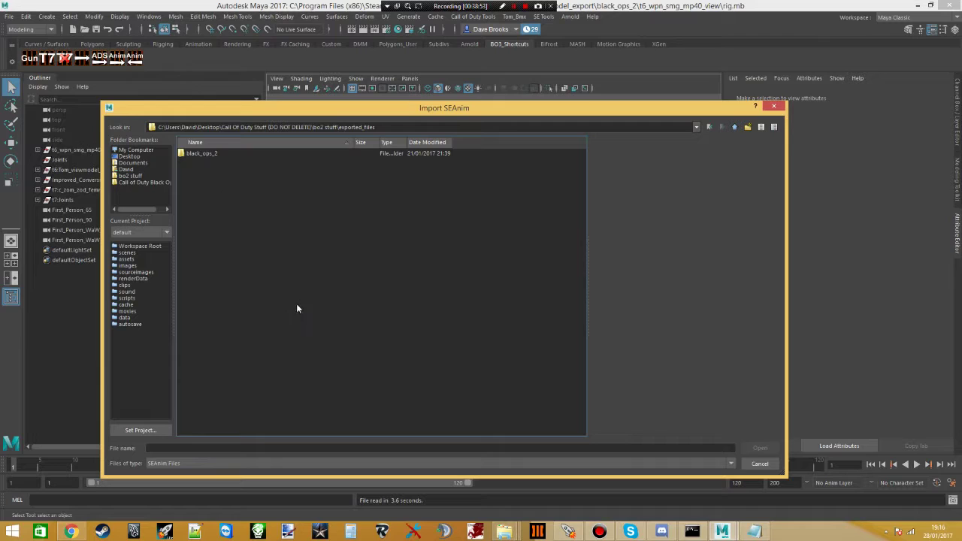
double_click(203, 155)
double_click(198, 164)
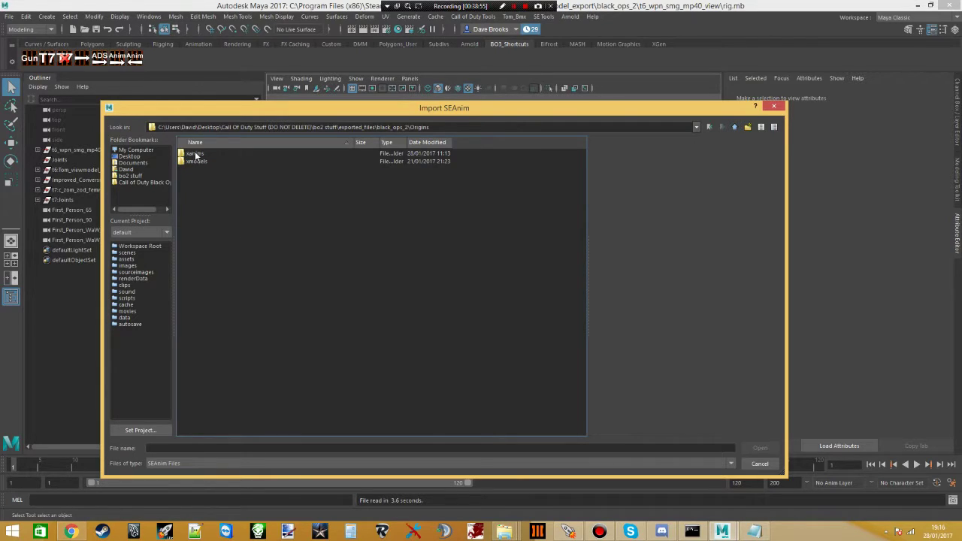
double_click(198, 154)
left_click(286, 447)
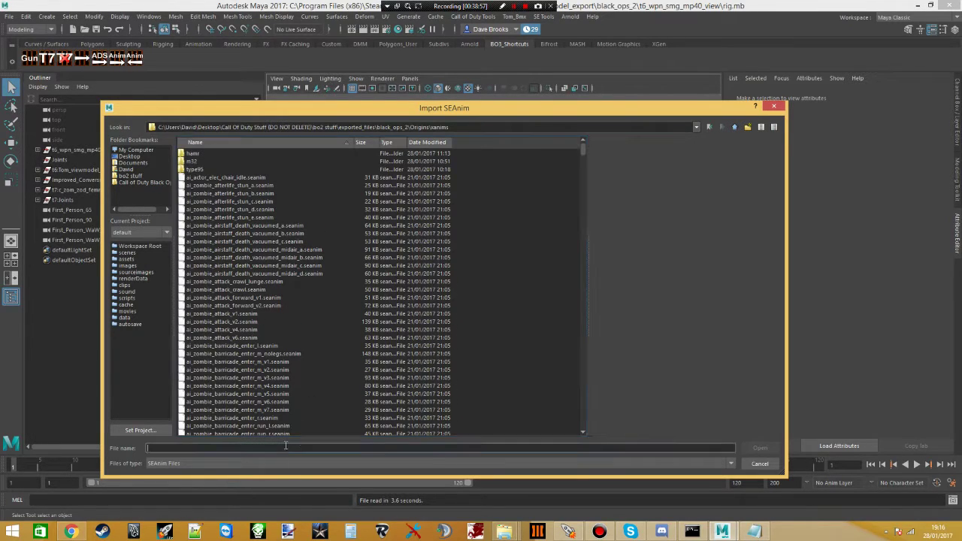
key("ctrl+v")
key("Return")
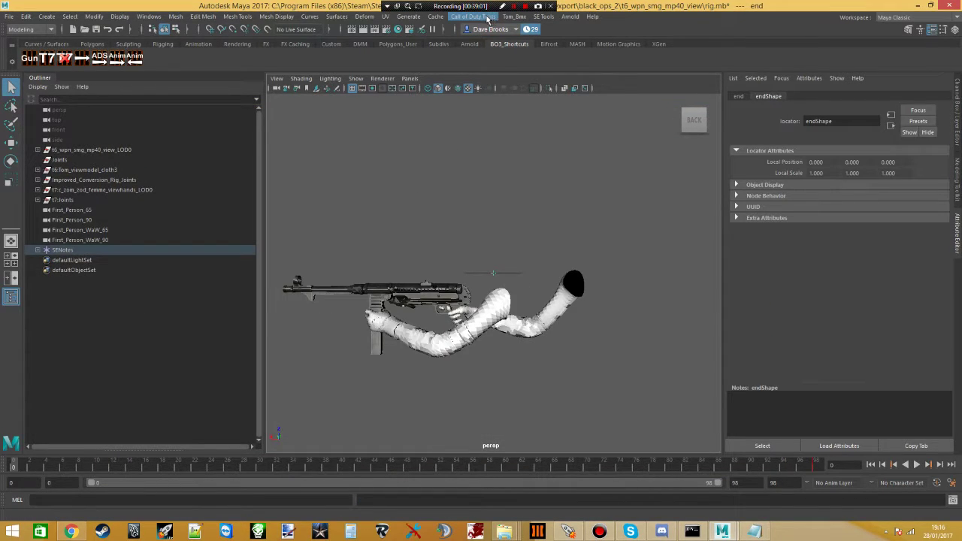
- Set up an XAnim export for frames 0 to 98, grab the empty reload's notes and remove the end note
left_click(487, 18)
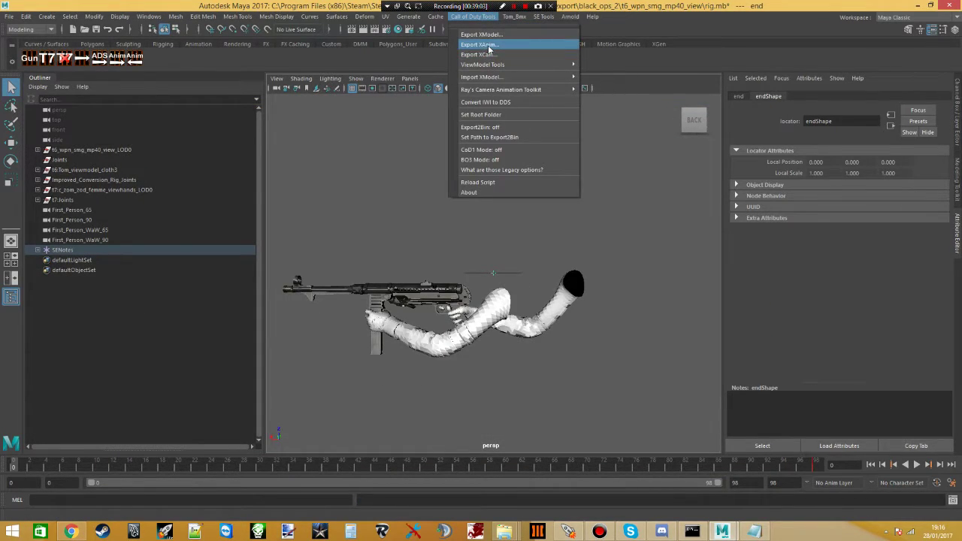
left_click(488, 45)
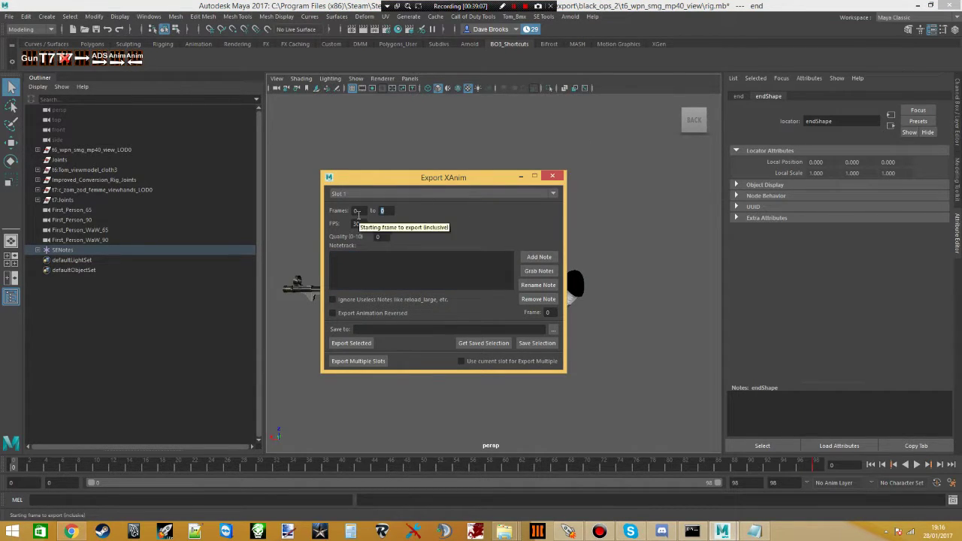
left_click(531, 272)
left_click(365, 278)
scroll(364, 279, "down", 3)
left_click(343, 283)
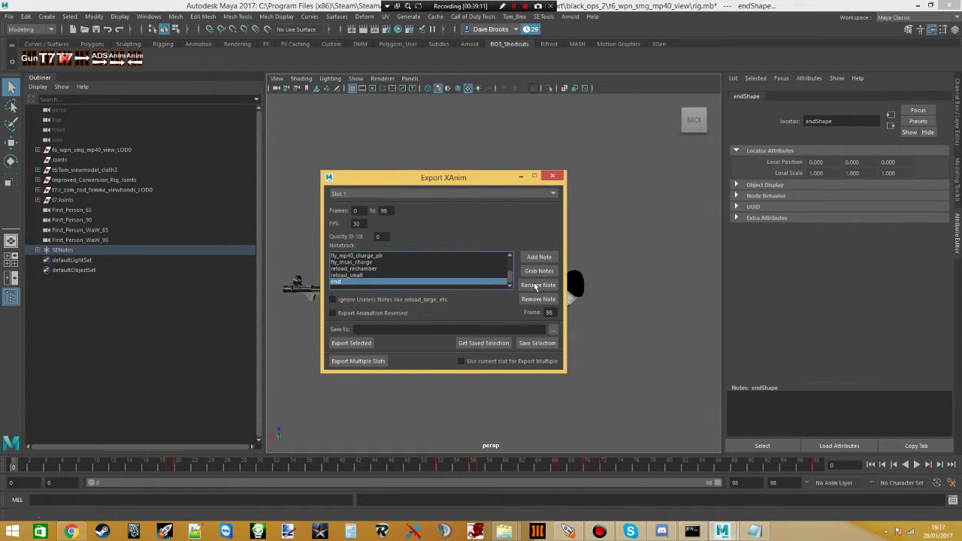
left_click(537, 299)
- Check the frames of the fly_insas_charge, fly_mp40_charge_plr and fly_mp40_mag_in_plr notes in the notetrack
left_click(350, 269)
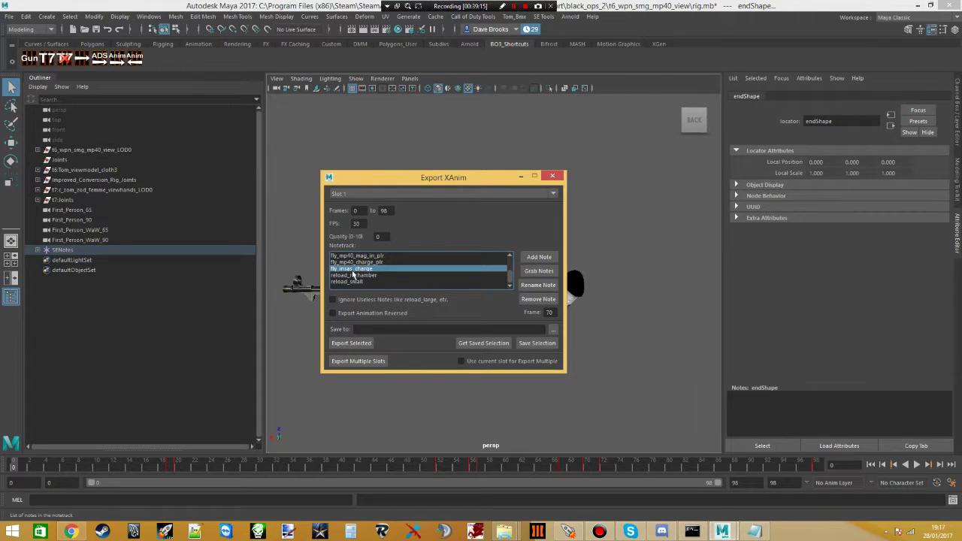
left_click_drag(444, 183, 696, 151)
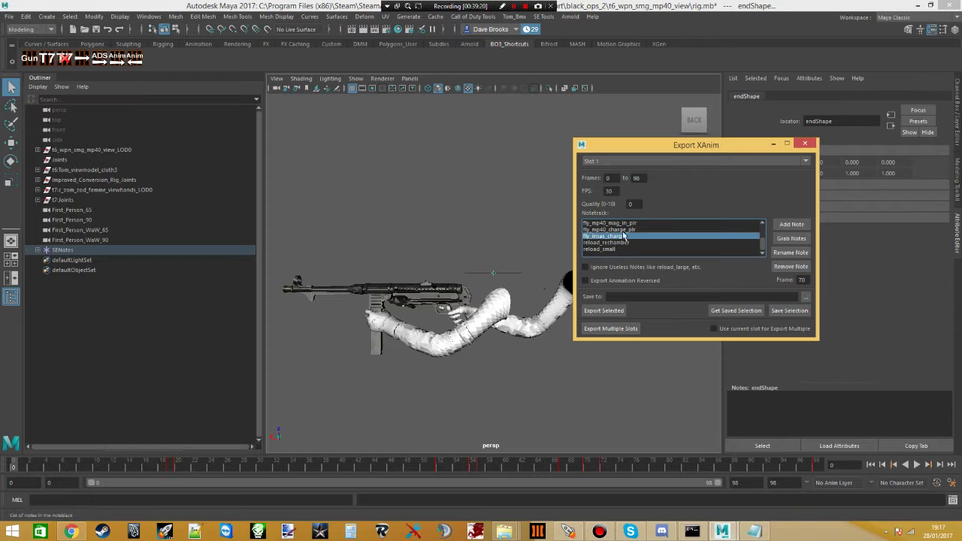
left_click(620, 230)
left_click(612, 223)
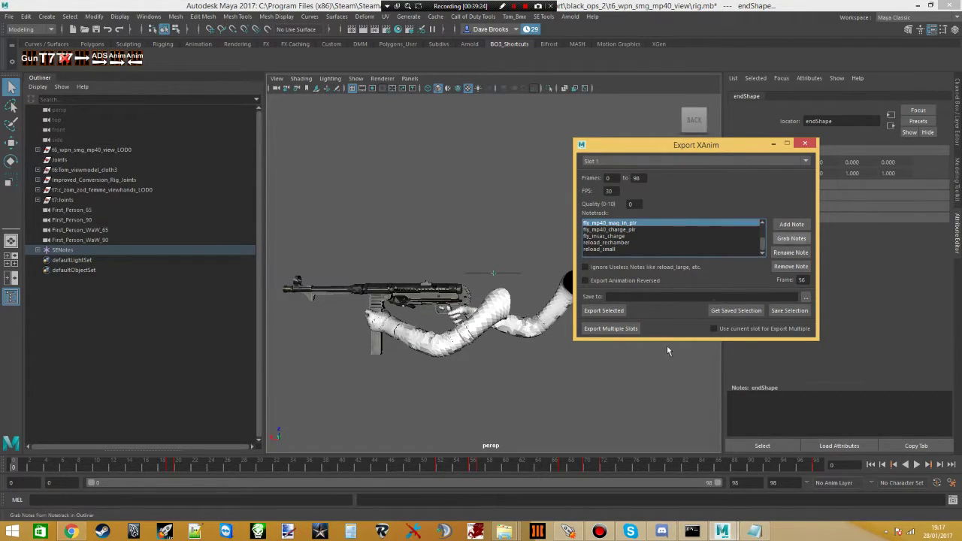
- Prepare the rig for export and export the animation as viewmodel_mp40_t6_reload_empty into the black_ops_2\mp40 folder of xanim_export
left_click(86, 62)
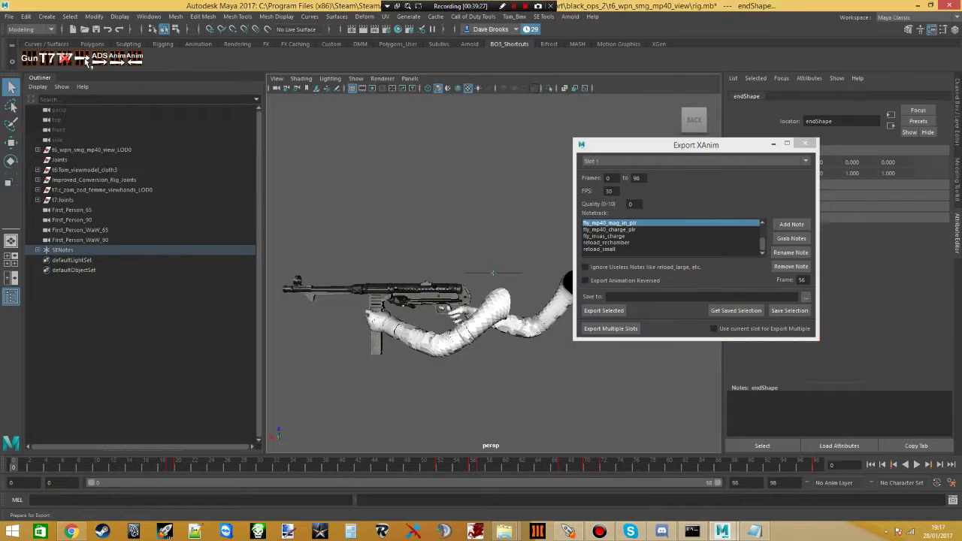
left_click(803, 299)
left_click(204, 162)
double_click(204, 164)
double_click(194, 232)
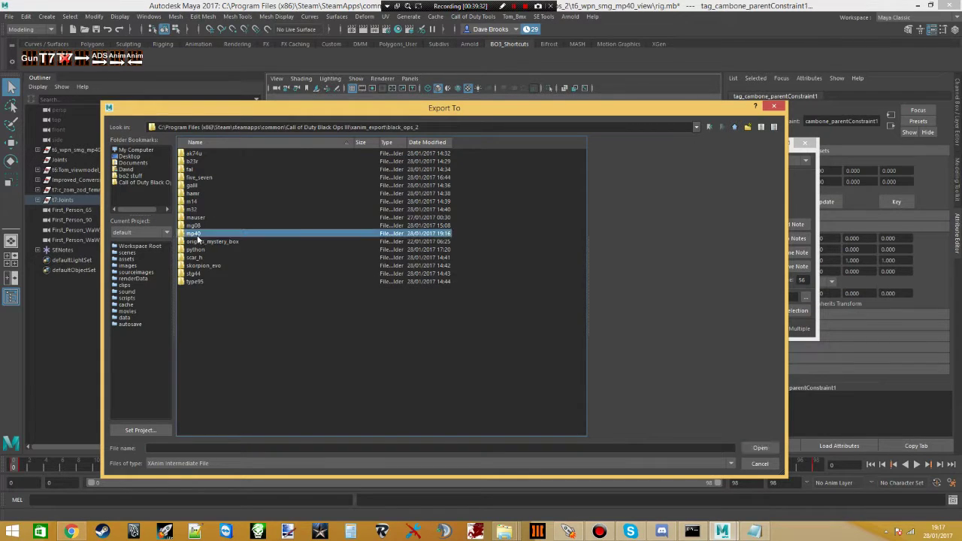
key("ctrl+v")
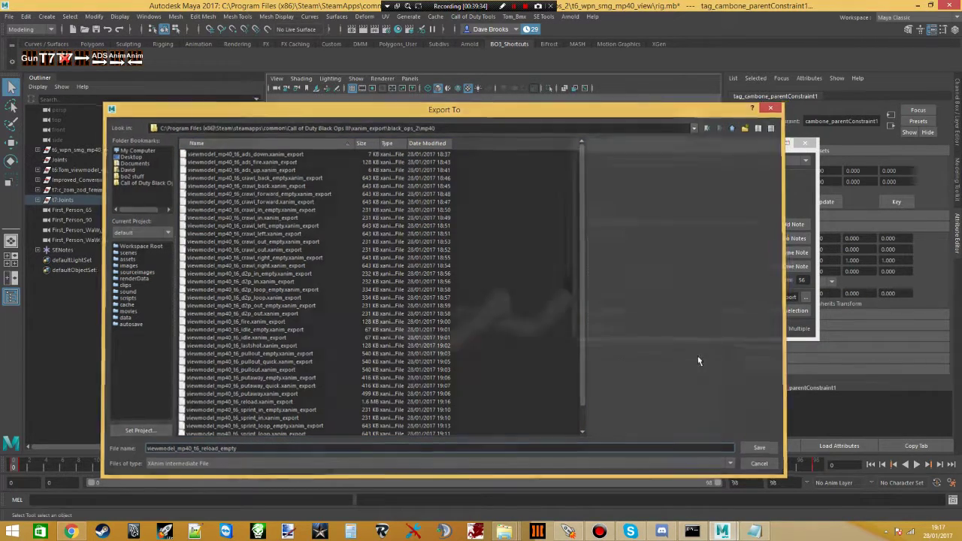
key("Return")
left_click(603, 310)
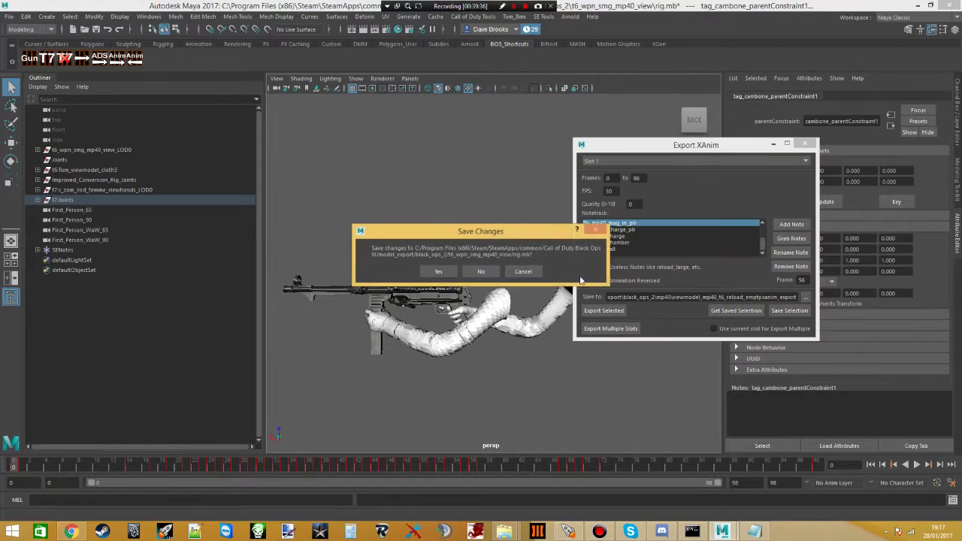
left_click(479, 270)
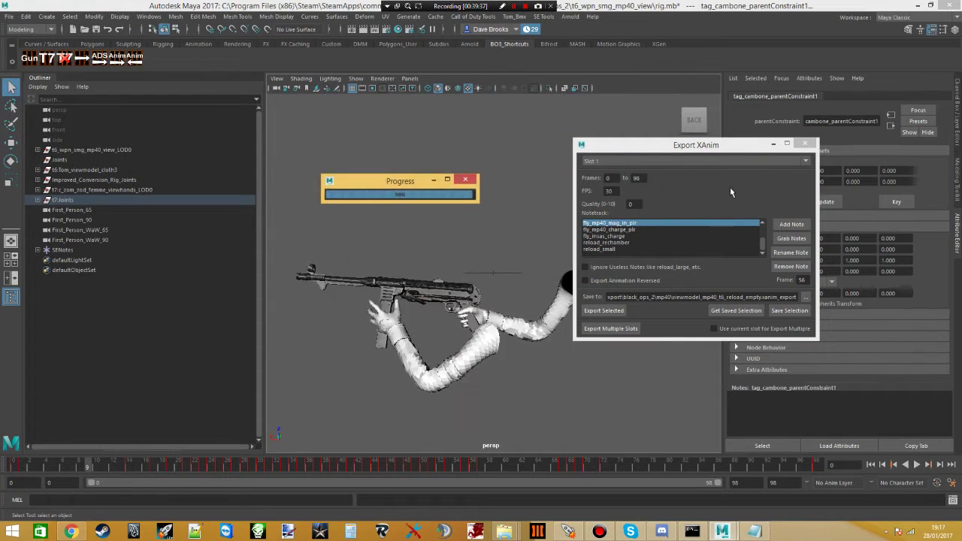
left_click(806, 145)
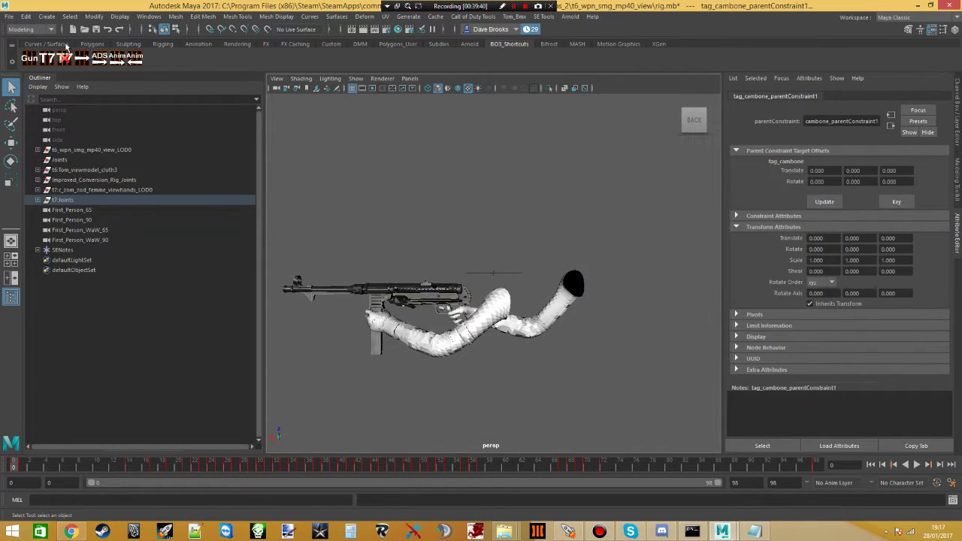
- Save the scene as viewmodel_mp40_t6_reload_empty in the anims folder of t6_wpn_smg_mp40_view
left_click(10, 15)
left_click(39, 67)
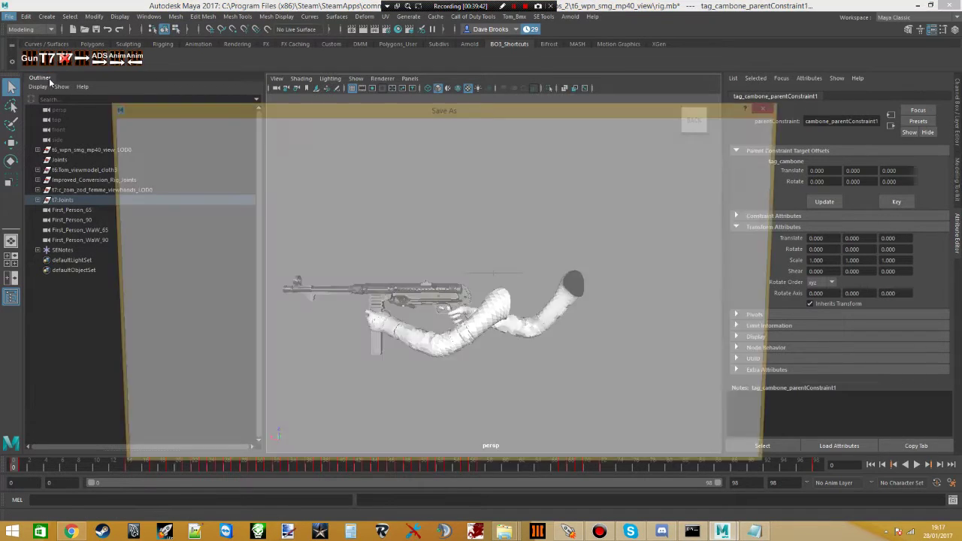
double_click(194, 170)
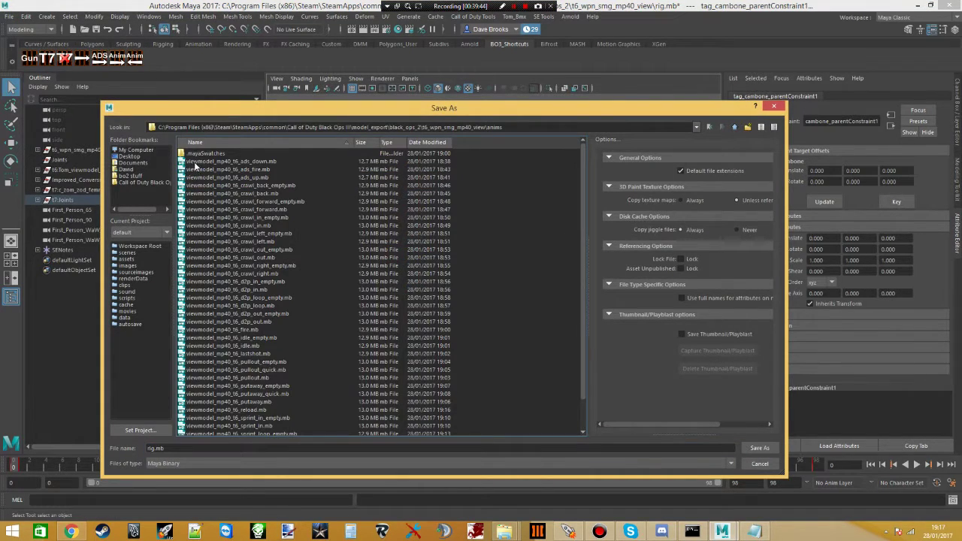
type("viewmodel_mp40_t6_reload_empty")
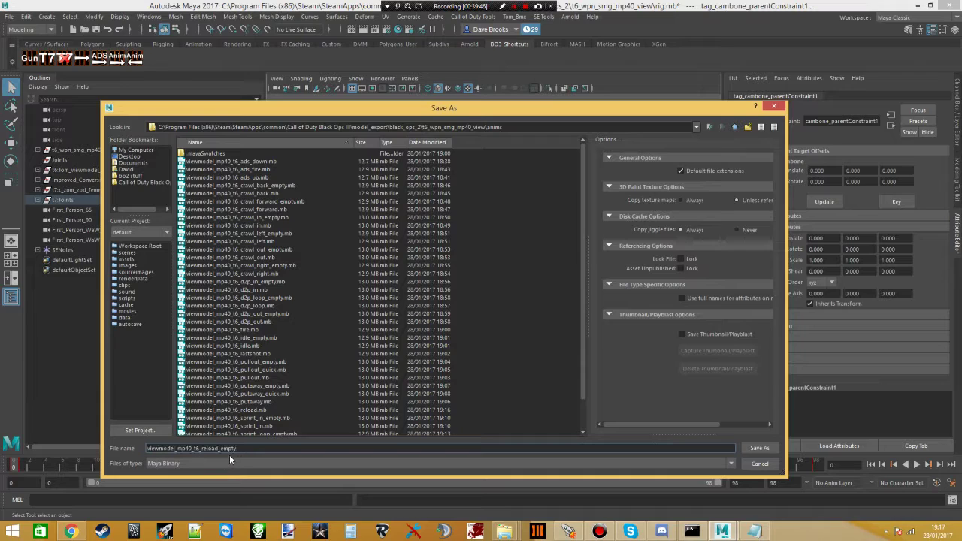
key("Return")
left_click(455, 272)
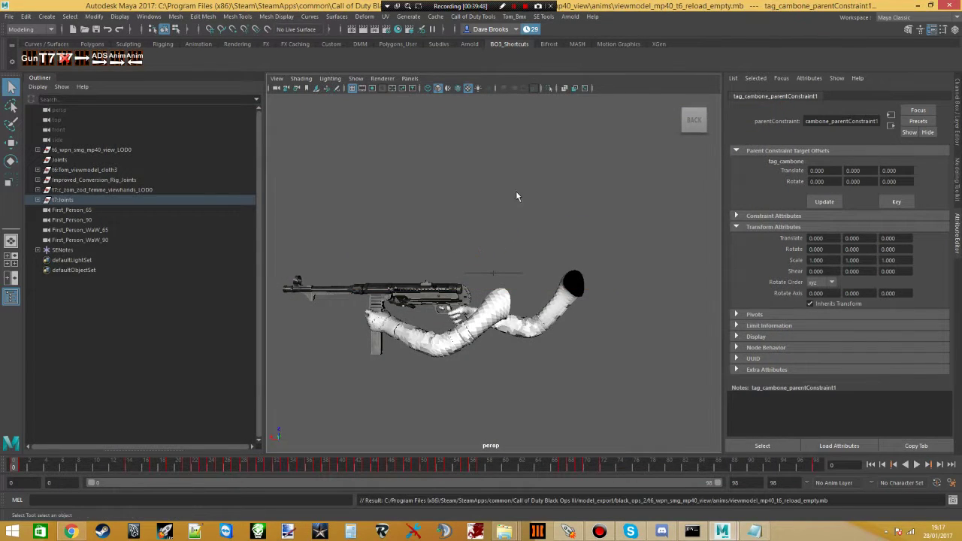
left_click(515, 201)
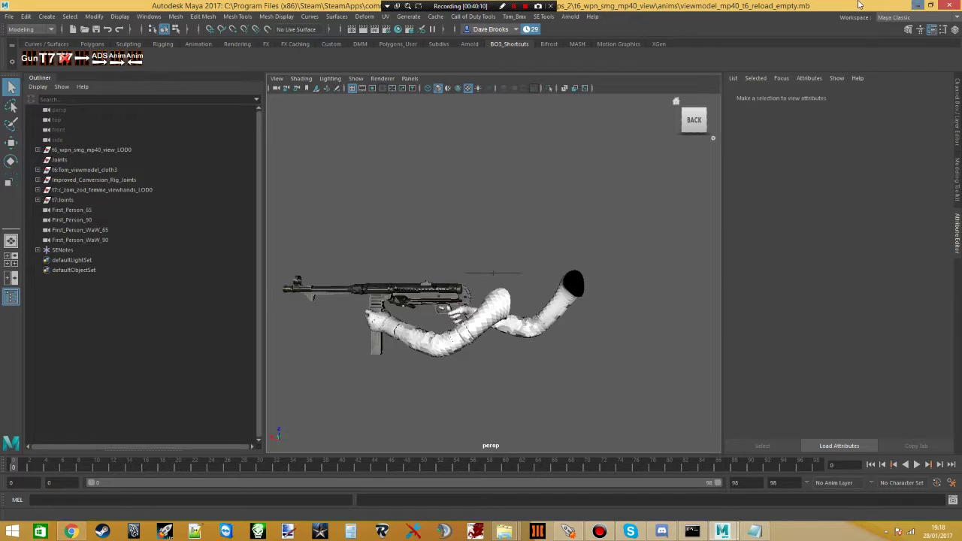
- Put Maya and the browser away, switch to the Black Ops III Mod Tools Launcher and launch the asset editor from it
left_click(915, 7)
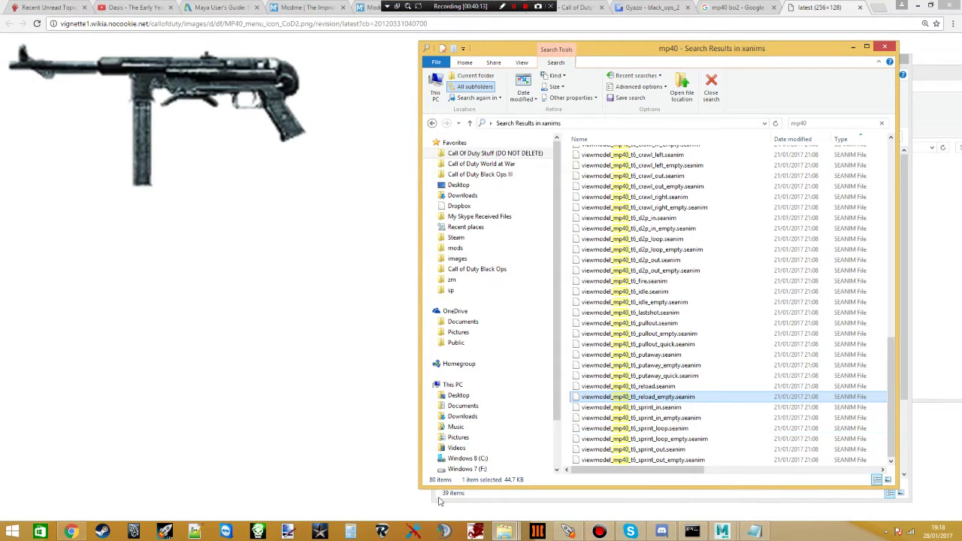
left_click(860, 8)
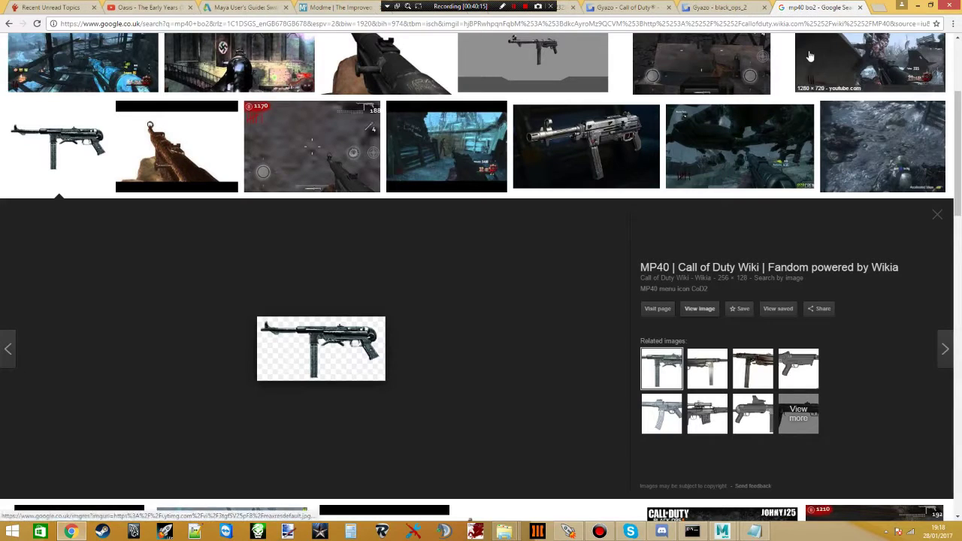
left_click(918, 6)
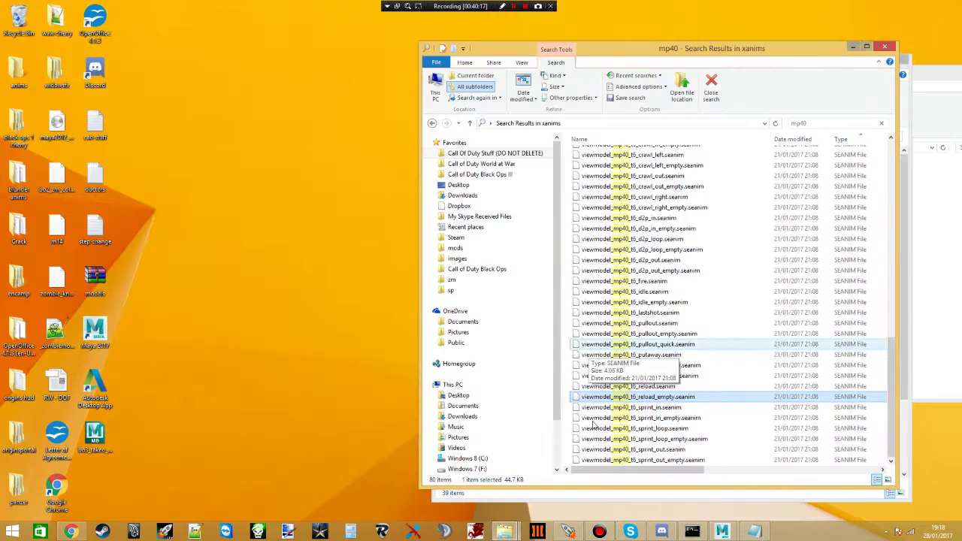
left_click(567, 532)
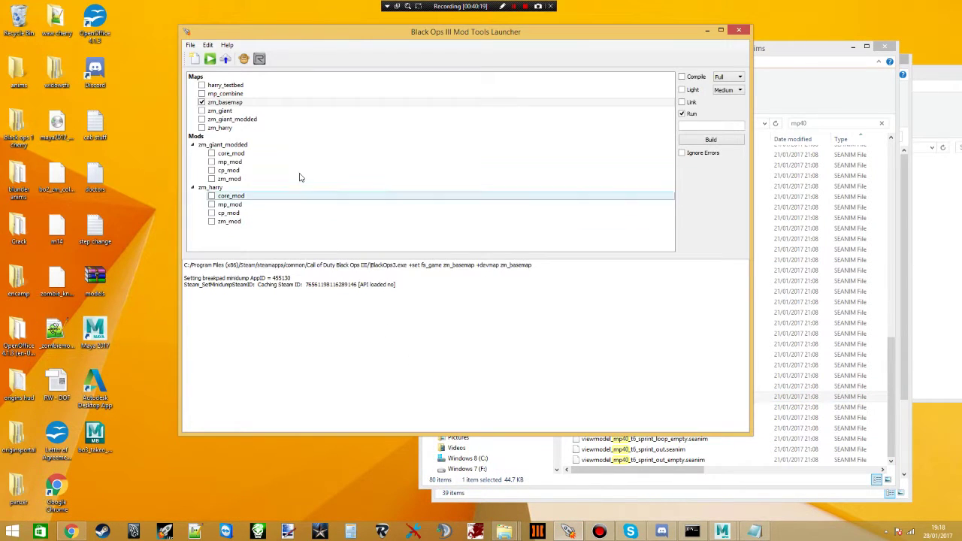
left_click(243, 60)
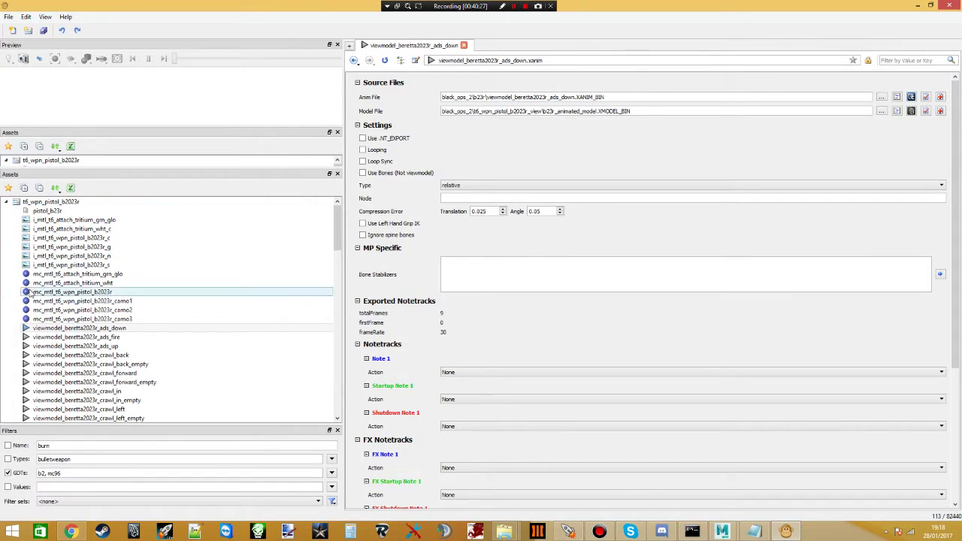
- Switch to the t6_wpn_smg_mp40_view folder and locate export2bin and the mp40_animated_model.xmodel_export file in it
left_click(503, 531)
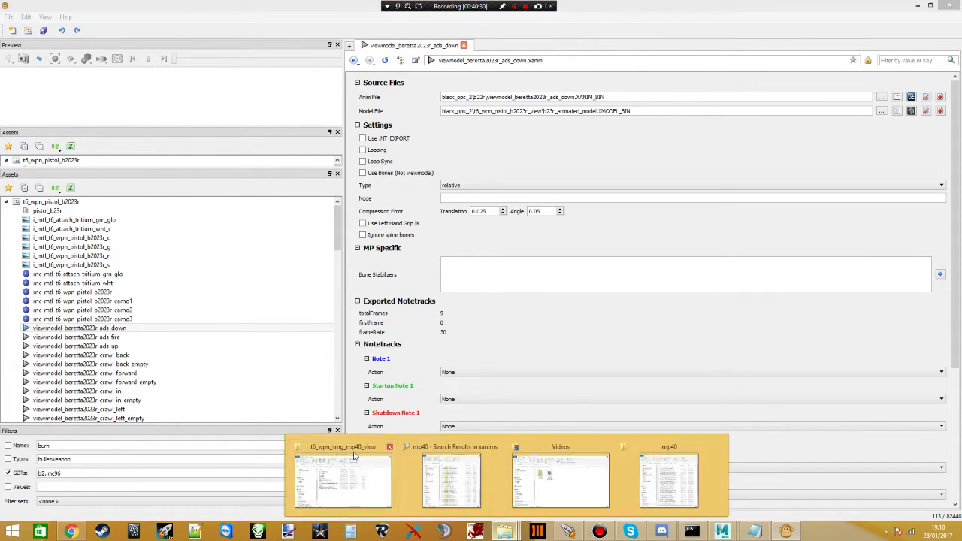
left_click(356, 456)
left_click(648, 219)
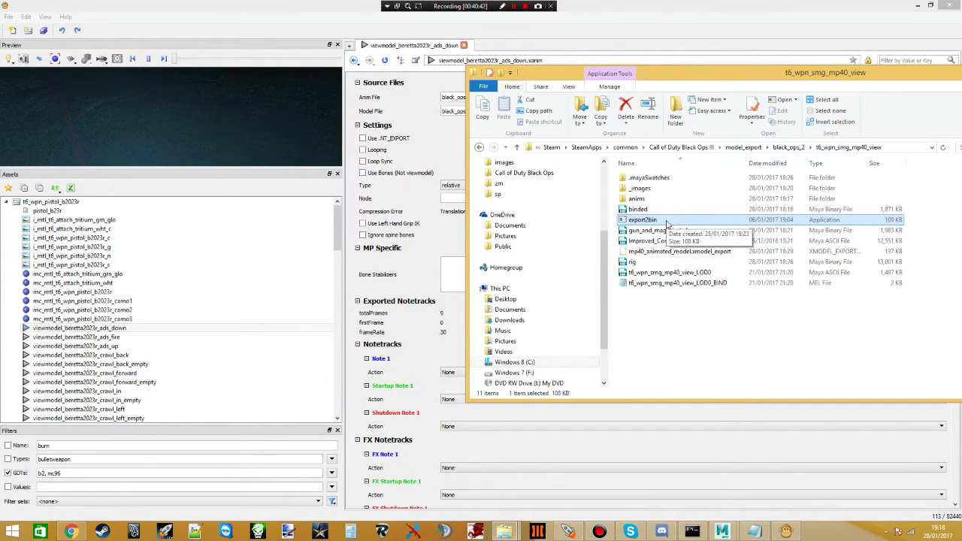
left_click(676, 251)
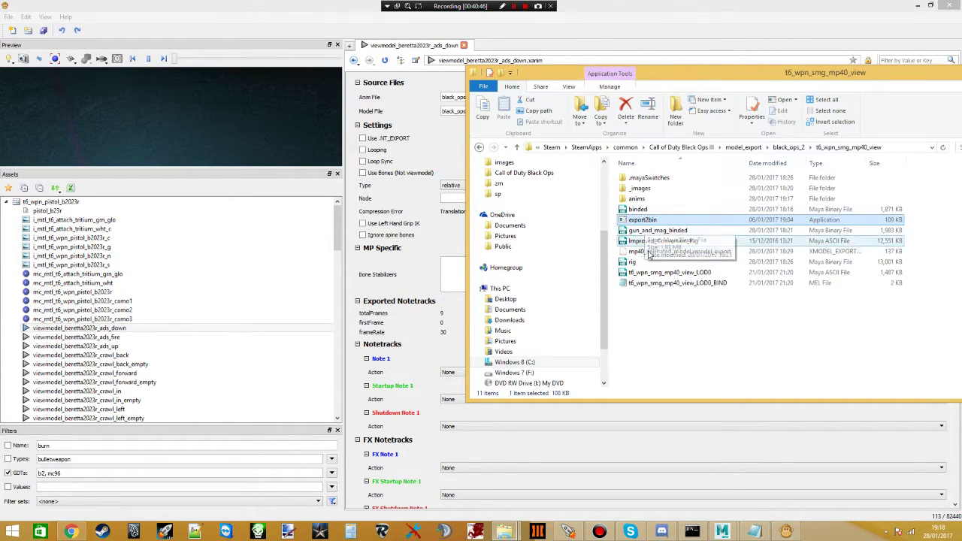
left_click(649, 314)
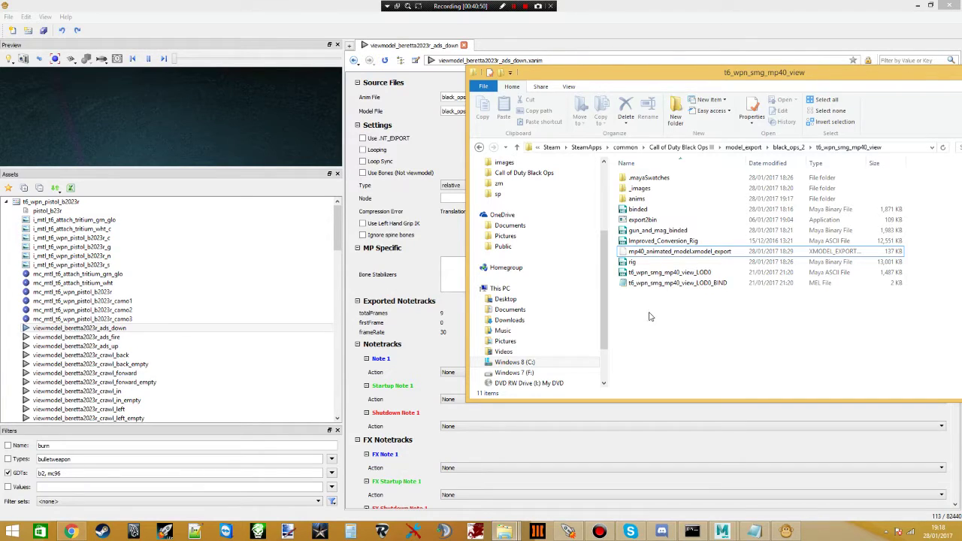
- Convert the exported MP40 model to binary by running export2bin * /v in a command window opened in this folder, then close it
right_click(650, 316)
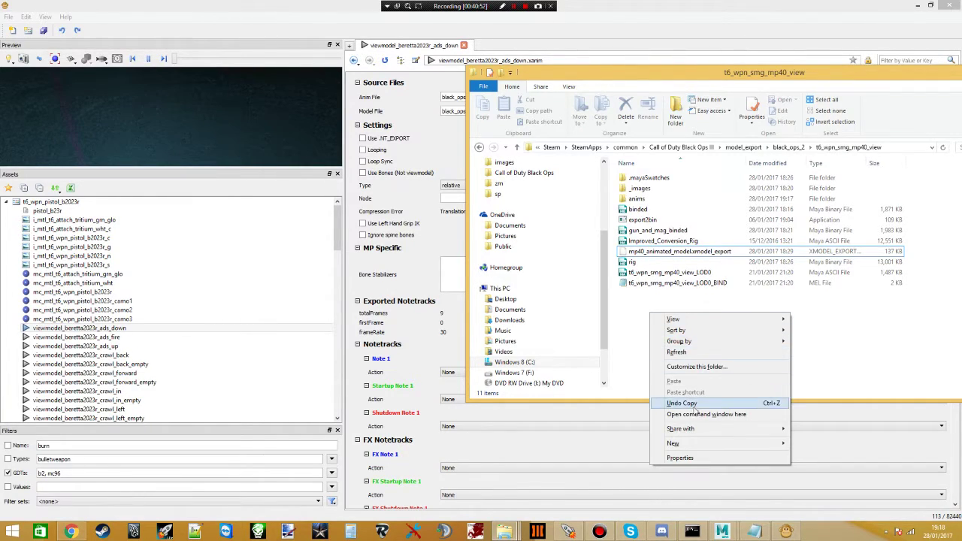
left_click(636, 314)
right_click(635, 314)
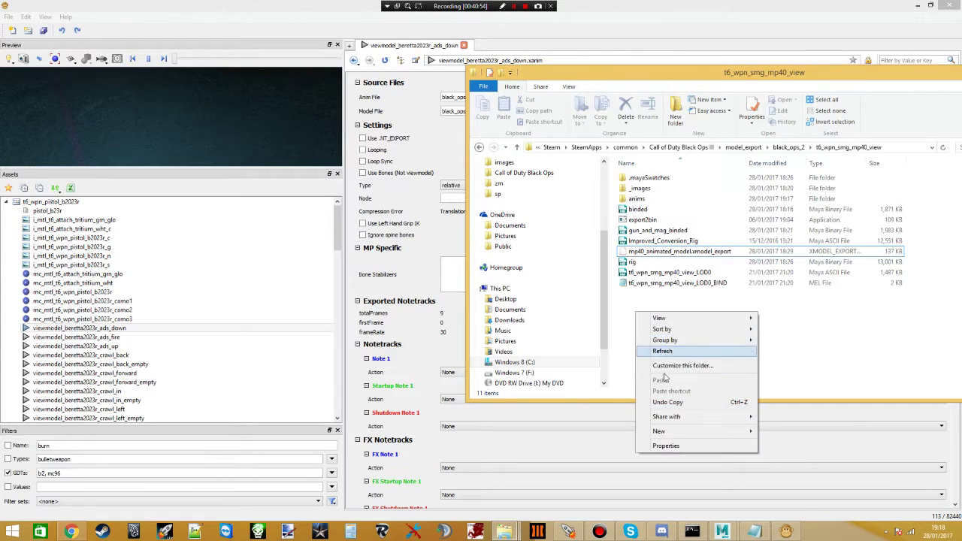
left_click(809, 351)
right_click(747, 330)
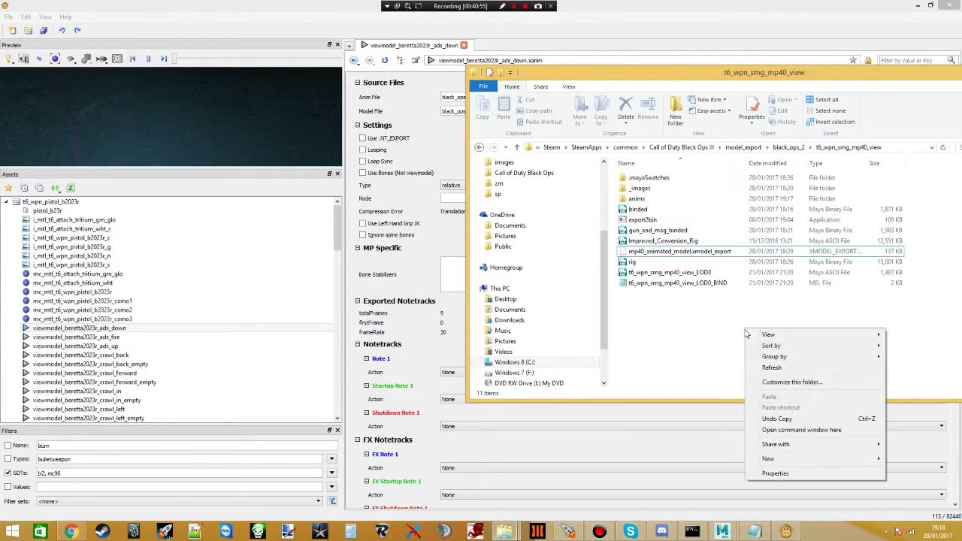
left_click(791, 430)
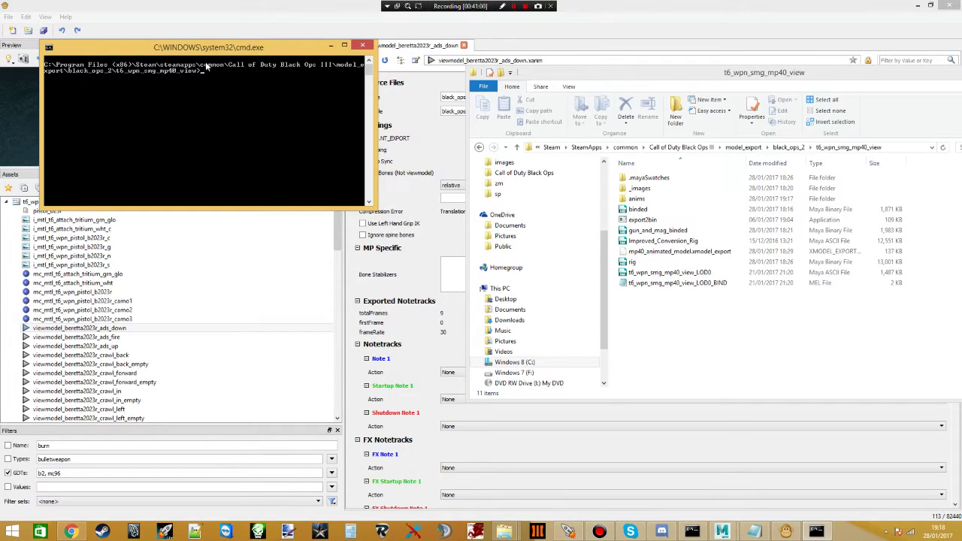
type("export2bin * /v")
key("Return")
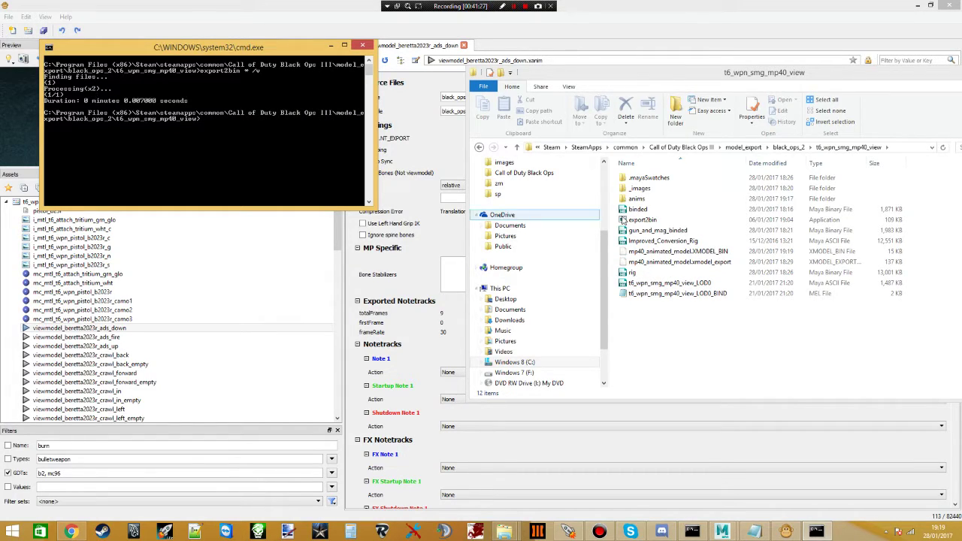
left_click(678, 251)
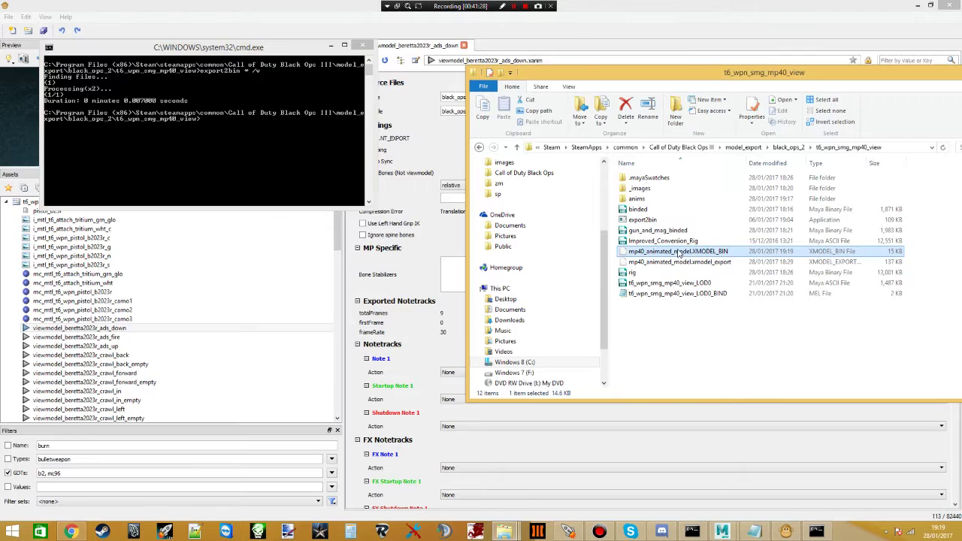
left_click(362, 45)
- Copy export2bin from the model folder into the black_ops_2\mp40 folder of xanim_export
left_click(633, 220)
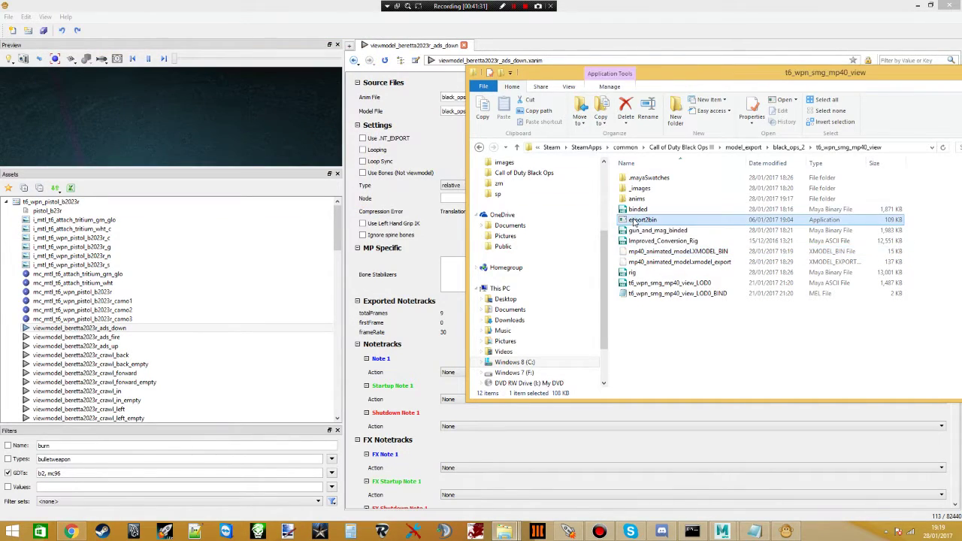
left_click(654, 232)
left_click(643, 219)
left_click(680, 148)
scroll(652, 319, "down", 2)
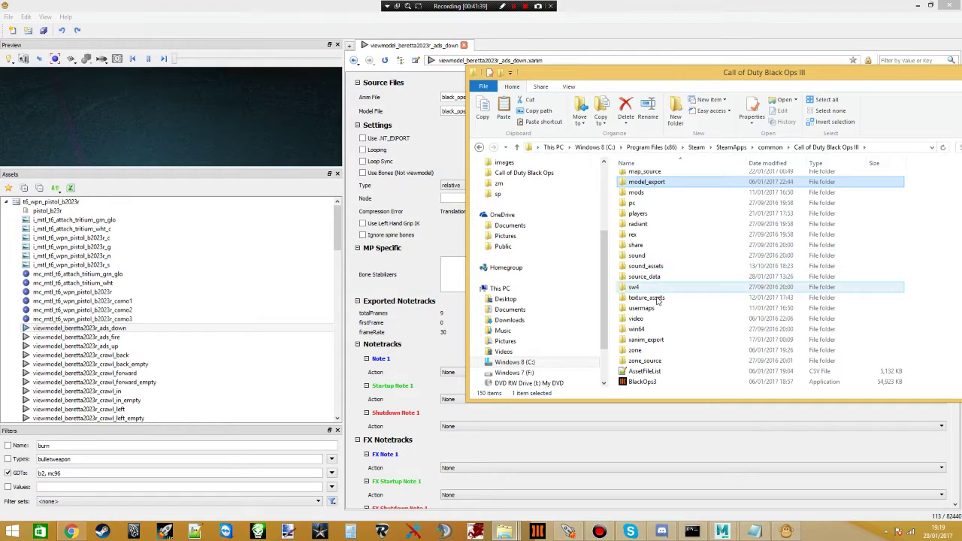
double_click(646, 340)
left_click(657, 188)
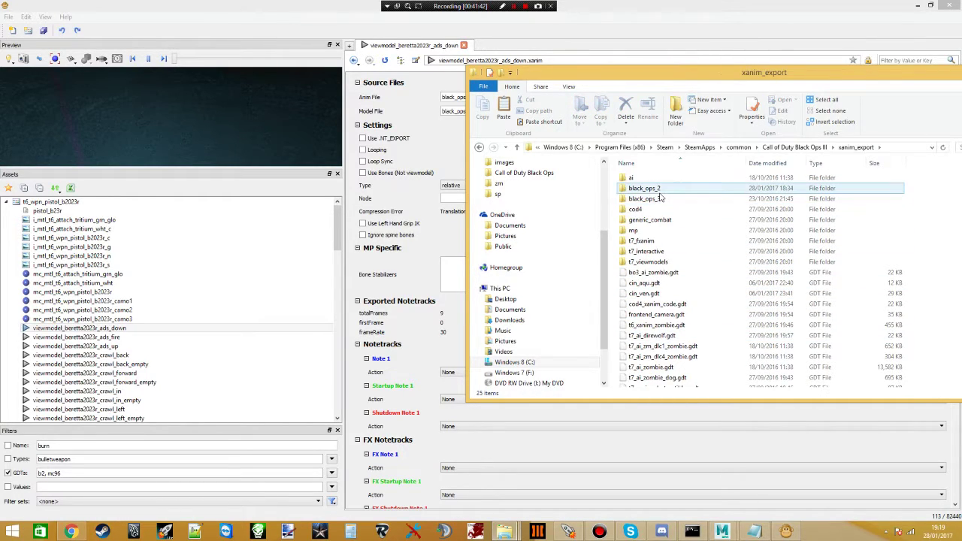
double_click(655, 189)
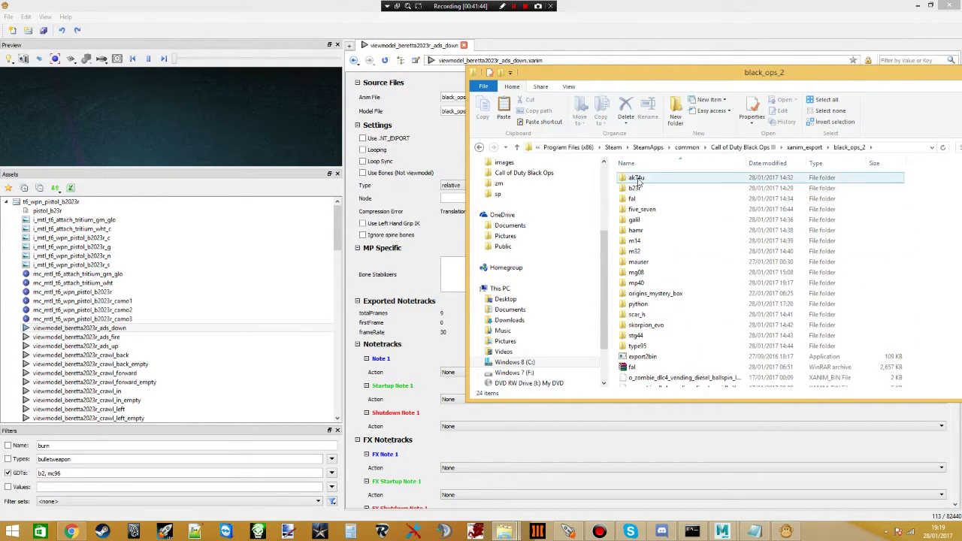
double_click(644, 283)
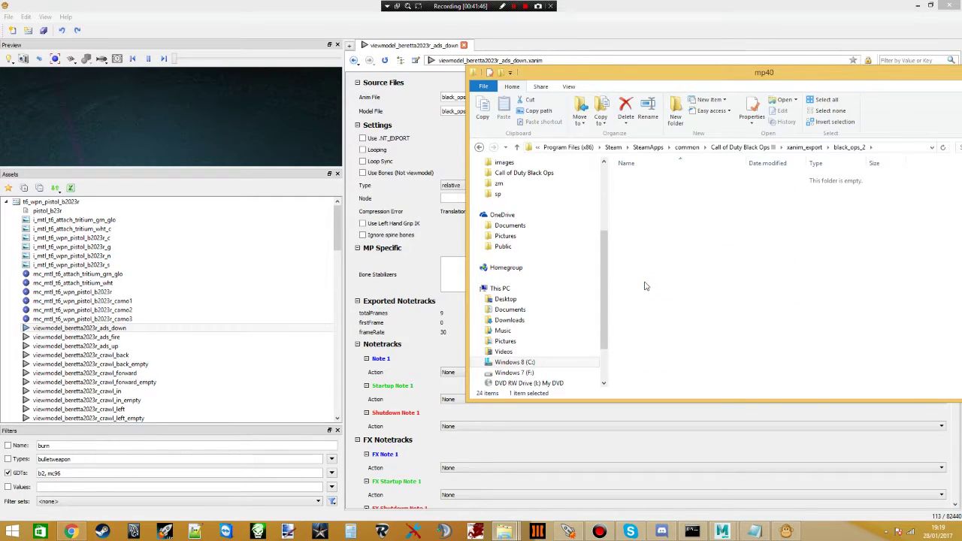
left_click(679, 188)
scroll(685, 215, "down", 7)
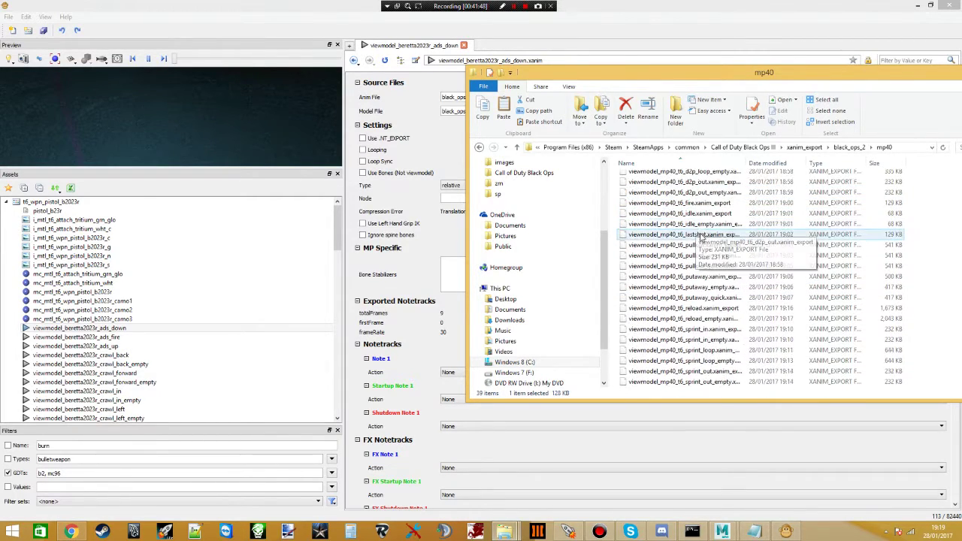
key("ctrl+v")
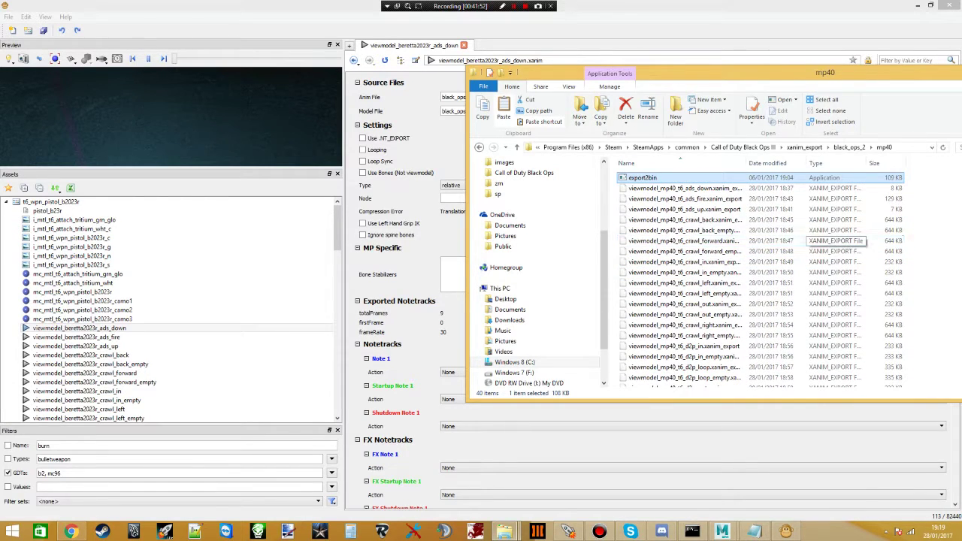
- Run export2bin * /v from a command window in the mp40 animation folder to convert all its xanim_export files, and close the window
left_click(943, 229)
right_click(938, 227)
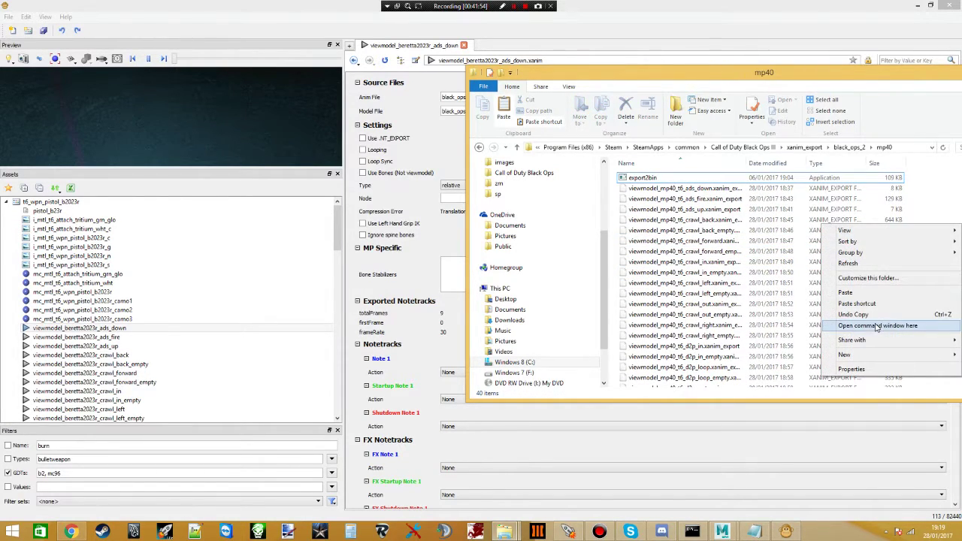
left_click(877, 325)
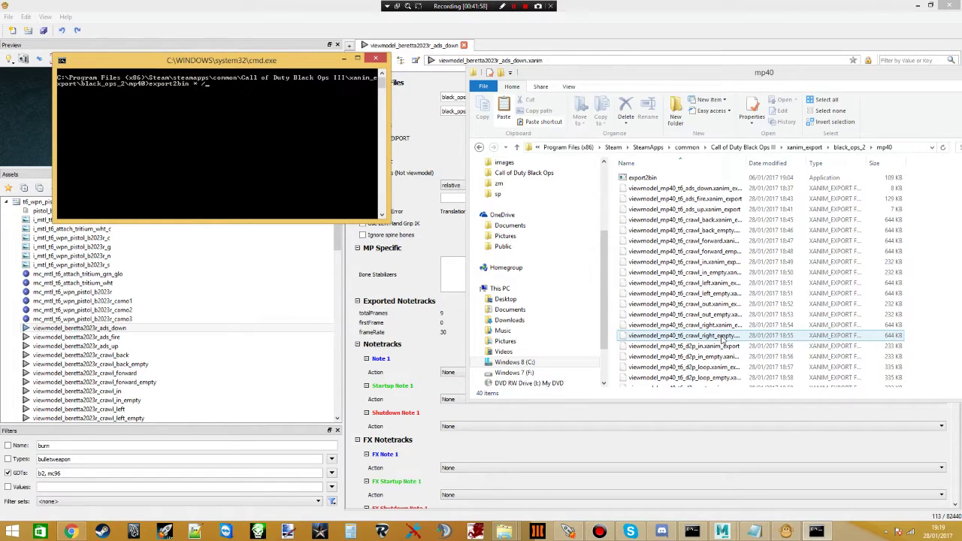
type("export2bin * /v")
key("Return")
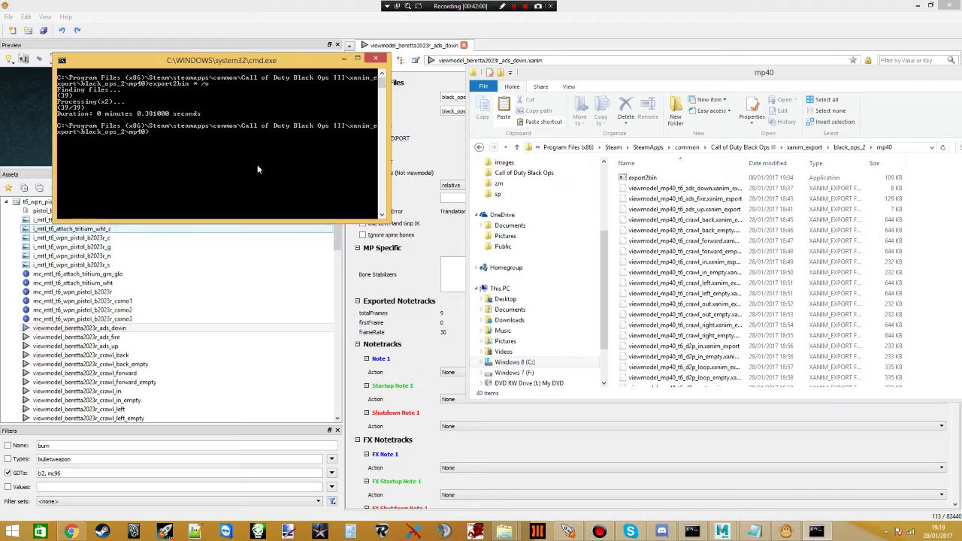
left_click(382, 59)
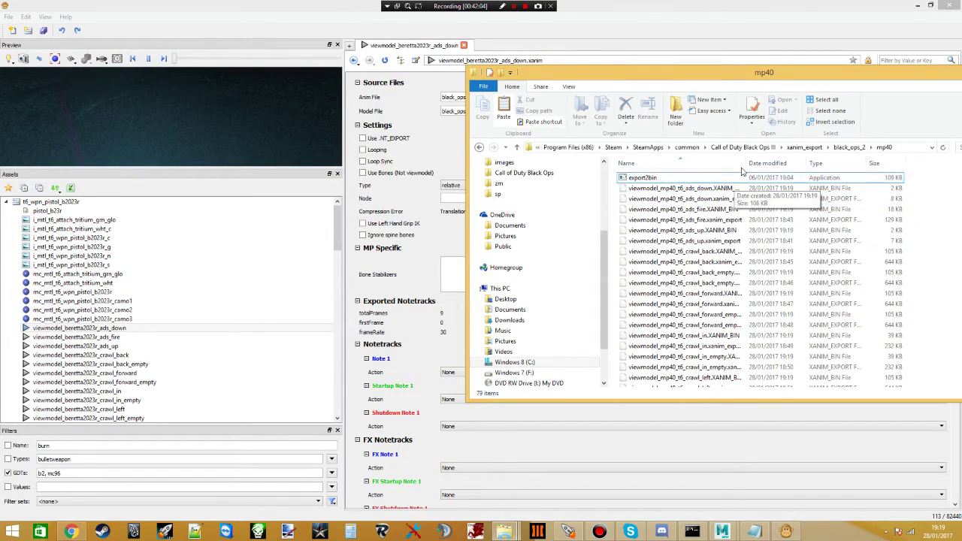
- Look over the converted XANIM_BIN files and go to the model_export folder of Call of Duty Black Ops III
left_click(854, 198)
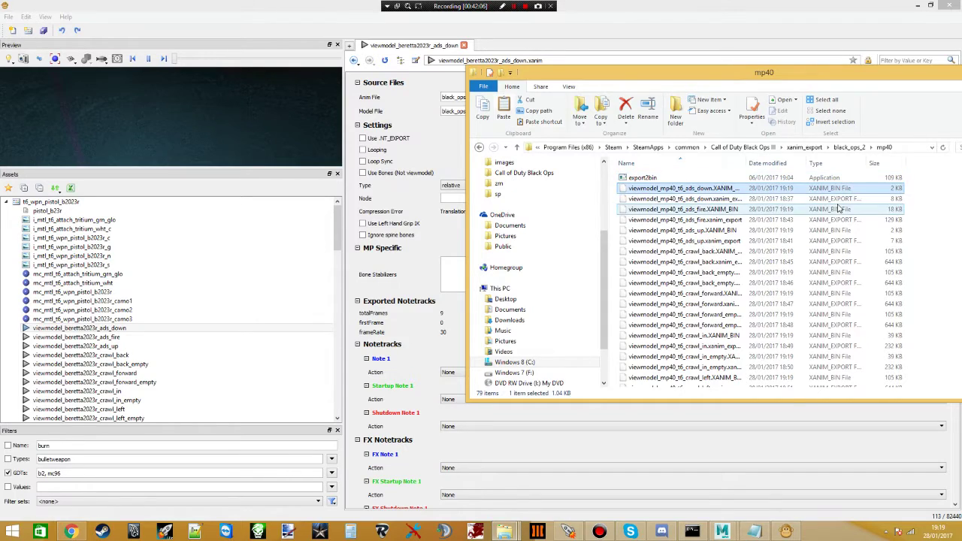
left_click(852, 208)
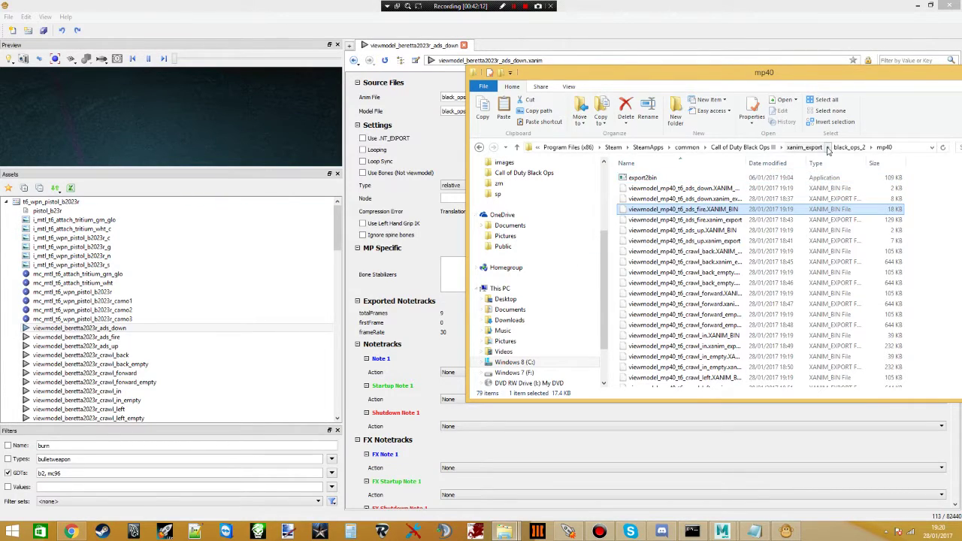
left_click(755, 147)
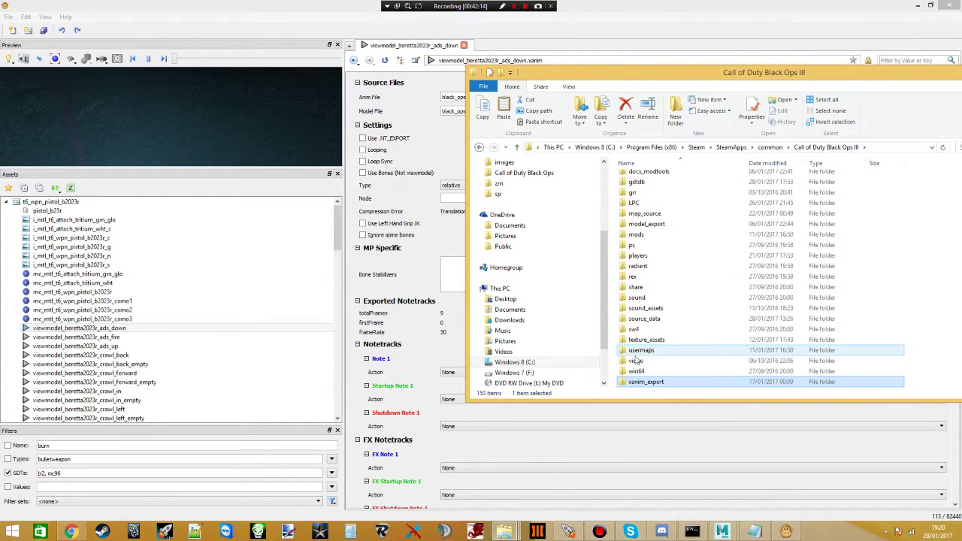
double_click(646, 224)
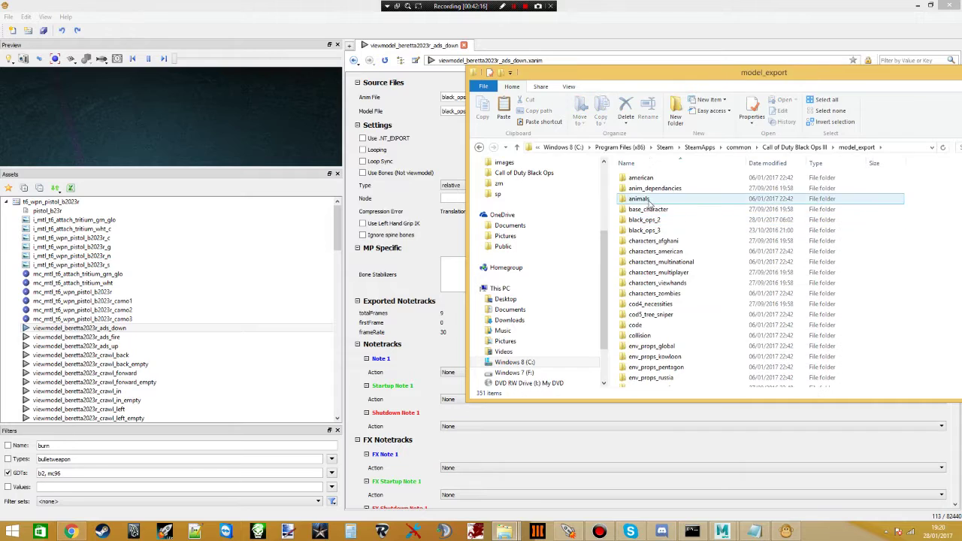
- Open the black_ops_2 folder inside model_export and select the t6_wpn_pistol_b2023r_view folder
double_click(644, 219)
scroll(668, 271, "down", 10)
scroll(669, 277, "down", 10)
scroll(685, 294, "down", 5)
scroll(685, 295, "down", 10)
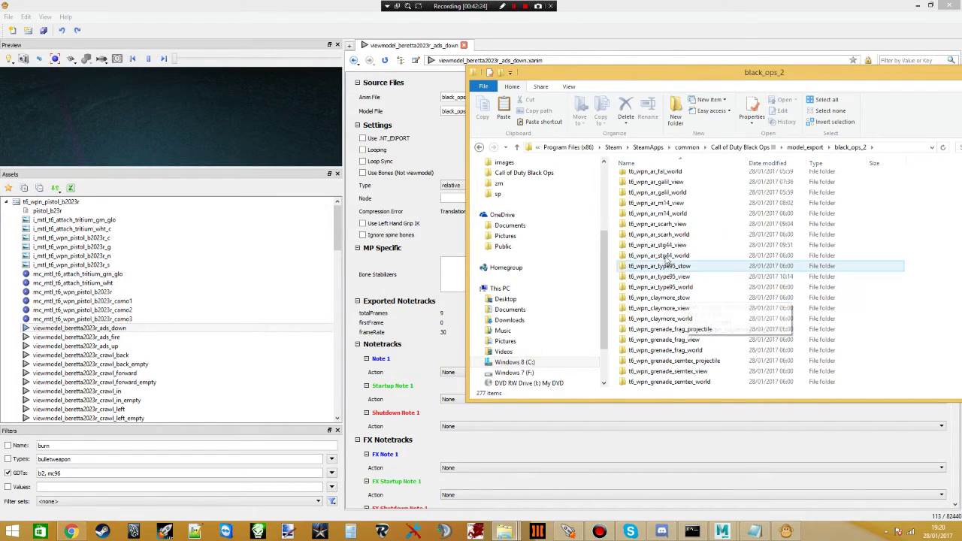
scroll(669, 237, "down", 4)
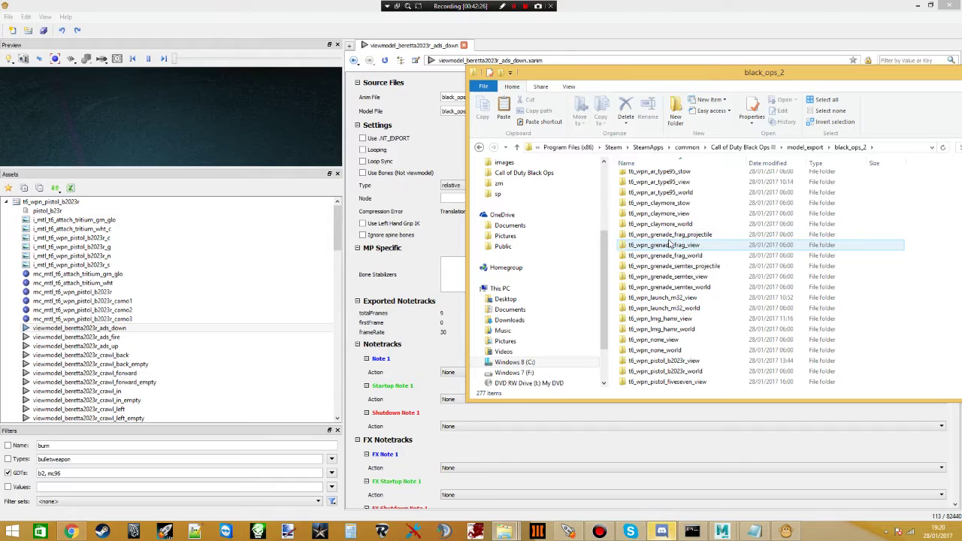
scroll(671, 248, "down", 2)
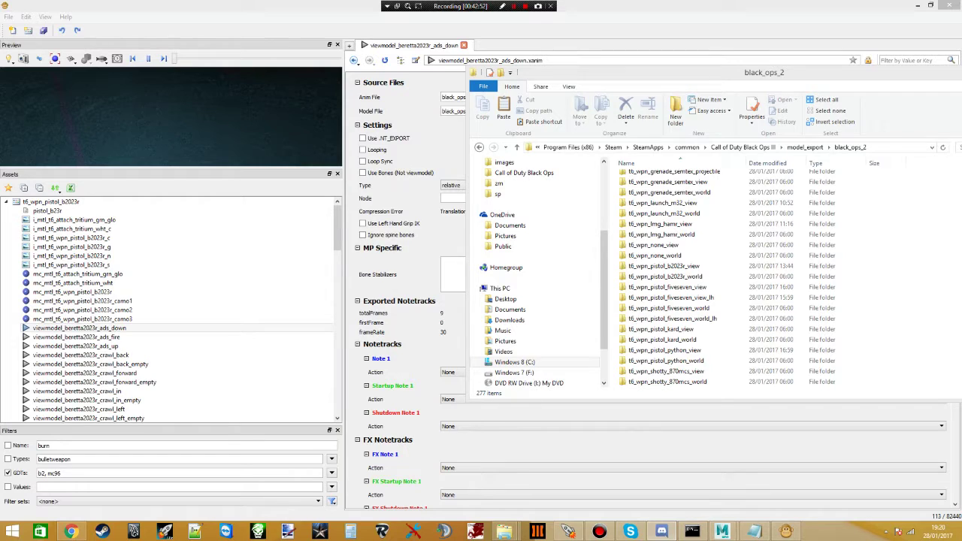
key("alt+Tab")
left_click_drag(571, 93, 675, 107)
key("alt+Tab")
left_click(664, 266)
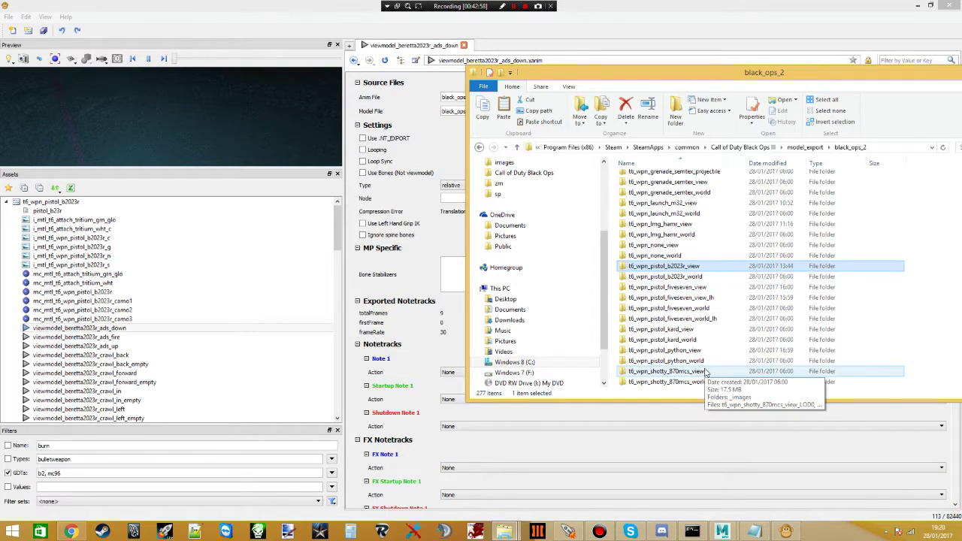
- Find the MP40 view model among the weapon folders and open its t6_wpn_smg_mp40_view folder
scroll(665, 336, "down", 3)
scroll(665, 336, "down", 10)
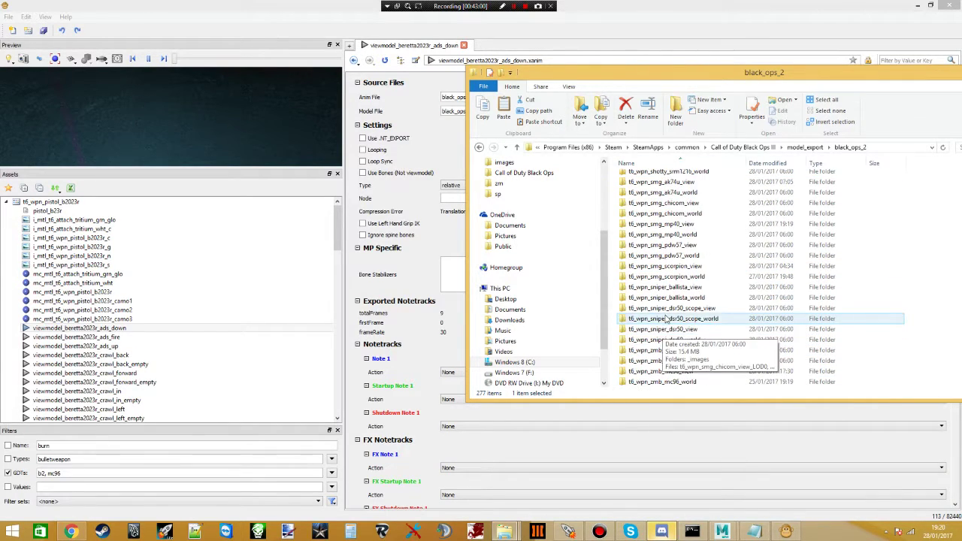
scroll(680, 251, "up", 8)
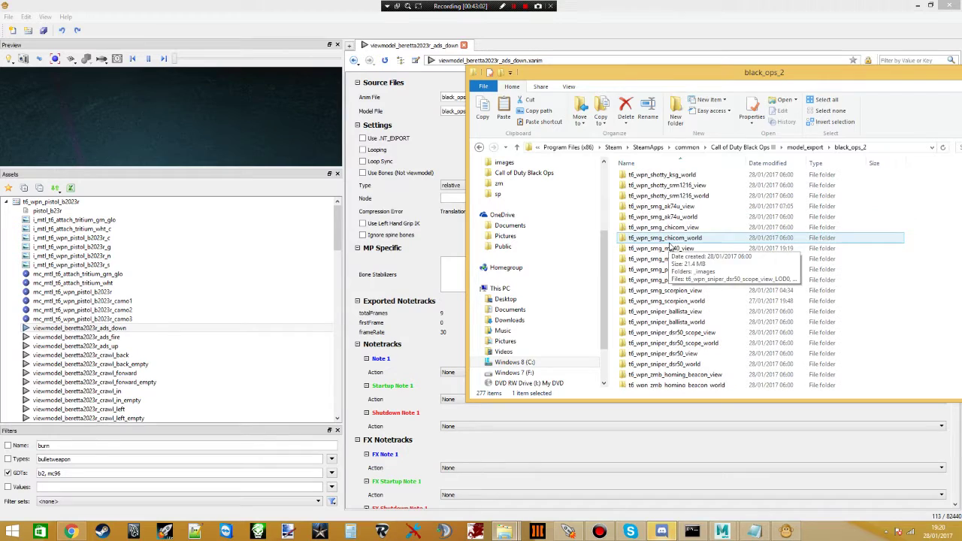
scroll(686, 254, "down", 4)
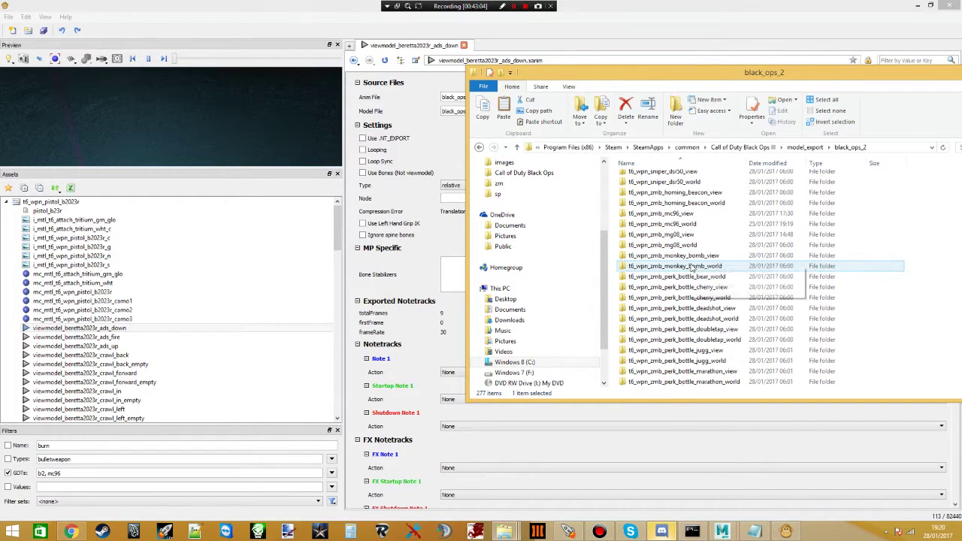
scroll(691, 286, "up", 6)
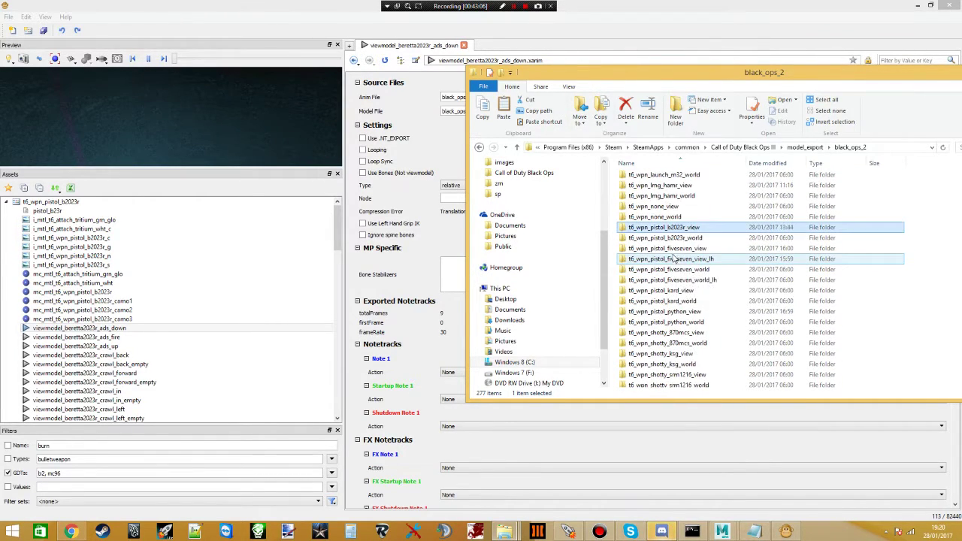
scroll(685, 320, "up", 10)
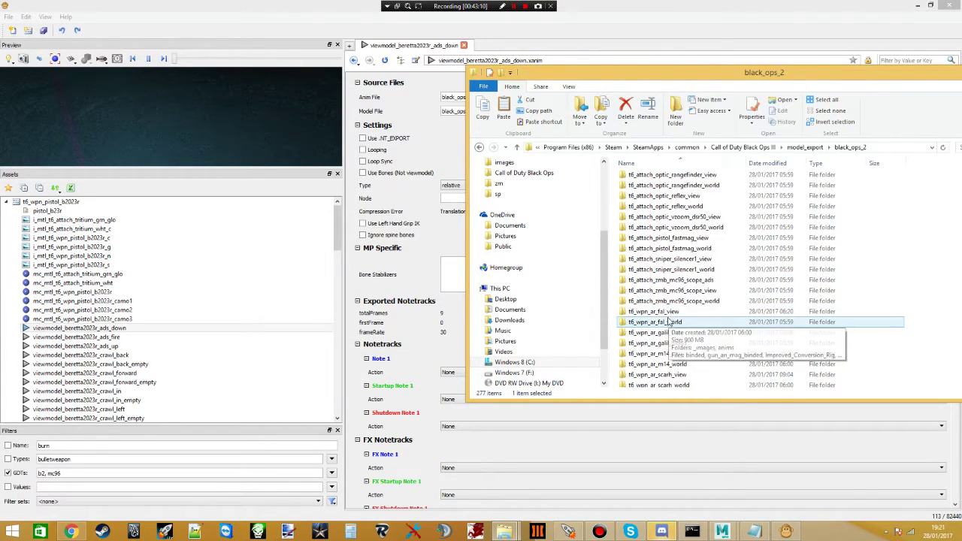
scroll(667, 309, "down", 6)
scroll(667, 310, "down", 3)
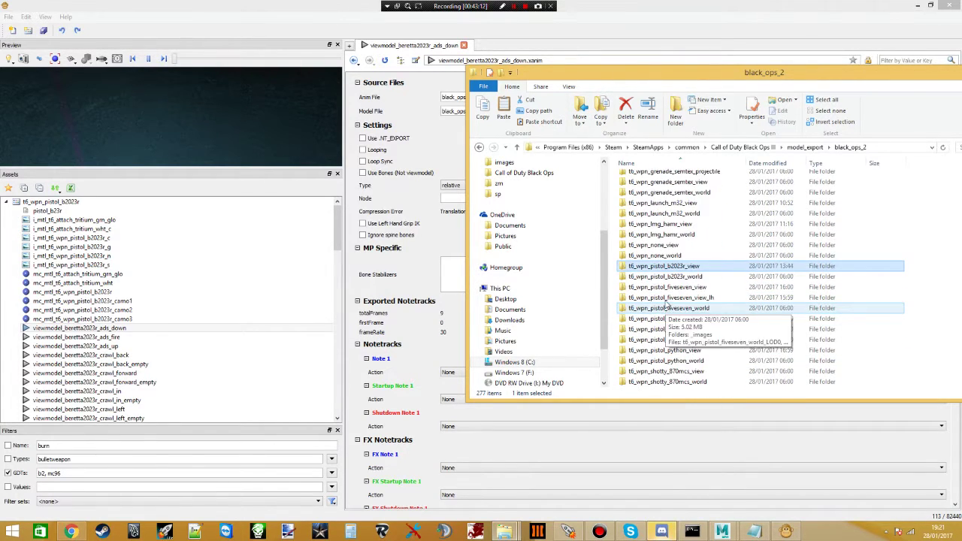
scroll(679, 319, "down", 1)
scroll(683, 323, "down", 3)
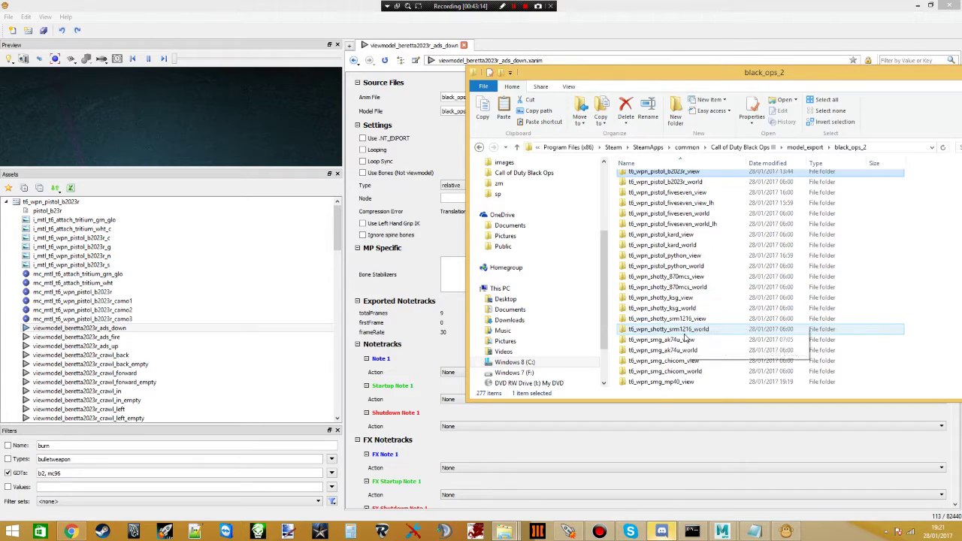
double_click(681, 351)
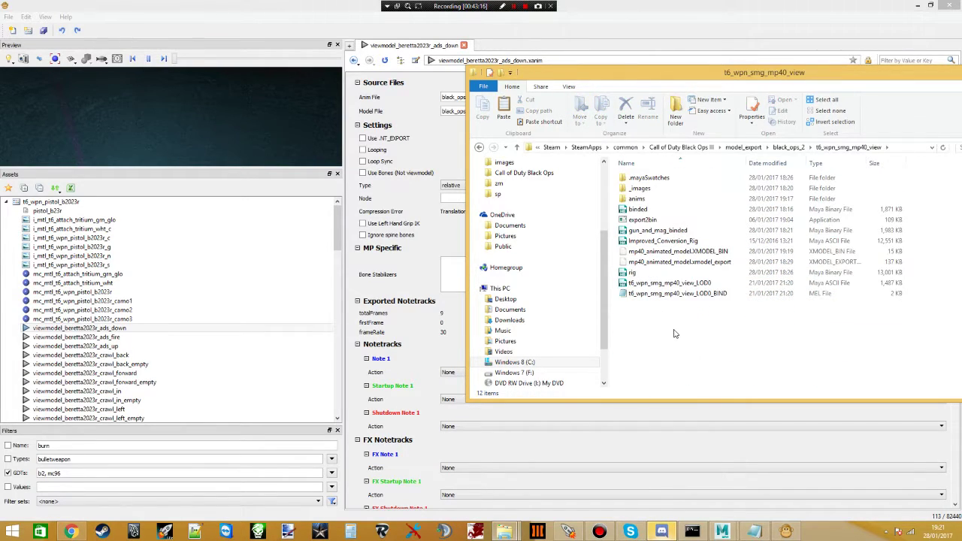
- Copy the t6_wpn_smg_mp40 part of the t6_wpn_smg_mp40_view_LOD0 file's name without renaming the file
left_click(644, 220)
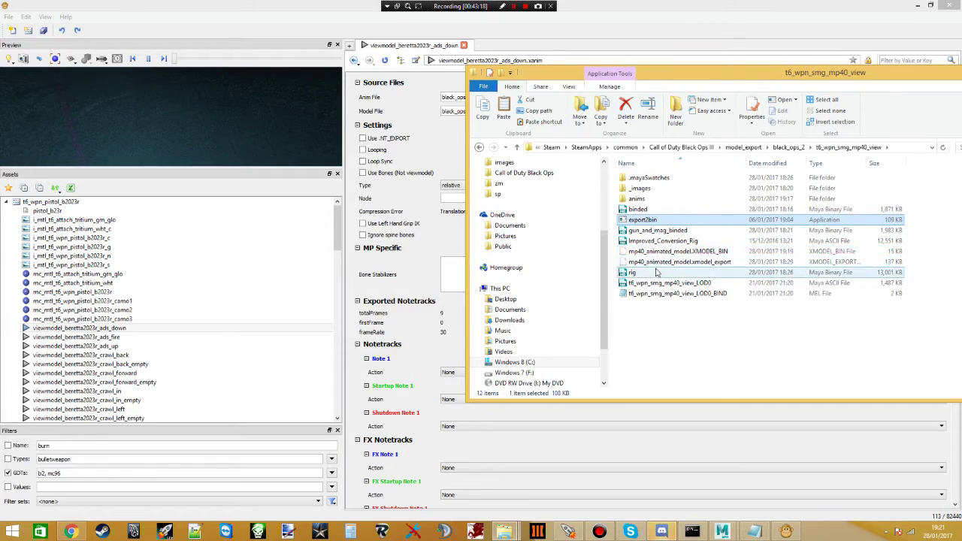
left_click(664, 283)
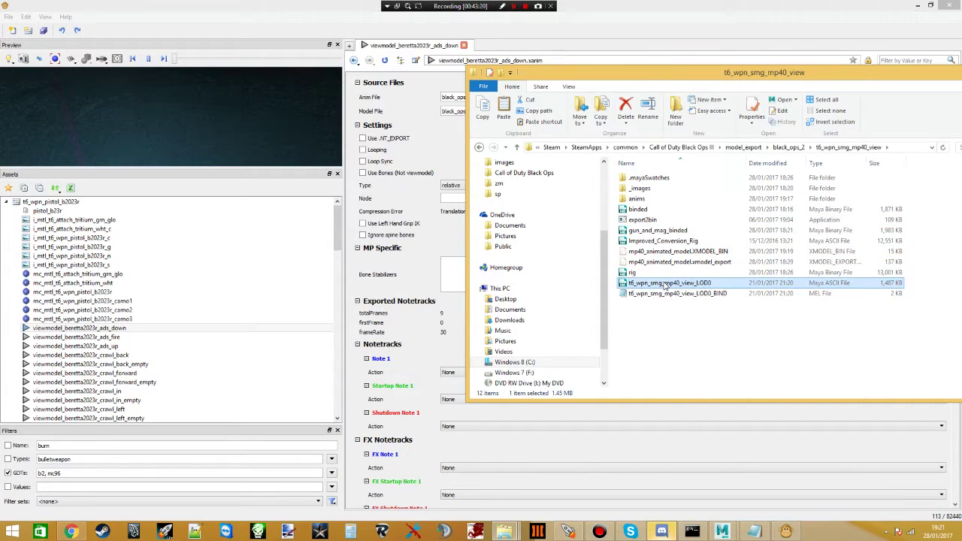
right_click(665, 283)
left_click(691, 451)
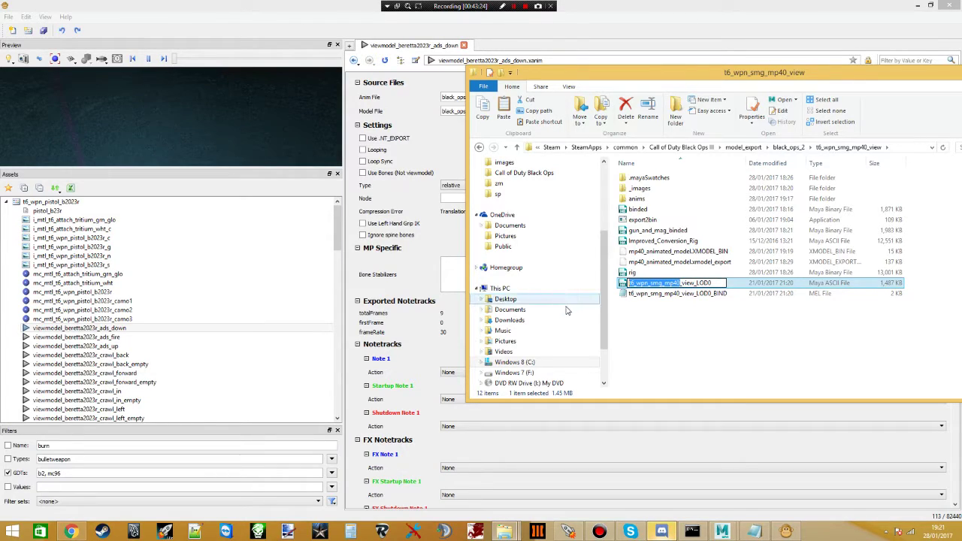
left_click(671, 321)
left_click(671, 322)
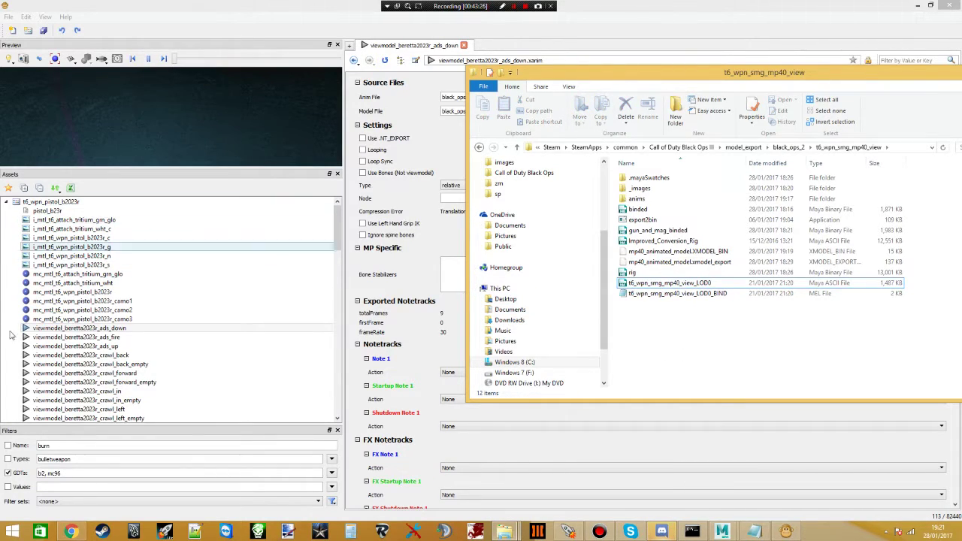
- Add mp40 to the asset list's GDT filter so it reads "b2, mc96, mp40"
left_click(9, 473)
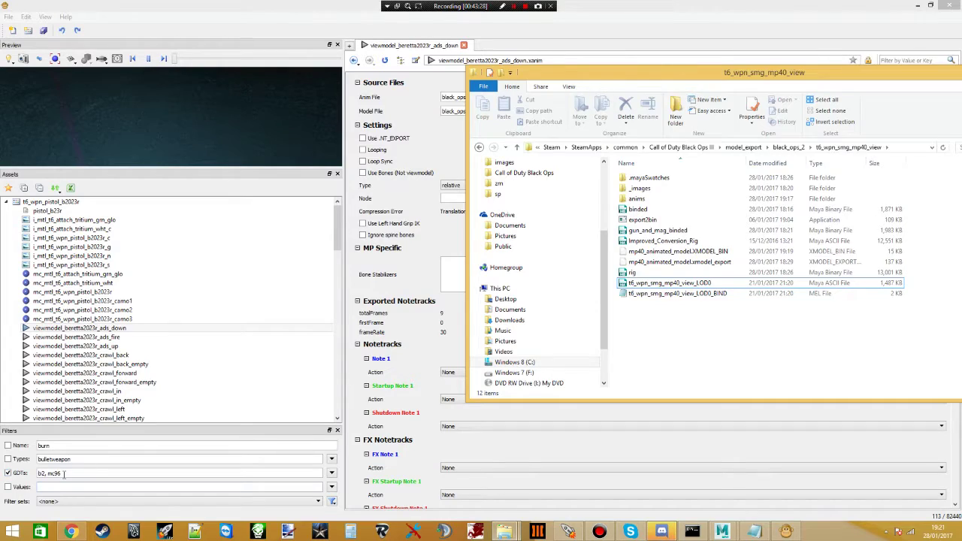
left_click(64, 473)
type(", mt4")
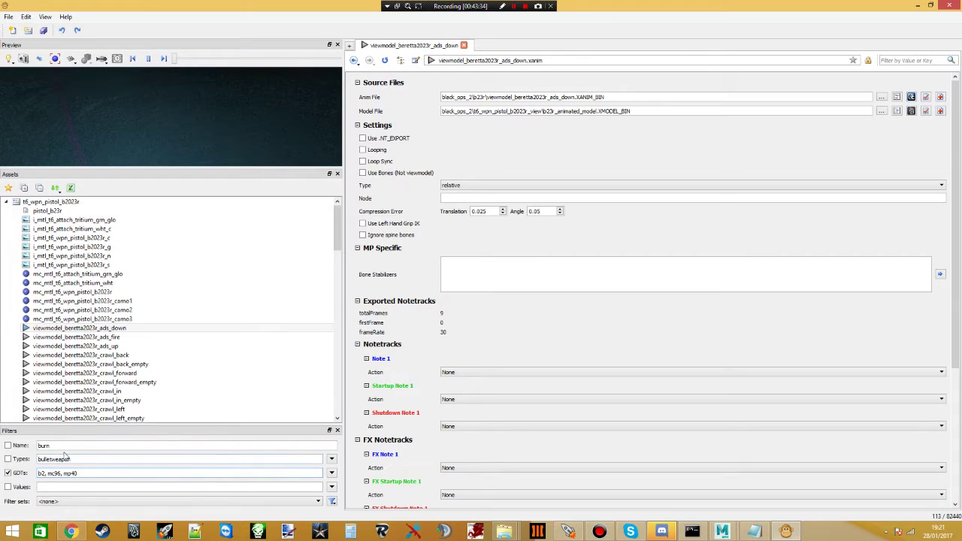
- Create a new GDT file named t6_wpn_smg_mp40
left_click(8, 17)
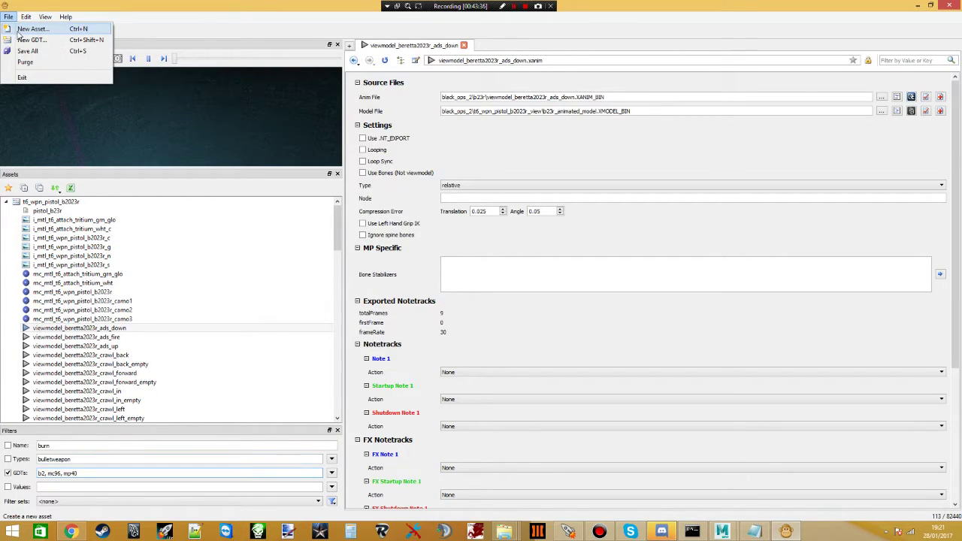
left_click(26, 39)
type("t6_wpn_smg_mp40")
left_click(396, 265)
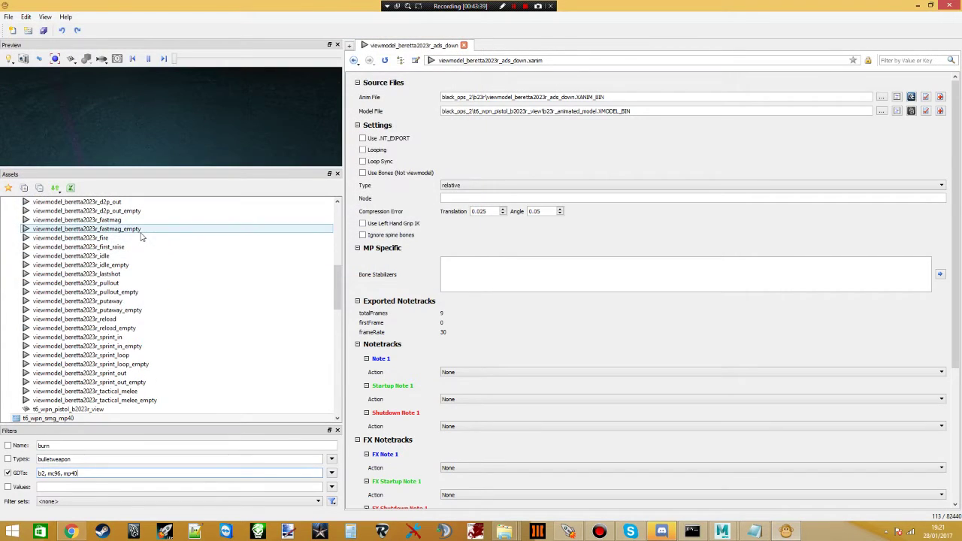
- Start a new asset in the t6_wpn_smg_mp40 GDT with xanim as its asset type
scroll(54, 415, "down", 3)
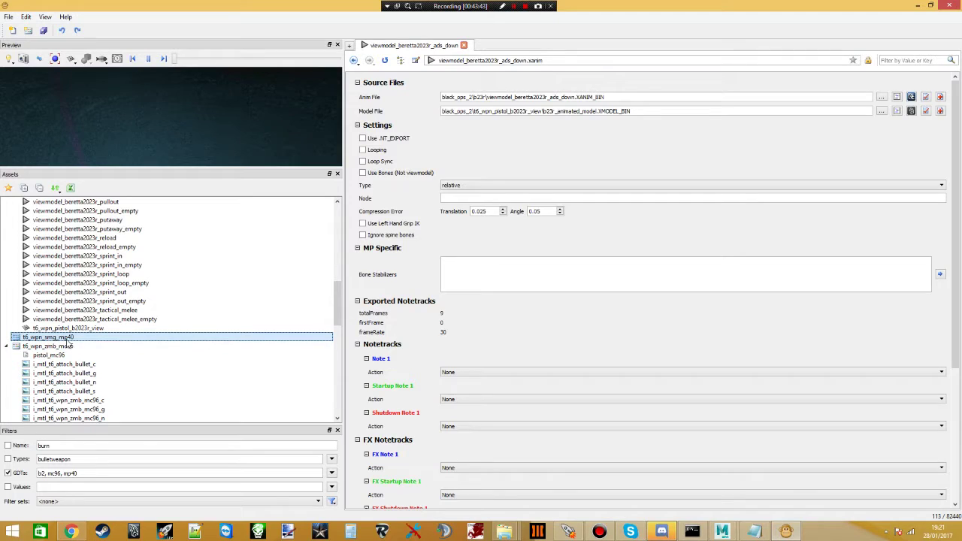
right_click(79, 341)
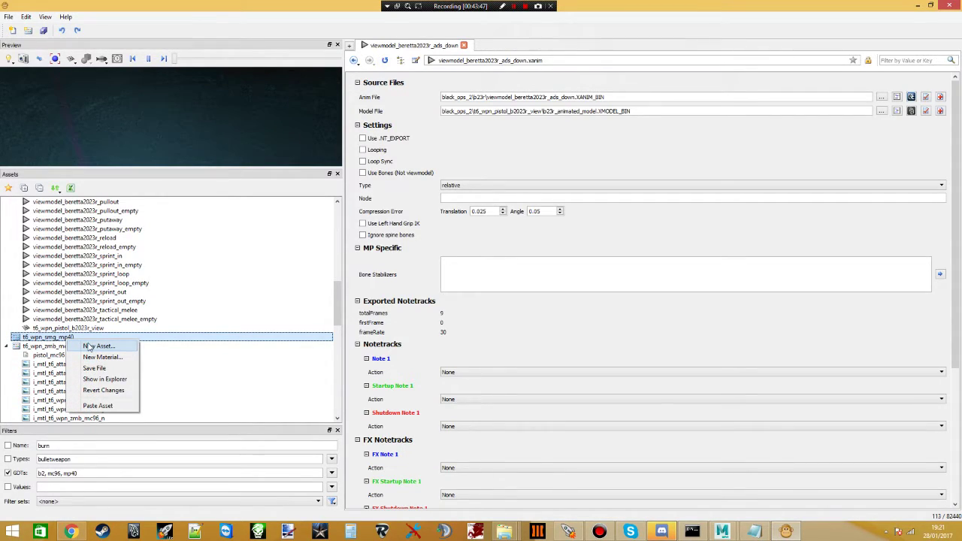
left_click(96, 345)
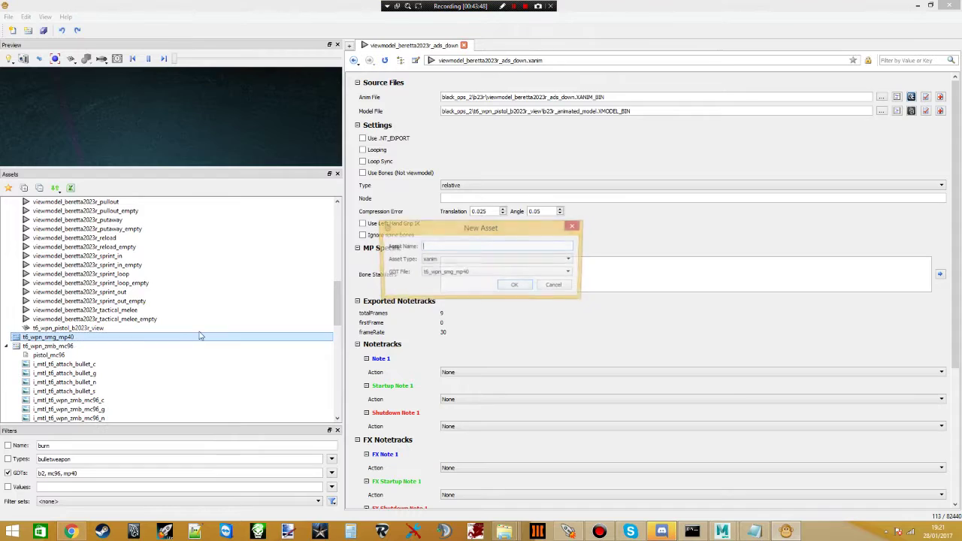
left_click(434, 260)
left_click(442, 330)
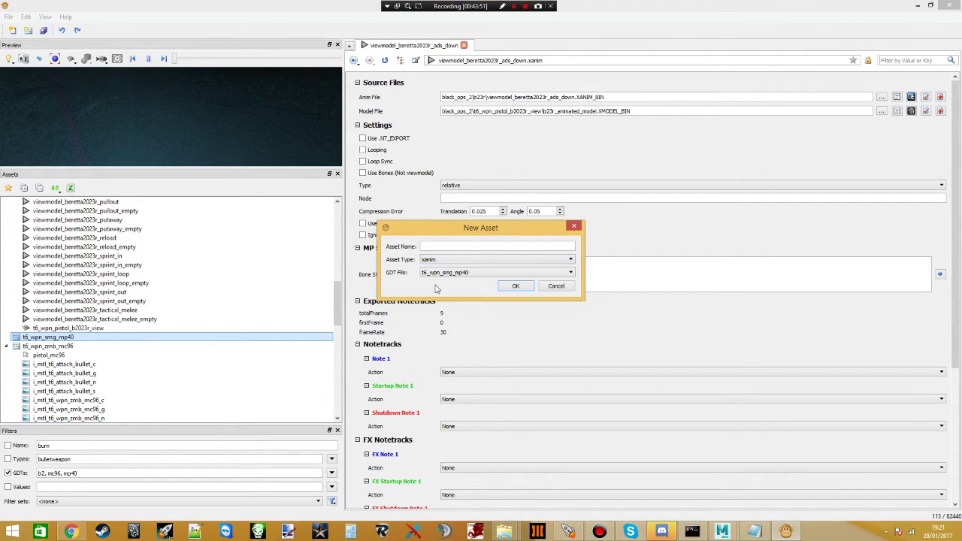
- Switch to File Explorer, open the MP40 anims folder and copy the viewmodel_mp40_t6_ads_down file's name
key("alt+Tab")
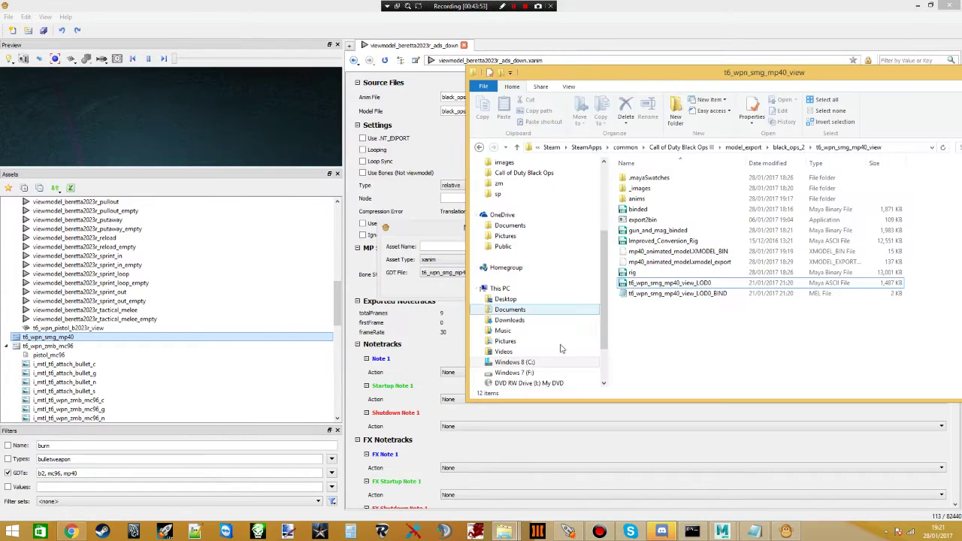
double_click(639, 202)
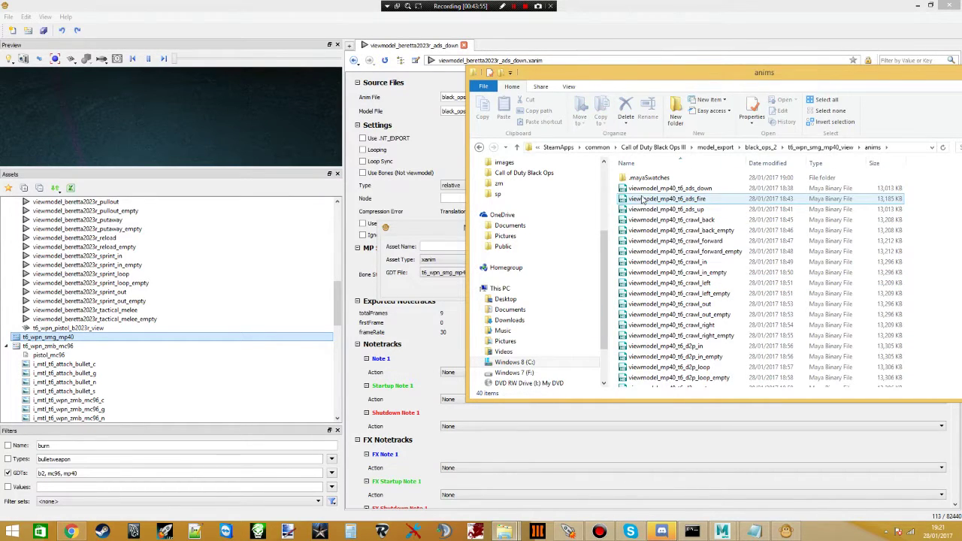
left_click_drag(738, 81, 729, 75)
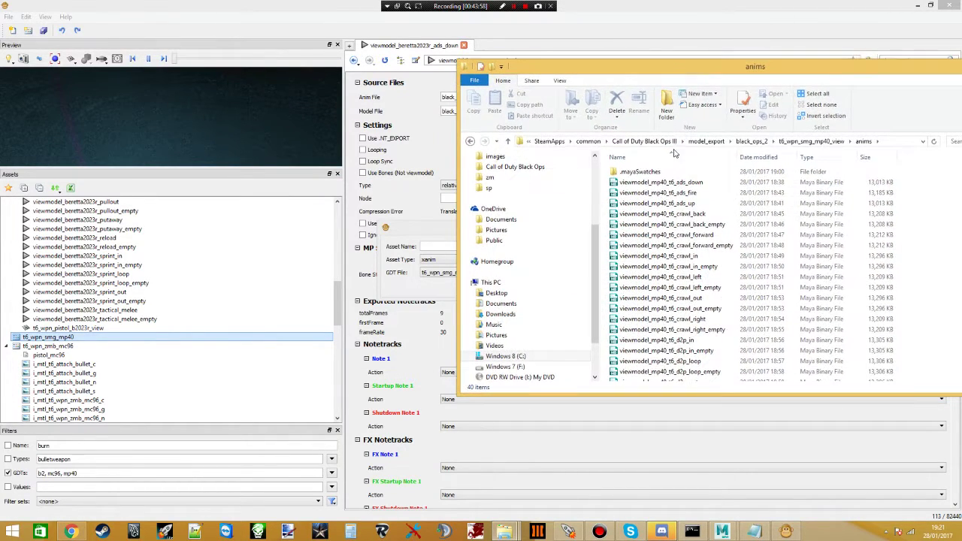
right_click(654, 182)
left_click(675, 347)
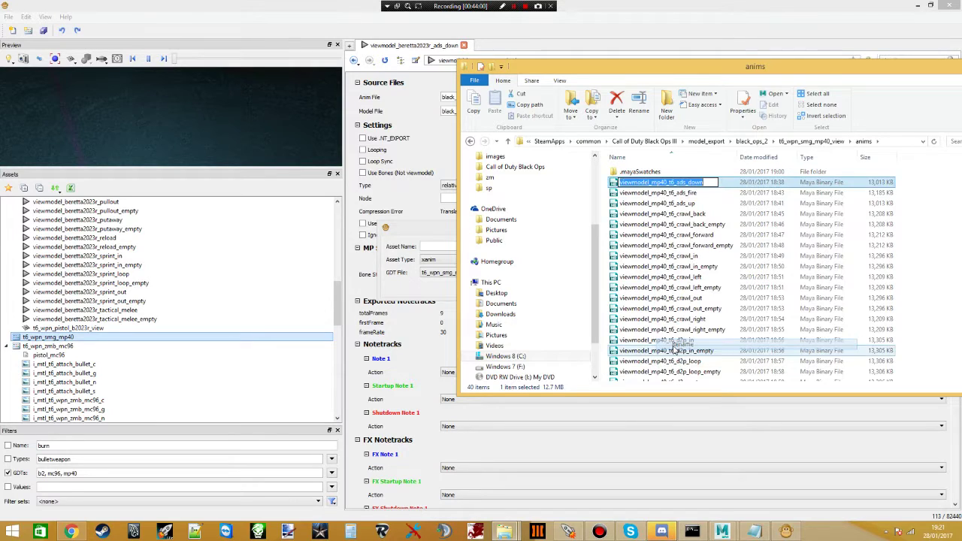
- Name the new xanim asset viewmodel_mp40_t6_ads_down and create it
left_click(431, 246)
type("viewmodel_mp40_t6_ads_down")
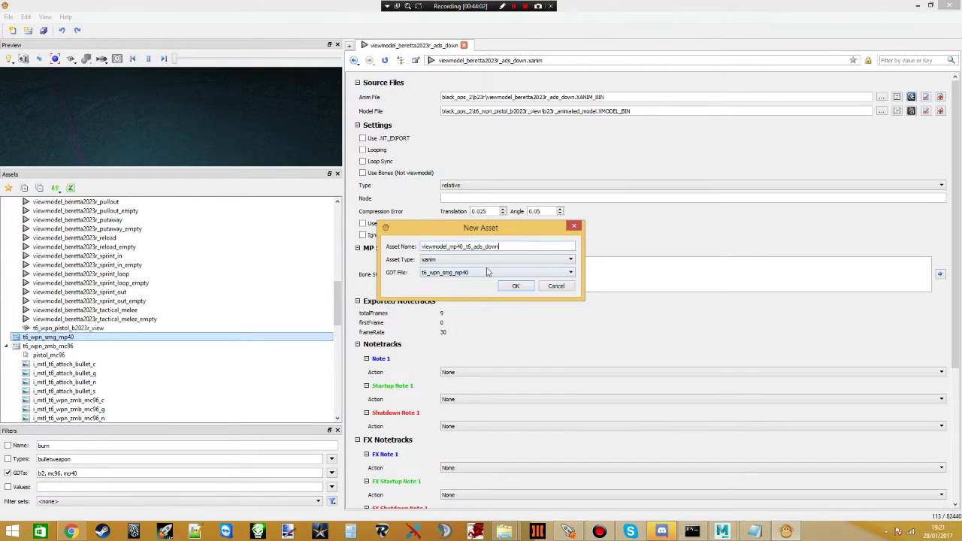
left_click(524, 285)
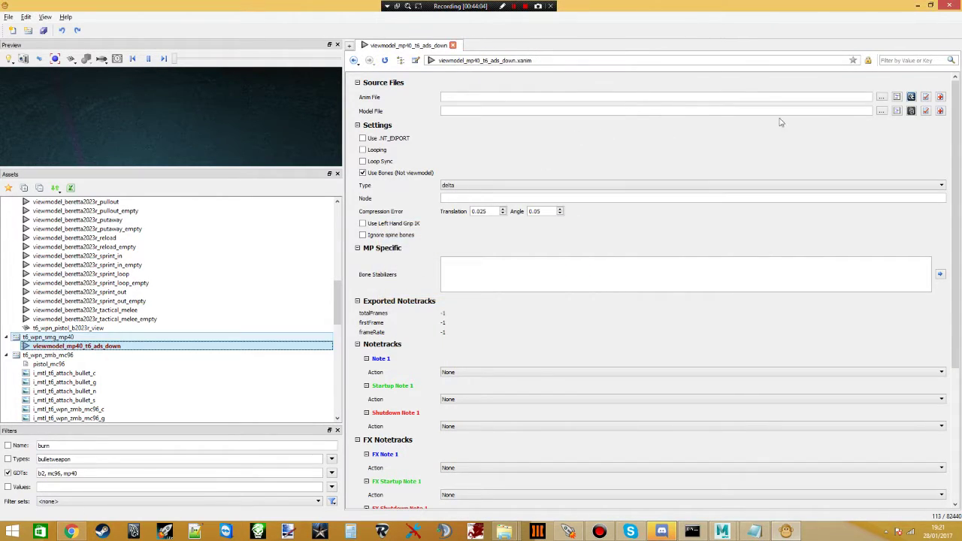
- Set the asset's Anim File to viewmodel_mp40_t6_ads_down.XANIM_BIN from black_ops_2\mp40, sorting the files by type
left_click(882, 97)
double_click(112, 92)
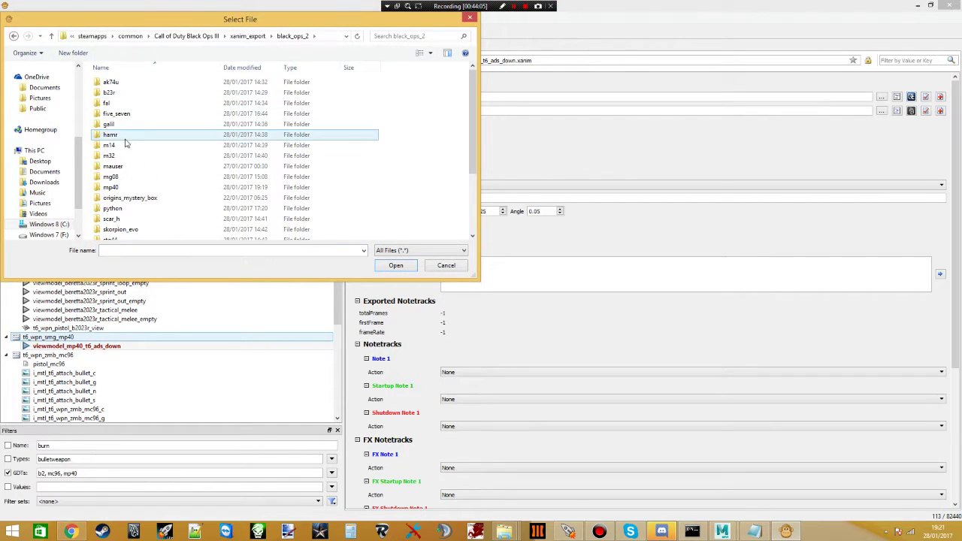
double_click(114, 188)
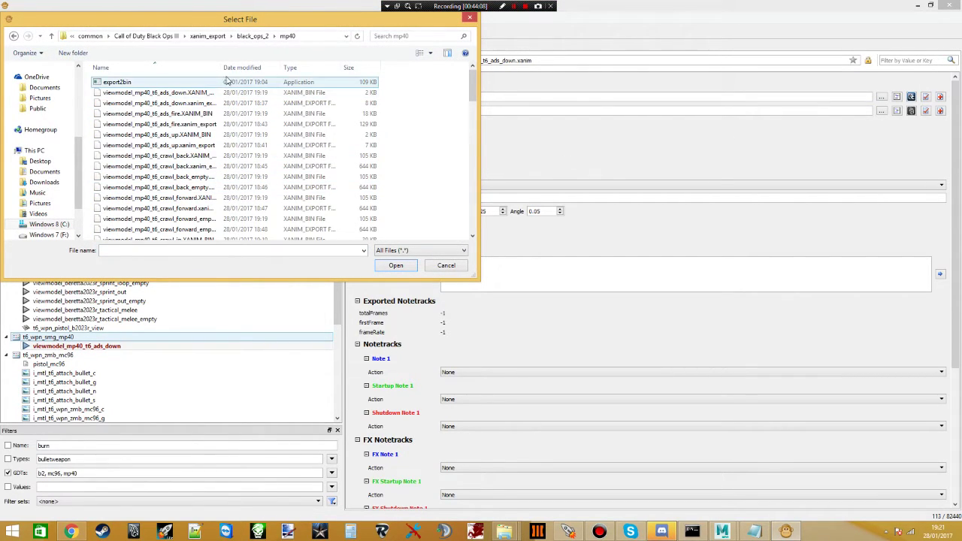
left_click_drag(229, 70, 291, 69)
left_click(365, 68)
left_click(189, 95)
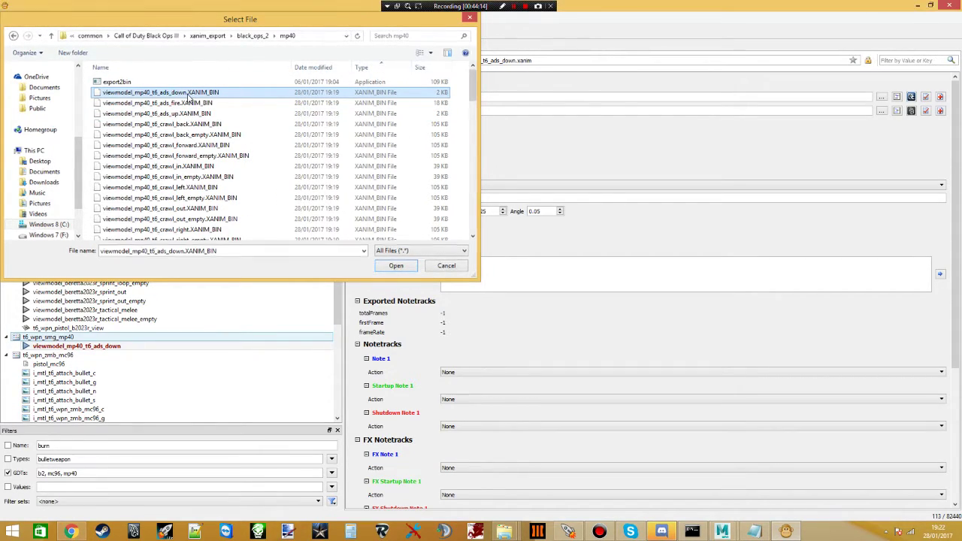
double_click(189, 95)
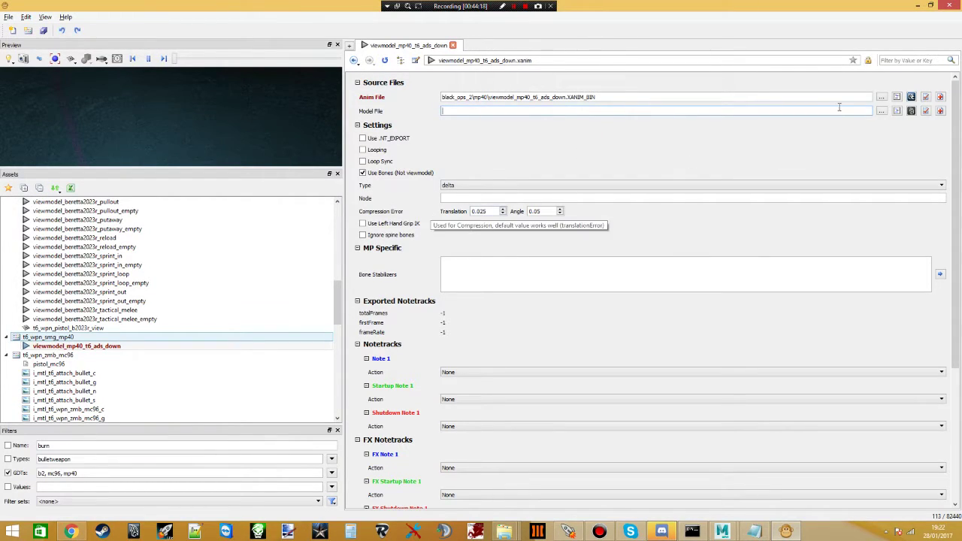
- Set the asset's Model File to mp40_animated_model.XMODEL_BIN from black_ops_2\t6_wpn_smg_mp40_view
left_click(881, 111)
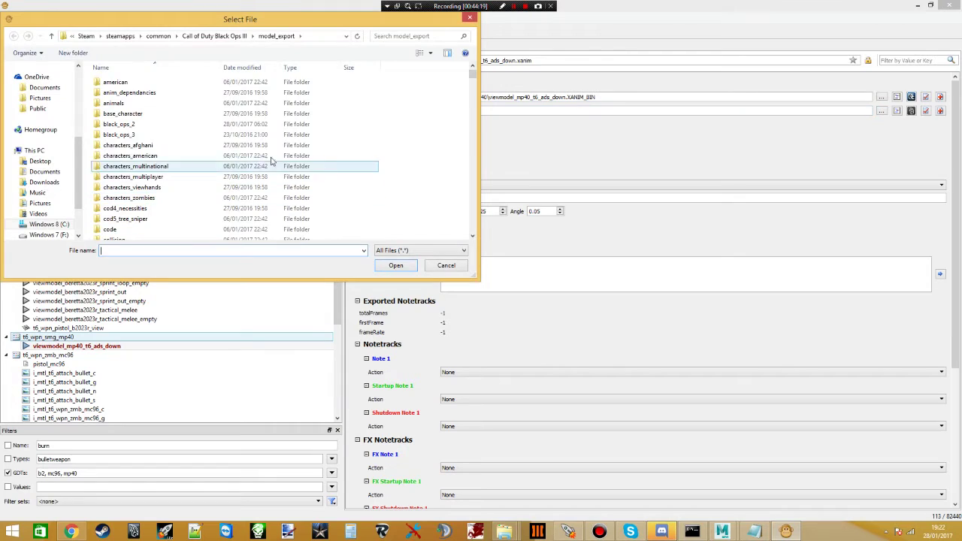
double_click(159, 124)
scroll(160, 180, "down", 15)
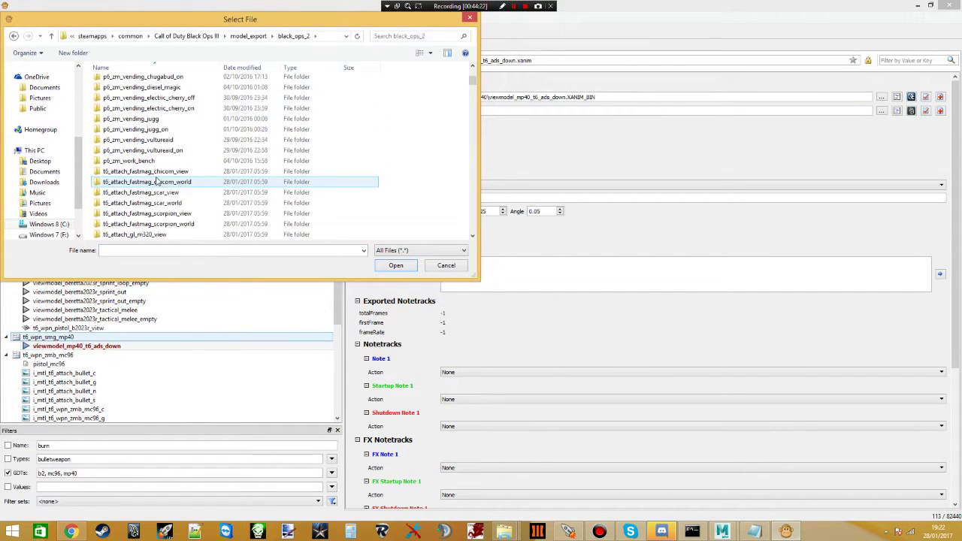
scroll(158, 194, "down", 15)
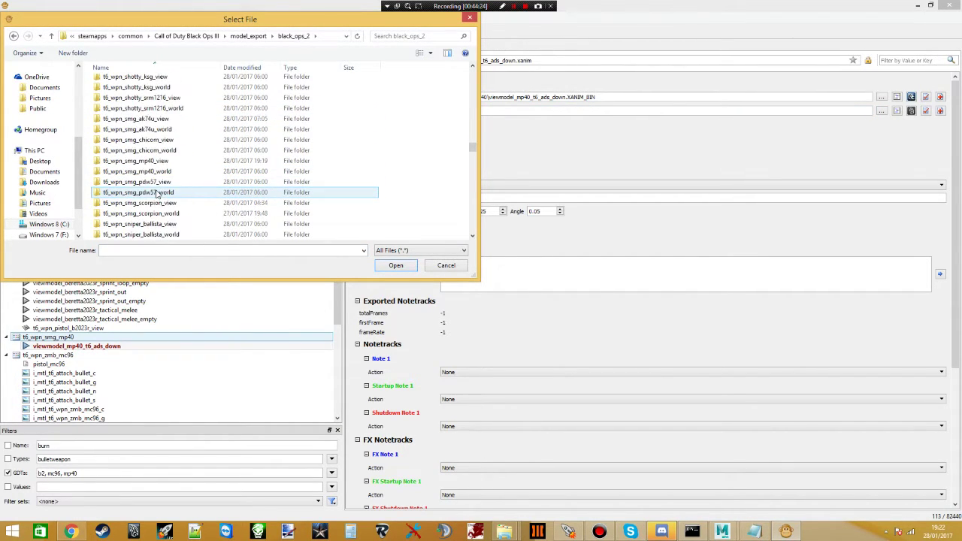
scroll(150, 163, "up", 1)
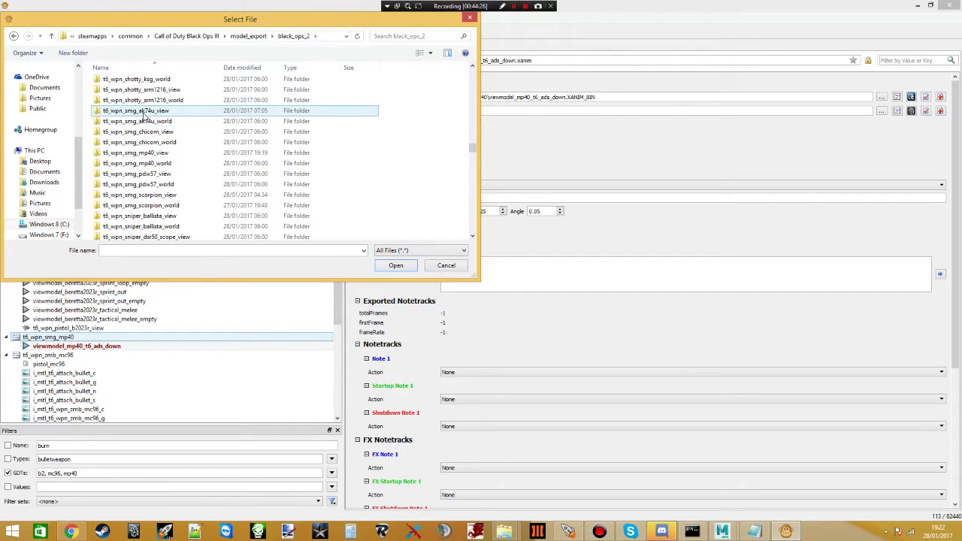
double_click(150, 155)
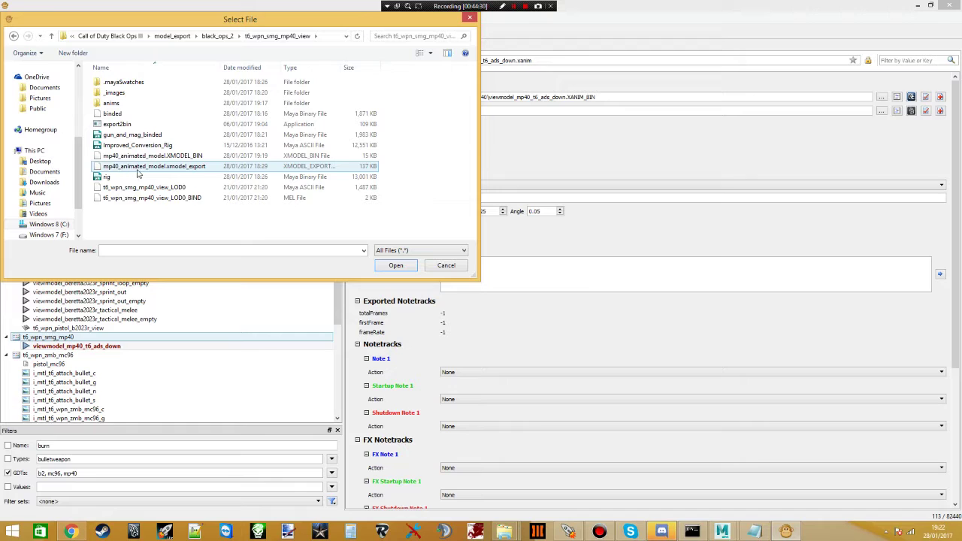
left_click(180, 157)
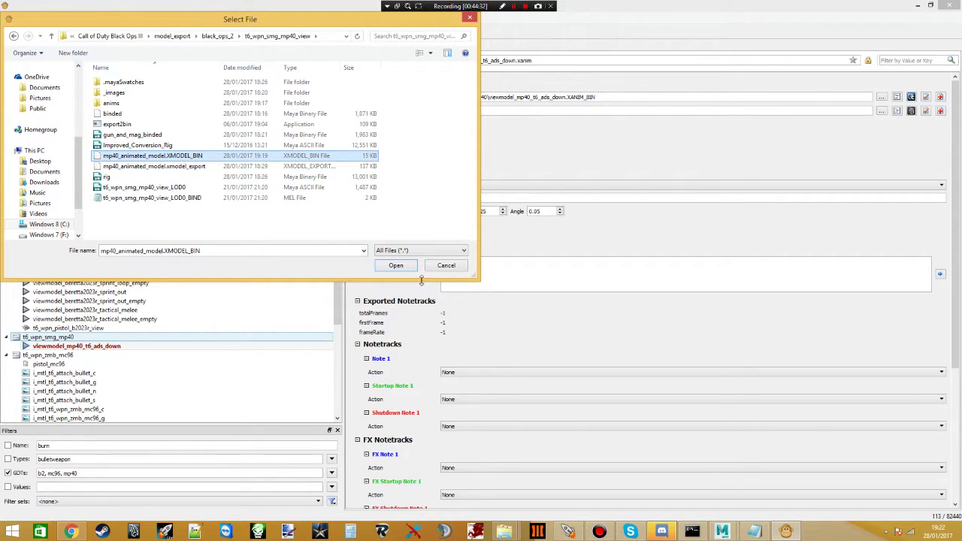
left_click(396, 267)
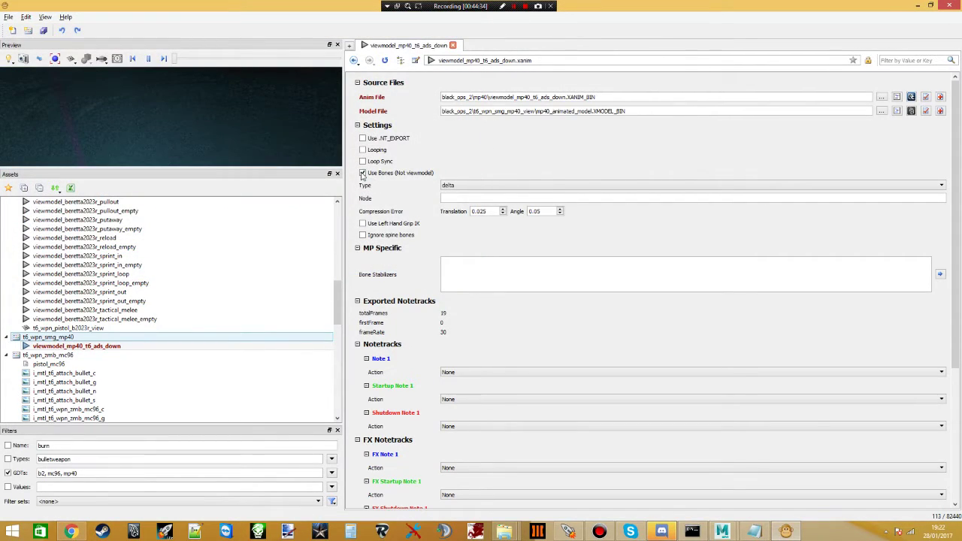
- Turn off Use Bones (Not viewmodel), set the animation type to relative and save the asset
left_click(362, 172)
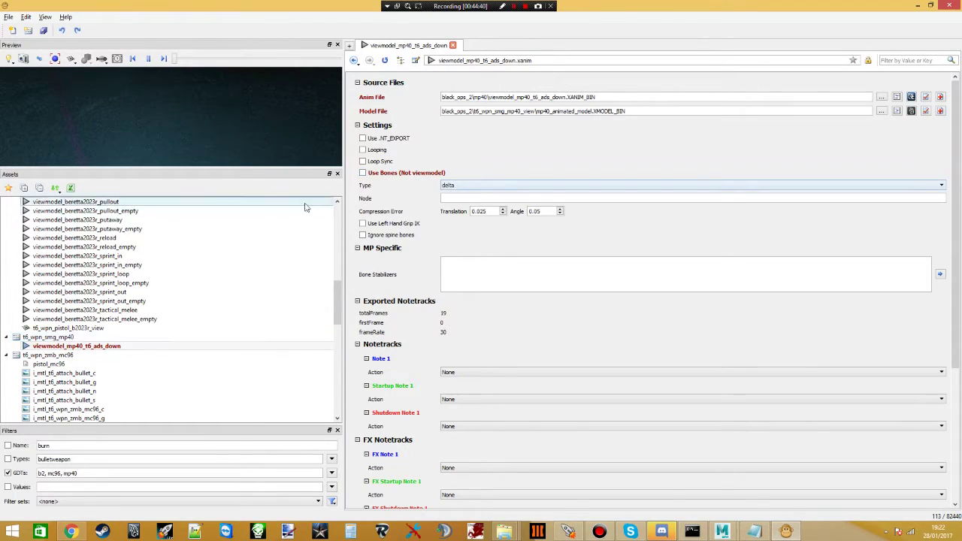
left_click(452, 187)
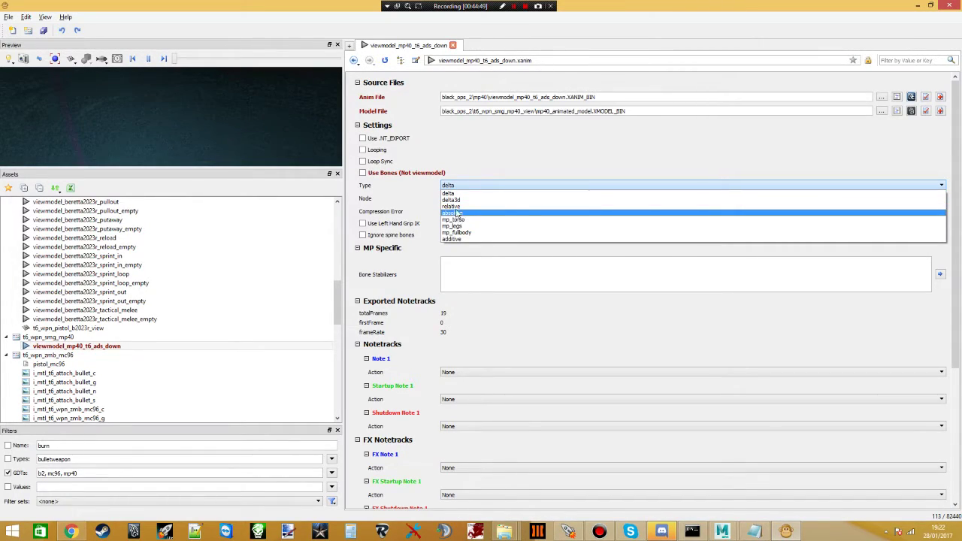
left_click(455, 205)
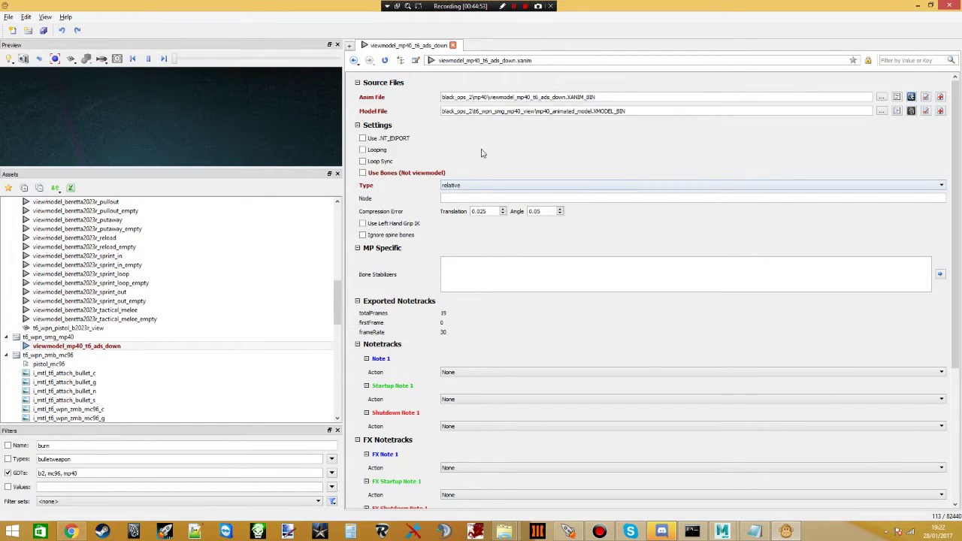
scroll(550, 160, "down", 5)
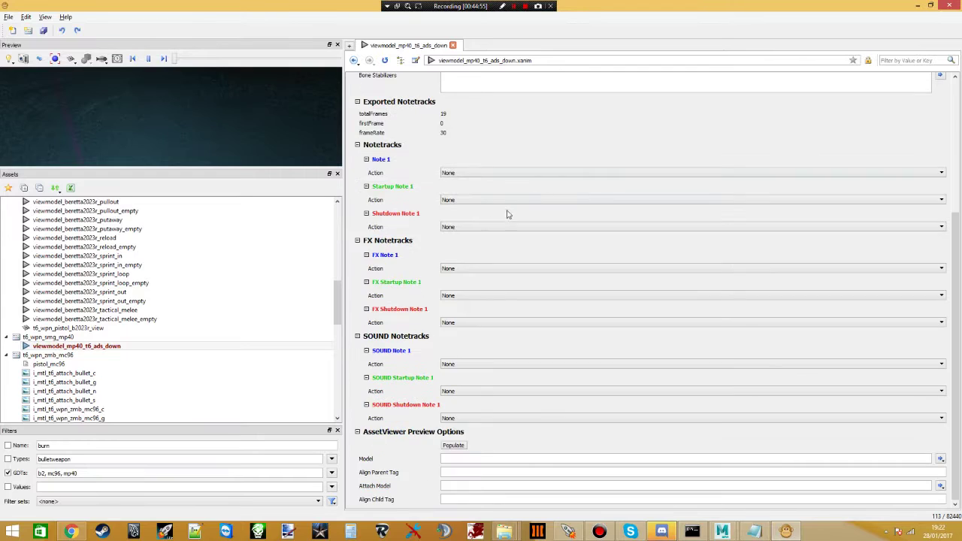
scroll(404, 326, "up", 5)
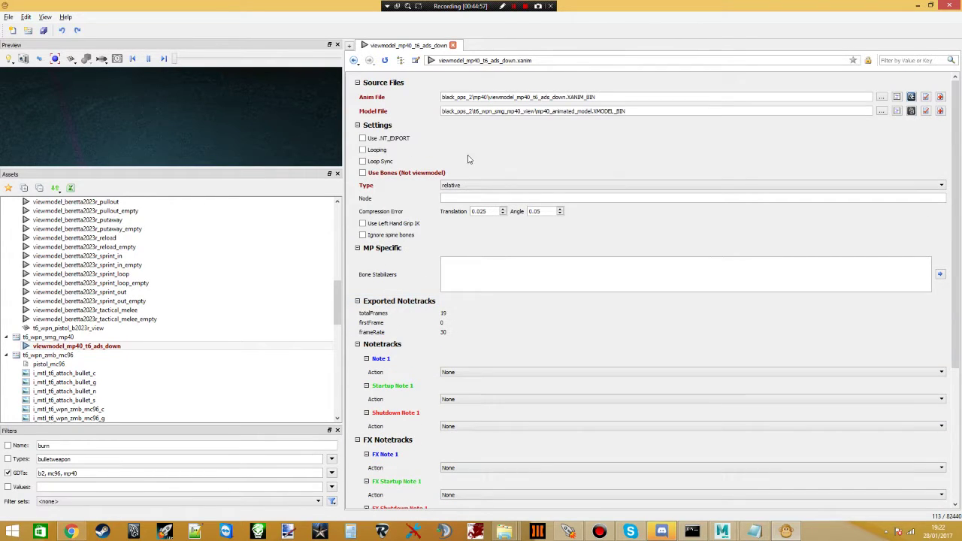
key("ctrl+s")
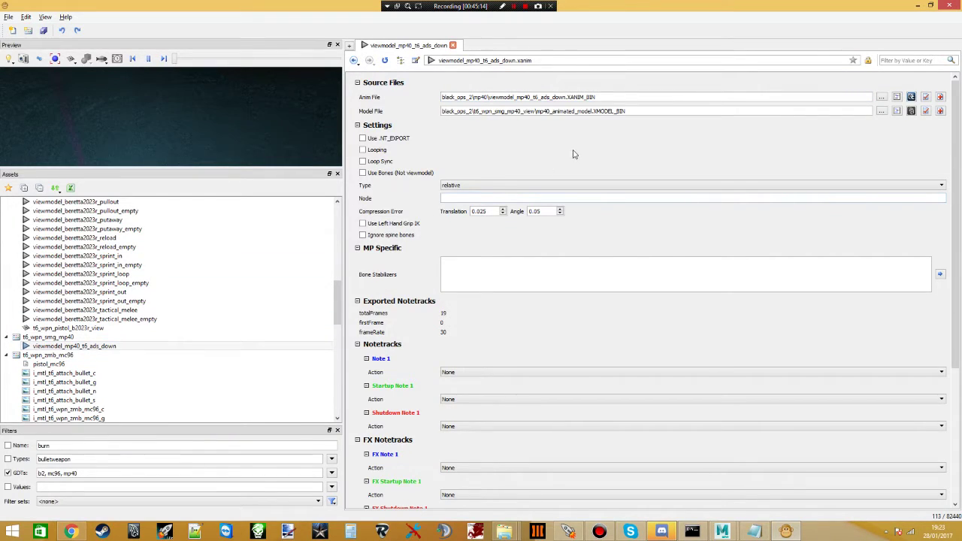
- Duplicate the viewmodel_mp40_t6_ads_down asset as viewmodel_mp40_t6_ads_up
right_click(97, 346)
left_click(154, 393)
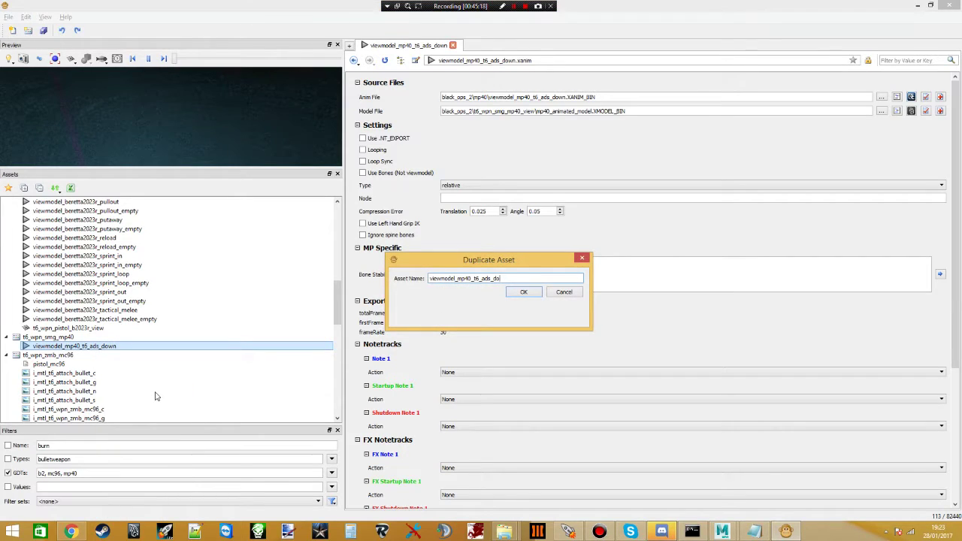
type("up")
key("Return")
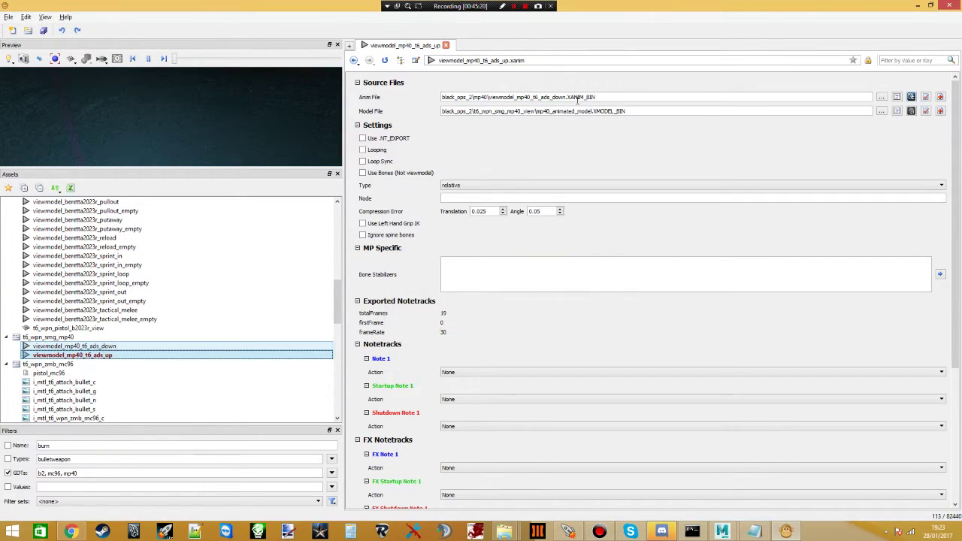
- Change the new asset's Anim File to black_ops_2\mp40\viewmodel_mp40_t6_ads_up.XANIM_BIN and save it
left_click(568, 97)
key("BackSpace")
key("BackSpace")
key("BackSpace")
key("BackSpace")
type("up")
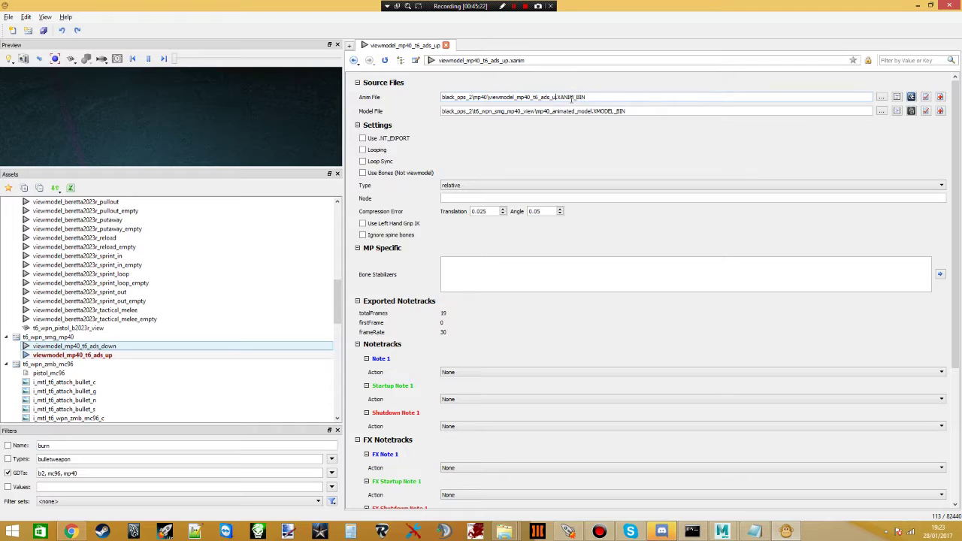
right_click(126, 361)
key("Escape")
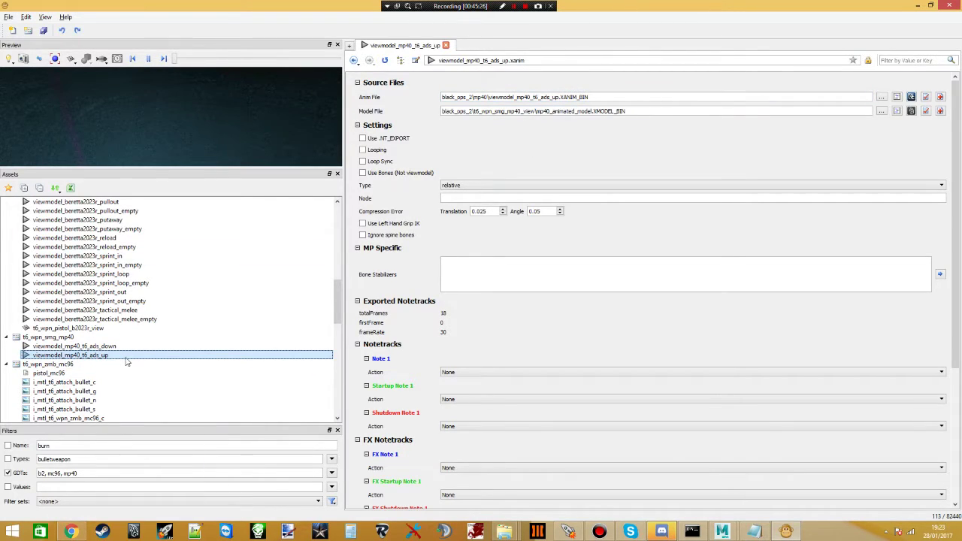
- Duplicate viewmodel_mp40_t6_ads_up as viewmodel_mp40_t6_ads_fire and set its Anim File to viewmodel_mp40_t6_ads_fire.XANIM_BIN
right_click(127, 362)
left_click(165, 226)
key("BackSpace")
key("BackSpace")
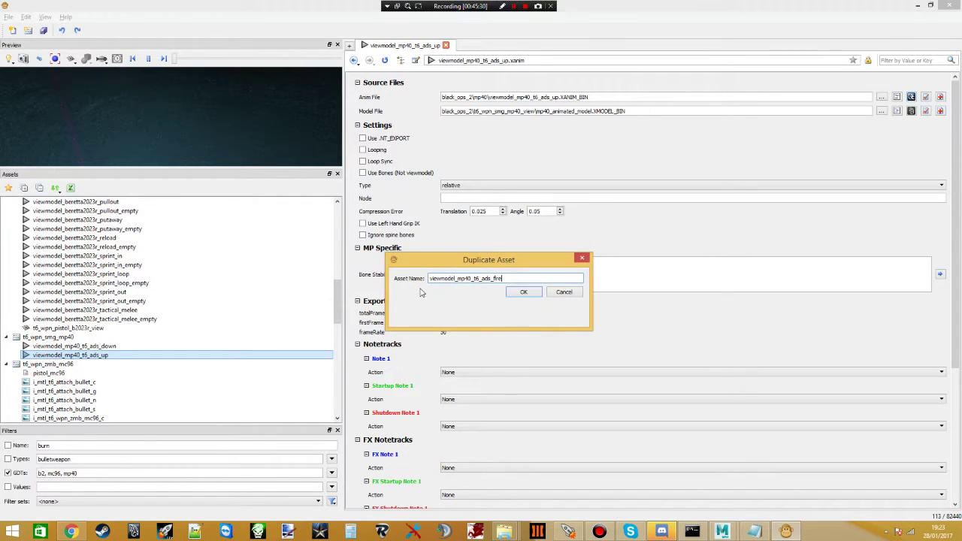
key("Return")
left_click(562, 97)
key("BackSpace")
key("BackSpace")
type("fire")
key("Return")
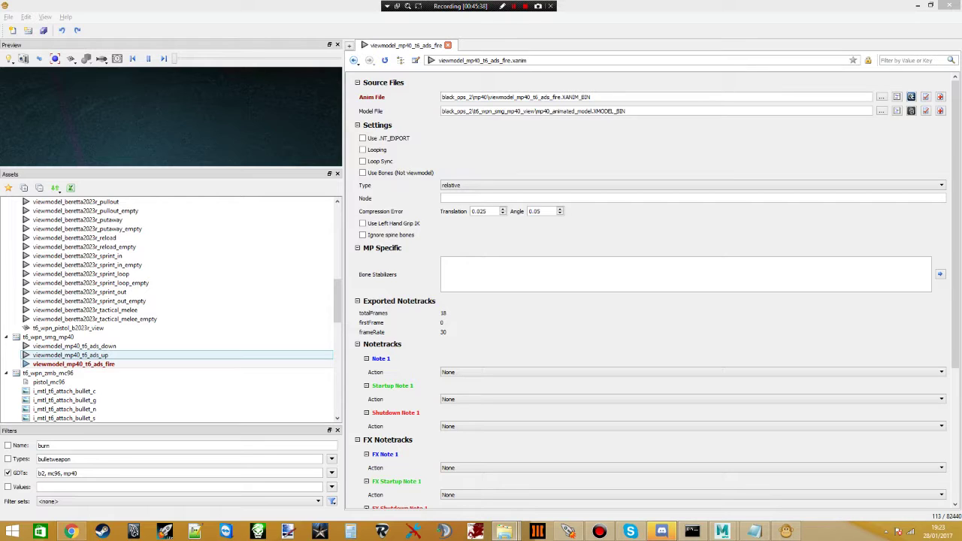
- Duplicate viewmodel_mp40_t6_ads_fire as viewmodel_mp40_t6_crawl_back and set its Anim File to viewmodel_mp40_t6_crawl_back.XANIM_BIN
left_click(112, 364)
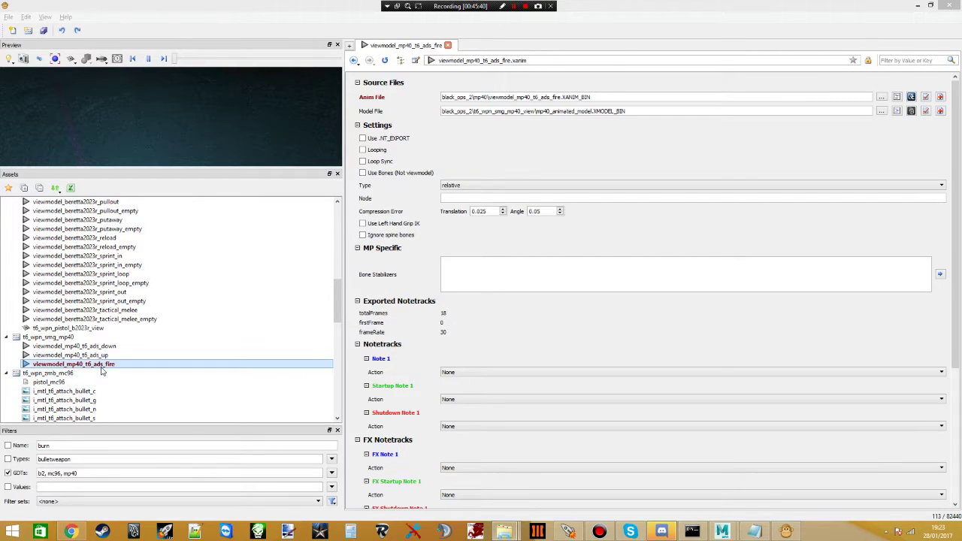
right_click(113, 364)
left_click(131, 236)
key("ctrl+a")
type("viewmodel_mp40_t6_crawl_back")
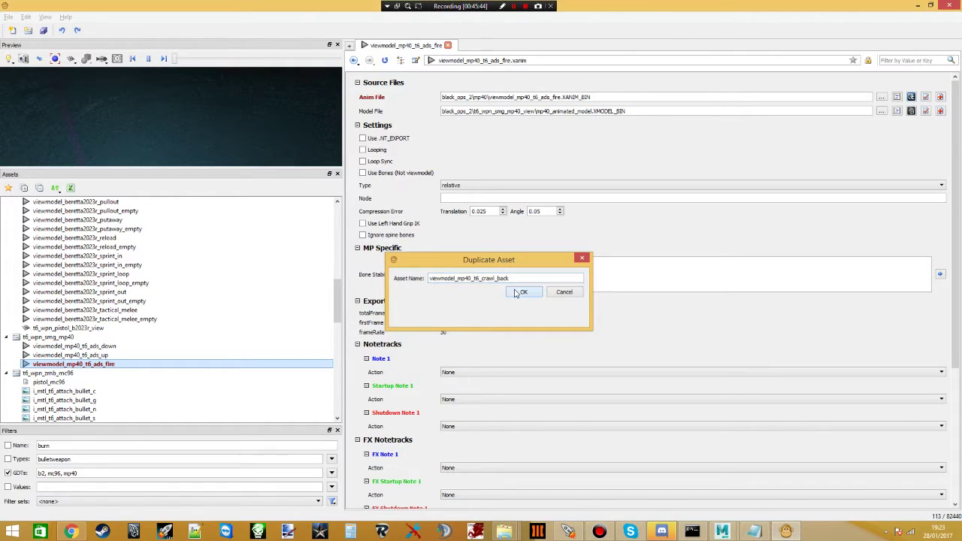
left_click(520, 292)
left_click_drag(560, 96, 489, 97)
type("viewmodel_mp40_t6_crawl_back")
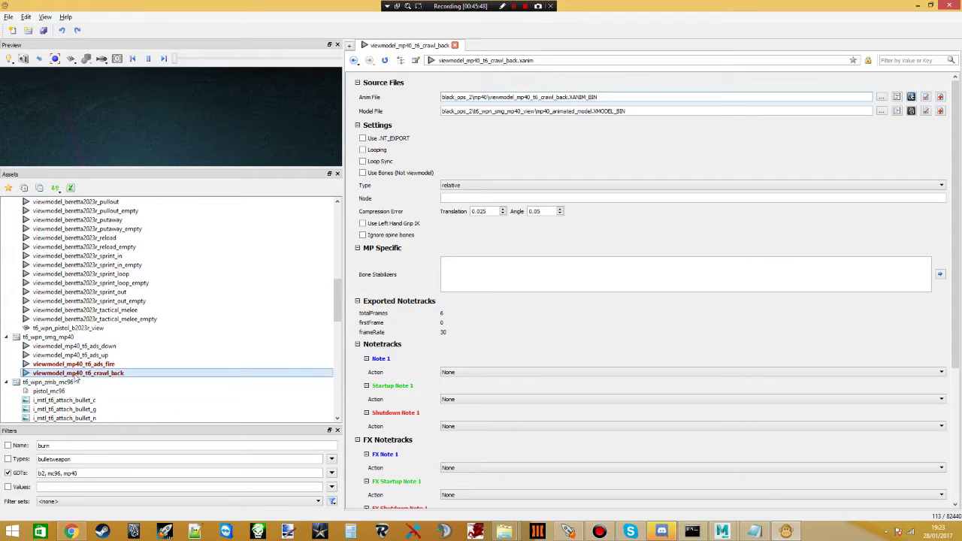
- Duplicate viewmodel_mp40_t6_crawl_back as viewmodel_mp40_t6_crawl_back_empty and set its Anim File to viewmodel_mp40_t6_crawl_back_empty.XANIM_BIN
right_click(77, 372)
left_click(105, 244)
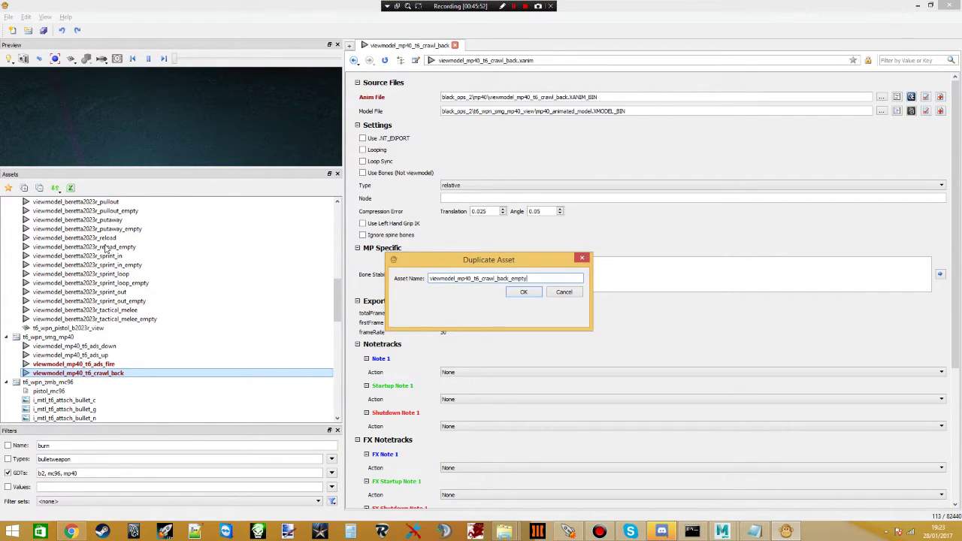
key("Return")
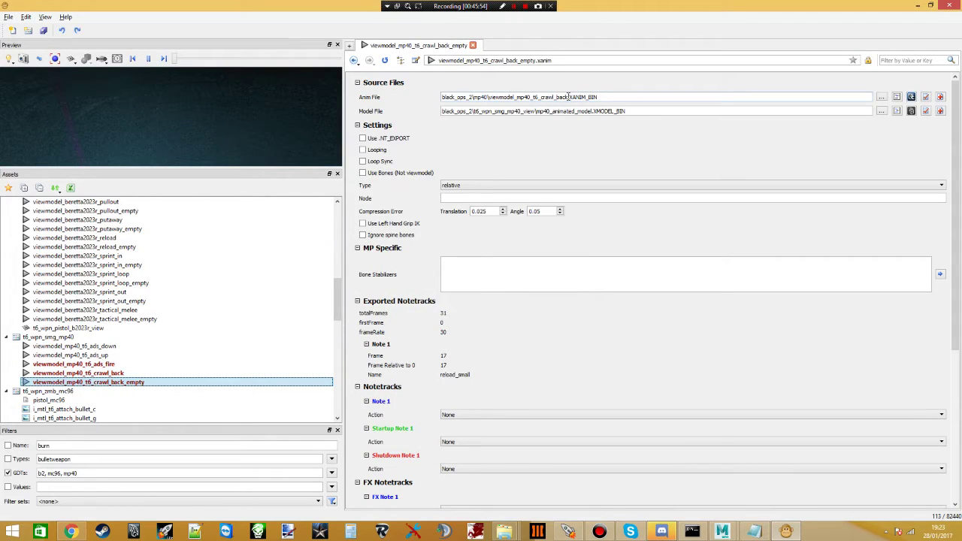
left_click(568, 97)
type("_empty")
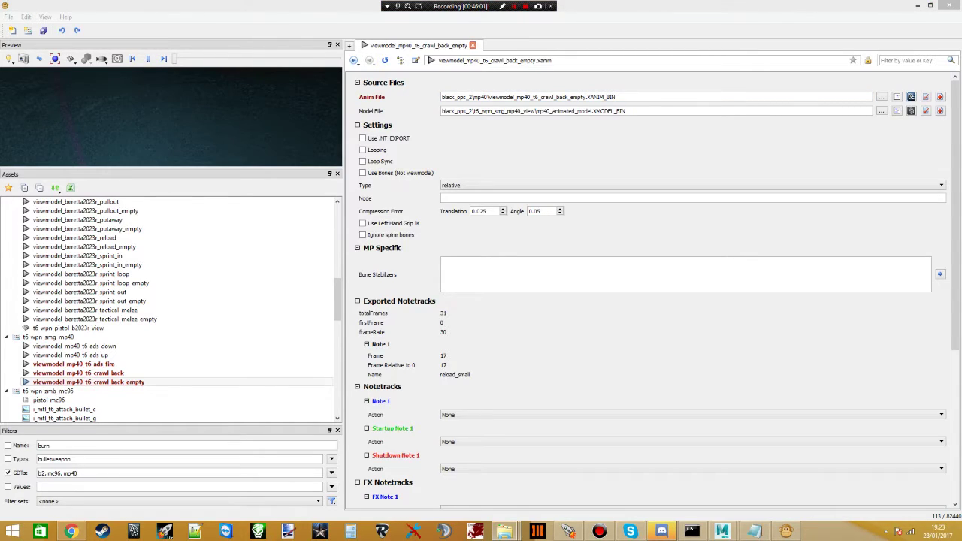
- Duplicate viewmodel_mp40_t6_crawl_back as viewmodel_mp40_t6_crawl_forward and set its Anim File to viewmodel_mp40_t6_crawl_forward.XANIM_BIN
left_click(100, 373)
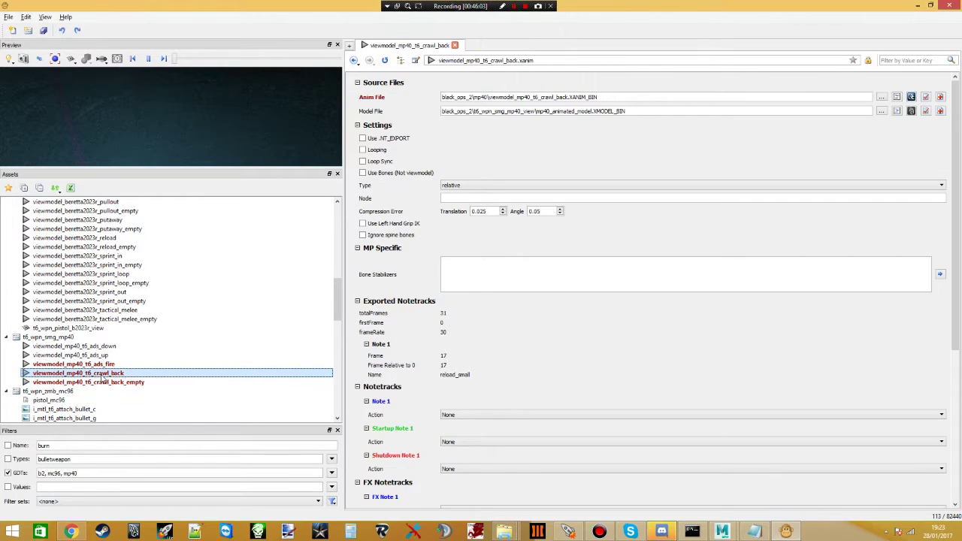
right_click(101, 373)
left_click(131, 244)
key("BackSpace")
key("BackSpace")
key("BackSpace")
key("BackSpace")
type("forward")
left_click(522, 294)
left_click_drag(569, 97, 496, 92)
- Duplicate viewmodel_mp40_t6_crawl_back_empty as viewmodel_mp40_t6_crawl_forward_empty and set its Anim File to viewmodel_mp40_t6_crawl_forward_empty.XANIM_BIN
left_click(150, 381)
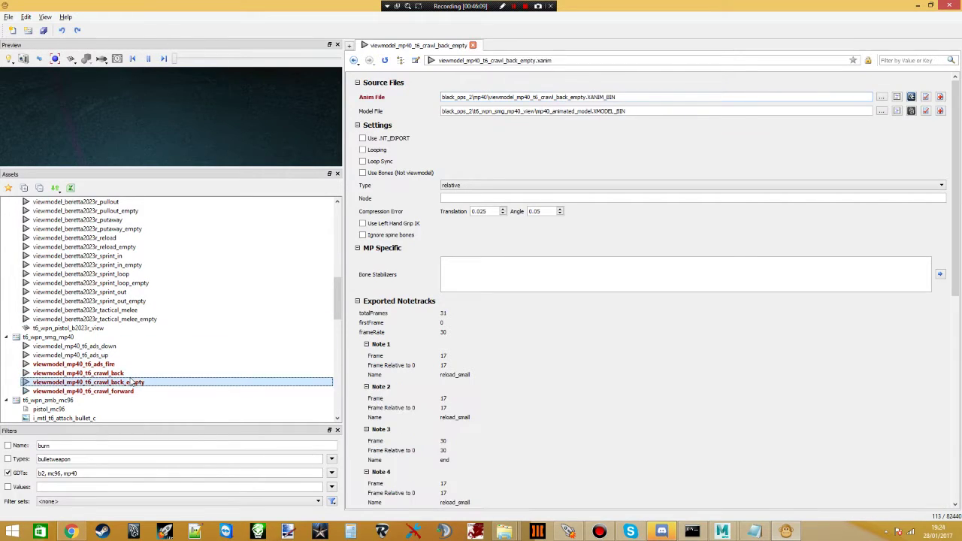
right_click(132, 382)
left_click(165, 249)
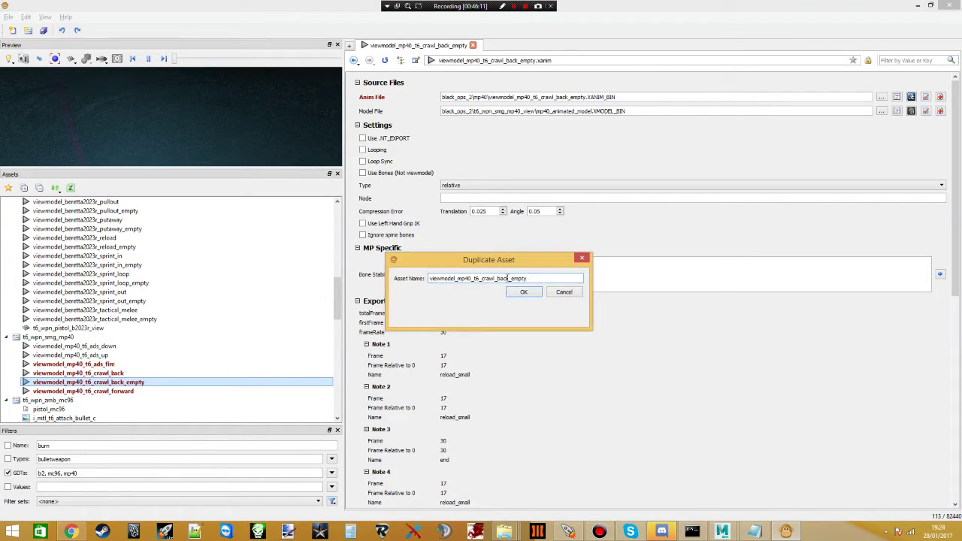
left_click_drag(508, 280, 297, 312)
type("viewmodel_mp40_t6_crawl_forward")
left_click(523, 292)
left_click_drag(568, 97, 489, 108)
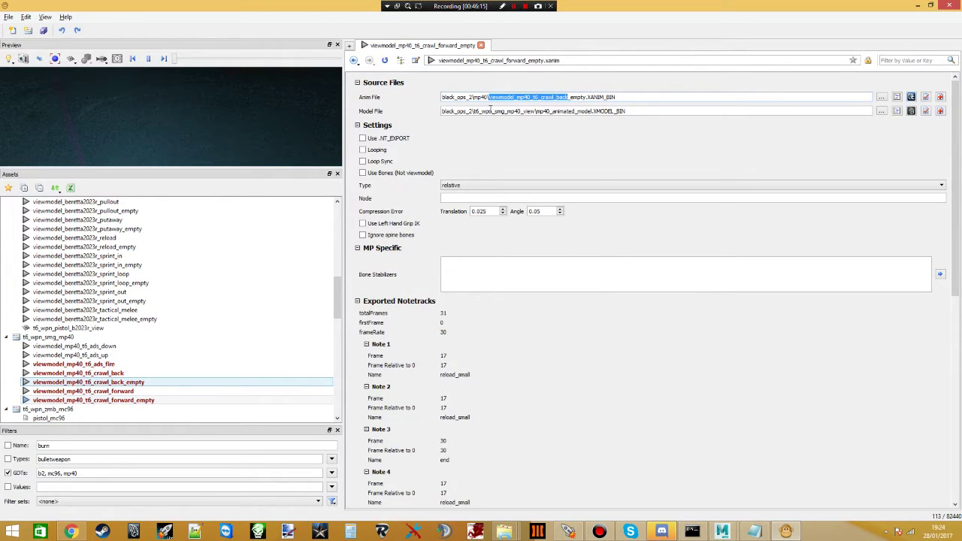
type("viewmodel_mp40_t6_crawl_forward")
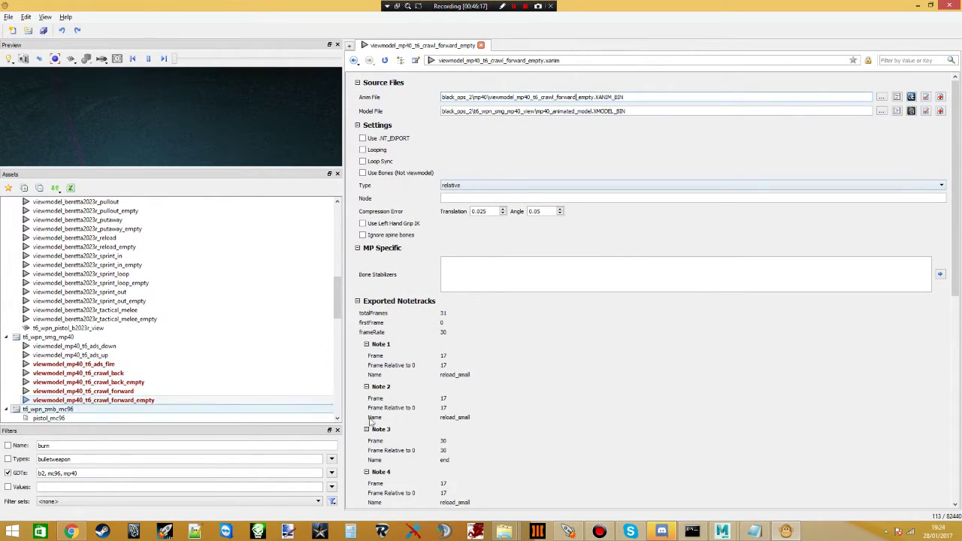
- Duplicate viewmodel_mp40_t6_crawl_forward as viewmodel_mp40_t6_crawl_in and replace the animation name in its Anim File with the matching crawl_in name
key("alt+Tab")
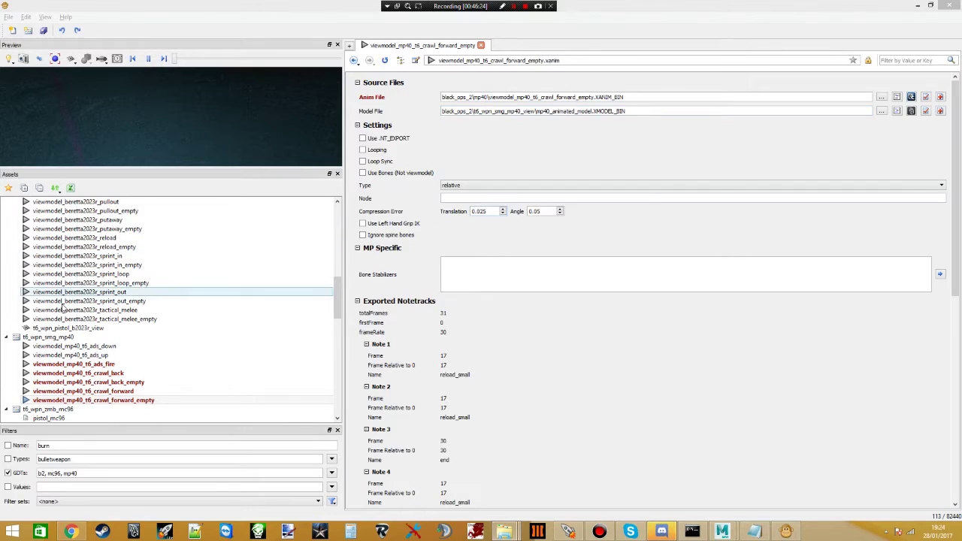
left_click(99, 394)
right_click(99, 397)
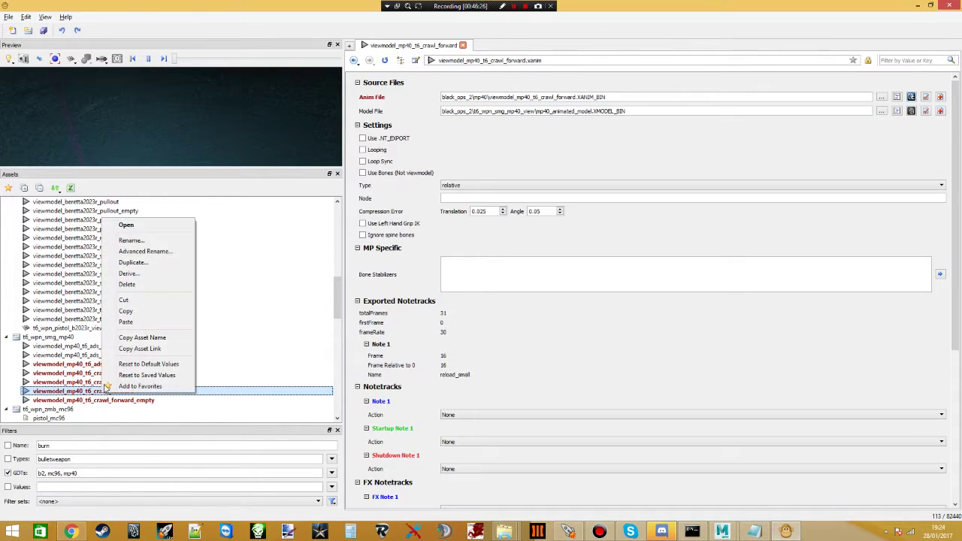
left_click(139, 263)
key("BackSpace")
key("BackSpace")
key("BackSpace")
key("BackSpace")
key("BackSpace")
key("BackSpace")
key("BackSpace")
type("in")
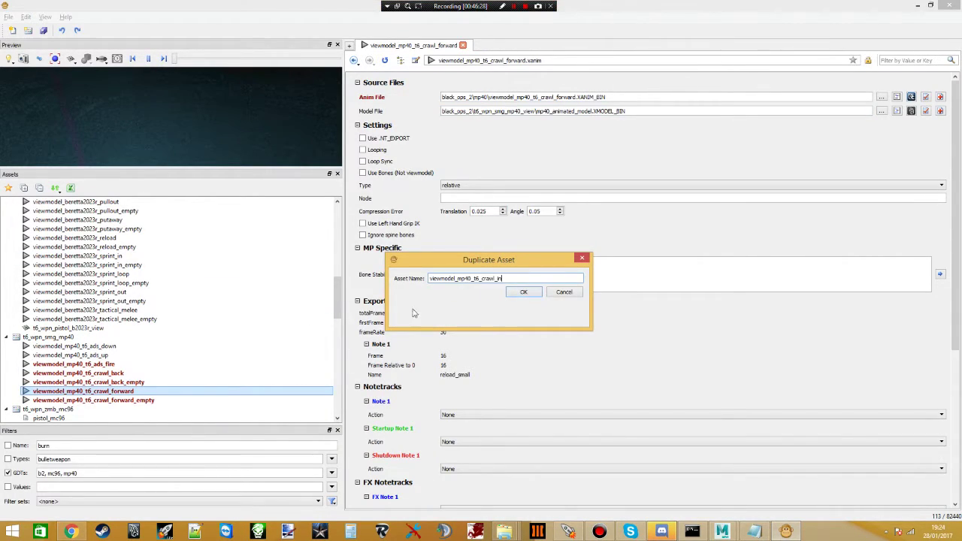
left_click(525, 293)
left_click_drag(576, 97, 492, 99)
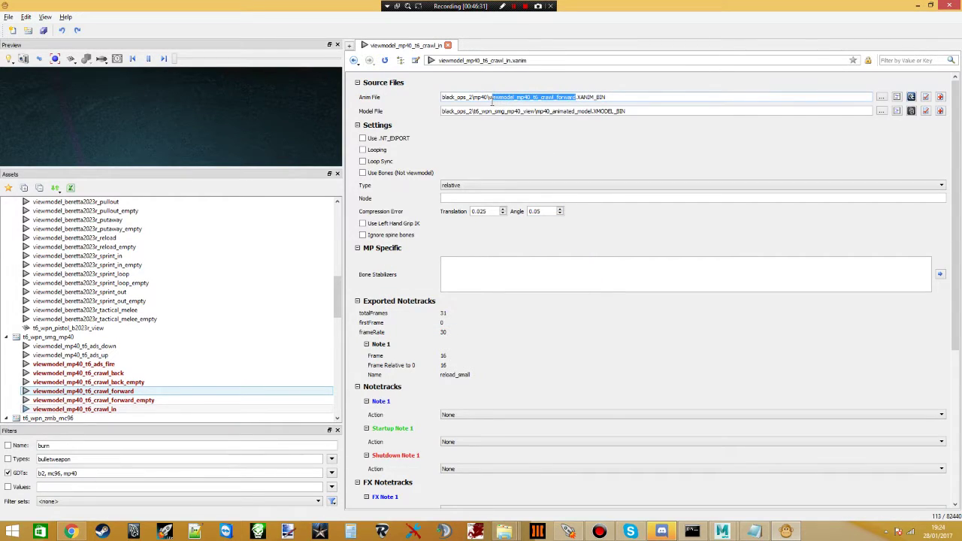
- Duplicate viewmodel_mp40_t6_crawl_forward_empty as viewmodel_mp40_t6_crawl_in_empty
left_click(131, 400)
right_click(131, 400)
left_click(161, 269)
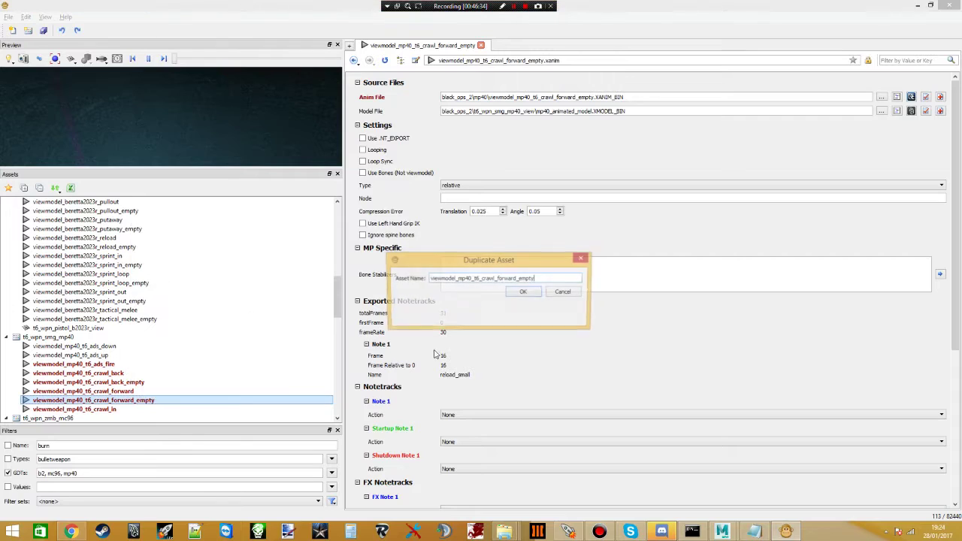
left_click_drag(518, 278, 429, 279)
type("viewmodel_mp40_t6_crawl_in")
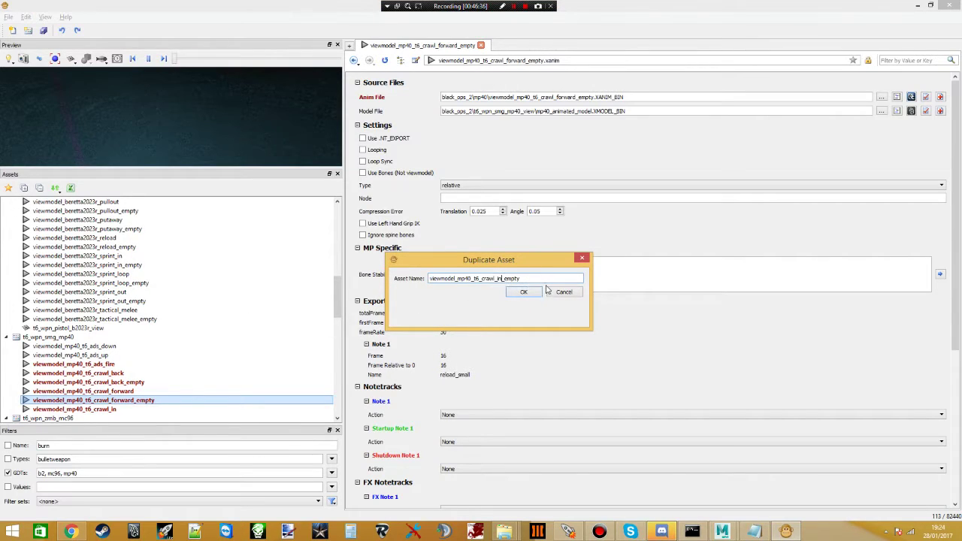
left_click(523, 292)
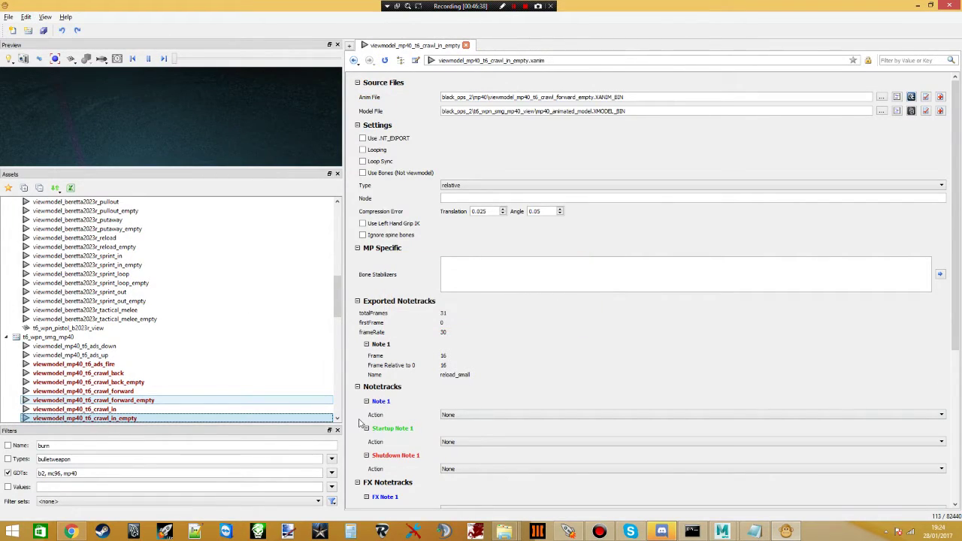
- Duplicate viewmodel_mp40_t6_crawl_in as viewmodel_mp40_t6_crawl_left and set its Anim File to viewmodel_mp40_t6_crawl_left.XANIM_BIN in the same mp40 folder
key("alt+Tab")
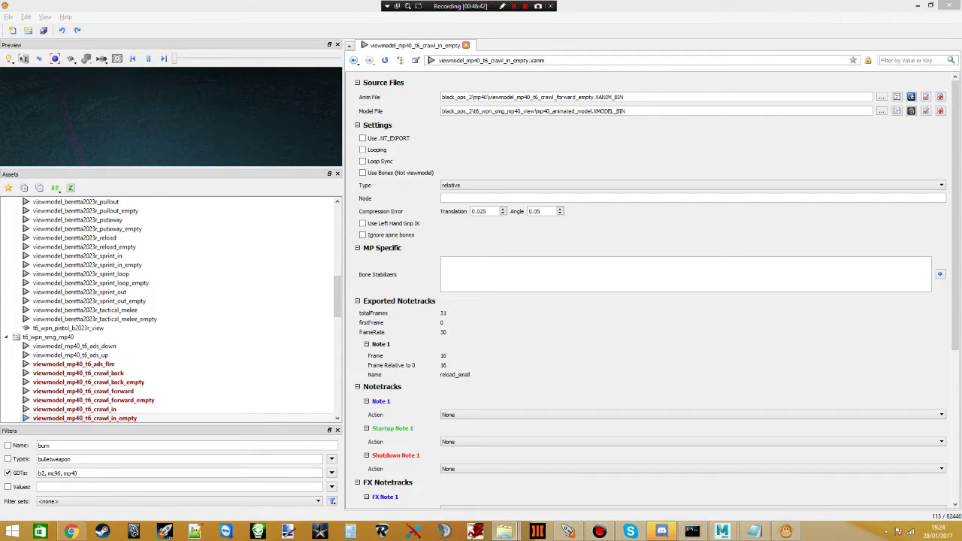
right_click(134, 409)
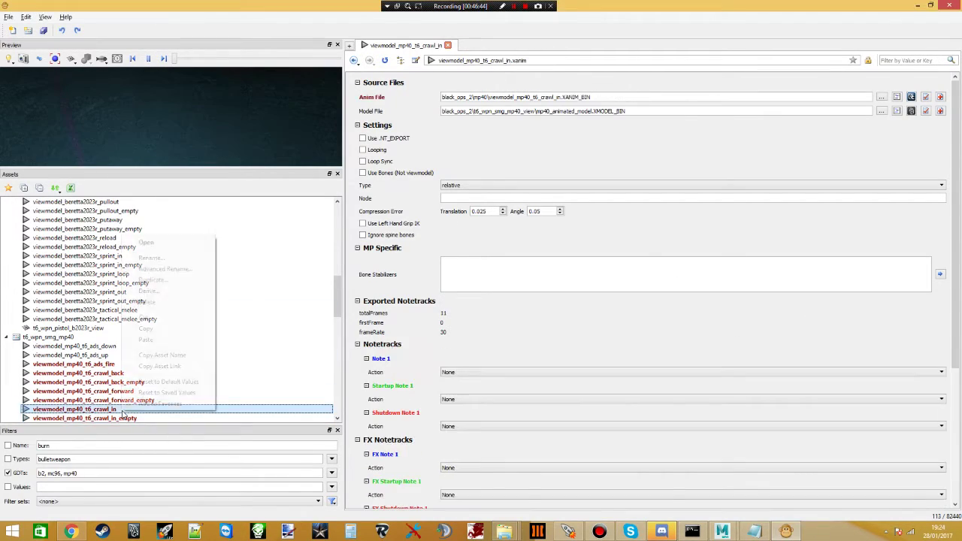
left_click(152, 280)
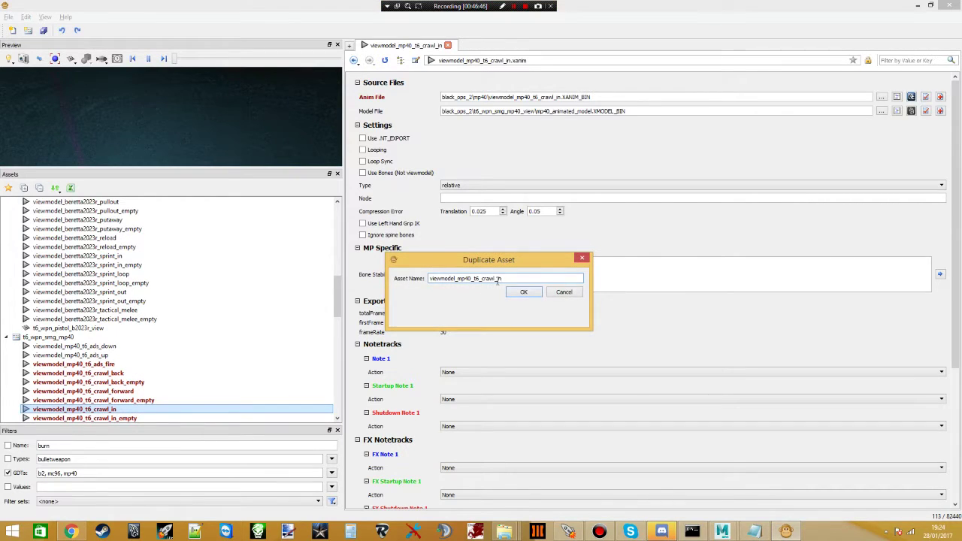
key("ctrl+a")
type("viewmodel_mp40_t6_crawl_left")
left_click(523, 292)
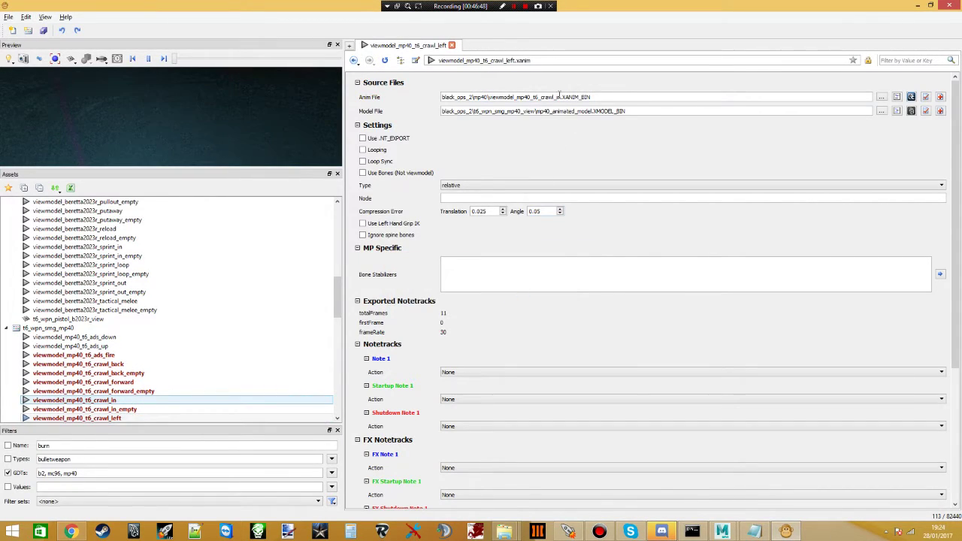
left_click_drag(561, 97, 515, 98)
type("viewmodel_mp40_t6_crawl_left")
- Duplicate viewmodel_mp40_t6_crawl_in_empty as viewmodel_mp40_t6_crawl_left_empty
scroll(124, 398, "down", 1)
left_click(120, 391)
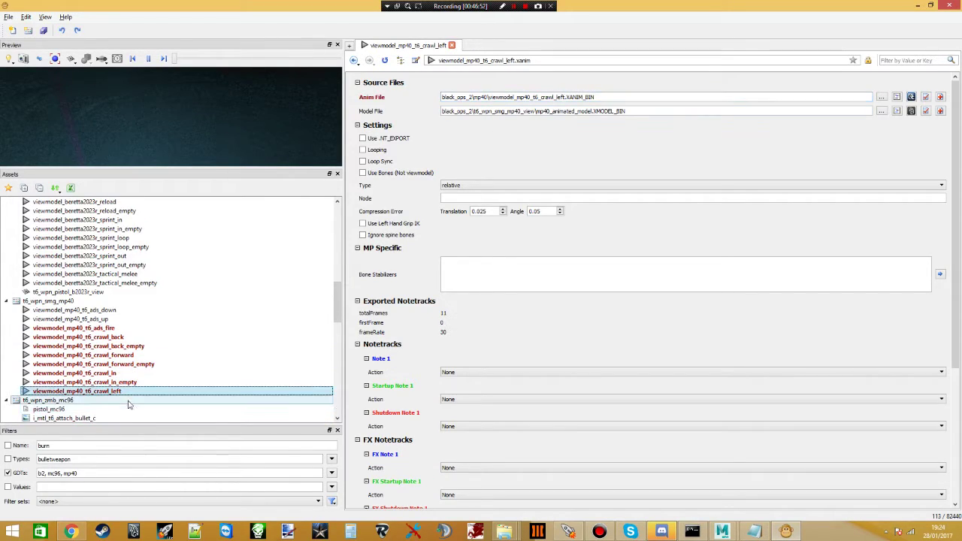
left_click(124, 382)
right_click(124, 382)
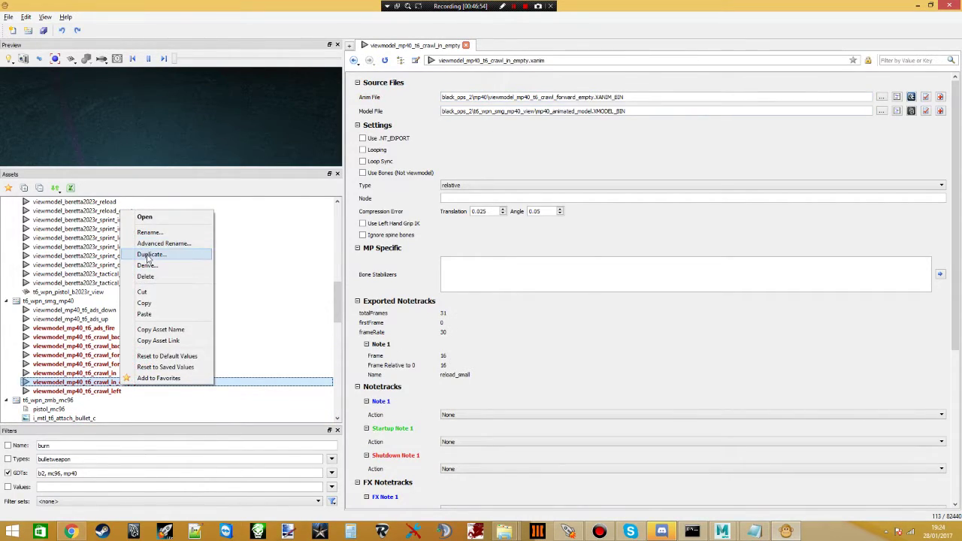
left_click(149, 254)
left_click_drag(500, 278, 431, 278)
type("viewmodel_mp40_t6_crawl_left")
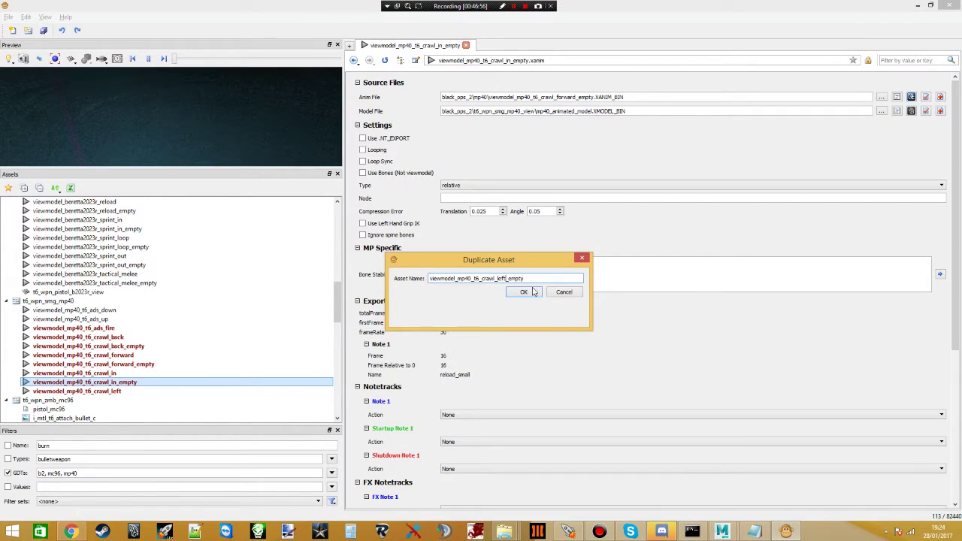
left_click(524, 292)
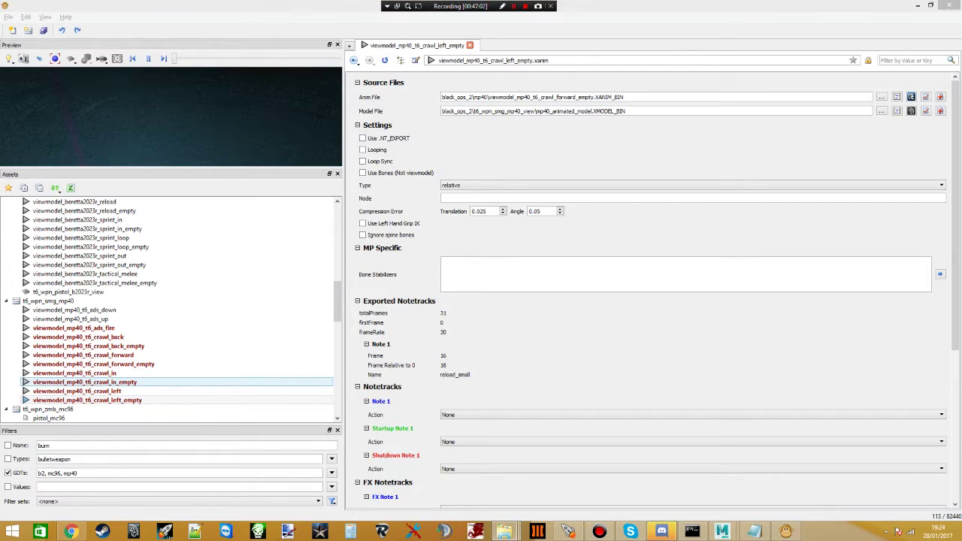
- Duplicate viewmodel_mp40_t6_crawl_left as viewmodel_mp40_t6_crawl_out and set its Anim File to viewmodel_mp40_t6_crawl_out.XANIM_BIN in the same mp40 folder
left_click(544, 515)
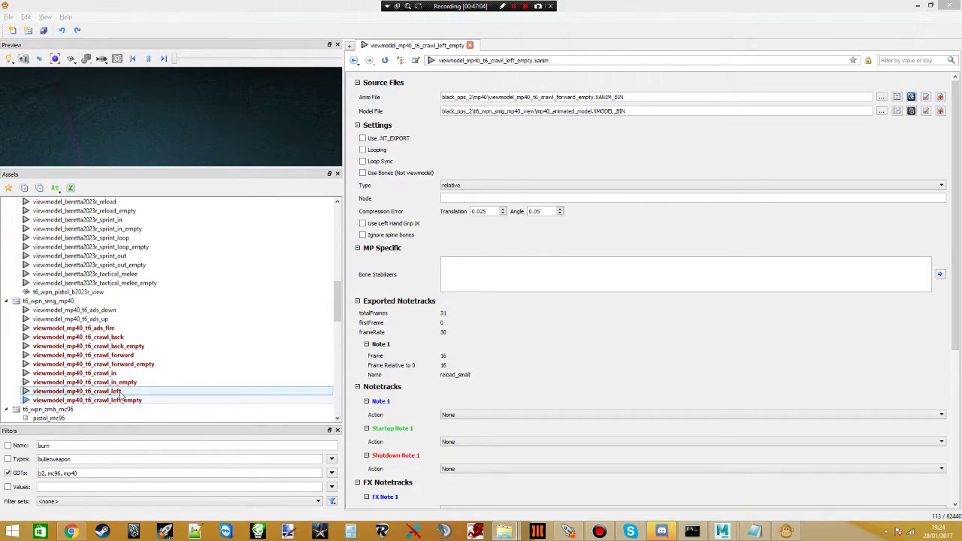
key("Up")
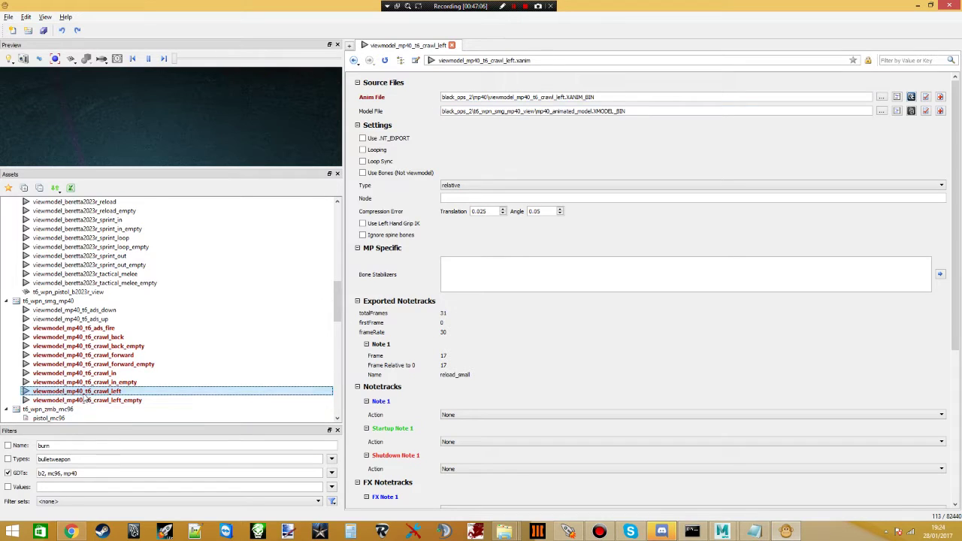
right_click(84, 394)
left_click(112, 263)
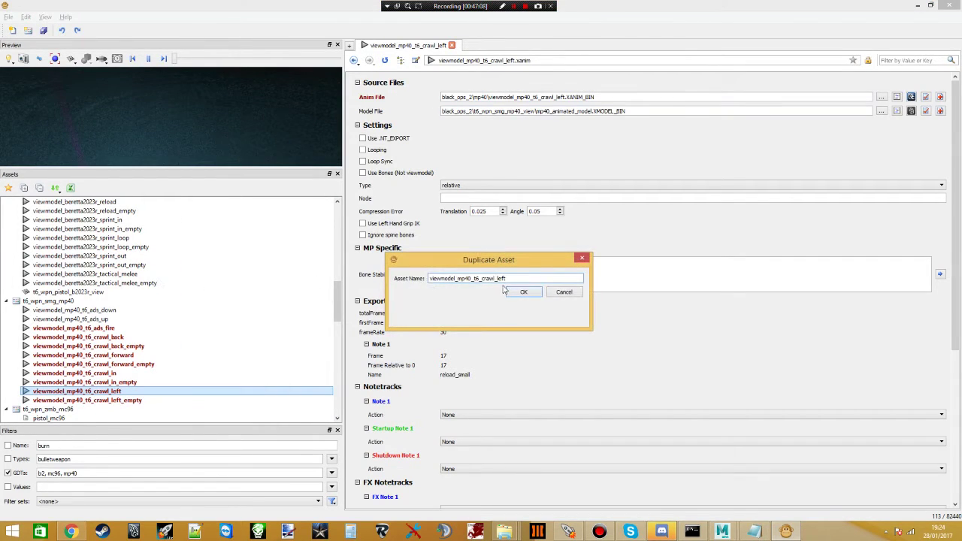
type("viewmodel_mp40_t6_crawl_out")
left_click(524, 291)
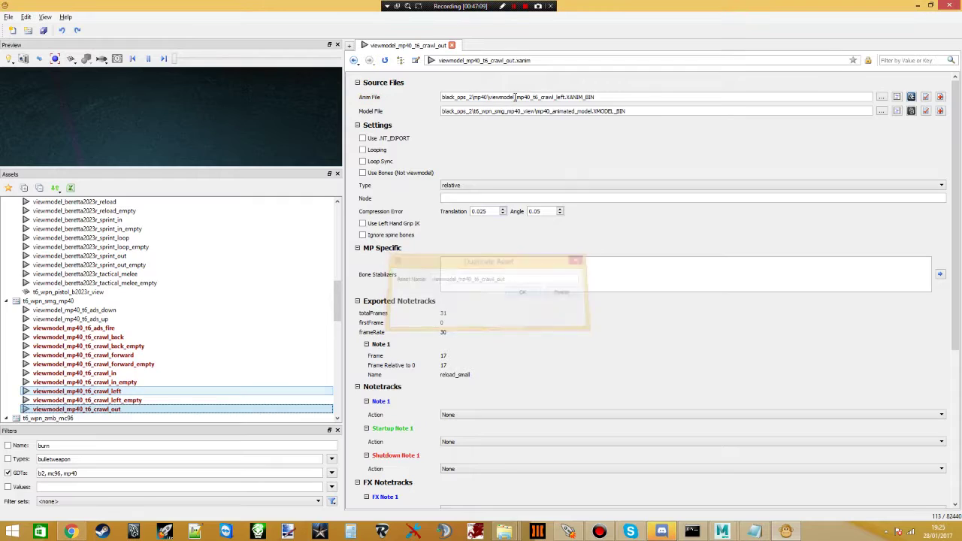
left_click_drag(565, 97, 492, 98)
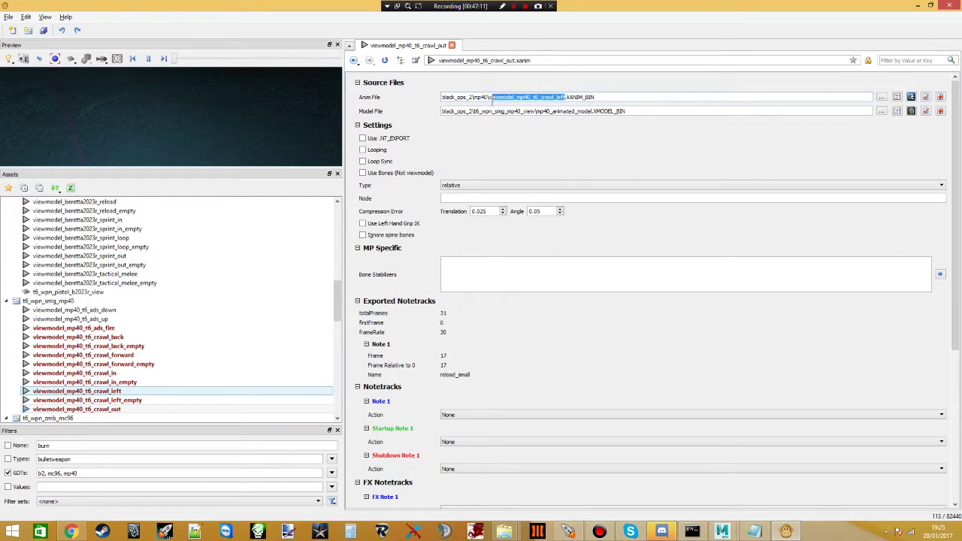
type("viewmodel_mp40_t6_crawl_out")
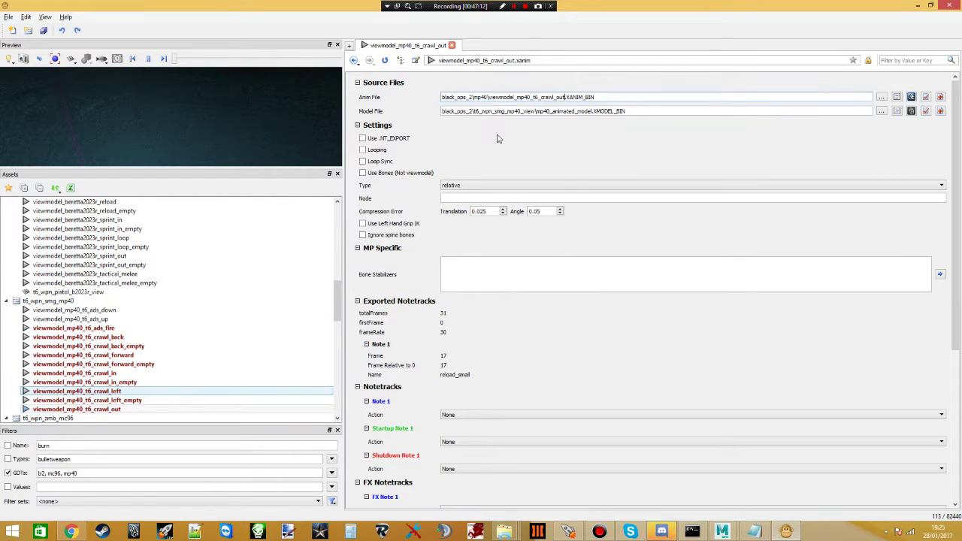
- Duplicate viewmodel_mp40_t6_crawl_left_empty as viewmodel_mp40_t6_crawl_out_empty
left_click(133, 402)
right_click(133, 404)
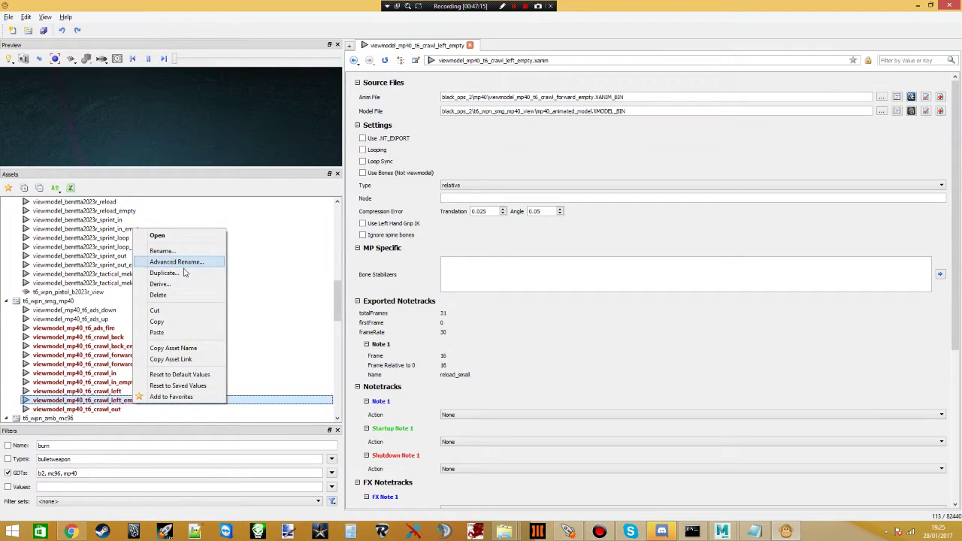
left_click(185, 278)
left_click_drag(509, 278, 429, 279)
type("viewmodel_mp40_t6_crawl_out")
left_click(518, 293)
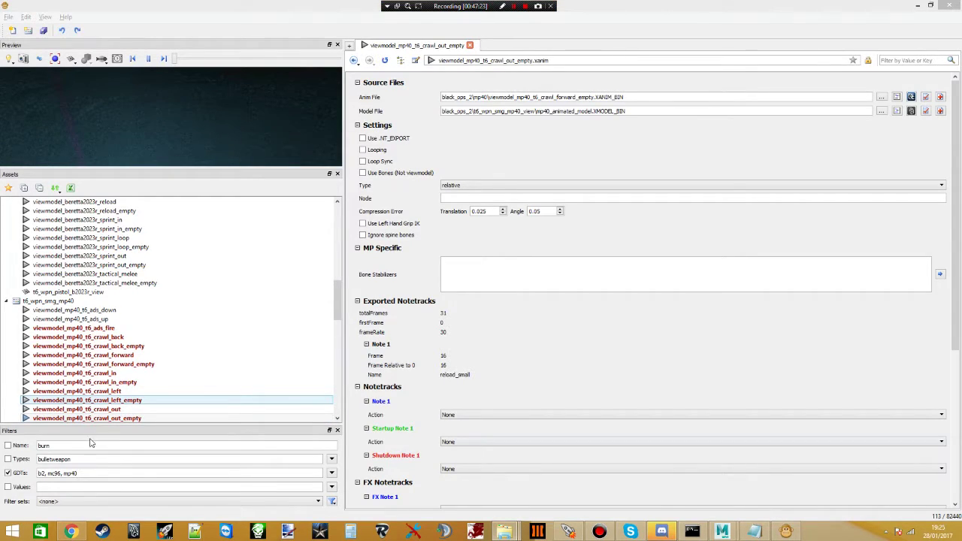
- Duplicate viewmodel_mp40_t6_crawl_out as viewmodel_mp40_t6_crawl_right and set its Anim File to viewmodel_mp40_t6_crawl_right.XANIM_BIN in the same mp40 folder
left_click(105, 409)
right_click(105, 409)
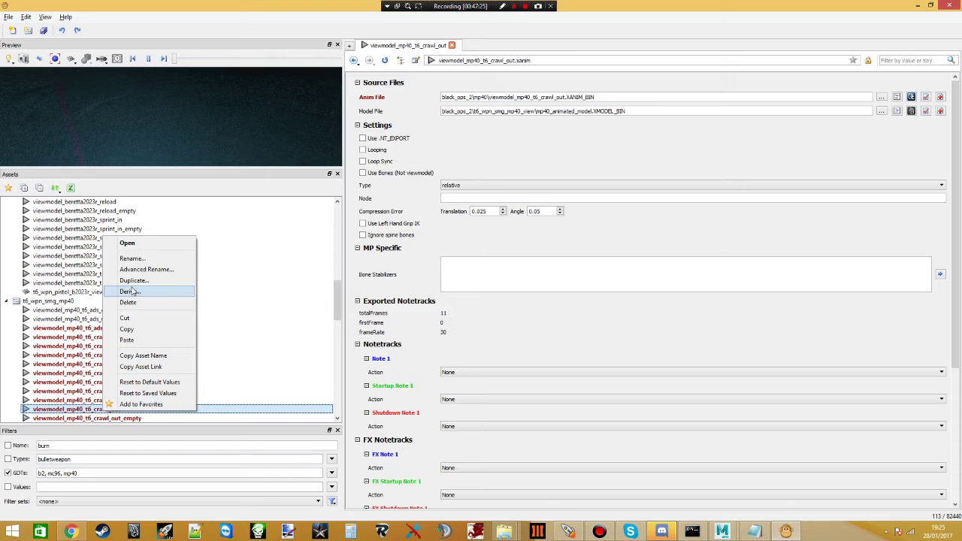
left_click(134, 280)
type("viewmodel_mp40_t6_crawl_right")
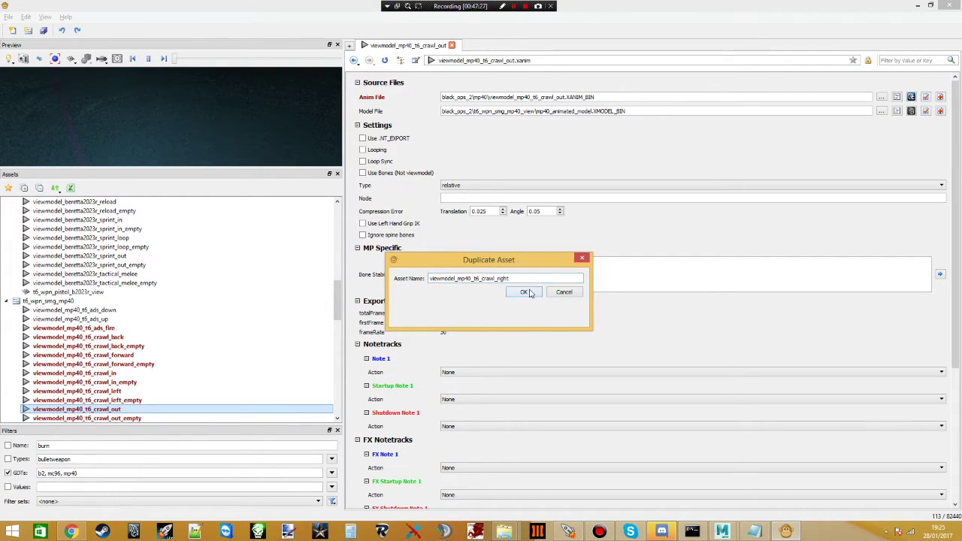
left_click(526, 292)
left_click_drag(563, 97, 489, 97)
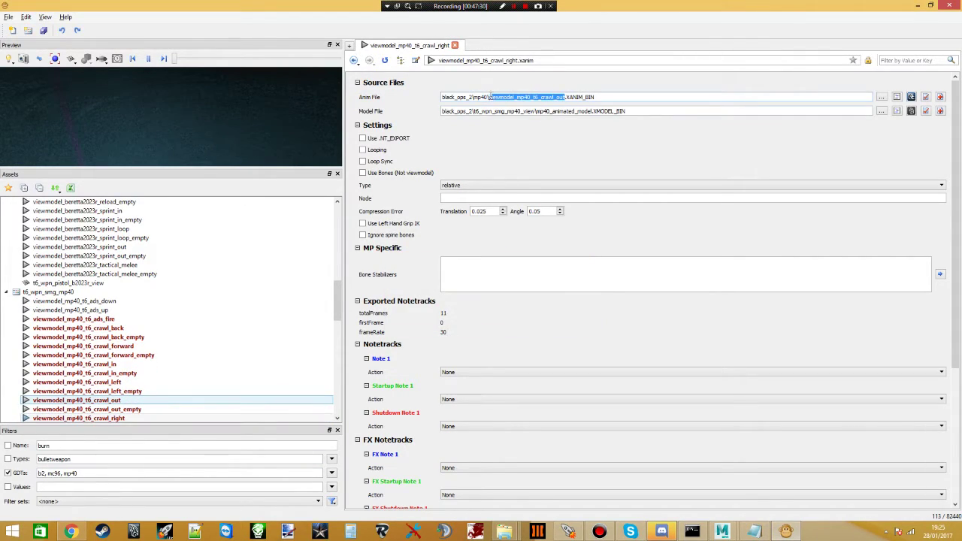
type("viewmodel_mp40_t6_crawl_right")
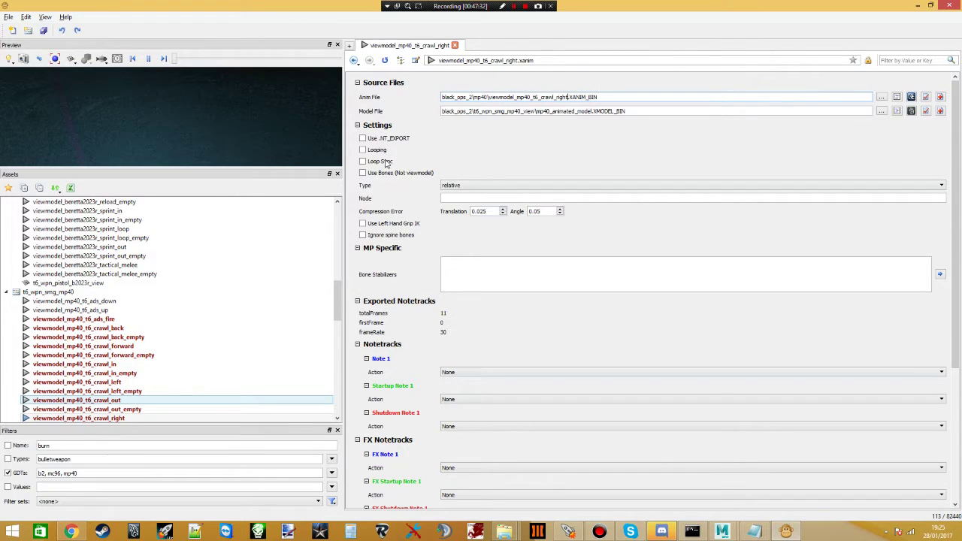
- Duplicate viewmodel_mp40_t6_crawl_out_empty as viewmodel_mp40_t6_crawl_right_empty and set its Anim File to viewmodel_mp40_t6_crawl_right_empty.XANIM_BIN in the same mp40 folder
left_click(113, 408)
right_click(113, 411)
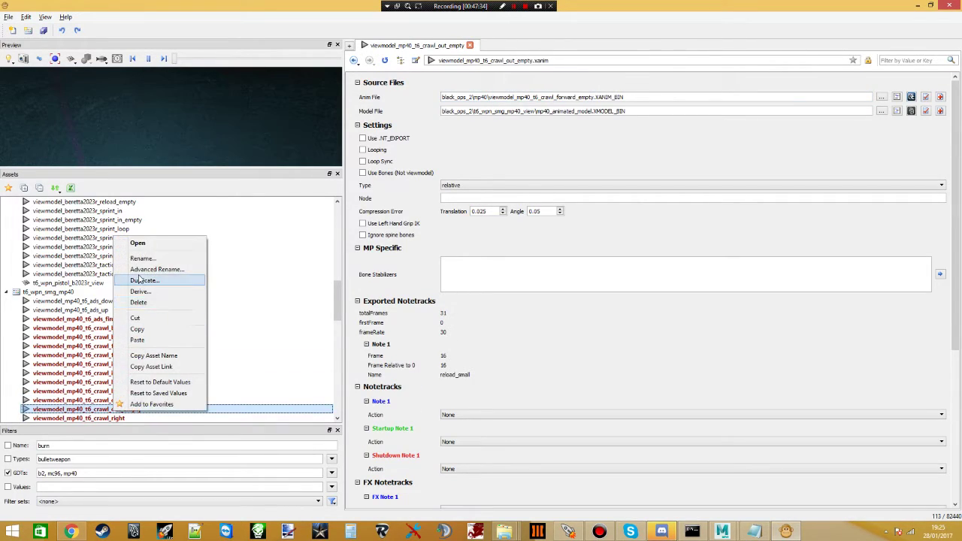
left_click(139, 277)
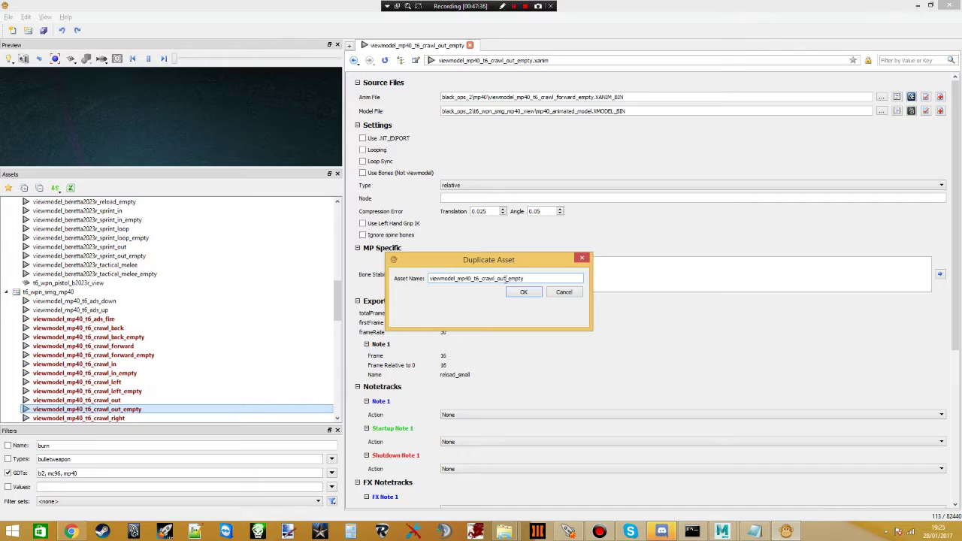
left_click_drag(506, 278, 429, 278)
type("viewmodel_mp40_t6_crawl_right")
left_click(524, 291)
left_click_drag(577, 97, 488, 109)
type("viewmodel_mp40_t6_crawl_right")
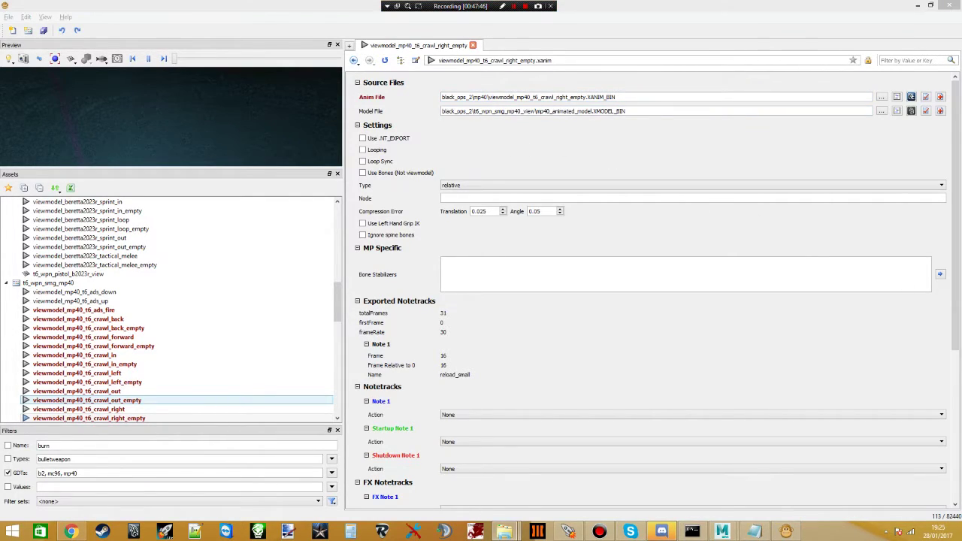
- Duplicate viewmodel_mp40_t6_crawl_right as viewmodel_mp40_t6_d2p_in and set its Anim File to viewmodel_mp40_t6_d2p_in.XANIM_BIN in the same mp40 folder
left_click(92, 408)
right_click(92, 409)
left_click(124, 278)
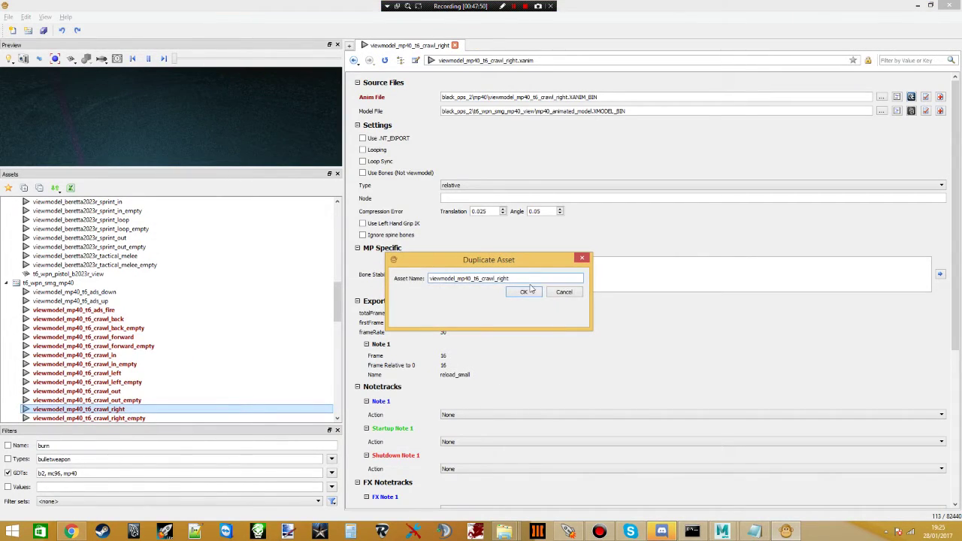
double_click(517, 279)
type("viewmodel_mp40_t6_d2p_in")
left_click(524, 292)
left_click_drag(567, 97, 492, 99)
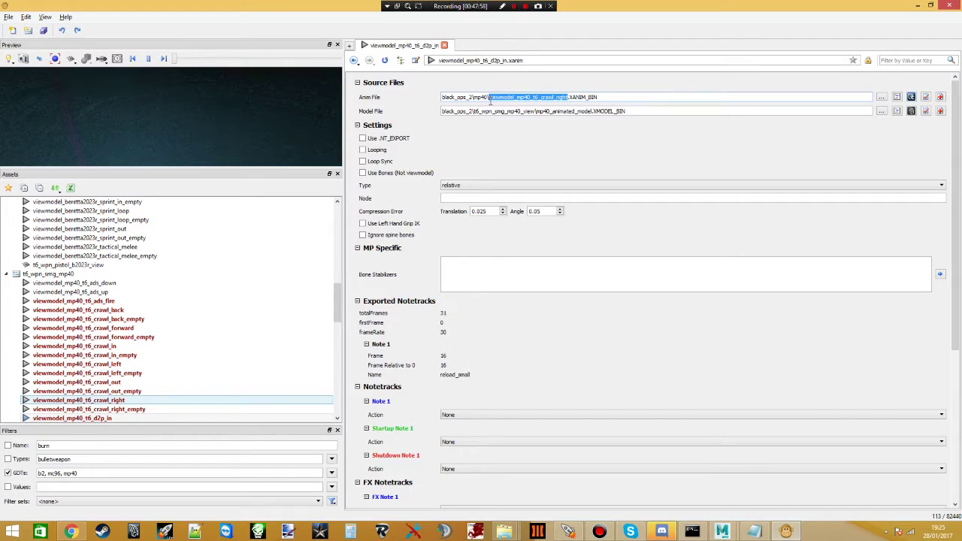
type("viewmodel_mp40_t6_d2p_in")
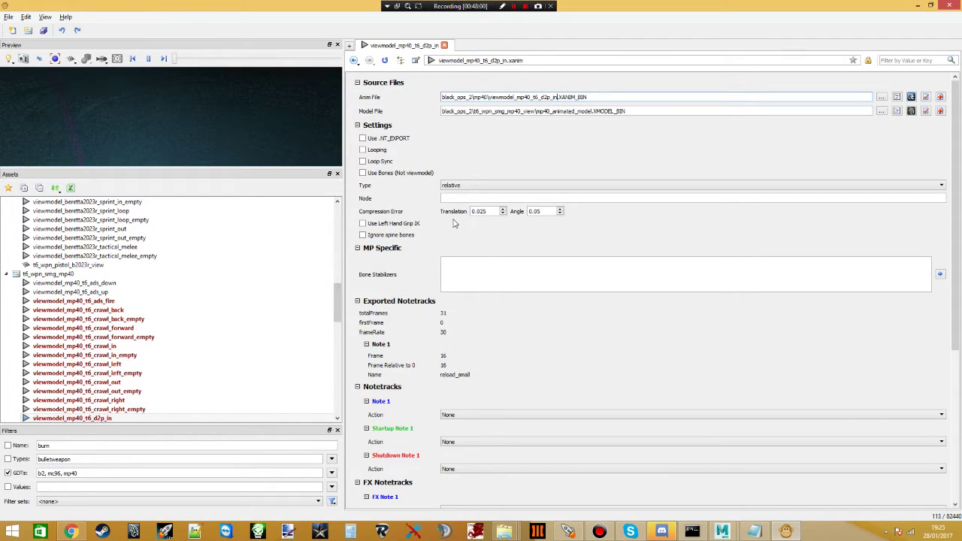
- Duplicate viewmodel_mp40_t6_d2p_in as viewmodel_mp40_t6_d2p_in_empty and set its Anim File to viewmodel_mp40_t6_d2p_in_empty.XANIM_BIN in the same mp40 folder
left_click(112, 418)
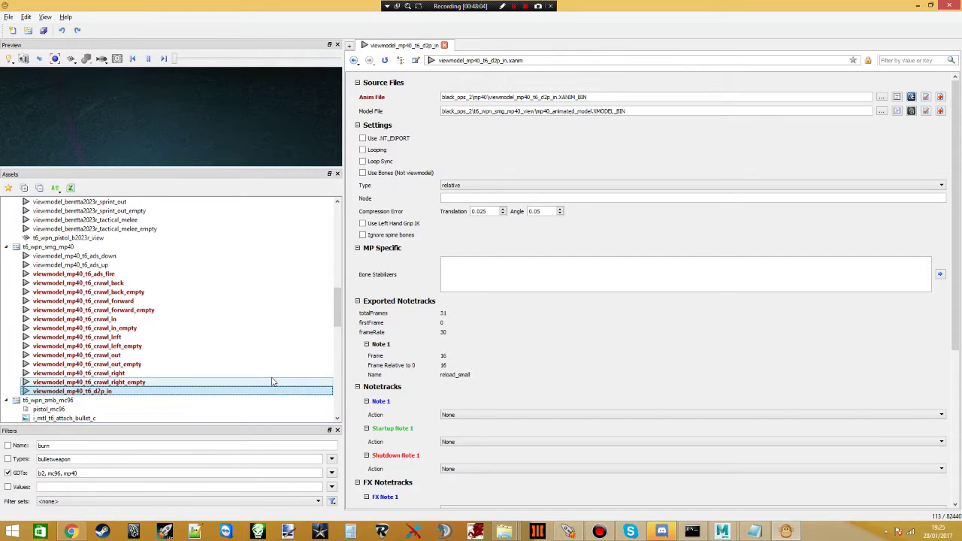
right_click(130, 391)
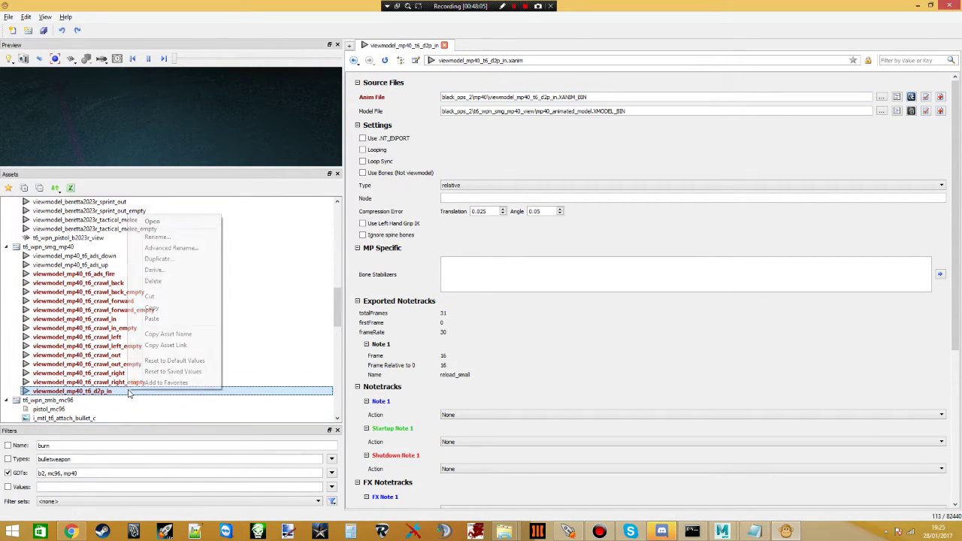
left_click(168, 260)
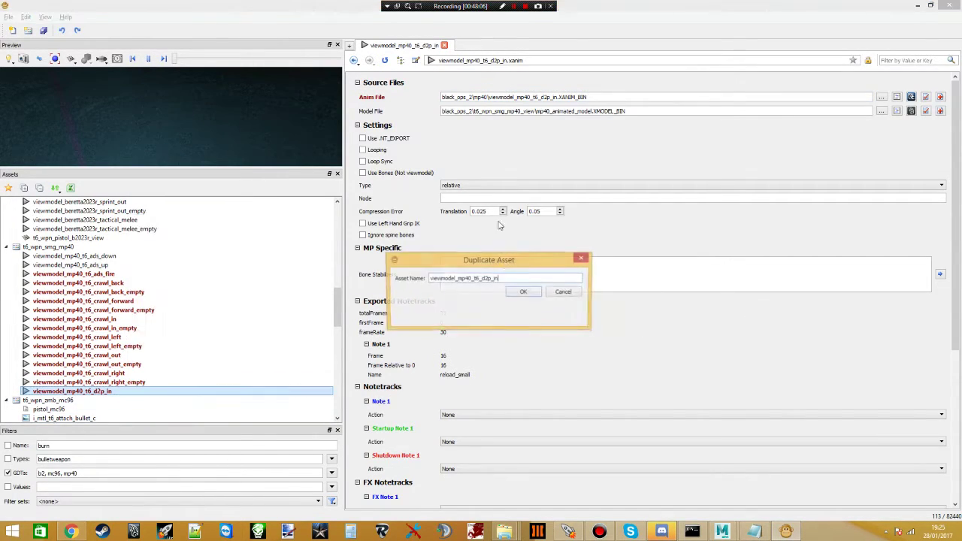
type("_empty")
left_click(522, 292)
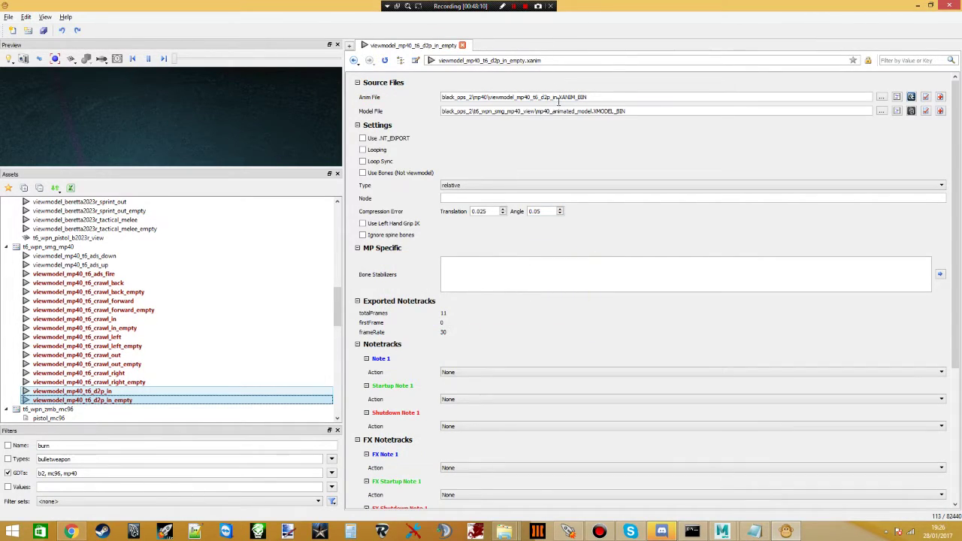
type("_empty")
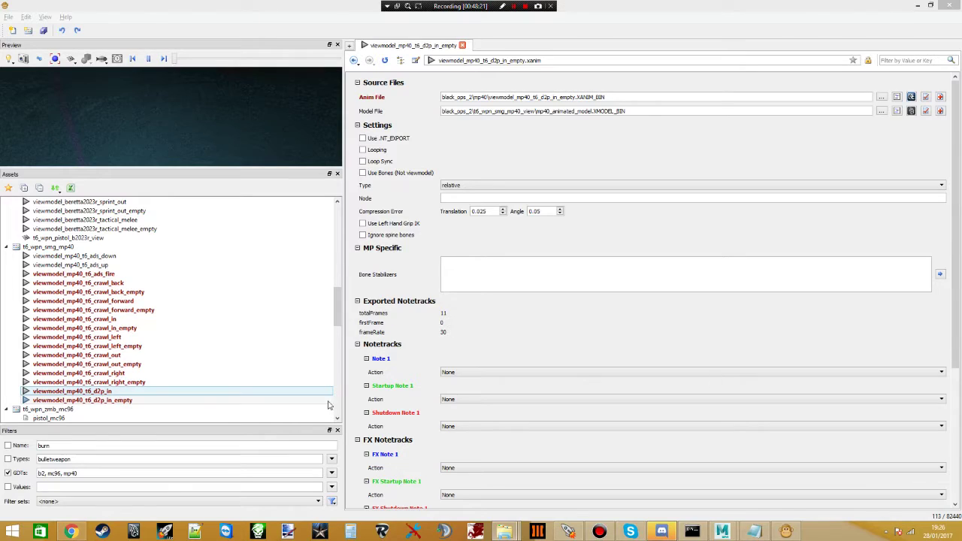
- Duplicate viewmodel_mp40_t6_d2p_in as viewmodel_mp40_t6_d2p_loop and set its Anim File to viewmodel_mp40_t6_d2p_loop.XANIM_BIN in the same mp40 folder
right_click(108, 391)
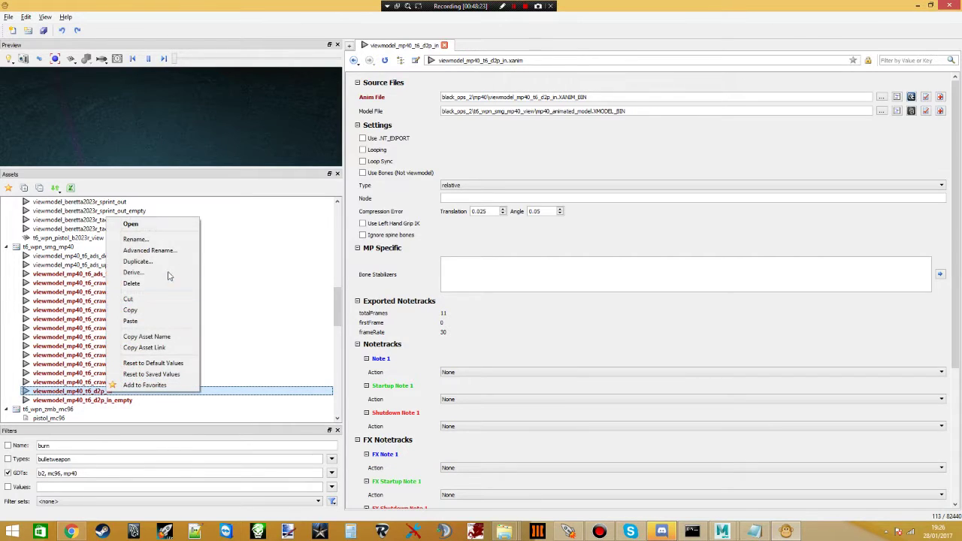
left_click(179, 262)
key("ctrl+a")
type("viewmodel_mp40_t6_d2p_loop")
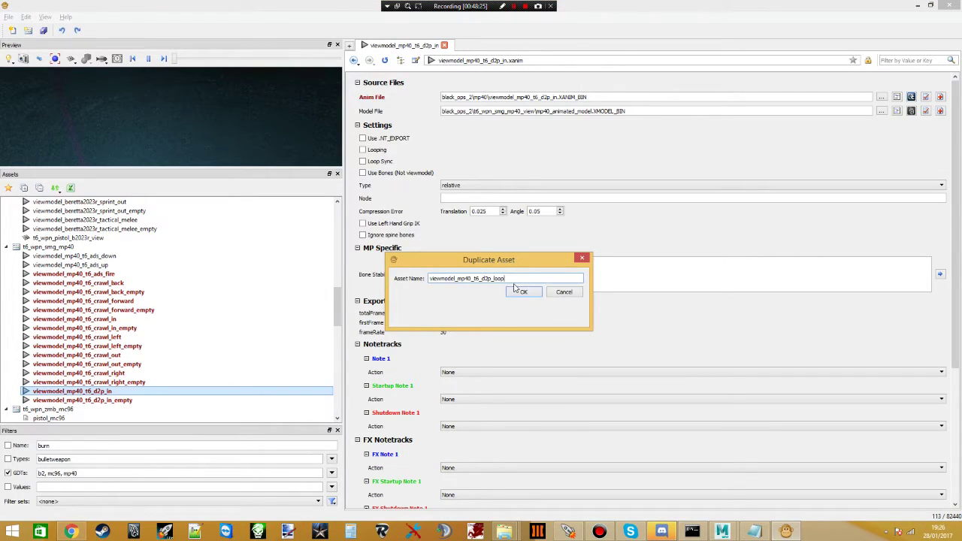
left_click(523, 291)
left_click_drag(557, 97, 481, 110)
type("viewmodel_mp40_t6_d2p_loop")
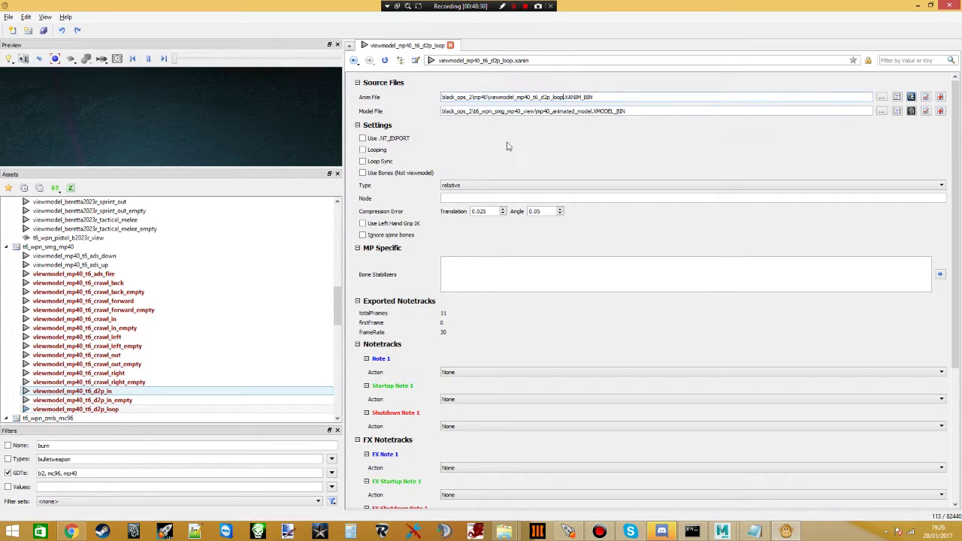
- Duplicate viewmodel_mp40_t6_d2p_in_empty as viewmodel_mp40_t6_d2p_loop_empty in the t6_wpn_smg_mp40 GDT
right_click(108, 403)
left_click(145, 270)
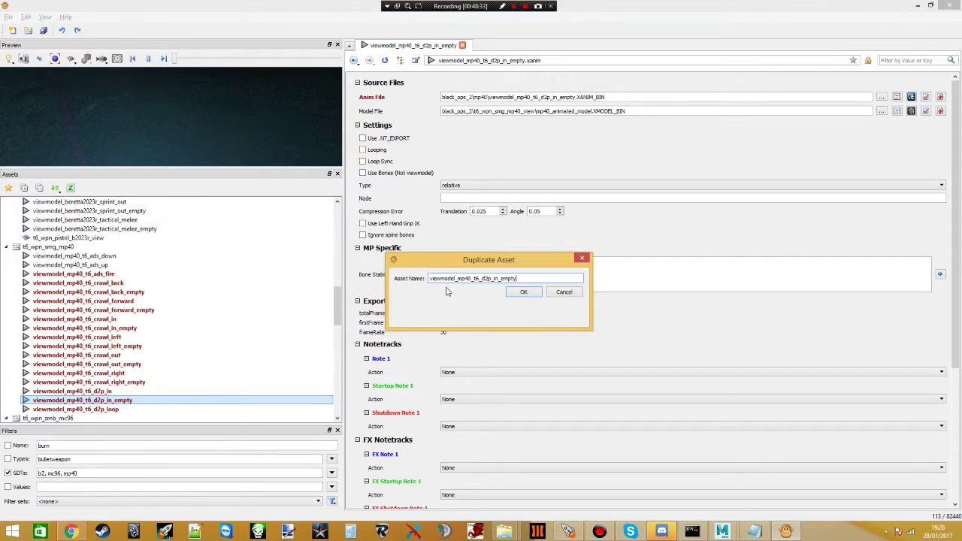
left_click(499, 278)
key("shift+Home")
type("viewmodel_mp40_t6_d2p_loop")
left_click(524, 291)
key("alt+Tab")
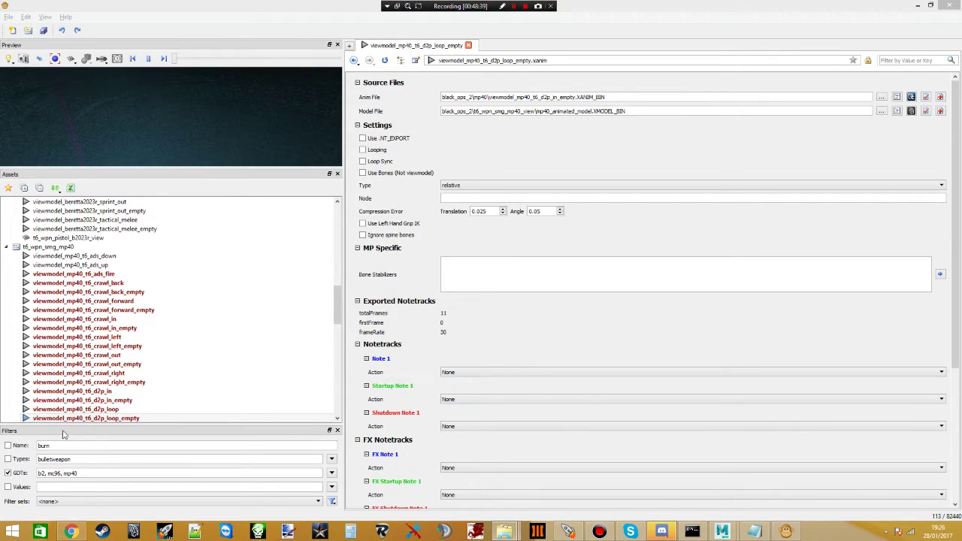
- Duplicate viewmodel_mp40_t6_d2p_in as viewmodel_mp40_t6_d2p_out and set its Anim File to viewmodel_mp40_t6_d2p_out.XANIM_BIN in the same mp40 folder
left_click(78, 391)
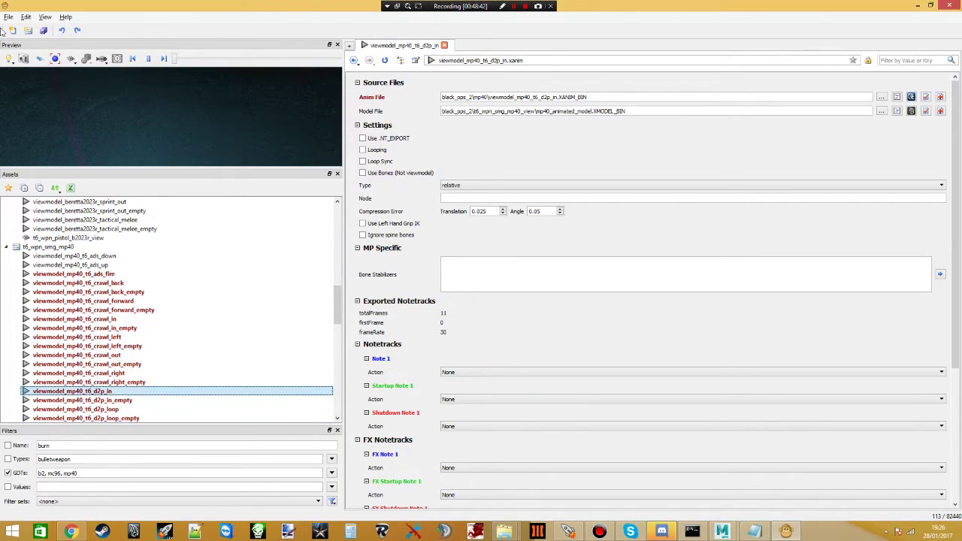
right_click(130, 399)
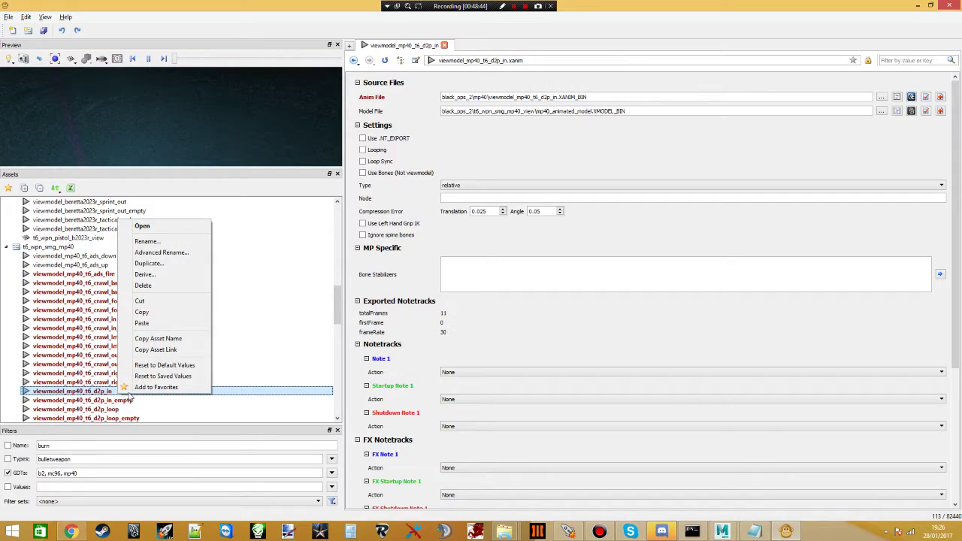
left_click(150, 263)
left_click(492, 277)
key("ctrl+a")
type("viewmodel_mp40_t6_d2p_out")
left_click(524, 291)
left_click_drag(556, 97, 484, 114)
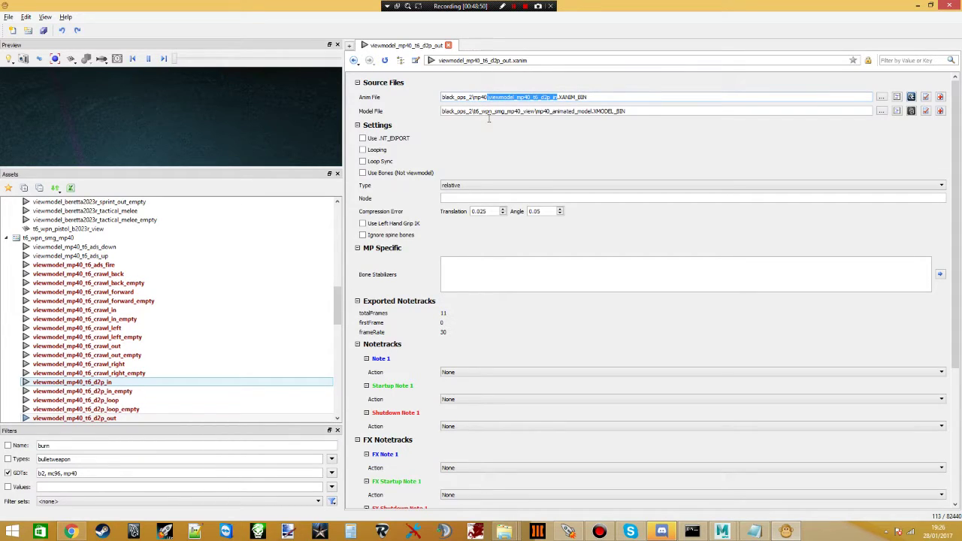
- Duplicate viewmodel_mp40_t6_d2p_loop_empty as viewmodel_mp40_t6_d2p_out_empty in the t6_wpn_smg_mp40 GDT
right_click(125, 400)
left_click(127, 411)
right_click(126, 409)
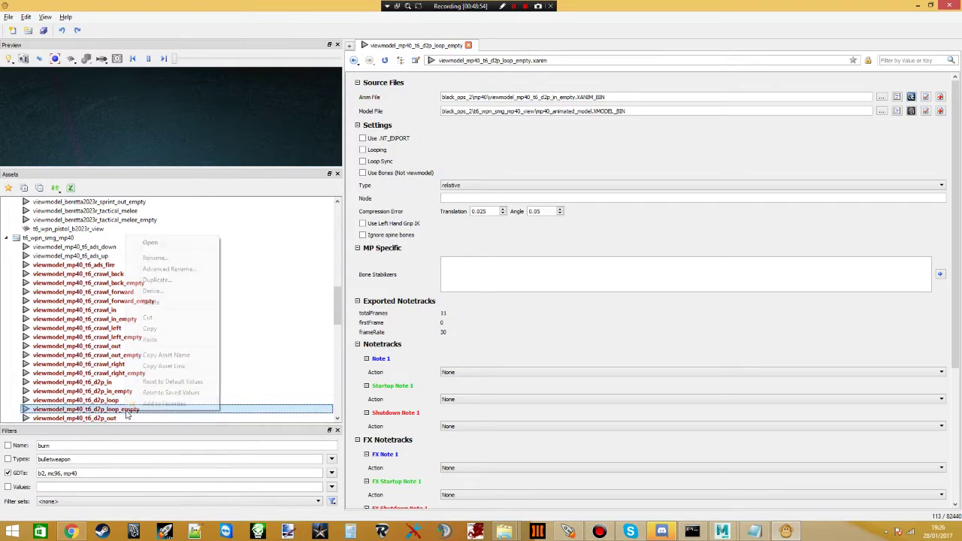
left_click(172, 280)
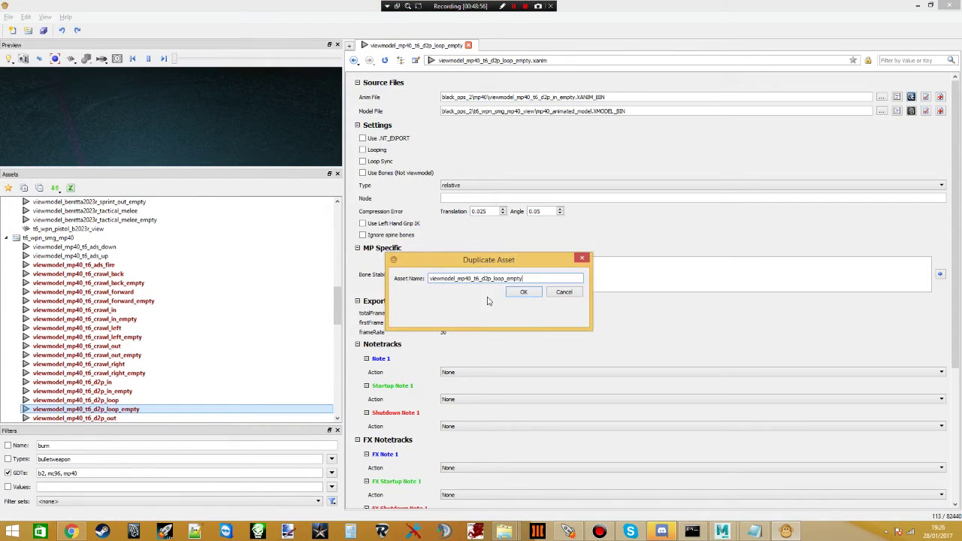
left_click_drag(505, 278, 430, 278)
type("viewmodel_mp40_t6_d2p_out")
left_click(519, 292)
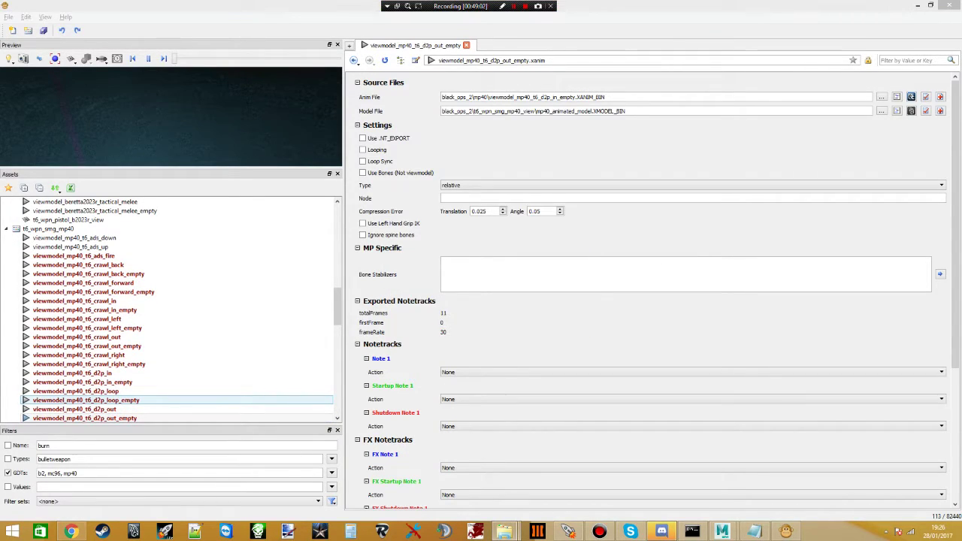
- Duplicate viewmodel_mp40_t6_d2p_out as viewmodel_mp40_t6_fire and set its Anim File to viewmodel_mp40_t6_fire.XANIM_BIN in the same mp40 folder
left_click(120, 409)
right_click(121, 410)
left_click(150, 279)
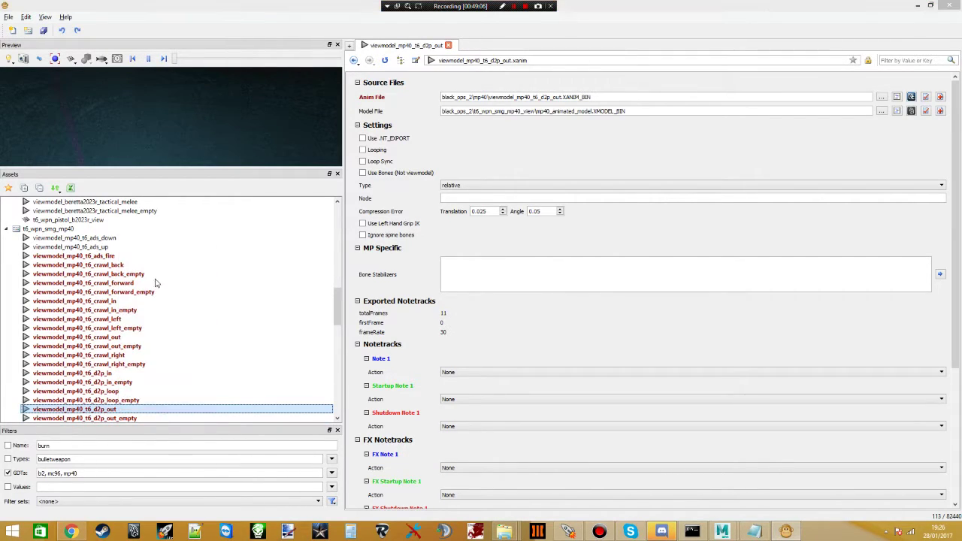
double_click(488, 278)
type("viewmodel_mp40_t6_fire")
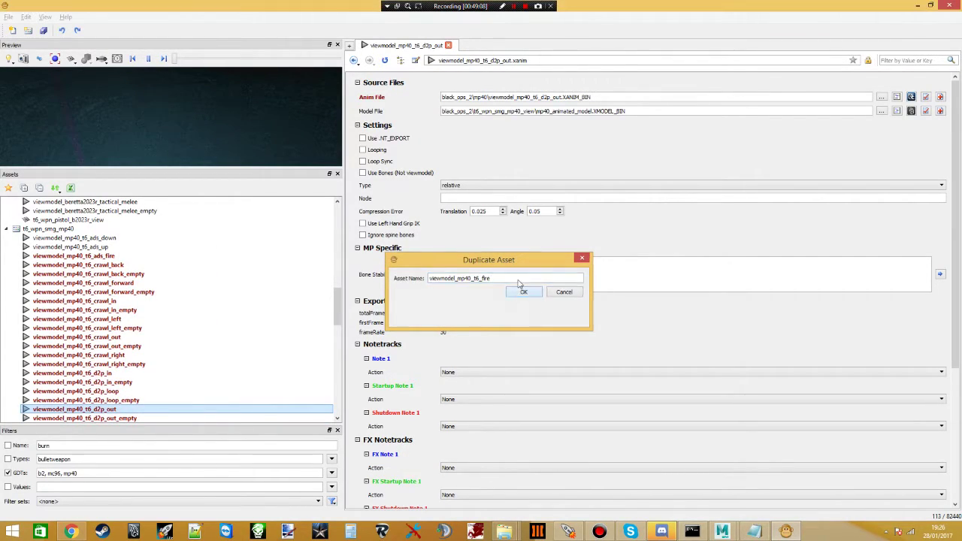
left_click(524, 292)
left_click_drag(564, 98, 484, 98)
type("viewmodel_mp40_t6_fire")
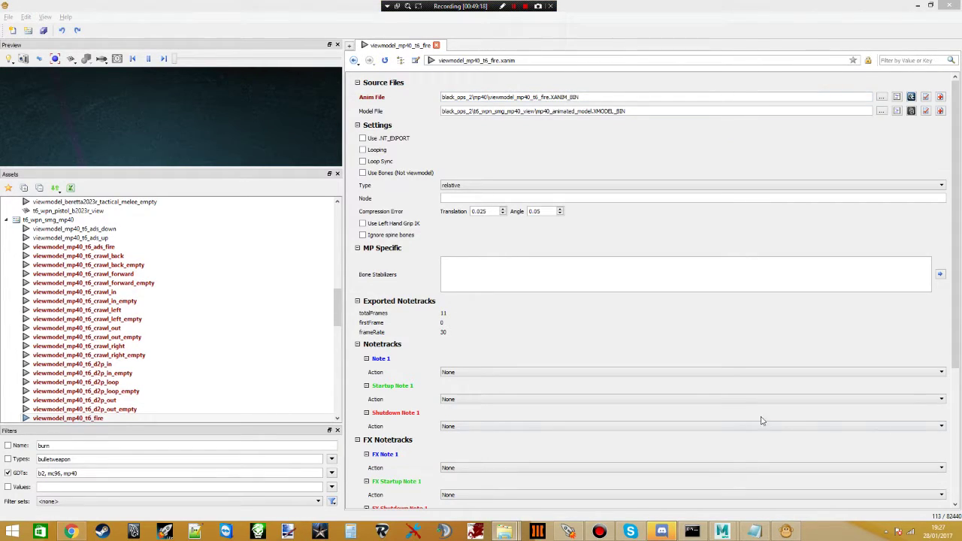
- Duplicate viewmodel_mp40_t6_fire as viewmodel_mp40_t6_idle and set its Anim File to viewmodel_mp40_t6_idle.XANIM_BIN in the same mp40 folder
right_click(68, 418)
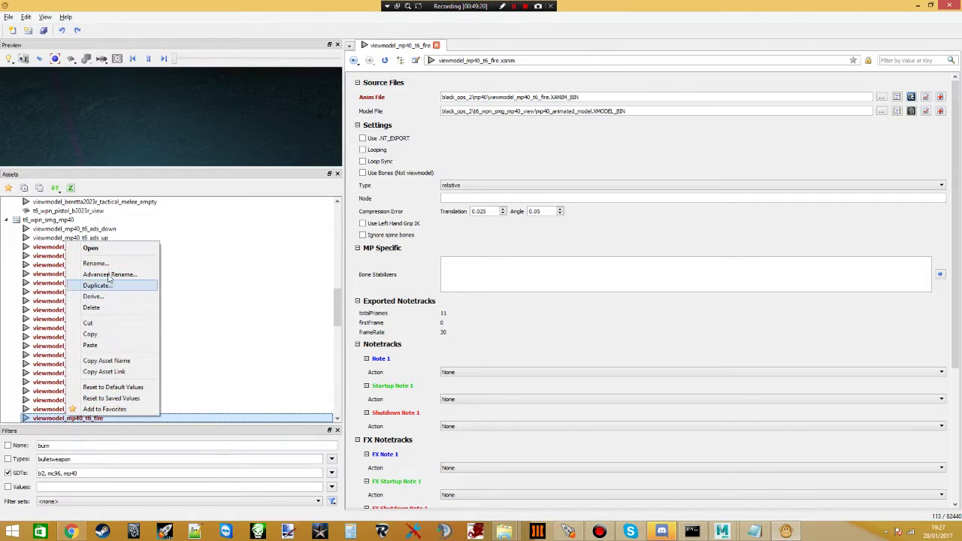
left_click(113, 283)
key("ctrl+a")
type("viewmodel_mp40_t6_idle")
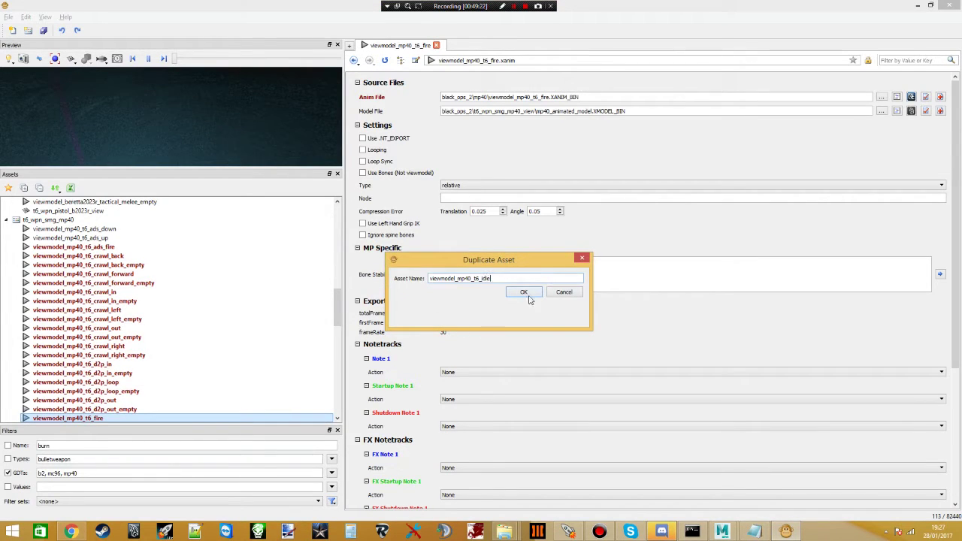
left_click(524, 292)
left_click_drag(549, 96, 494, 98)
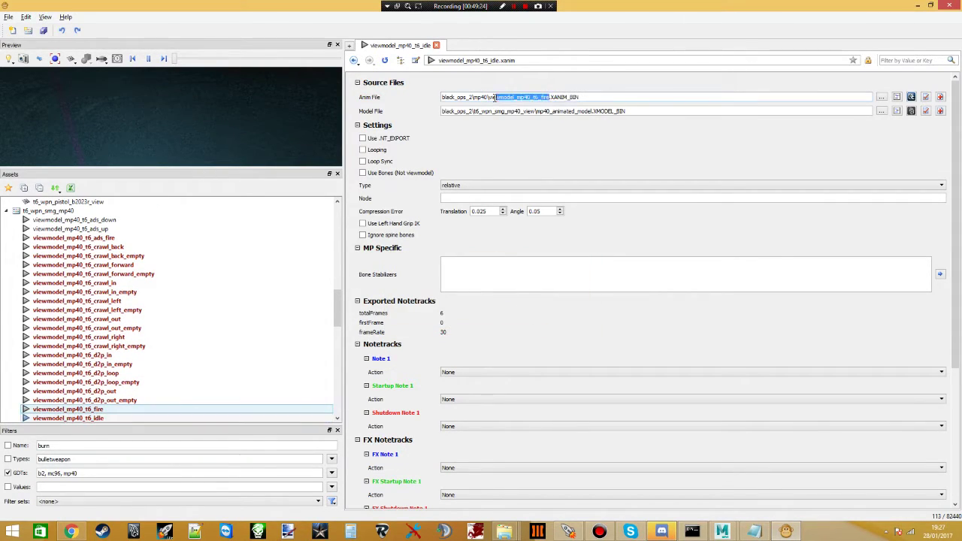
type("viewmodel_mp40_t6_idle")
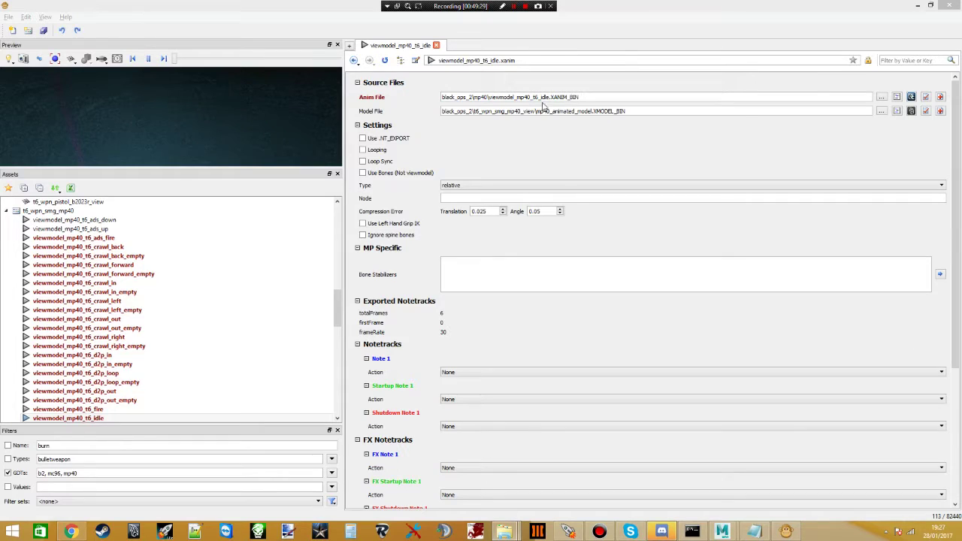
- Duplicate viewmodel_mp40_t6_idle as viewmodel_mp40_t6_idle_empty and set its Anim File to viewmodel_mp40_t6_idle_empty.XANIM_BIN in the same mp40 folder
right_click(93, 418)
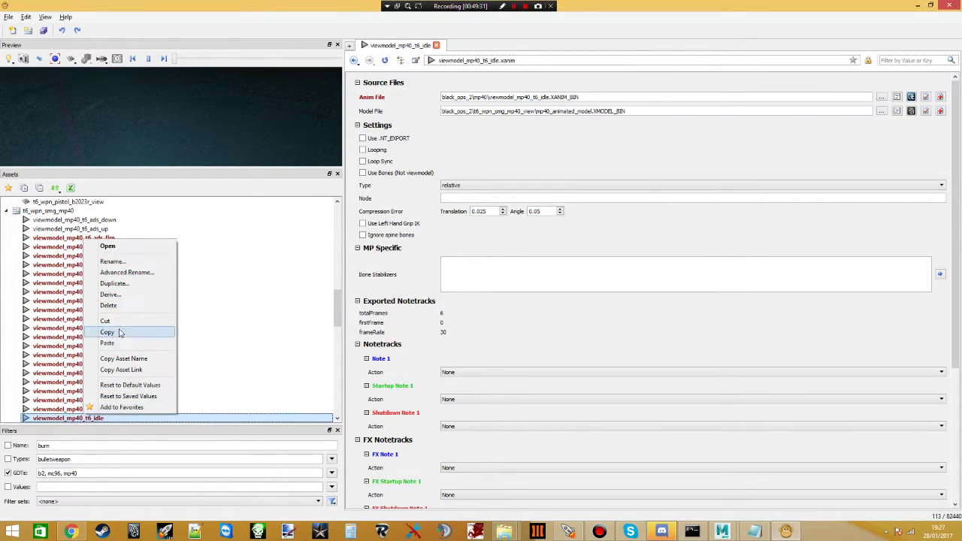
left_click(114, 283)
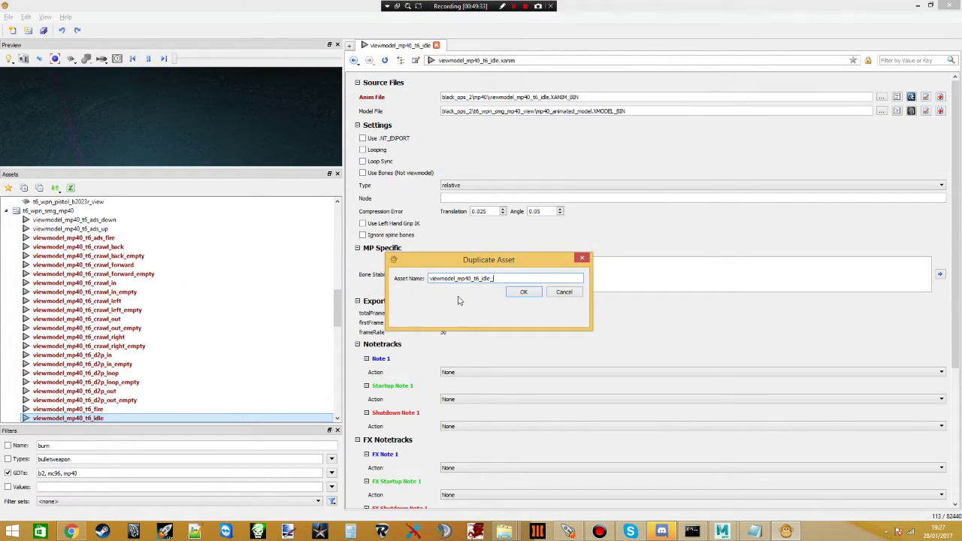
key("Return")
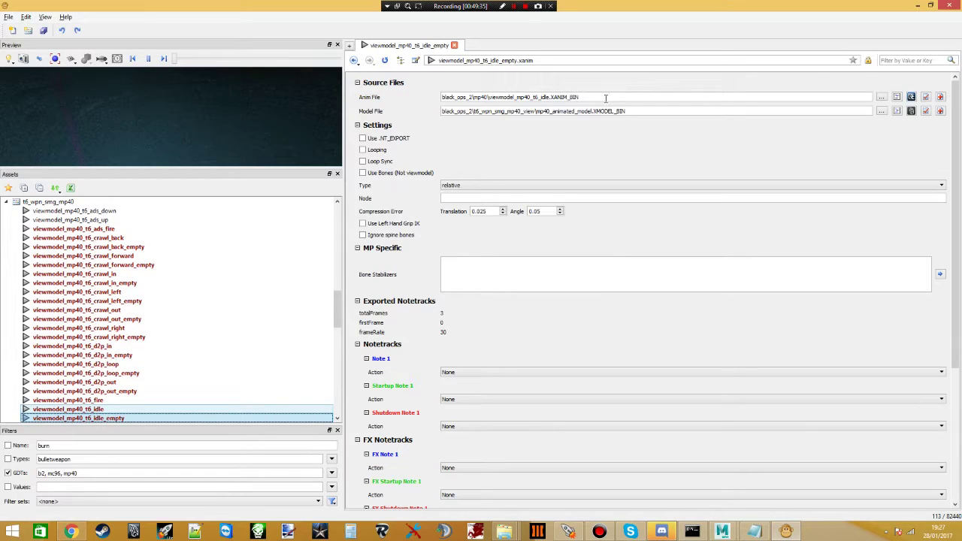
left_click(548, 97)
type("_empty")
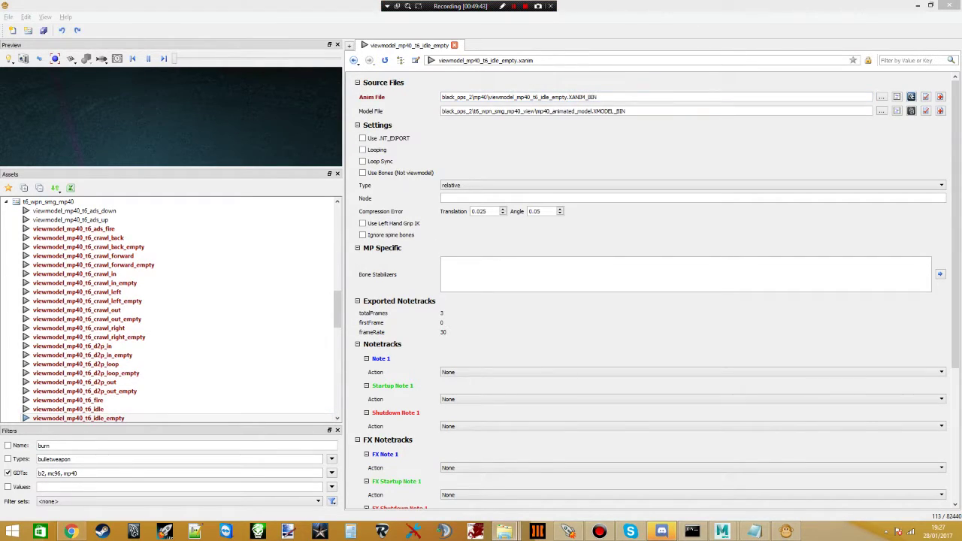
- Duplicate viewmodel_mp40_t6_idle as viewmodel_mp40_t6_lastshot and set its Anim File to viewmodel_mp40_t6_lastshot.XANIM_BIN in the same mp40 folder
left_click(103, 408)
right_click(103, 409)
left_click(134, 282)
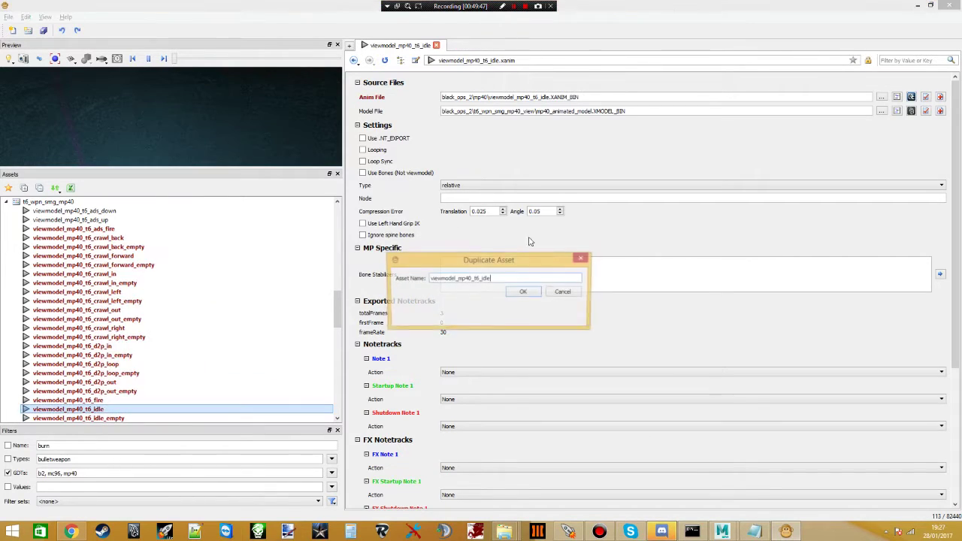
key("ctrl+a")
type("viewmodel_mp40_t6_lastshot")
left_click(523, 293)
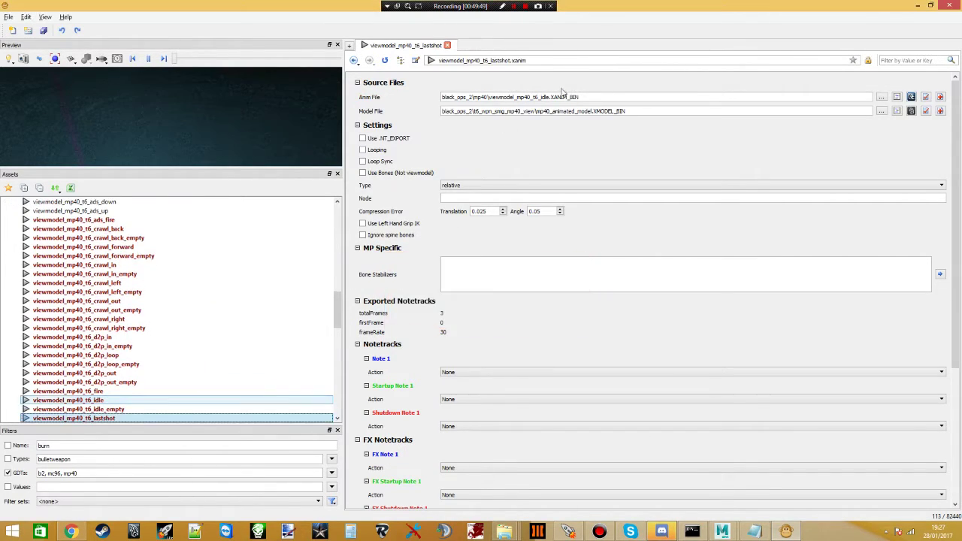
left_click_drag(549, 98, 489, 97)
type("viewmodel_mp40_t6_lastshot")
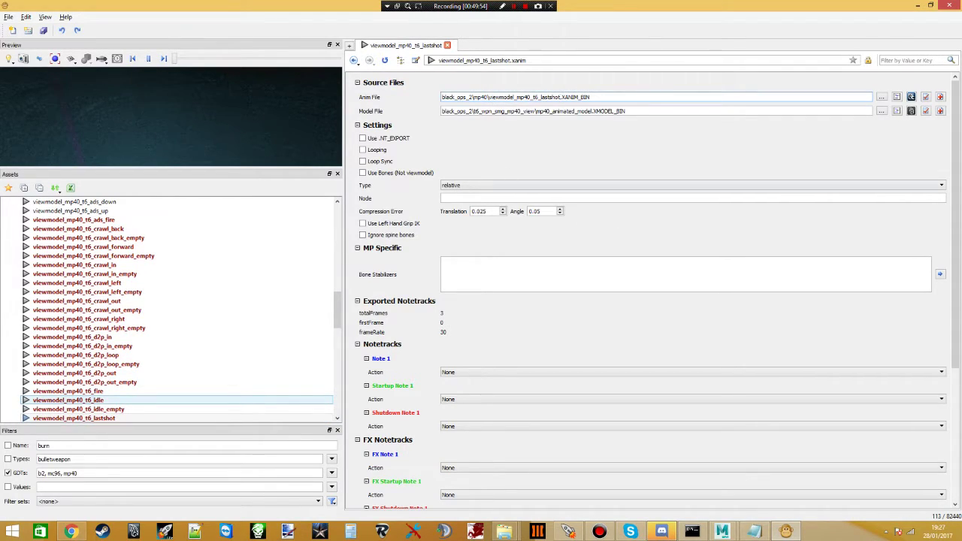
key("alt+Tab")
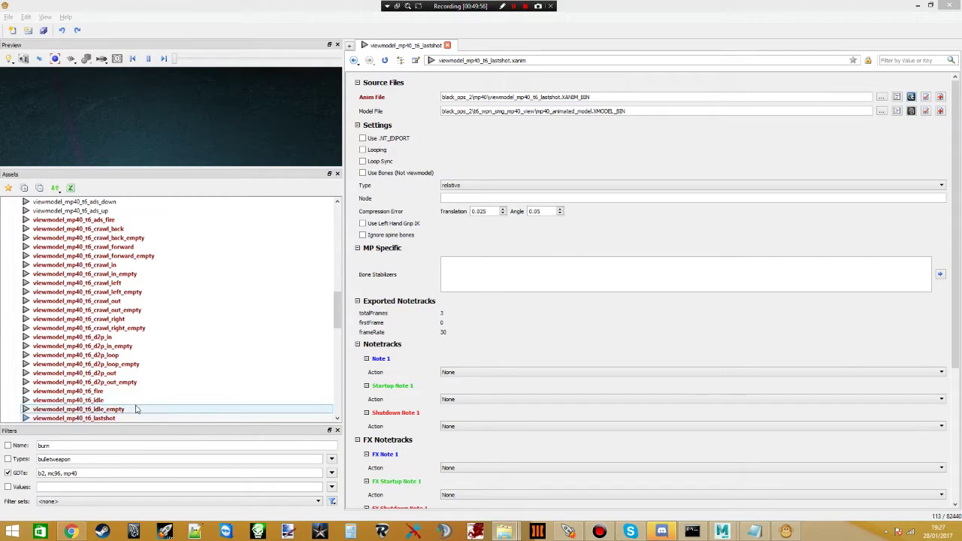
- Duplicate viewmodel_mp40_t6_idle as viewmodel_mp40_t6_pullout and set its Anim File to viewmodel_mp40_t6_pullout.XANIM_BIN in the same mp40 folder
left_click(113, 402)
right_click(114, 401)
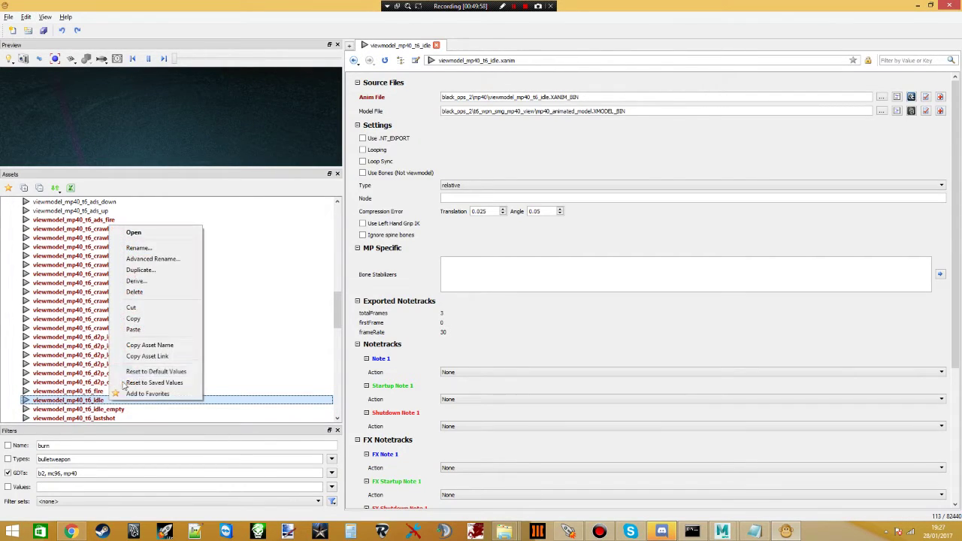
left_click(140, 270)
double_click(492, 278)
type("viewmodel_mp40_t6_pullout")
left_click(523, 292)
left_click_drag(548, 97, 489, 98)
type("viewmodel_mp40_t6_pullout")
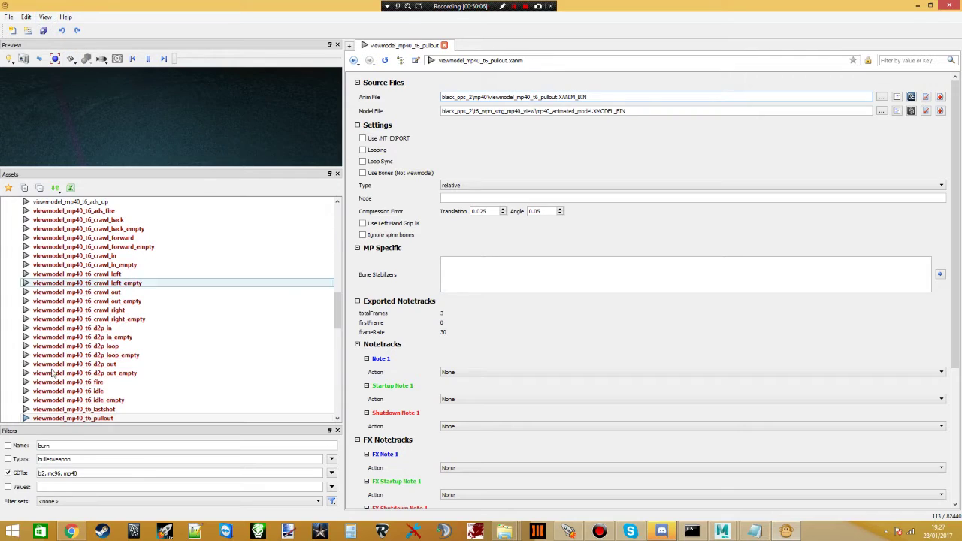
- Duplicate viewmodel_mp40_t6_pullout as viewmodel_mp40_t6_pullout_empty and set its Anim File to viewmodel_mp40_t6_pullout_empty.XANIM_BIN in the same mp40 folder
right_click(106, 418)
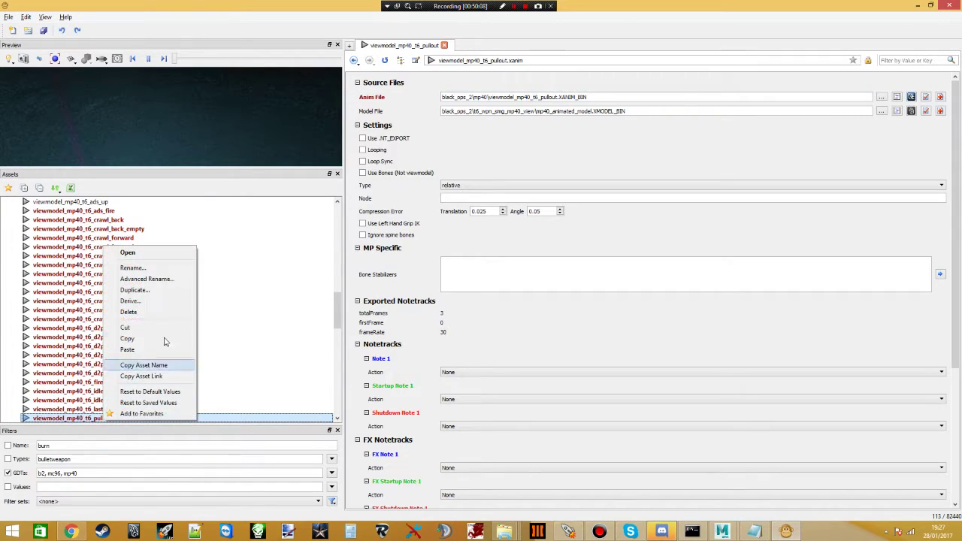
left_click(154, 293)
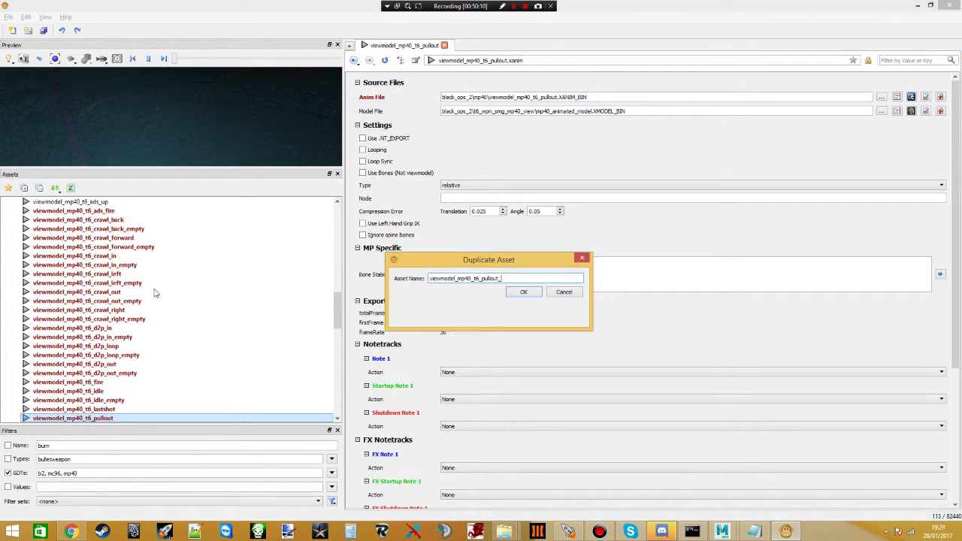
key("Return")
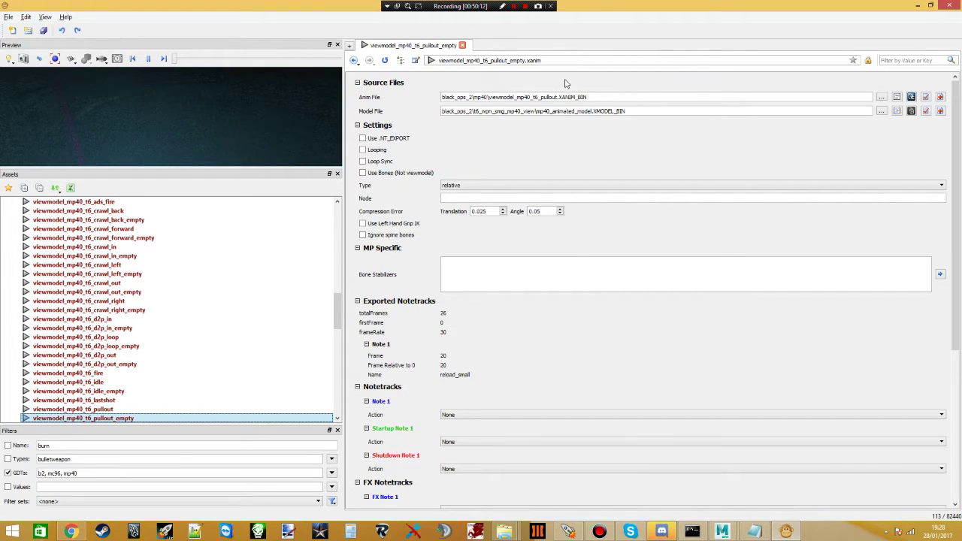
left_click(557, 98)
type("_empty")
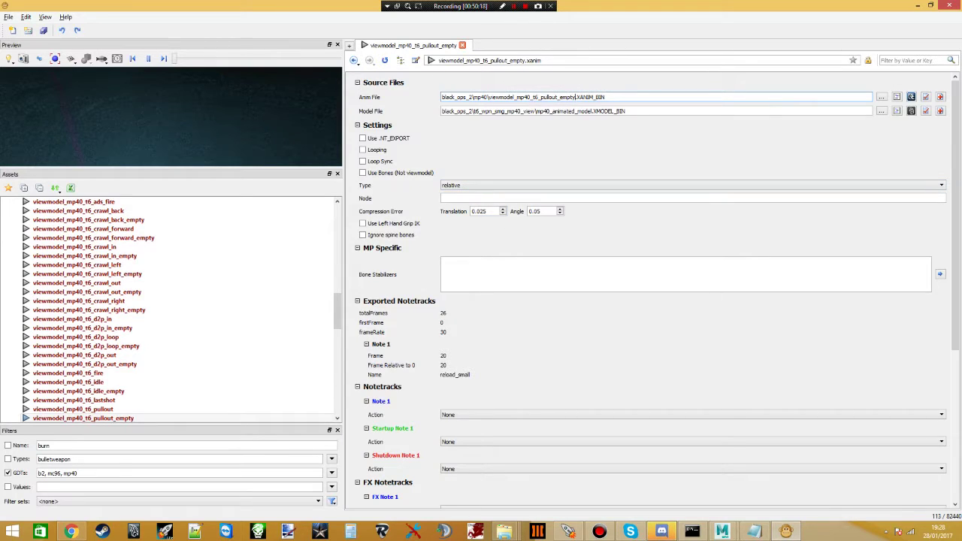
- Duplicate viewmodel_mp40_t6_pullout as viewmodel_mp40_t6_pullout_quick and set its Anim File to viewmodel_mp40_t6_pullout_quick.XANIM_BIN in the same mp40 folder
left_click(98, 409)
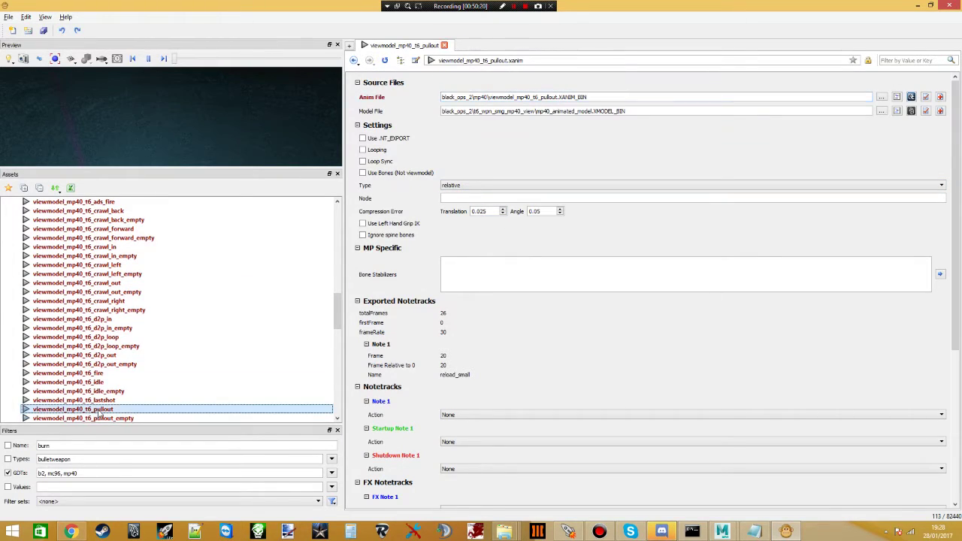
right_click(97, 408)
left_click(127, 279)
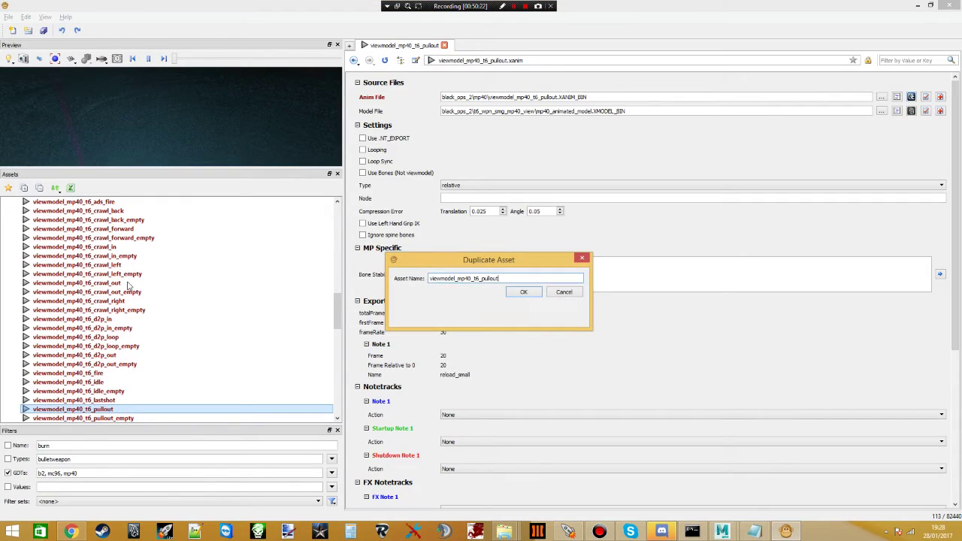
type("_quick")
key("Return")
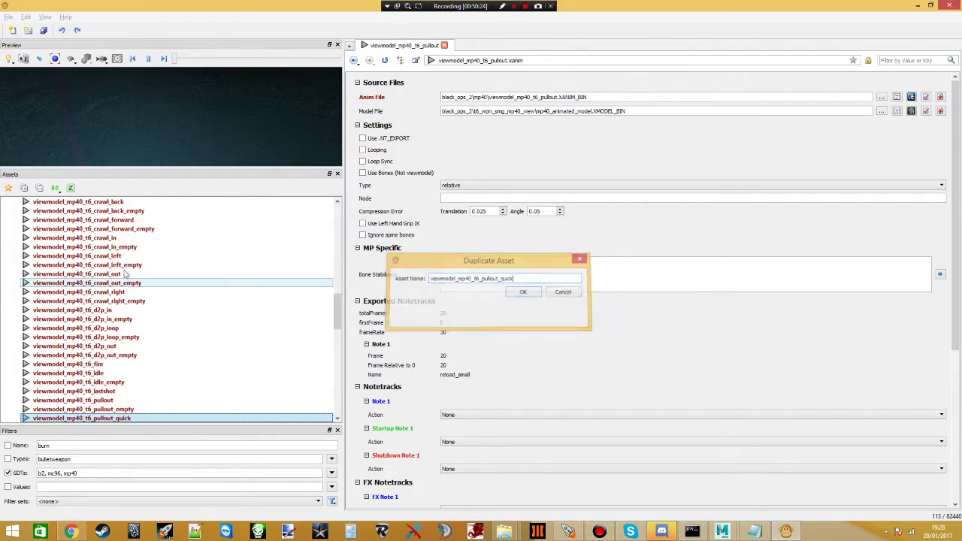
left_click(556, 97)
type("_quick")
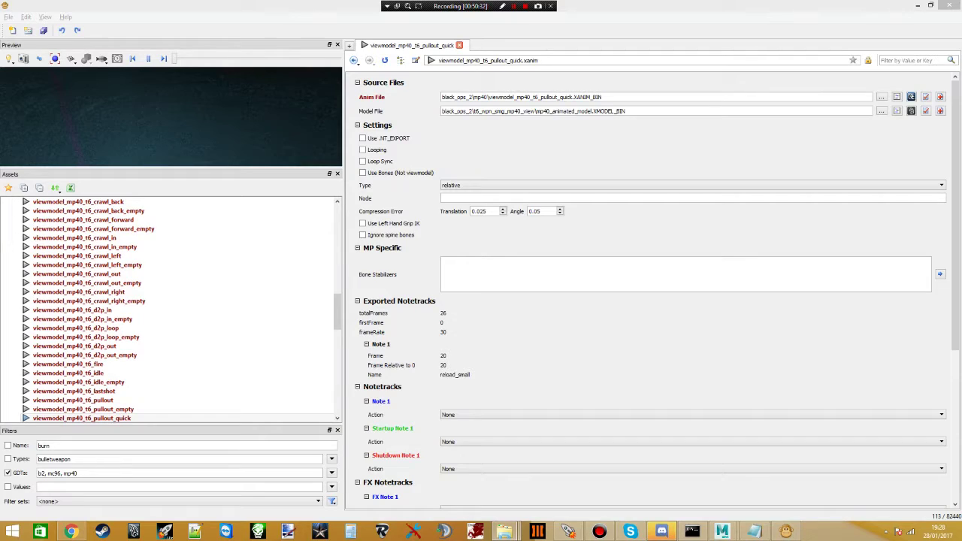
- Duplicate viewmodel_mp40_t6_pullout as viewmodel_mp40_t6_putaway and set its Anim File to viewmodel_mp40_t6_putaway.XANIM_BIN in the same mp40 folder
left_click(114, 400)
right_click(114, 399)
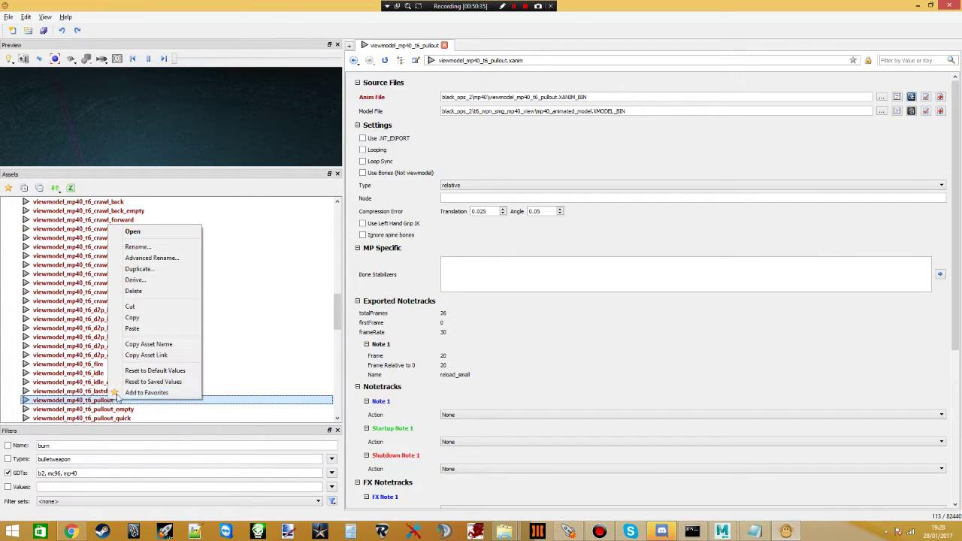
left_click(139, 269)
type("viewmodel_mp40_t6_putaway")
left_click(535, 292)
left_click_drag(560, 98, 489, 98)
type("viewmodel_mp40_t6_putaway")
- Duplicate viewmodel_mp40_t6_putaway as viewmodel_mp40_t6_putaway_empty and set its Anim File to viewmodel_mp40_t6_putaway_empty.XANIM_BIN in the same mp40 folder
right_click(105, 418)
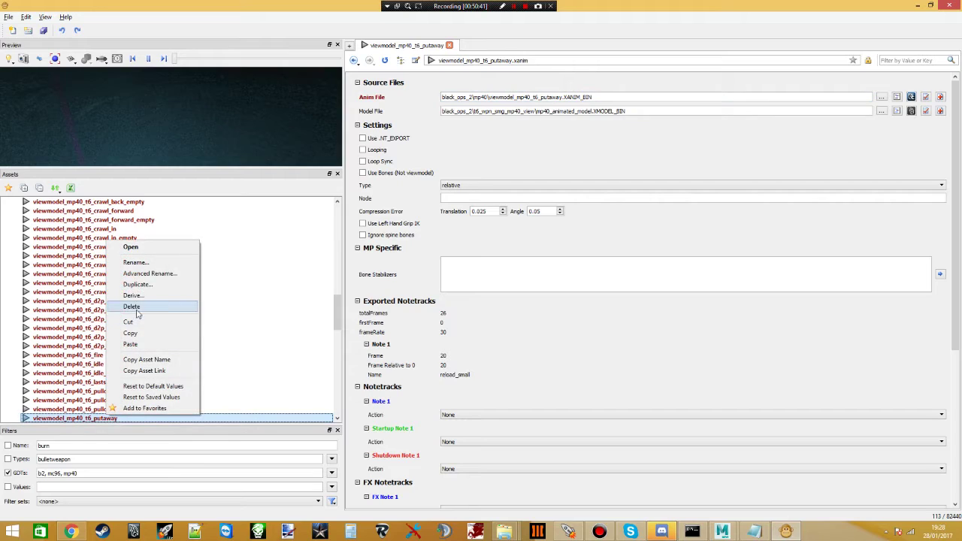
left_click(133, 282)
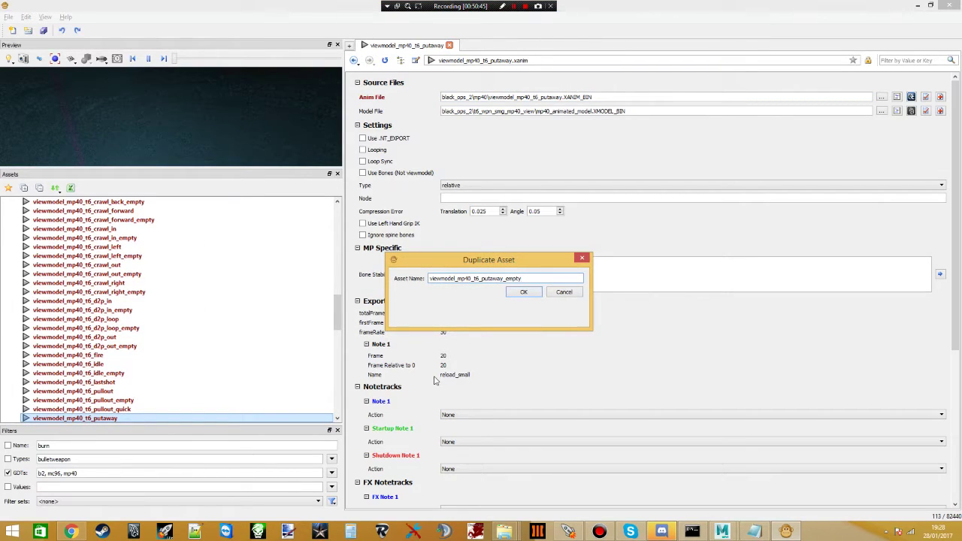
type("_empty")
left_click(524, 293)
left_click(564, 97)
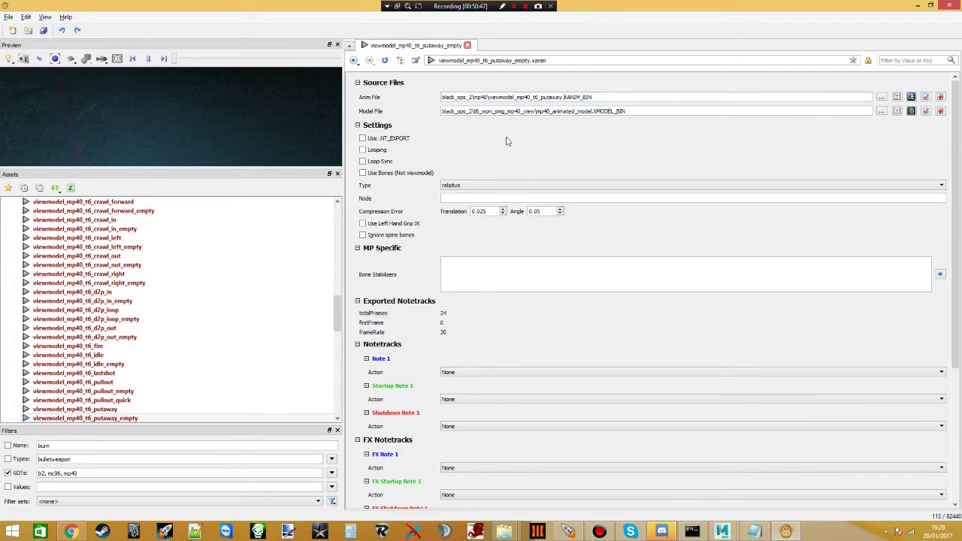
type("_empty")
key("BackSpace")
key("BackSpace")
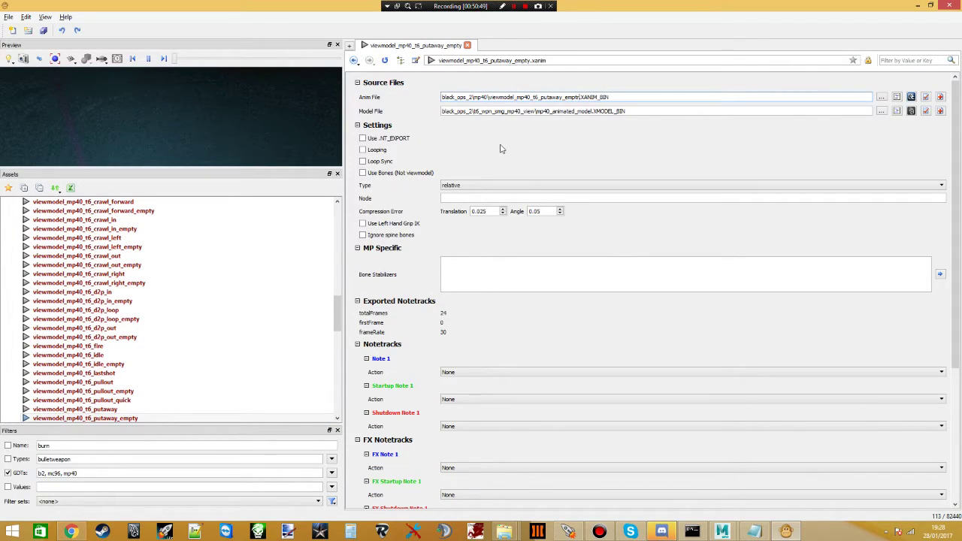
type("y")
- Duplicate viewmodel_mp40_t6_putaway_empty as viewmodel_mp40_t6_putaway_quick and set its Anim File to viewmodel_mp40_t6_putaway_quick.XANIM_BIN in the same mp40 folder
left_click(122, 419)
left_click(107, 410)
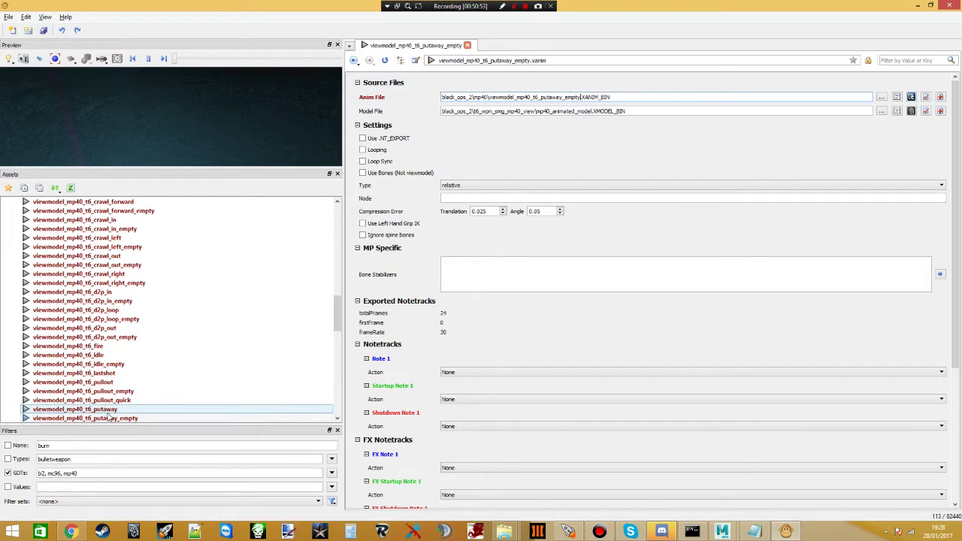
right_click(109, 418)
left_click(143, 284)
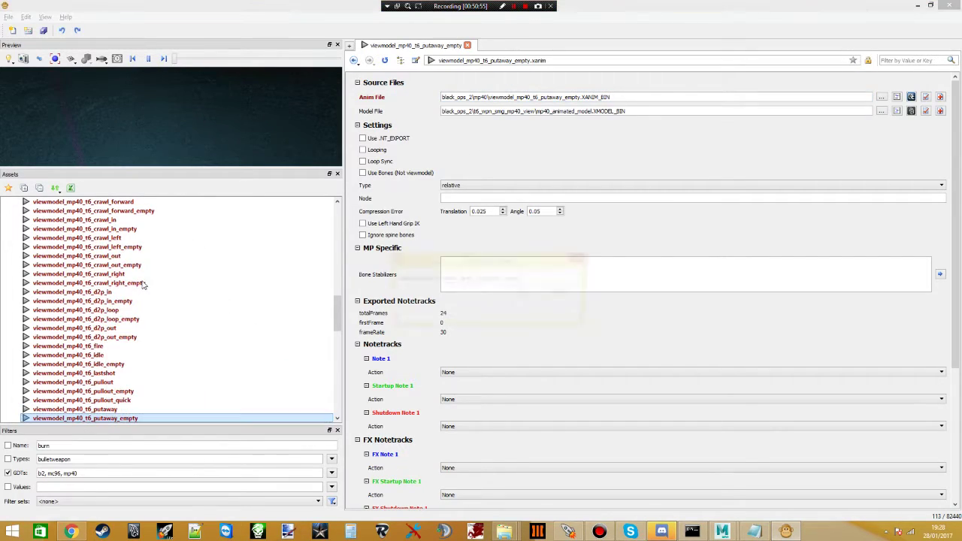
key("End")
key("BackSpace")
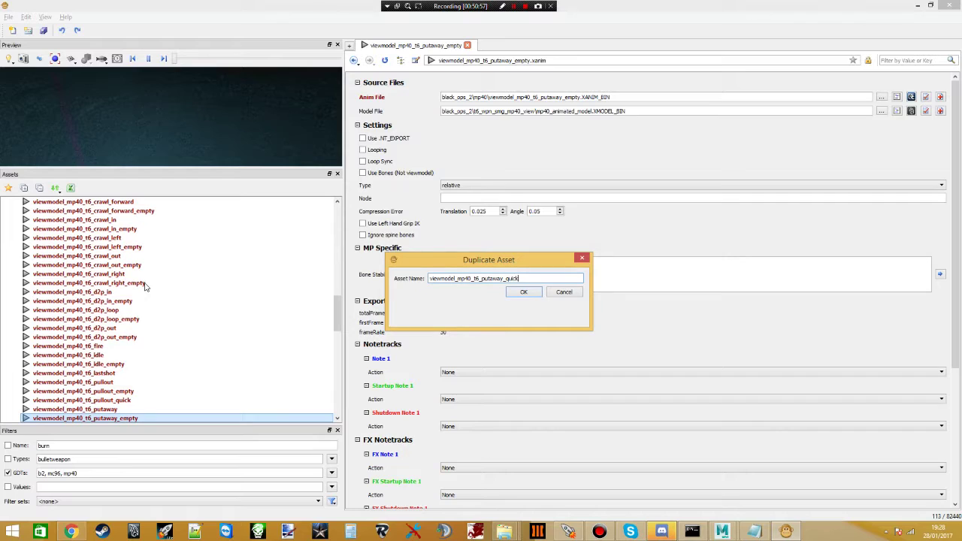
key("Return")
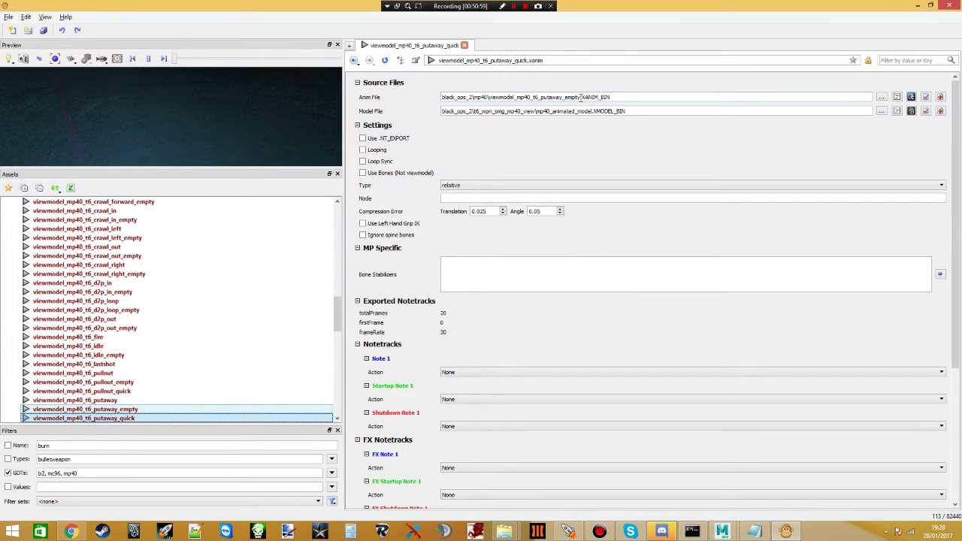
left_click_drag(581, 97, 573, 97)
type("quick")
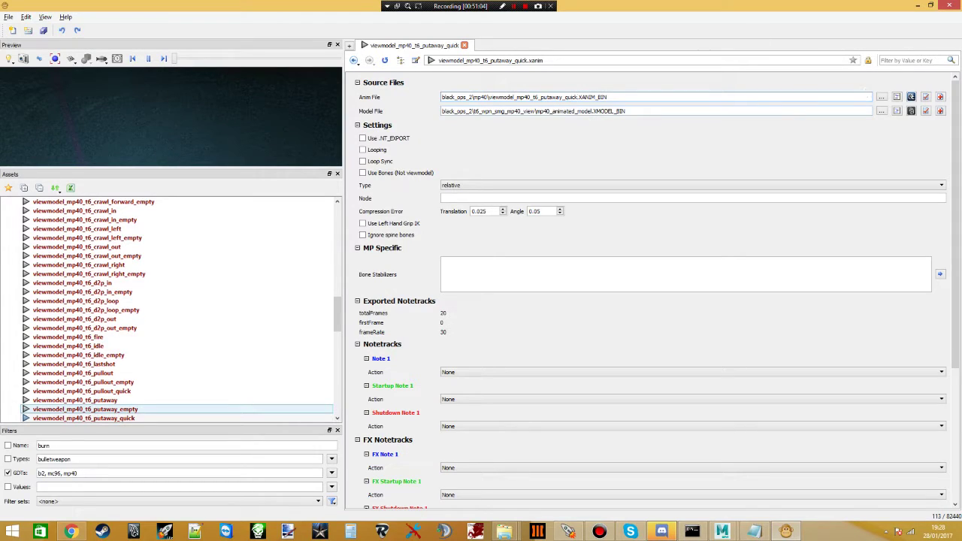
- Duplicate viewmodel_mp40_t6_putaway as viewmodel_mp40_t6_reload and set its Anim File to viewmodel_mp40_t6_reload.XANIM_BIN in the same mp40 folder
key("alt+Tab")
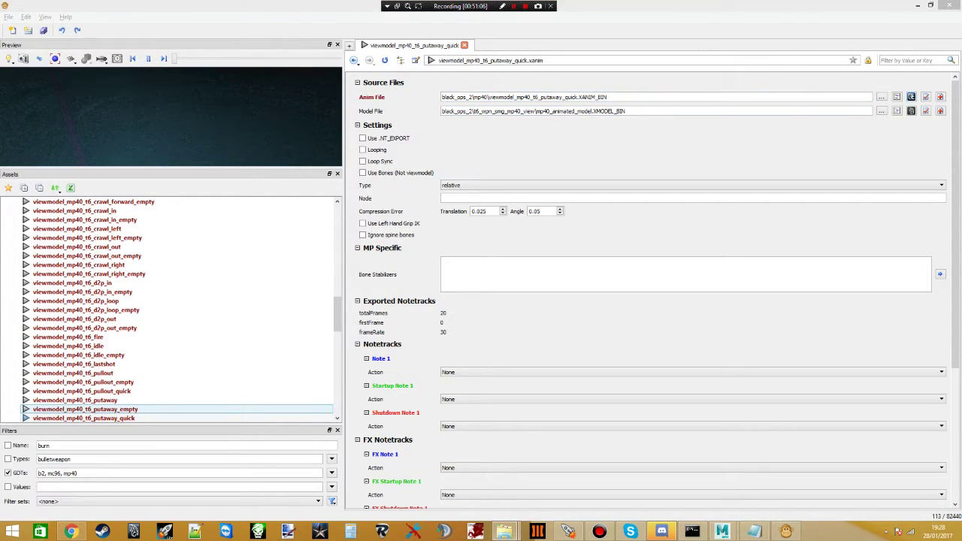
right_click(111, 401)
left_click(143, 271)
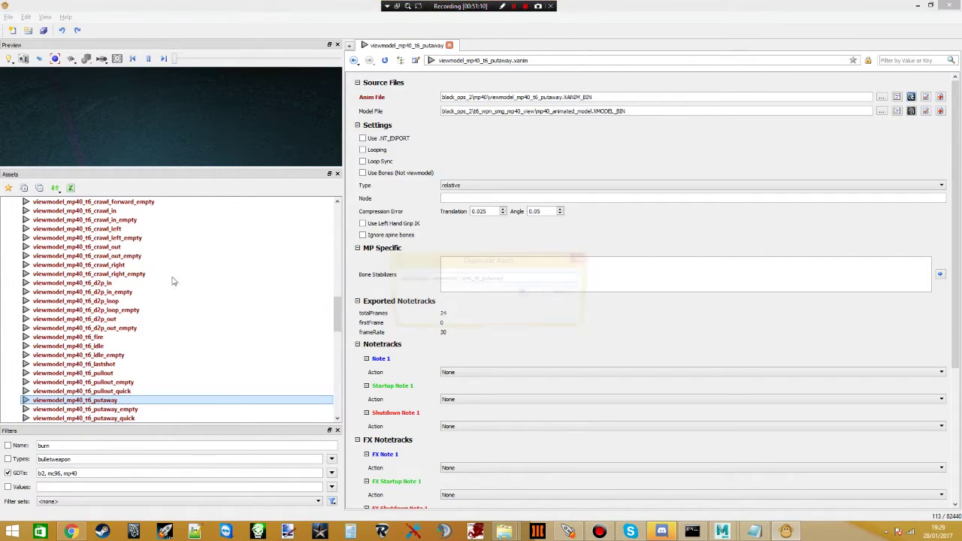
type("viewmodel_mp40_t6_reload")
left_click(523, 293)
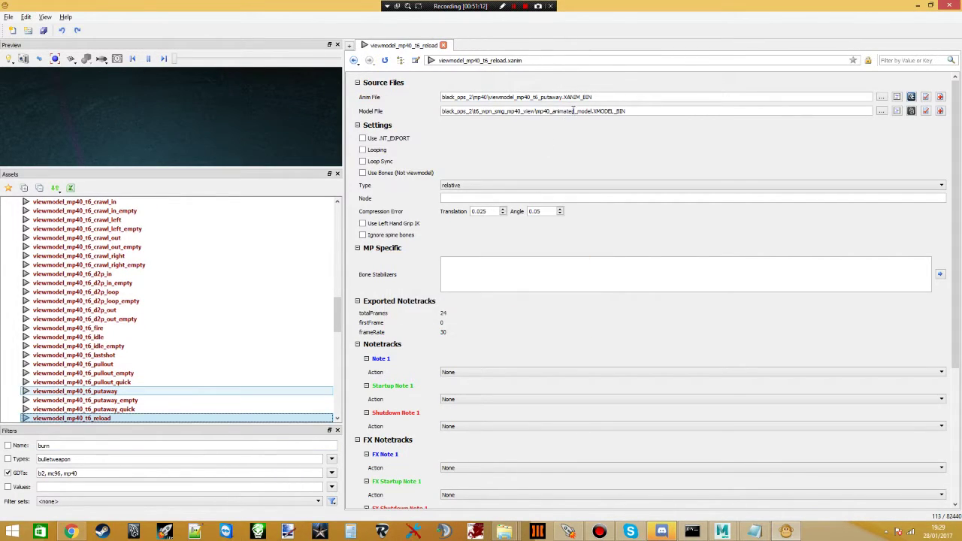
left_click_drag(565, 97, 490, 112)
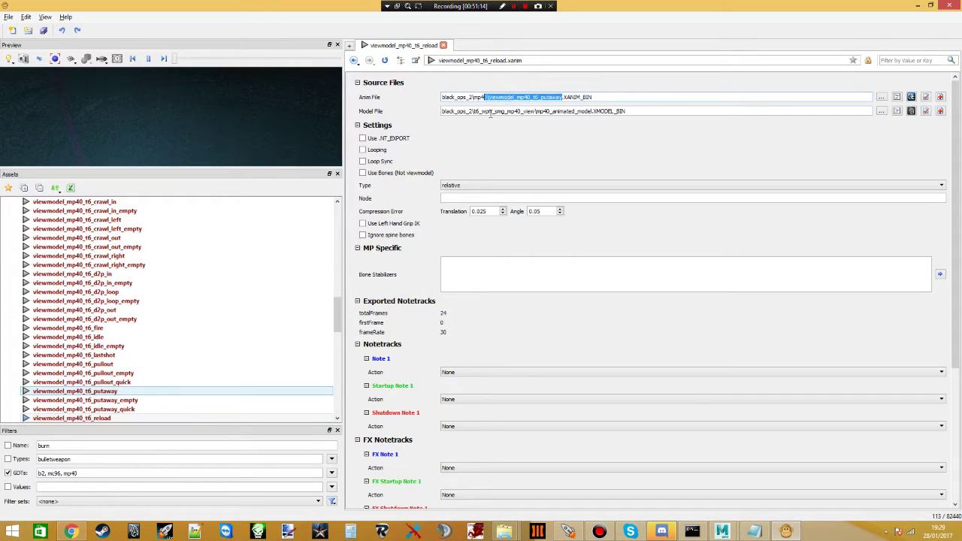
type("viewmodel_mp40_t6_reload")
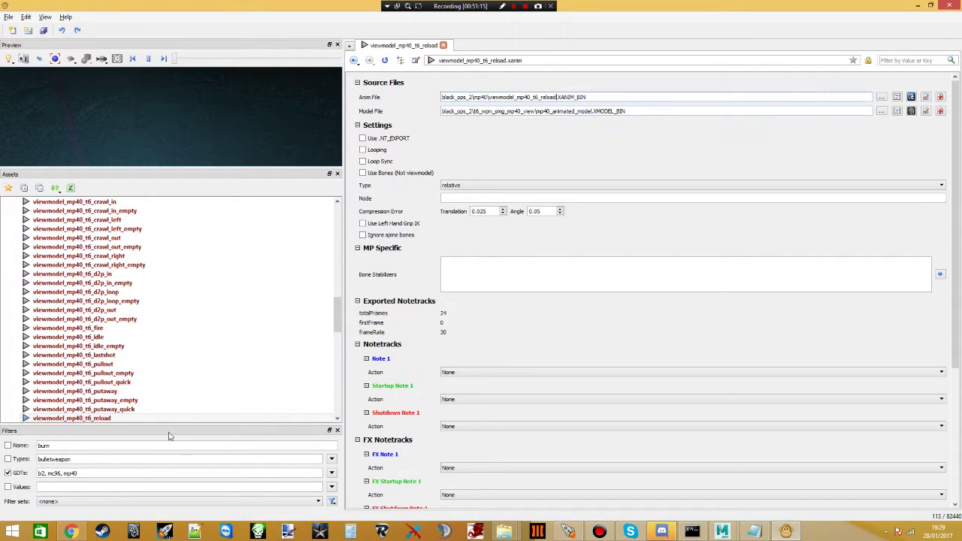
- Duplicate viewmodel_mp40_t6_reload as viewmodel_mp40_t6_reload_empty and set its Anim File to viewmodel_mp40_t6_reload_empty.XANIM_BIN in the same mp40 folder
right_click(99, 418)
left_click(126, 291)
type("_")
key("Return")
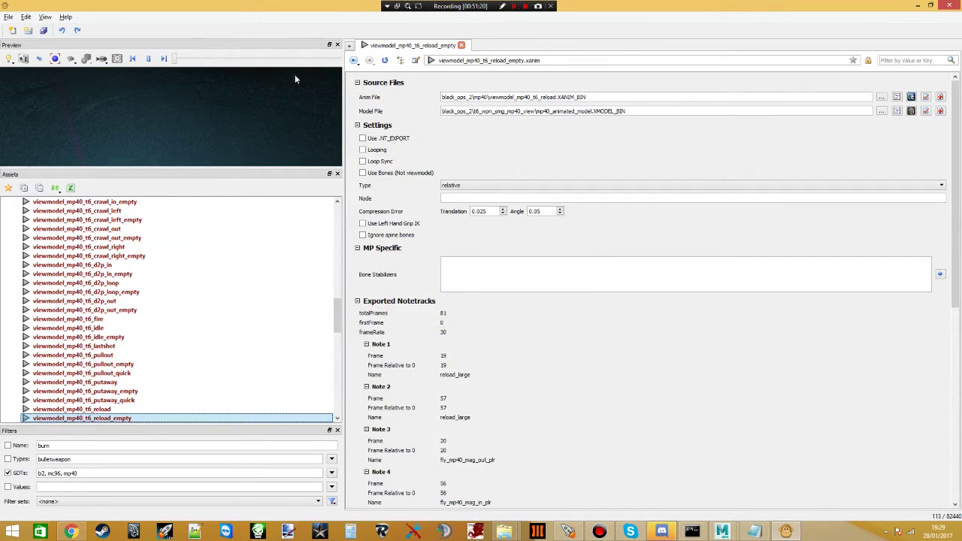
left_click(555, 98)
type("_empty")
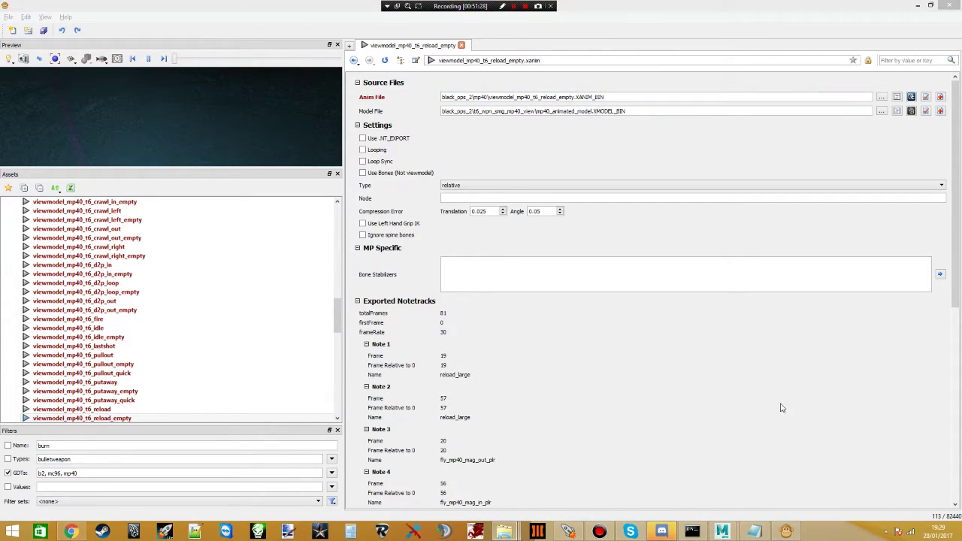
- Duplicate viewmodel_mp40_t6_reload as viewmodel_mp40_t6_sprint_in and set its Anim File to viewmodel_mp40_t6_sprint_in.XANIM_BIN in the same mp40 folder
right_click(108, 408)
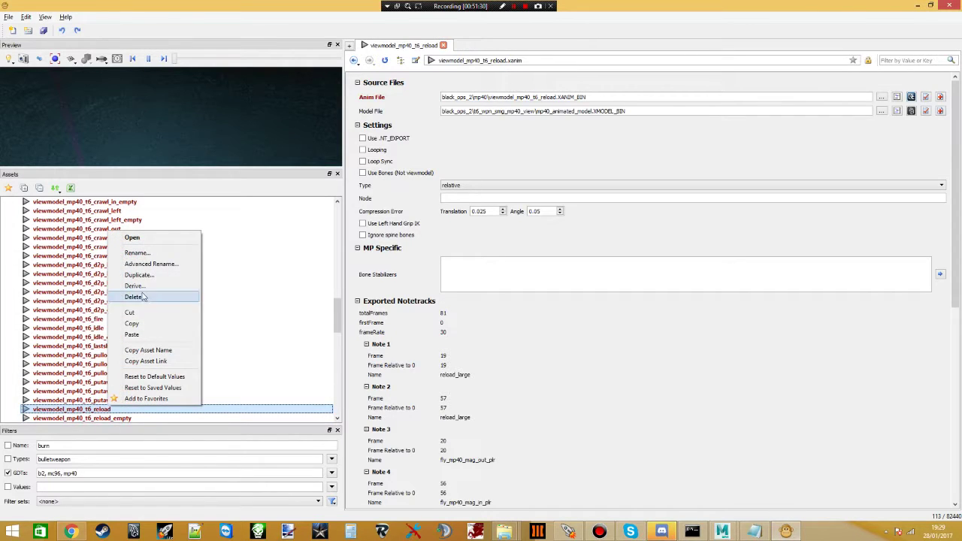
left_click(141, 274)
key("ctrl+a")
type("viewmodel_mp40_t6_sprint_in")
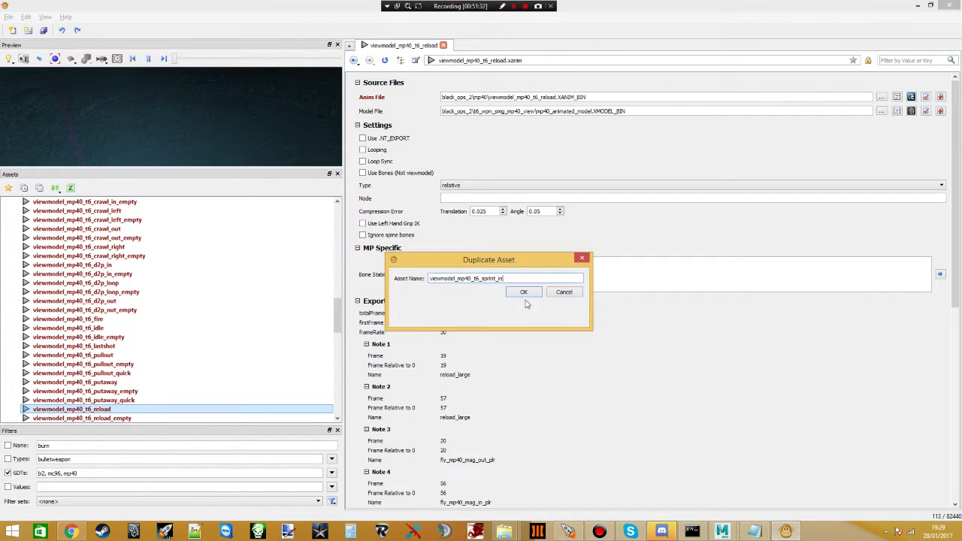
left_click(523, 292)
left_click_drag(556, 98, 492, 100)
type("viewmodel_mp40_t6_sprint_in")
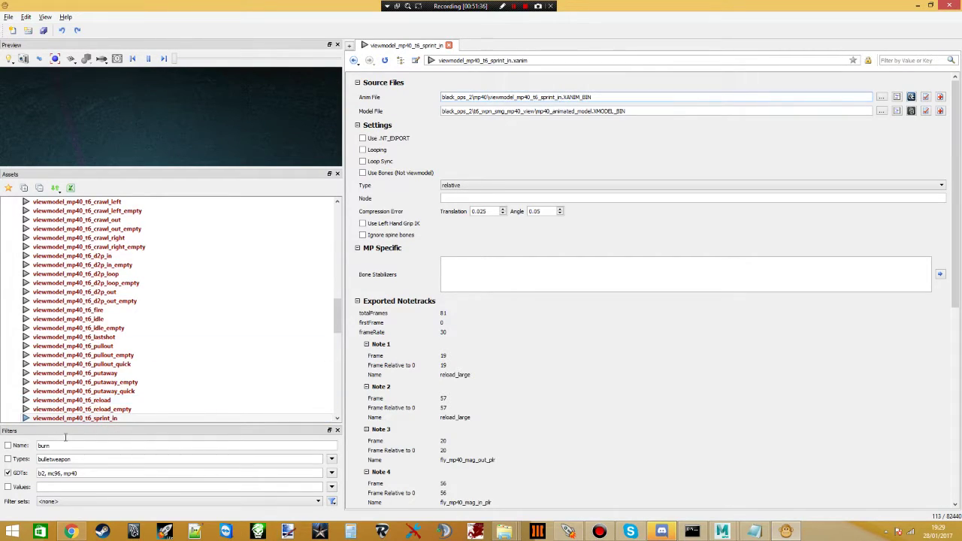
- Duplicate viewmodel_mp40_t6_sprint_in as viewmodel_mp40_t6_sprint_in_empty and set its Anim File to viewmodel_mp40_t6_sprint_in_empty.XANIM_BIN in the same mp40 folder
right_click(90, 417)
left_click(120, 286)
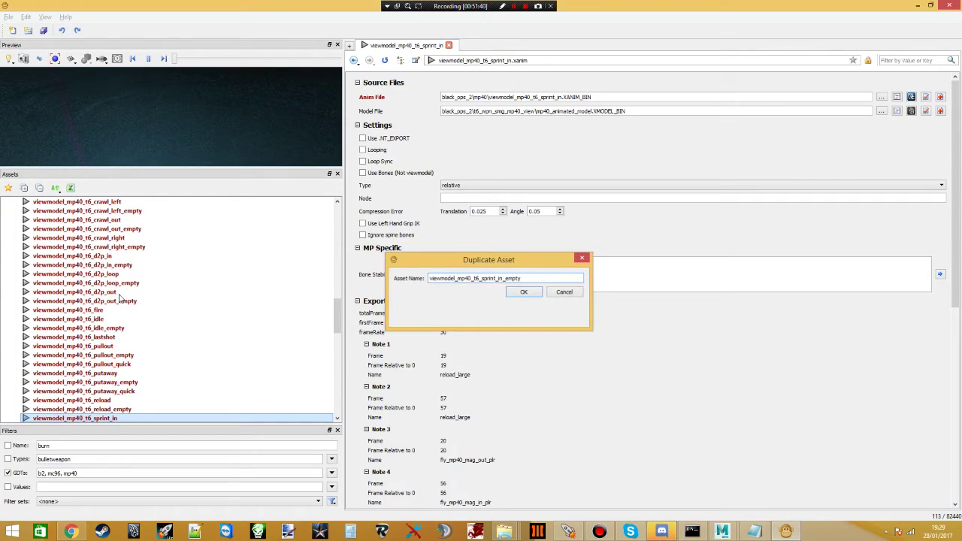
key("Return")
left_click(564, 96)
type("_empty")
- Duplicate viewmodel_mp40_t6_sprint_in as viewmodel_mp40_t6_sprint_loop and set its Anim File to viewmodel_mp40_t6_sprint_loop.XANIM_BIN in the same mp40 folder
left_click(109, 408)
right_click(109, 406)
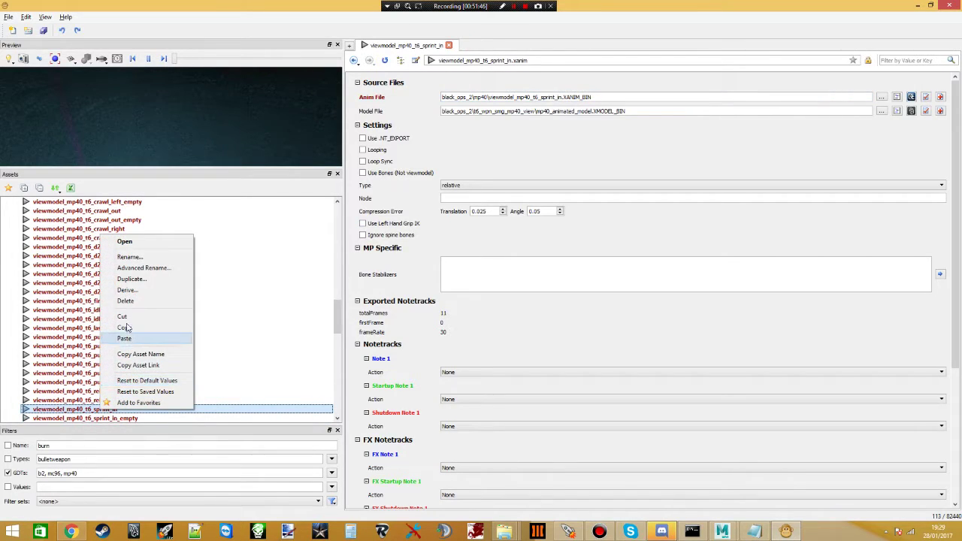
left_click(132, 278)
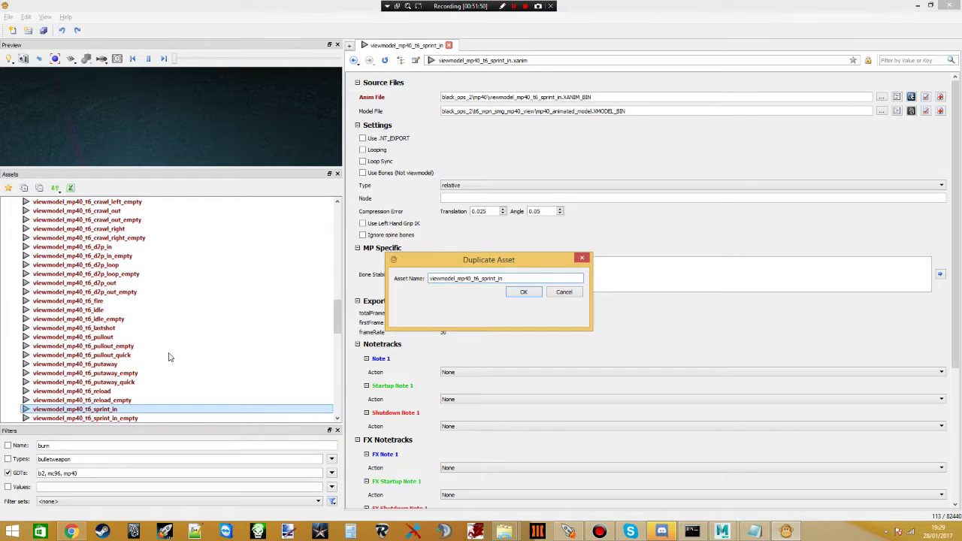
key("Return")
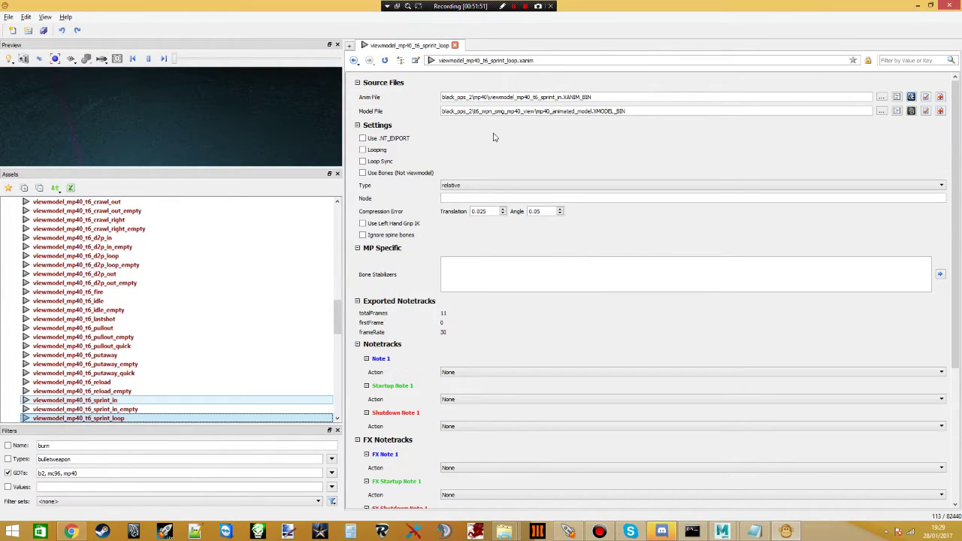
left_click(559, 97)
key("BackSpace")
key("BackSpace")
type("loop")
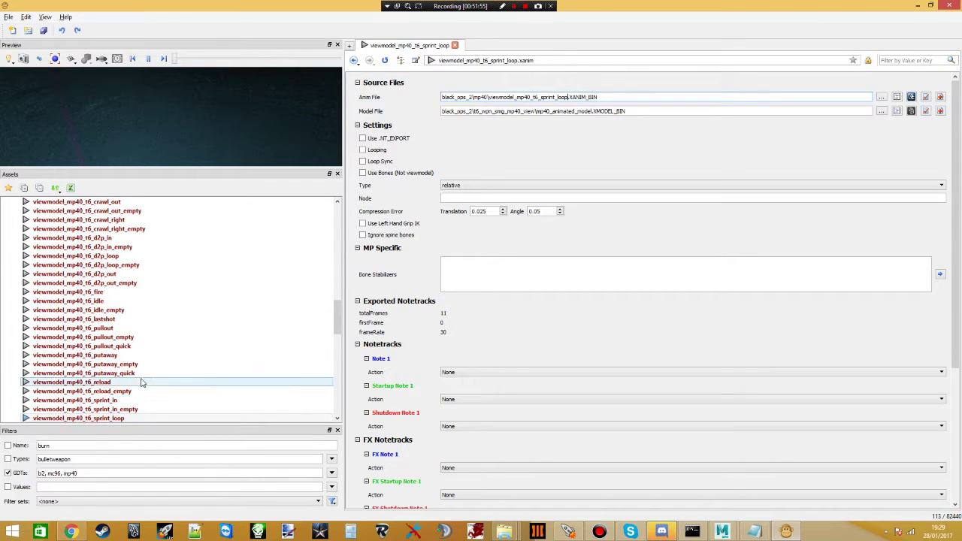
- Duplicate viewmodel_mp40_t6_sprint_loop as viewmodel_mp40_t6_sprint_loop_empty and set its Anim File to viewmodel_mp40_t6_sprint_loop_empty.XANIM_BIN in the same mp40 folder
right_click(113, 419)
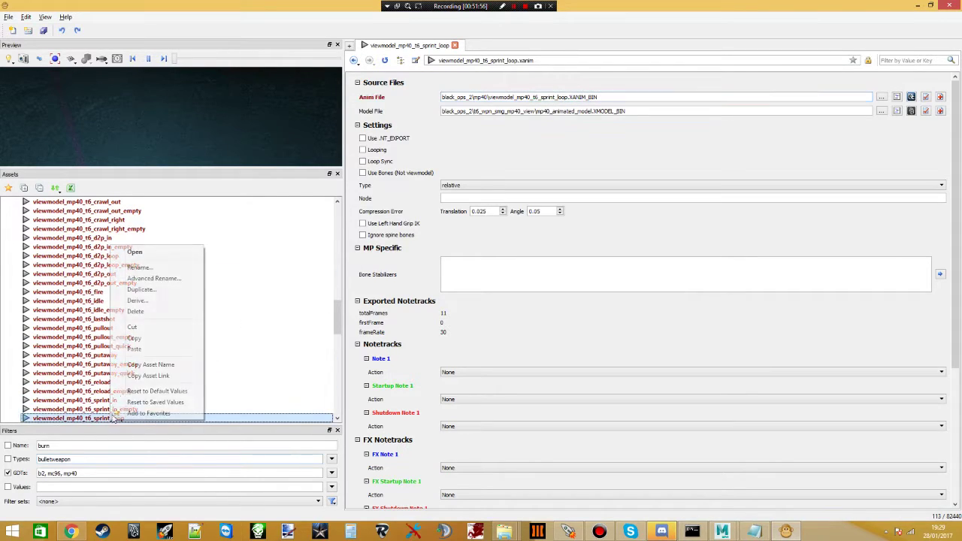
left_click(137, 291)
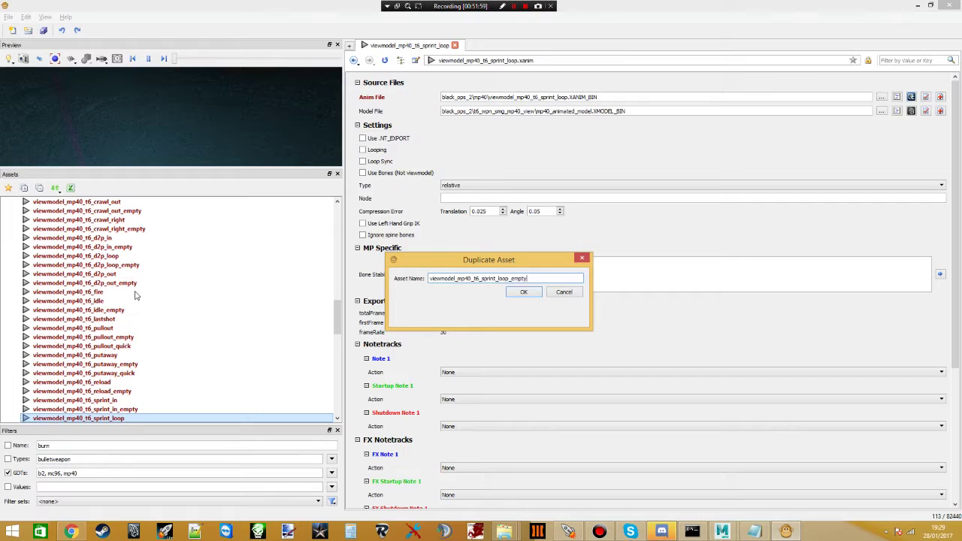
key("Return")
left_click(567, 97)
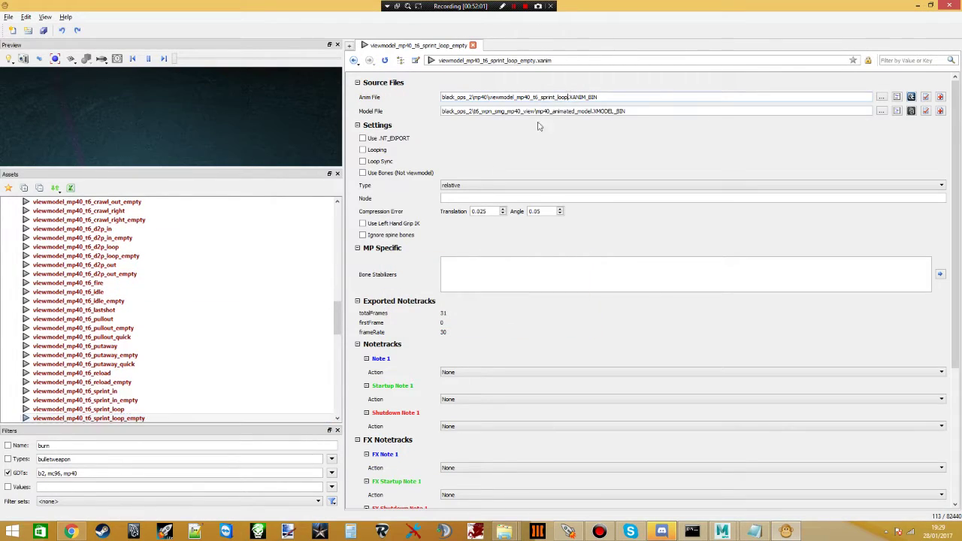
type("_empty")
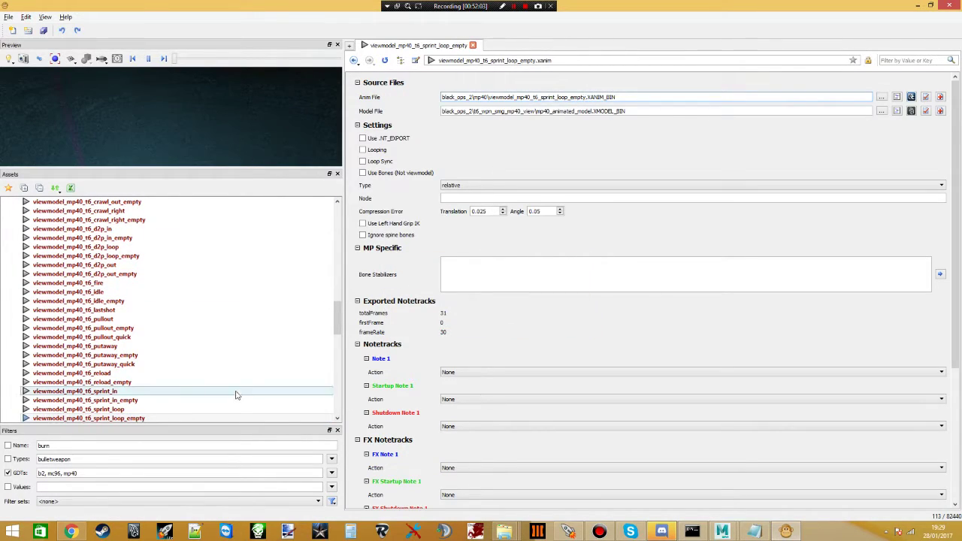
- Duplicate viewmodel_mp40_t6_sprint_in as viewmodel_mp40_t6_sprint_out and set its Anim File to viewmodel_mp40_t6_sprint_out.XANIM_BIN in the same mp40 folder
left_click(226, 391)
right_click(109, 391)
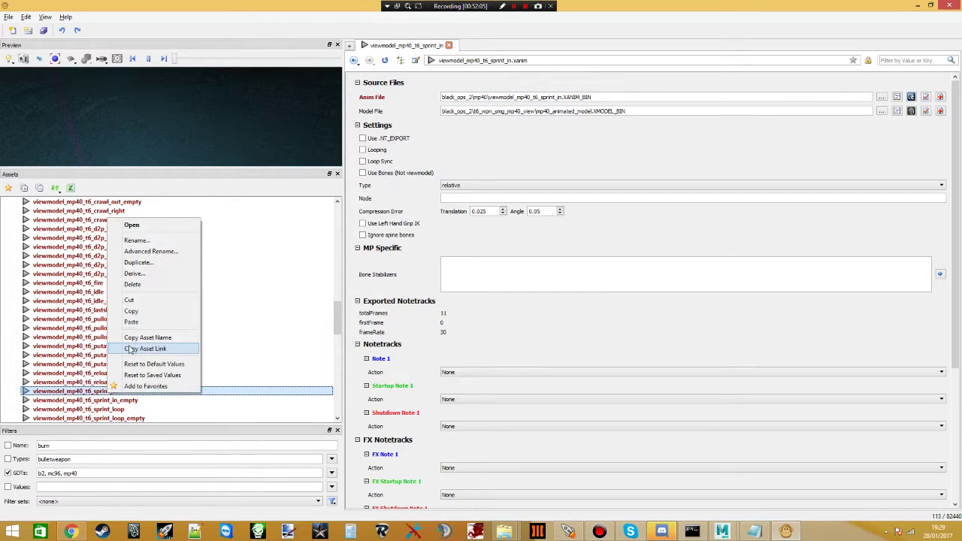
left_click(138, 262)
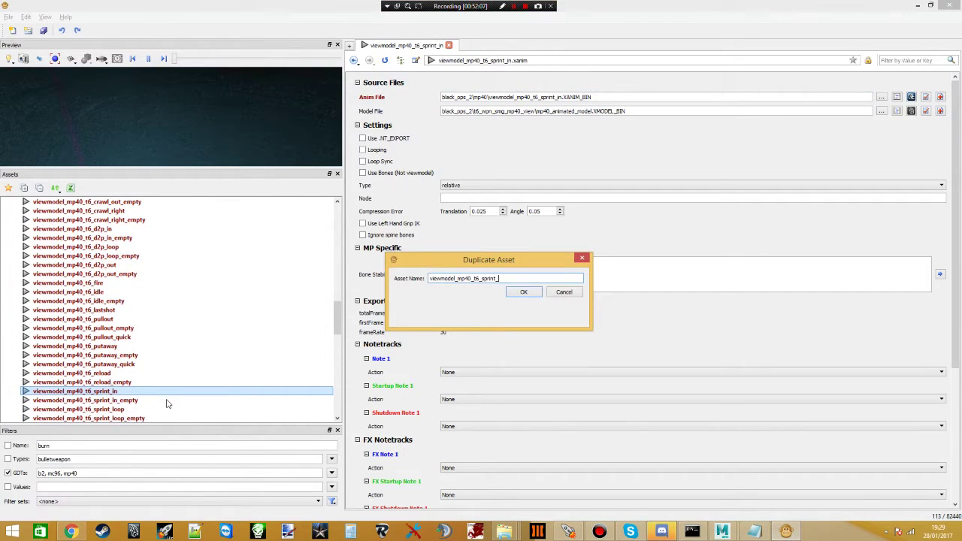
key("Return")
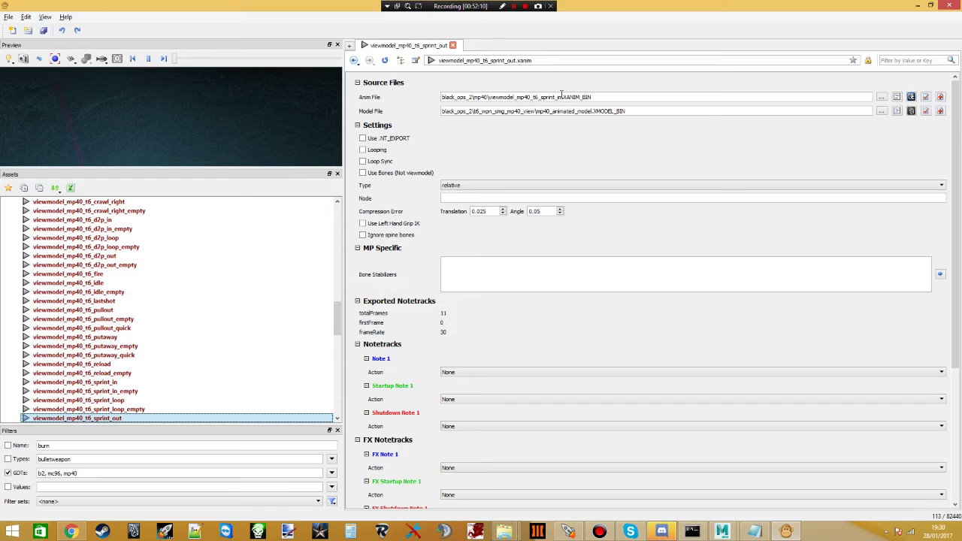
left_click(563, 96)
key("BackSpace")
key("BackSpace")
type("out")
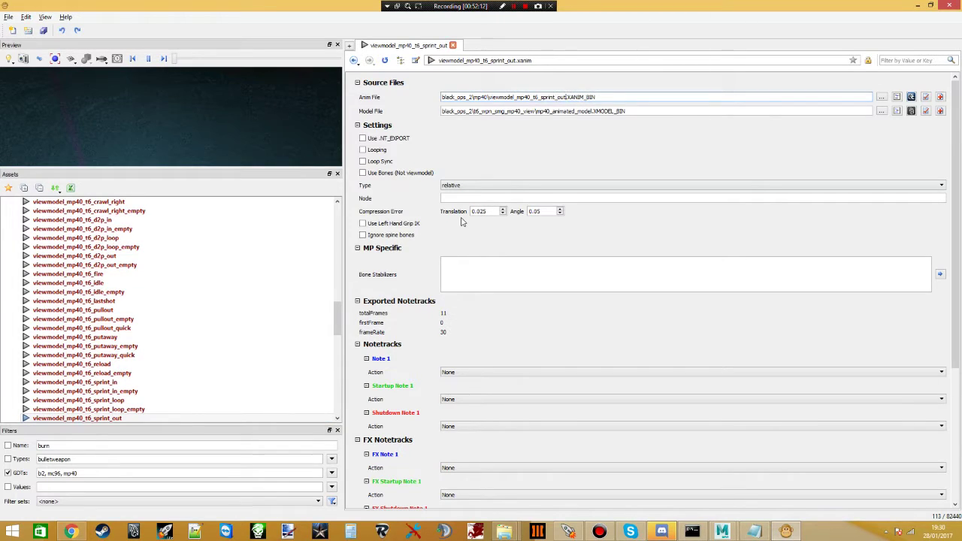
- Duplicate viewmodel_mp40_t6_sprint_out as viewmodel_mp40_t6_sprint_out_empty, set its Anim File to viewmodel_mp40_t6_sprint_out_empty.XANIM_BIN, and save the assets
right_click(133, 417)
left_click(151, 283)
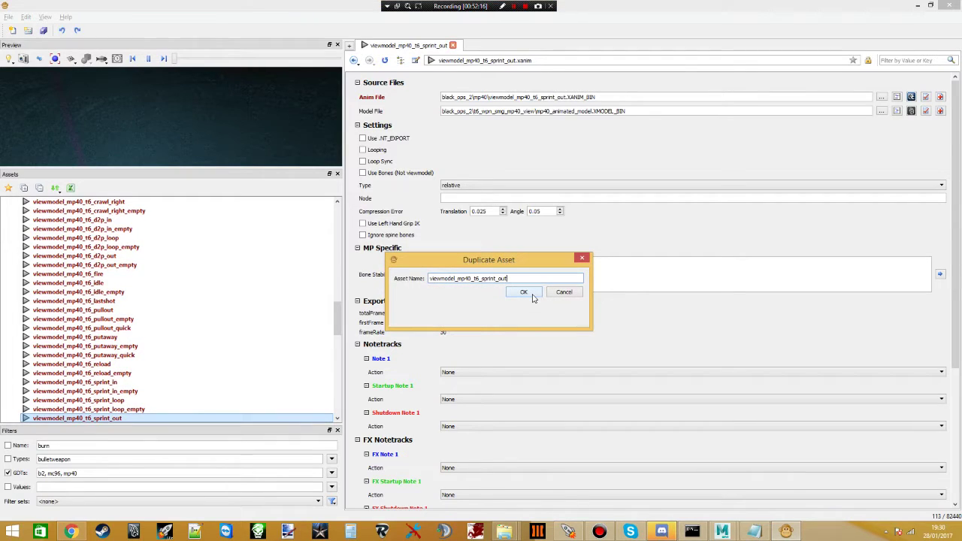
type("_empty")
left_click(532, 295)
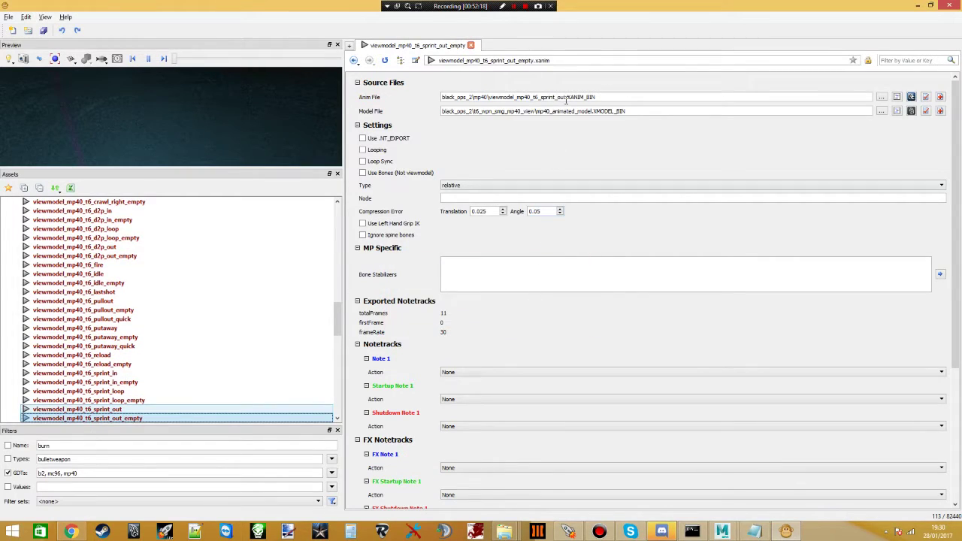
type("_empty")
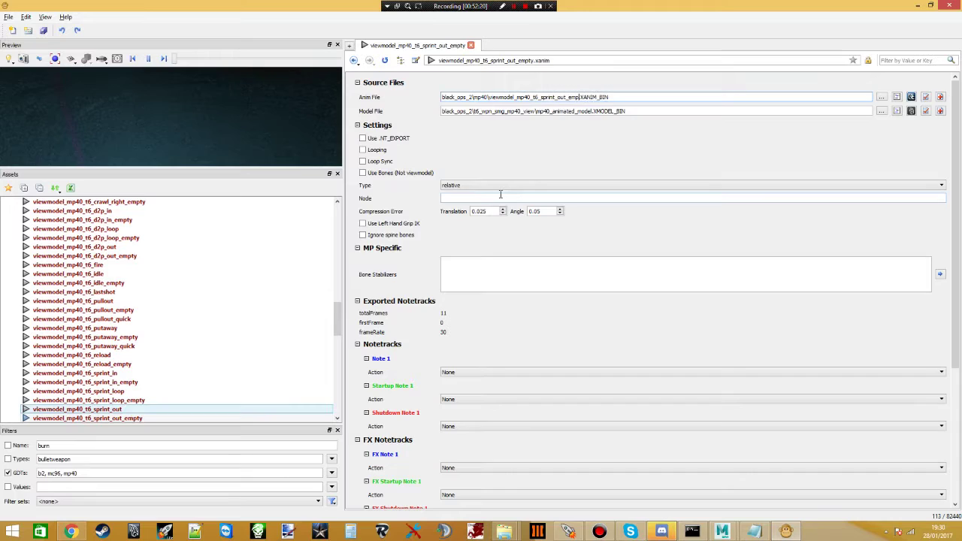
left_click(364, 289)
key("ctrl+s")
- Enable Looping on the MP40 crawl_back, crawl_back_empty, crawl_forward and crawl_forward_empty xanims
left_click_drag(336, 314, 325, 285)
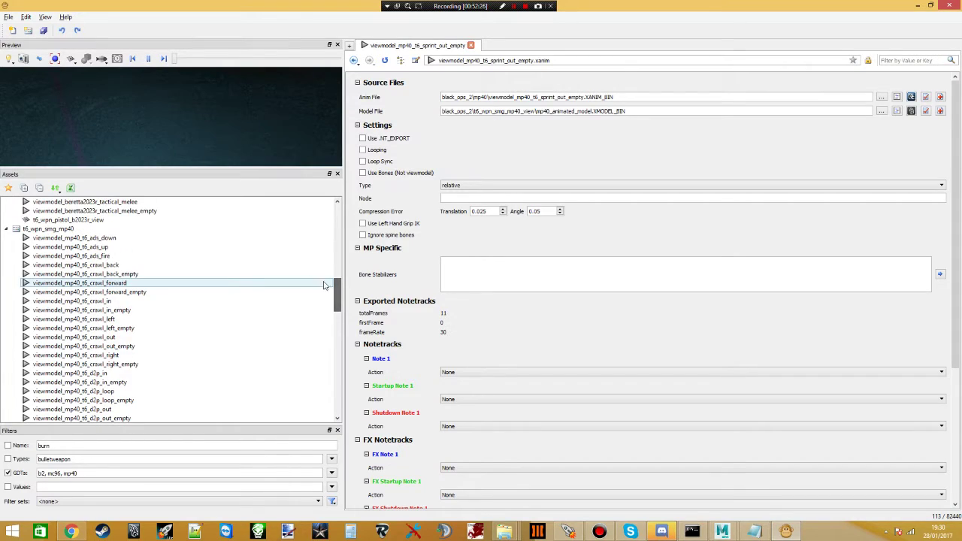
left_click(106, 267)
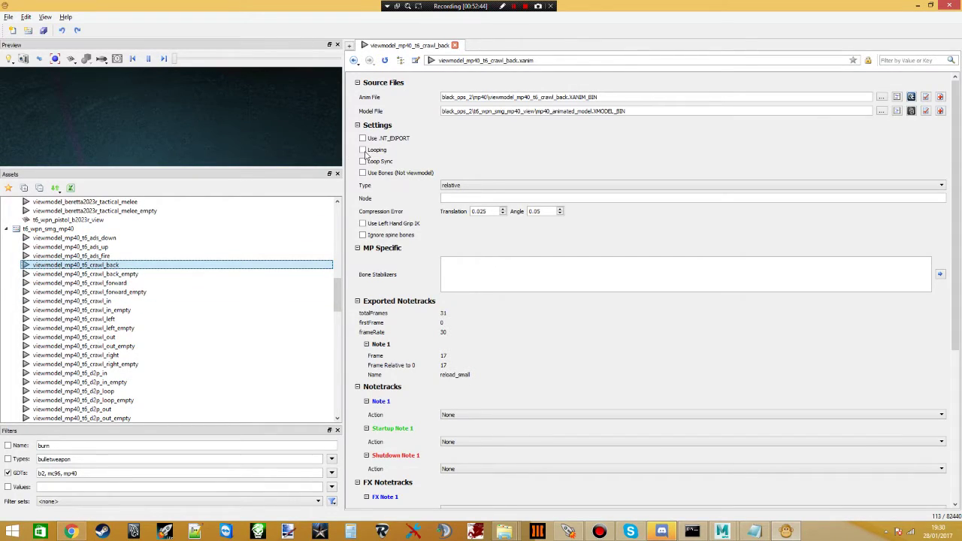
left_click(363, 150)
left_click(125, 273)
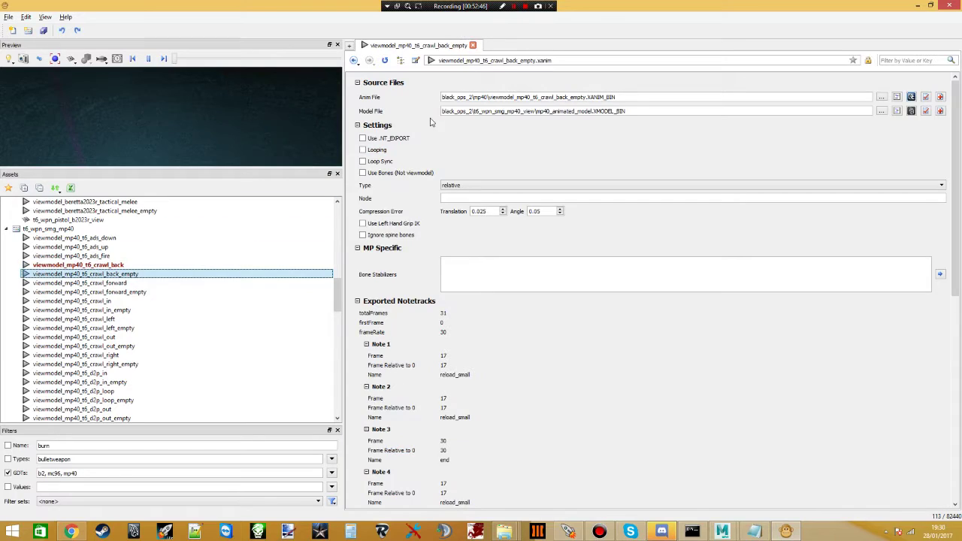
left_click(366, 152)
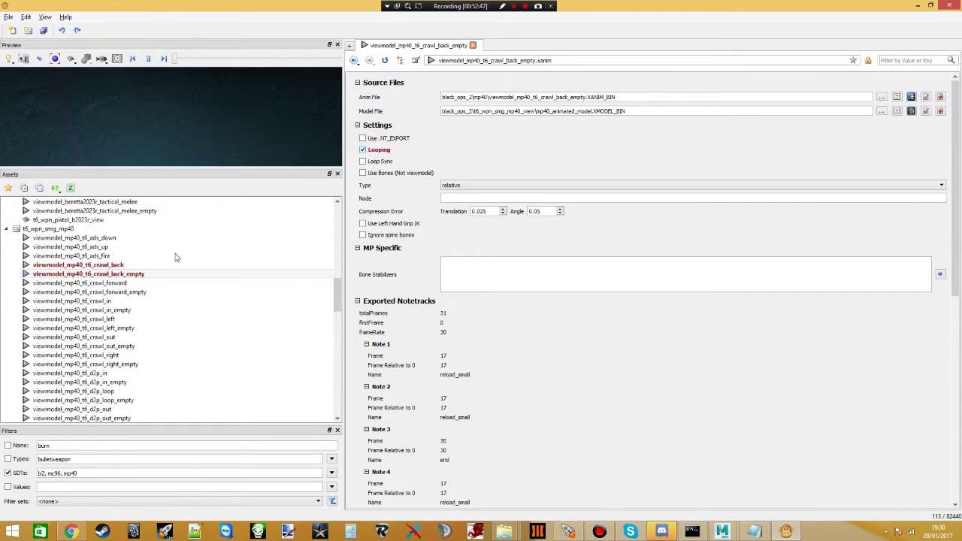
left_click(86, 283)
left_click(363, 150)
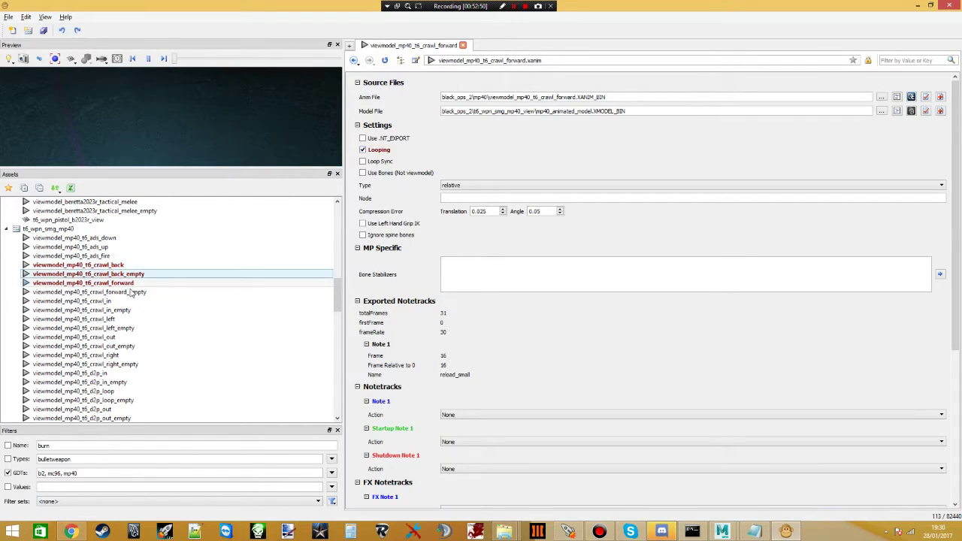
left_click(133, 292)
left_click(363, 150)
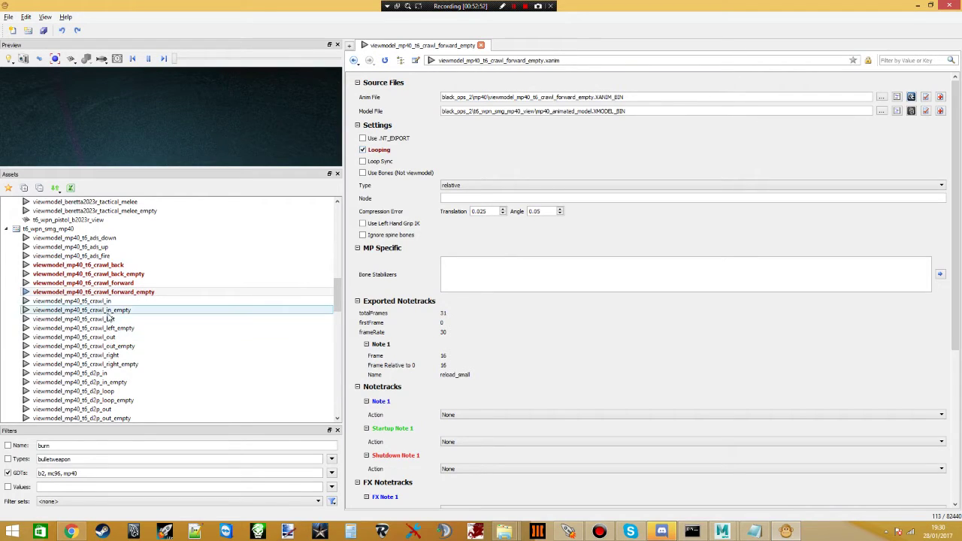
- Enable Looping on the MP40 crawl_left, crawl_left_empty, crawl_right and crawl_right_empty xanims
left_click(74, 319)
left_click(363, 151)
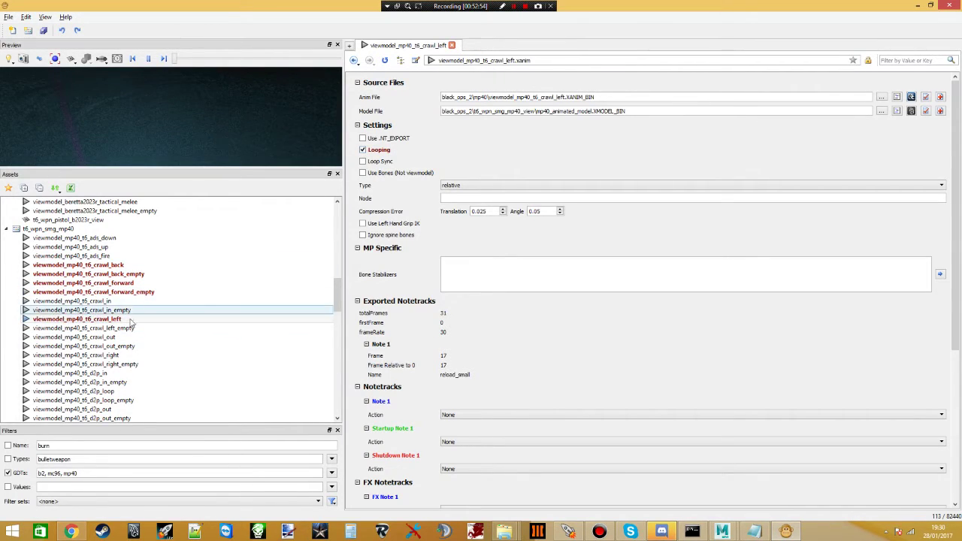
left_click(86, 328)
left_click(363, 150)
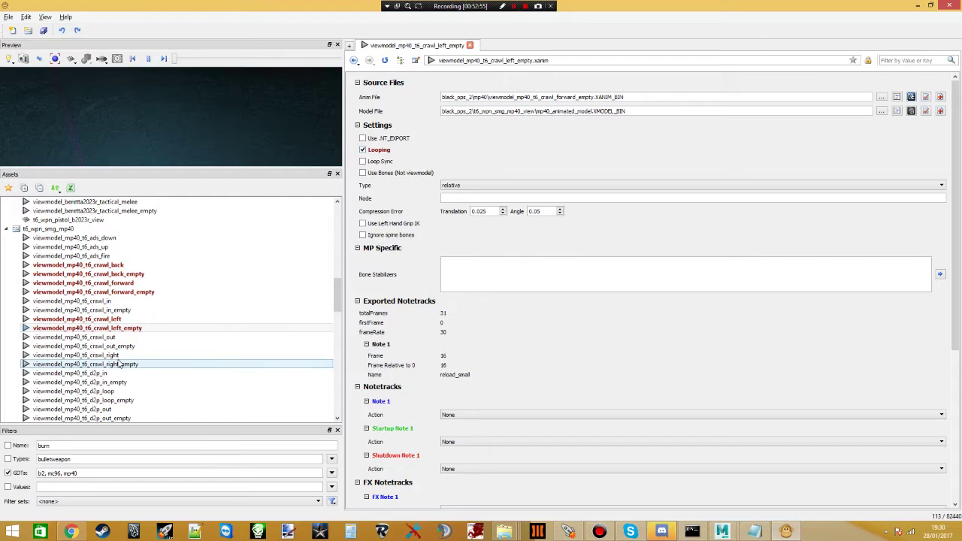
left_click(117, 356)
left_click(218, 364)
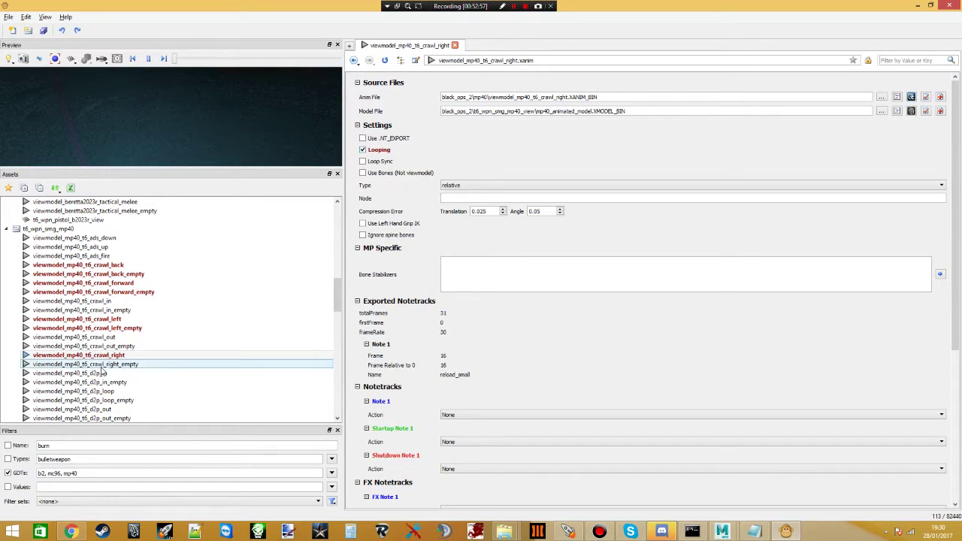
left_click(363, 151)
- Enable Looping on viewmodel_mp40_t6_d2p_loop and viewmodel_mp40_t6_d2p_loop_empty
scroll(133, 348, "down", 2)
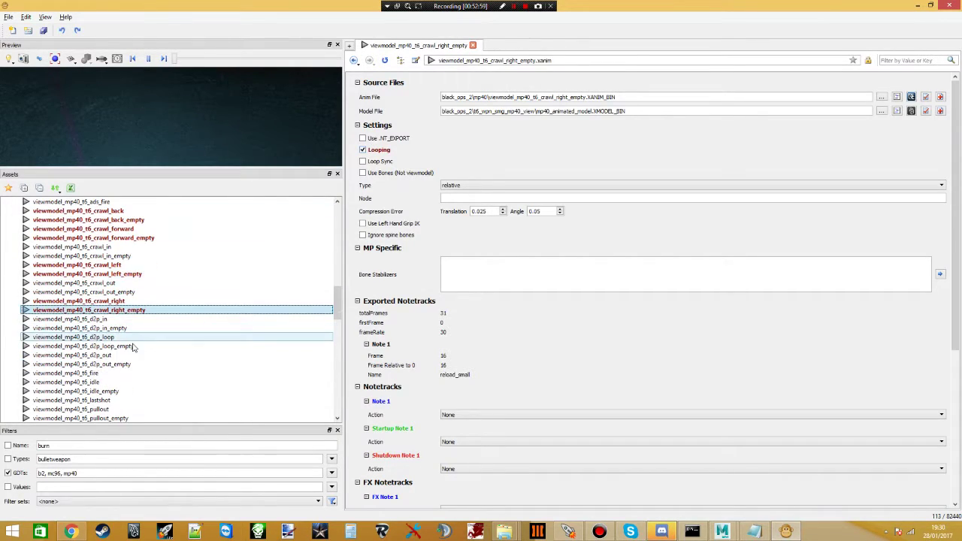
left_click(110, 339)
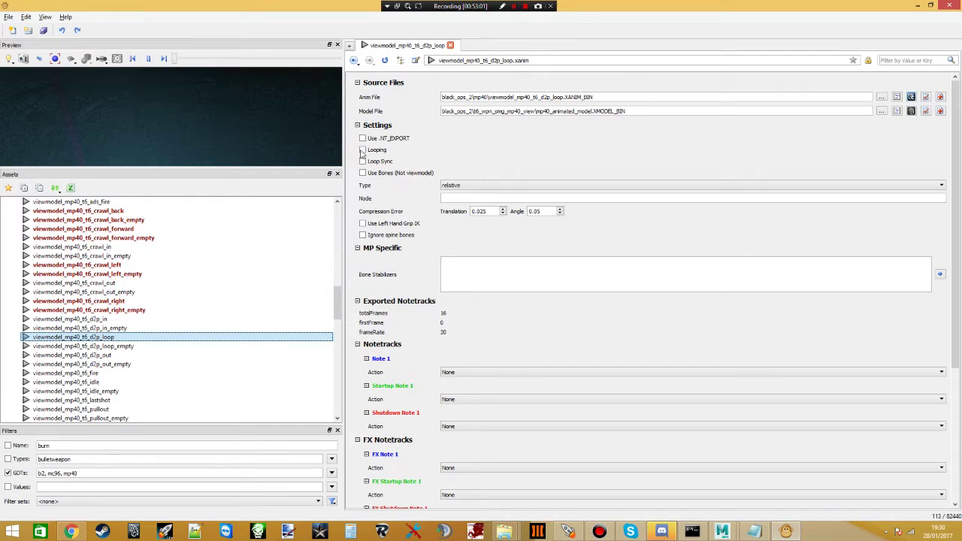
left_click(362, 151)
left_click(132, 345)
left_click(384, 146)
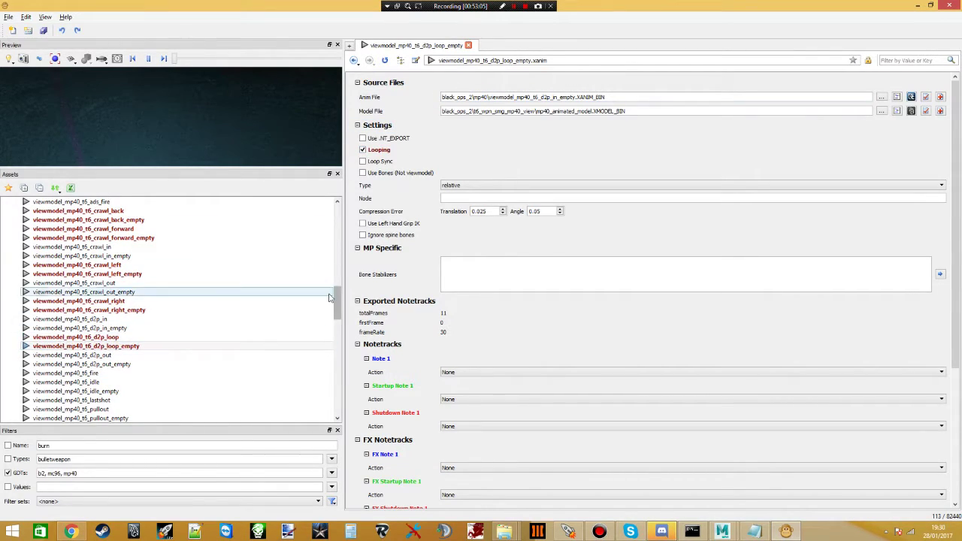
- Enable Looping on viewmodel_mp40_t6_idle and viewmodel_mp40_t6_idle_empty
left_click_drag(338, 312, 338, 318)
left_click(128, 346)
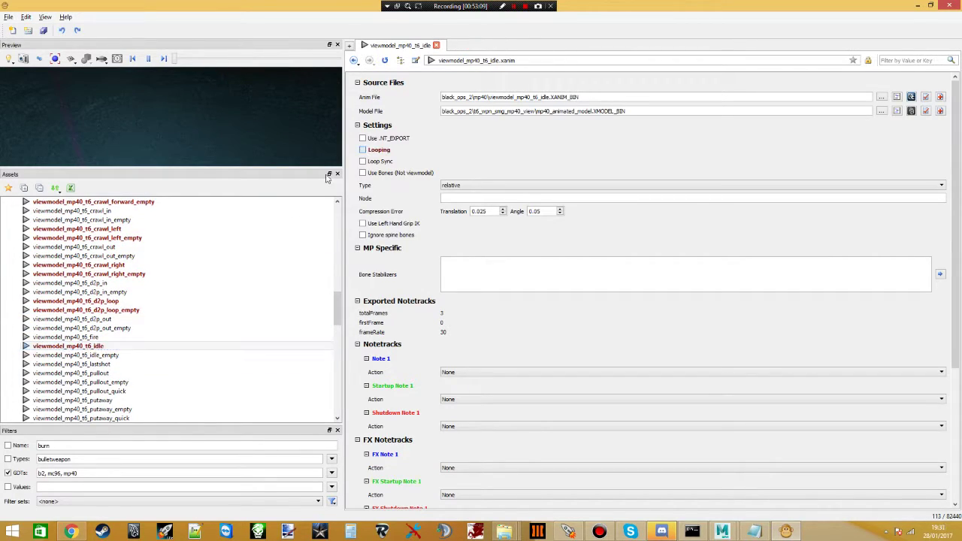
left_click(102, 356)
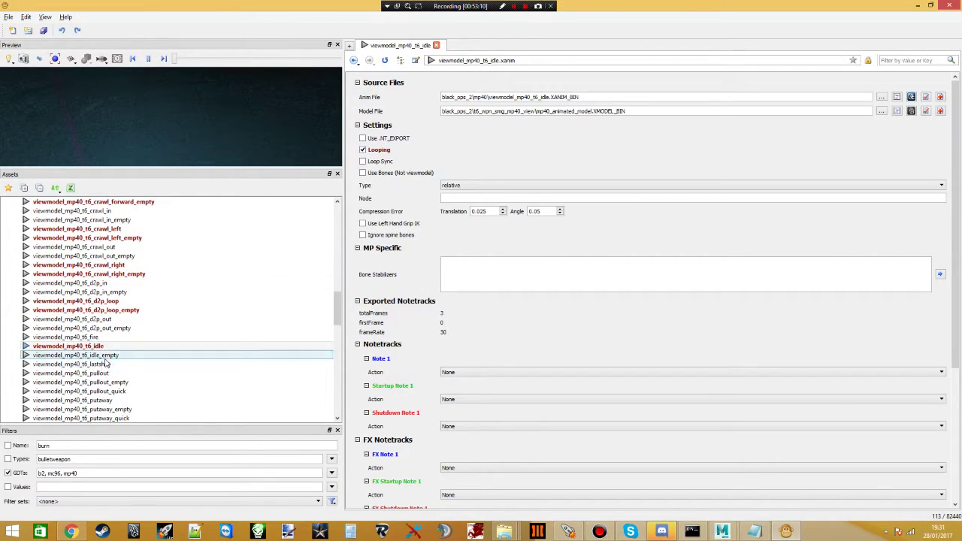
left_click(362, 149)
- Enable Looping and Loop Sync on viewmodel_mp40_t6_sprint_loop, enable Looping on viewmodel_mp40_t6_sprint_loop_empty, and save the changed assets
scroll(135, 368, "down", 2)
scroll(122, 330, "down", 2)
left_click(121, 355)
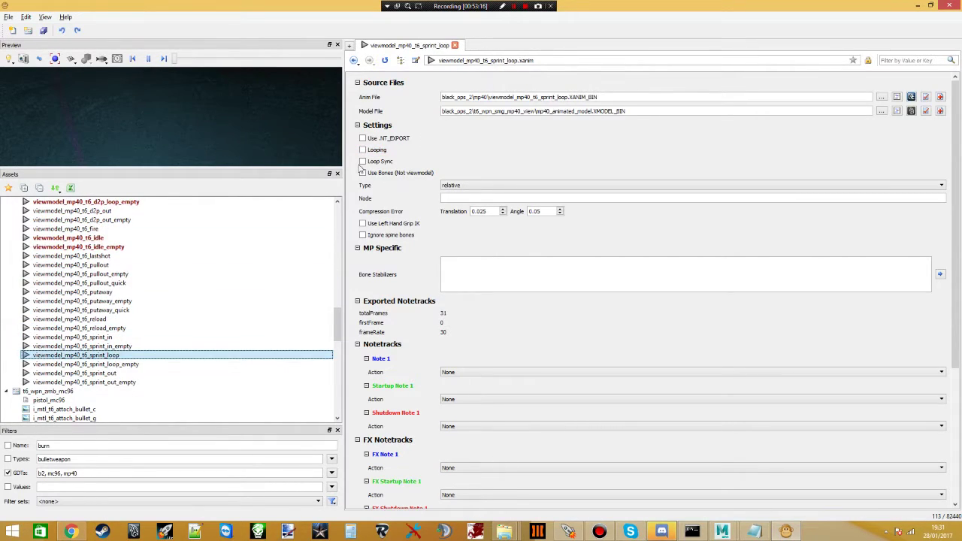
left_click(362, 149)
left_click(362, 161)
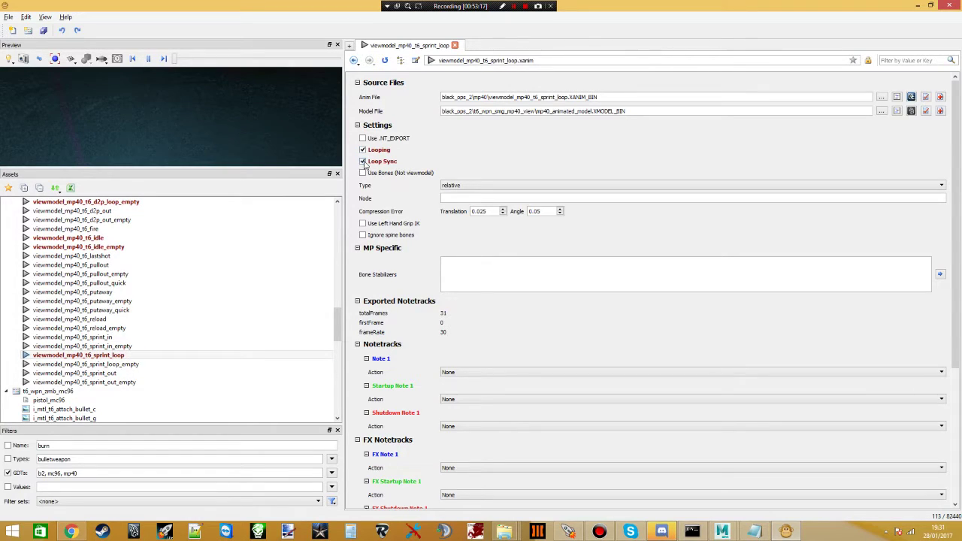
left_click(120, 363)
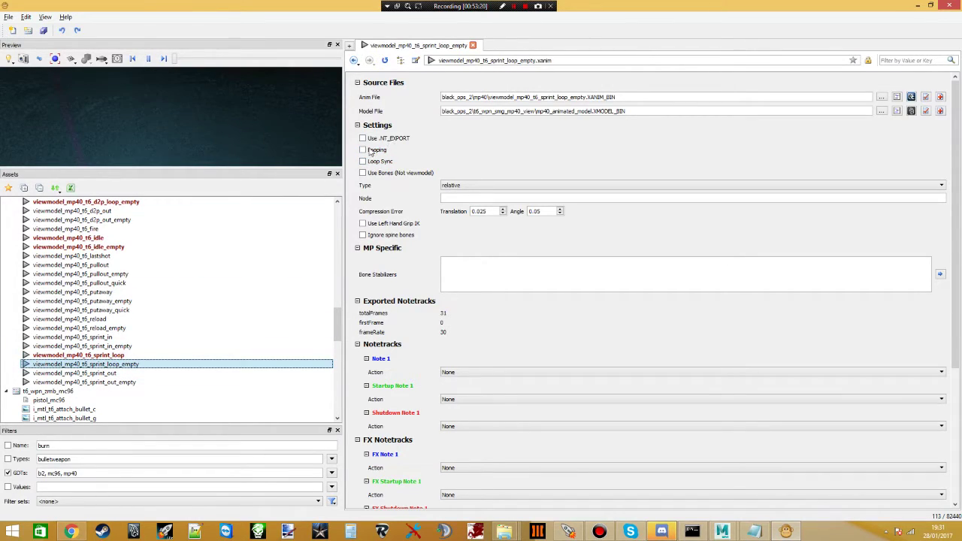
left_click(368, 150)
left_click_drag(337, 336, 331, 310)
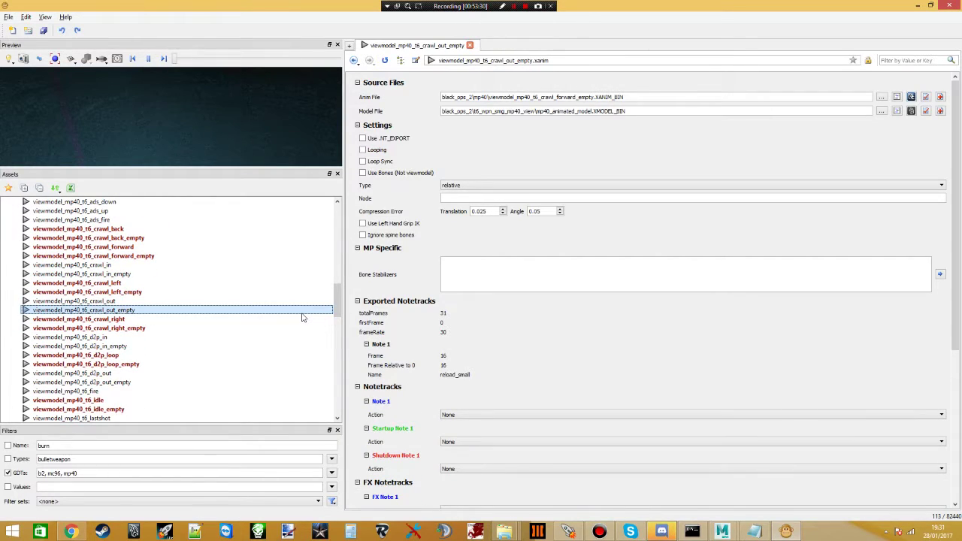
left_click(243, 300)
scroll(239, 302, "down", 7)
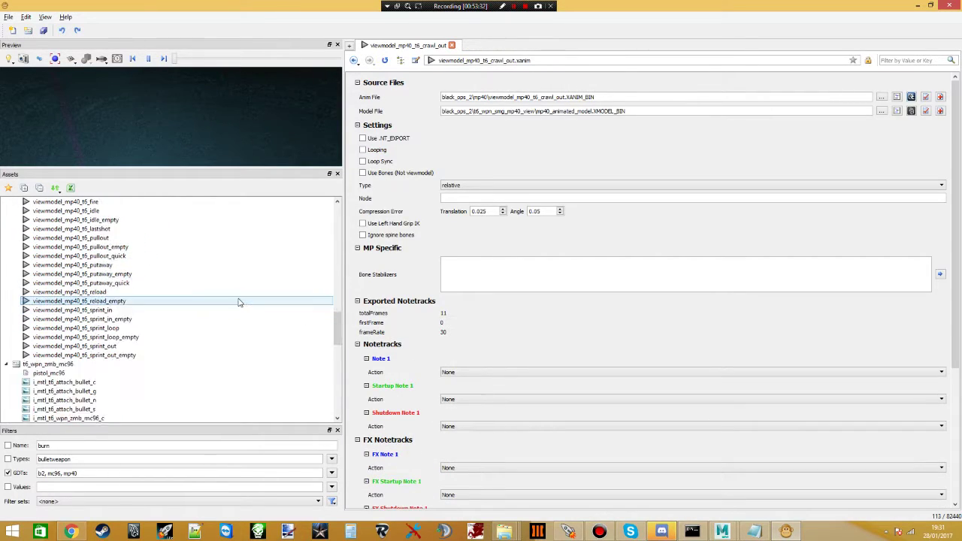
- Look through the xanim entries in the t6_wpn_smg_mp40 GDT and the neighbouring t6_wpn_zmb_mc96 assets
scroll(321, 311, "up", 1)
scroll(322, 310, "down", 3)
scroll(319, 310, "up", 2)
scroll(304, 321, "down", 1)
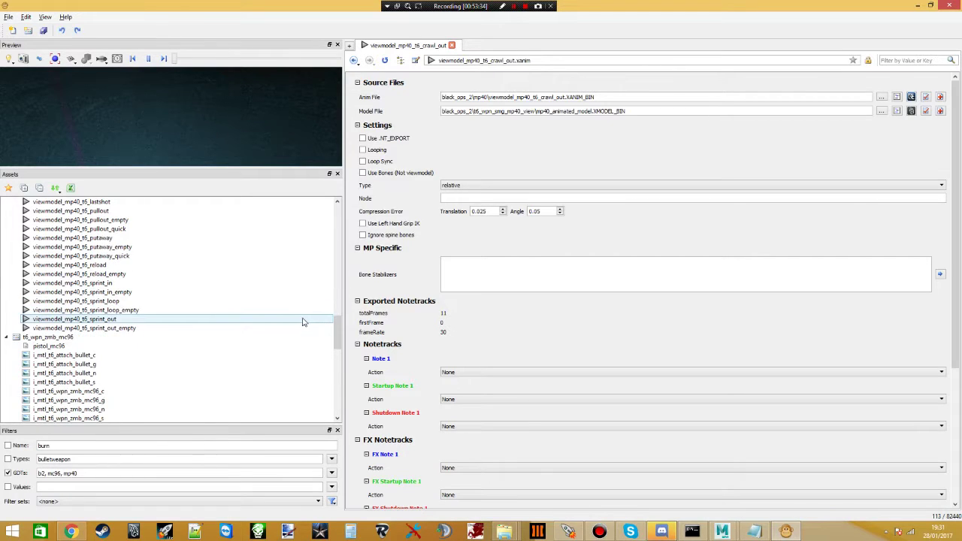
scroll(293, 323, "down", 5)
scroll(252, 321, "up", 7)
scroll(221, 322, "up", 9)
scroll(218, 338, "down", 3)
scroll(199, 338, "down", 11)
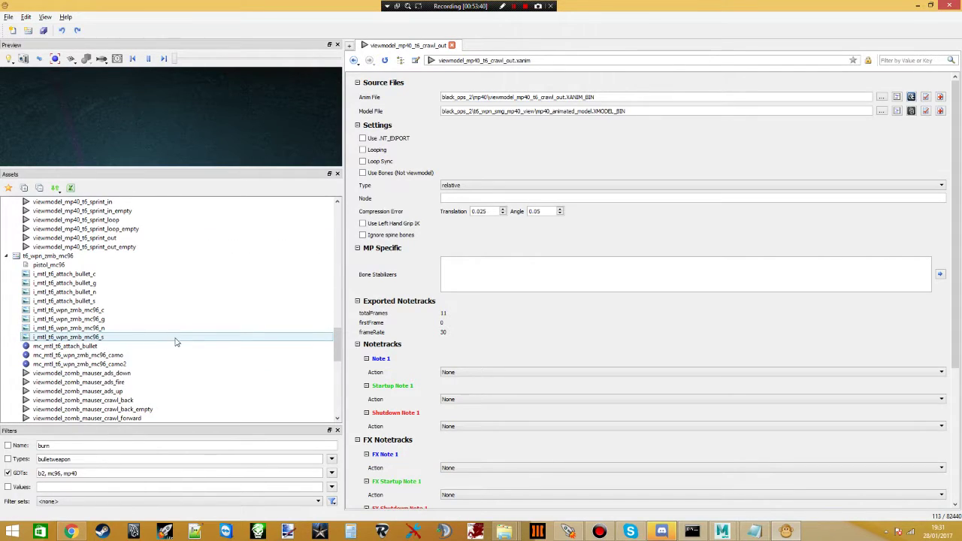
scroll(131, 293, "up", 13)
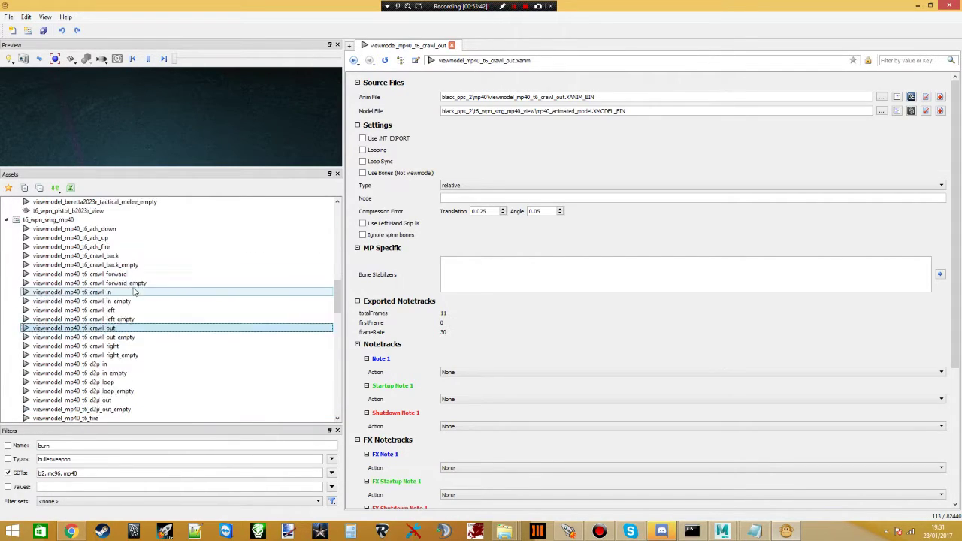
scroll(131, 293, "down", 1)
- Switch to Maya, start a new scene and import the t6_wpn_smg_mp40_view_LOD0 model with its joints
left_click(924, 6)
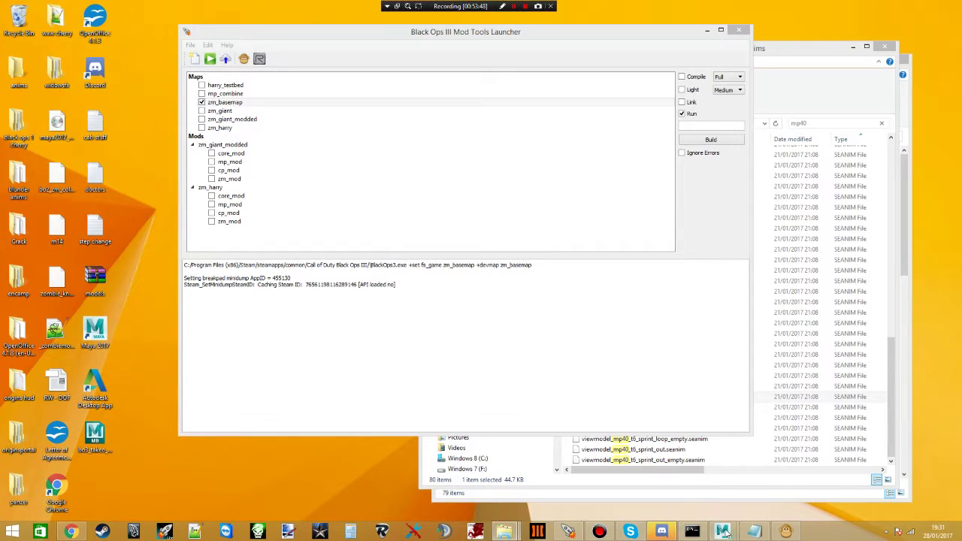
mouse_move(723, 532)
left_click(688, 480)
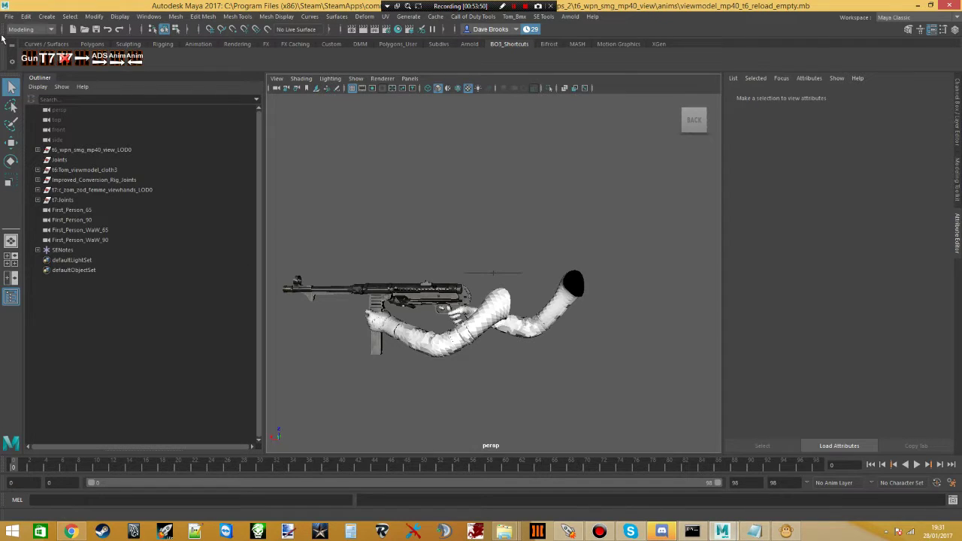
left_click(5, 16)
left_click(30, 28)
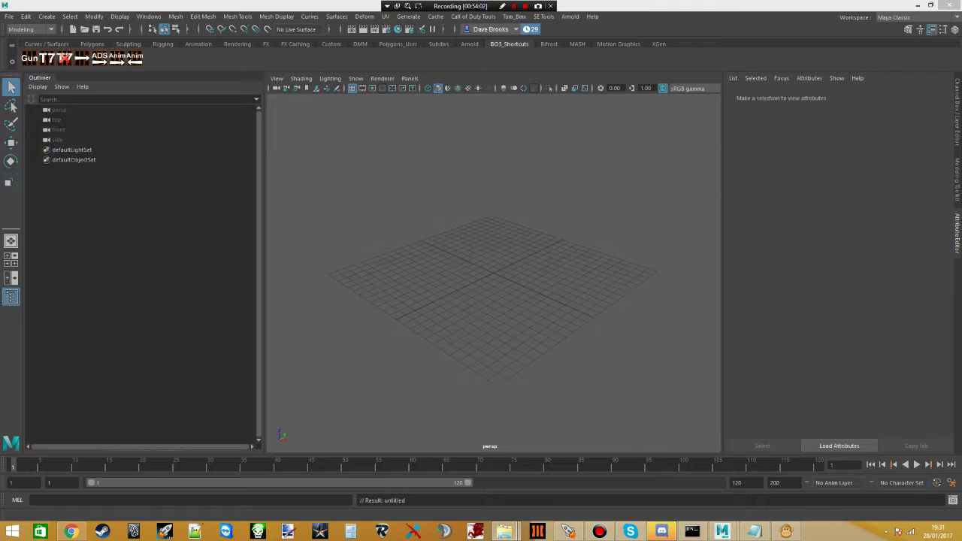
left_click_drag(720, 248, 555, 263)
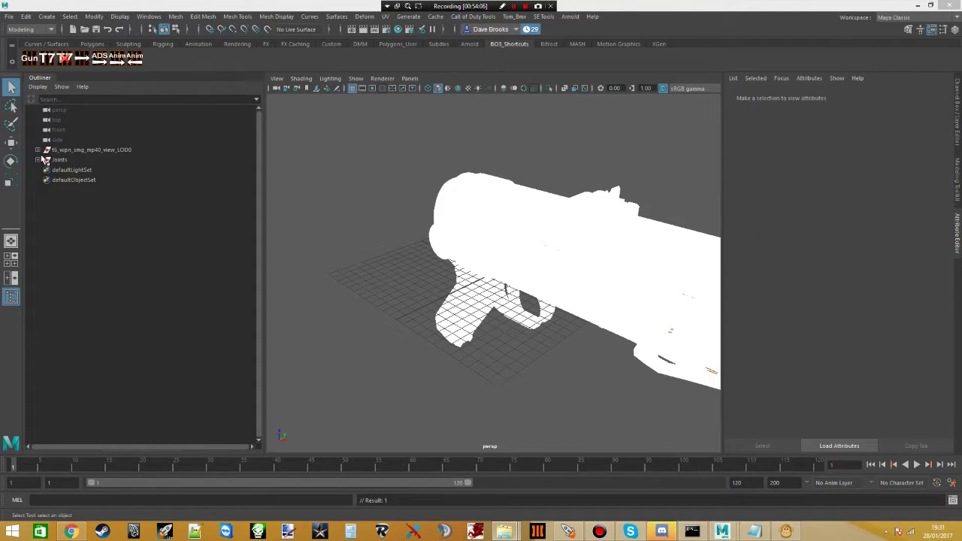
- Rename the j_gun joint under the Joints group to tag_weapon
left_click(38, 159)
double_click(62, 170)
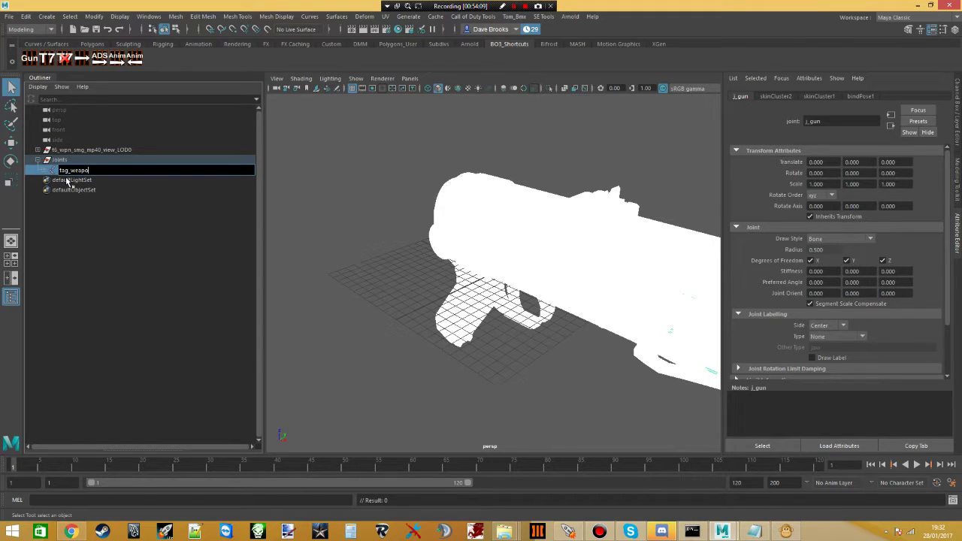
key("Return")
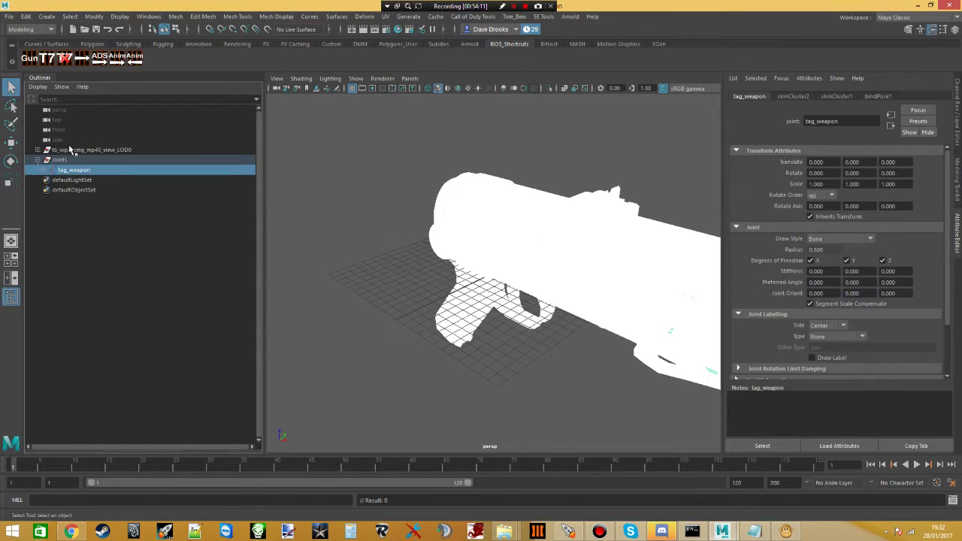
left_click(71, 149)
left_click(62, 160)
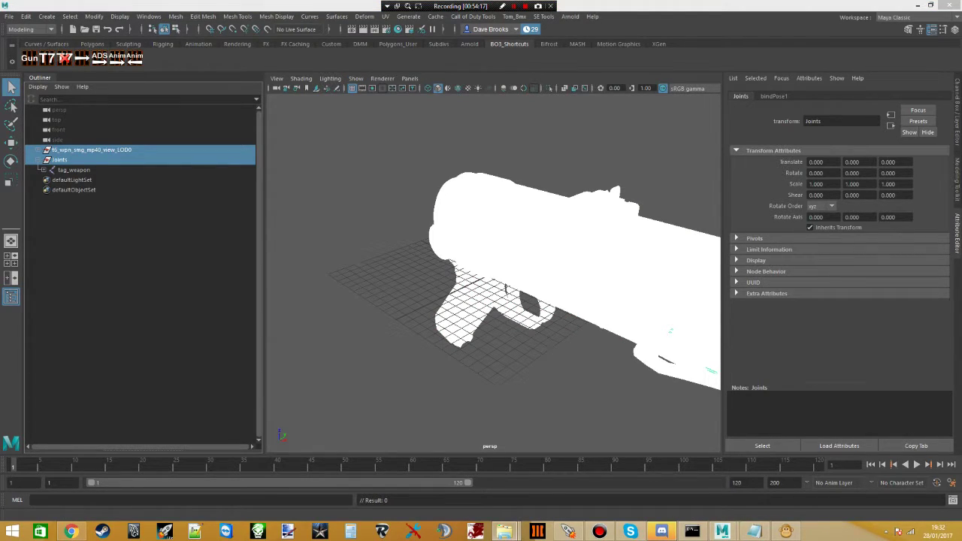
left_click(69, 15)
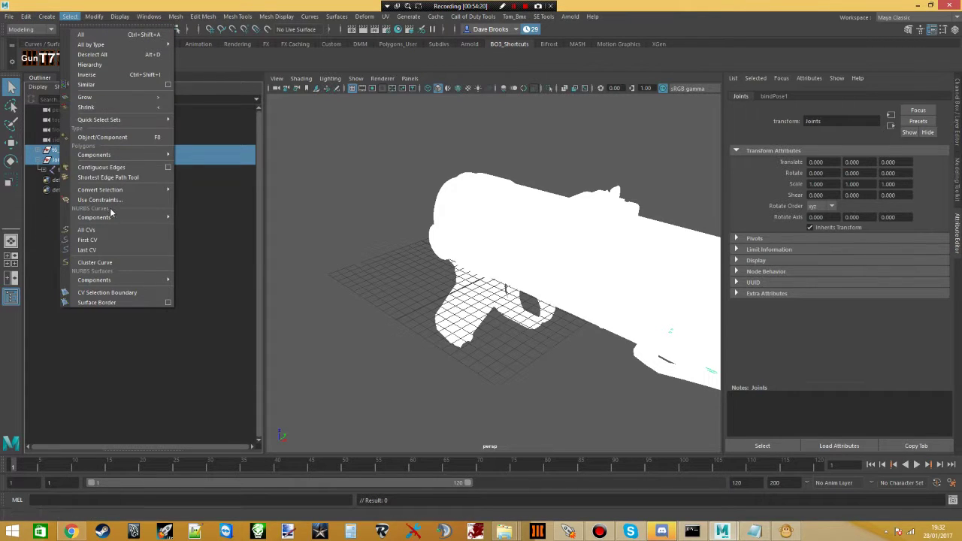
left_click(90, 64)
left_click(472, 16)
left_click(488, 34)
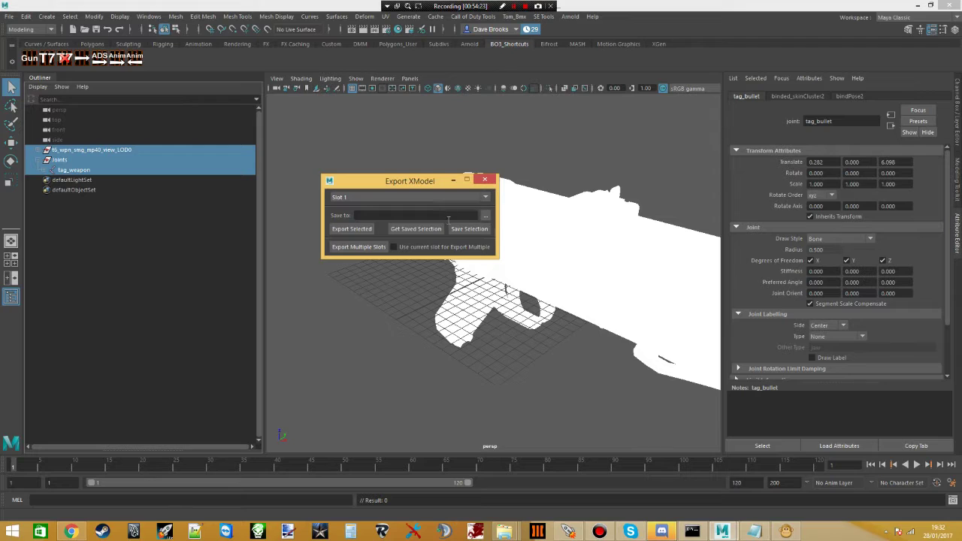
left_click(385, 284)
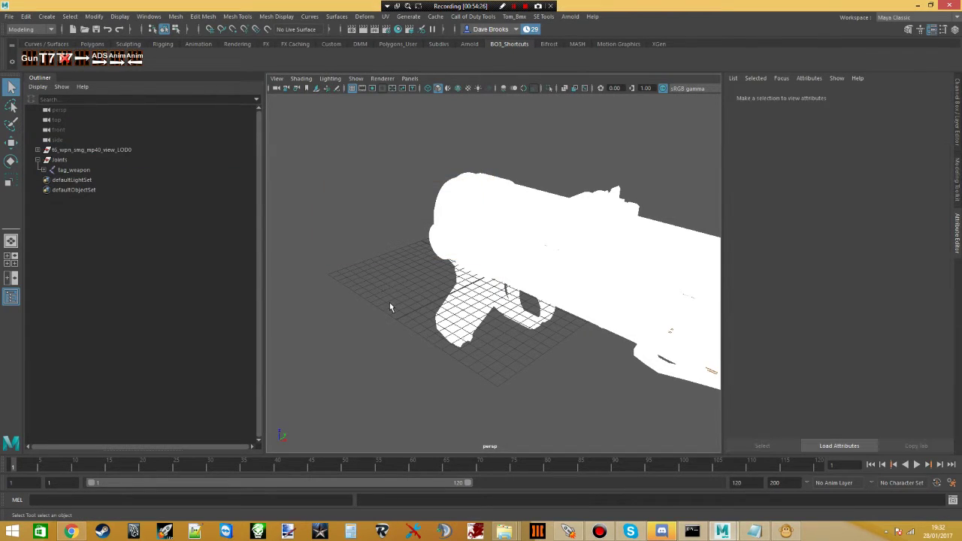
- Start a new scene and import the t6_wpn_smg_mp40_view_LOD0 model with its joints again
key("ctrl+n")
left_click(480, 269)
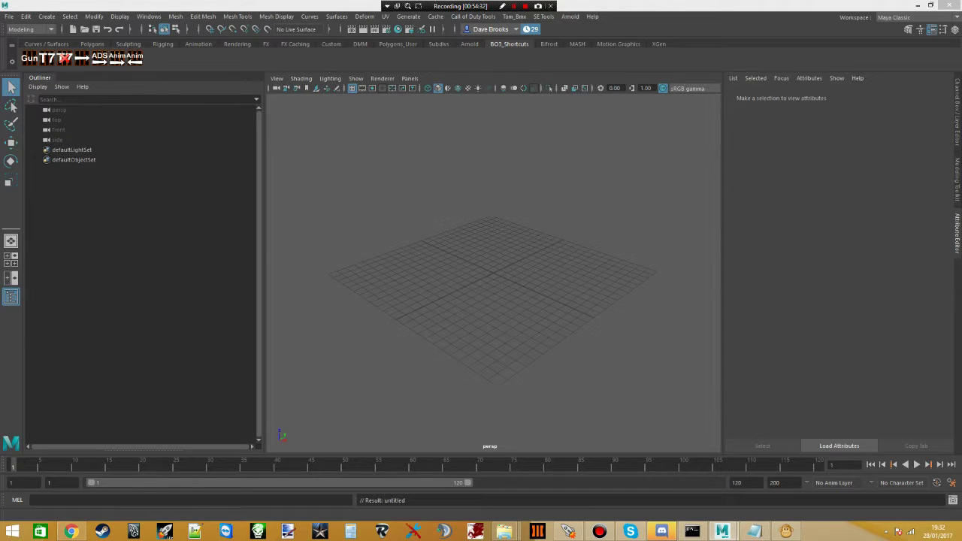
left_click_drag(961, 232, 558, 232)
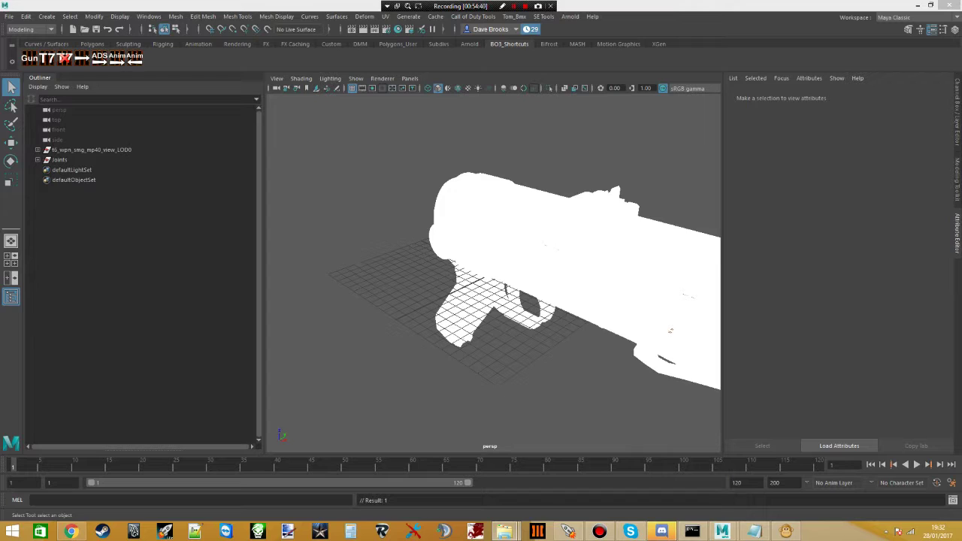
left_click_drag(56, 149, 58, 161)
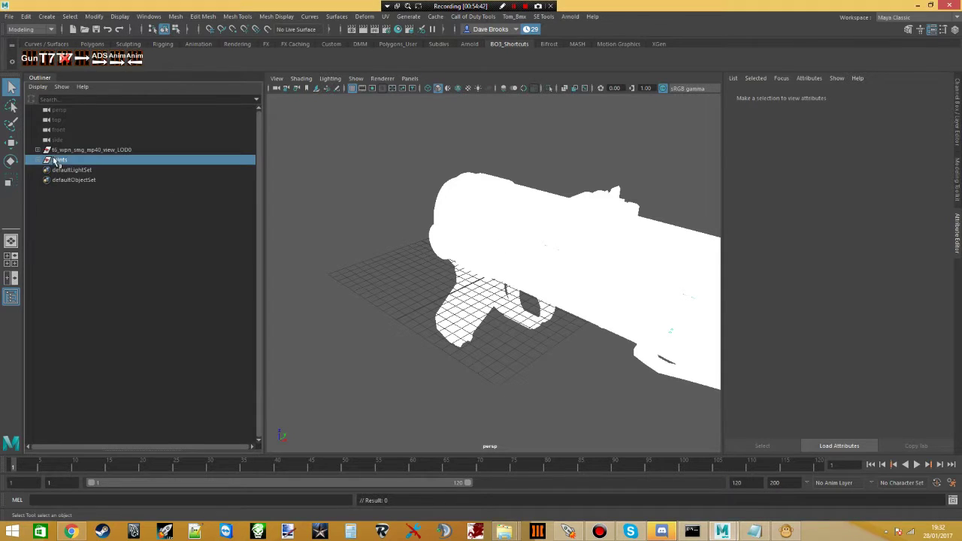
left_click(25, 16)
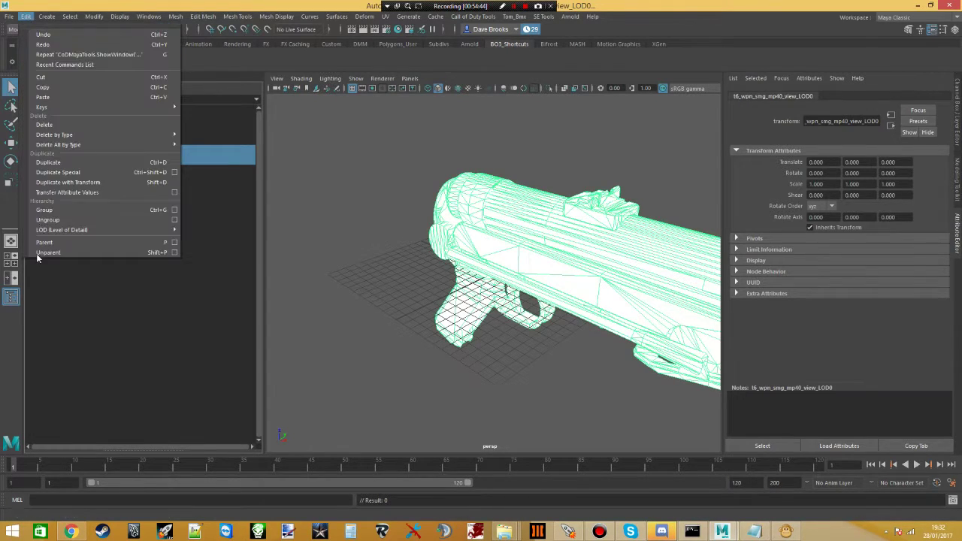
mouse_move(70, 17)
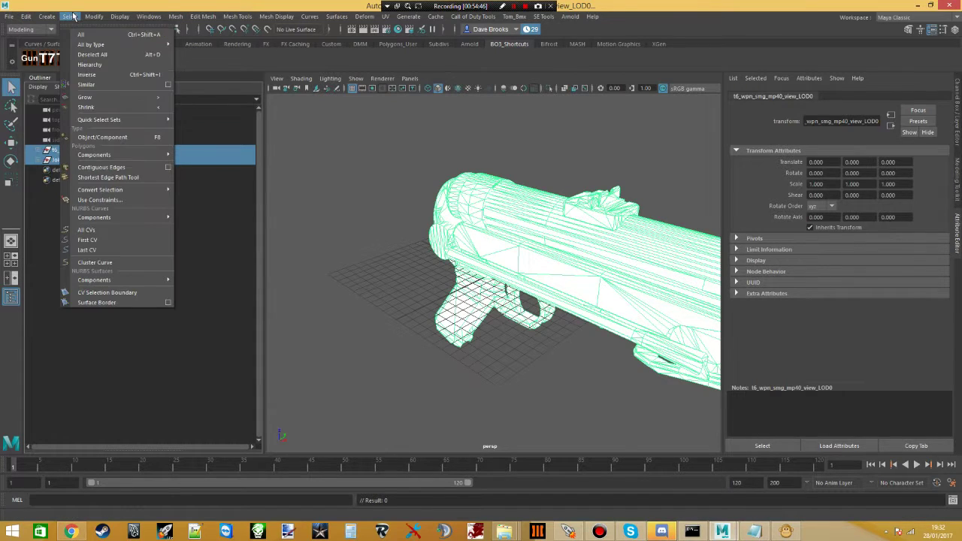
left_click(34, 227)
- Expand the Joints group and rename its j_gun joint to tag_weapon
left_click(37, 159)
left_click(62, 171)
double_click(64, 170)
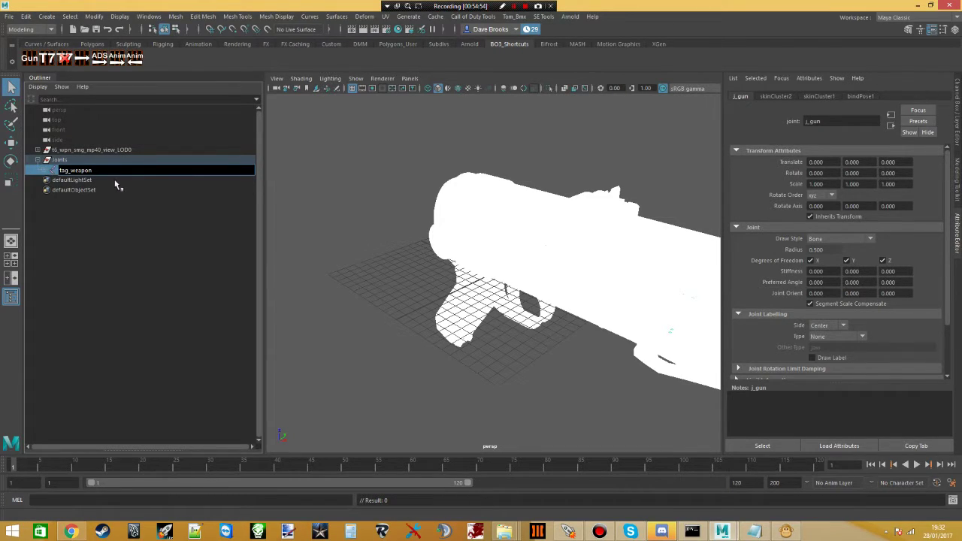
key("Return")
- Select the full hierarchy of t6_wpn_smg_mp40_view_LOD0 and the Joints group, and open Export XModel from the Call of Duty Tools
left_click(81, 150)
left_click(60, 159, "ctrl")
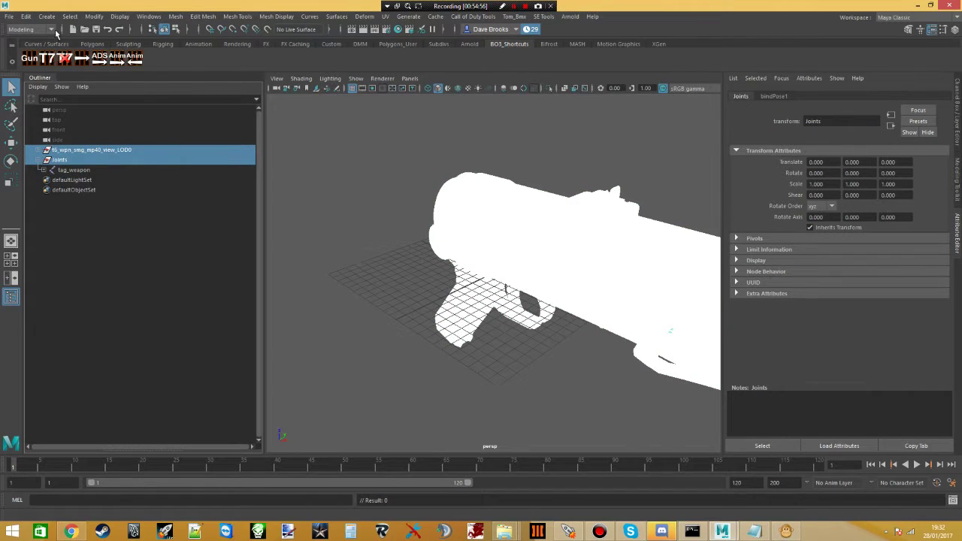
left_click(70, 16)
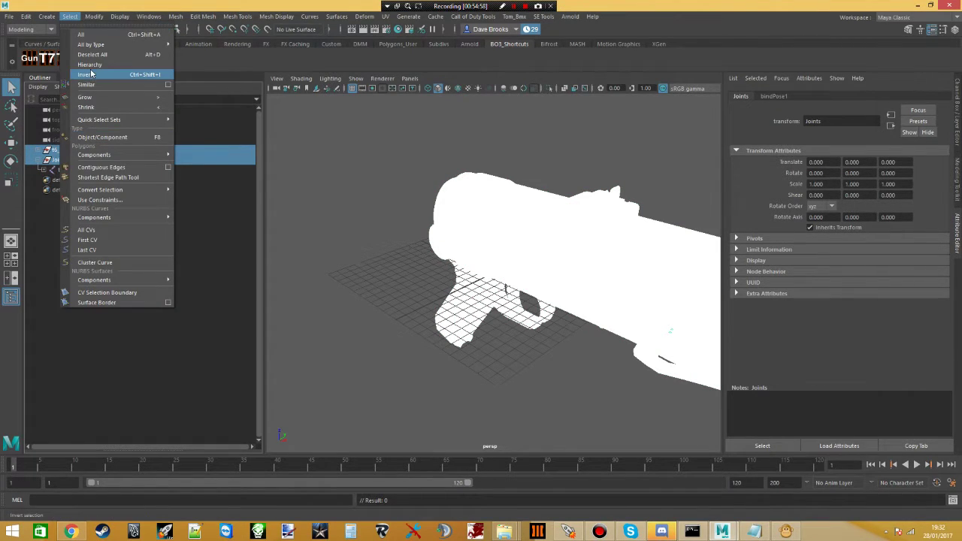
left_click(86, 64)
left_click(26, 16)
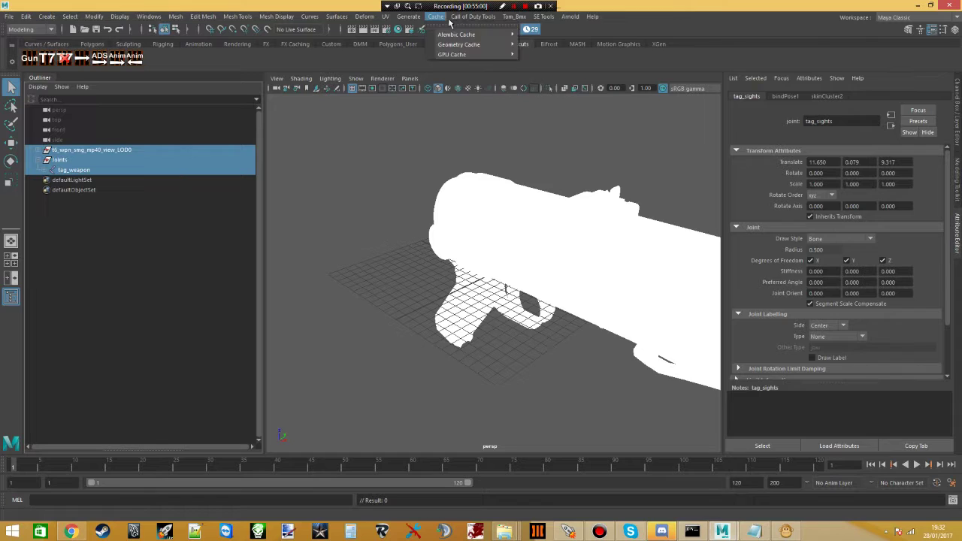
left_click(480, 34)
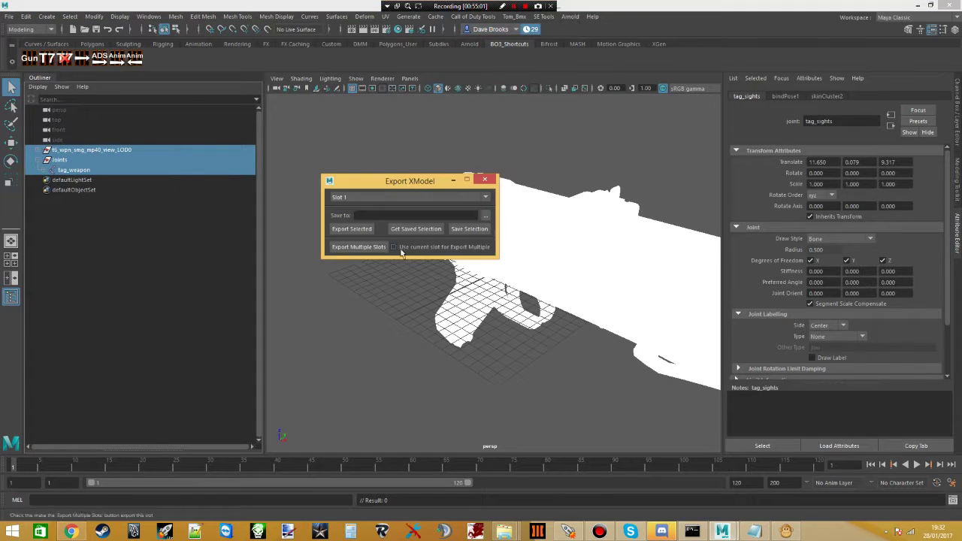
- Set the XModel export destination to a file named t6_wpn_smg_mp40_view in the model_export\black_ops_2\t6_wpn_smg_mp40_view folder
left_click(486, 216)
double_click(216, 186)
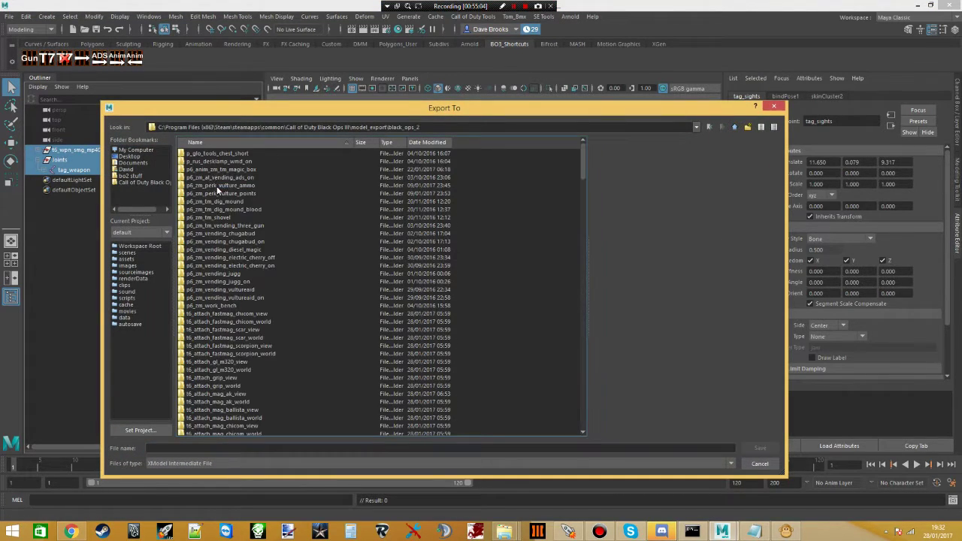
scroll(225, 357, "down", 5)
scroll(225, 358, "down", 10)
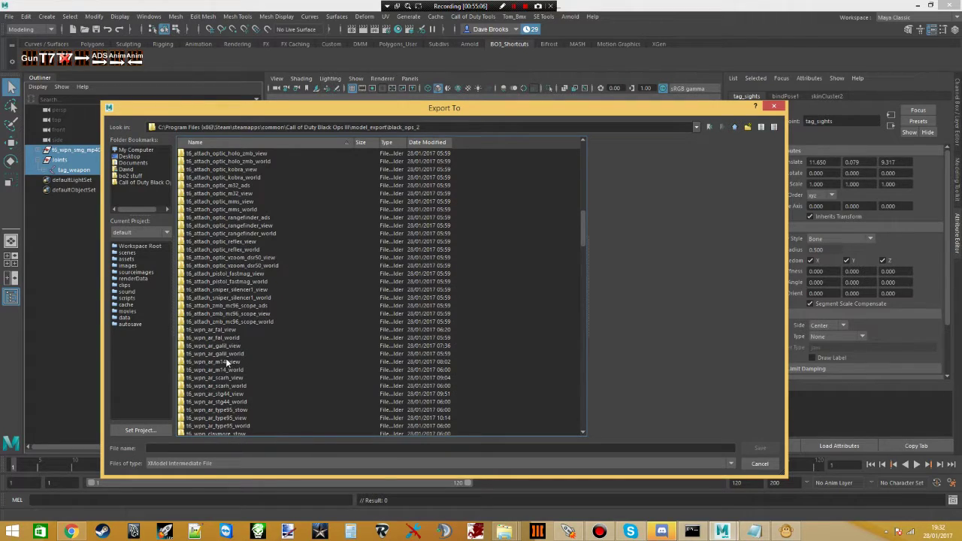
scroll(224, 353, "up", 1)
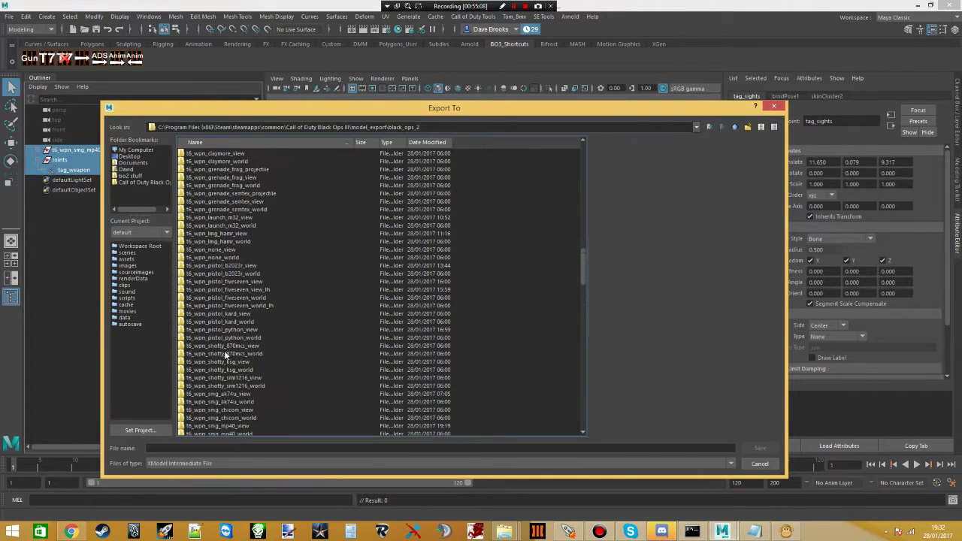
scroll(225, 354, "down", 10)
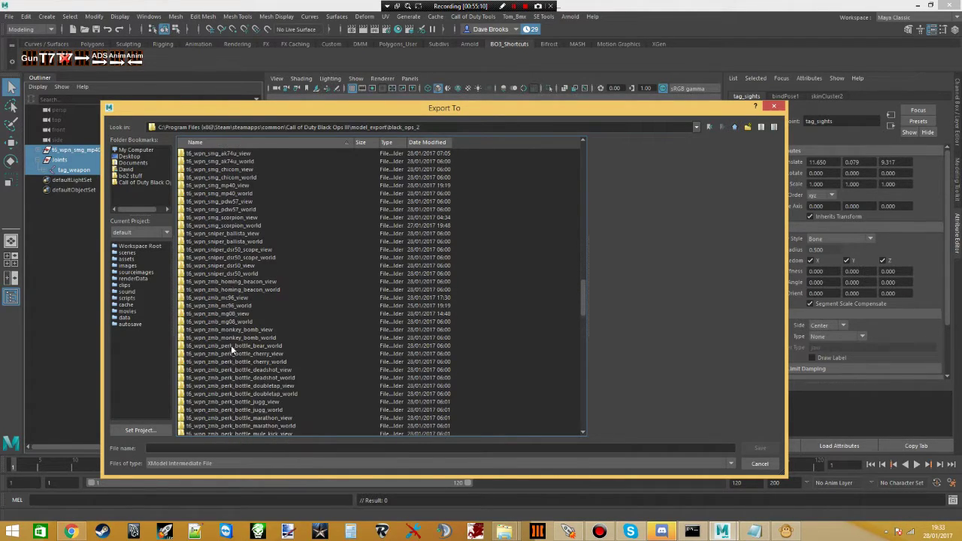
double_click(230, 185)
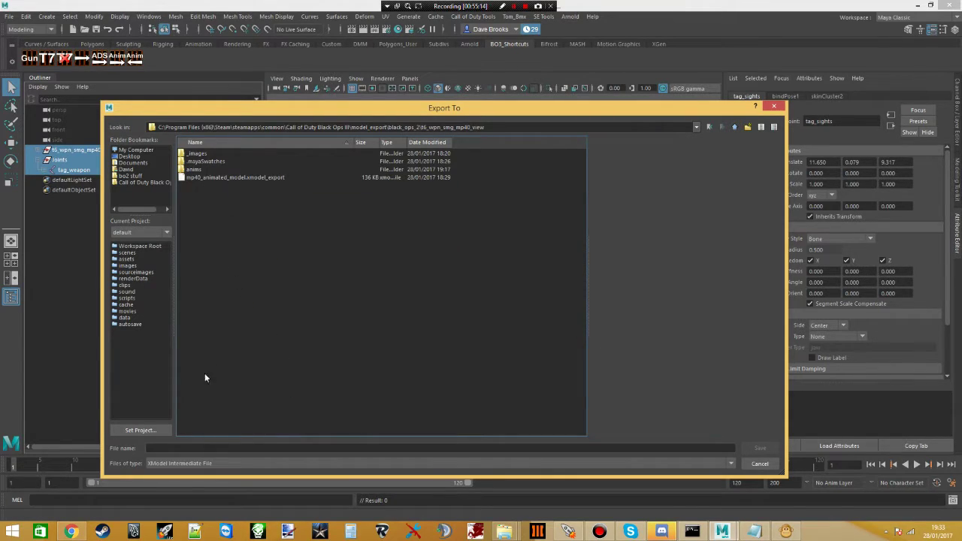
left_click(196, 447)
type("t6_wpn_smg_mp40_view")
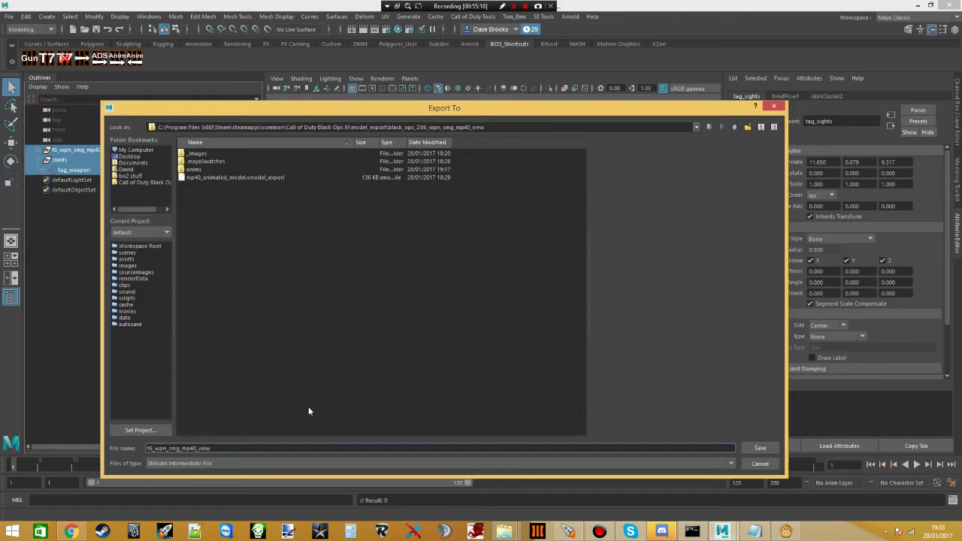
key("Return")
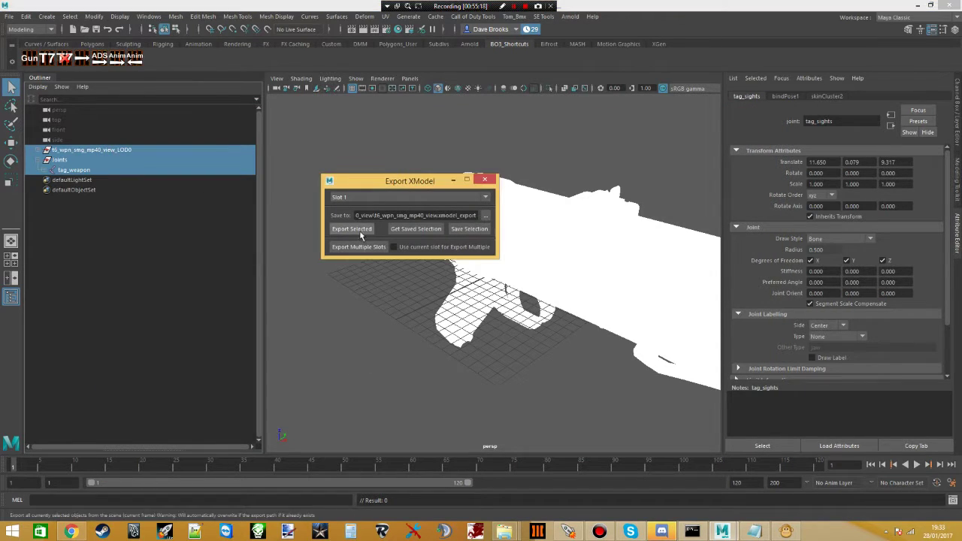
- Export the selected mesh and joints as an XModel and close the Export XModel dialog
left_click(360, 232)
left_click(454, 269)
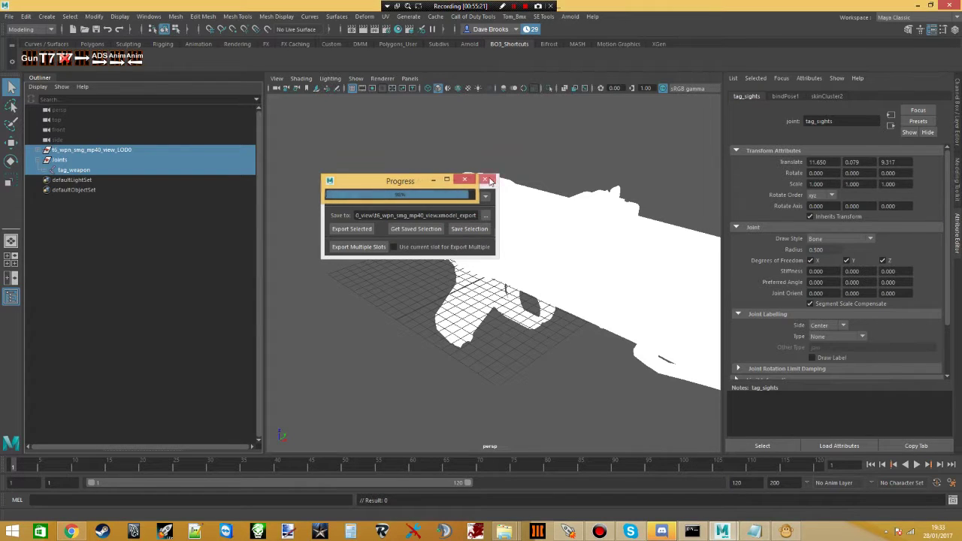
left_click(486, 180)
- Switch to the t6_wpn_smg_mp40_view folder in File Explorer and convert its exported models by running "export2bin * /v" from a command window there
left_click(917, 5)
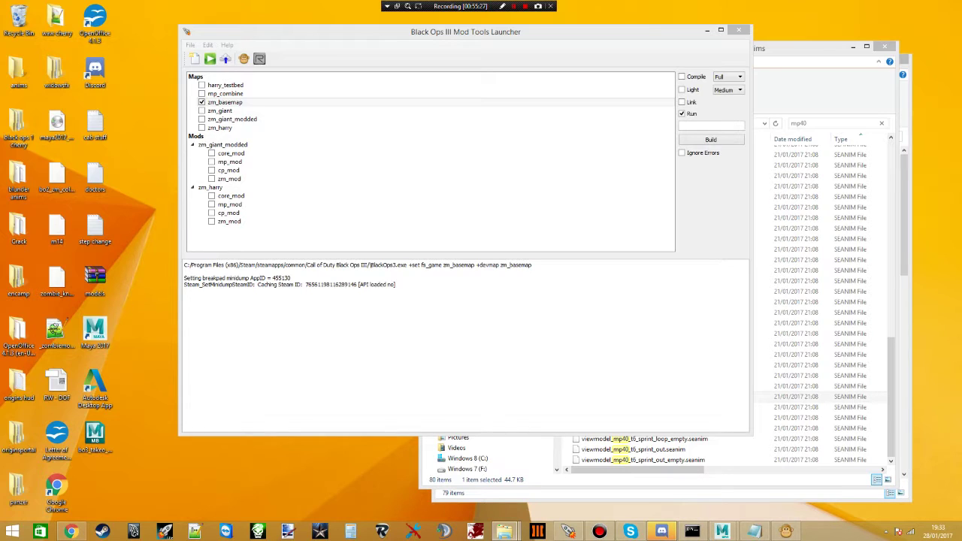
left_click(503, 531)
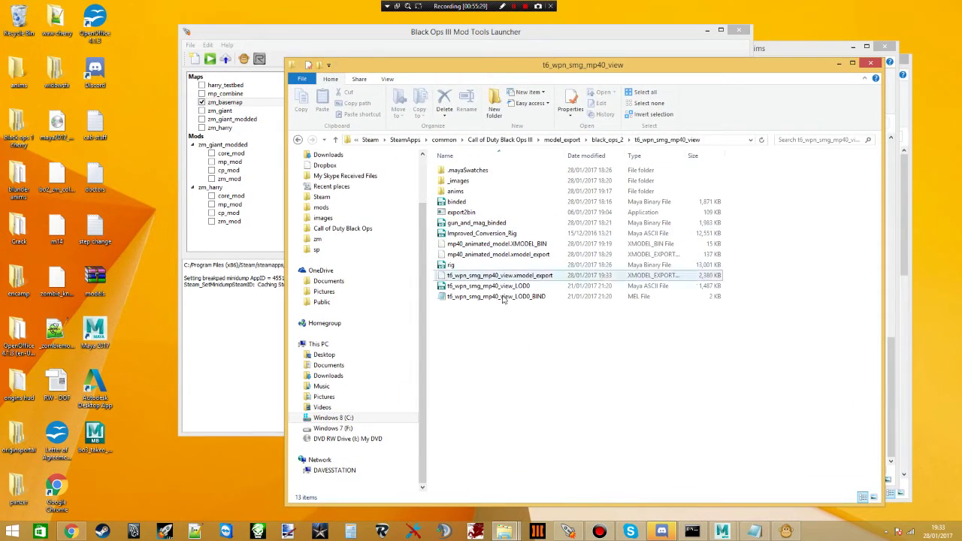
right_click(564, 378)
left_click(495, 370)
right_click(494, 370)
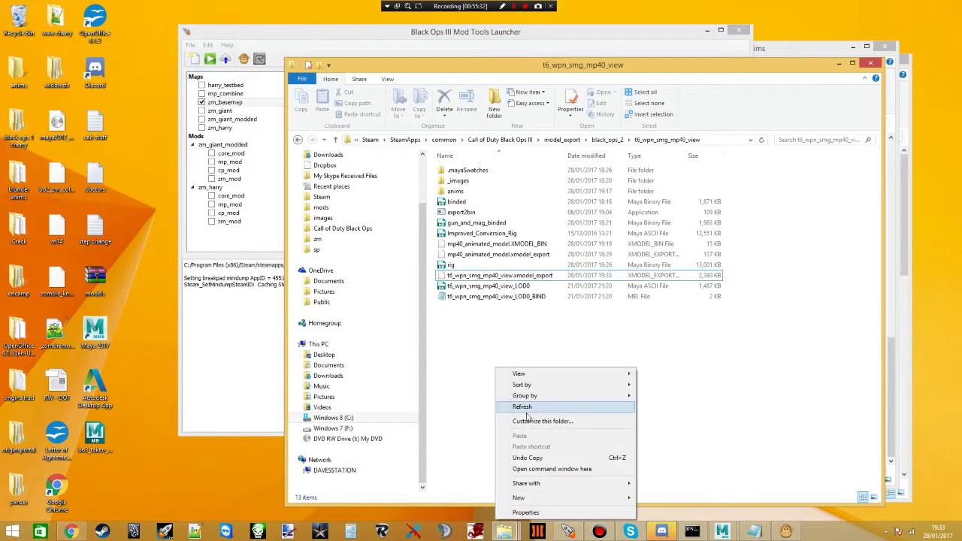
left_click(546, 469)
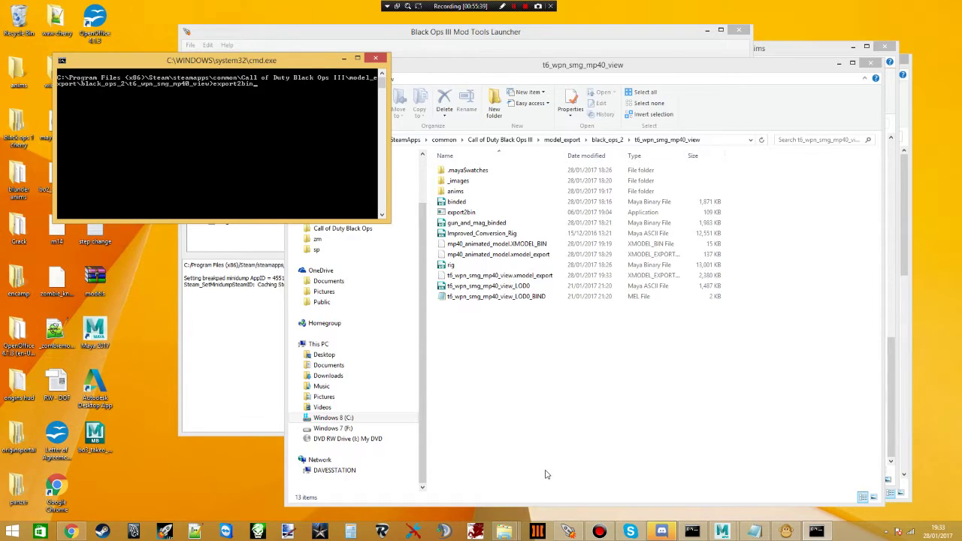
key("Return")
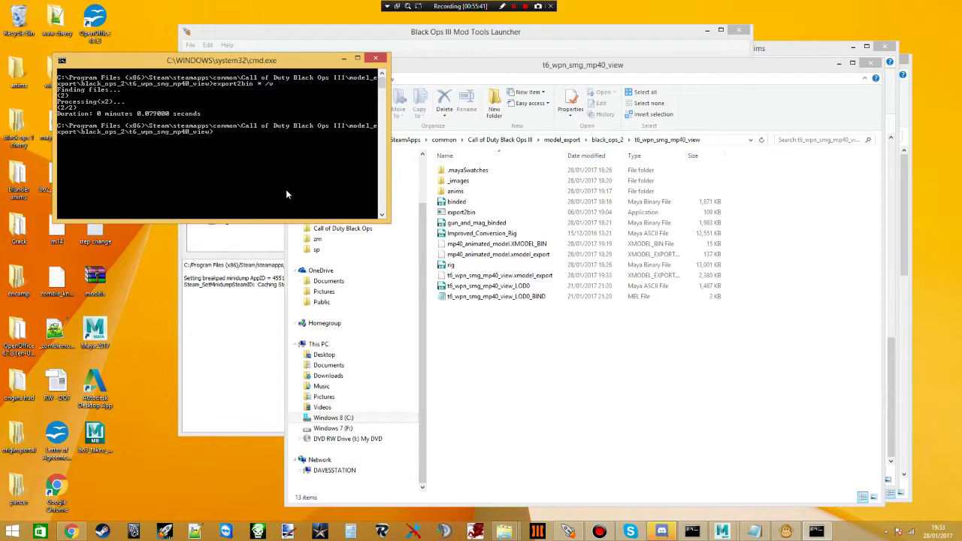
left_click(375, 58)
- Copy the base name of the t6_wpn_smg_mp40_view.XMODEL_BIN file without renaming it
left_click(504, 276)
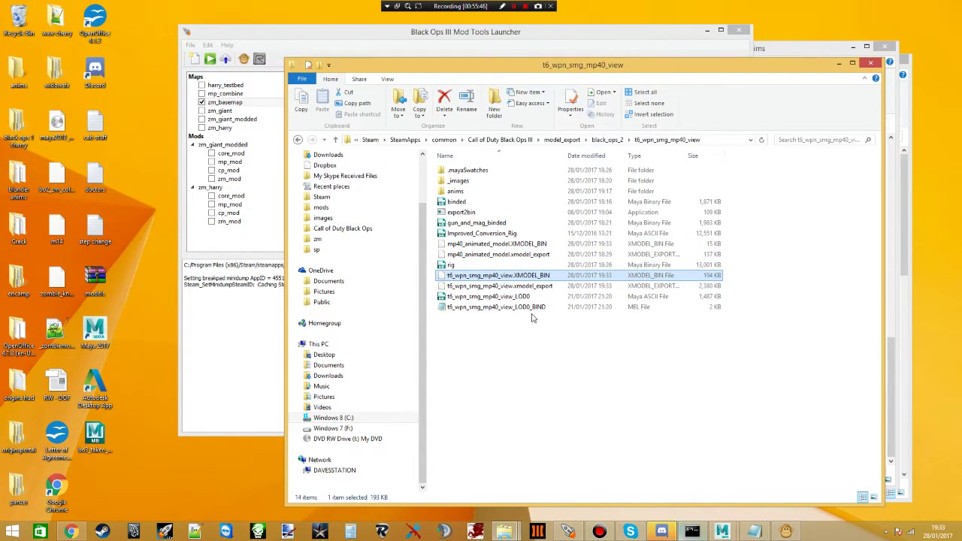
right_click(500, 277)
left_click(528, 418)
key("ctrl+c")
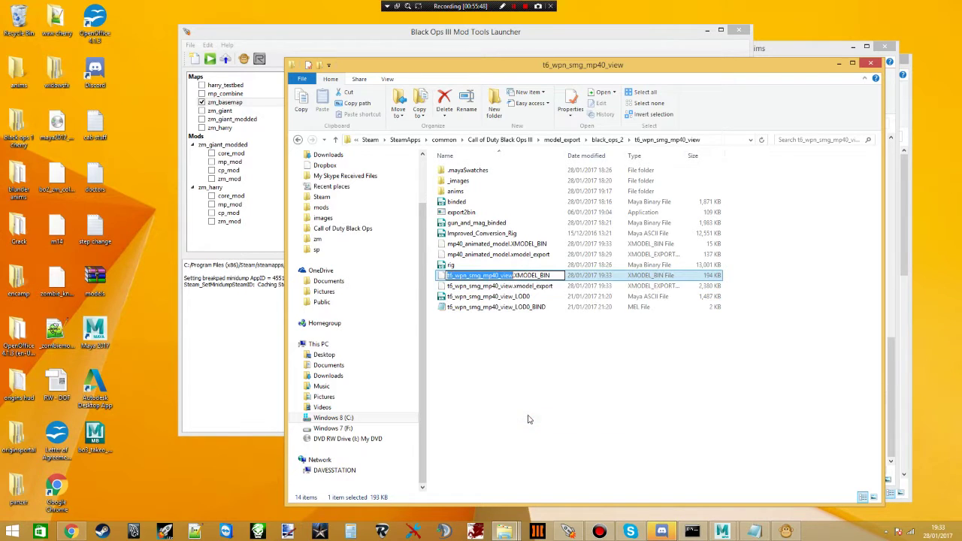
left_click(561, 425)
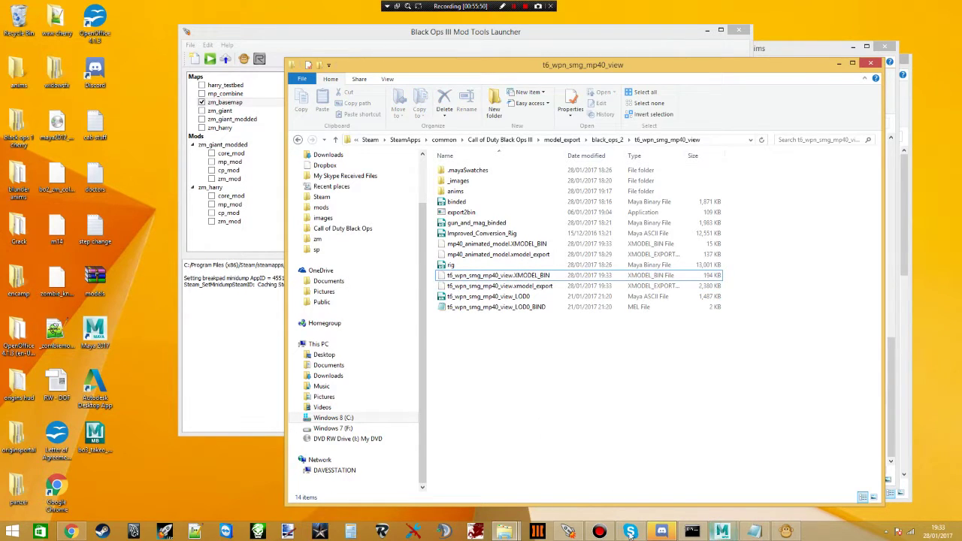
- Switch to the asset editor and create an xmodel asset named t6_wpn_smg_mp40_view in the t6_wpn_smg_mp40 GDT
left_click(786, 531)
scroll(102, 299, "up", 4)
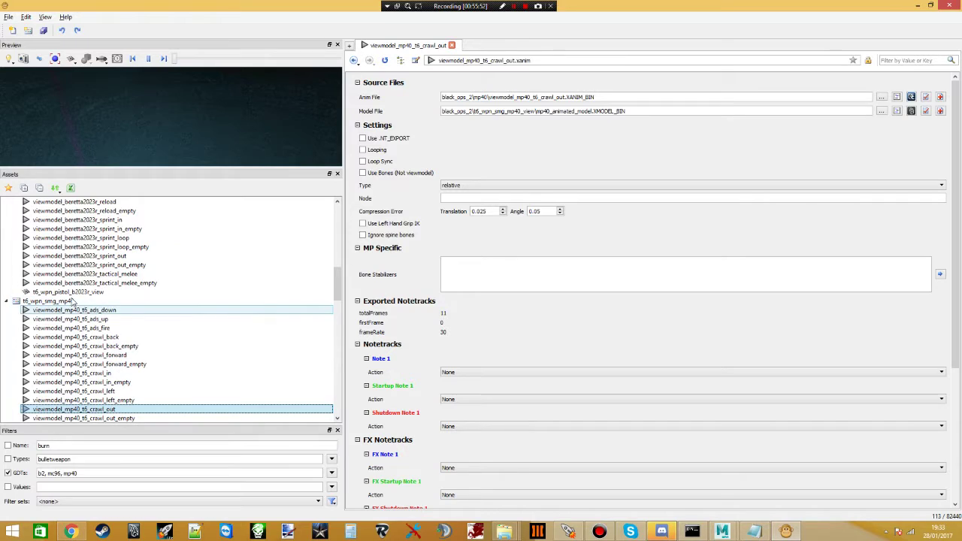
right_click(72, 301)
left_click(97, 305)
key("ctrl+v")
left_click(454, 259)
scroll(453, 323, "down", 3)
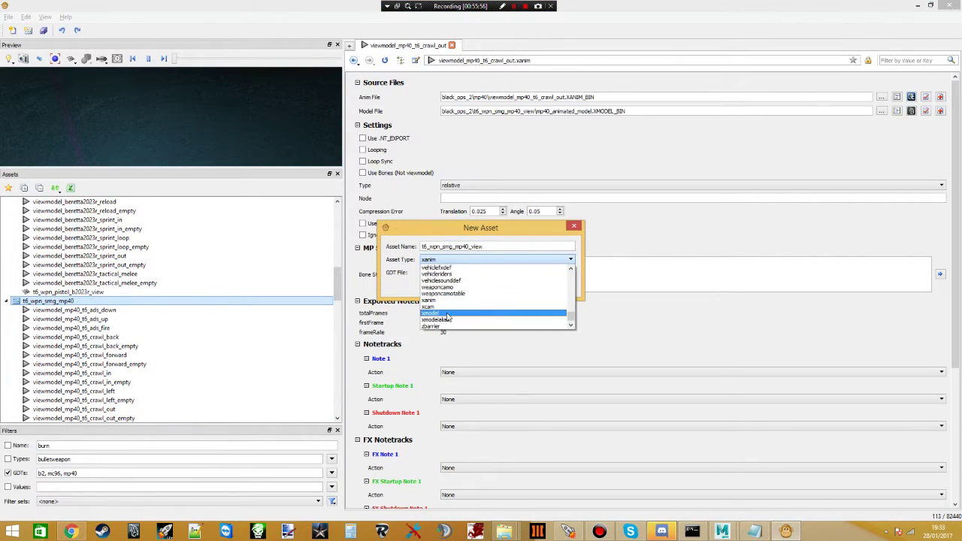
left_click(451, 312)
left_click(526, 286)
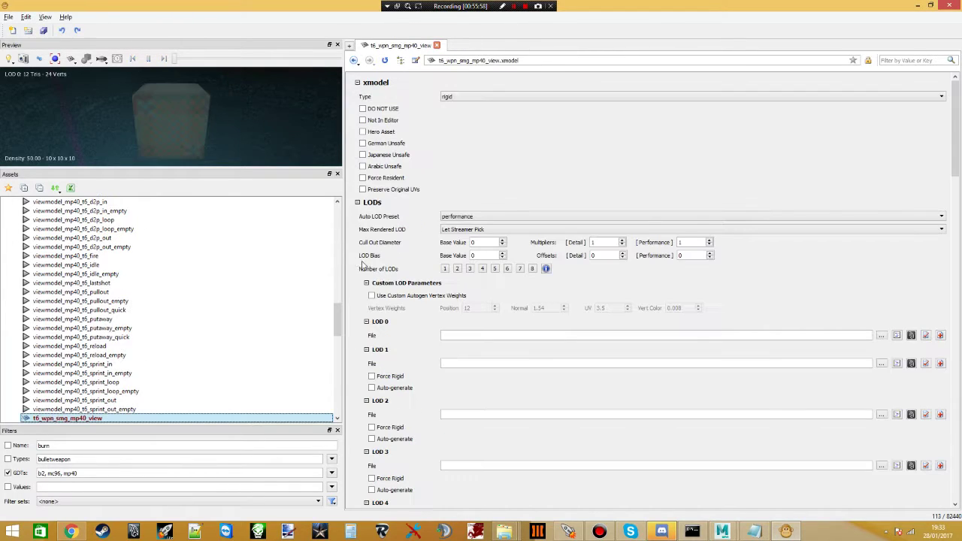
scroll(424, 320, "down", 2)
left_click(451, 305)
key("ctrl+v")
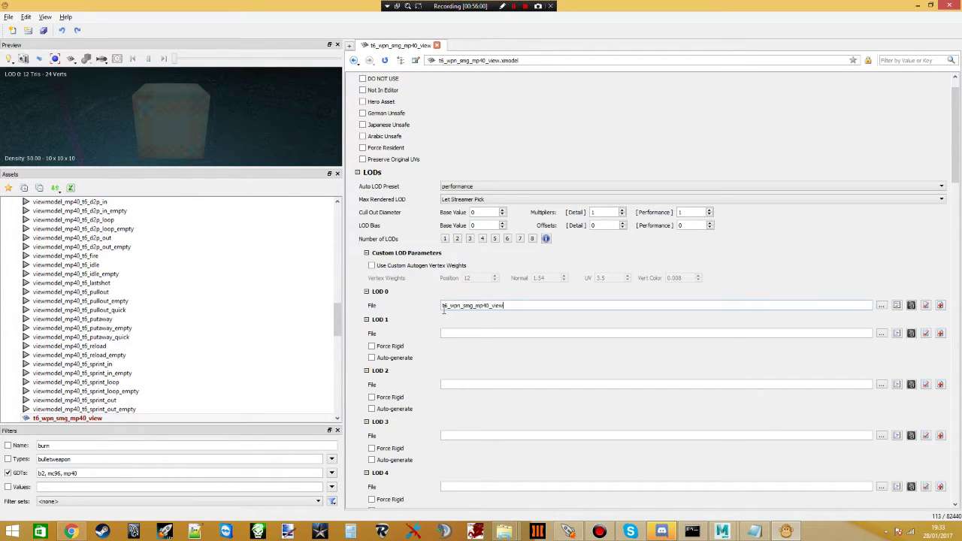
key("ctrl+z")
- Set the LOD 0 file to t6_wpn_smg_mp40_view.XMODEL_BIN from the black_ops_2\t6_wpn_smg_mp40_view folder and turn the model in the preview
left_click(880, 305)
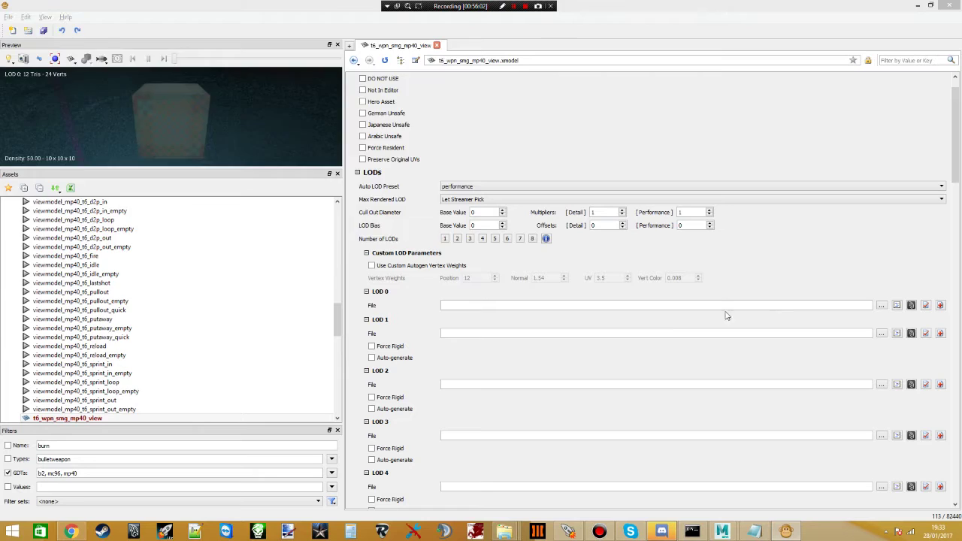
double_click(120, 124)
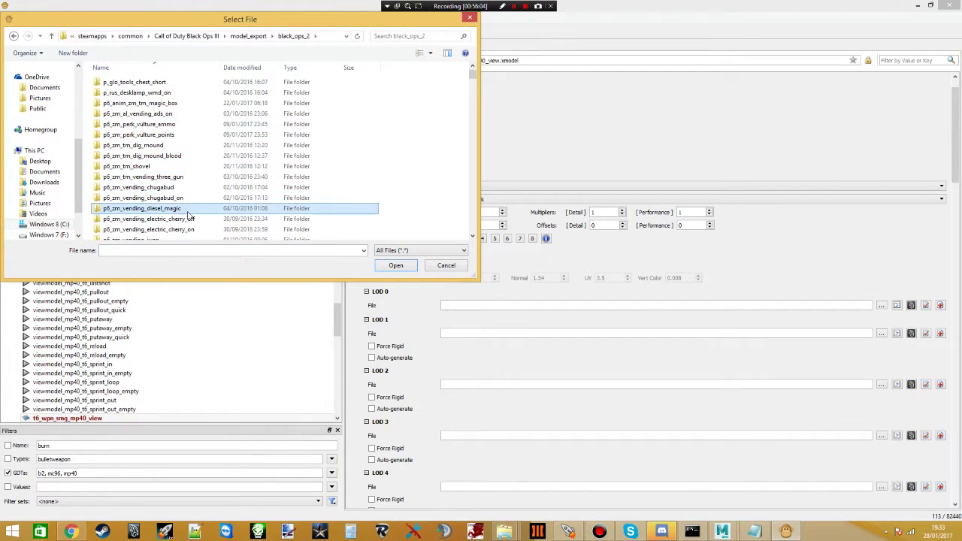
scroll(187, 212, "down", 5)
scroll(175, 193, "down", 15)
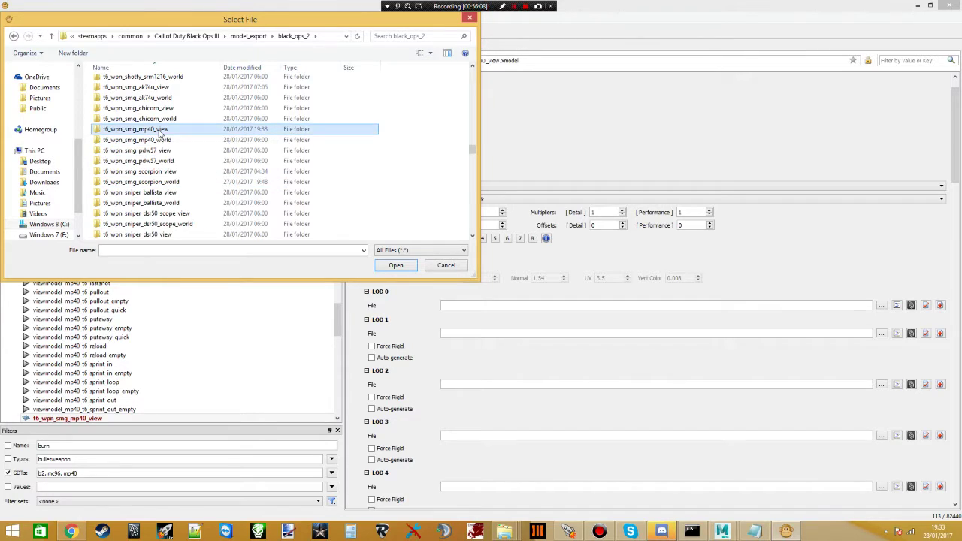
double_click(143, 130)
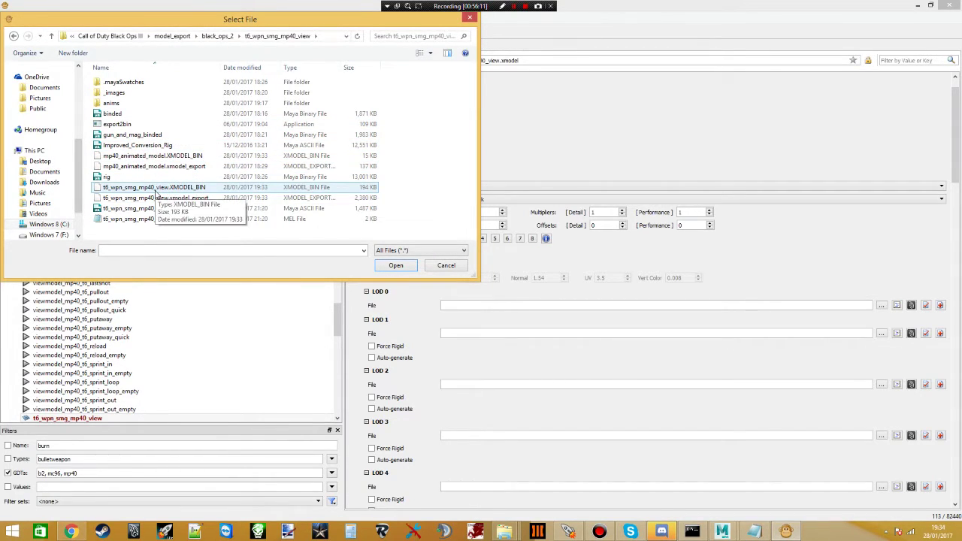
double_click(156, 189)
left_click_drag(203, 123, 323, 123)
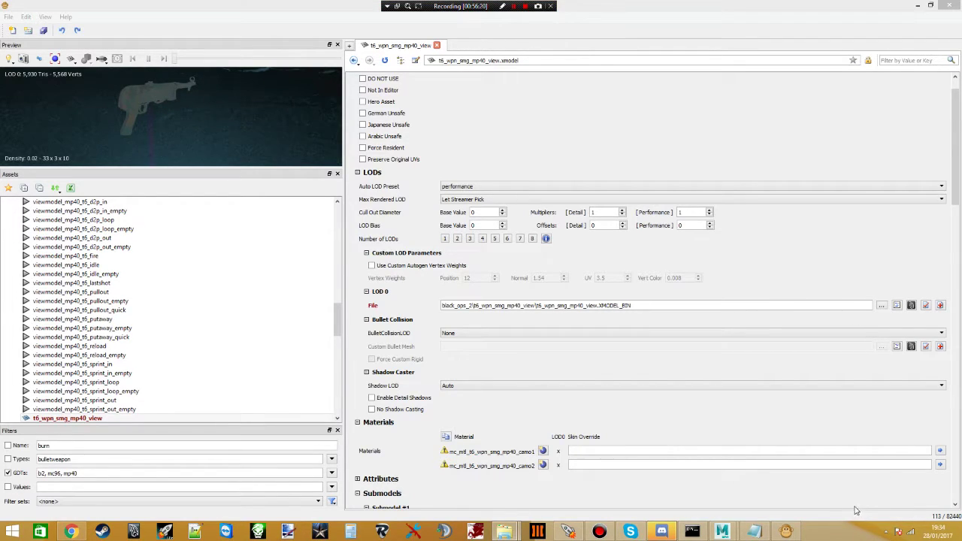
- Switch to File Explorer, open the t6_attach_mag_mp40_view folder inside black_ops_2, and select its binded Maya file
key("alt+Tab")
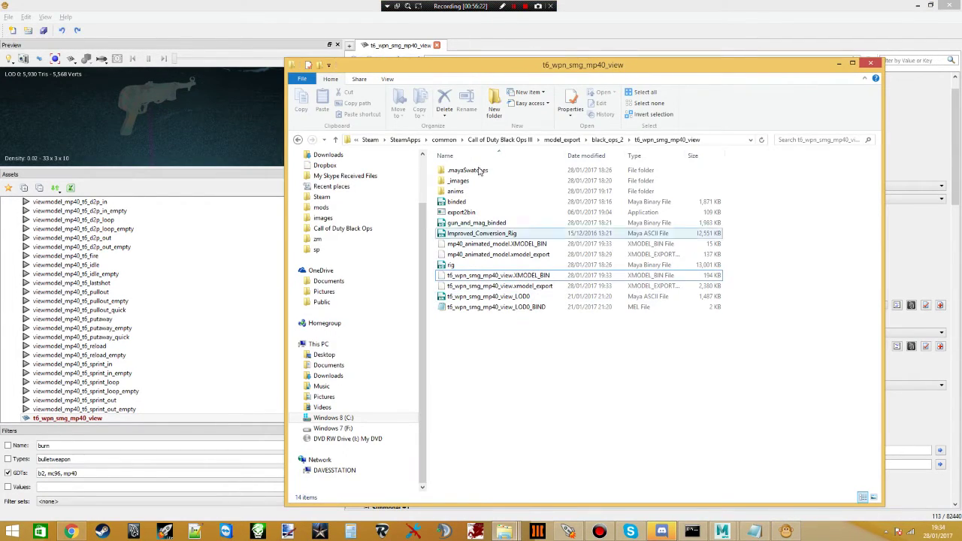
left_click(607, 139)
left_click(503, 273)
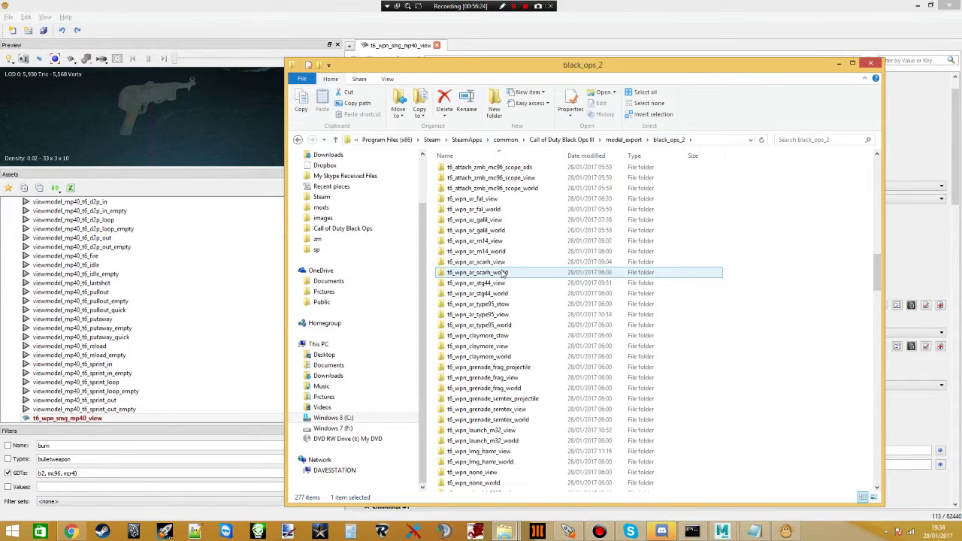
scroll(504, 274, "up", 4)
left_click(496, 262)
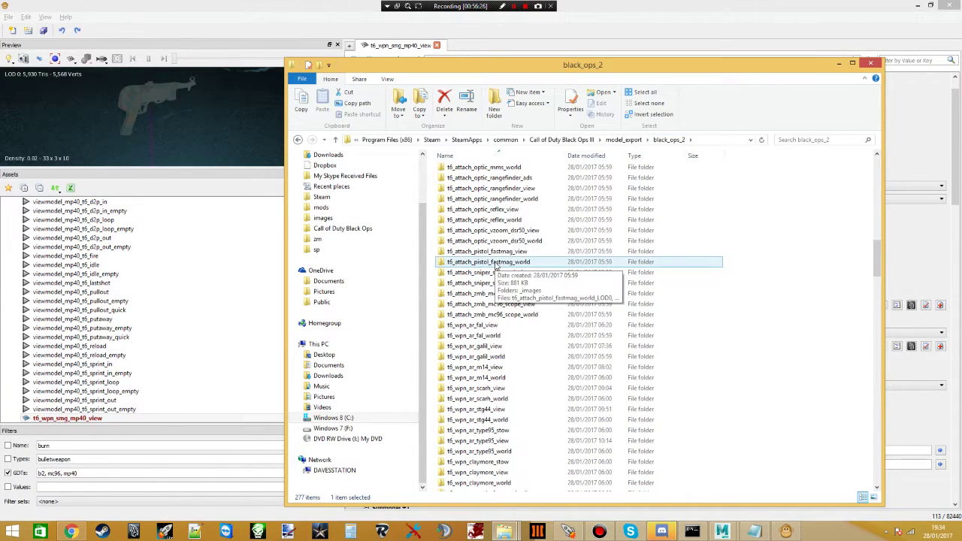
scroll(495, 264, "up", 10)
scroll(502, 293, "up", 4)
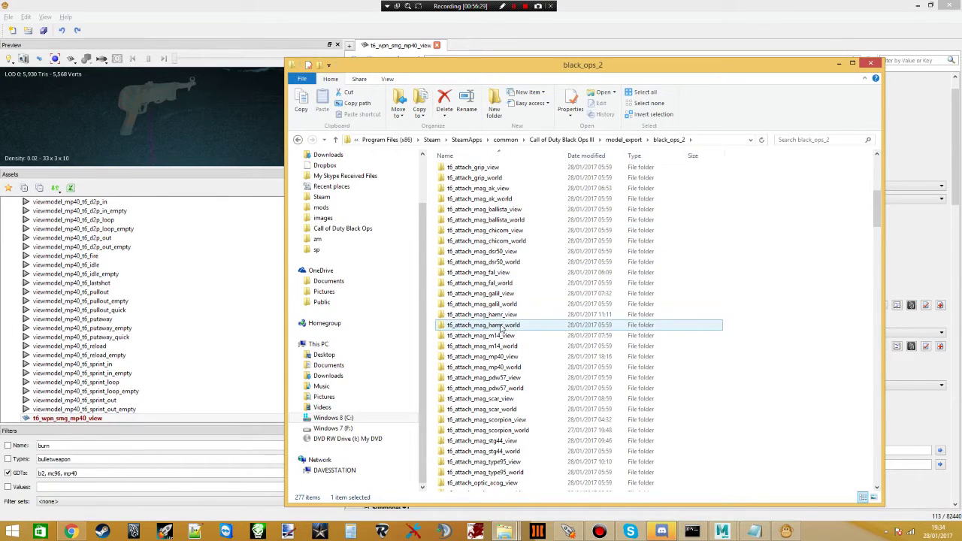
double_click(485, 356)
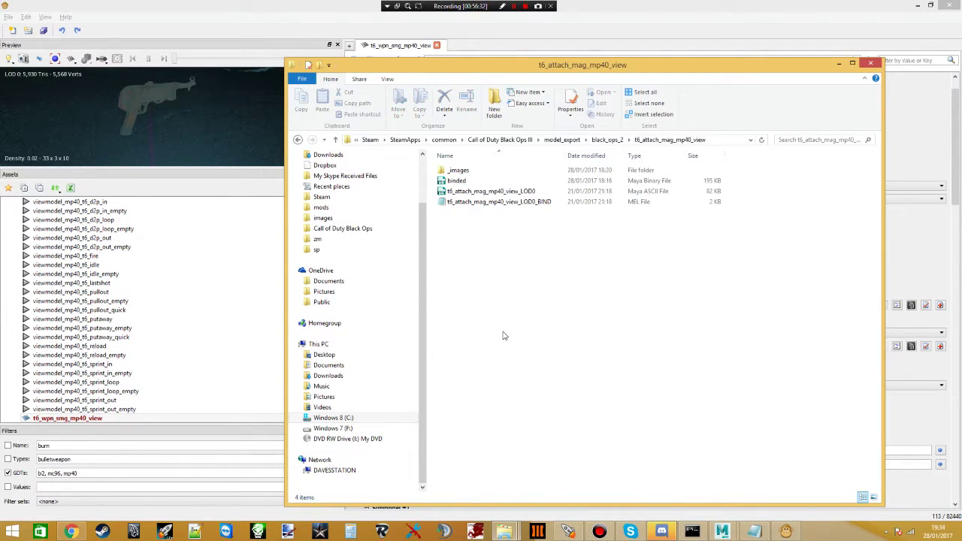
left_click(483, 191)
right_click(483, 192)
left_click(456, 181)
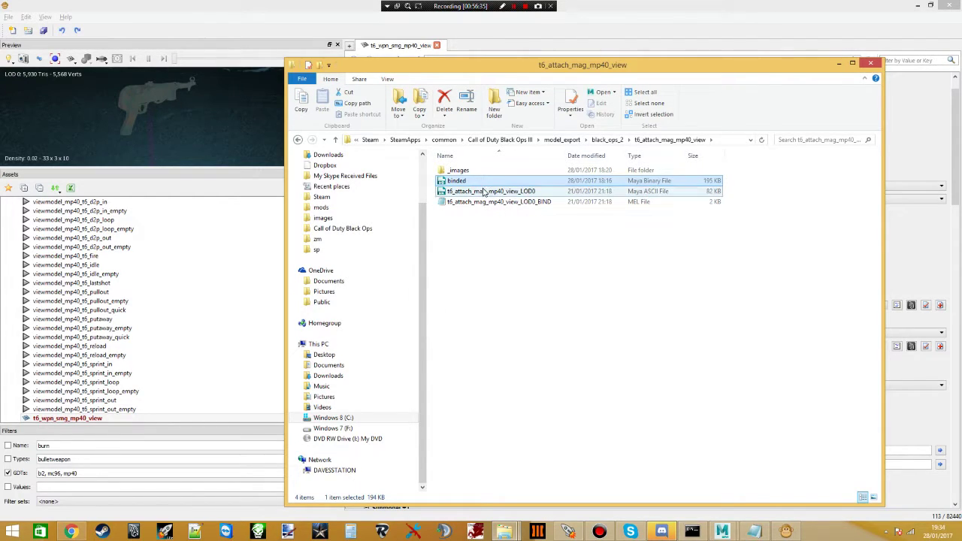
- Switch to Maya, start a new empty scene, and bring in the binded file from the t6_attach_mag_mp40_view folder
key("alt+Tab")
key("alt+Tab")
key("alt+Tab")
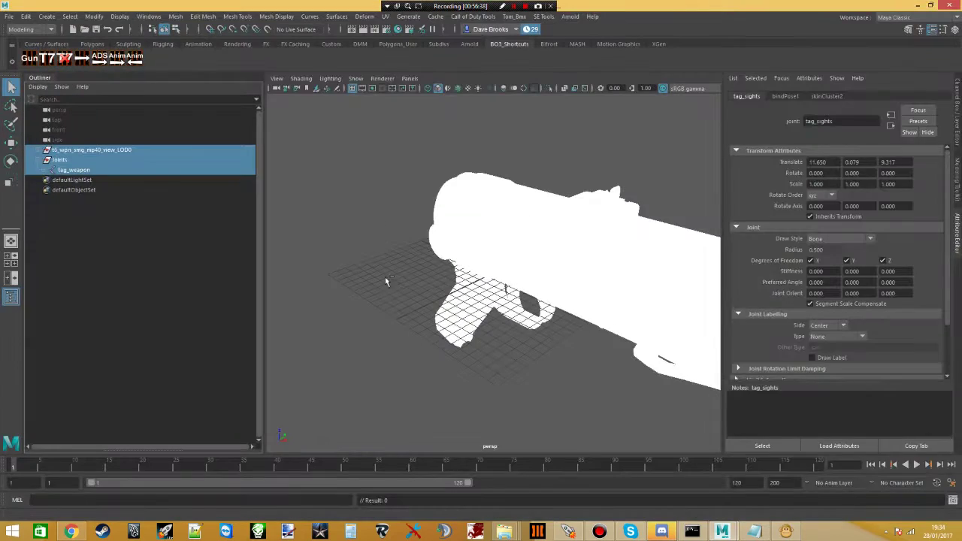
left_click(389, 284)
key("ctrl+o")
left_click(466, 270)
key("alt+Tab")
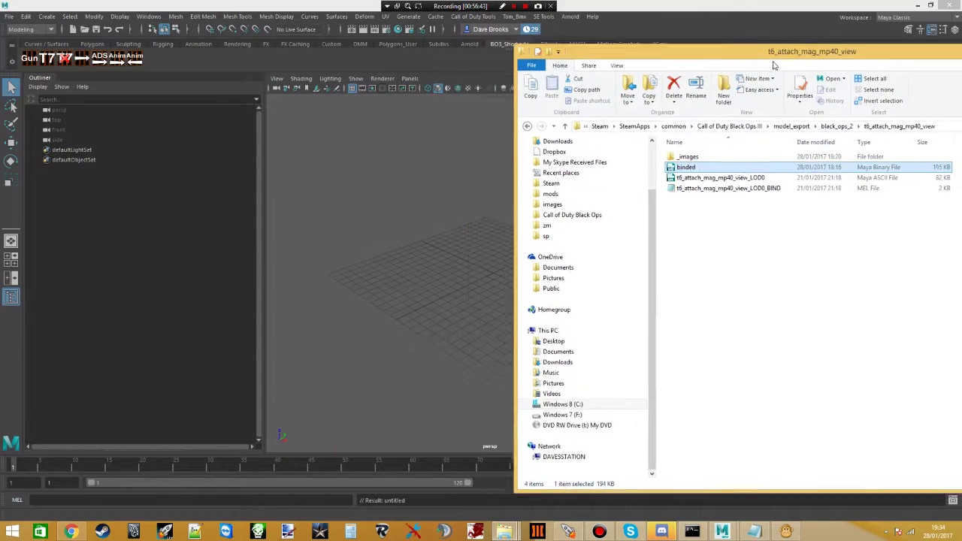
key("super+Right")
left_click_drag(712, 176, 446, 211)
- Copy the base name t6_attach_mag_mp40_view from the magazine's LOD0 Maya file without renaming the file
left_click(751, 184)
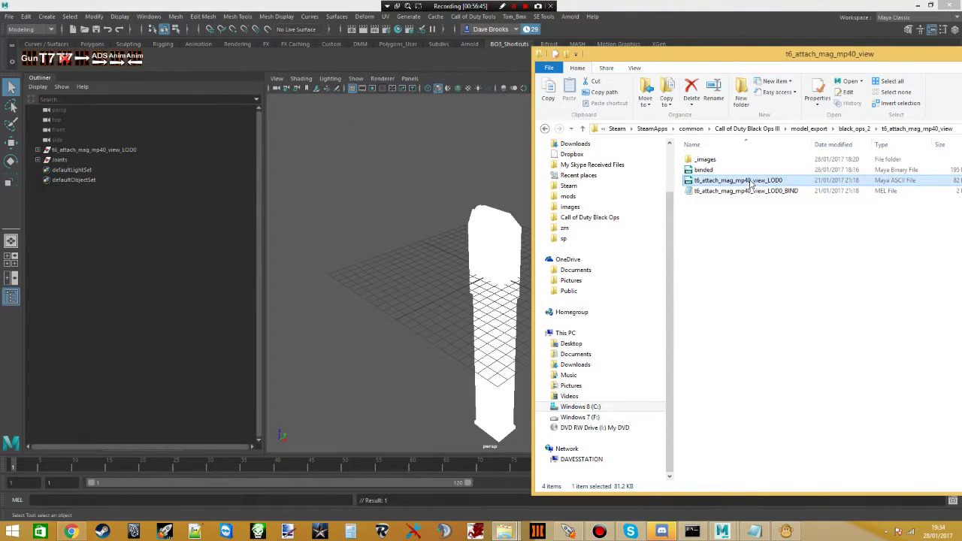
right_click(749, 181)
left_click(776, 352)
left_click_drag(765, 180, 552, 188)
key("alt+F4")
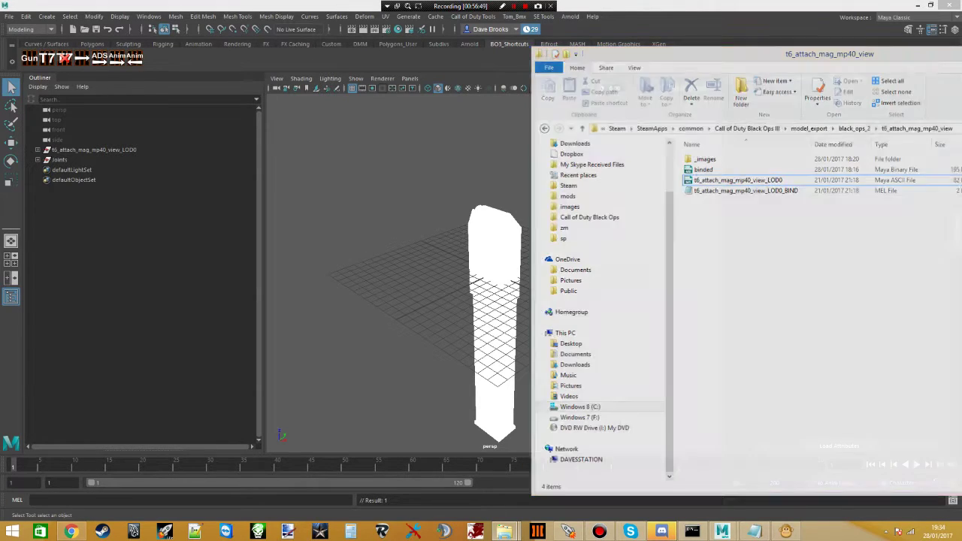
- Switch to the Asset Property Editor and create an xmodel asset named t6_attach_mag_mp40_view in the t6_wpn_smg_mp40 GDT
key("alt+Tab")
scroll(105, 375, "up", 9)
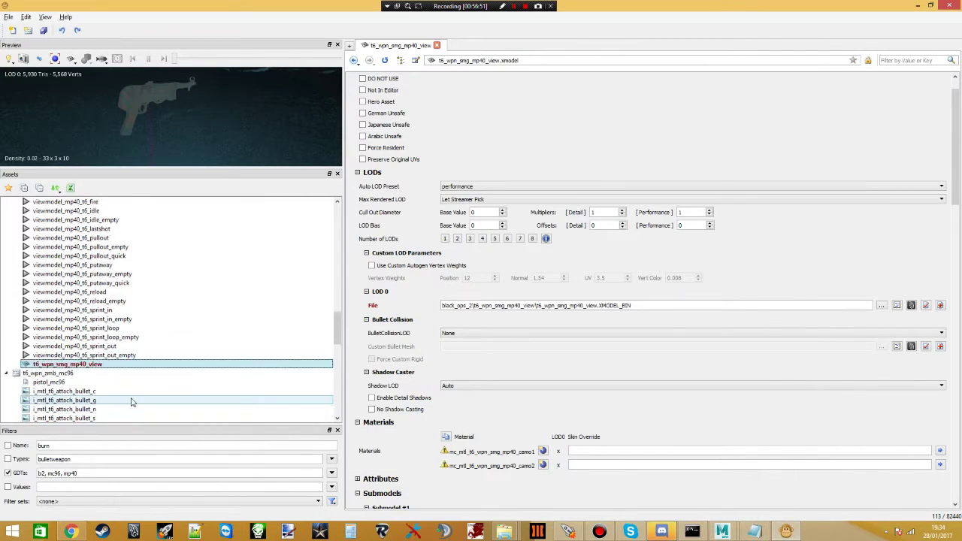
left_click(49, 300)
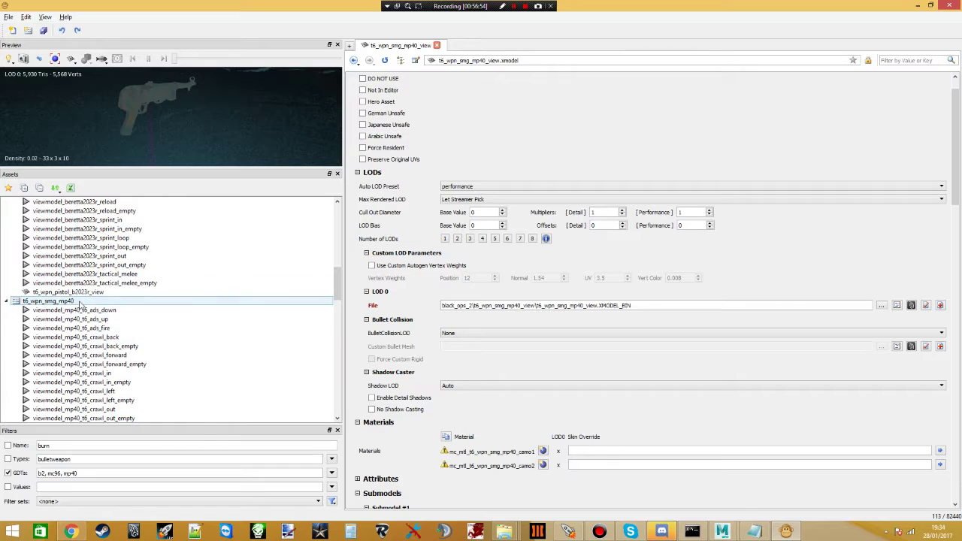
right_click(78, 301)
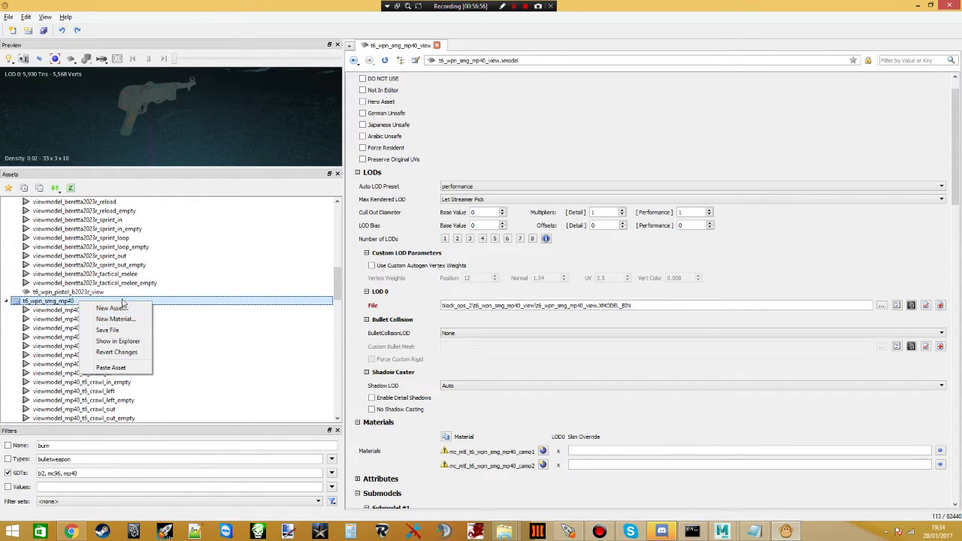
left_click(120, 308)
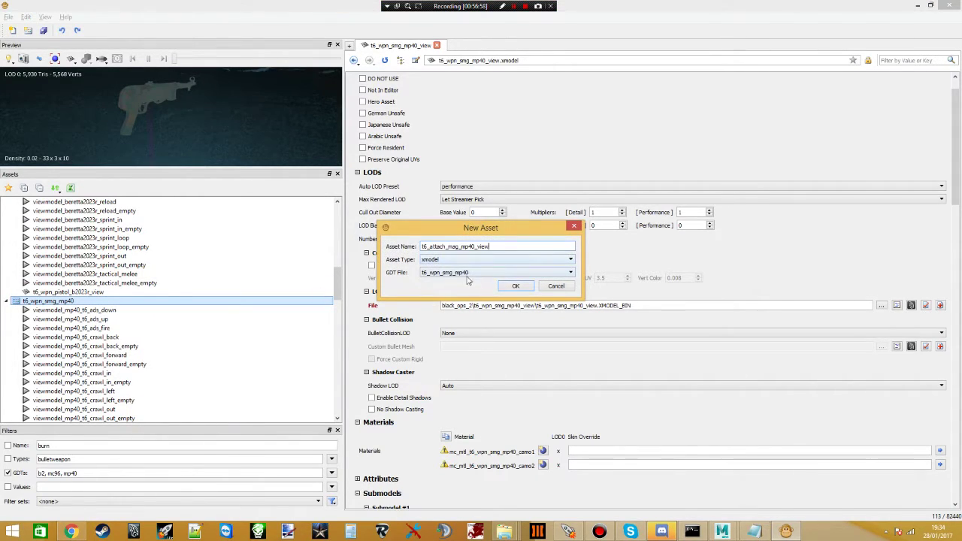
left_click(515, 286)
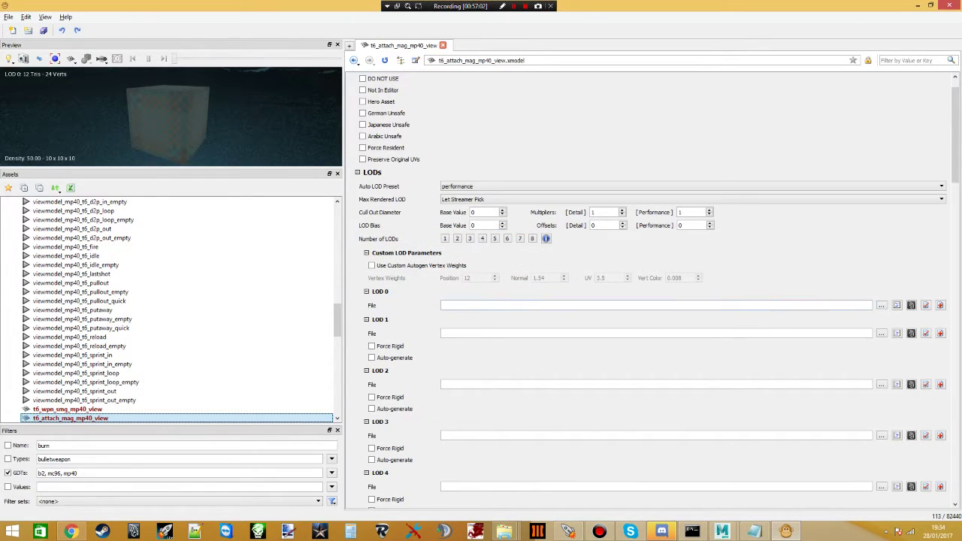
- Switch to File Explorer and open the t6_wpn_smg_mp40_view folder inside black_ops_2
key("alt+Tab")
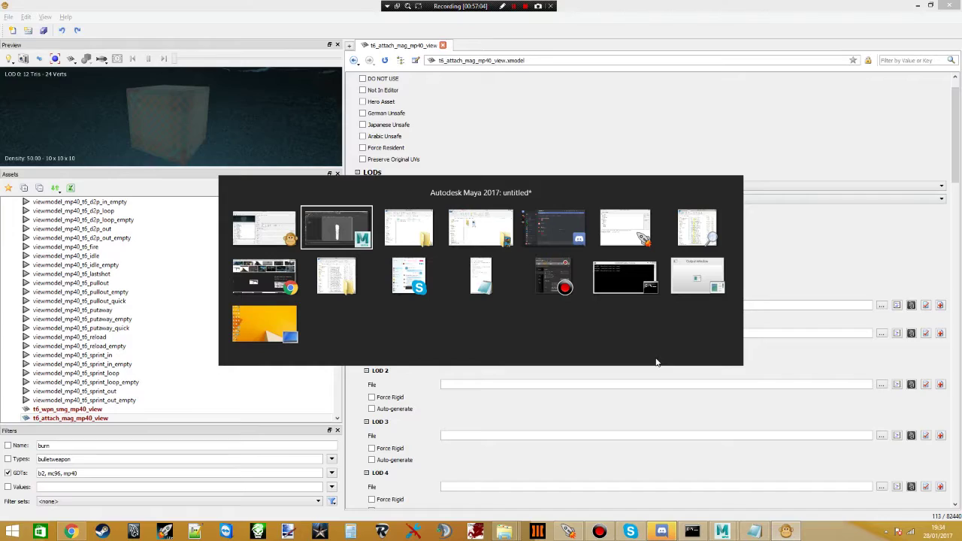
key("alt+Tab")
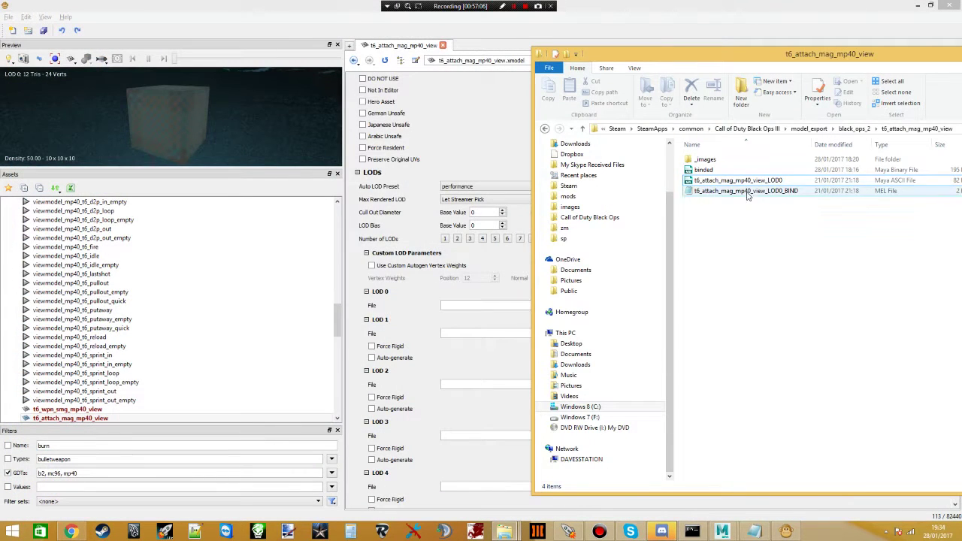
key("alt+Tab")
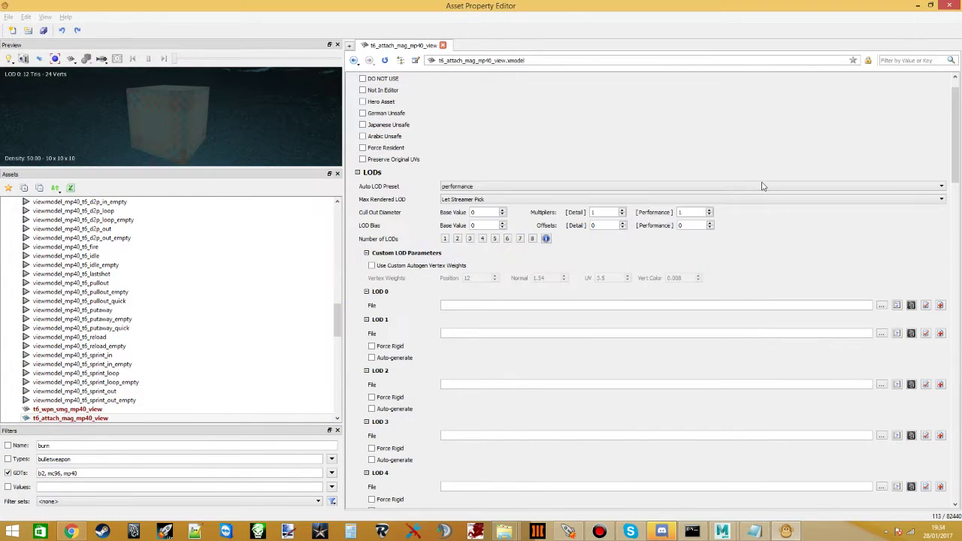
key("alt+Tab")
left_click(856, 129)
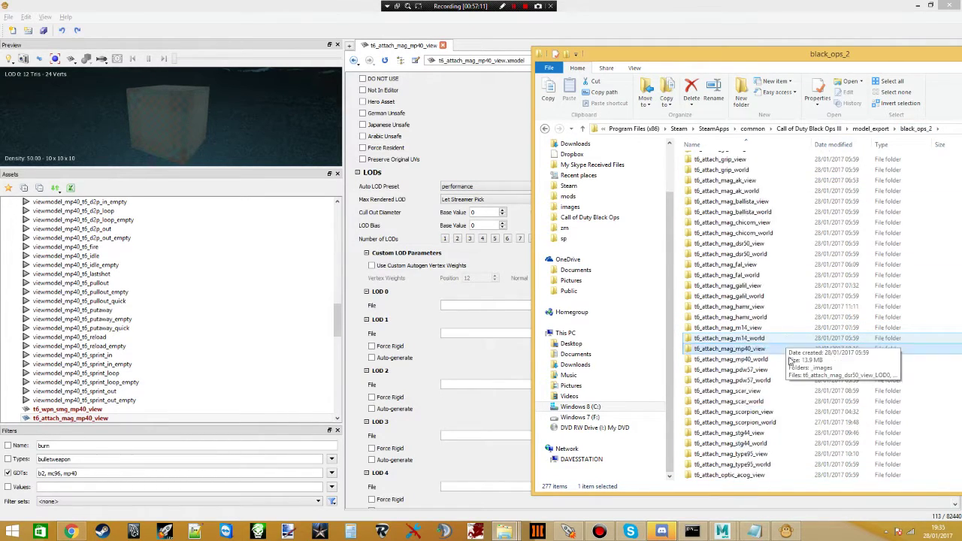
scroll(781, 353, "down", 10)
scroll(751, 386, "down", 10)
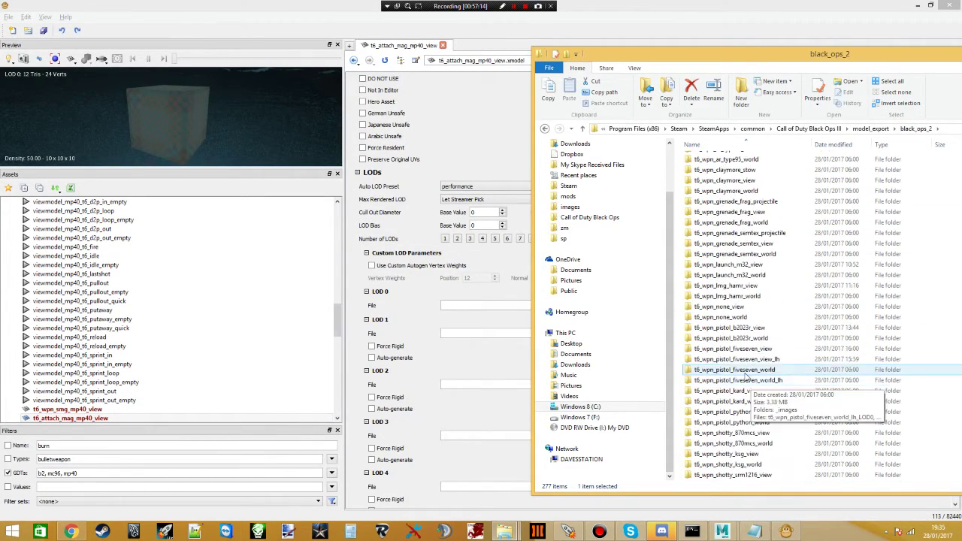
double_click(720, 296)
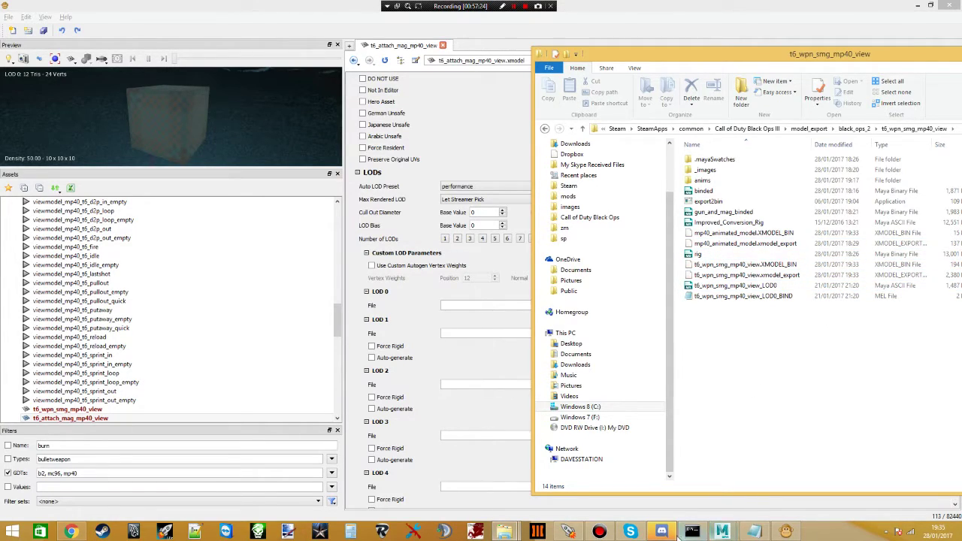
- Switch to Maya and select the t6_attach_mag_mp40_view_LOD0 mesh group and the Joints group with their hierarchies
mouse_move(721, 531)
left_click(667, 462)
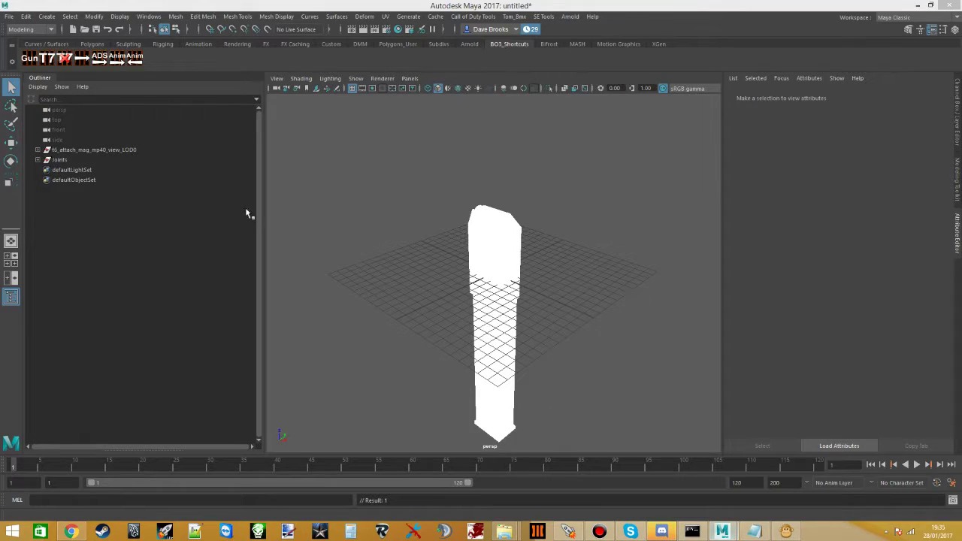
left_click(58, 155)
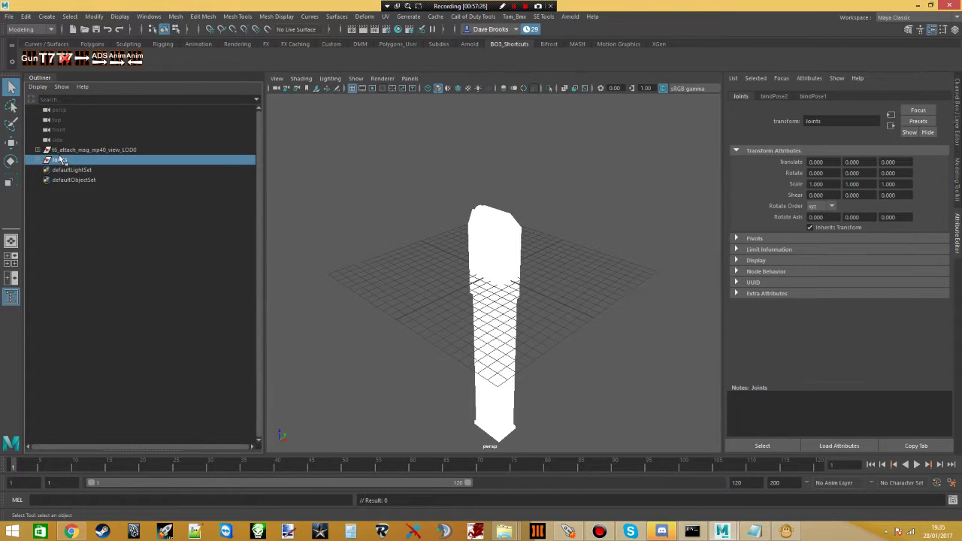
left_click(69, 16)
left_click(75, 64)
- Start an XModel export of the selection and browse for the save location to black_ops_2\t6_attach_mag_mp40_view
left_click(544, 16)
mouse_move(472, 17)
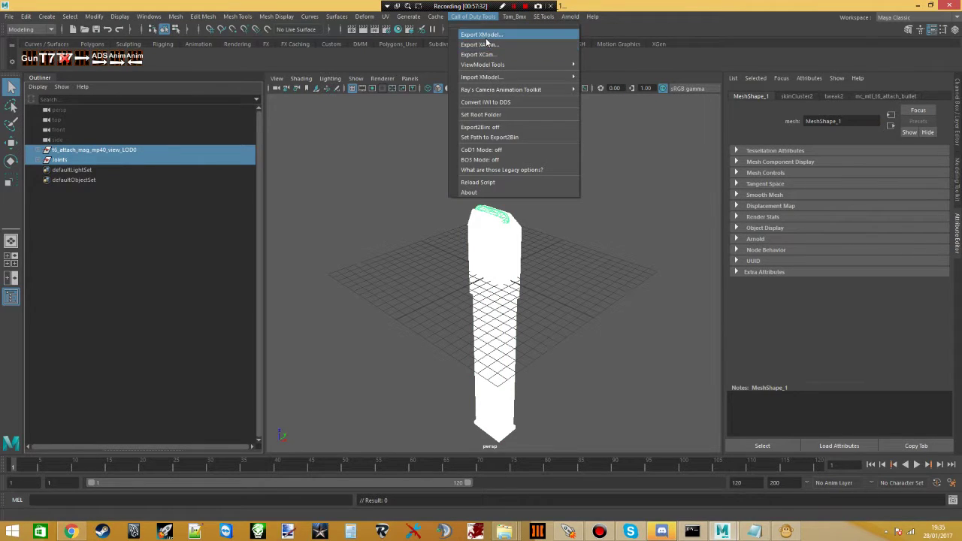
left_click(486, 37)
left_click(486, 215)
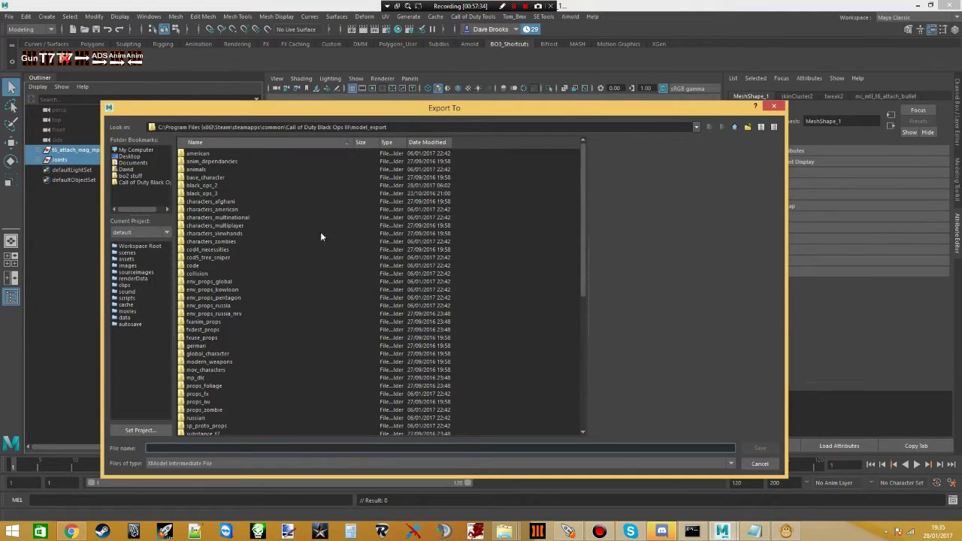
double_click(207, 187)
scroll(233, 324, "down", 8)
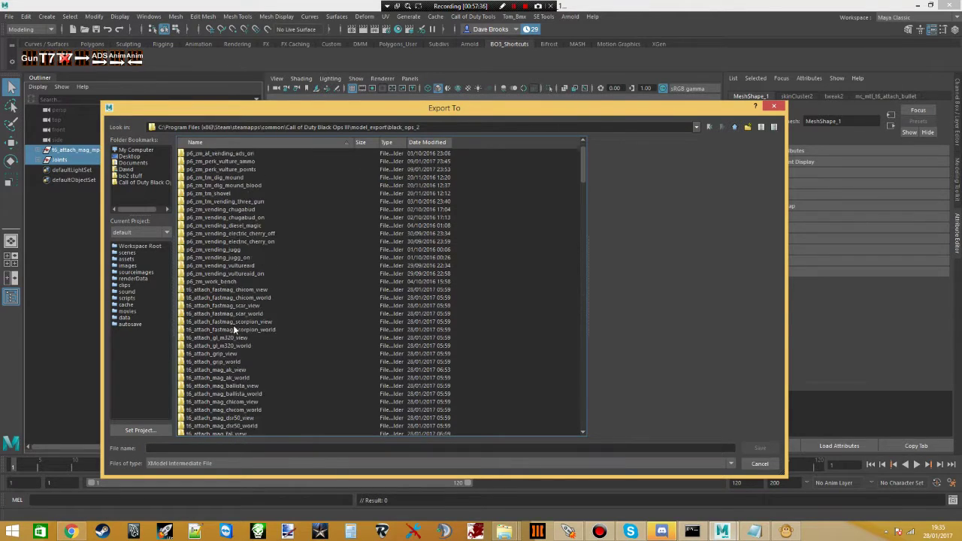
scroll(234, 329, "down", 3)
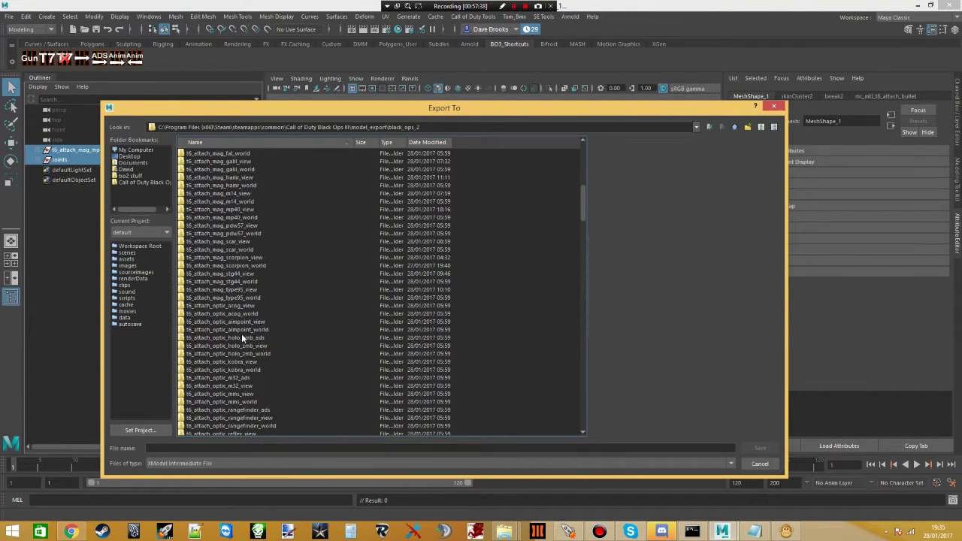
double_click(238, 282)
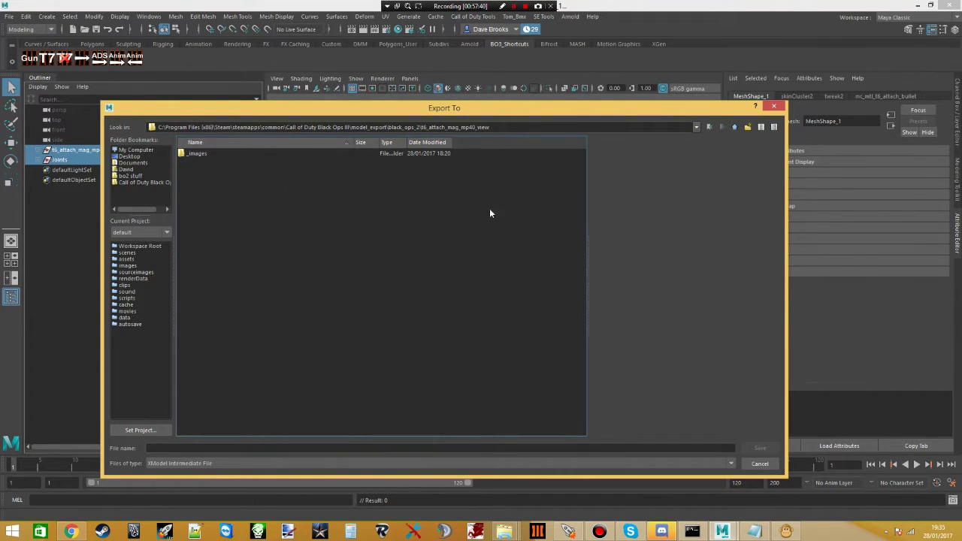
- Switch to File Explorer and copy the base name t6_attach_mag_mp40_view from the LOD0 Maya file in the magazine's black_ops_2 folder
left_click(503, 531)
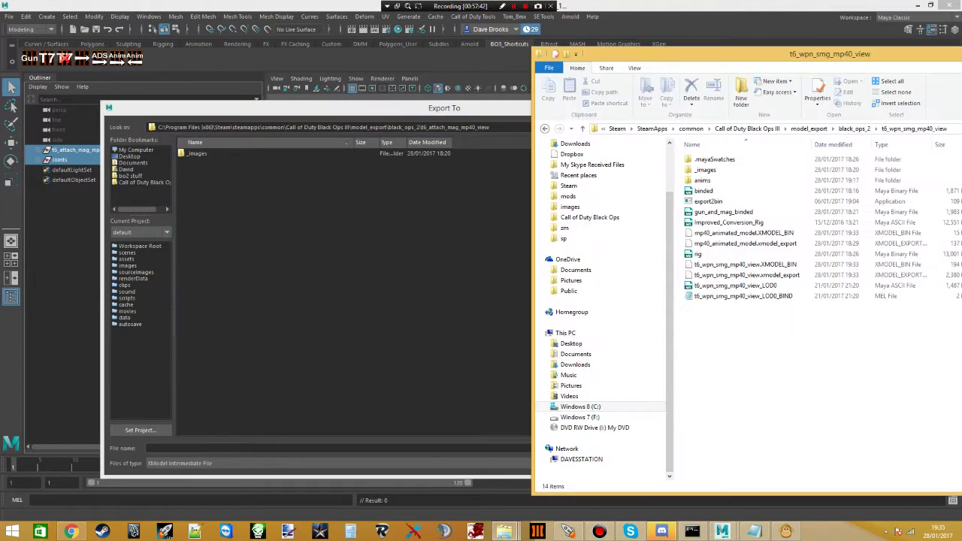
left_click(863, 130)
scroll(777, 292, "up", 5)
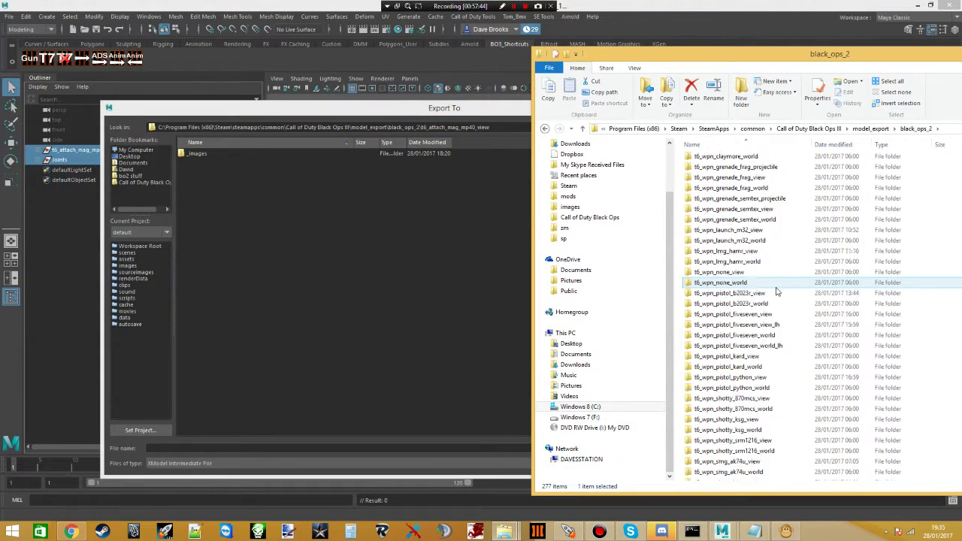
scroll(777, 291, "up", 15)
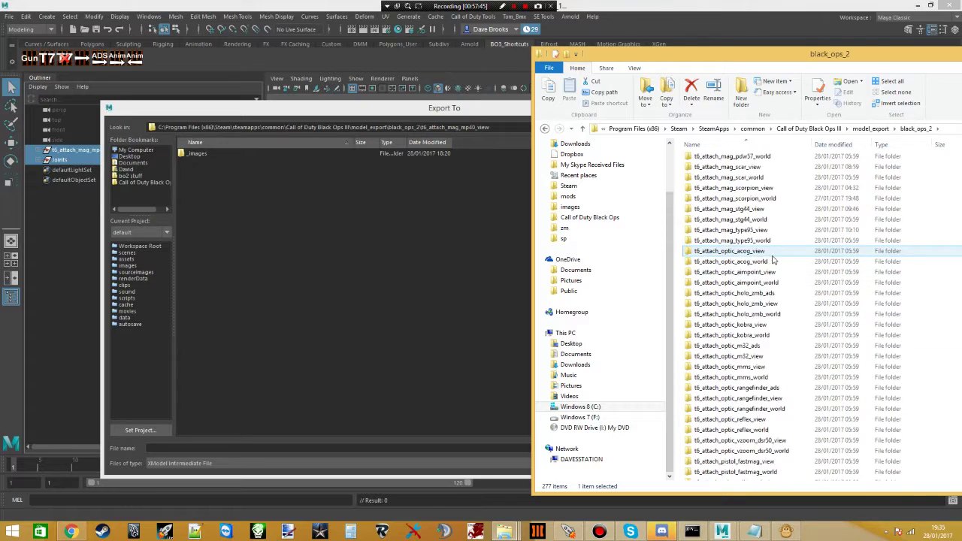
double_click(743, 253)
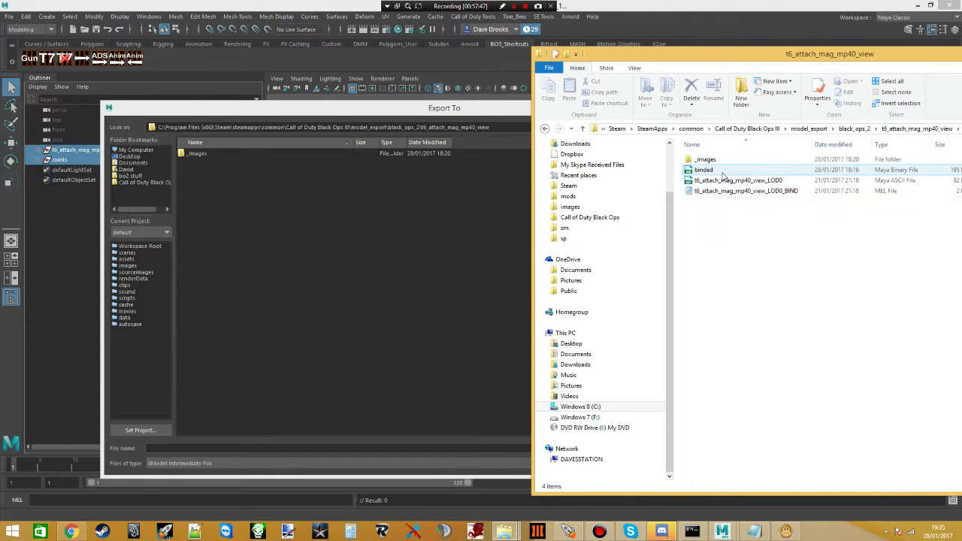
left_click(723, 181)
right_click(723, 181)
left_click(762, 350)
key("ctrl+c")
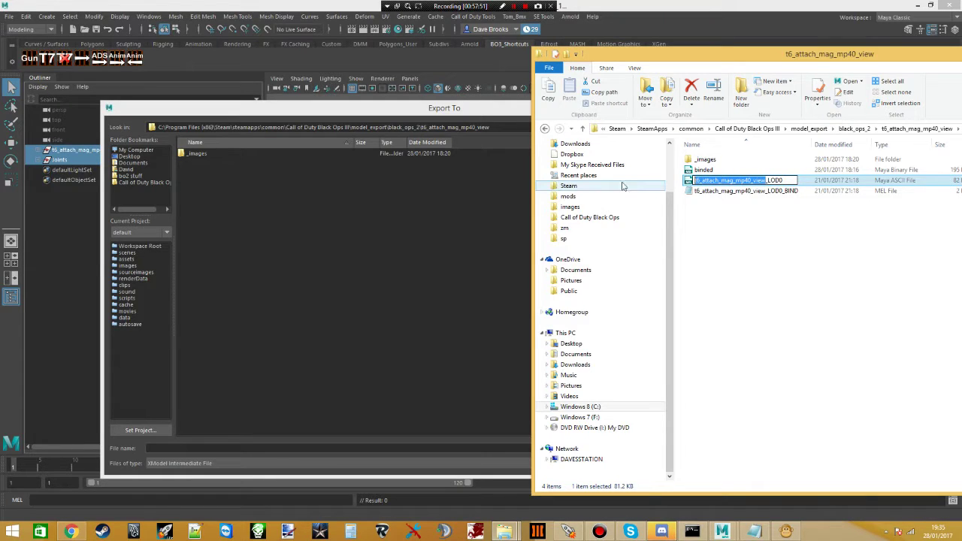
- Back in Maya, name the export file t6_attach_mag_mp40_view, export the selected magazine model, and minimize Maya
left_click(274, 404)
key("ctrl+v")
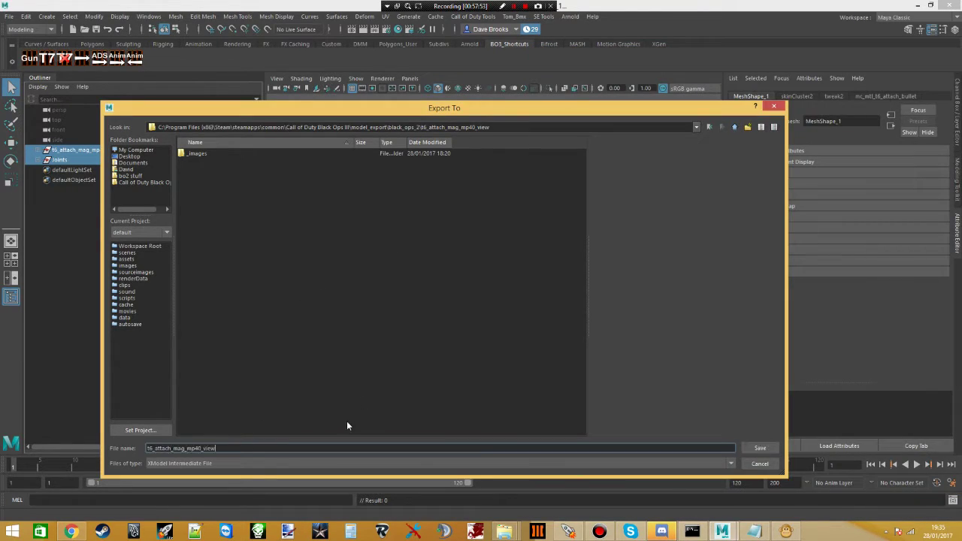
left_click(749, 447)
left_click(479, 238)
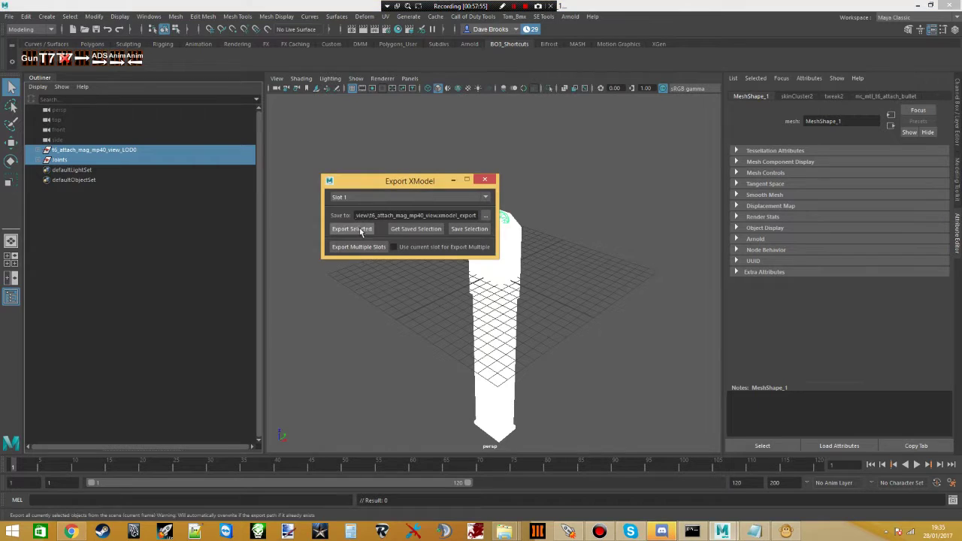
left_click(470, 270)
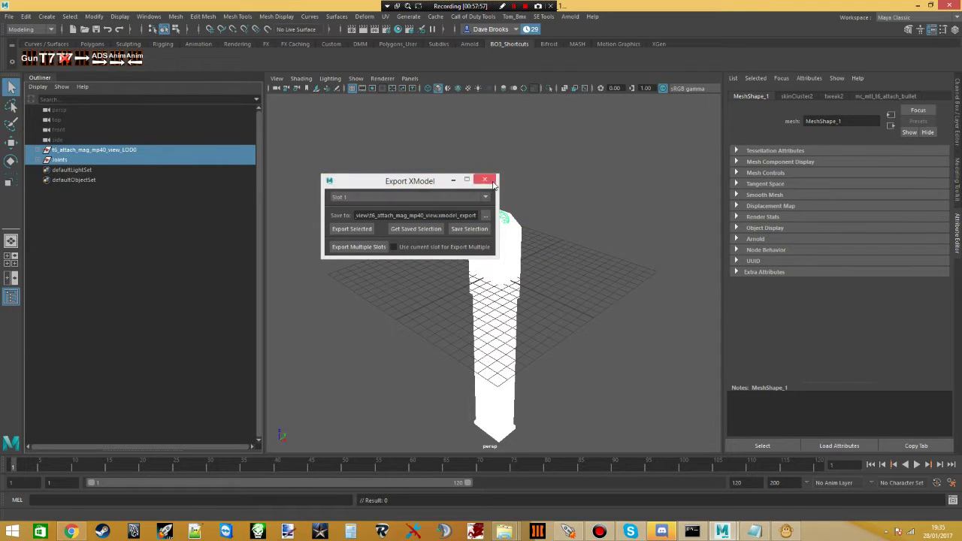
left_click(917, 5)
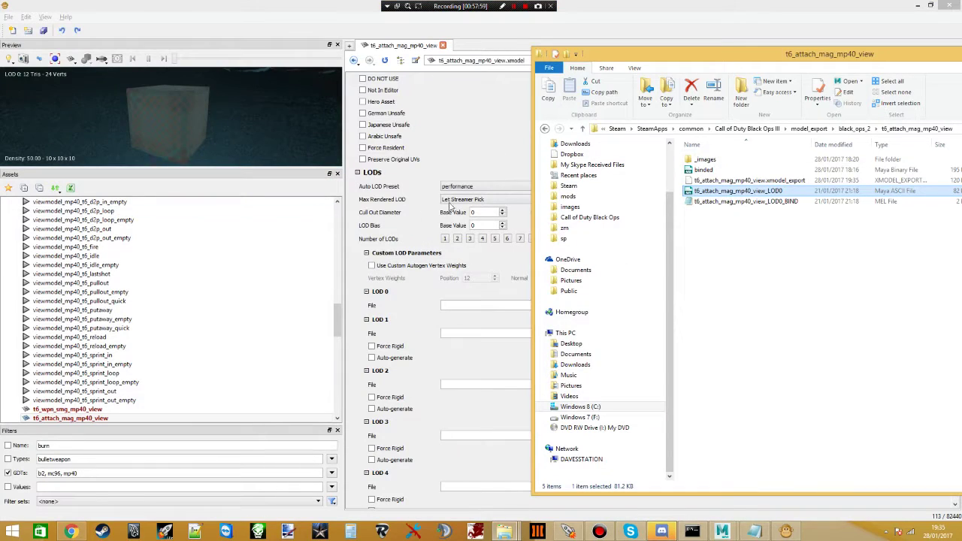
- In File Explorer, copy the export2bin application from the t6_wpn_smg_mp40_view folder inside black_ops_2
left_click(478, 131)
key("alt+Tab")
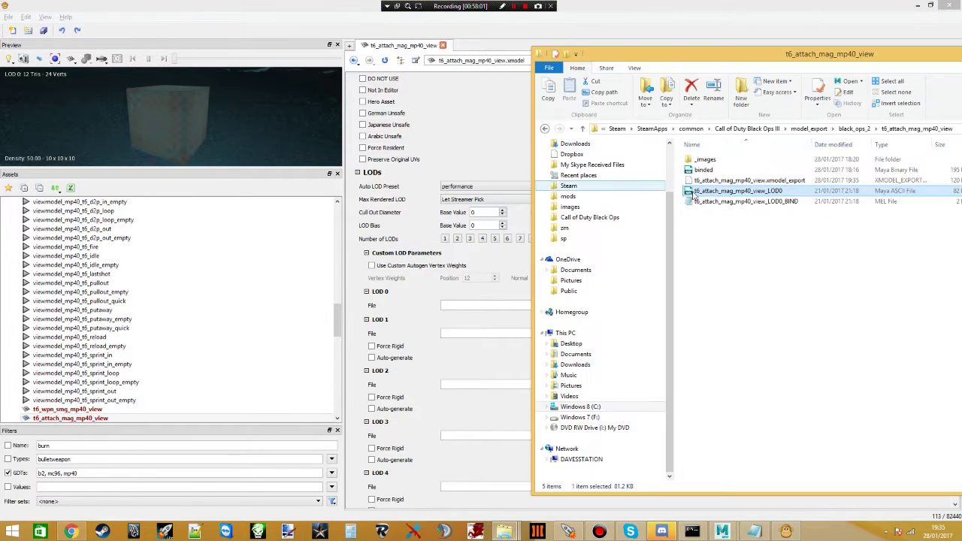
left_click(865, 129)
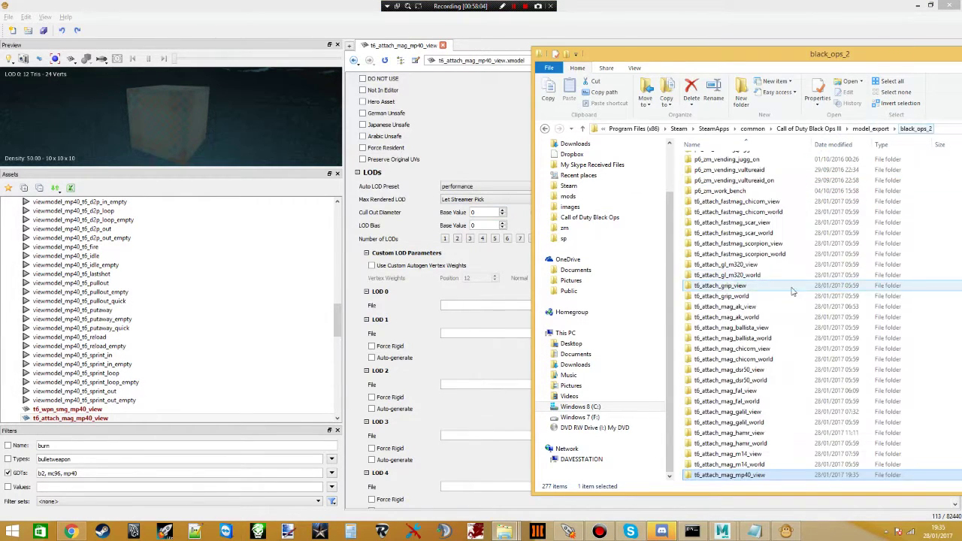
scroll(764, 413, "down", 2)
scroll(764, 413, "down", 12)
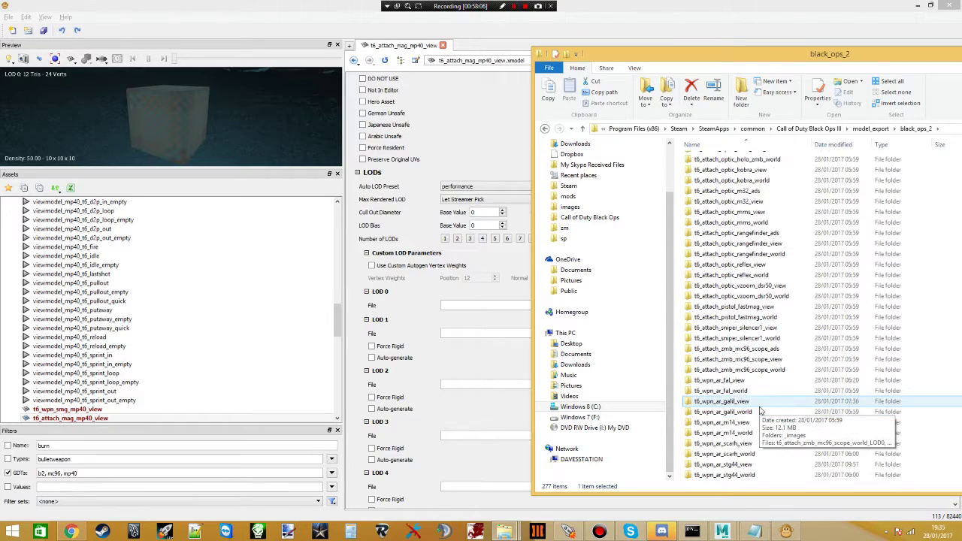
scroll(748, 407, "down", 6)
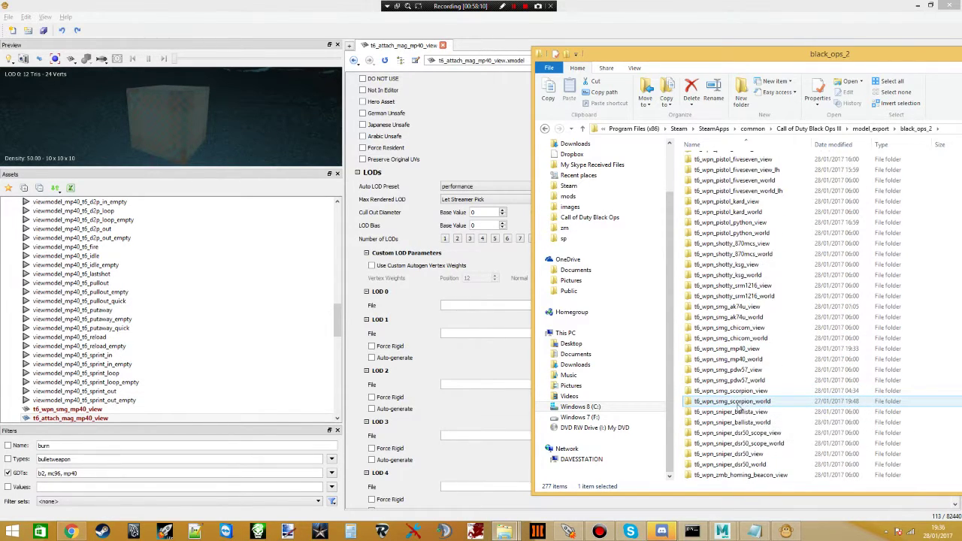
double_click(740, 412)
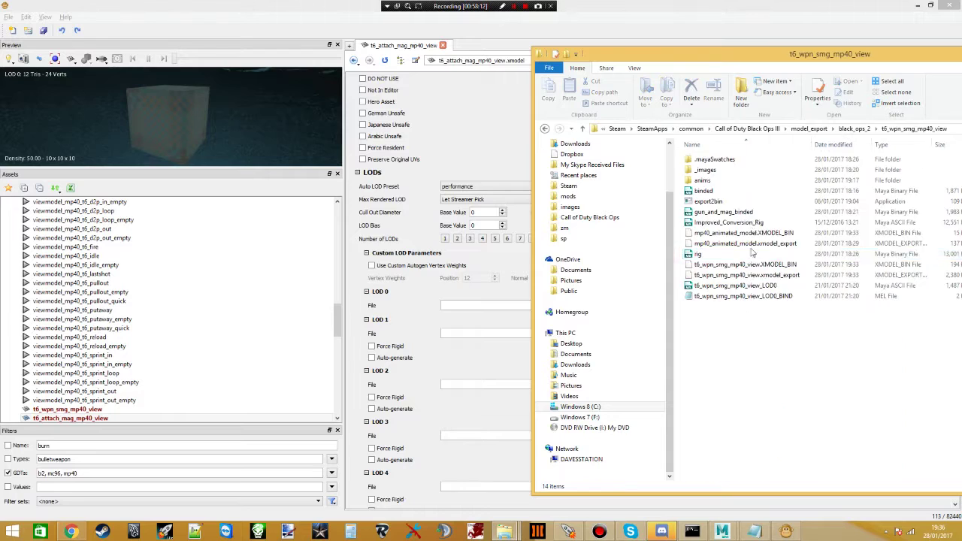
left_click(706, 202)
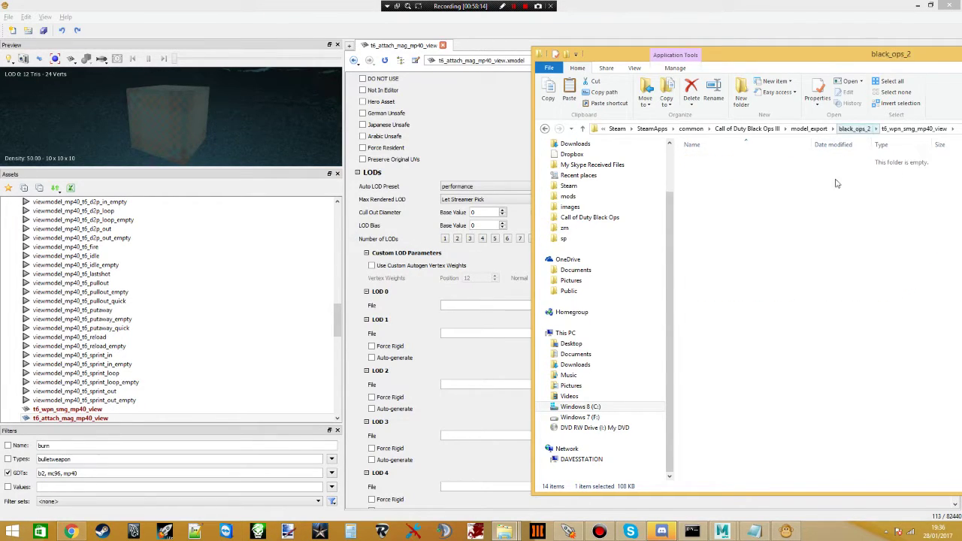
- Paste export2bin into the t6_attach_mag_mp40_view folder inside black_ops_2
left_click(854, 129)
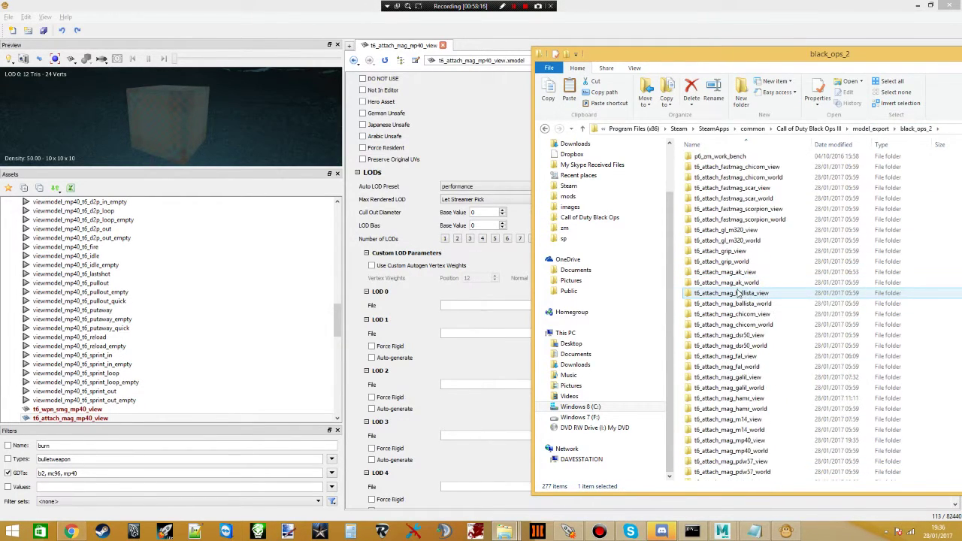
scroll(728, 419, "down", 1)
double_click(729, 415)
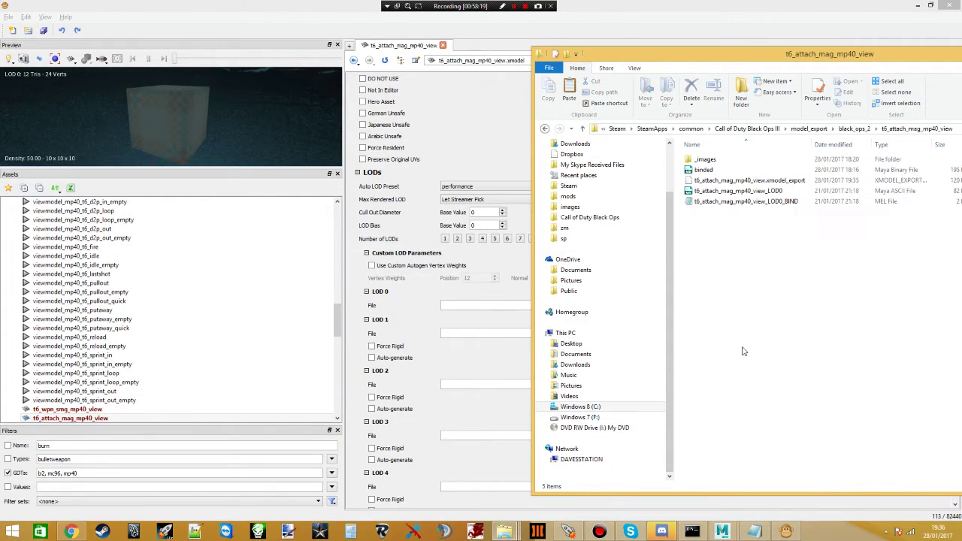
- Convert the magazine export to XMODEL_BIN by running export2bin * /v in a command window opened in its folder, then close the window
right_click(752, 307)
left_click(782, 406)
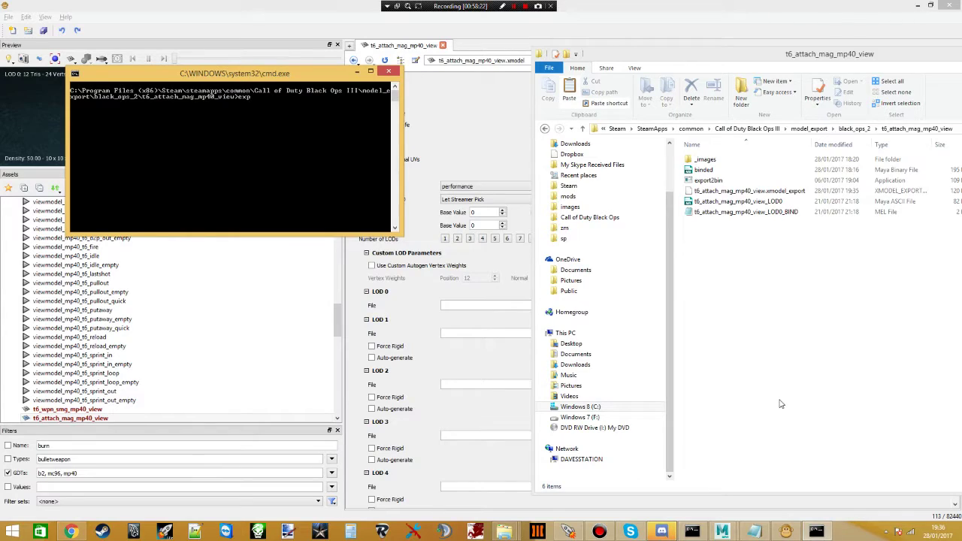
type("export2bin * /v")
key("Return")
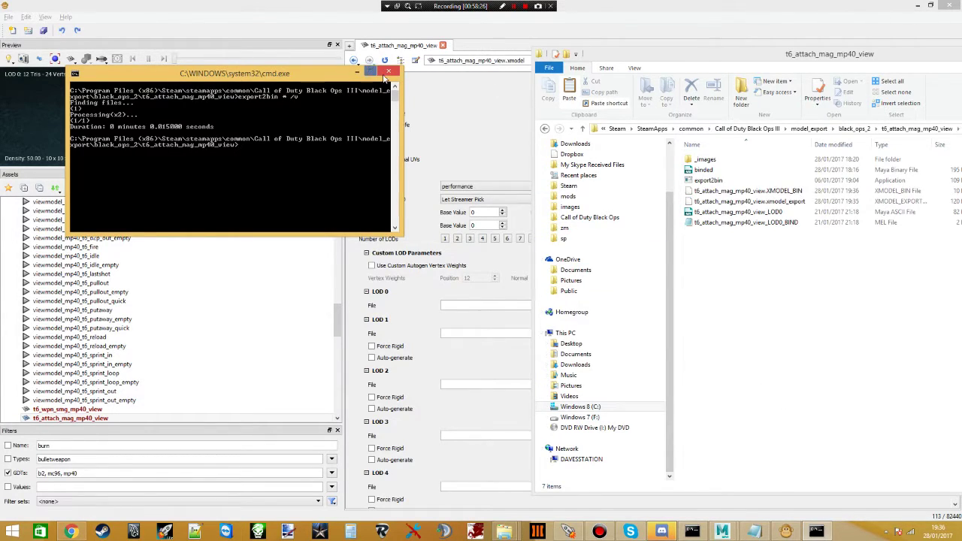
left_click(386, 73)
- Switch to the Asset Property Editor and set the magazine xmodel's LOD 0 file to t6_attach_mag_mp40_view.XMODEL_BIN
right_click(733, 195)
left_click(754, 333)
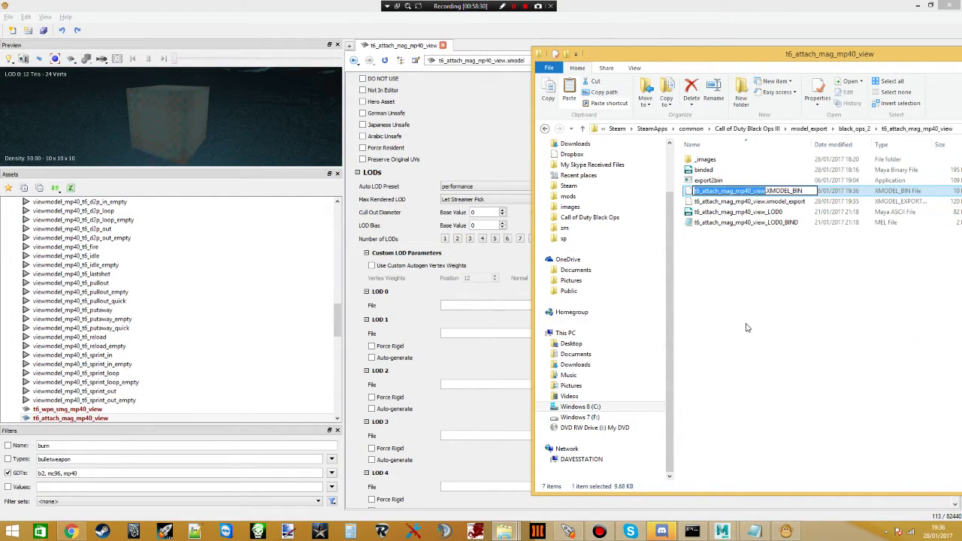
key("alt+Tab")
left_click(881, 305)
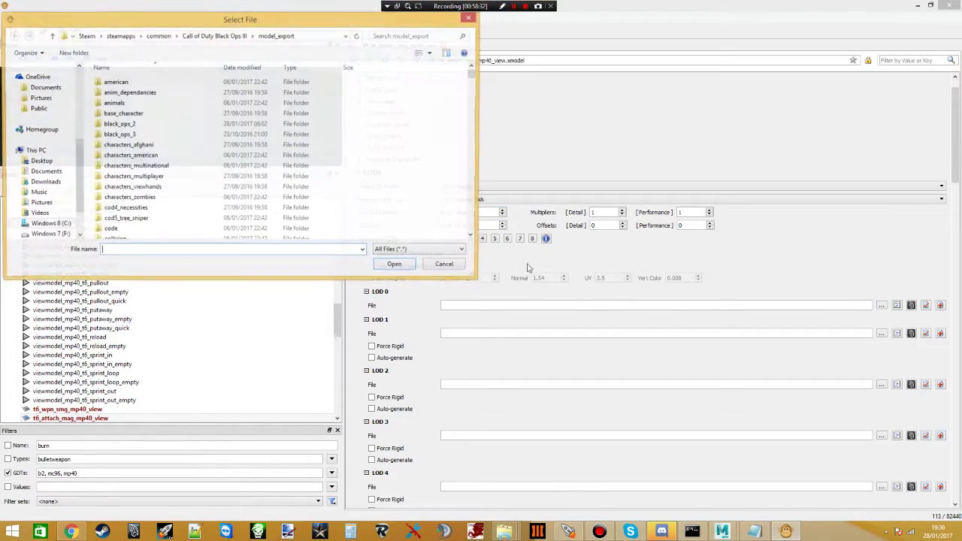
double_click(145, 124)
scroll(171, 181, "down", 3)
scroll(170, 179, "down", 4)
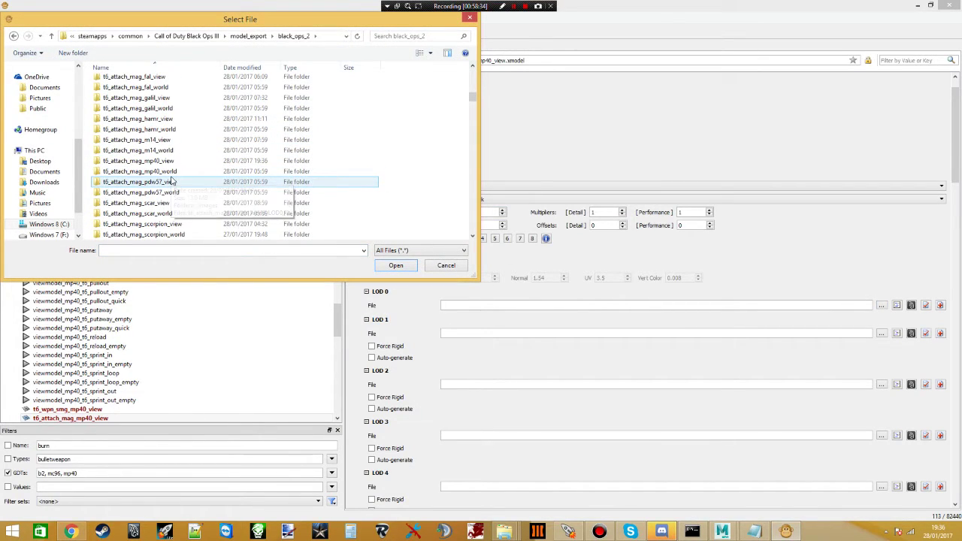
double_click(160, 167)
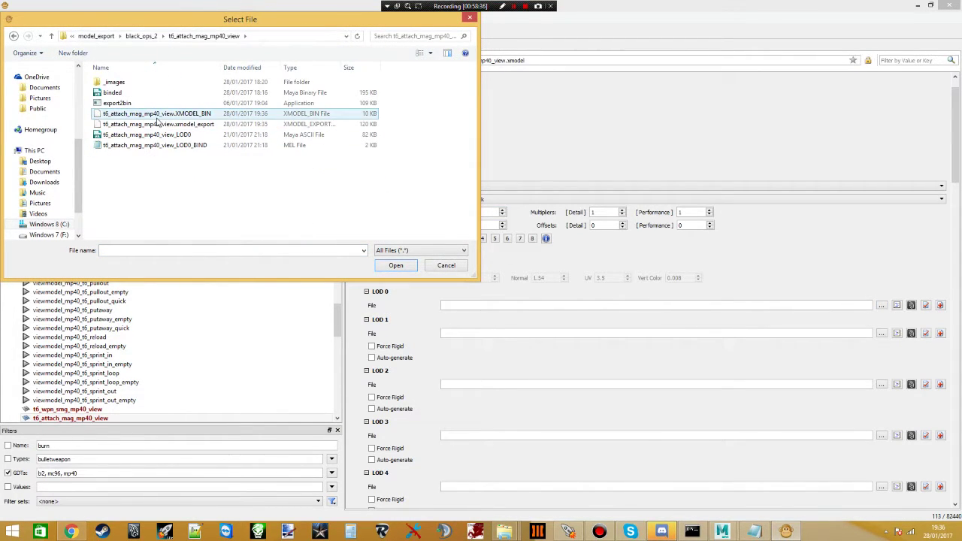
double_click(157, 113)
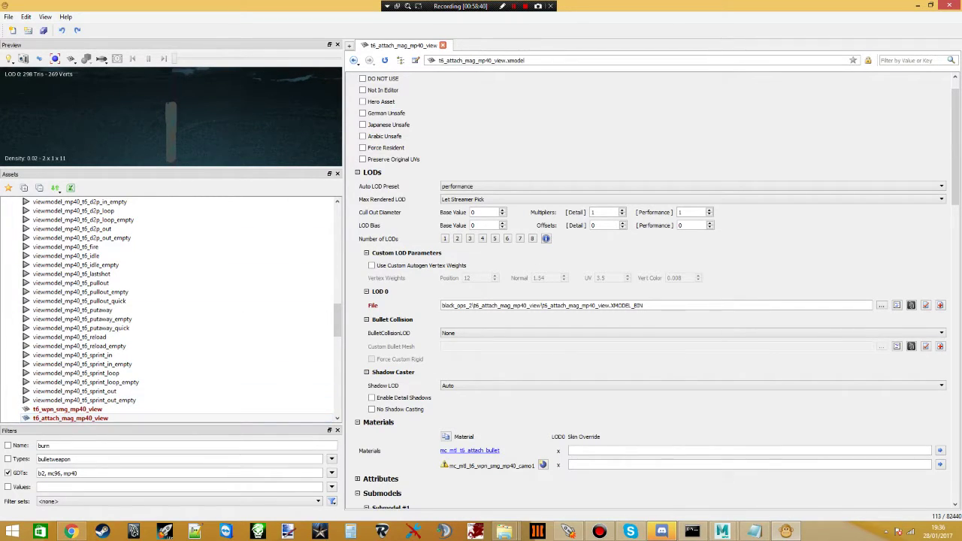
- Switch to File Explorer, open the magazine's _images folder, and rename the bullet color image as i_mtl_t6_attach_bullet_c
key("alt+Tab")
double_click(712, 163)
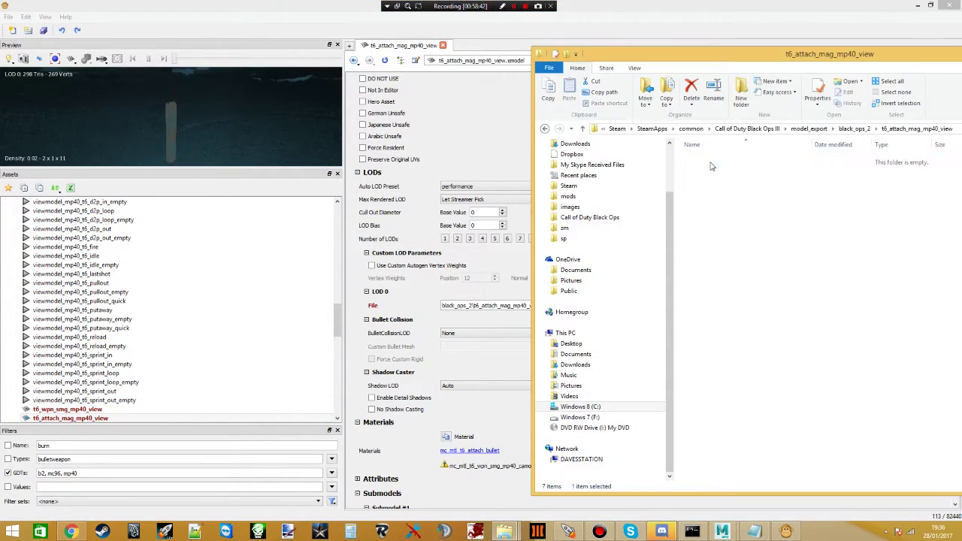
left_click_drag(824, 65, 730, 46)
right_click(718, 163)
left_click(744, 396)
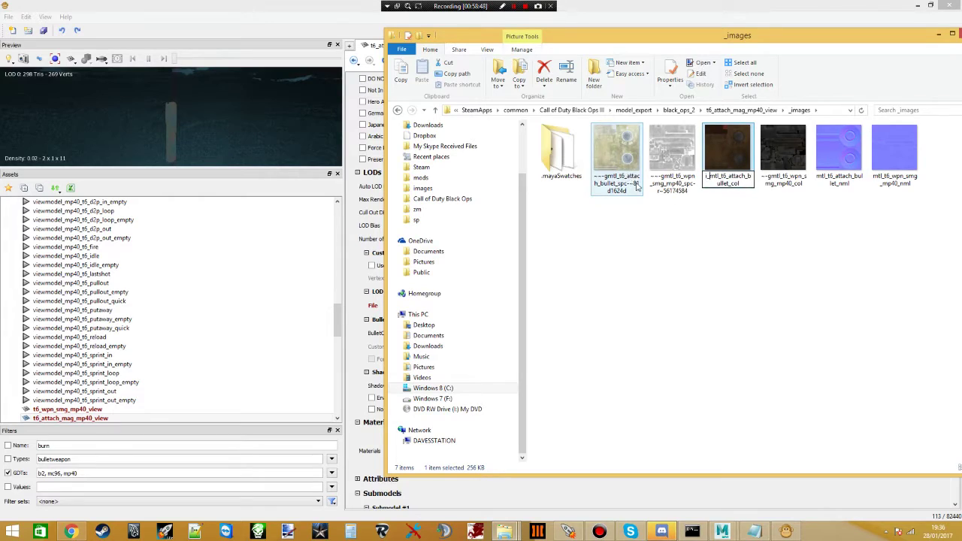
left_click(762, 189)
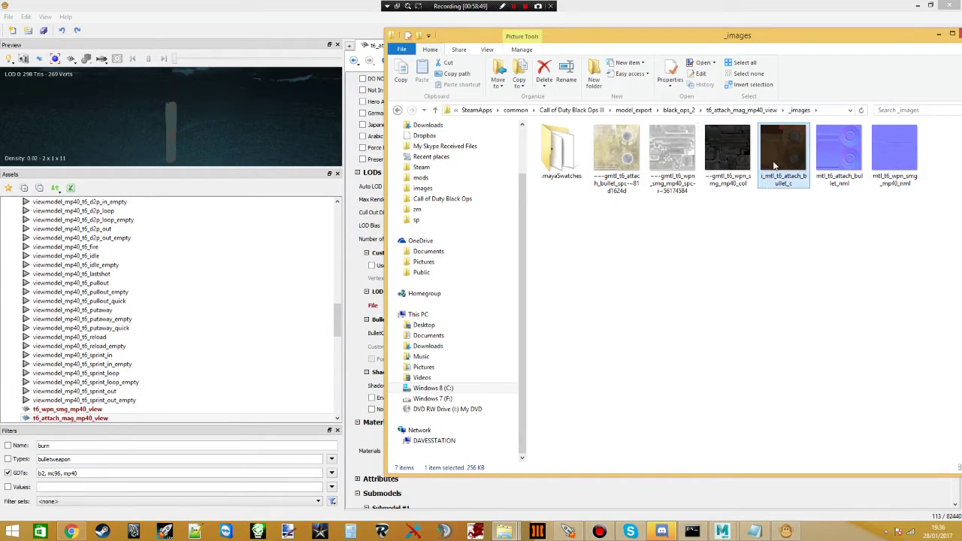
- Rename the MP40 color image in the _images folder as i_mtl_t6_wpn_smg_mp40_c
right_click(708, 193)
left_click(715, 182)
right_click(716, 183)
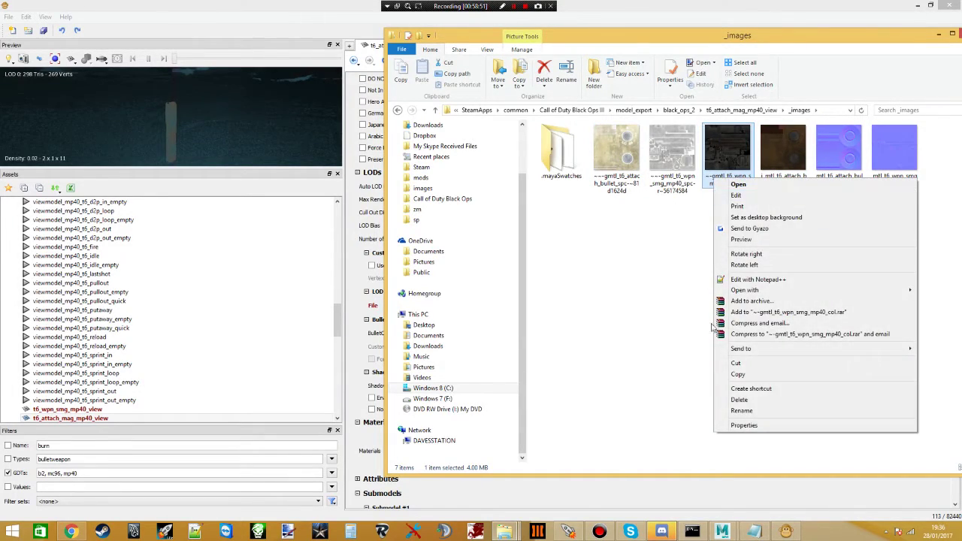
left_click(725, 407)
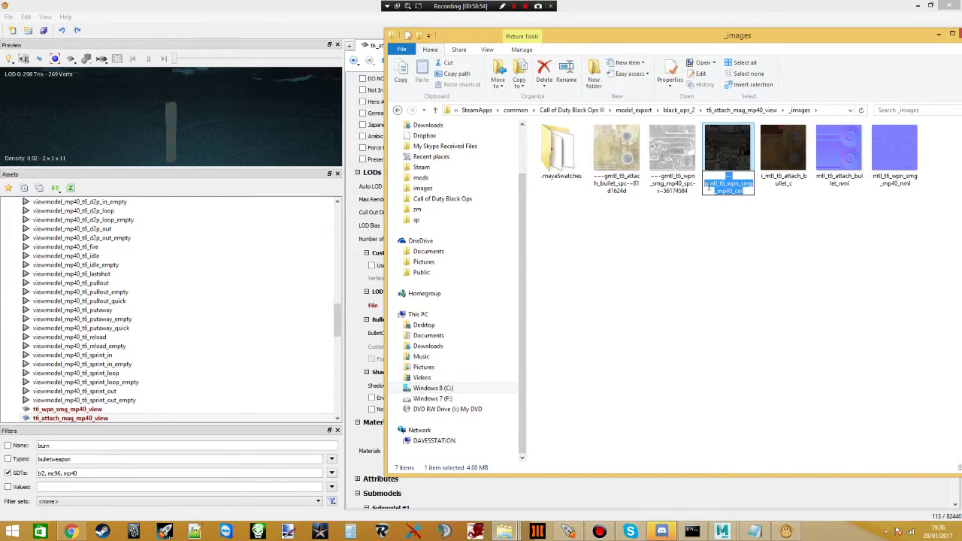
type("i_")
key("Return")
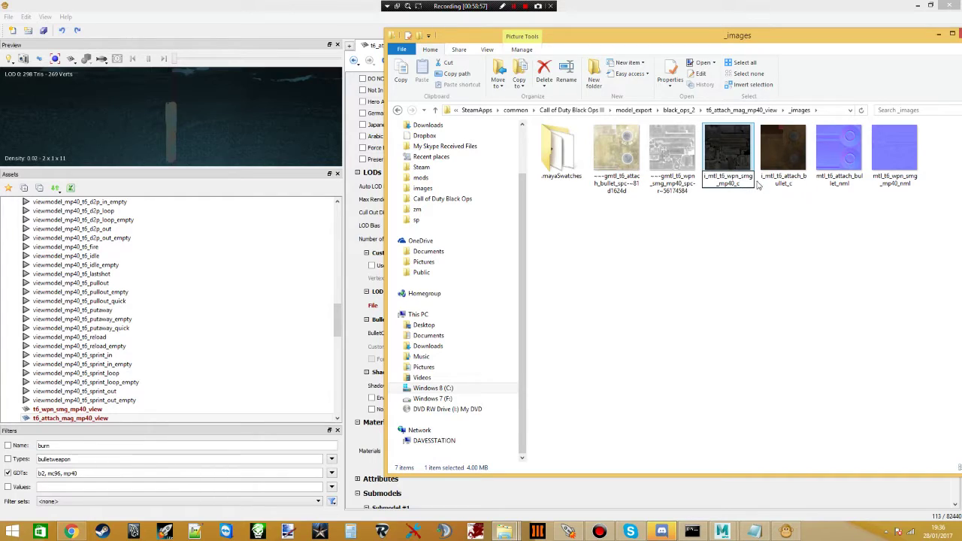
right_click(771, 169)
left_click(796, 399)
left_click(737, 382)
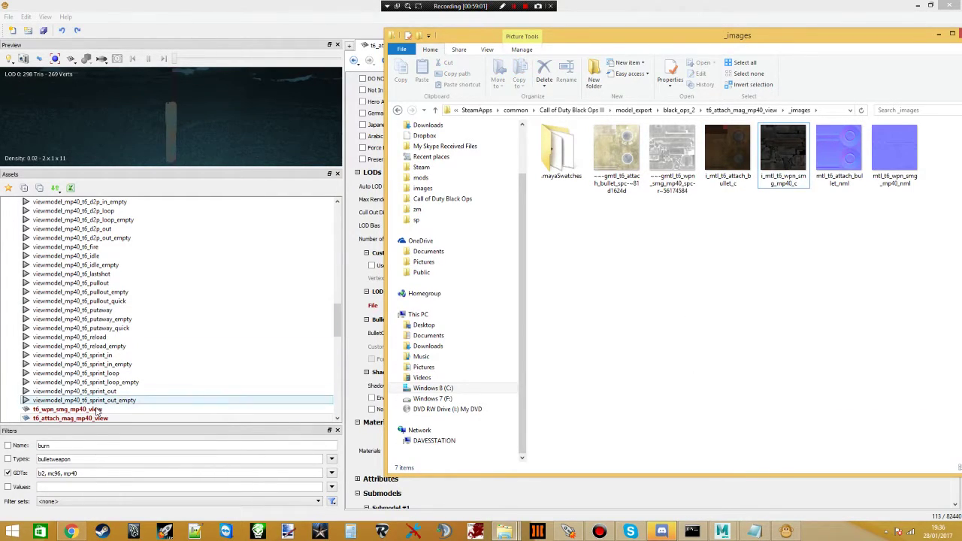
- Switch to the Asset Property Editor and locate the t6_wpn_smg_mp40 GDT in the asset list
left_click(72, 309)
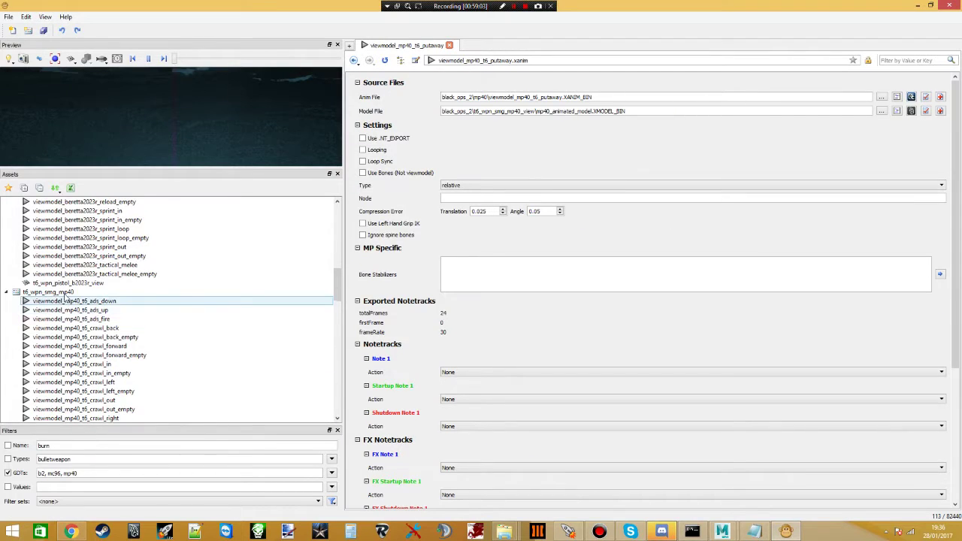
- Create a new image asset named i_mtl_t6_wpn_smg_mp40_c in the t6_wpn_smg_mp40 GDT
left_click(66, 292)
right_click(66, 293)
left_click(223, 306)
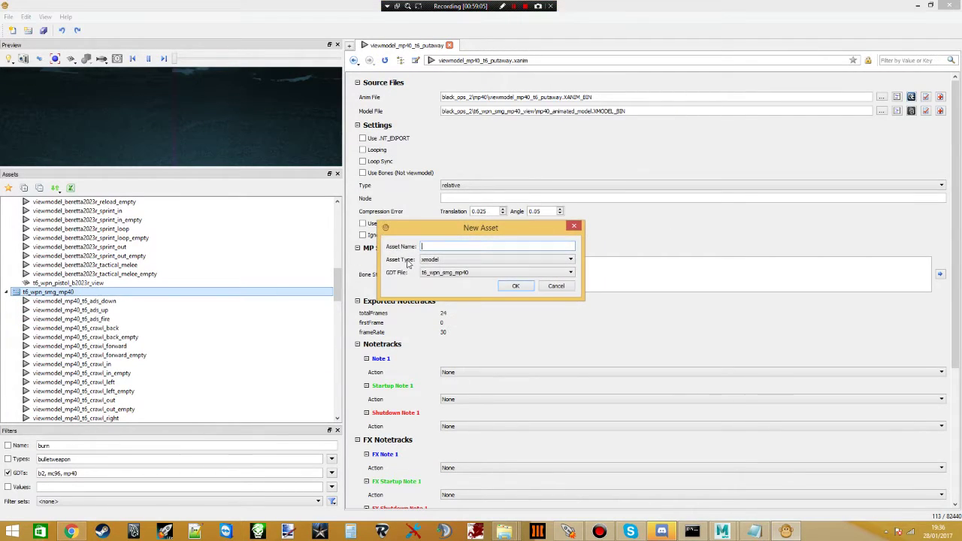
left_click(452, 260)
scroll(443, 293, "up", 5)
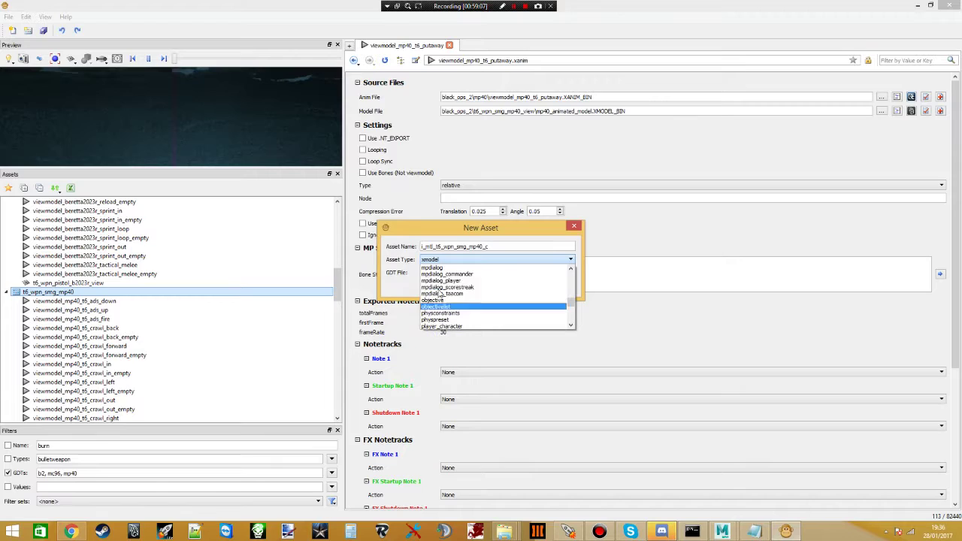
scroll(440, 297, "up", 4)
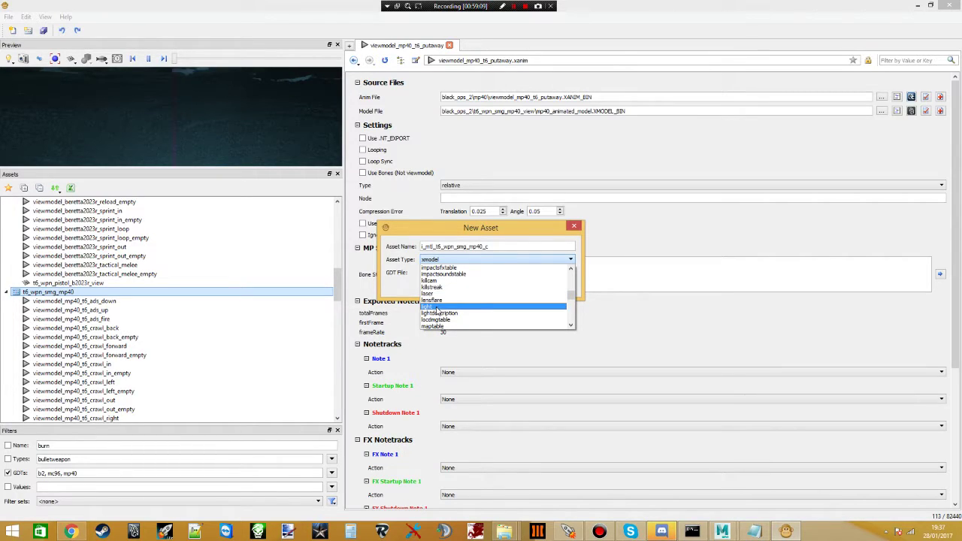
scroll(433, 299, "up", 2)
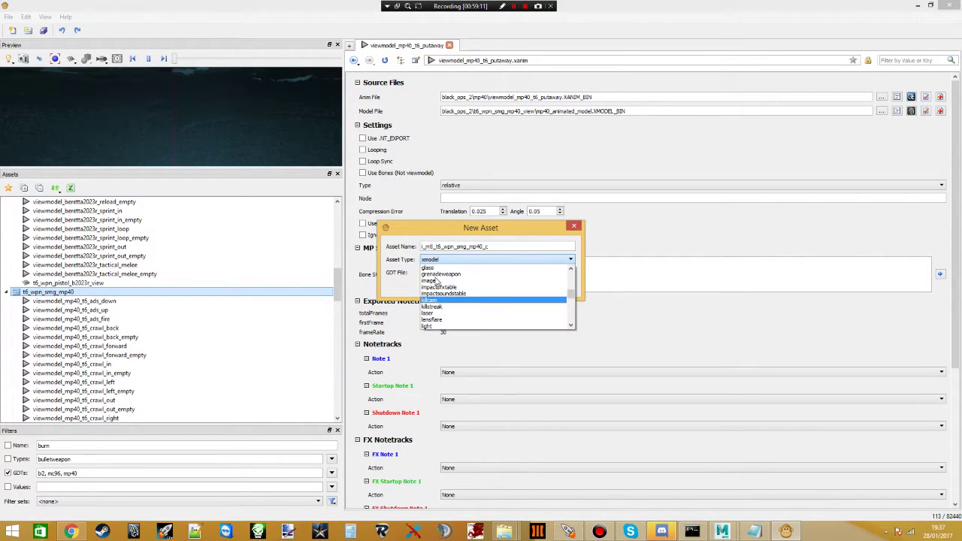
left_click(449, 280)
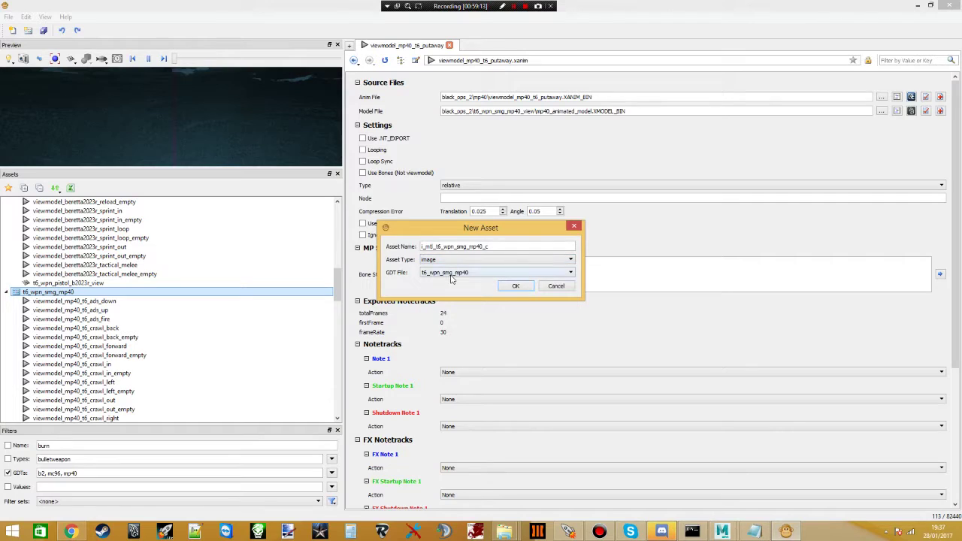
left_click(516, 287)
- Set the new image's usage to diffuseMap and its compression to Uncompressed
left_click(450, 157)
left_click(449, 166)
left_click(450, 170)
left_click(485, 198)
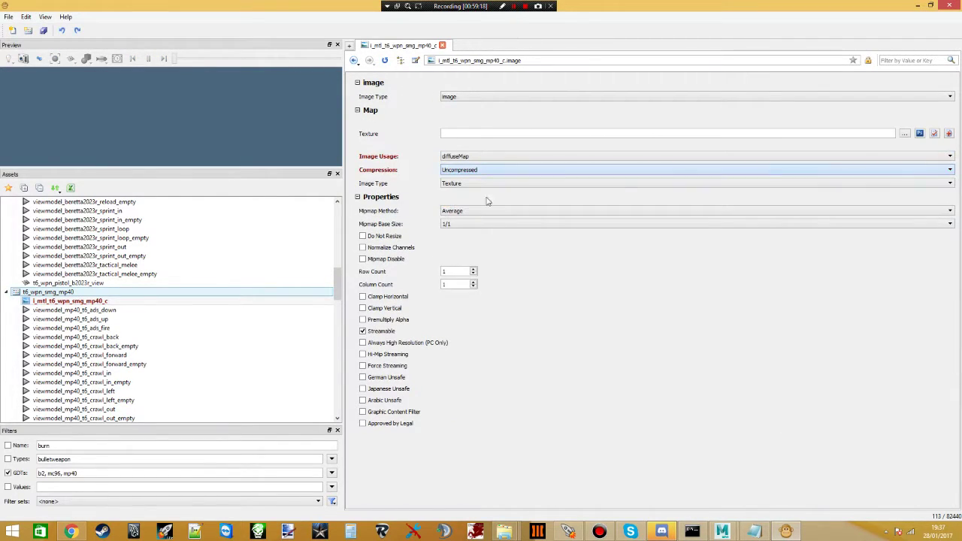
- Start choosing the image's texture file and browse to black_ops_2\t6_wpn_smg_mp40_view\_images
left_click(905, 135)
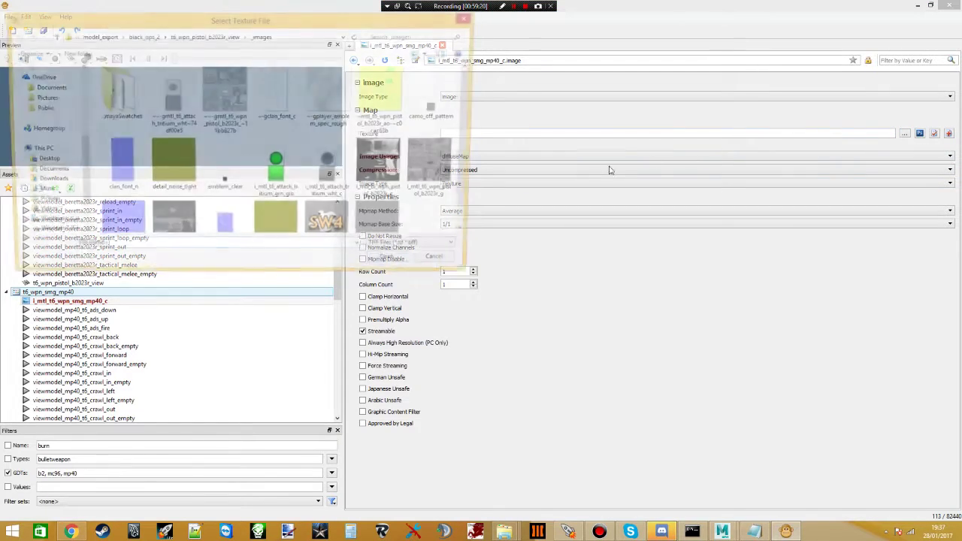
left_click(135, 36)
scroll(184, 150, "down", 6)
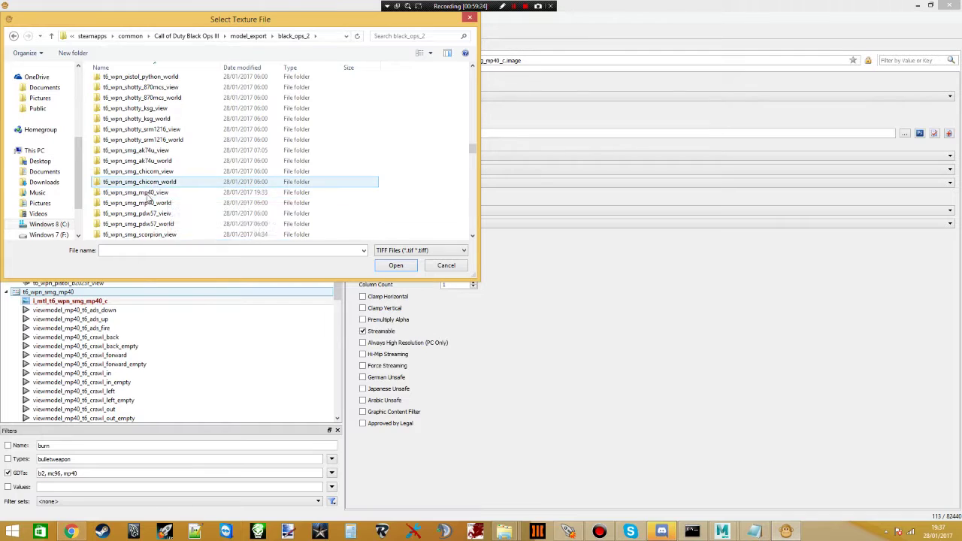
double_click(154, 193)
double_click(128, 98)
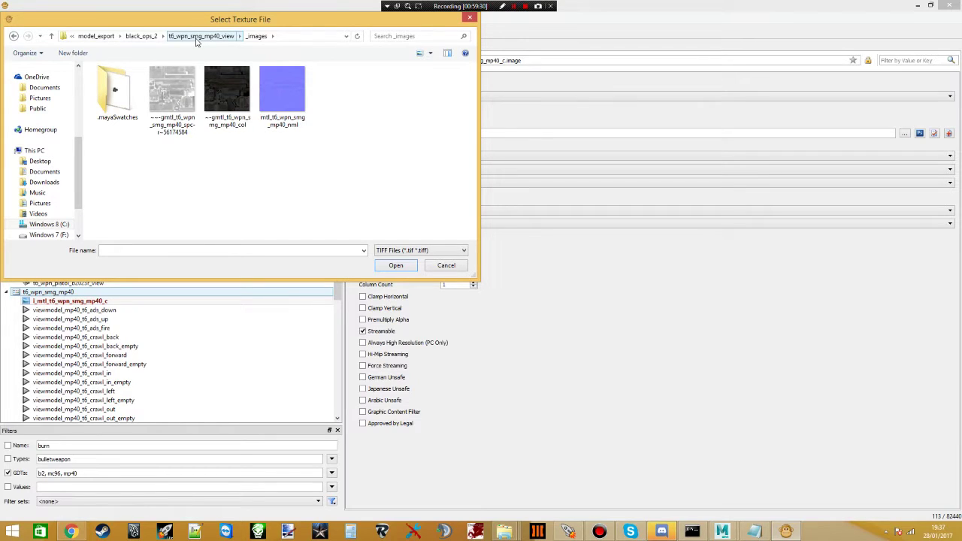
- Copy i_mtl_t6_attach_bullet_c and i_mtl_t6_wpn_smg_mp40_c from t6_attach_mag_mp40_view\_images into the weapon's _images folder
key("alt+Tab")
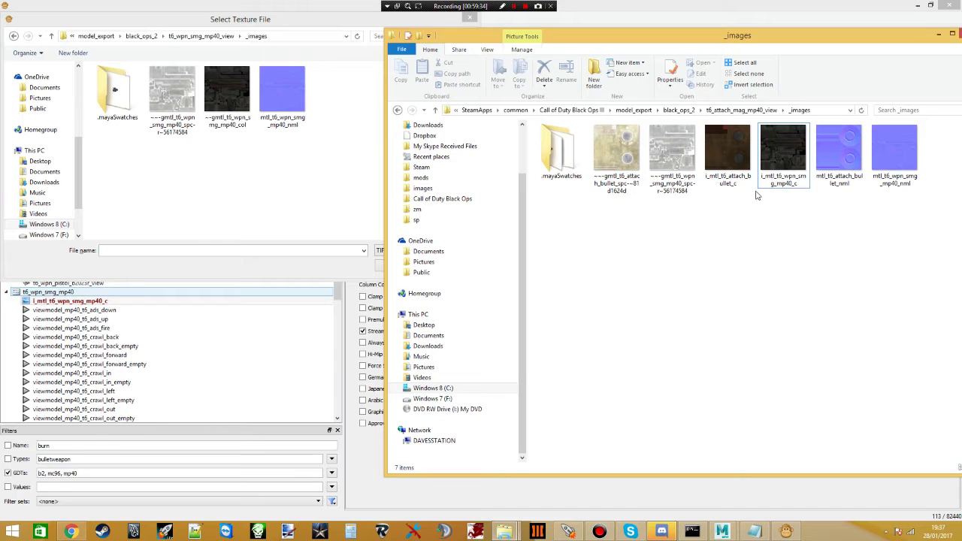
key("Left")
left_click_drag(735, 137, 248, 161)
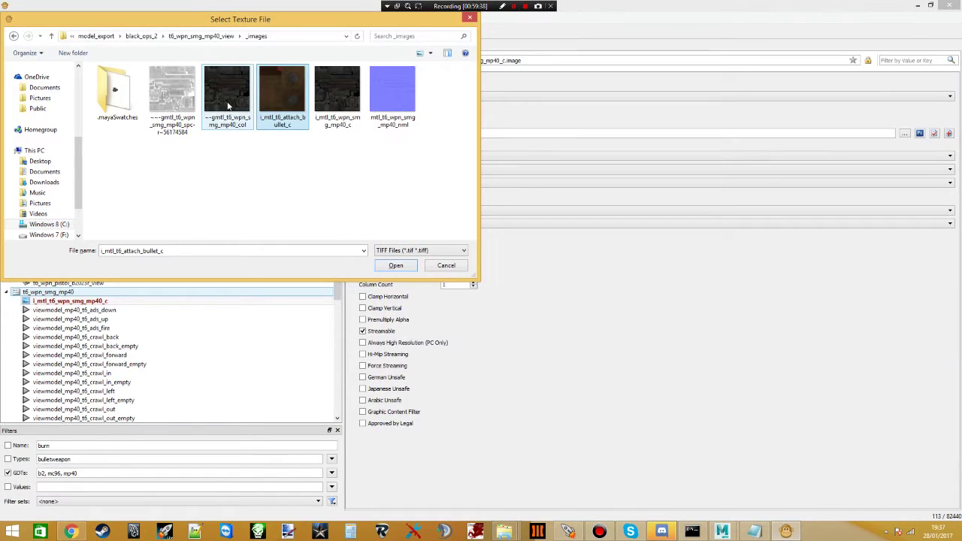
- Delete ~~gmtl_t6_wpn_smg_mp40_col and i_mtl_t6_attach_bullet_c from the weapon's _images folder
left_click(334, 110)
left_click(245, 109)
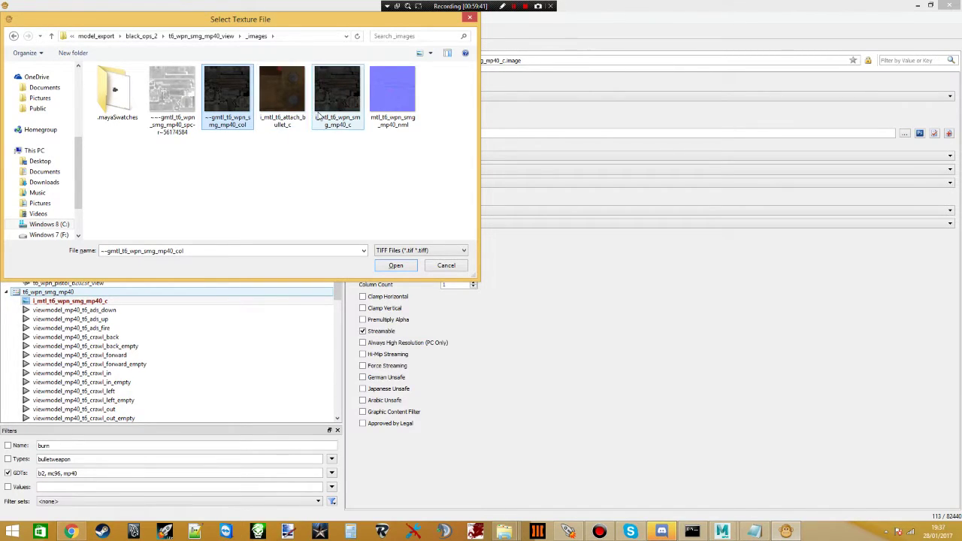
key("Delete")
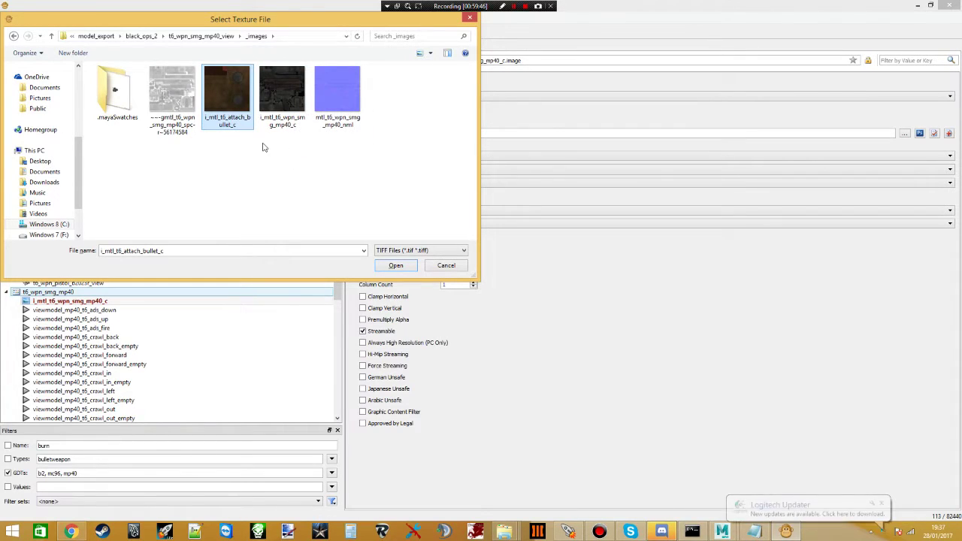
key("Delete")
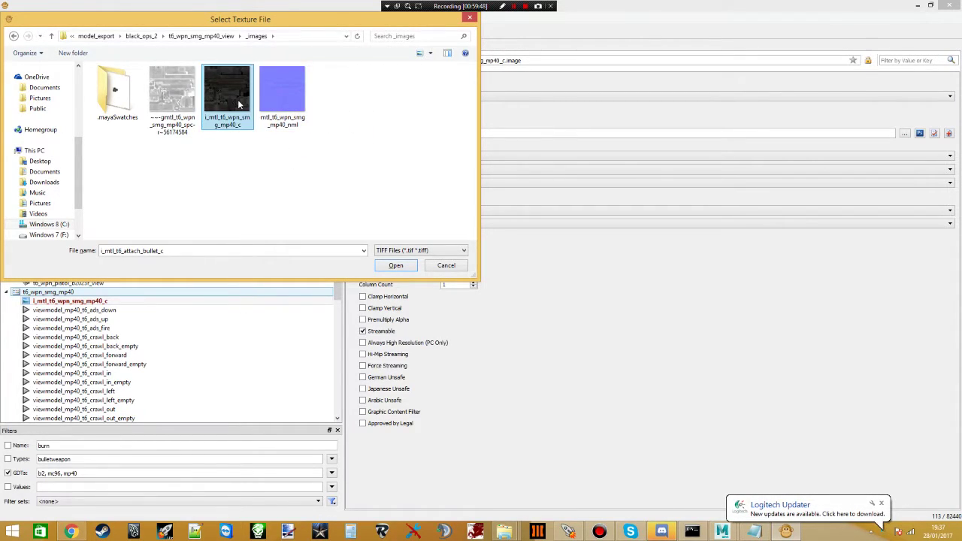
- Check the texture files in the t6_attach_mag_mp40_view\_images folder in File Explorer
key("alt+Tab")
key("alt+Tab")
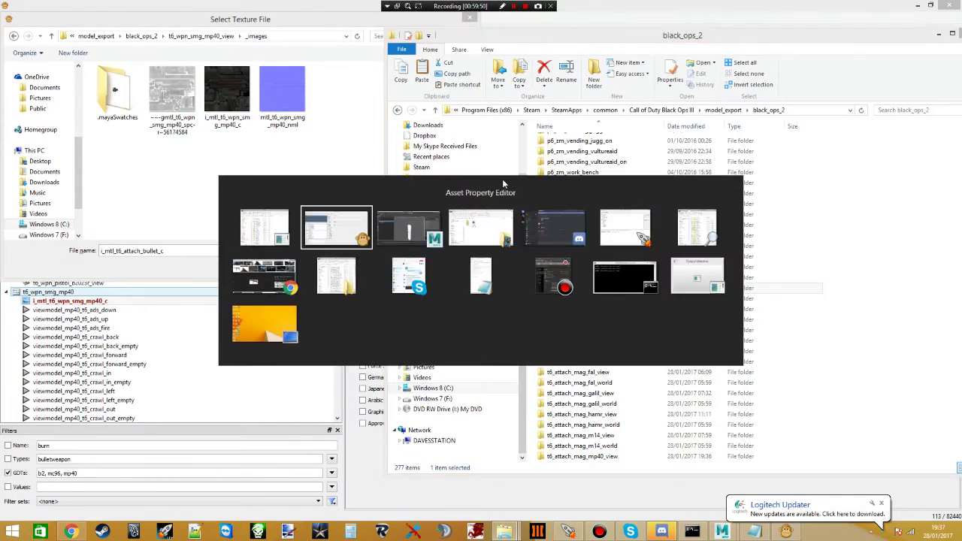
scroll(580, 297, "up", 2)
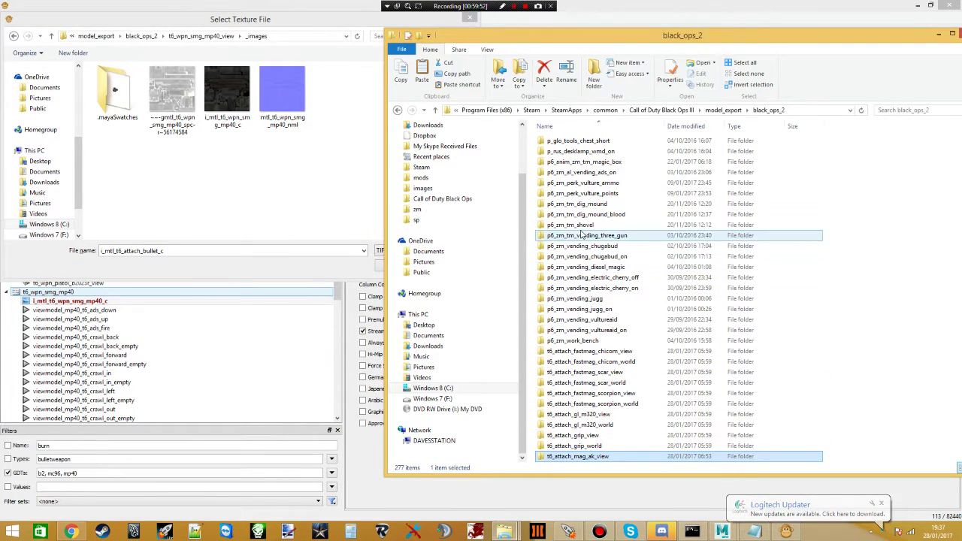
scroll(594, 394, "down", 7)
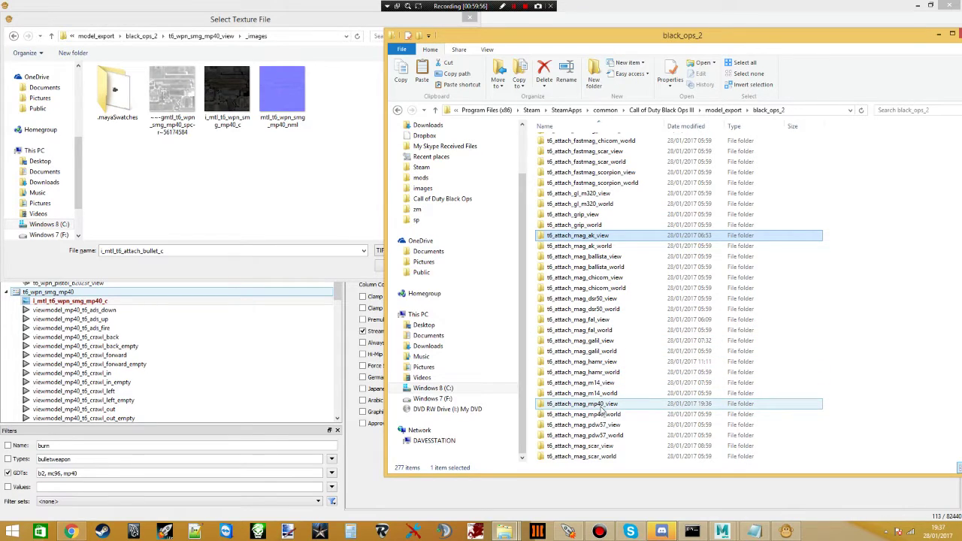
double_click(599, 405)
double_click(558, 141)
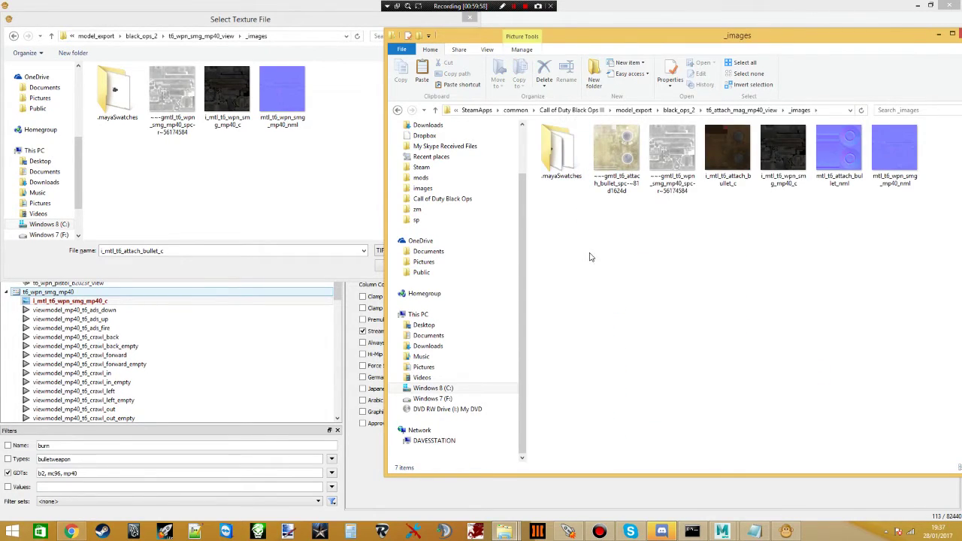
- Use i_mtl_t6_wpn_smg_mp40_c.tiff as the image's texture and copy the image asset's name
left_click(265, 191)
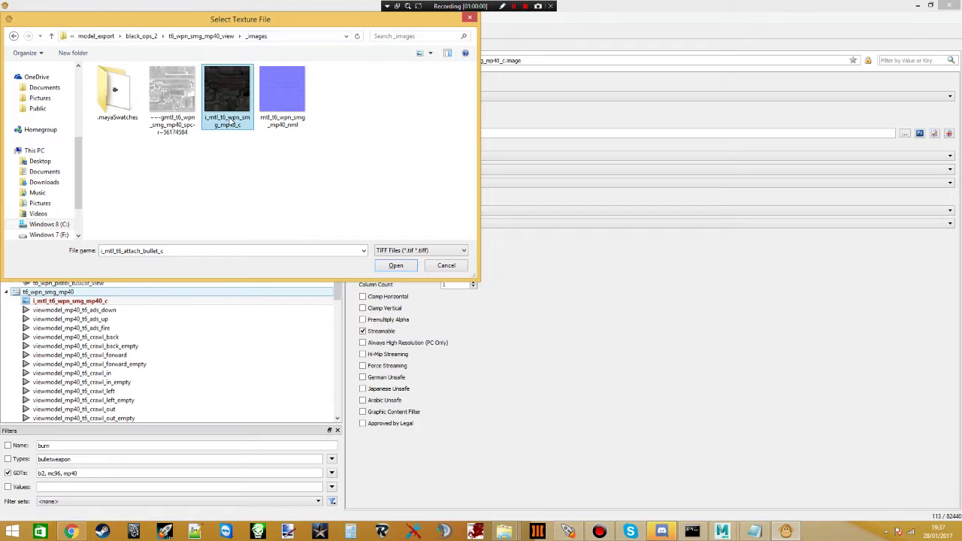
double_click(231, 106)
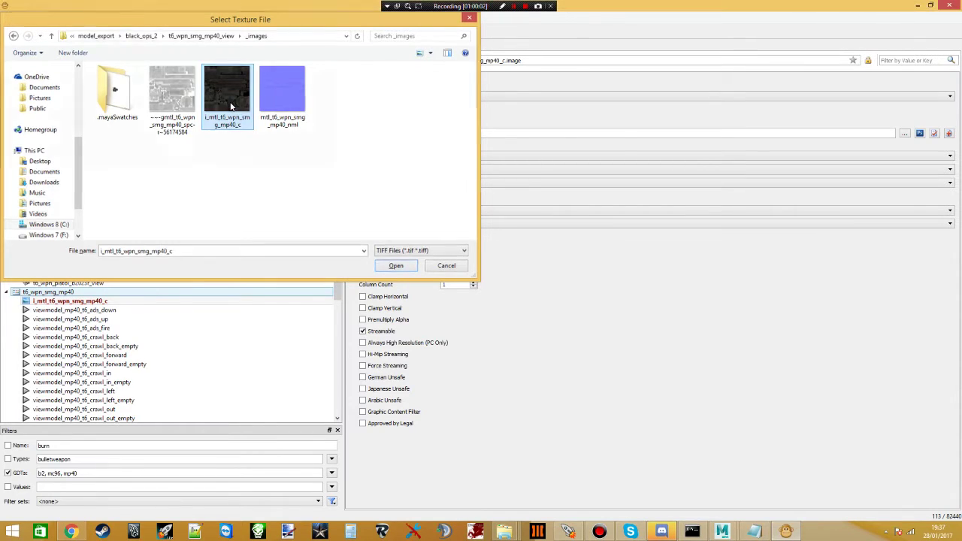
left_click(99, 302)
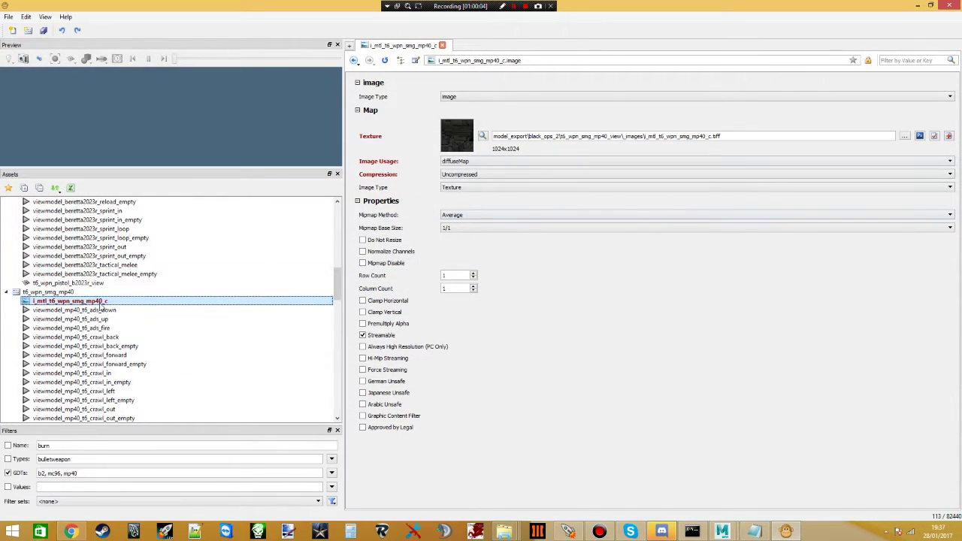
double_click(506, 60)
key("ctrl+c")
- Create the missing material mc_mtl_t6_wpn_smg_mp40_camo1 from the t6_wpn_smg_mp40_view model's material list
scroll(178, 316, "down", 2)
scroll(178, 317, "down", 5)
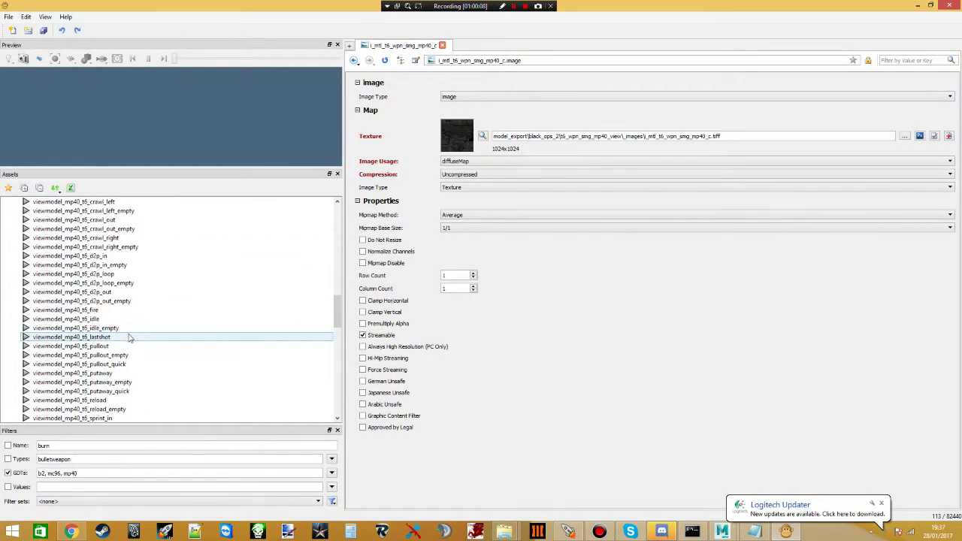
left_click(67, 363)
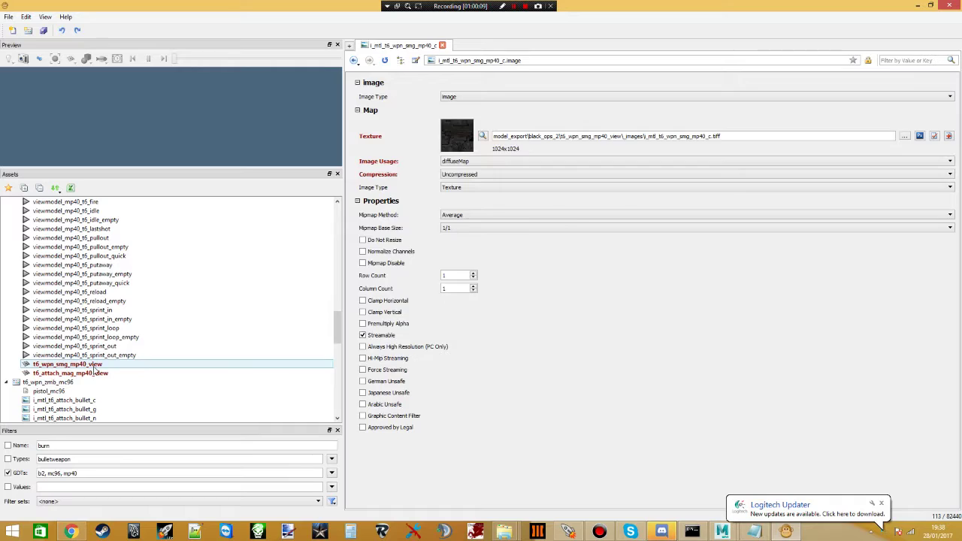
scroll(541, 323, "down", 2)
left_click(542, 331)
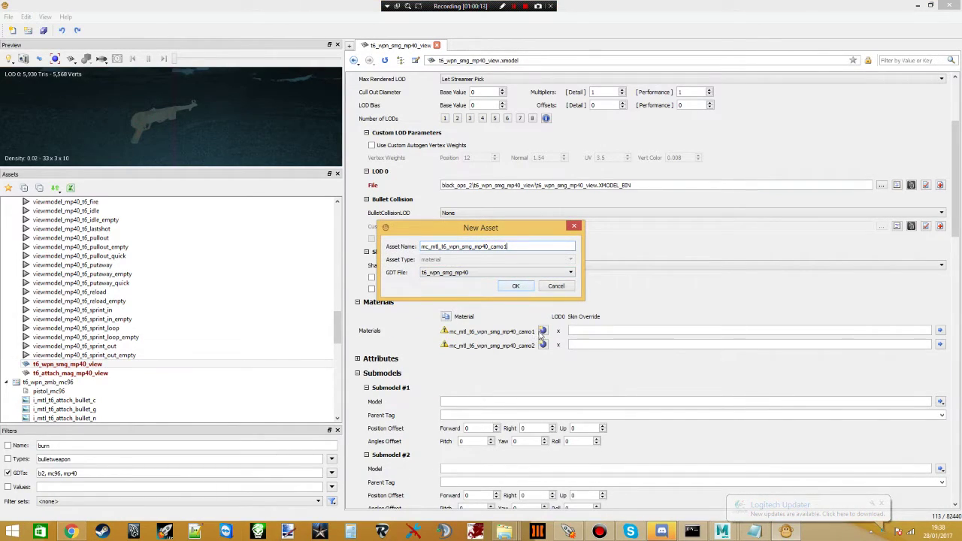
left_click(514, 287)
- Set the camo1 material's type to lit_weapon and its surface type to <none>
left_click(468, 111)
scroll(466, 199, "down", 10)
left_click(465, 140)
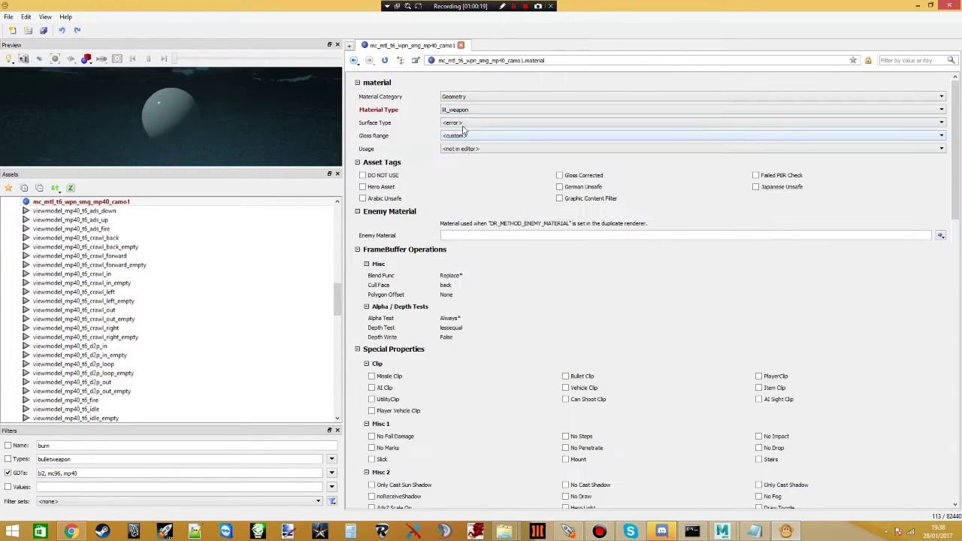
left_click(466, 122)
left_click(465, 139)
- Assign i_mtl_t6_wpn_smg_mp40_c as the camo1 material's color map
scroll(473, 286, "down", 15)
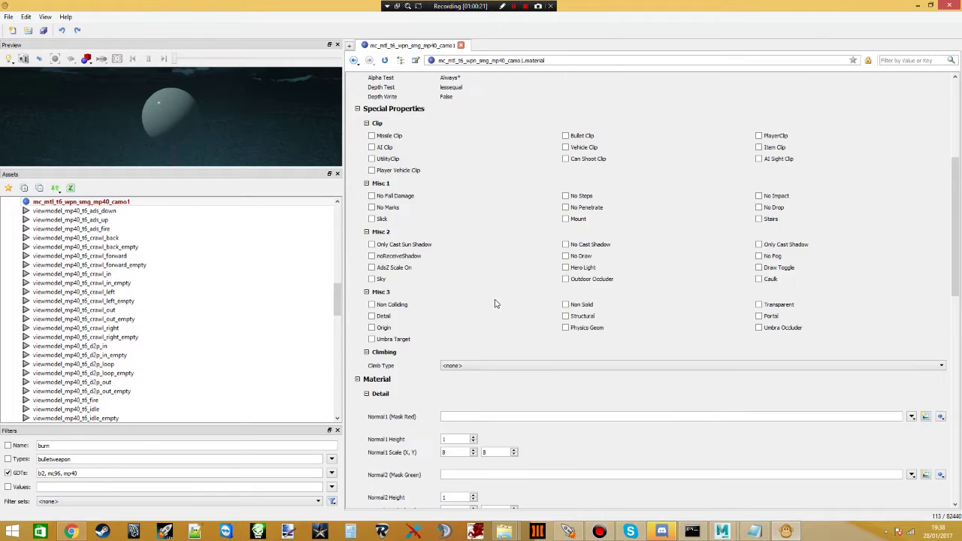
left_click(450, 328)
key("ctrl+v")
left_click(515, 343)
- Create the missing material mc_mtl_t6_wpn_smg_mp40_camo2 from the t6_wpn_smg_mp40_view model's material list
left_click(131, 337)
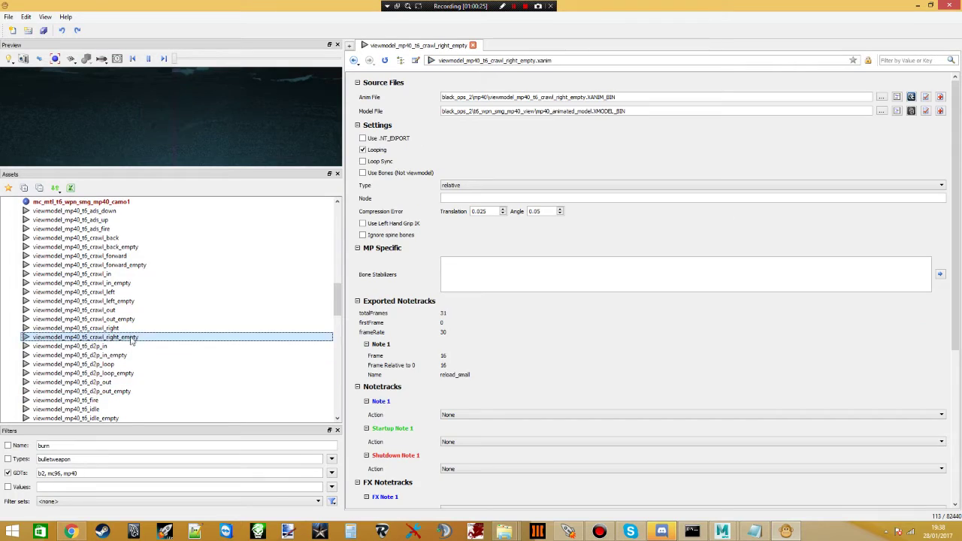
scroll(124, 360, "down", 10)
left_click(90, 319)
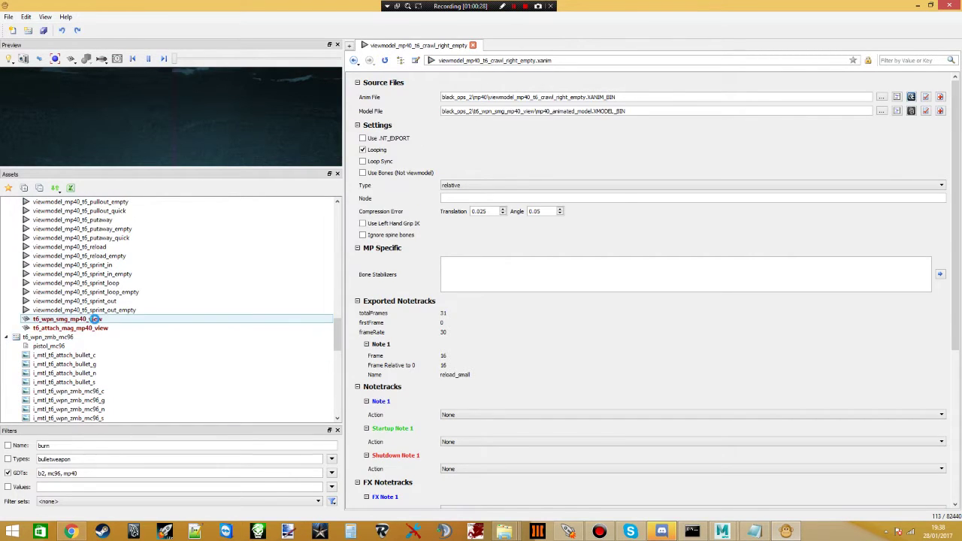
left_click(542, 344)
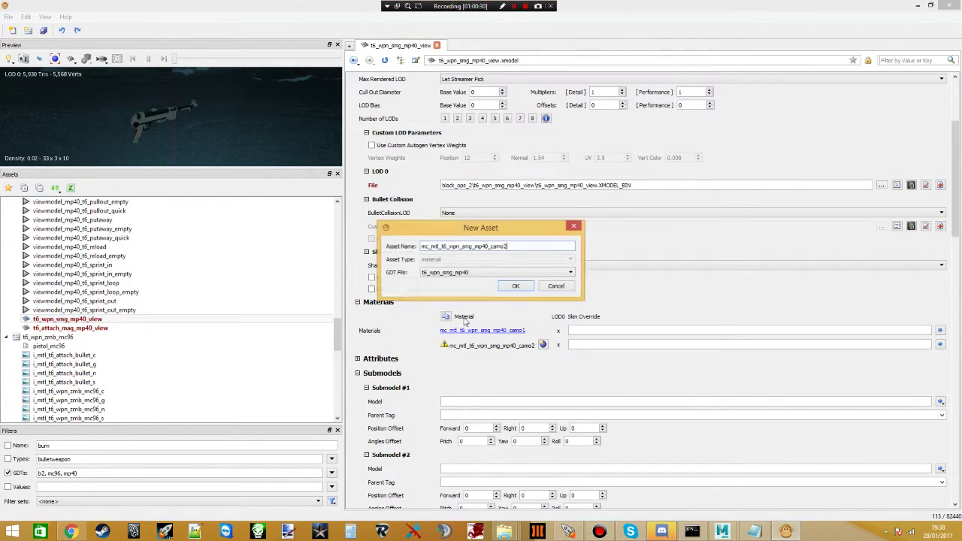
left_click(517, 286)
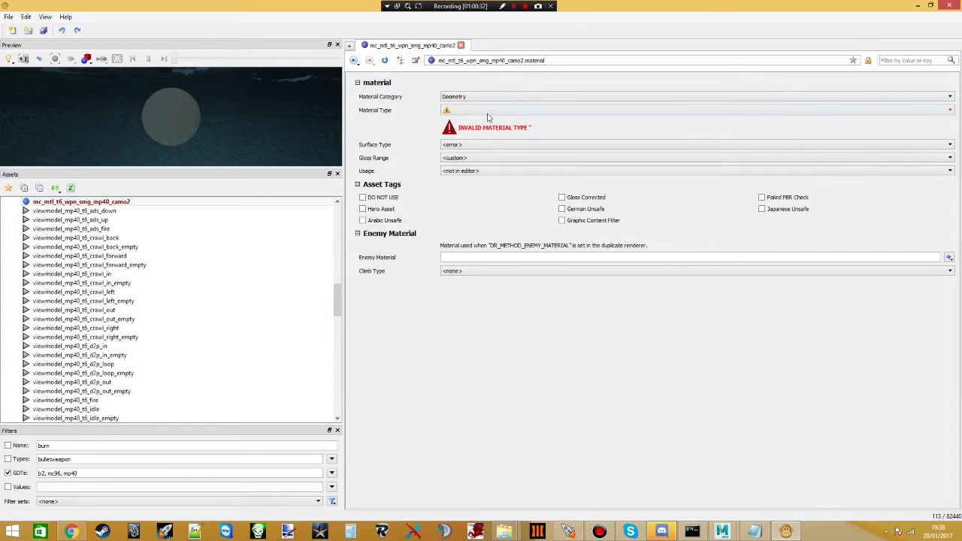
- Set the camo2 material's type to lit_weapon and its surface type to <none>
left_click(479, 111)
scroll(461, 187, "up", 3)
left_click(461, 144)
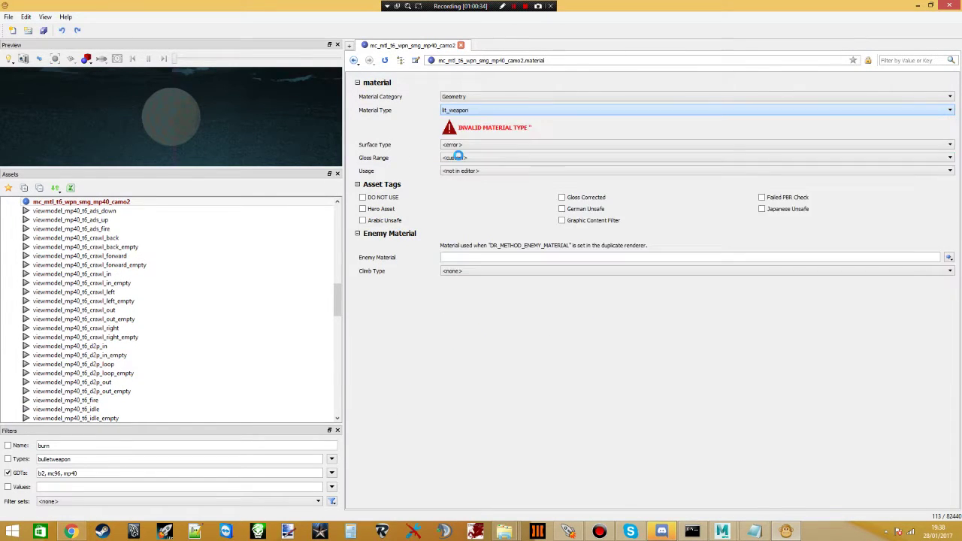
left_click(465, 122)
left_click(465, 135)
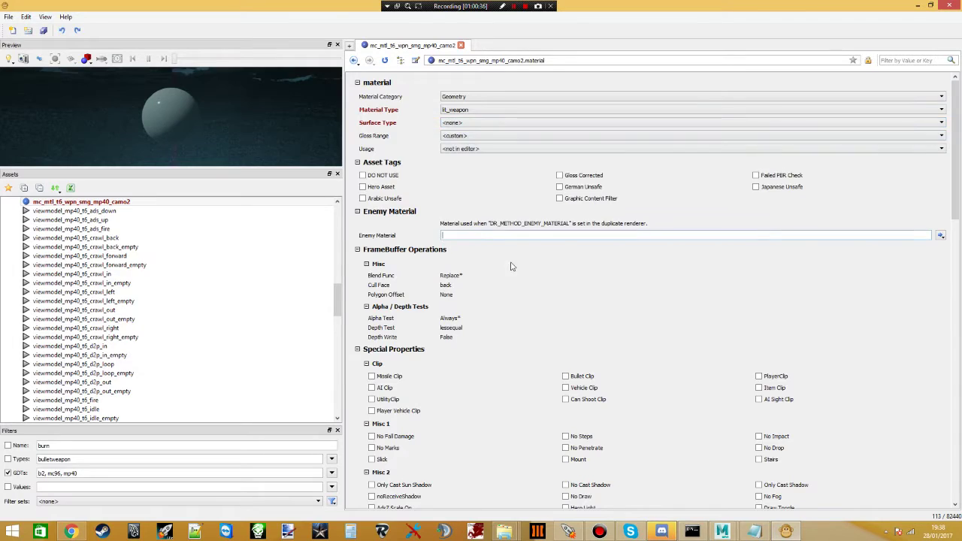
- Assign i_mtl_t6_wpn_smg_mp40_c as the camo2 material's color map
scroll(503, 286, "down", 10)
scroll(464, 354, "down", 3)
key("ctrl+v")
key("Return")
- Open the t6_attach_mag_mp40_view model from the t6_wpn_smg_mp40 GDT to review its materials
scroll(149, 366, "down", 2)
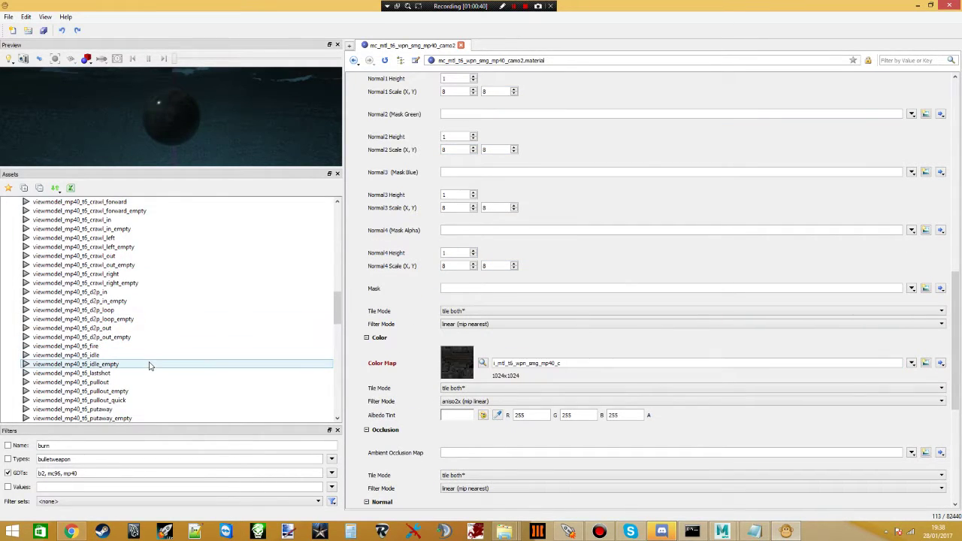
scroll(150, 368, "up", 5)
scroll(146, 358, "down", 3)
scroll(147, 344, "up", 4)
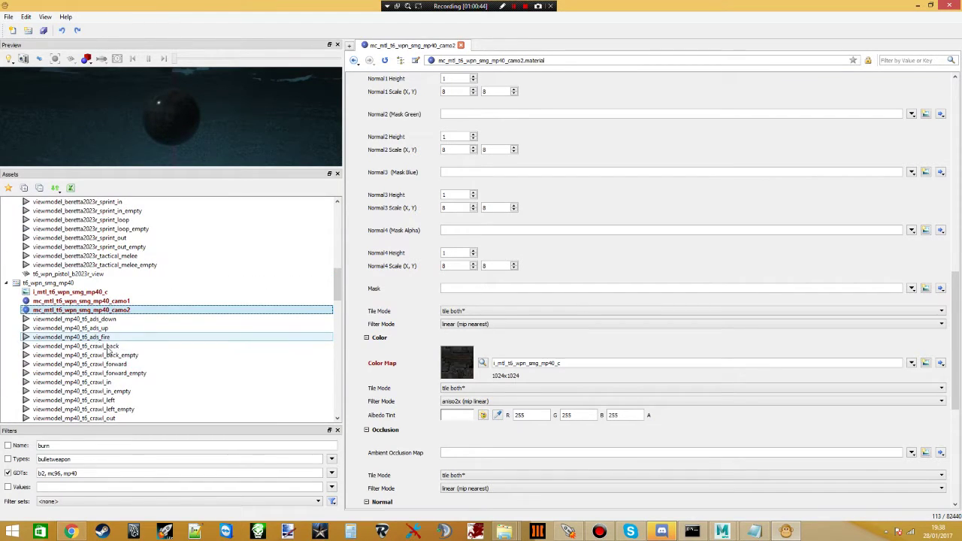
scroll(100, 345, "down", 5)
double_click(108, 302)
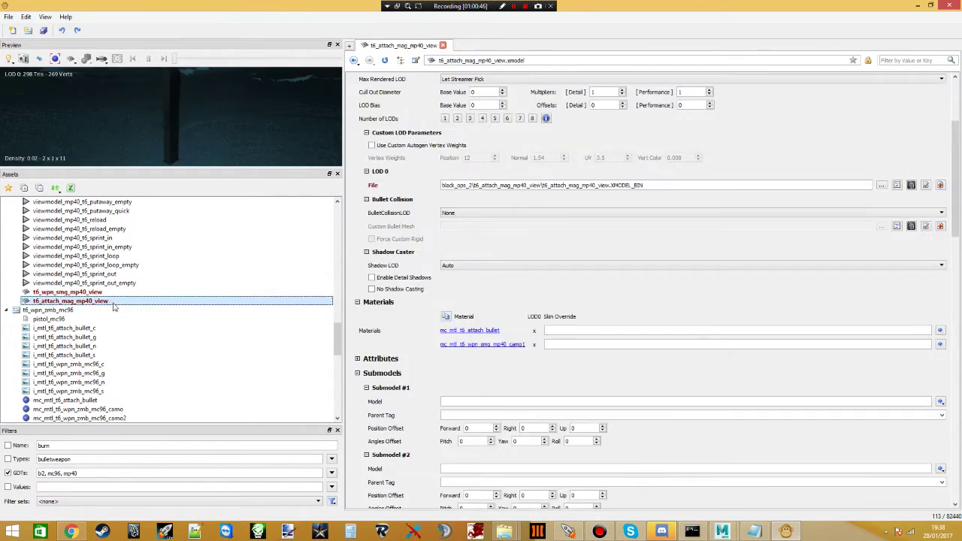
- Open the t6_wpn_smg_mp40_view model and enlarge the model preview to examine the weapon's magazine area
scroll(420, 289, "down", 2)
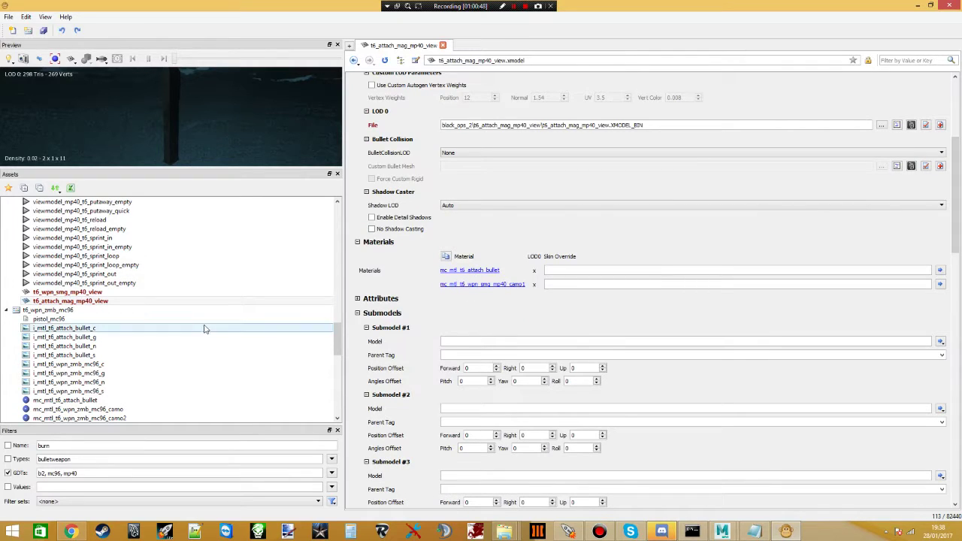
scroll(206, 328, "down", 10)
scroll(111, 350, "up", 10)
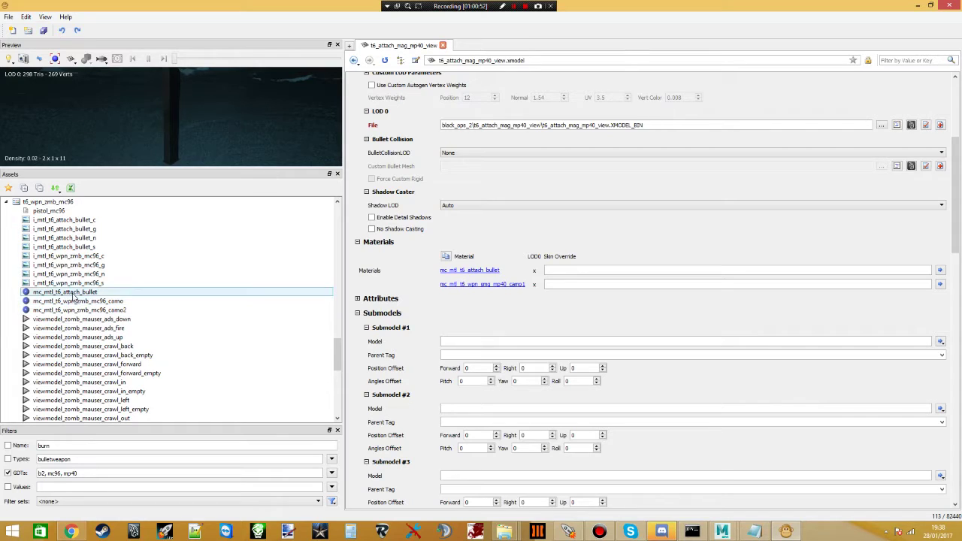
scroll(75, 299, "up", 4)
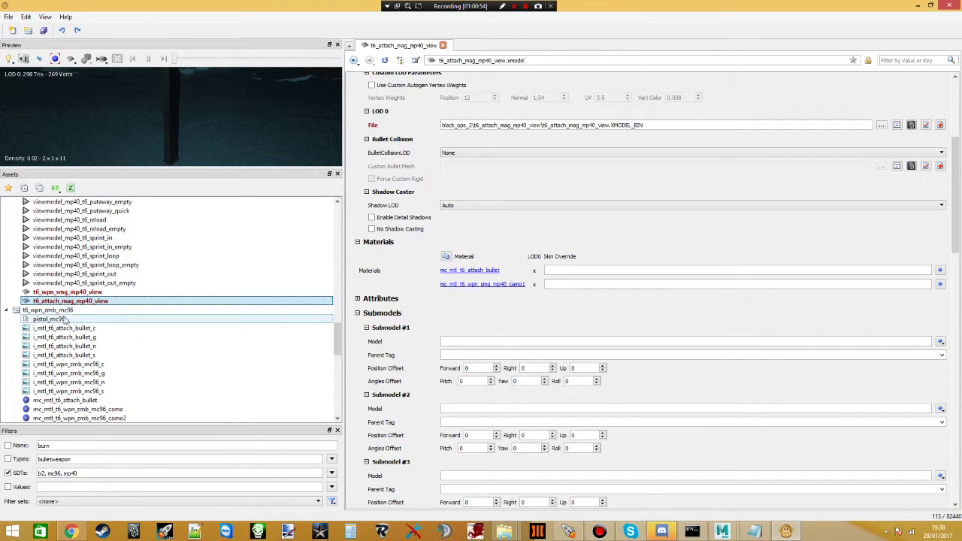
scroll(60, 316, "up", 2)
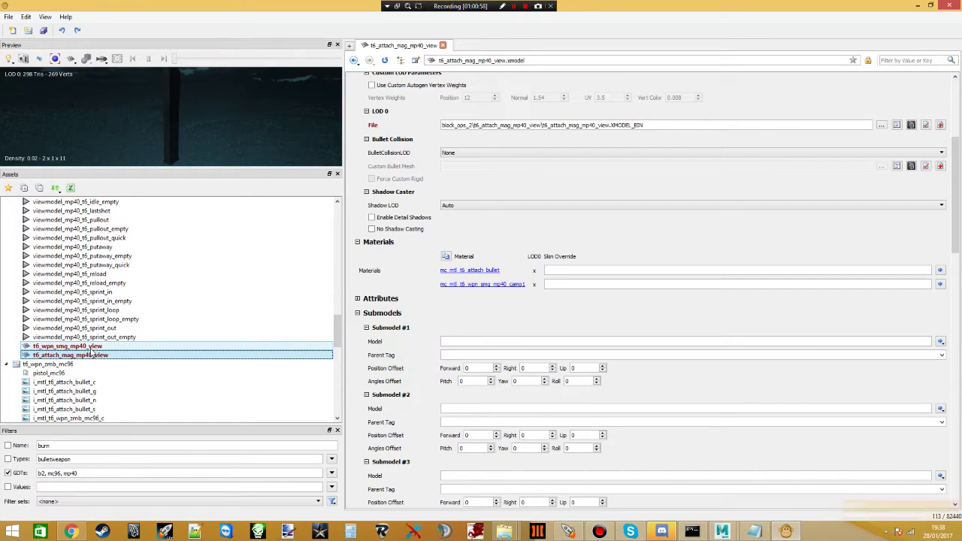
left_click(98, 345)
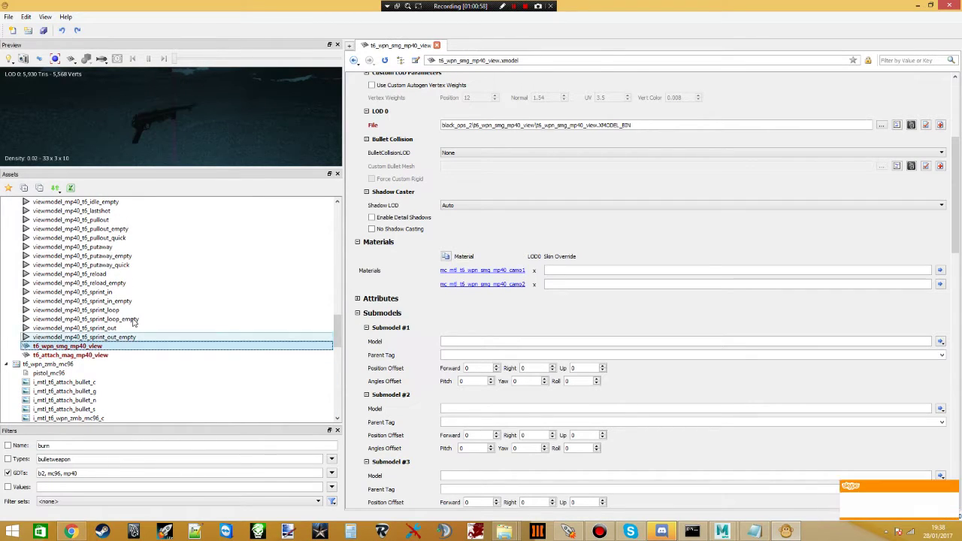
left_click(190, 150)
scroll(187, 150, "up", 5)
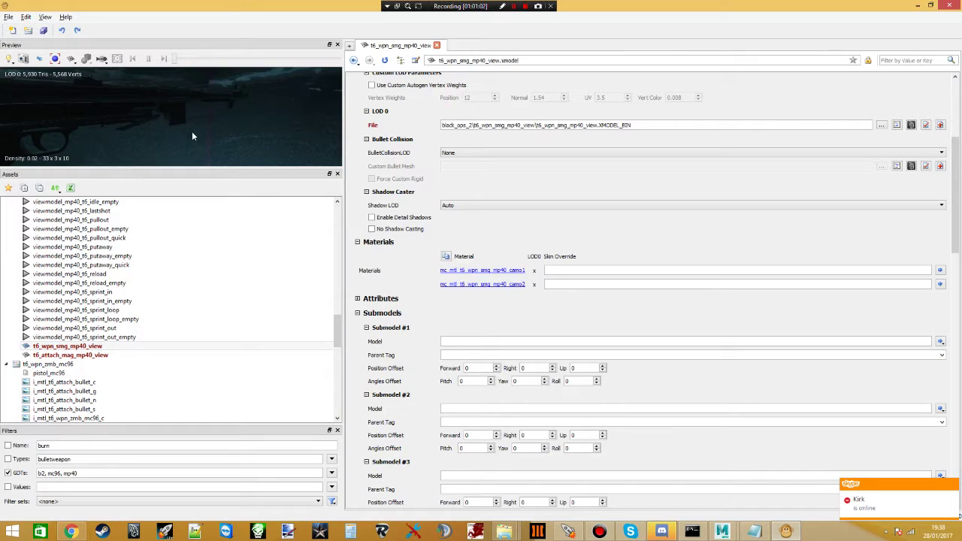
left_click_drag(198, 170, 181, 269)
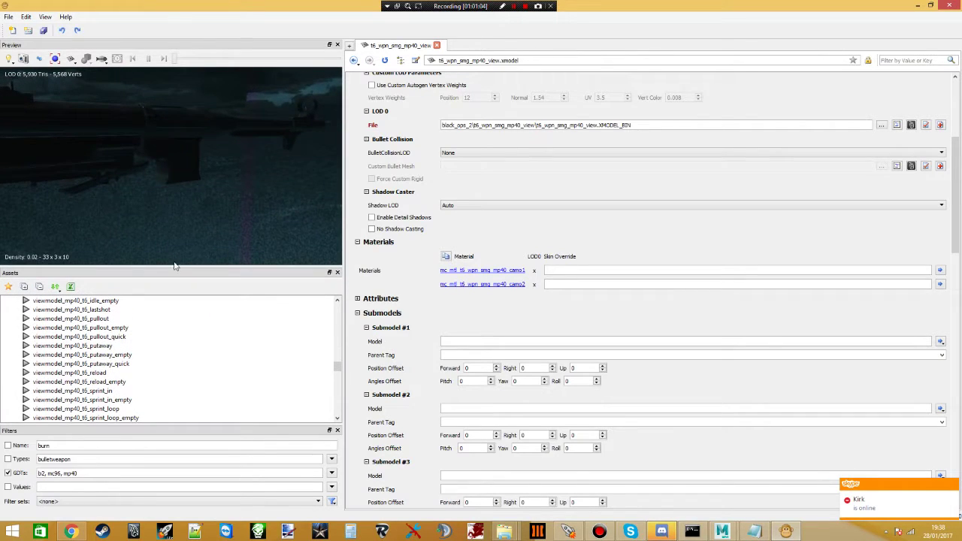
- Assign t6_attach_mag_mp40_view as the Submodel #1 model of t6_wpn_smg_mp40_view
scroll(191, 353, "down", 3)
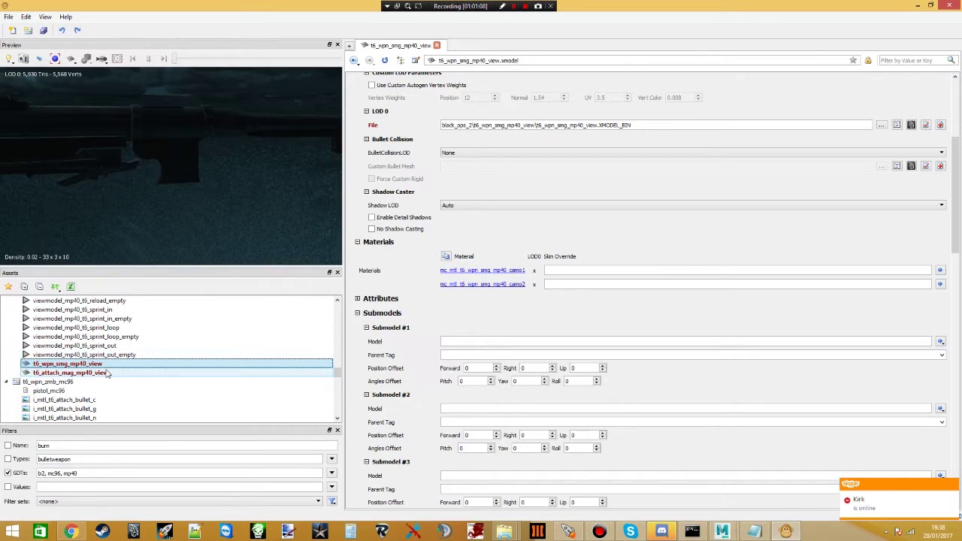
left_click(101, 374)
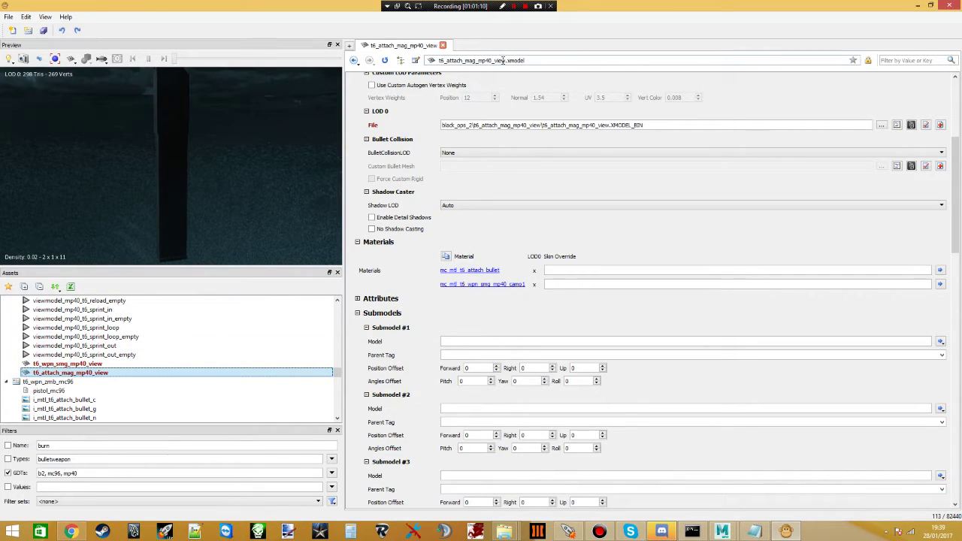
left_click_drag(440, 60, 499, 60)
key("ctrl+c")
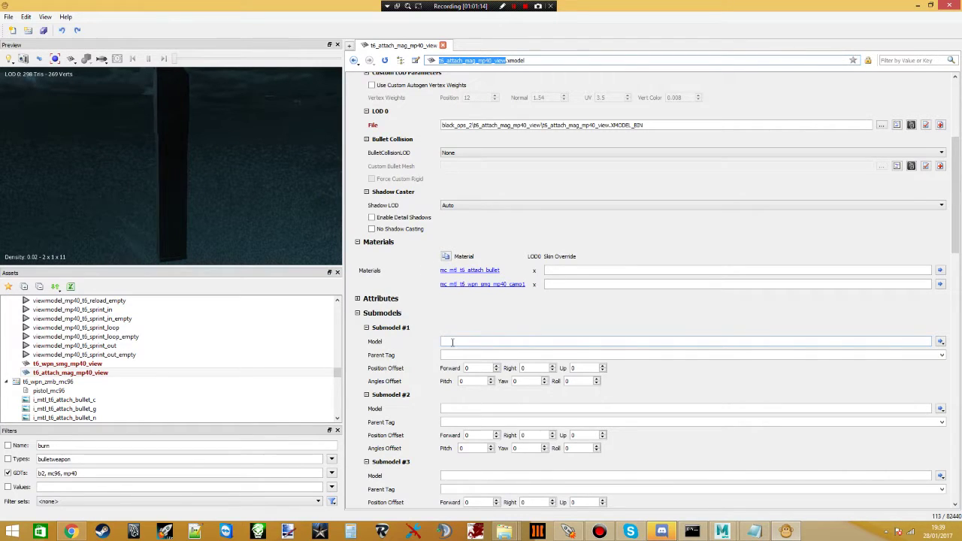
key("Up")
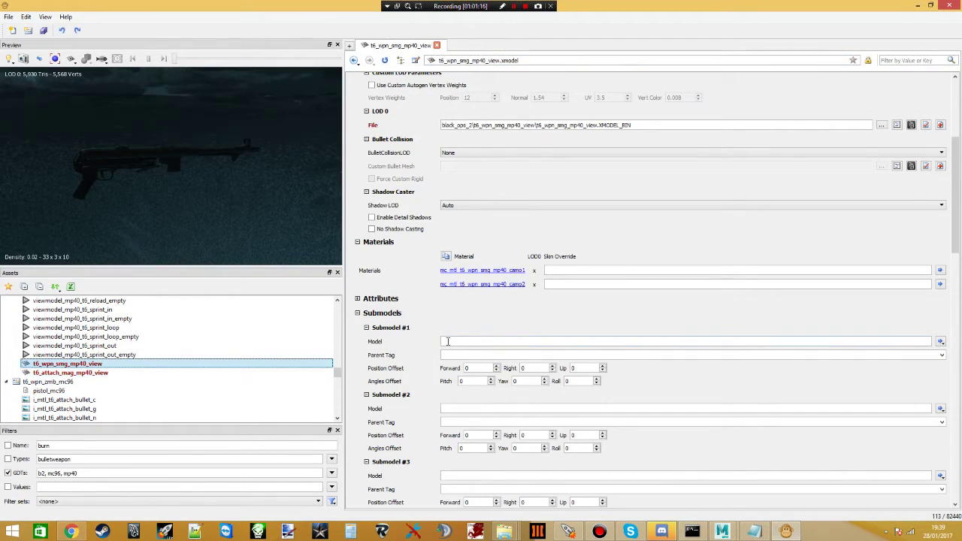
left_click(448, 341)
key("ctrl+v")
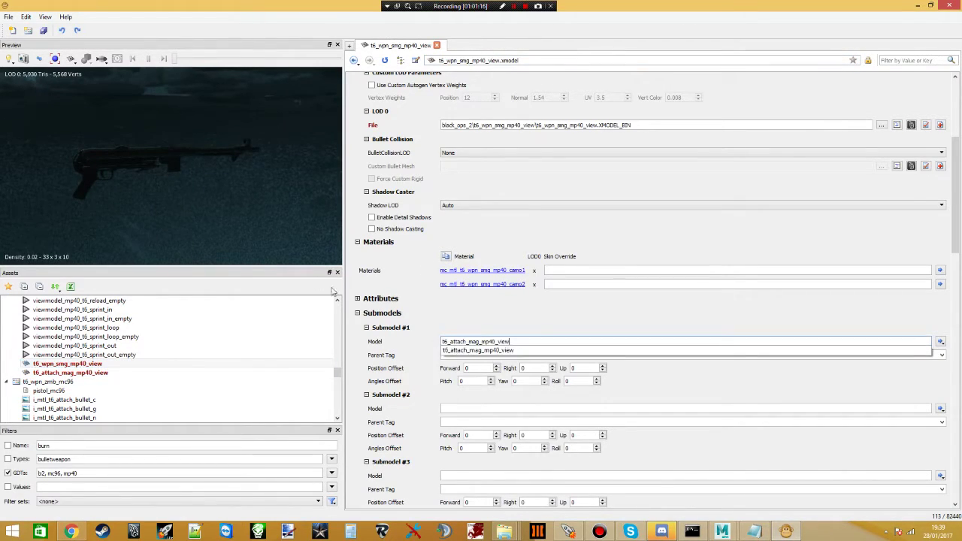
left_click(501, 351)
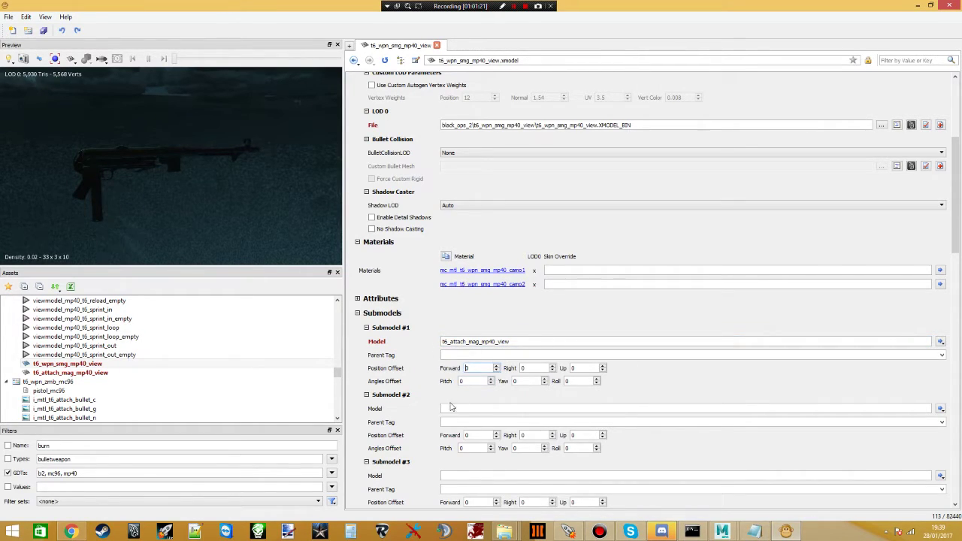
- Set Submodel #1's parent tag to tag_weapon and its forward position offset to 10
type("10")
key("Return")
left_click(451, 357)
type("tag_weapon")
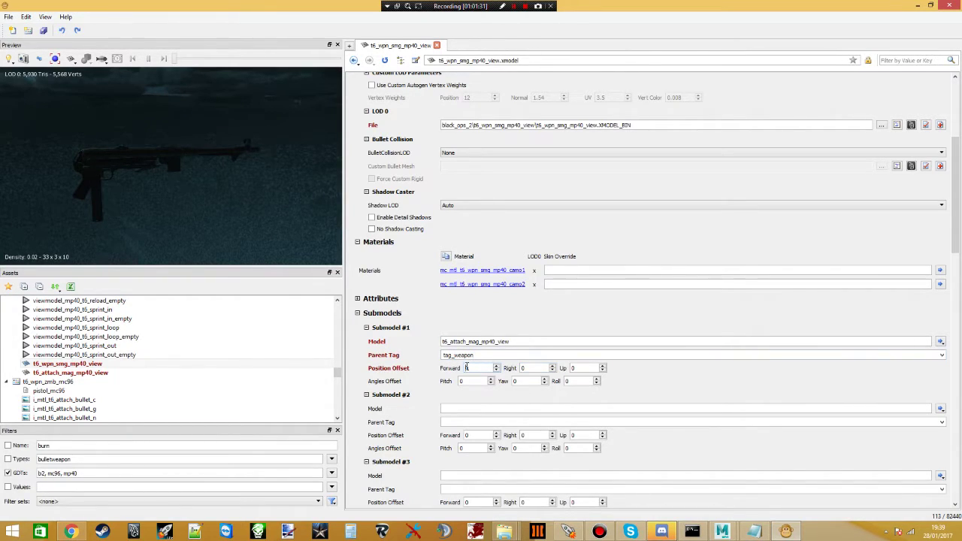
double_click(467, 368)
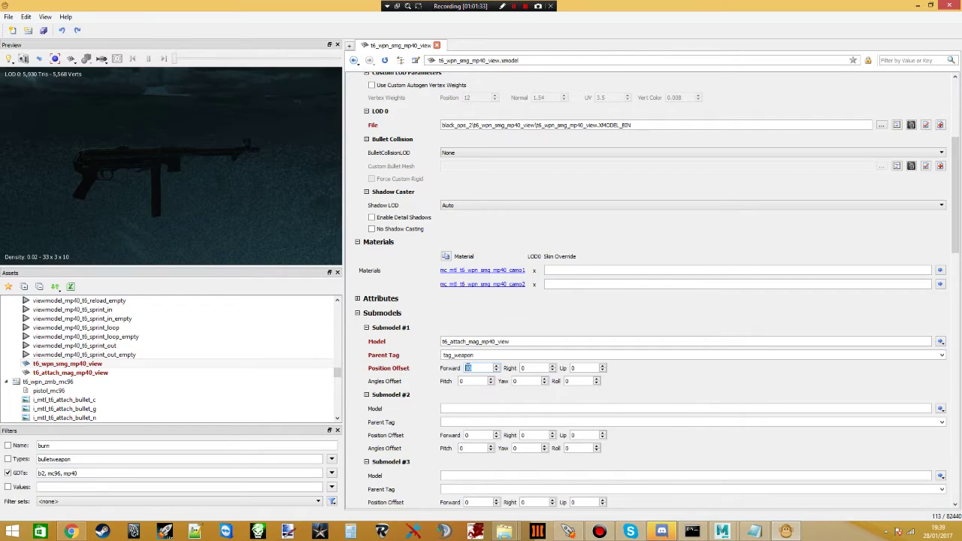
- Fine-tune Submodel #1's forward position offset to 13.2 so the magazine lines up with the magazine well
double_click(467, 368)
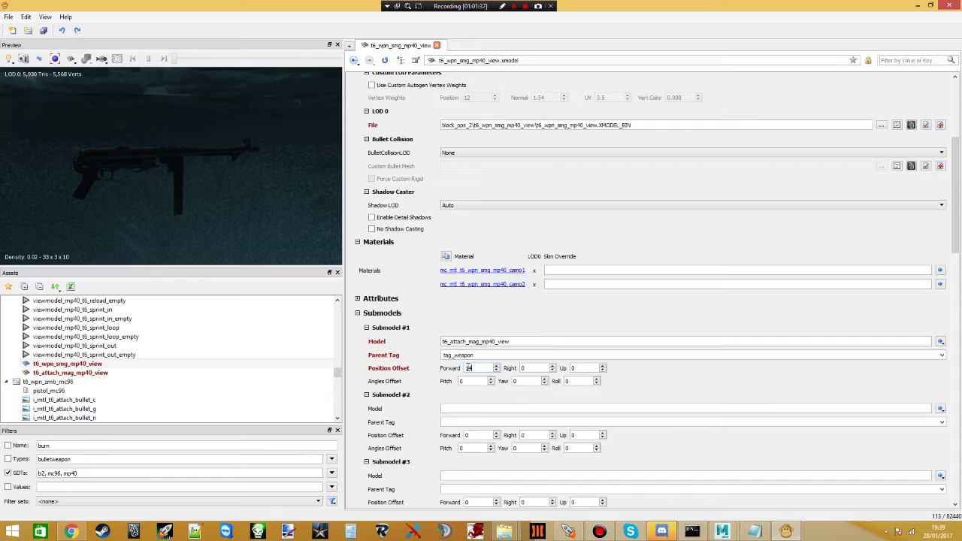
scroll(468, 369, "down", 1)
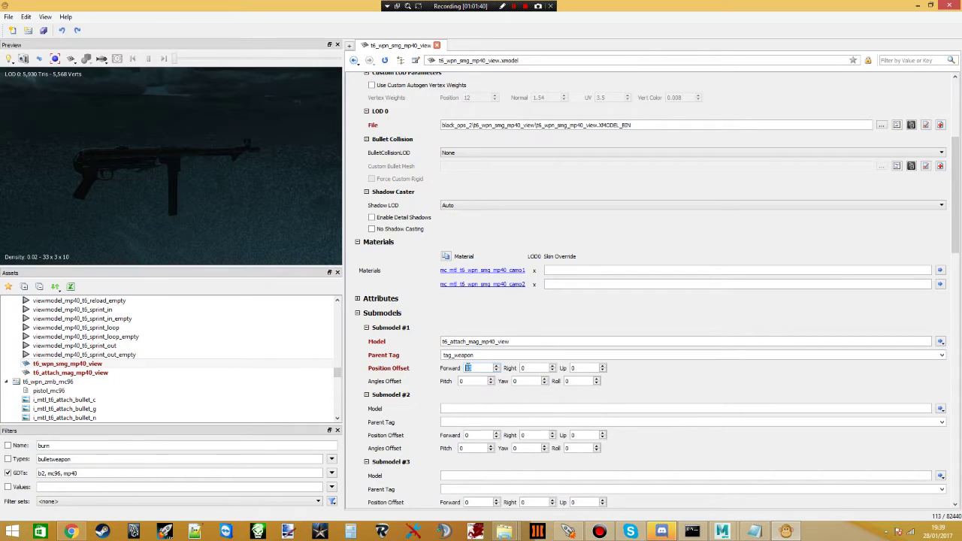
right_click(195, 189)
left_click(194, 184)
scroll(194, 184, "up", 5)
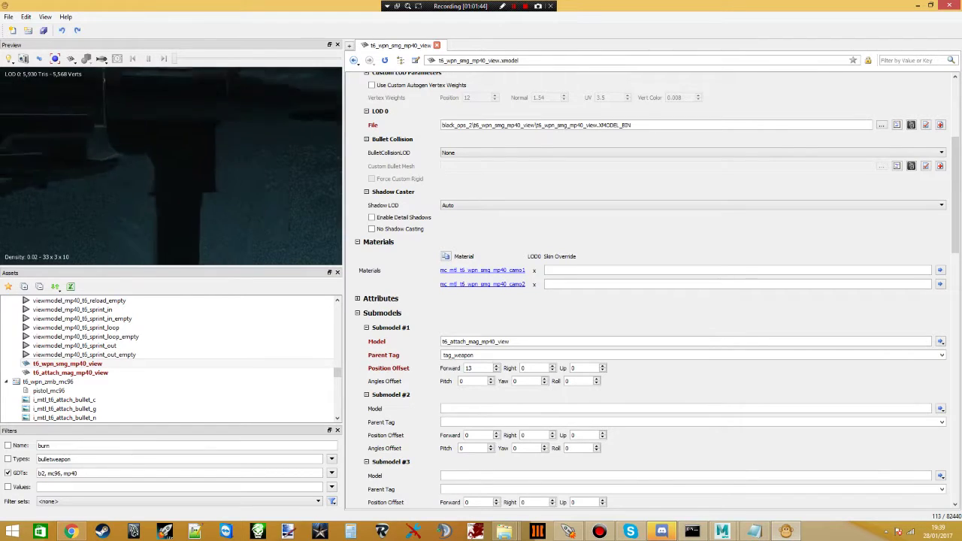
double_click(487, 367)
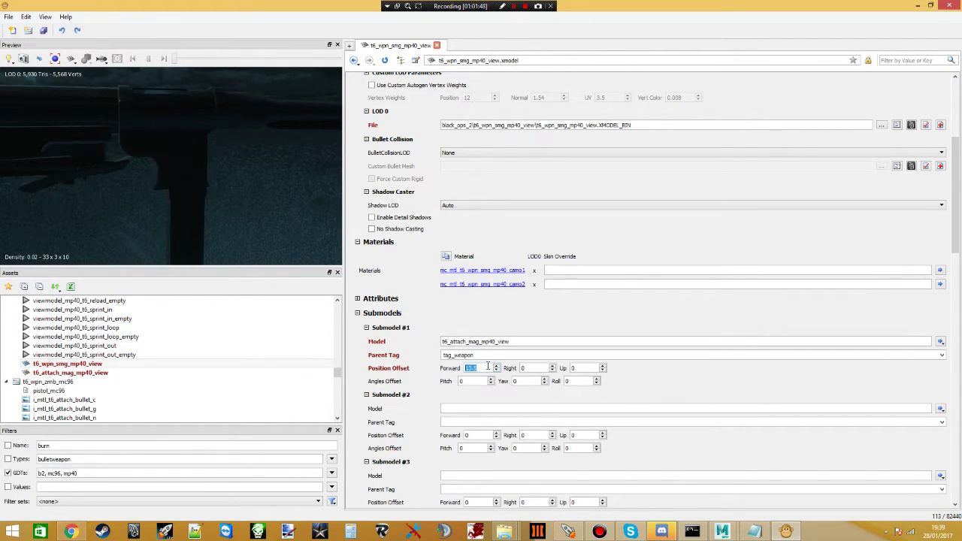
double_click(488, 366)
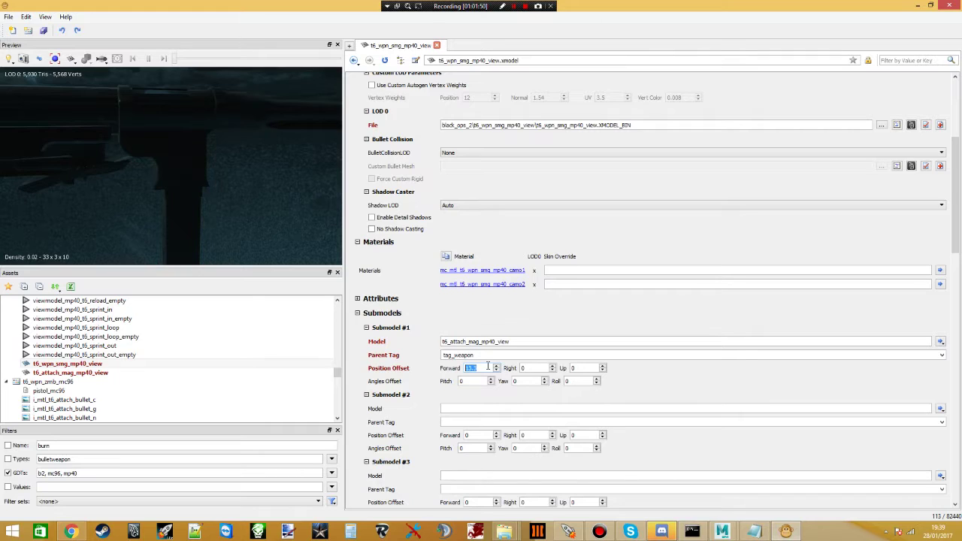
left_click(167, 209)
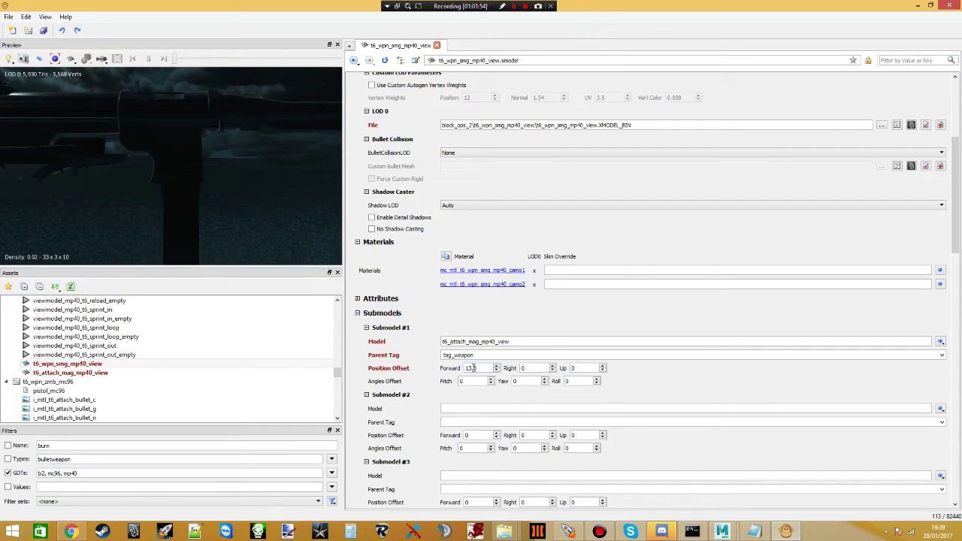
double_click(467, 368)
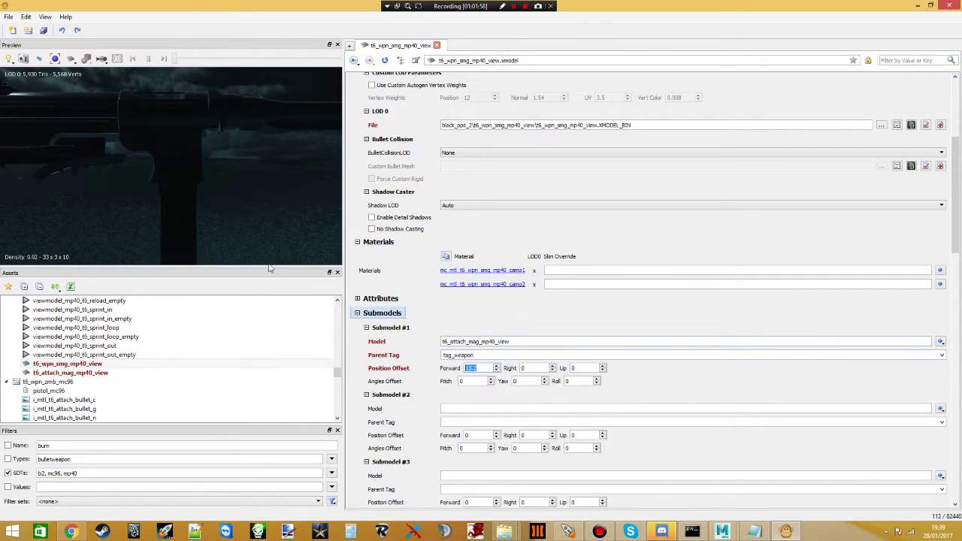
left_click(197, 210)
scroll(196, 213, "down", 3)
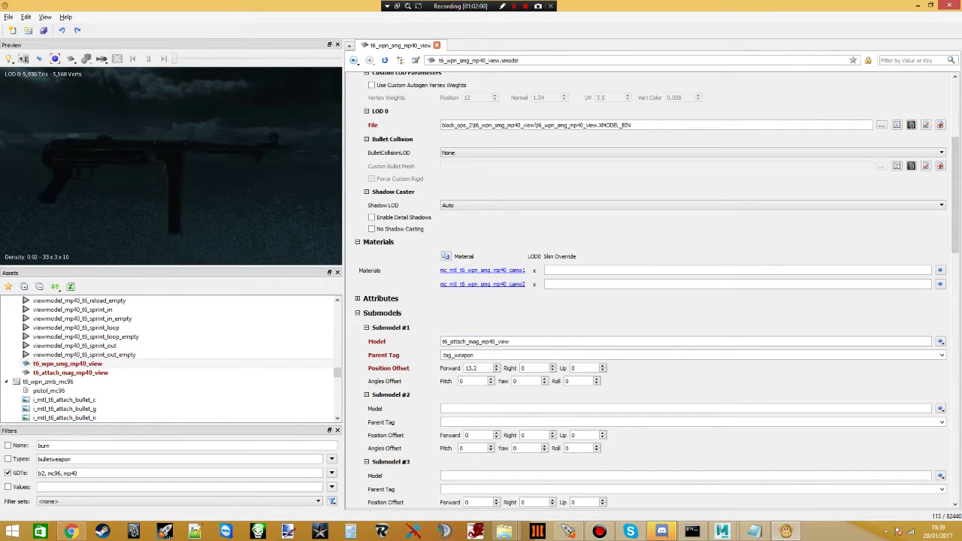
- Open the pistol_mc96 weapon and check the filtered GDTs for bulletweapon assets
left_click(79, 373)
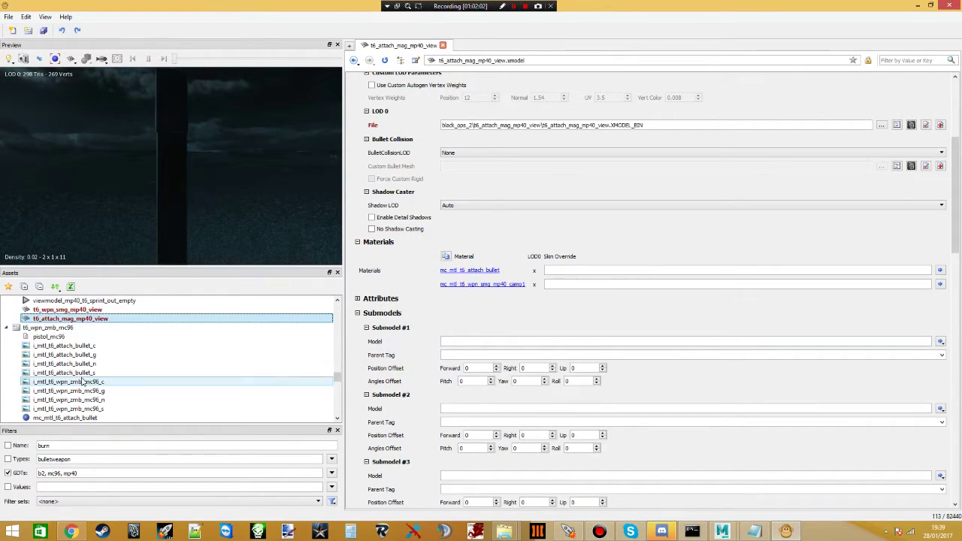
left_click(49, 390)
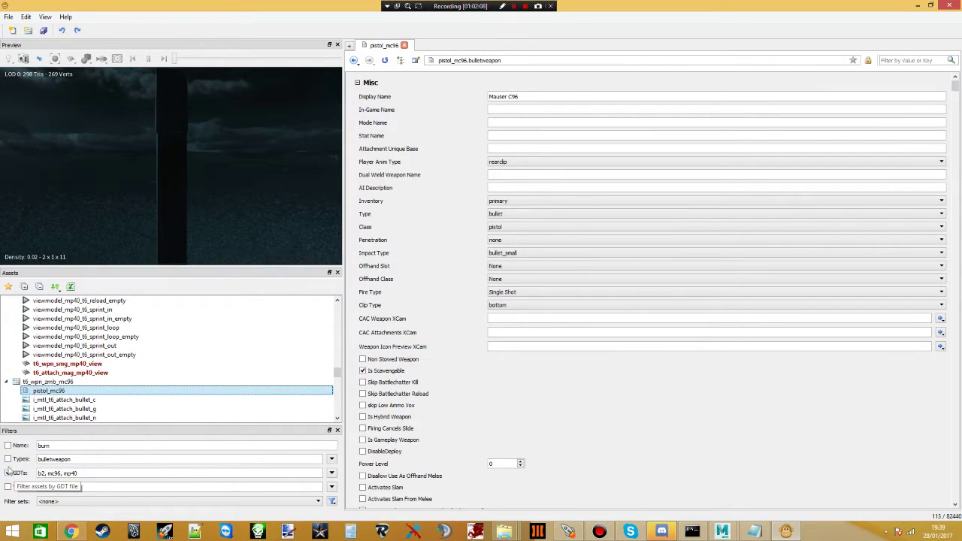
left_click(7, 459)
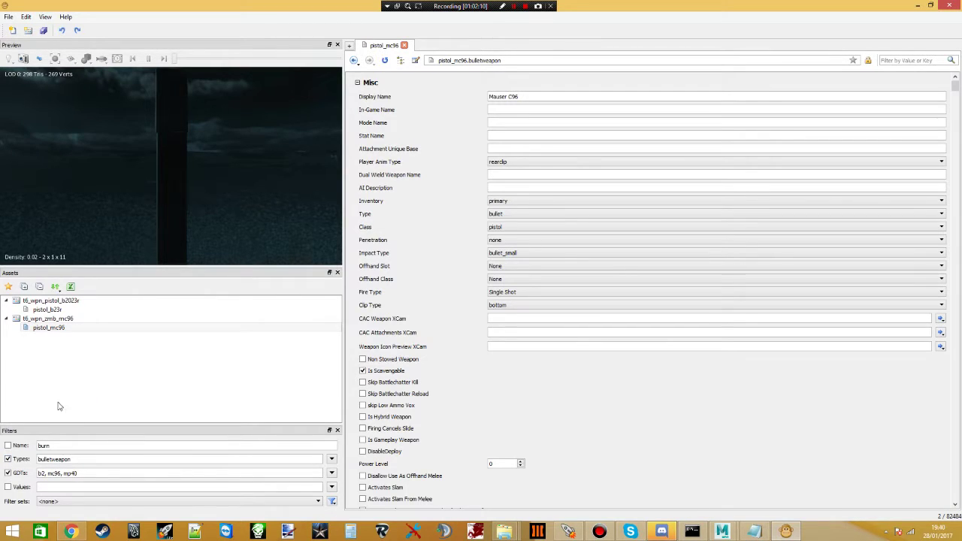
left_click(8, 459)
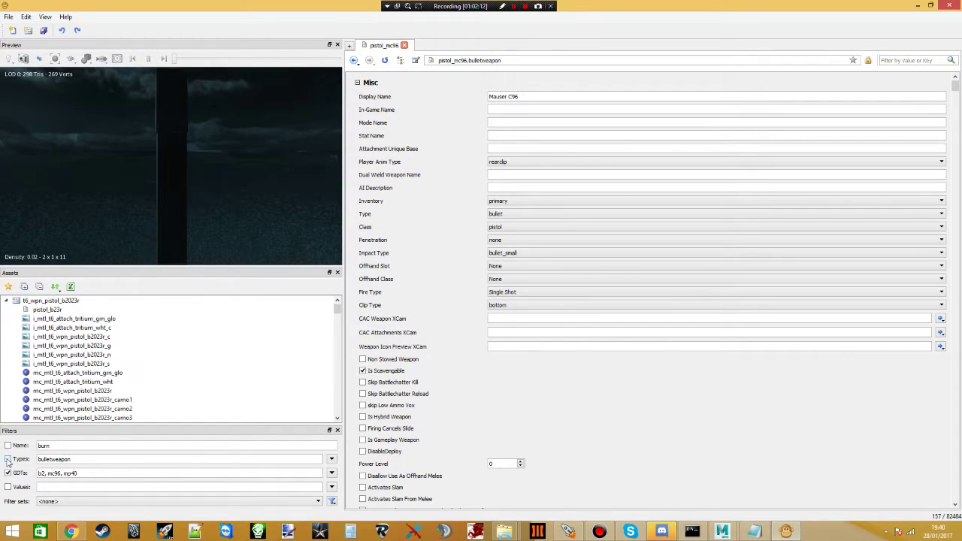
- Turn off the GDT filter, clear the type filter, and filter assets by the names smg, mp40
left_click(22, 474)
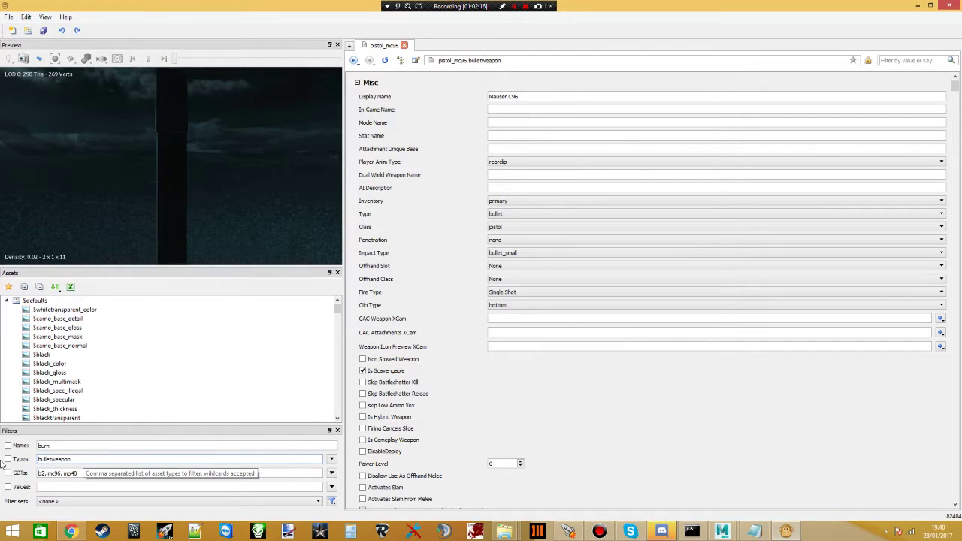
double_click(55, 458)
key("BackSpace")
key("shift+Tab")
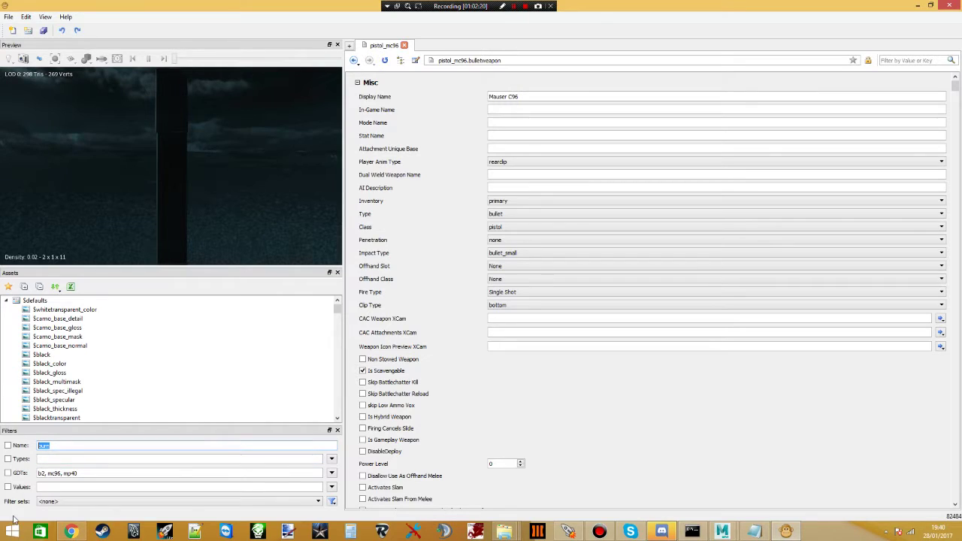
type("smg,")
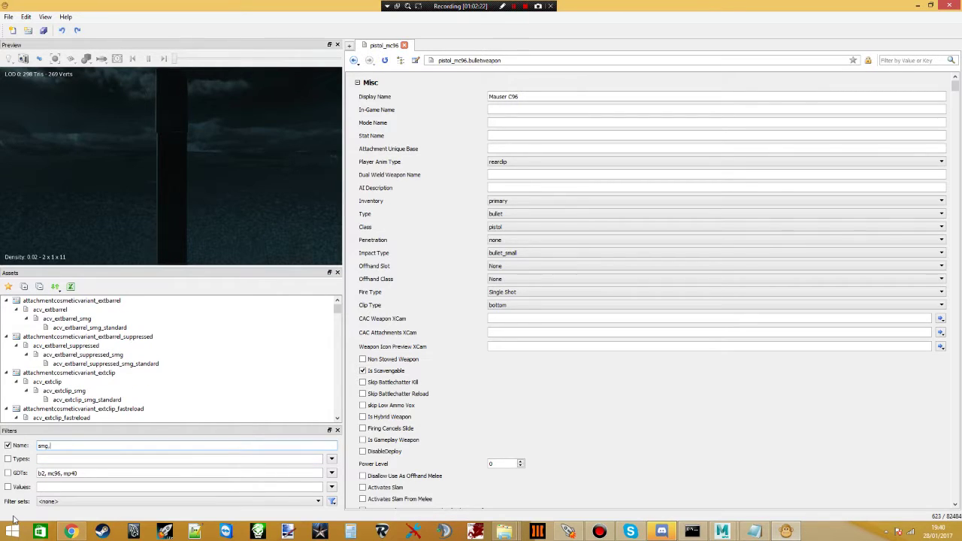
type(" mp40")
left_click_drag(151, 270, 159, 216)
- Limit the asset list to the bulletweapon type and open the dualoptic_smg_standard_mp weapon
left_click(181, 336)
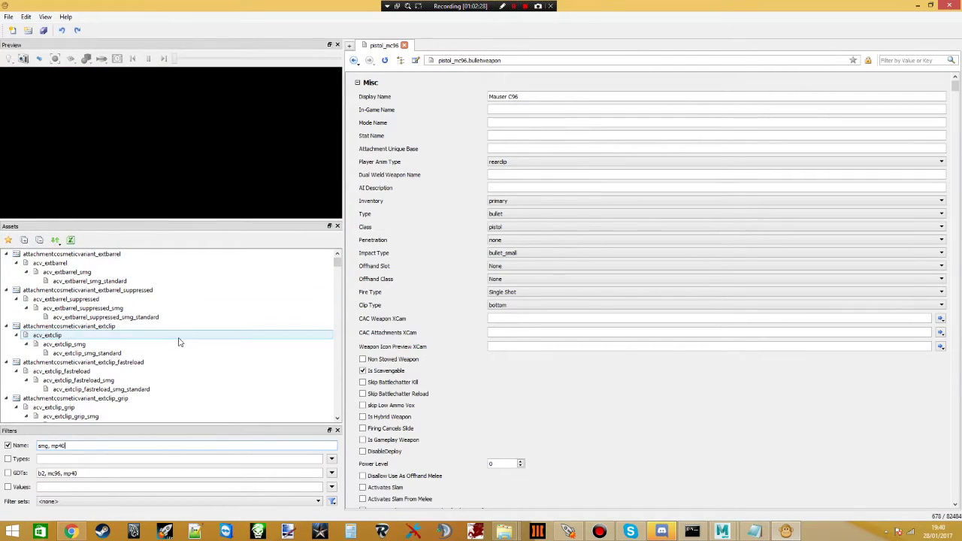
scroll(178, 353, "down", 5)
scroll(178, 353, "down", 7)
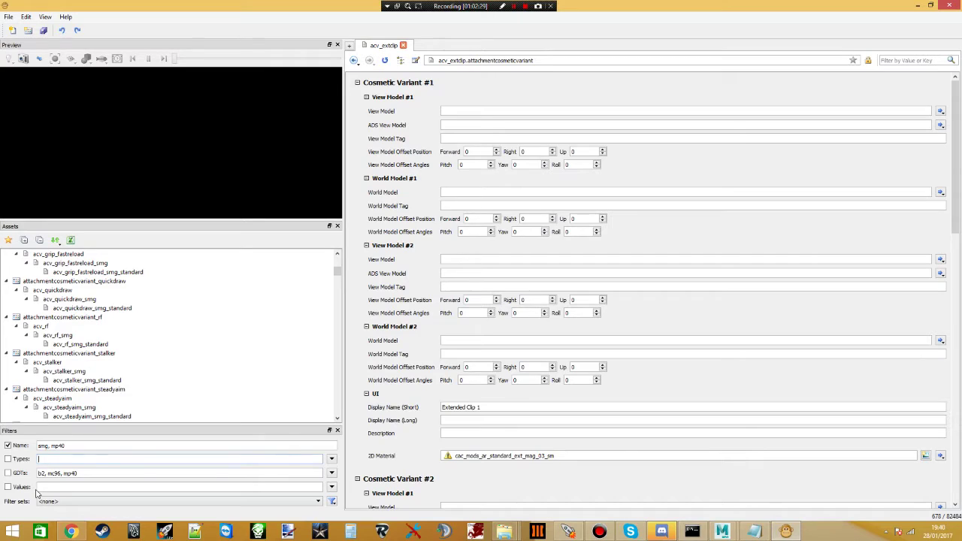
type("bullet")
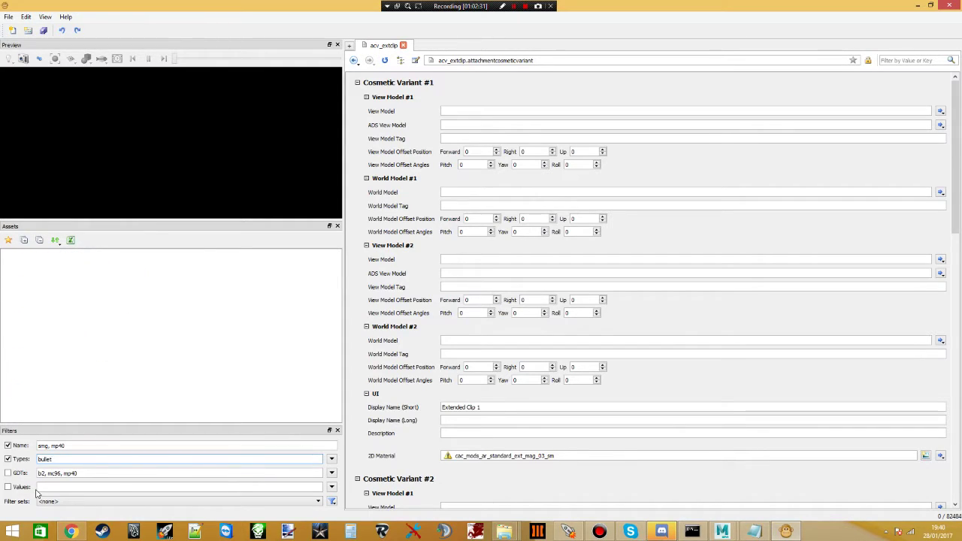
type("weapon")
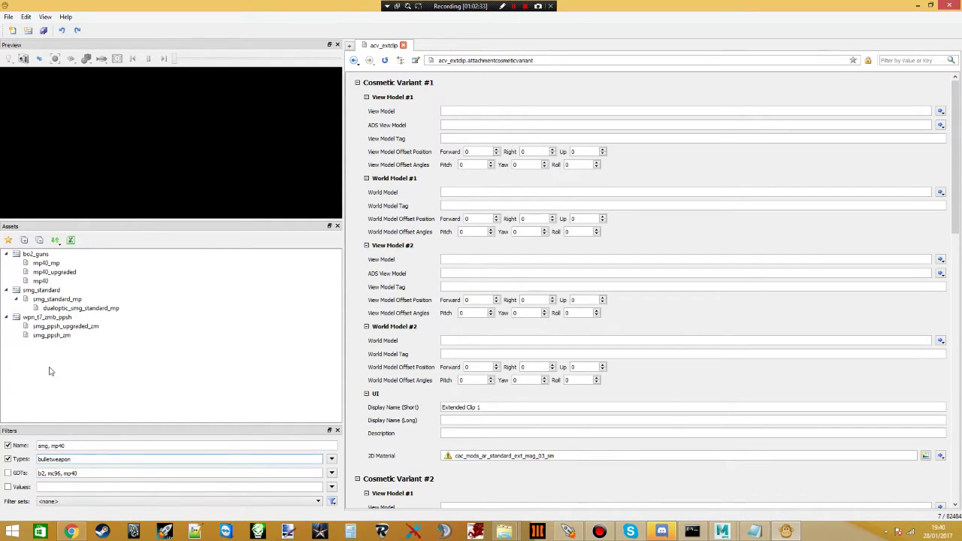
double_click(66, 308)
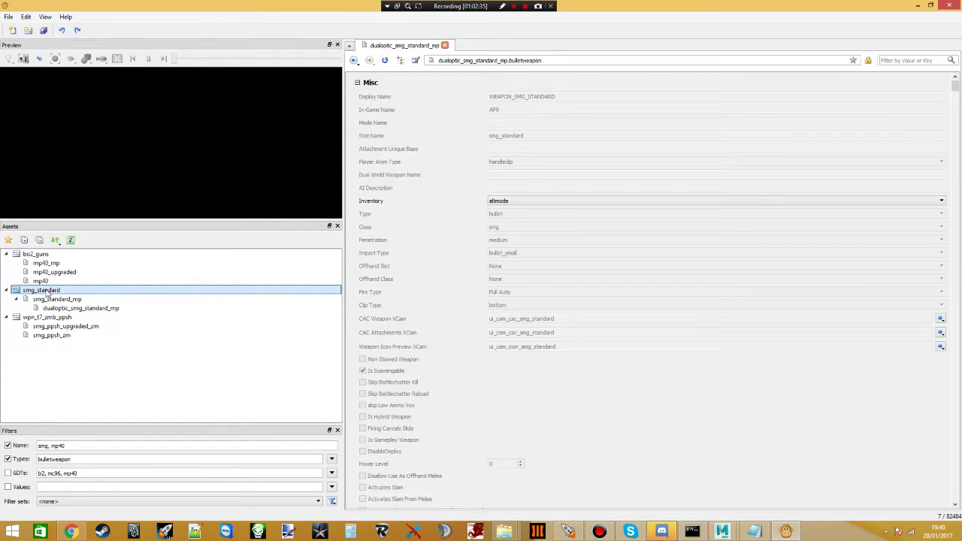
- Turn off the type filter and narrow the asset name filter to smg_standard, mp40
left_click(8, 459)
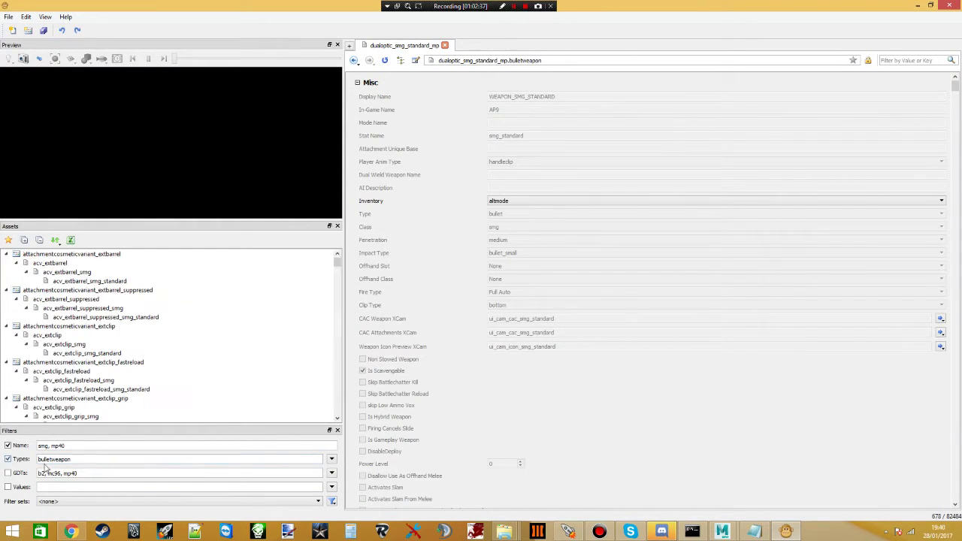
left_click(49, 445)
type("_standard")
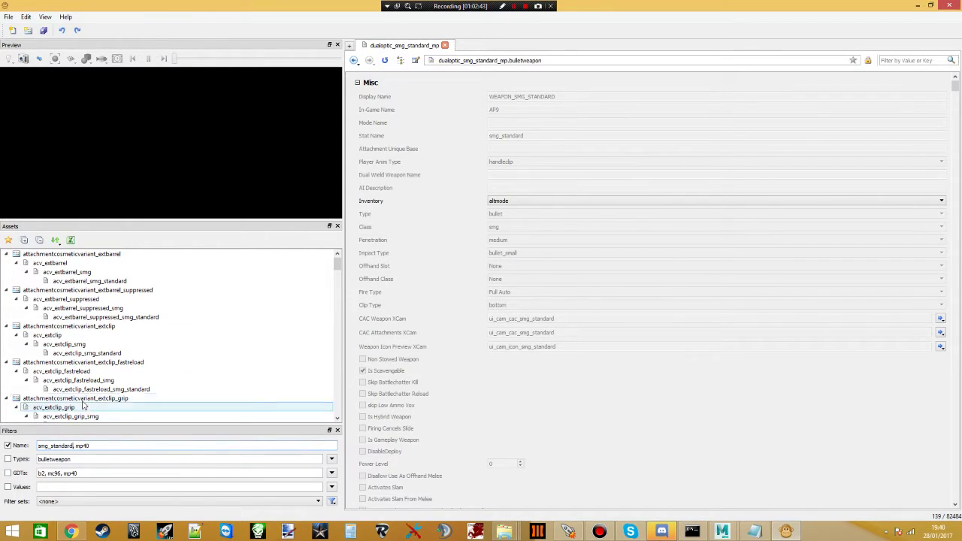
scroll(71, 391, "down", 6)
scroll(72, 391, "down", 2)
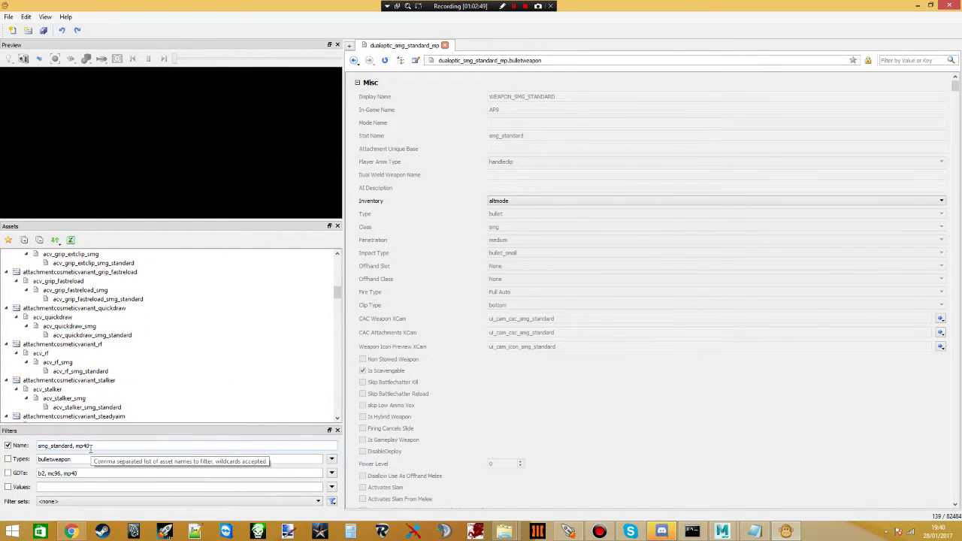
left_click(8, 459)
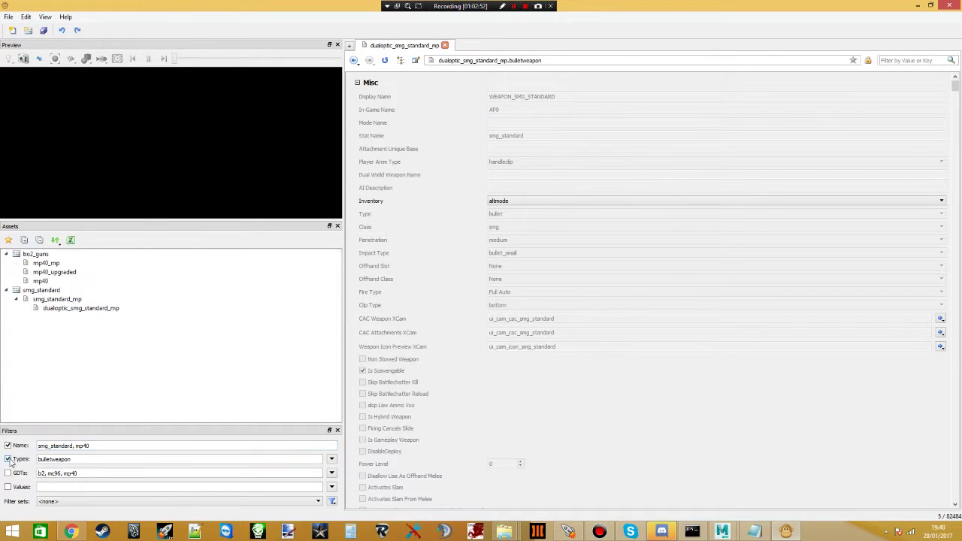
left_click(8, 459)
left_click(7, 445)
left_click(8, 445)
left_click(64, 408)
left_click(65, 398)
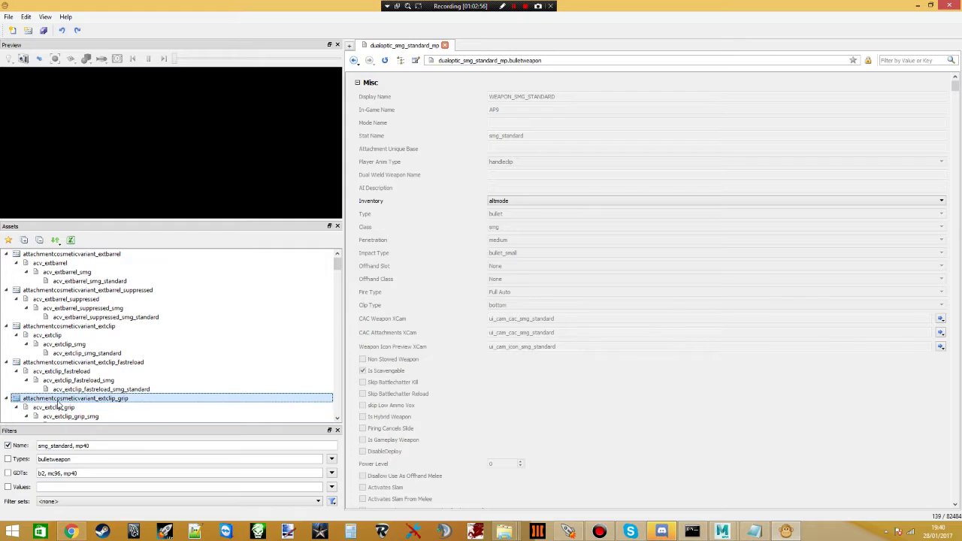
- Remove mp40 from the name filter so it reads smg_standard, and reapply the bulletweapon type filter
left_click(94, 446)
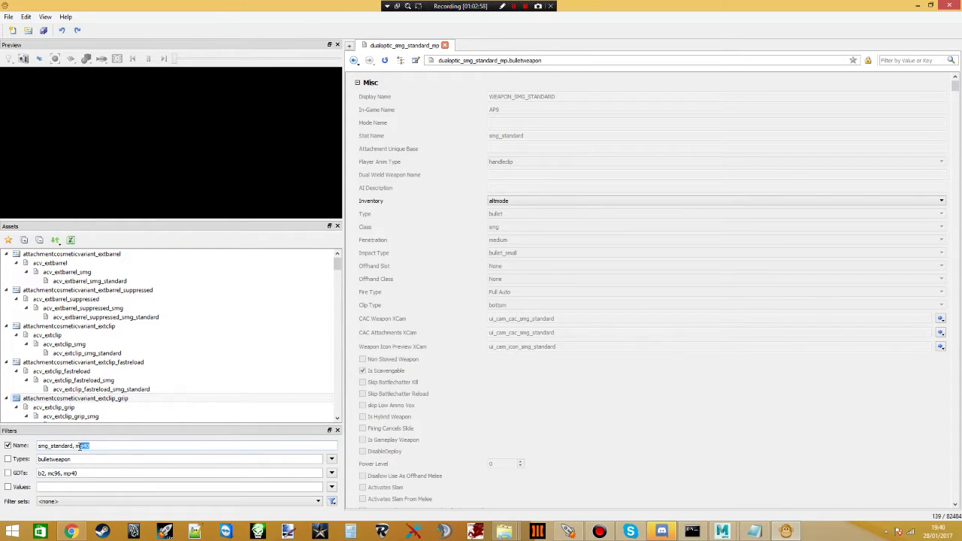
key("Return")
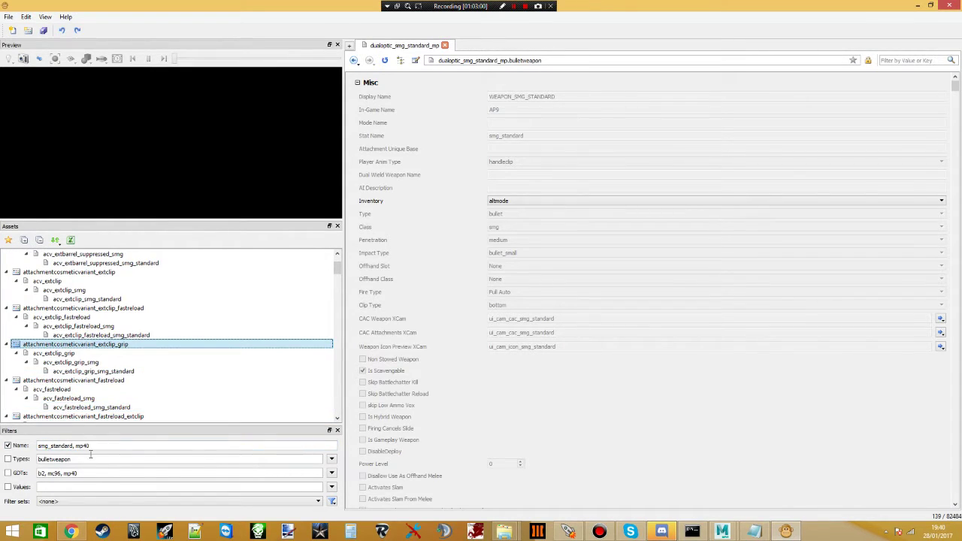
key("BackSpace")
key("BackSpace")
key("BackSpace")
key("BackSpace")
key("BackSpace")
key("BackSpace")
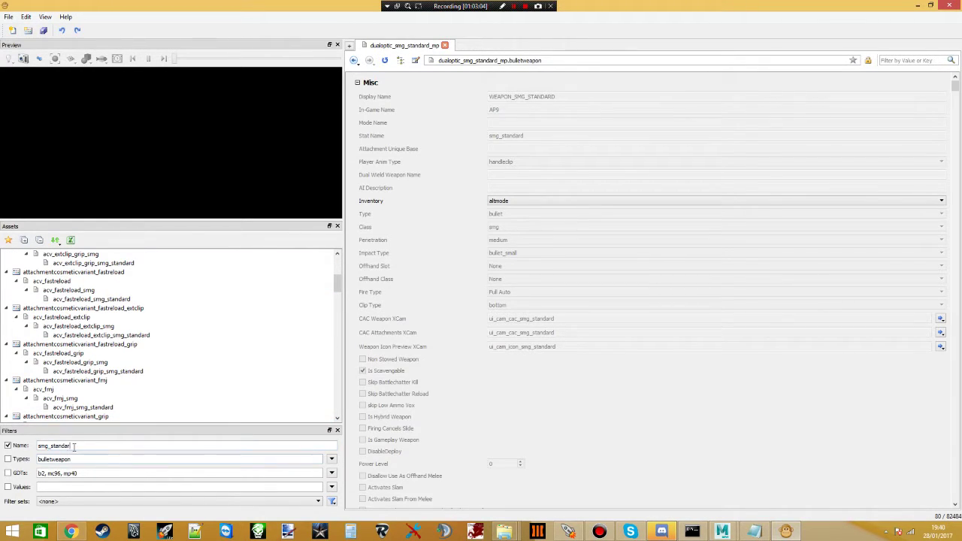
scroll(86, 409, "down", 8)
scroll(86, 409, "down", 10)
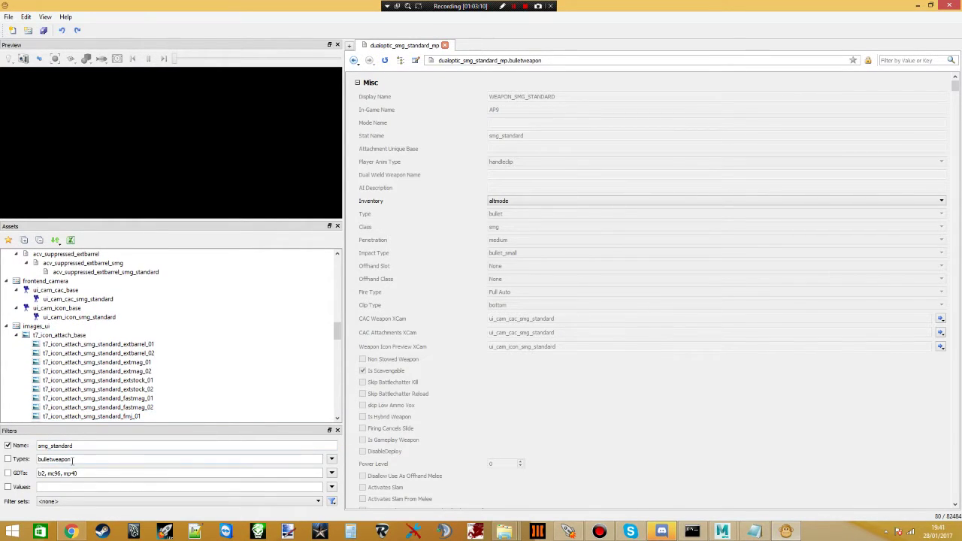
left_click(8, 459)
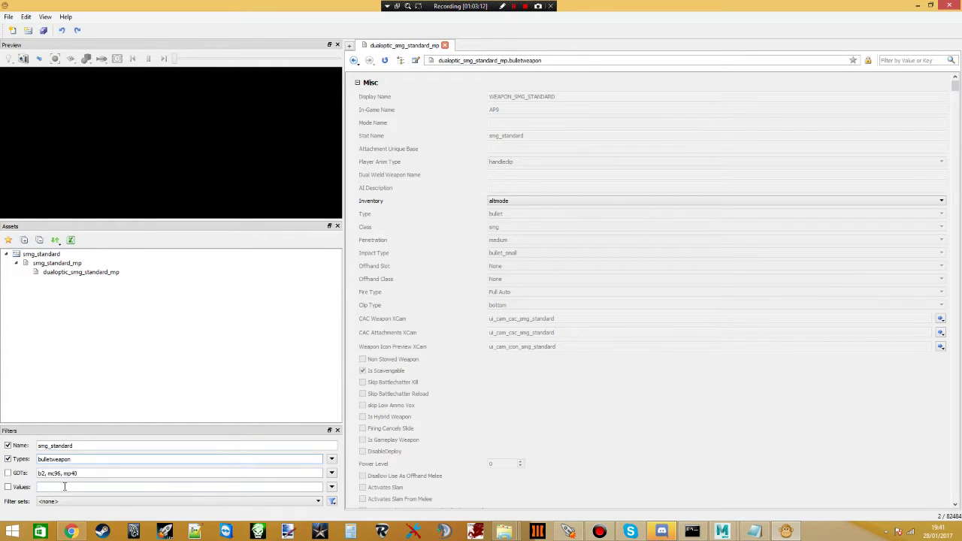
left_click(90, 446)
type(", mp")
key("BackSpace")
key("BackSpace")
key("BackSpace")
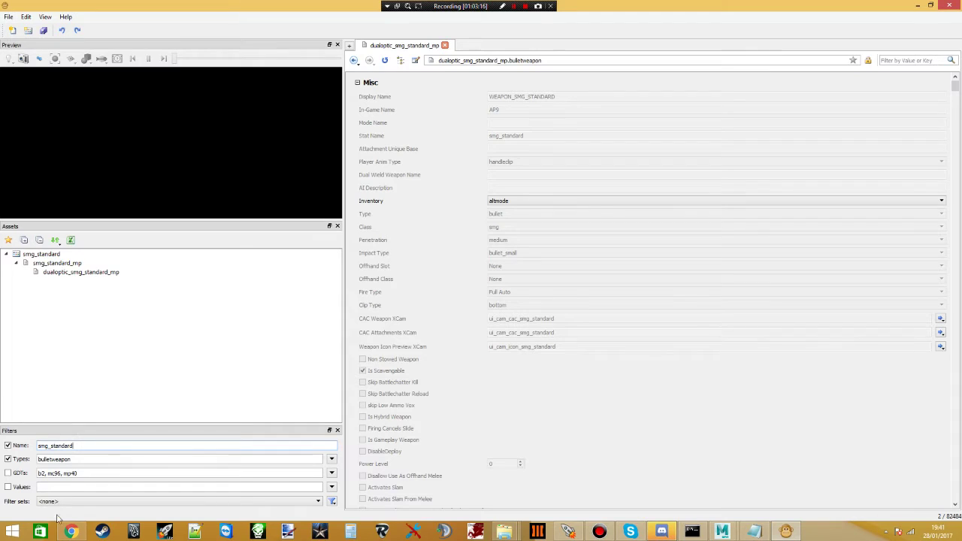
- Enable the GDT filter and set it to smg_standard, mp40
left_click(8, 473)
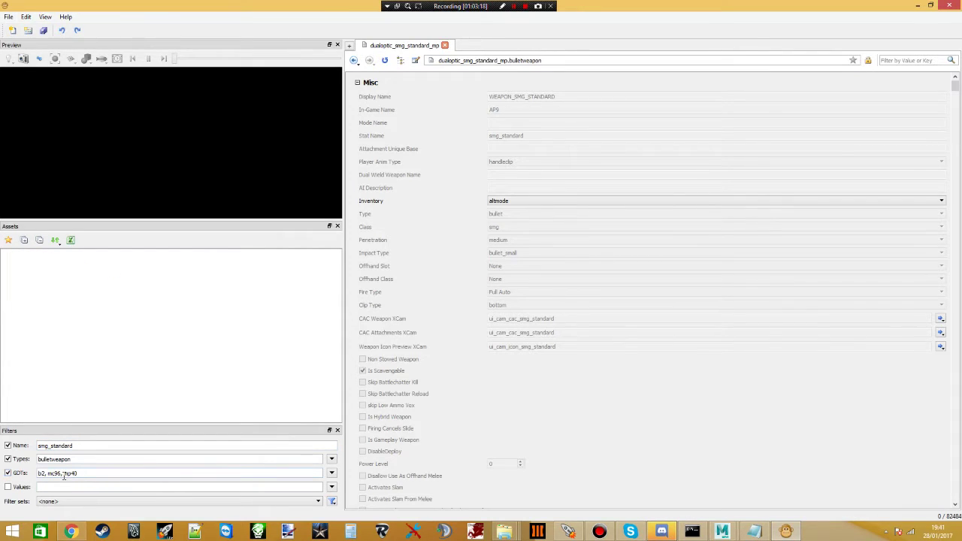
left_click_drag(65, 475, 34, 475)
key("BackSpace")
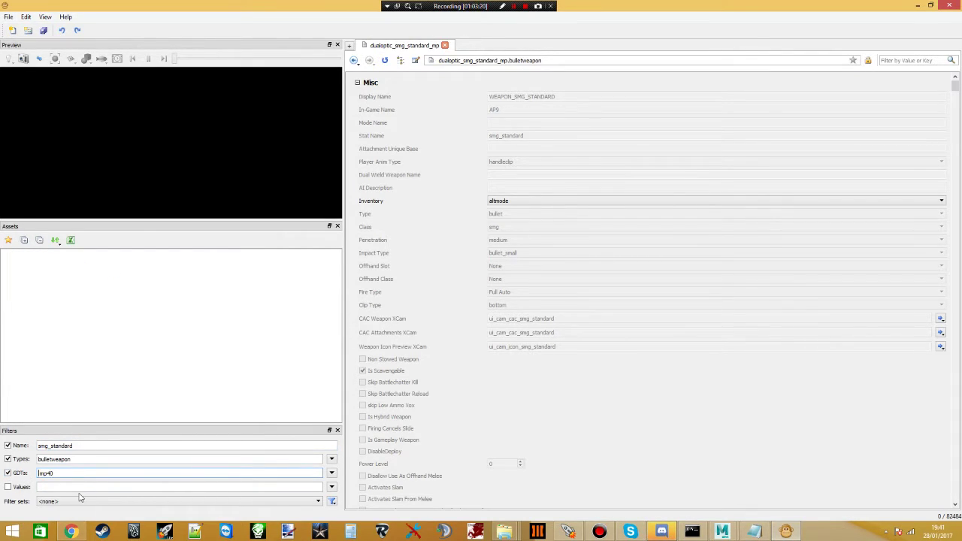
type("smg_standard,")
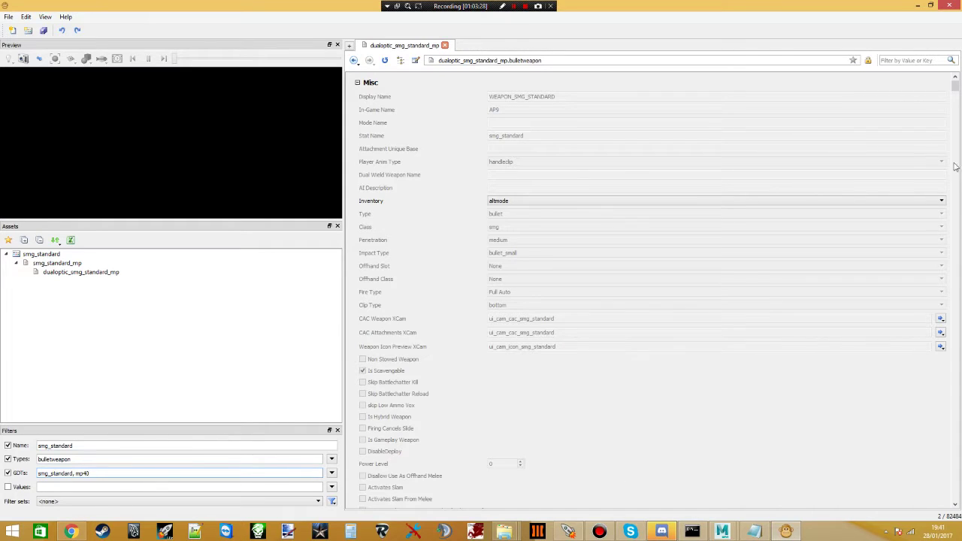
- Switch to File Explorer and open the t6_wpn_smg_mp40_view folder inside model_export\black_ops_2
mouse_move(504, 531)
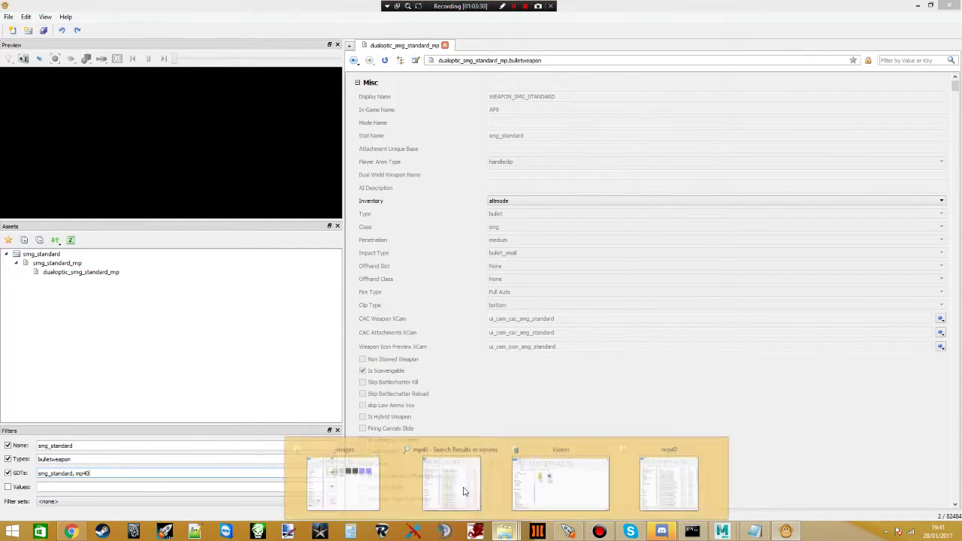
mouse_move(672, 483)
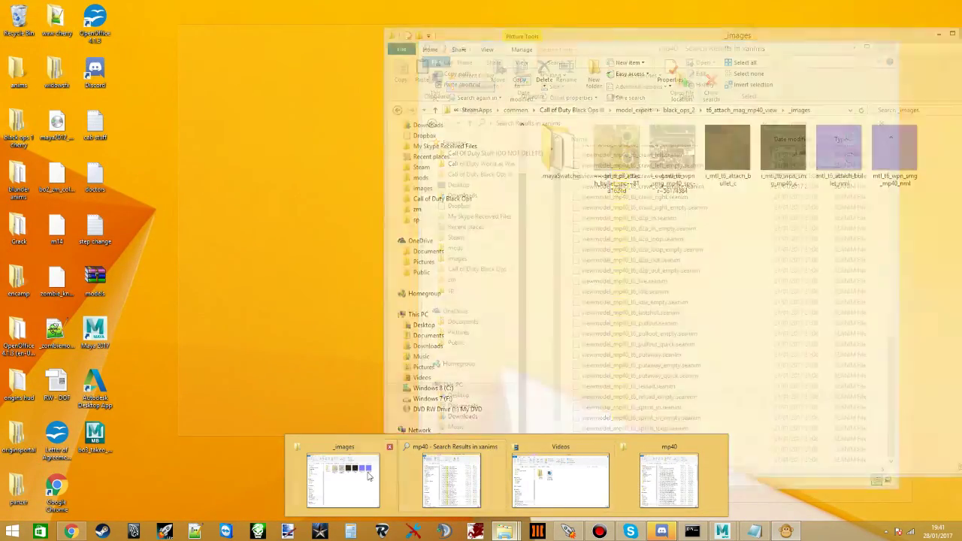
left_click(343, 481)
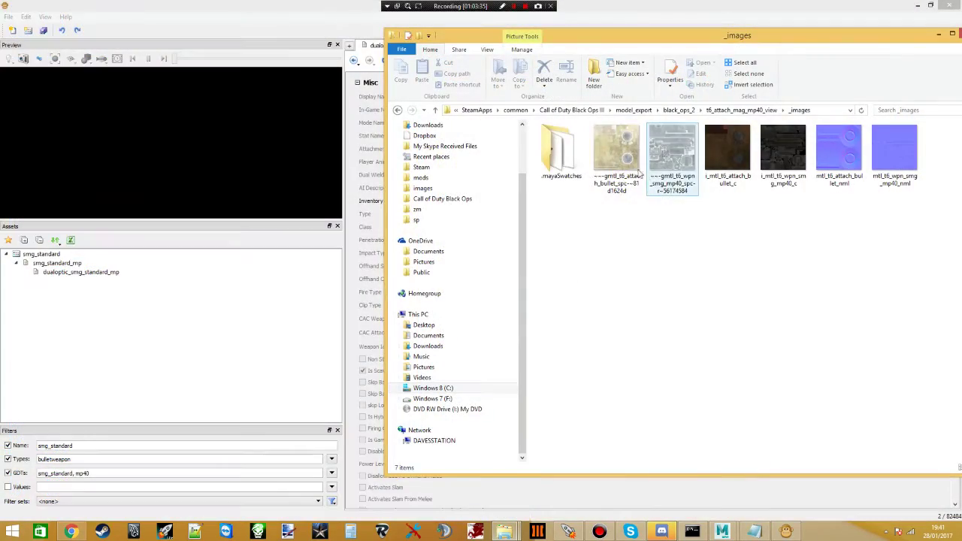
left_click(678, 109)
scroll(594, 346, "down", 5)
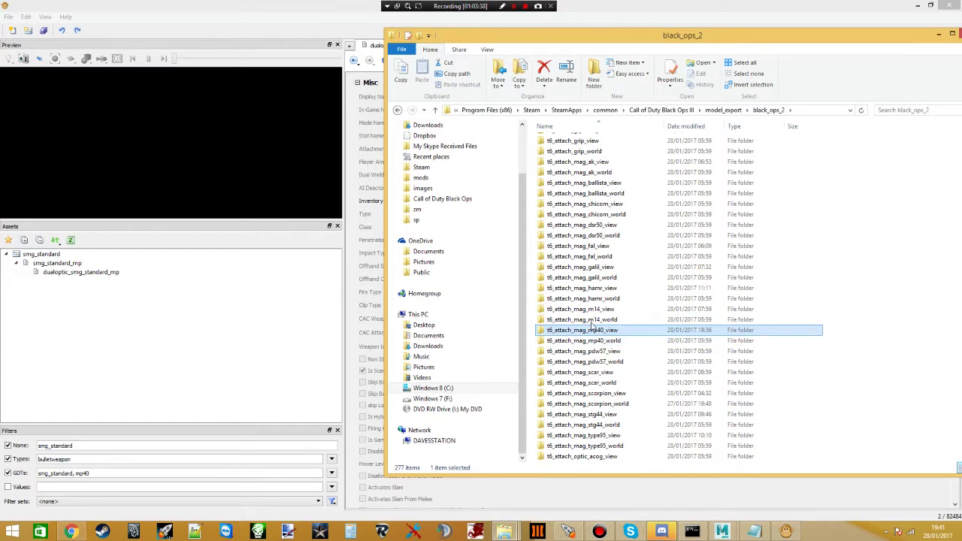
scroll(593, 346, "down", 8)
scroll(592, 385, "down", 8)
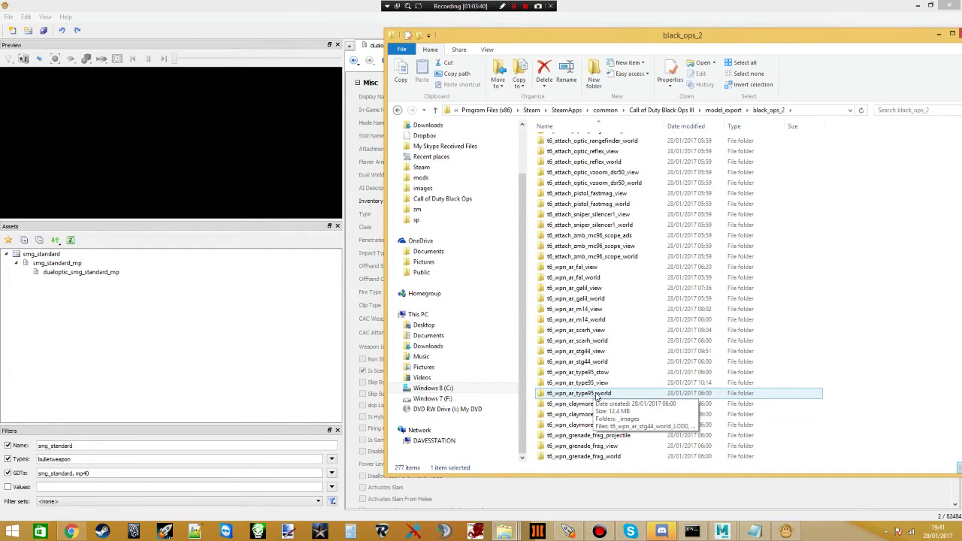
scroll(592, 335, "down", 10)
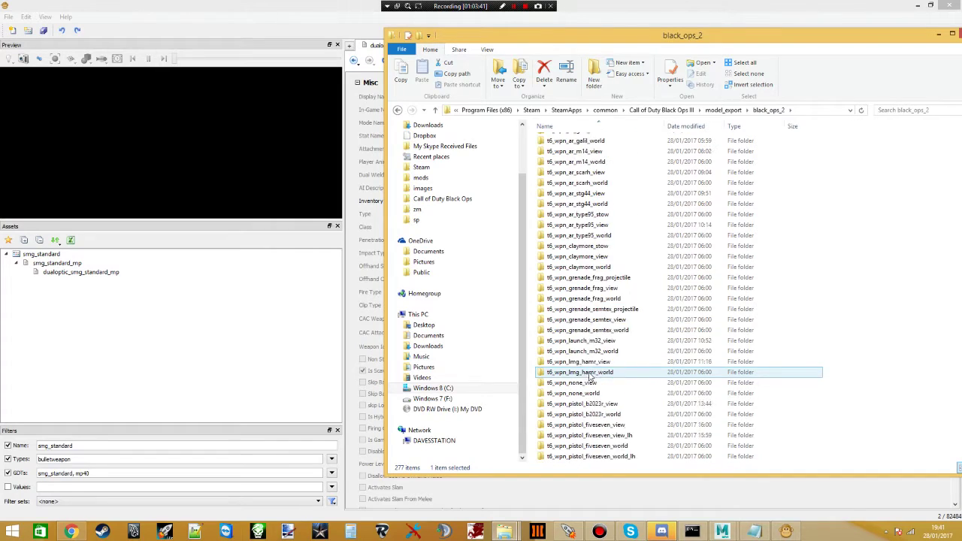
scroll(598, 398, "down", 7)
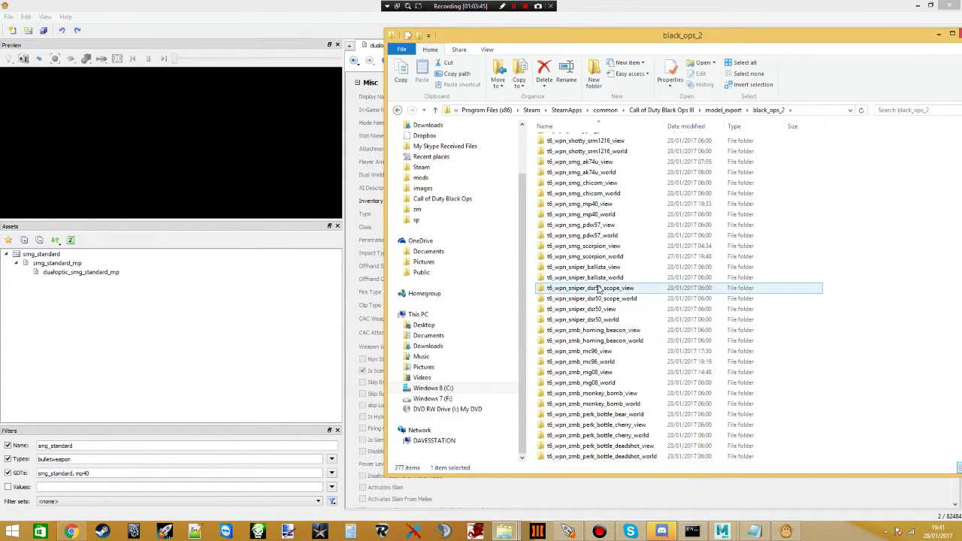
double_click(593, 204)
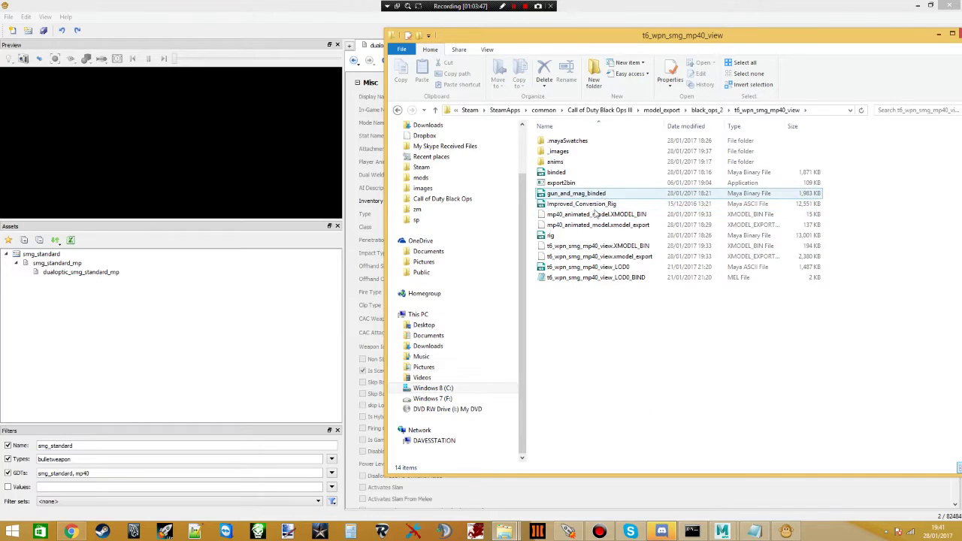
- Copy t6_wpn_smg_mp40 from the view model's xmodel_export file name and replace mp40 with it in the Asset Property Editor's GDT filter
right_click(593, 257)
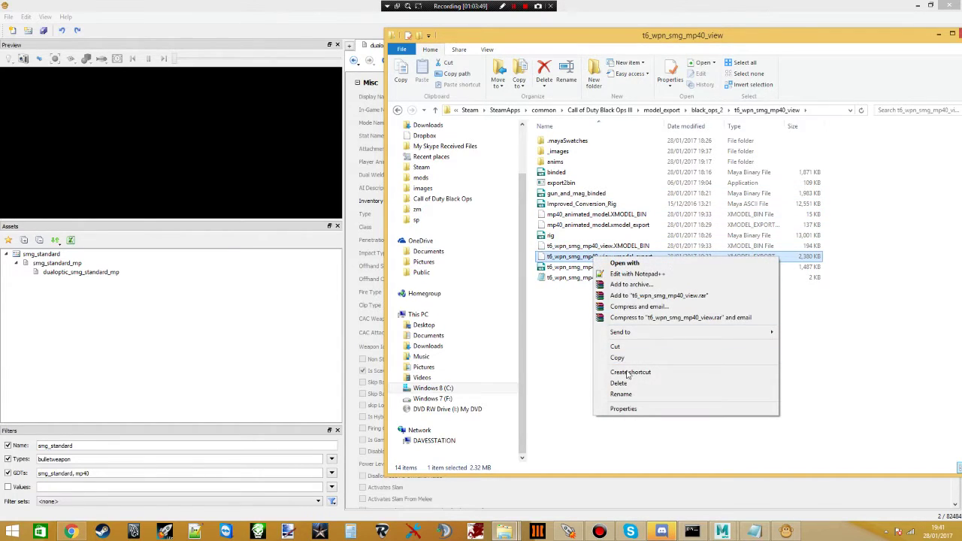
left_click(621, 394)
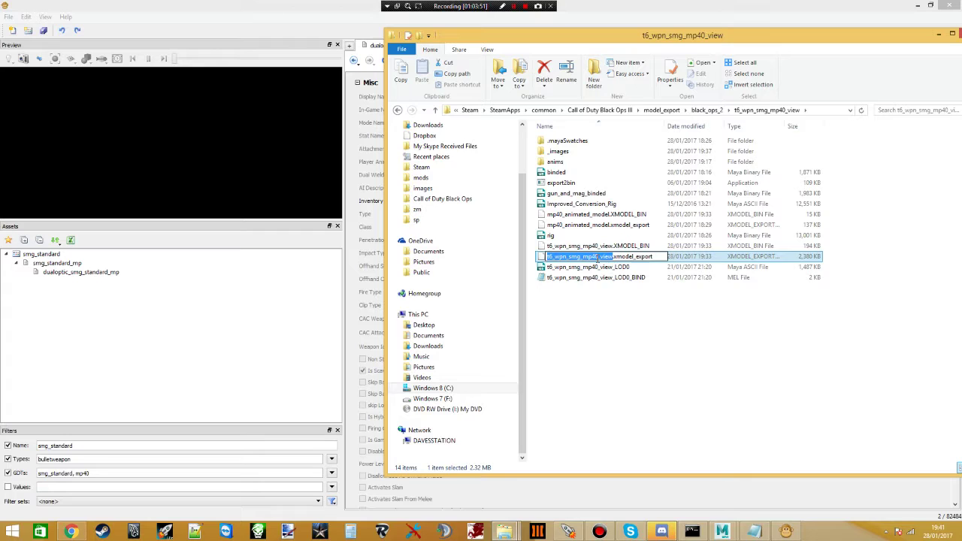
left_click_drag(597, 257, 462, 257)
key("ctrl+c")
double_click(82, 473)
key("ctrl+v")
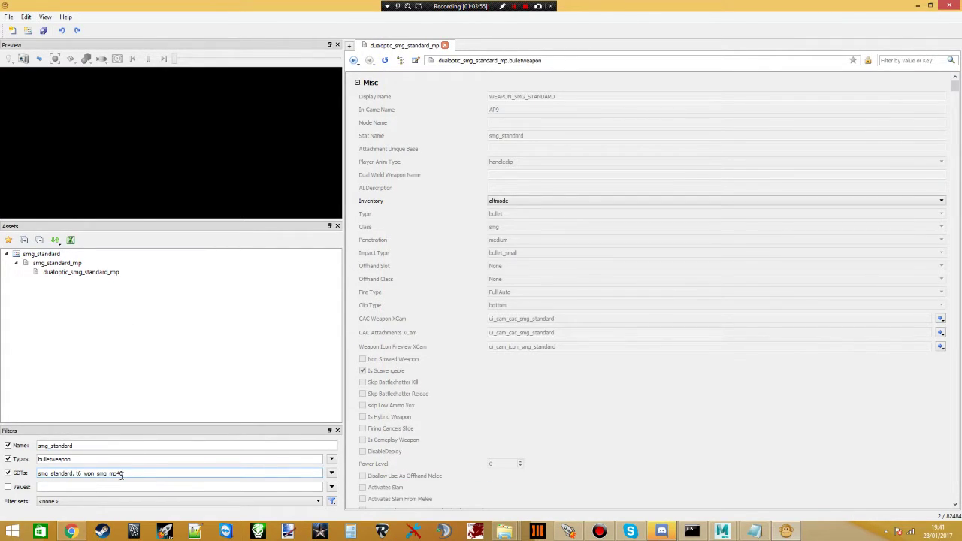
- Turn off the type and name filters and open the smg_standard_mp weapon in the smg_standard GDT
left_click(8, 459)
left_click(8, 446)
left_click(98, 353)
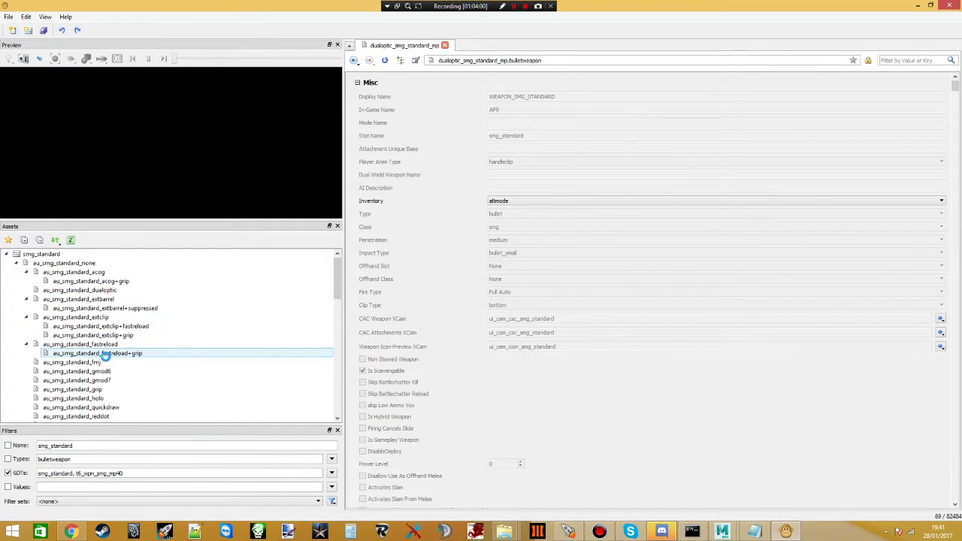
scroll(105, 359, "down", 5)
left_click(81, 345)
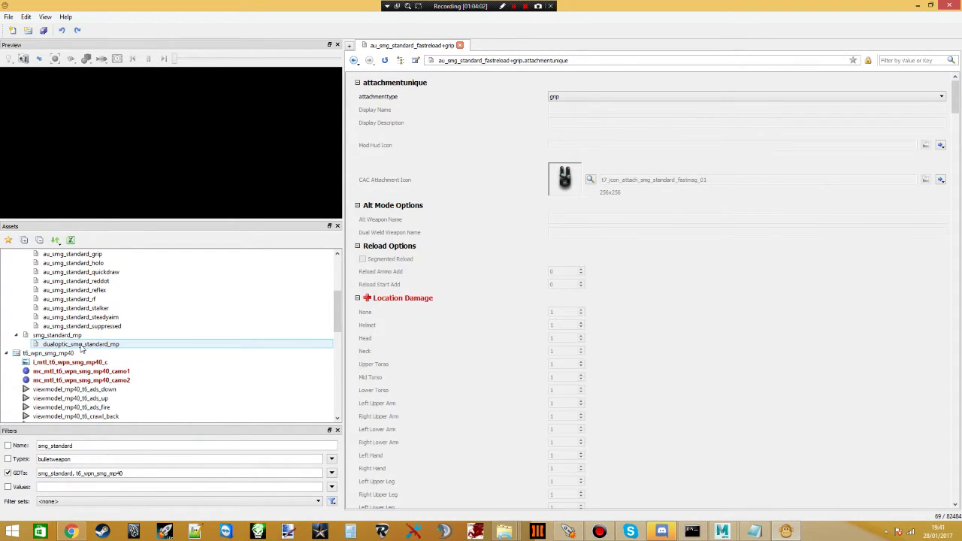
left_click(69, 344)
left_click(67, 335)
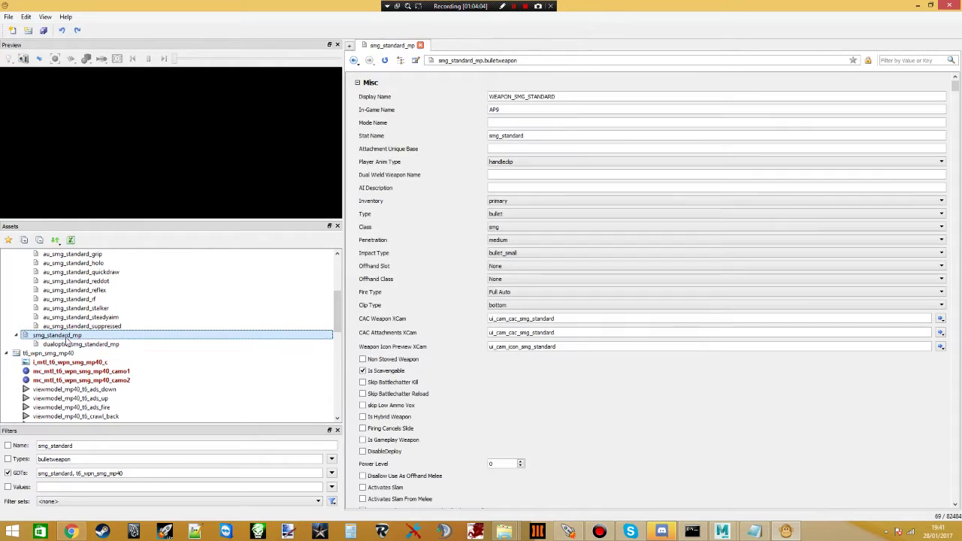
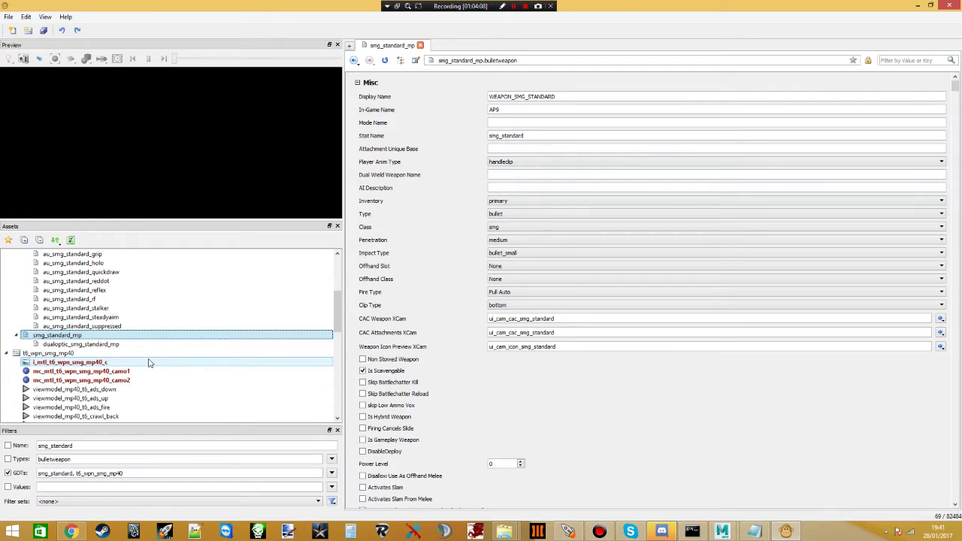
- Duplicate the smg_standard_mp weapon as smg_mp40 into the t6_wpn_smg_mp40 GDT
scroll(85, 356, "up", 5)
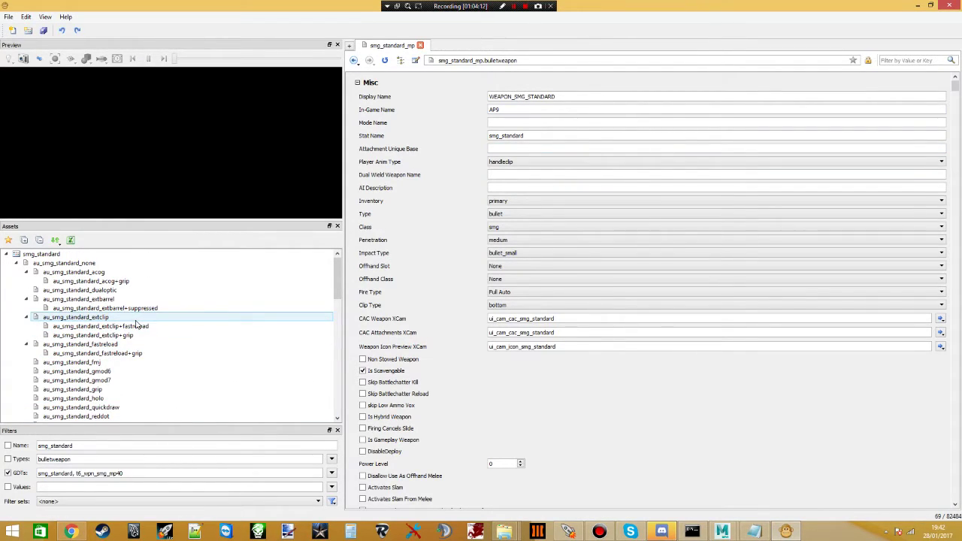
scroll(128, 323, "down", 12)
scroll(90, 289, "up", 3)
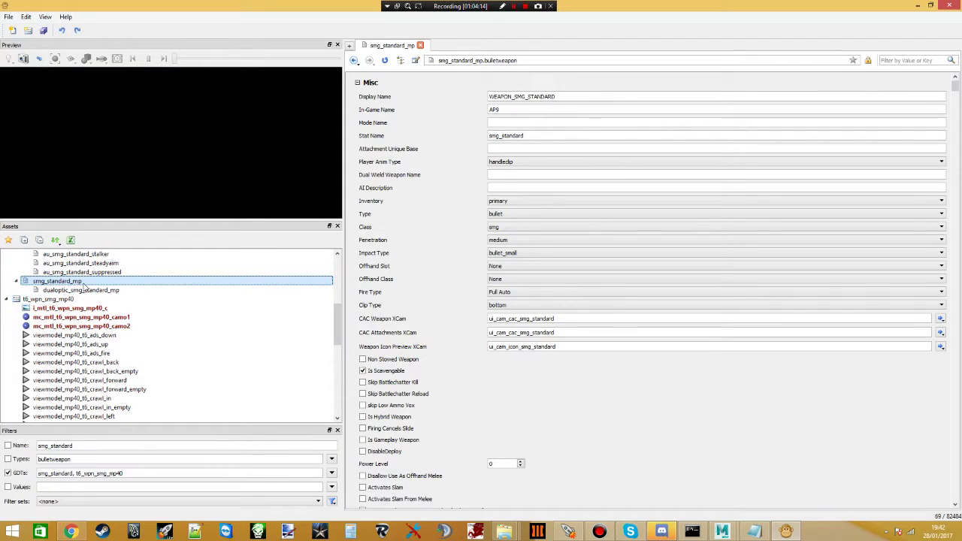
right_click(85, 288)
left_click(105, 327)
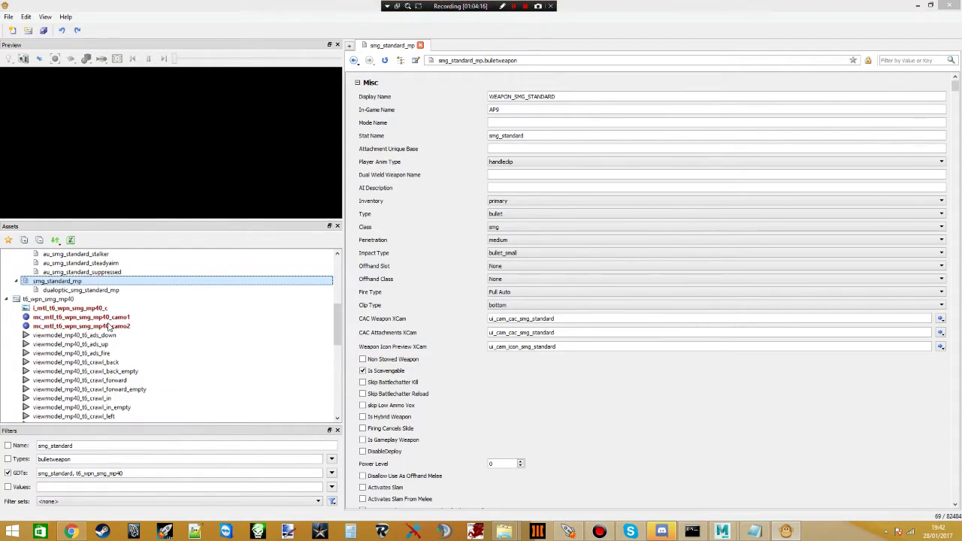
left_click_drag(490, 274, 445, 288)
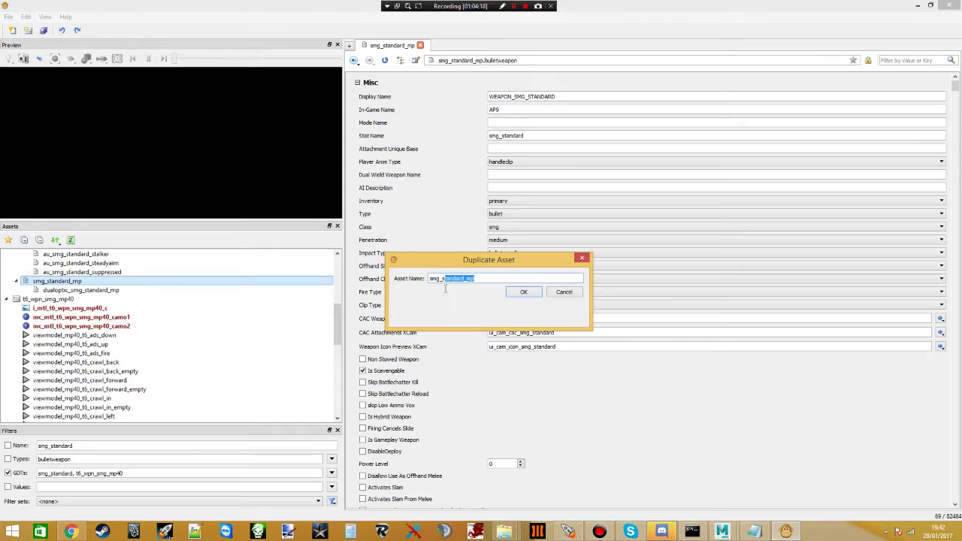
type("mp40")
key("Return")
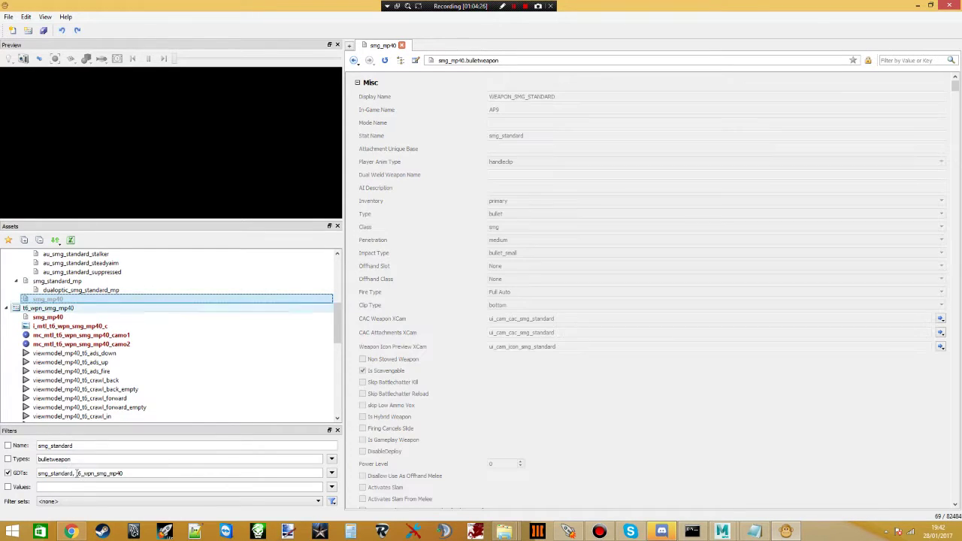
- Limit the GDT filter to t6_wpn_smg_mp40 and open the viewmodel_mp40_t6_pullout_empty animation
left_click_drag(77, 473, 2, 486)
key("BackSpace")
left_click(66, 346)
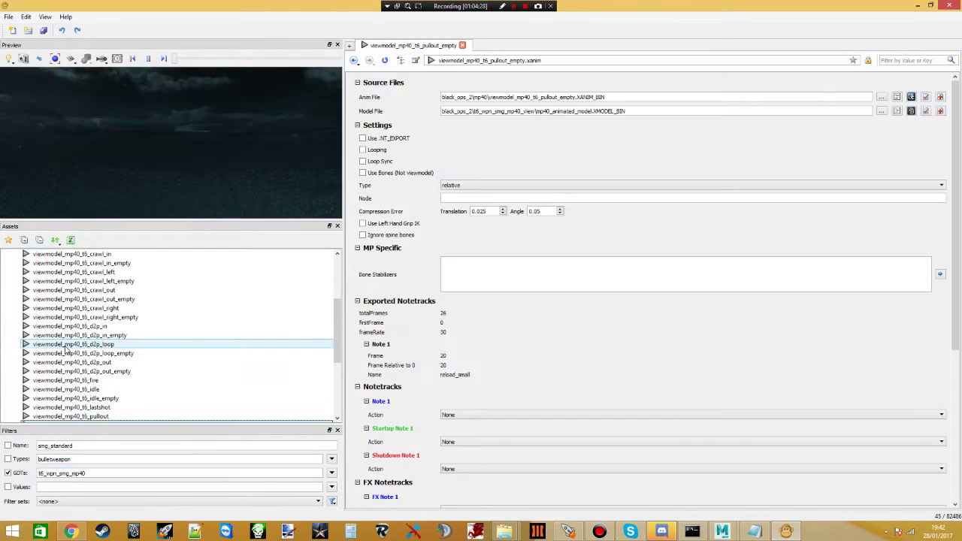
- Open the smg_mp40 weapon, set its display name to MP40 and clear its in-game name
scroll(64, 330, "up", 3)
left_click(51, 263)
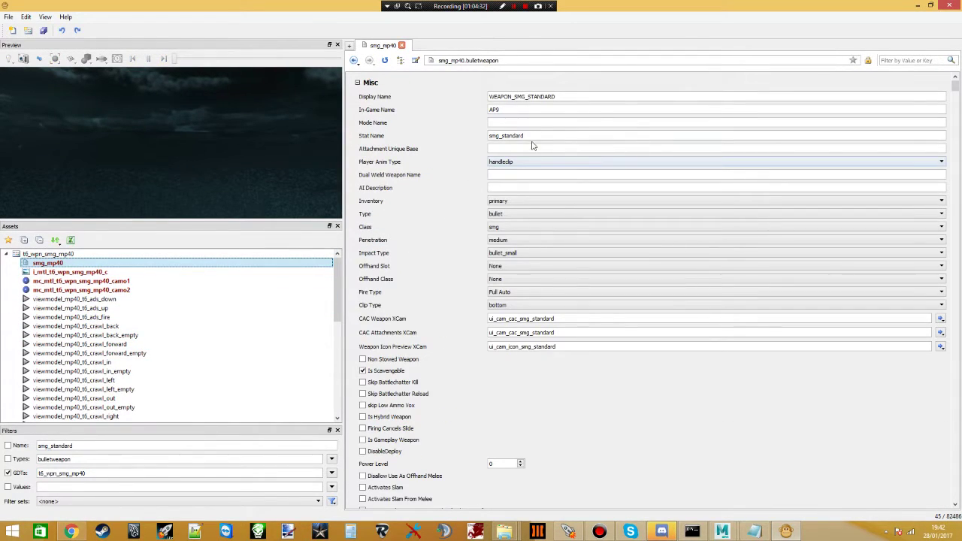
double_click(509, 109)
double_click(556, 97)
type("MP40")
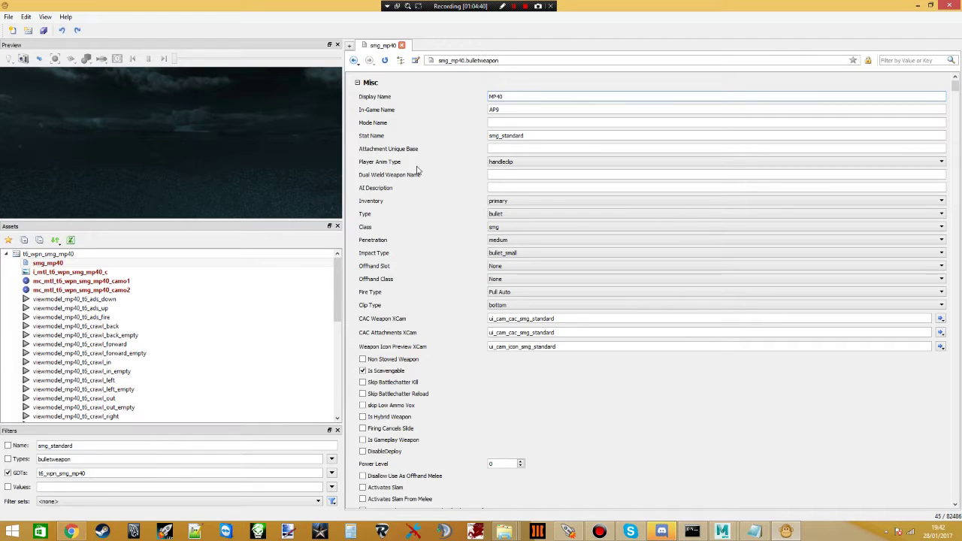
key("Caps_Lock")
key("Caps_Lock")
key("Tab")
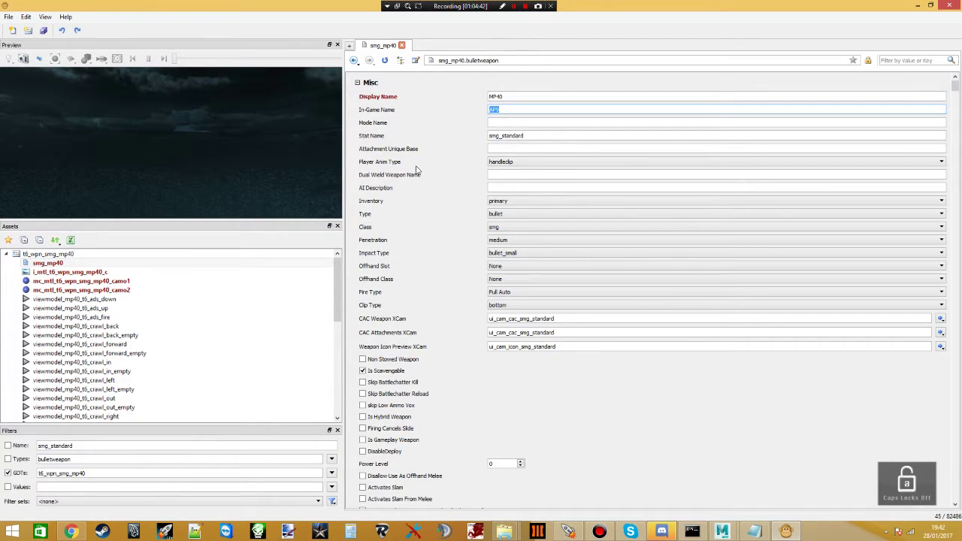
left_click(505, 373)
scroll(507, 368, "down", 10)
scroll(510, 360, "up", 10)
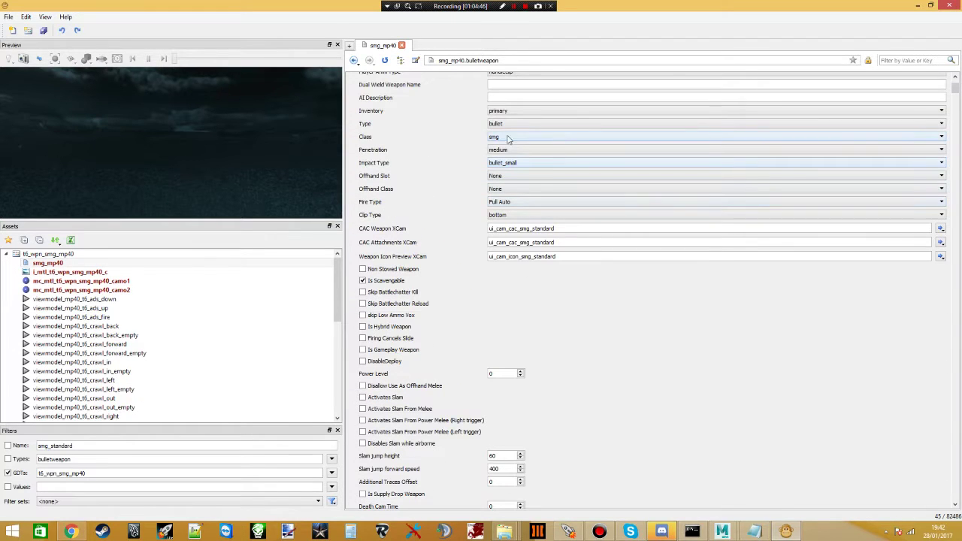
scroll(508, 188, "up", 3)
left_click(503, 164)
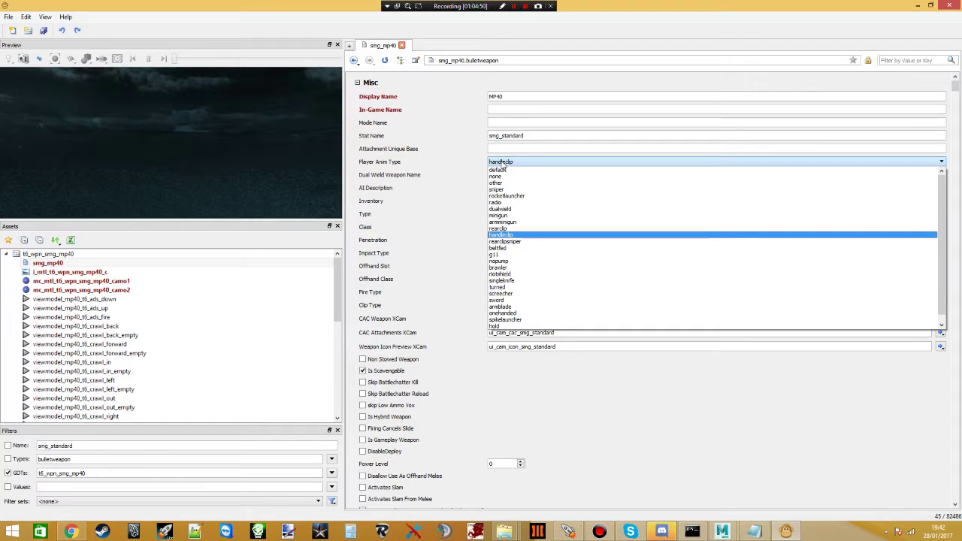
- Set both the ammo name and the clip name in the Ammunition settings to smg_mp40
scroll(474, 308, "down", 15)
scroll(479, 319, "down", 20)
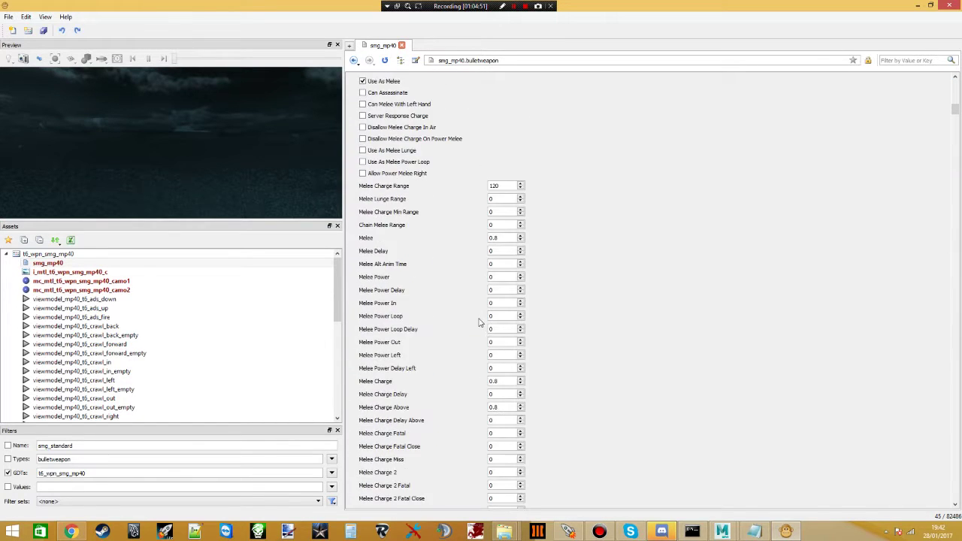
scroll(481, 334, "down", 10)
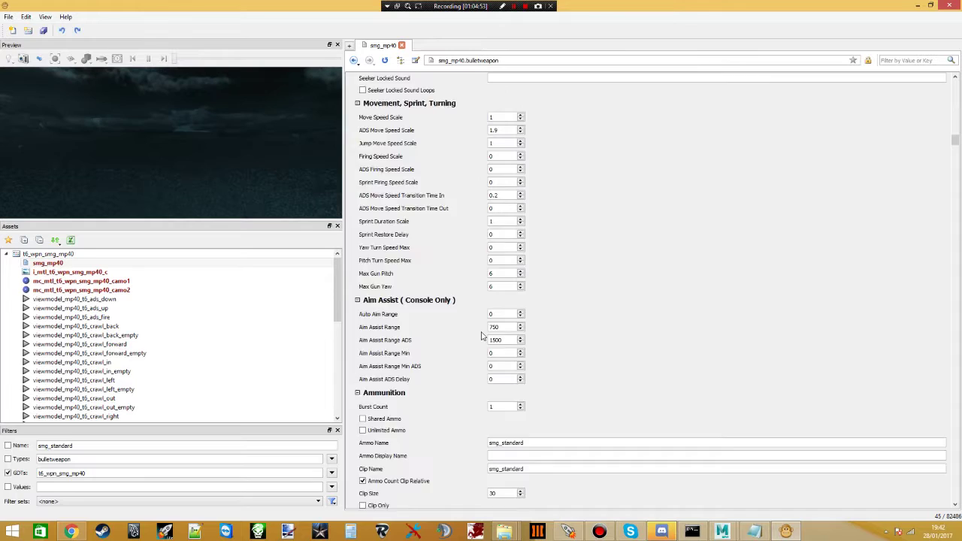
scroll(541, 270, "down", 6)
scroll(521, 240, "up", 6)
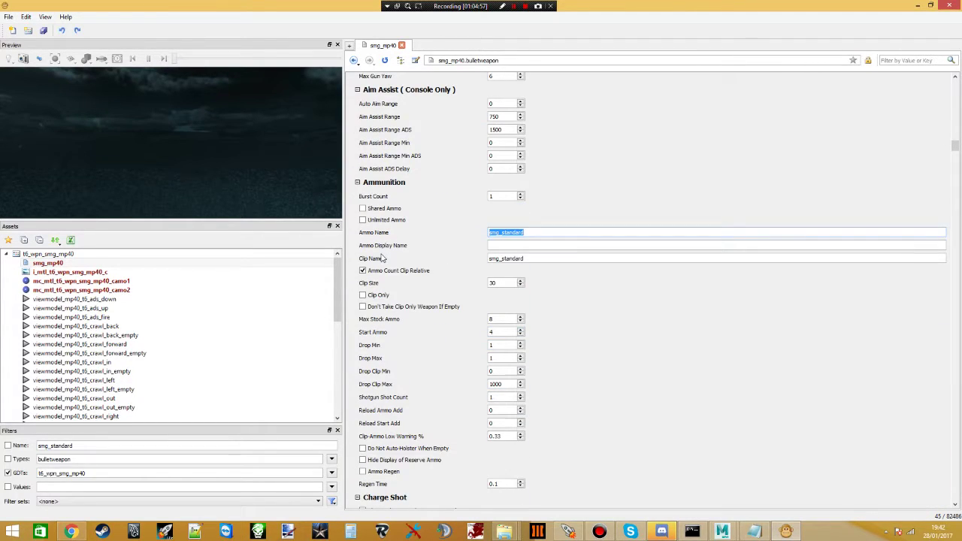
mouse_move(382, 257)
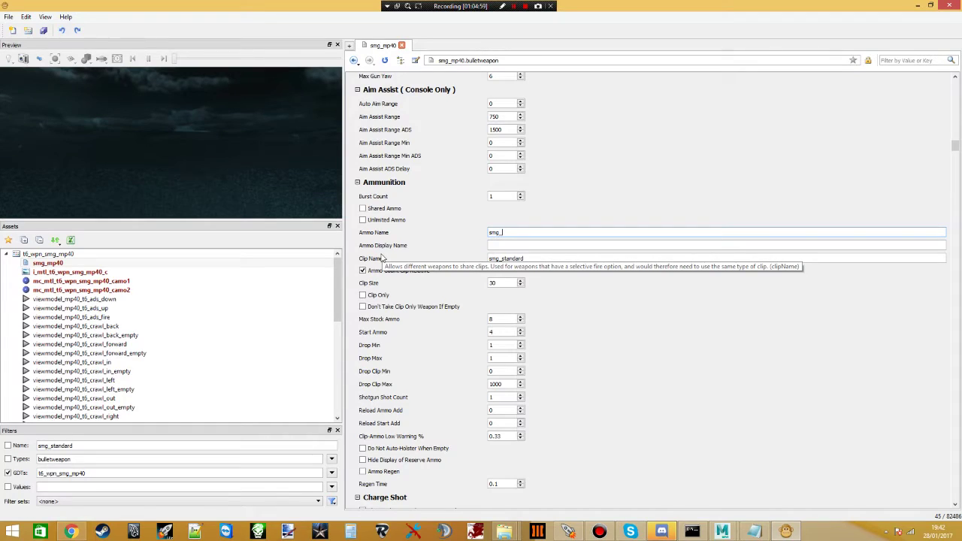
type("0")
key("Tab")
key("Tab")
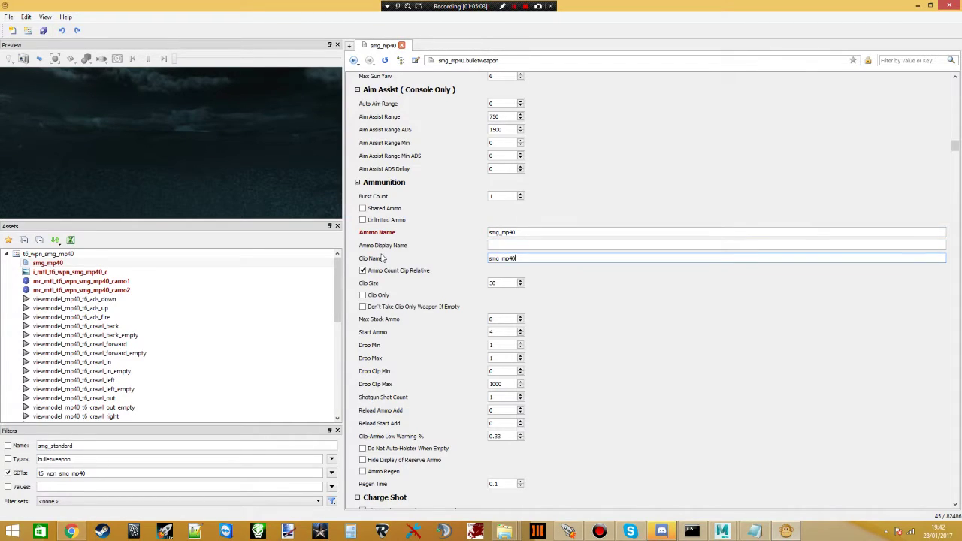
- Set the View Gun model in the XModels settings to t6_wpn_smg_mp40_view
scroll(571, 354, "down", 6)
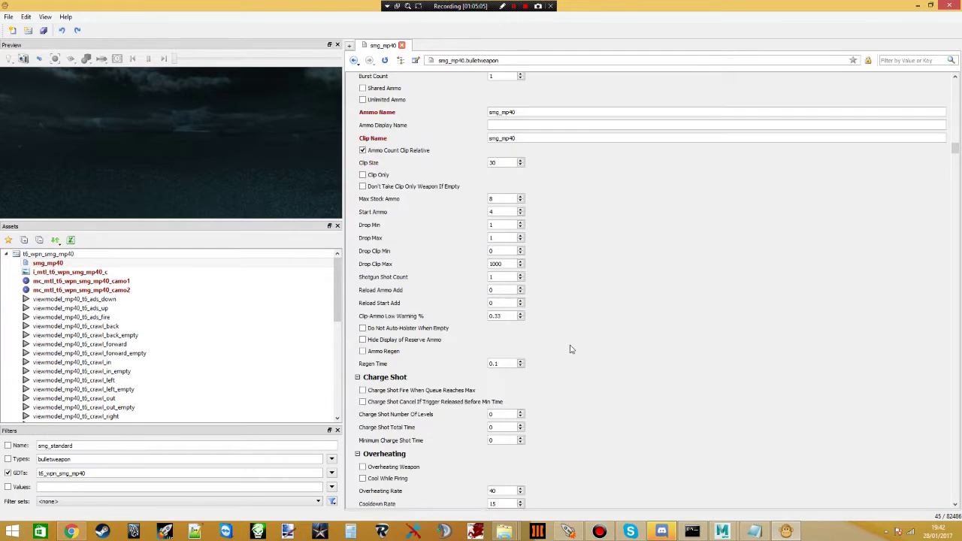
scroll(526, 316, "down", 8)
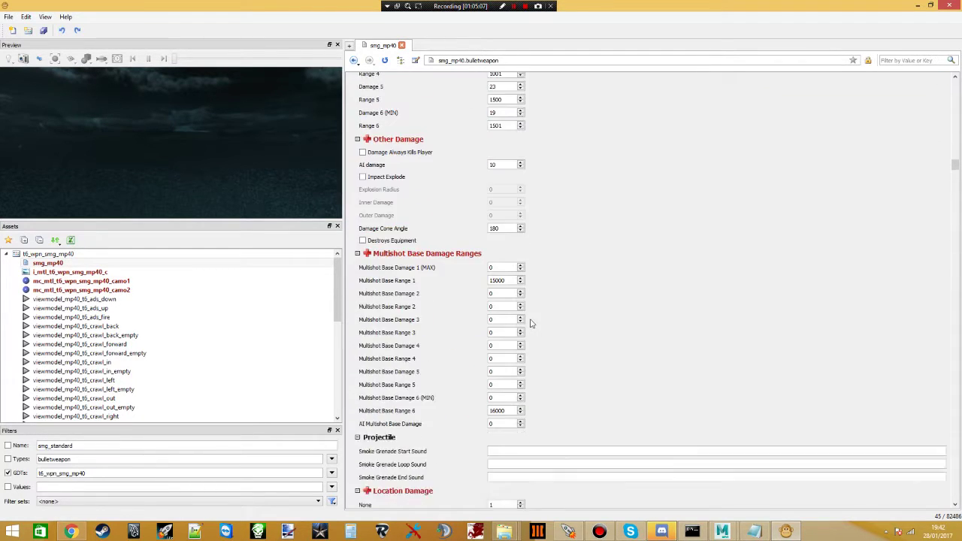
scroll(554, 342, "down", 12)
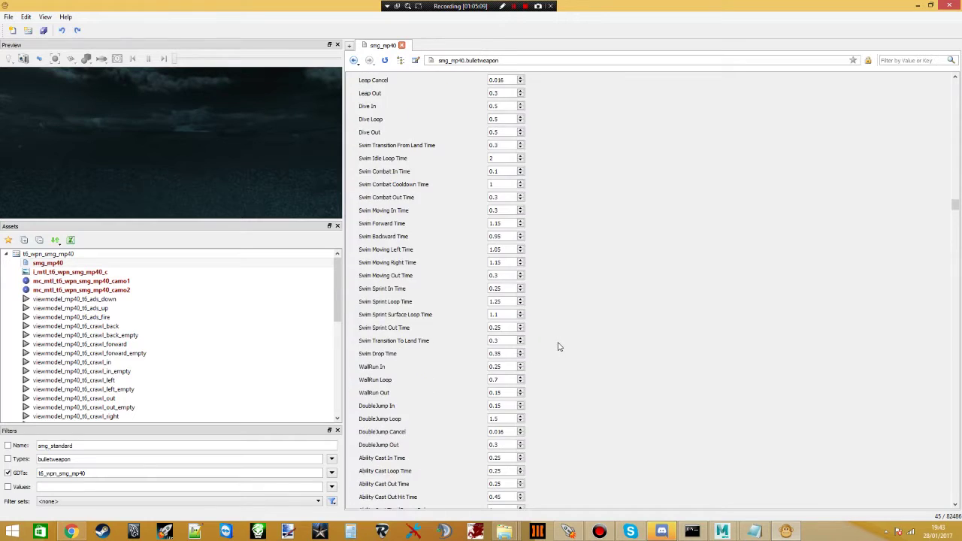
scroll(558, 356, "down", 15)
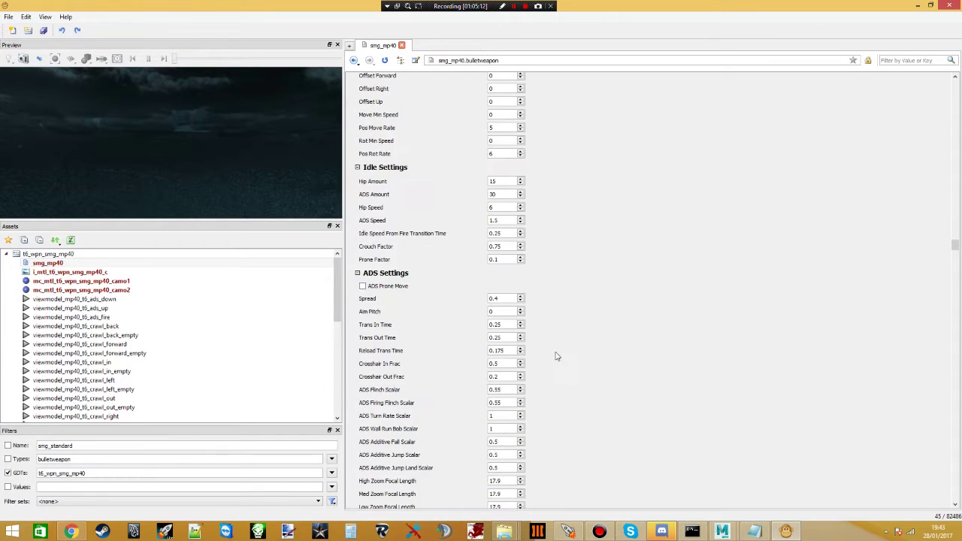
scroll(556, 345, "down", 12)
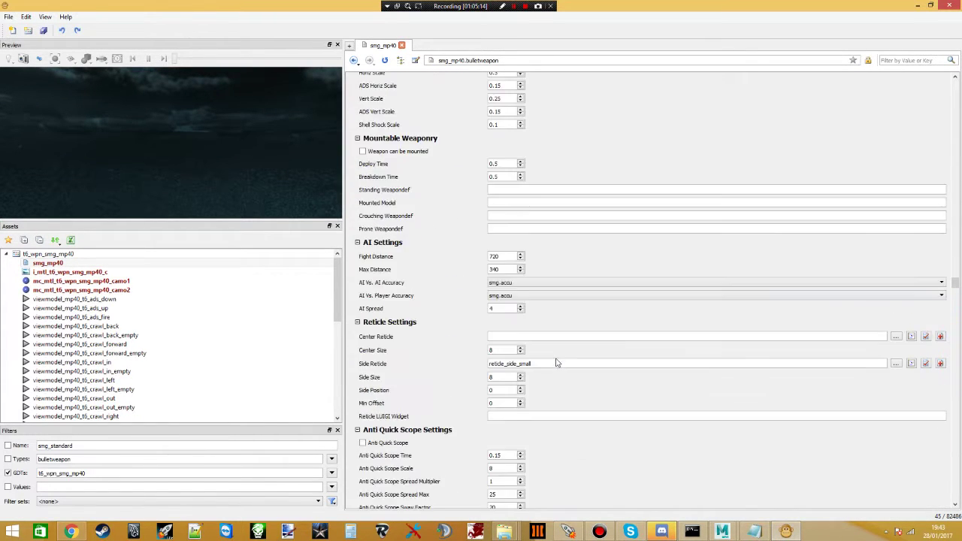
scroll(518, 329, "down", 8)
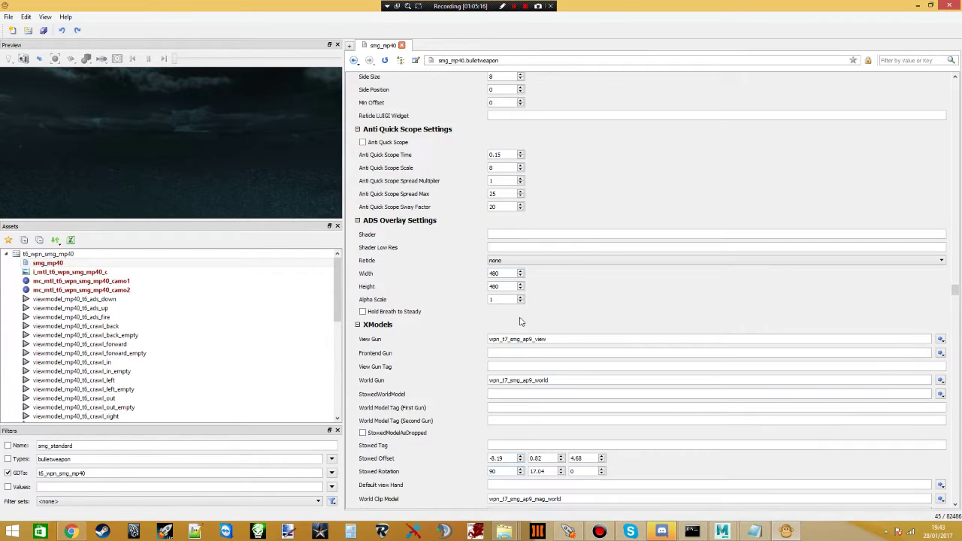
left_click_drag(554, 340, 389, 350)
type("t6_wpn_smg_mp40")
left_click(557, 380)
left_click_drag(557, 380, 455, 387)
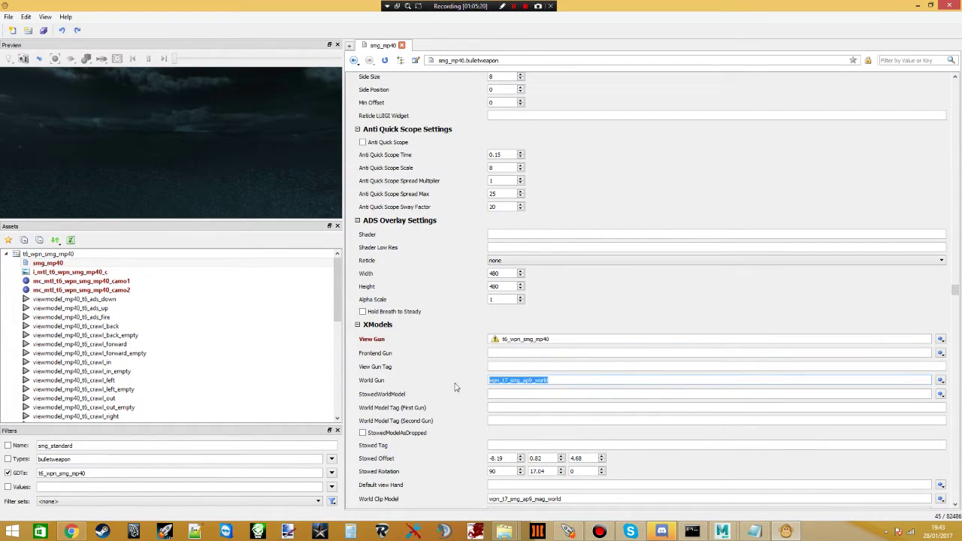
left_click(553, 340)
type("_view")
- Copy the View Gun model name t6_wpn_smg_mp40_view into the World Gun model
key("ctrl+a")
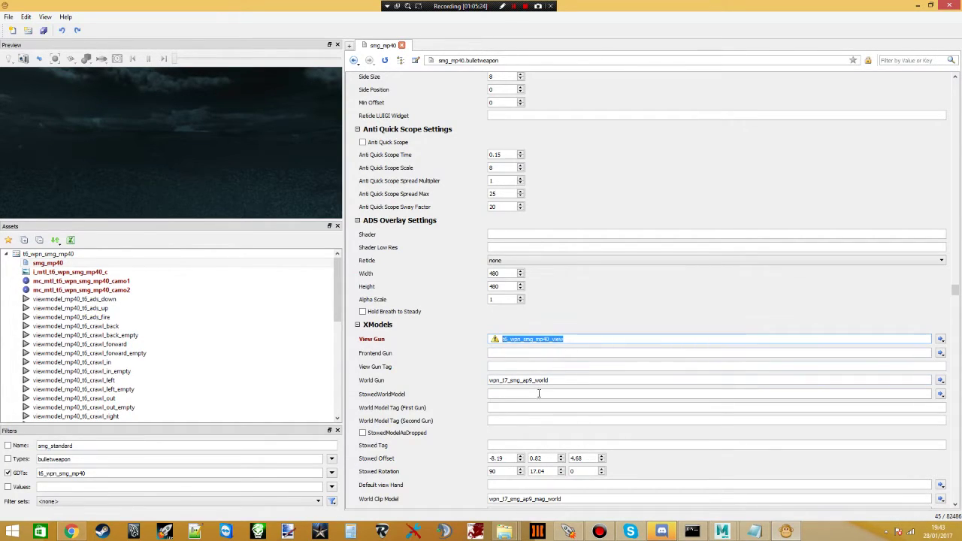
key("ctrl+c")
triple_click(559, 380)
key("ctrl+v")
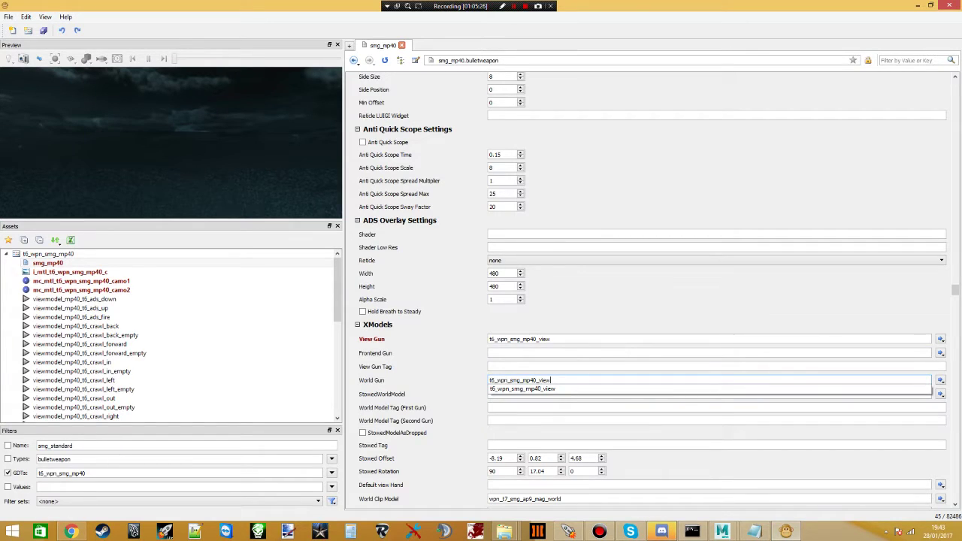
- Switch to File Explorer and copy t6_attach_mag_mp40_view from the LOD0 file's name in black_ops_2's t6_attach_mag_mp40_view folder, returning to the Asset Property Editor
key("alt+Tab")
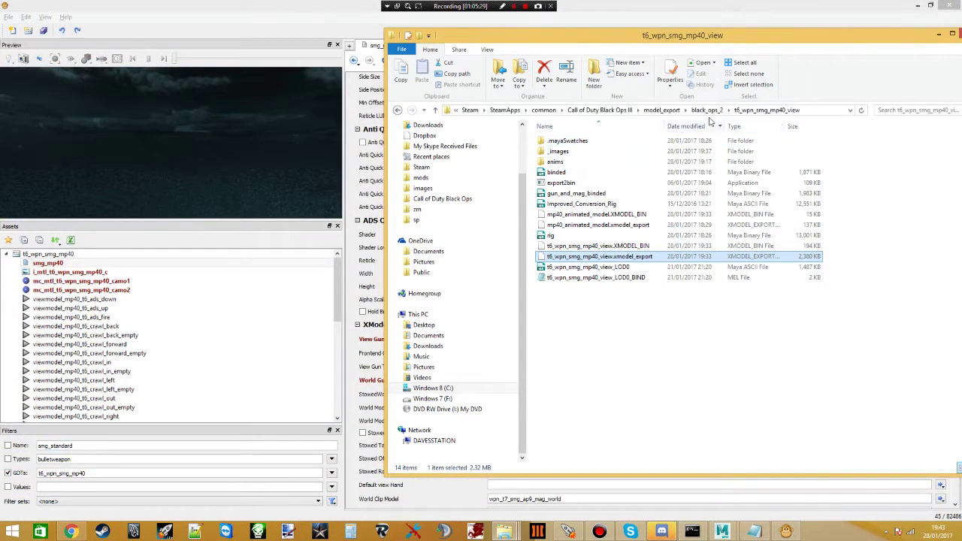
left_click(704, 109)
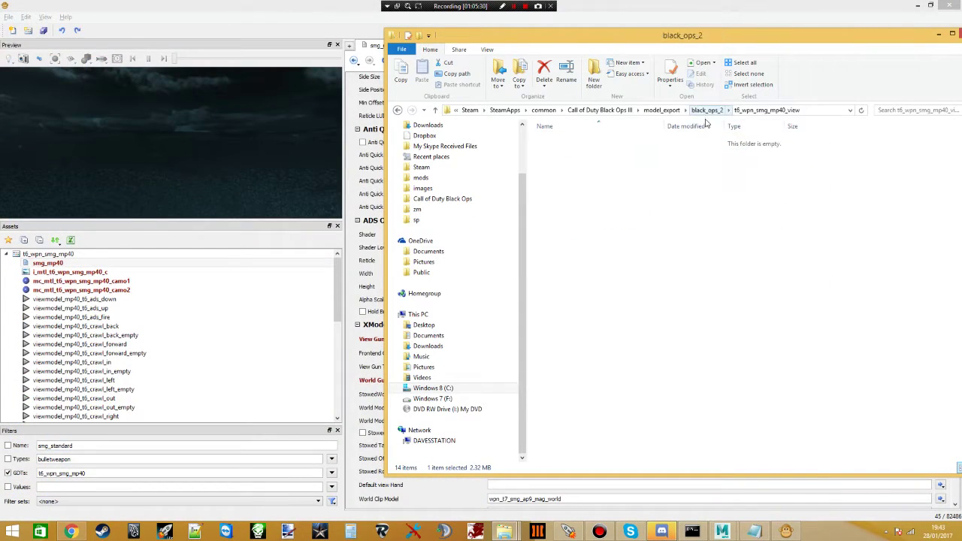
scroll(622, 254, "up", 20)
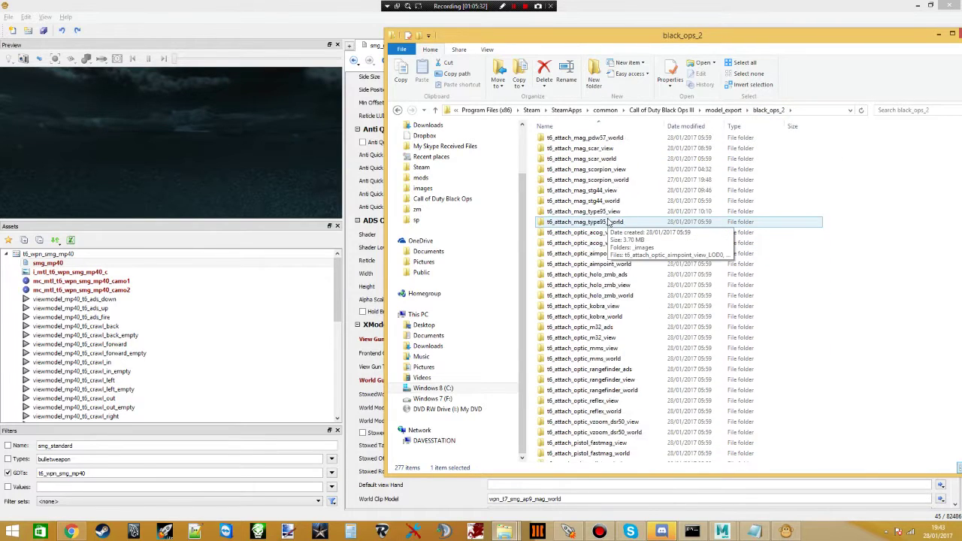
double_click(601, 232)
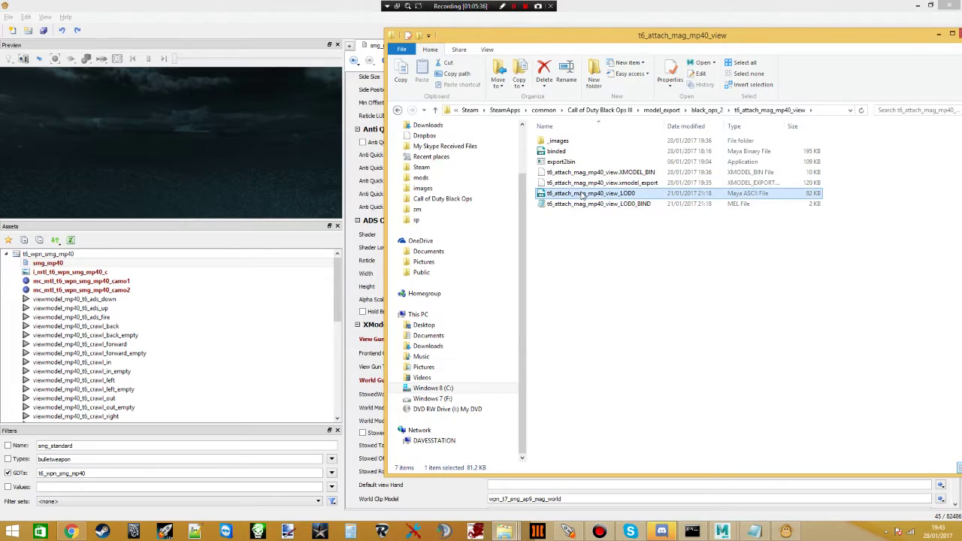
right_click(579, 192)
left_click(608, 362)
left_click_drag(619, 193, 546, 194)
left_click(344, 343)
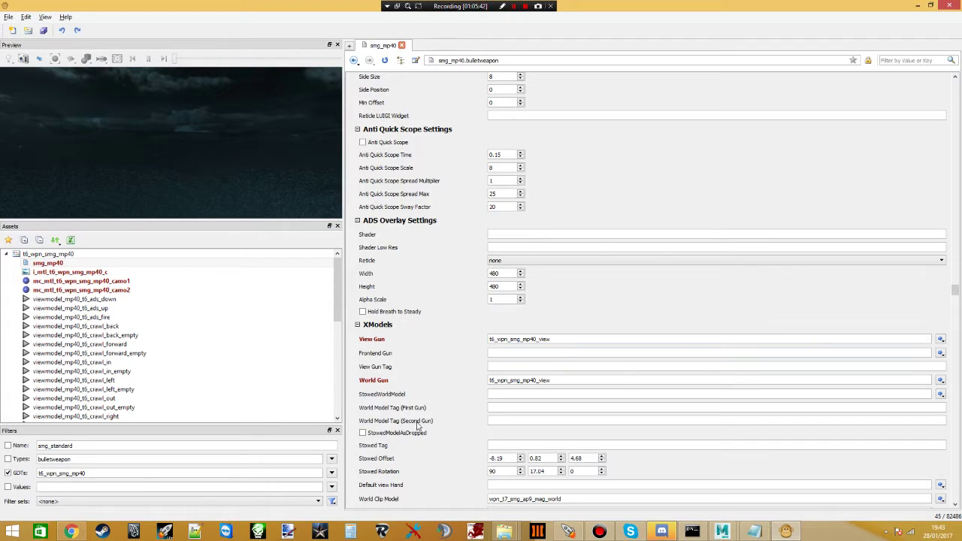
- Replace the Clip attachment's view model and world model with t6_attach_mag_mp40_view
scroll(418, 426, "down", 2)
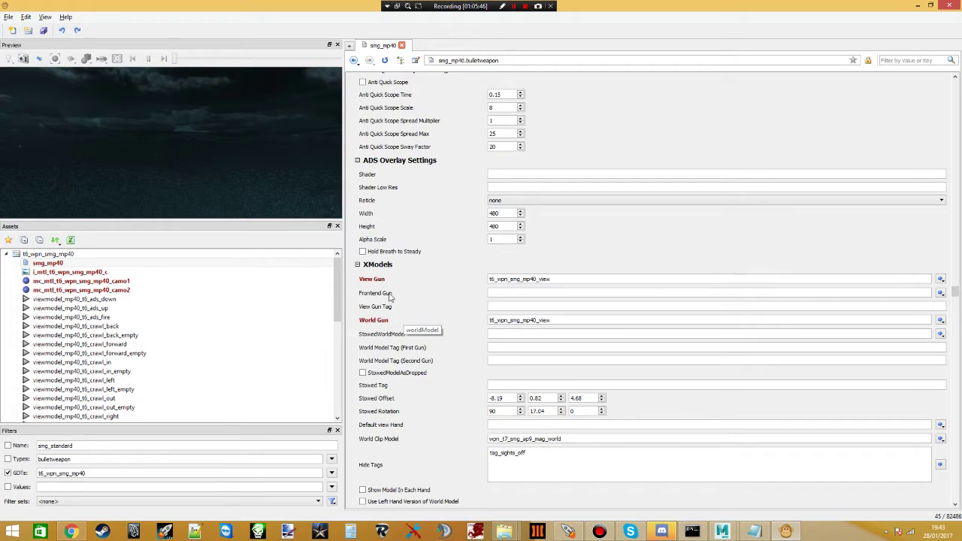
scroll(393, 394, "down", 5)
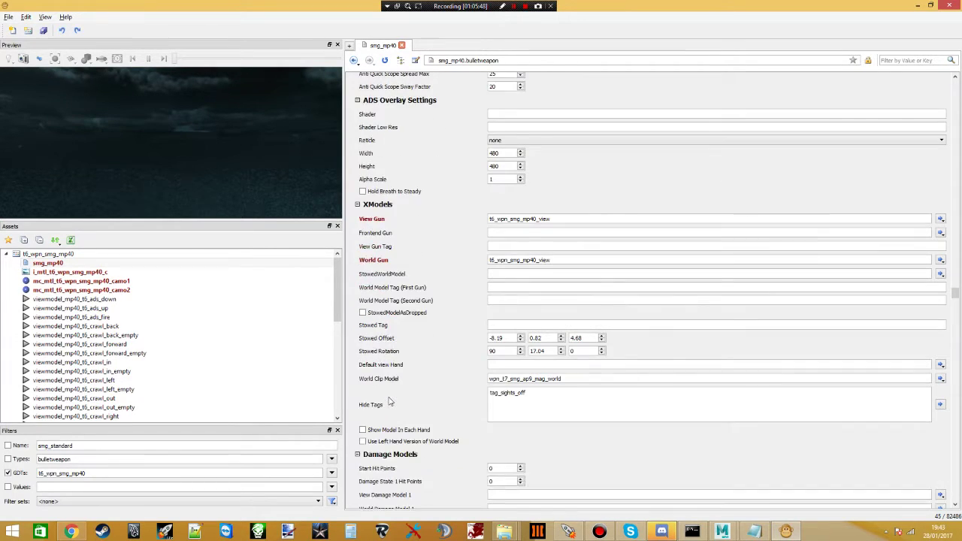
scroll(400, 409, "down", 5)
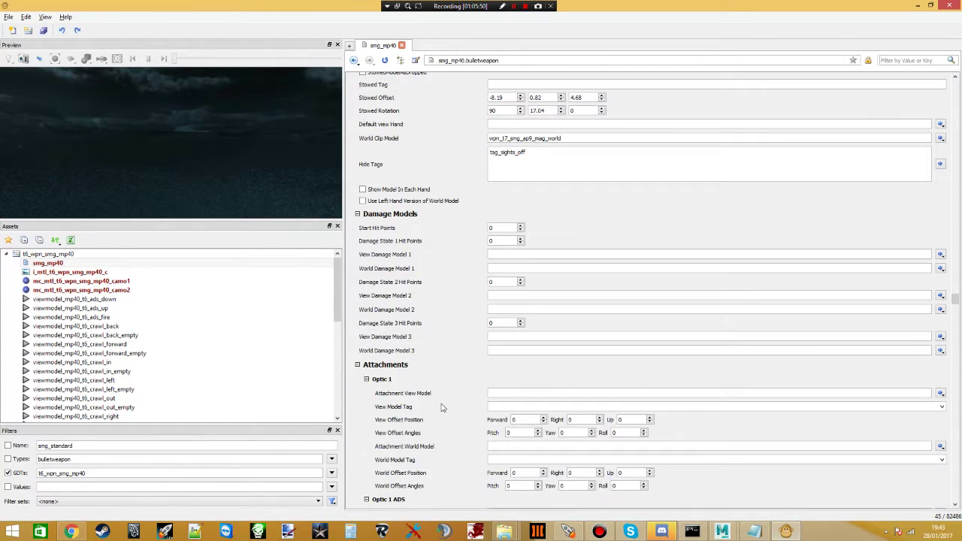
scroll(442, 407, "down", 14)
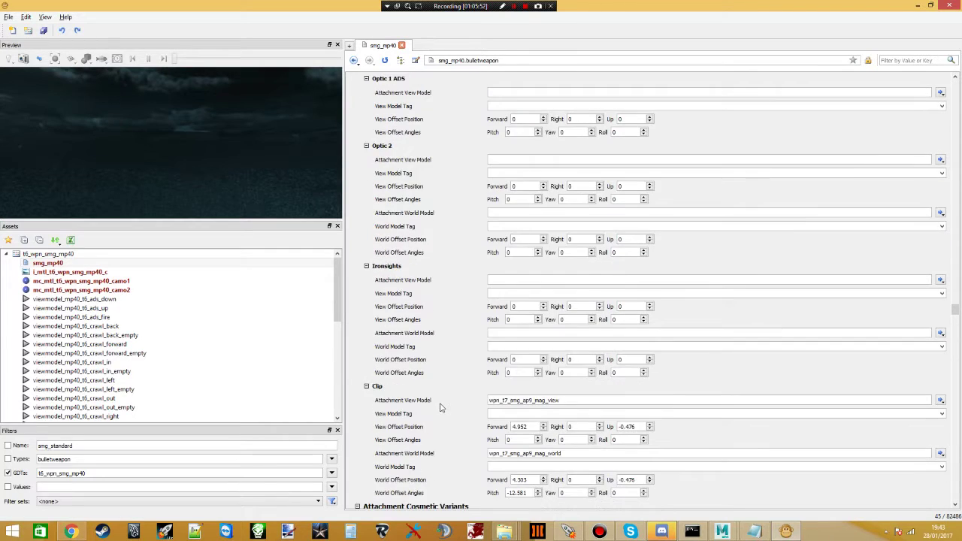
scroll(441, 407, "down", 3)
left_click_drag(564, 309, 434, 318)
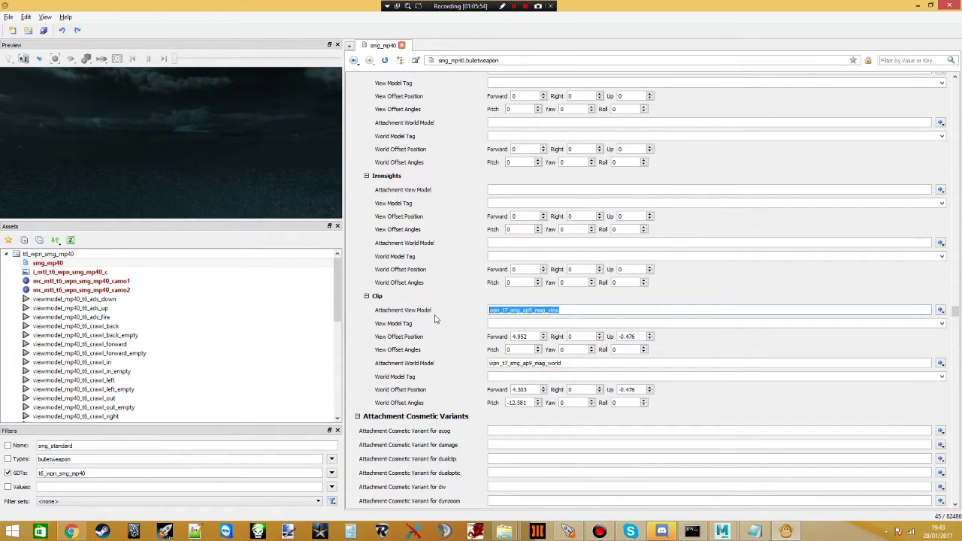
key("ctrl+v")
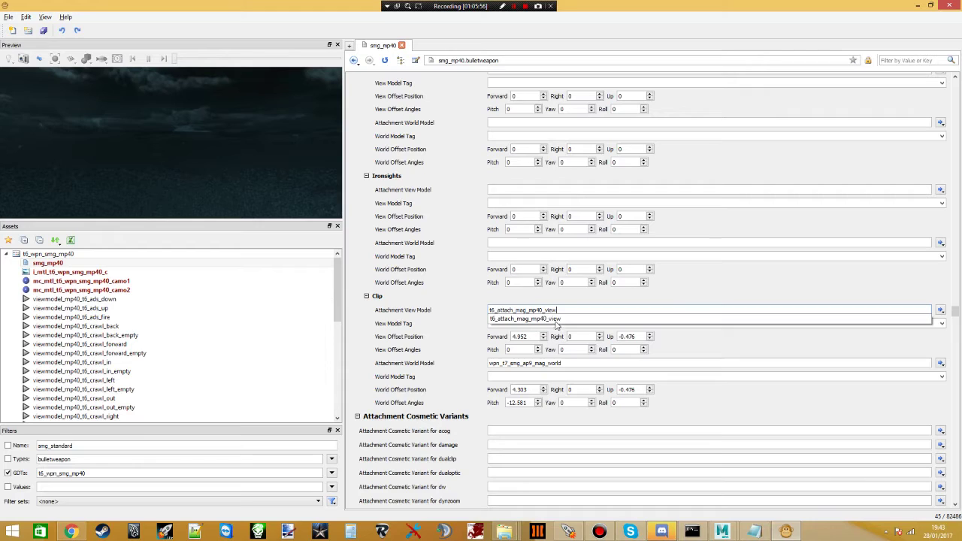
key("Return")
left_click_drag(565, 363, 443, 362)
key("ctrl+v")
key("Return")
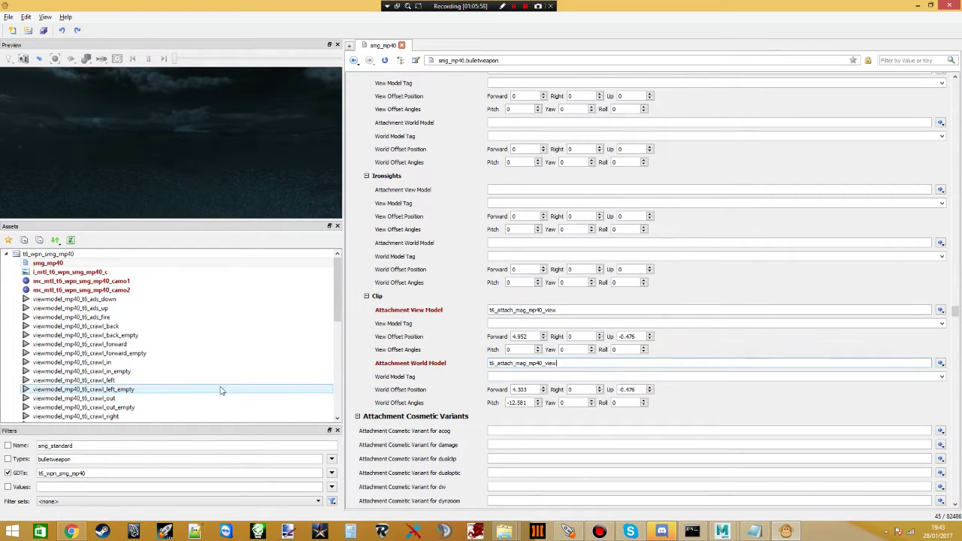
- Check the magazine submodel's position offset in the t6_wpn_smg_mp40_view model and return to the smg_mp40 weapon
scroll(90, 292, "down", 10)
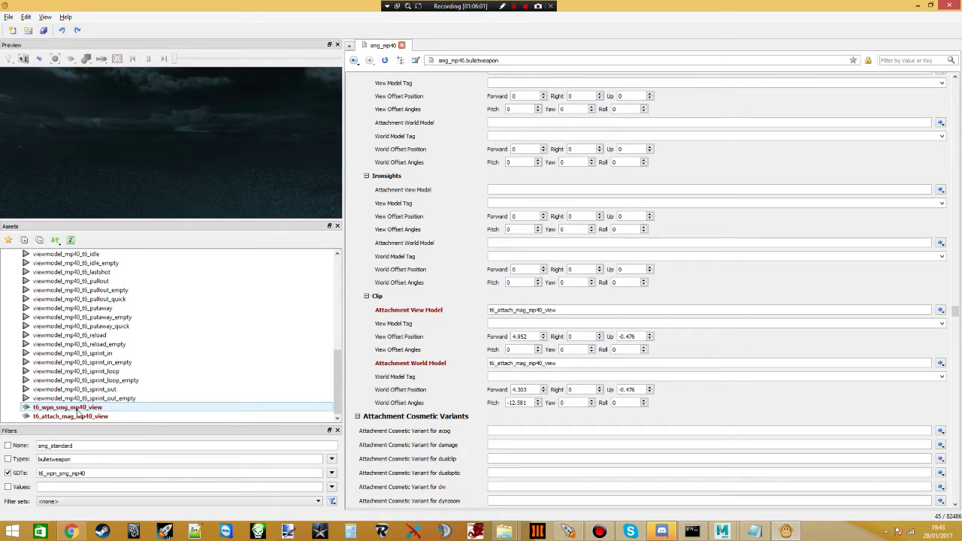
left_click(78, 410)
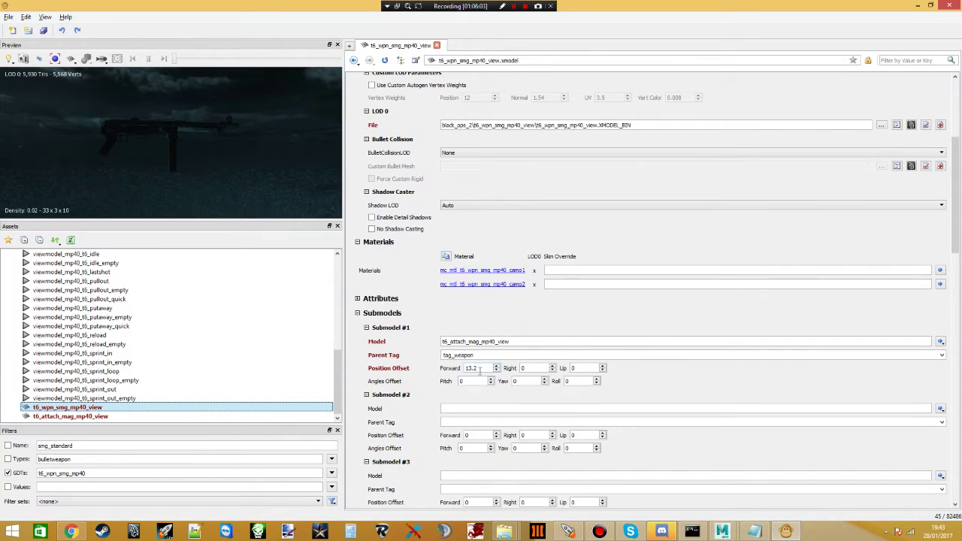
scroll(275, 371, "up", 10)
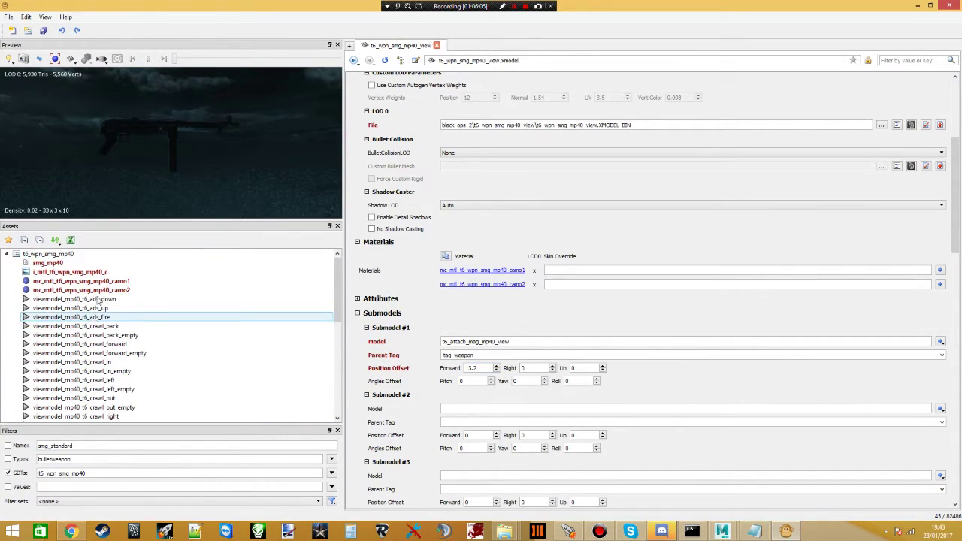
left_click(75, 263)
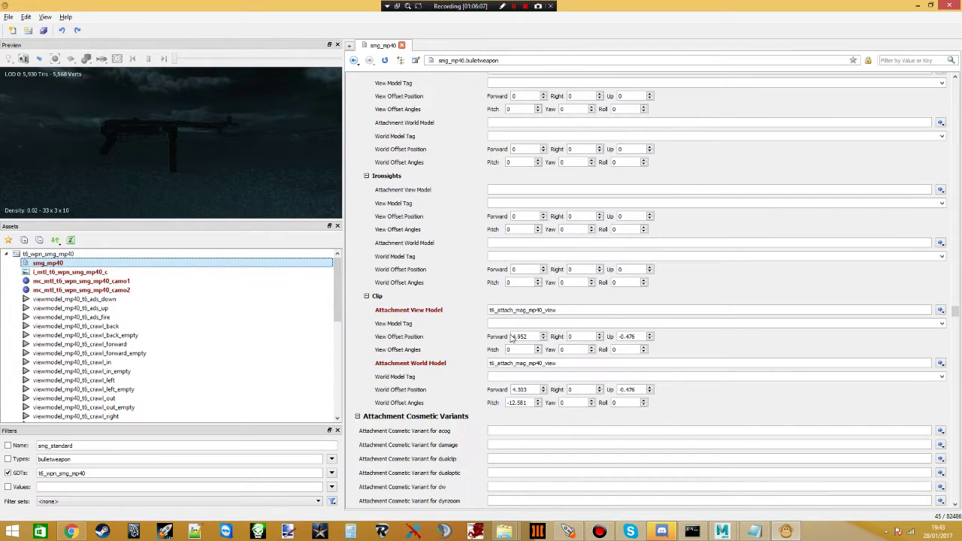
- Set the Clip attachment's view offset position to 13.2 forward and 0 up
double_click(531, 336)
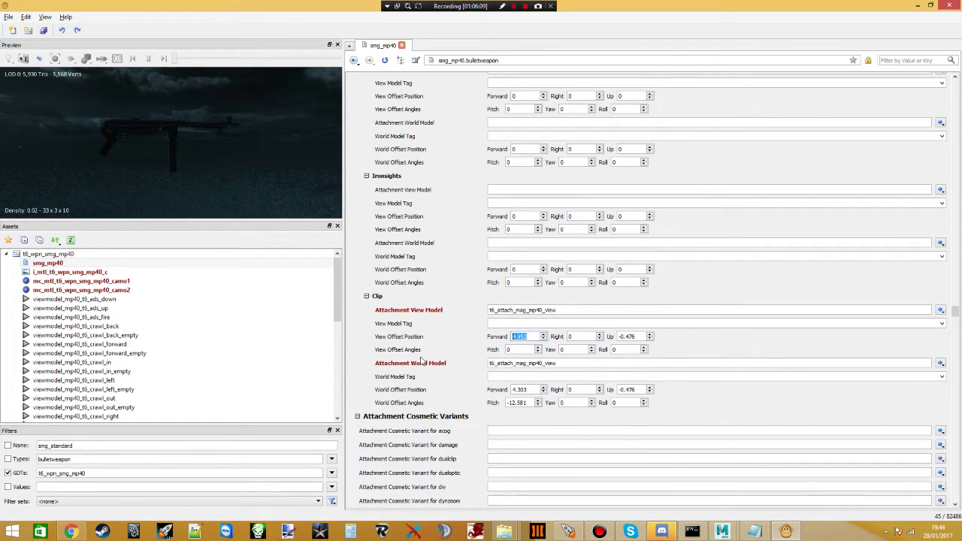
type("13.2")
key("Tab")
key("Tab")
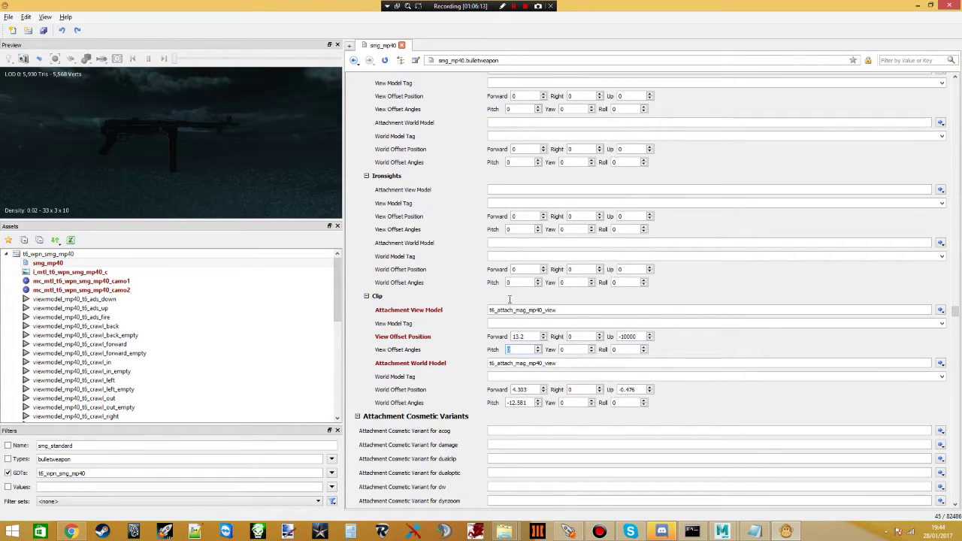
type("0")
- Set the Clip attachment's world offset position to 13.2 forward and 0 up, with a pitch angle of 0
double_click(528, 389)
type("13.2")
double_click(623, 389)
type("00")
left_click(563, 402)
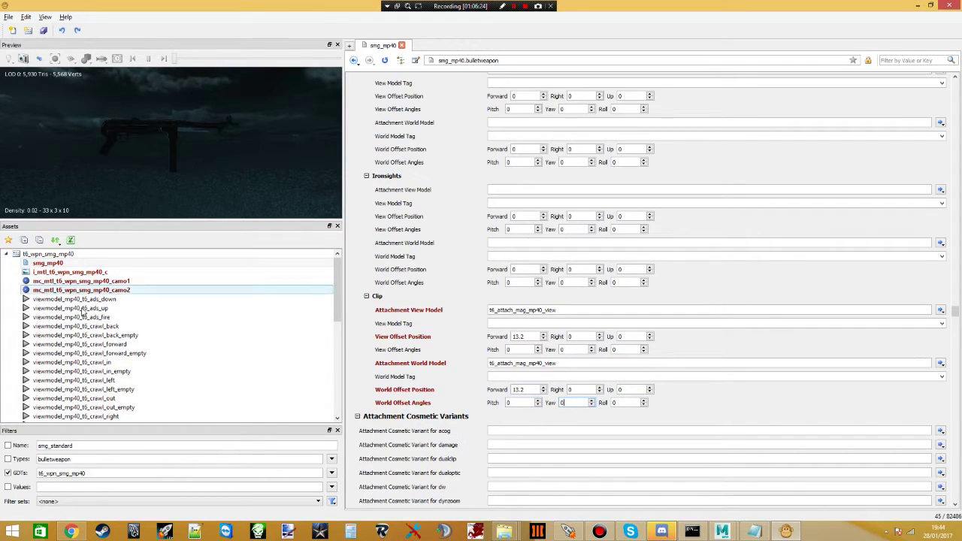
- Clear Submodel #1's model and parent tag in t6_wpn_smg_mp40_view and set its forward position offset to 0
scroll(78, 353, "down", 7)
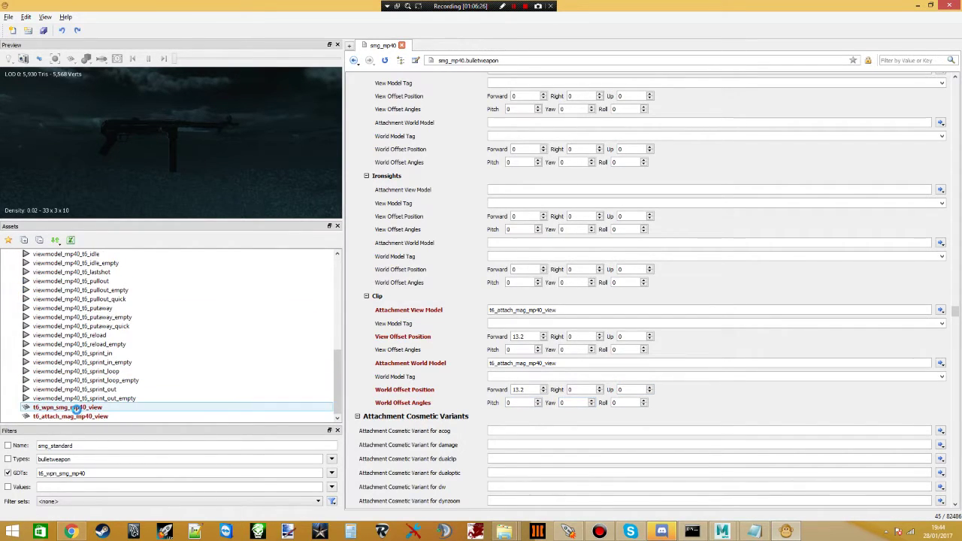
left_click(75, 408)
key("shift+Home")
key("BackSpace")
key("Tab")
key("BackSpace")
key("Tab")
type("0")
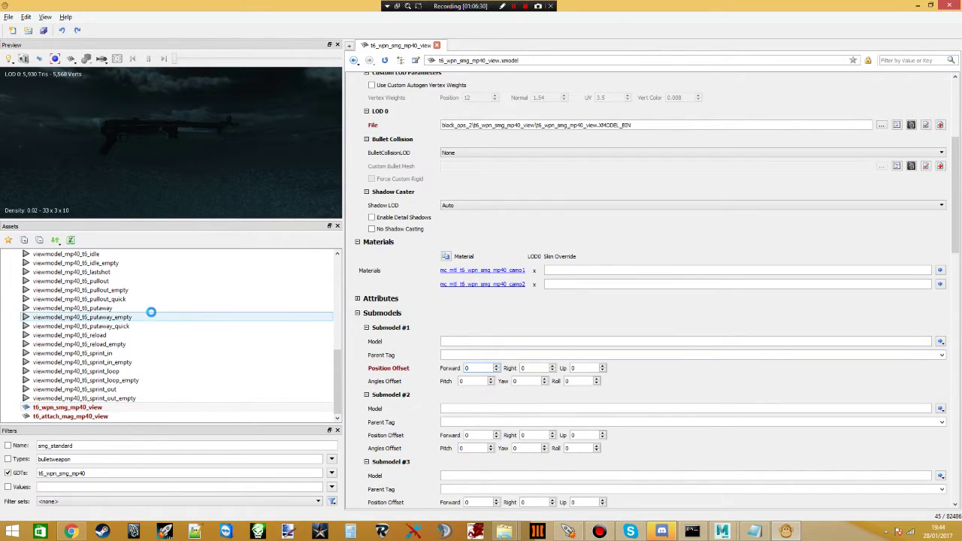
- Return to the smg_mp40 weapon and save the asset changes
scroll(116, 315, "up", 10)
left_click(66, 263)
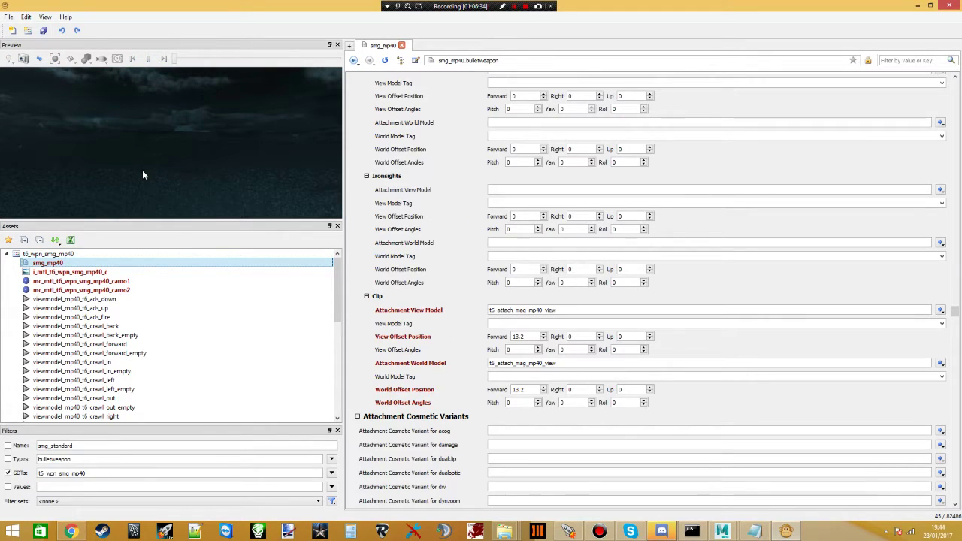
left_click(143, 172)
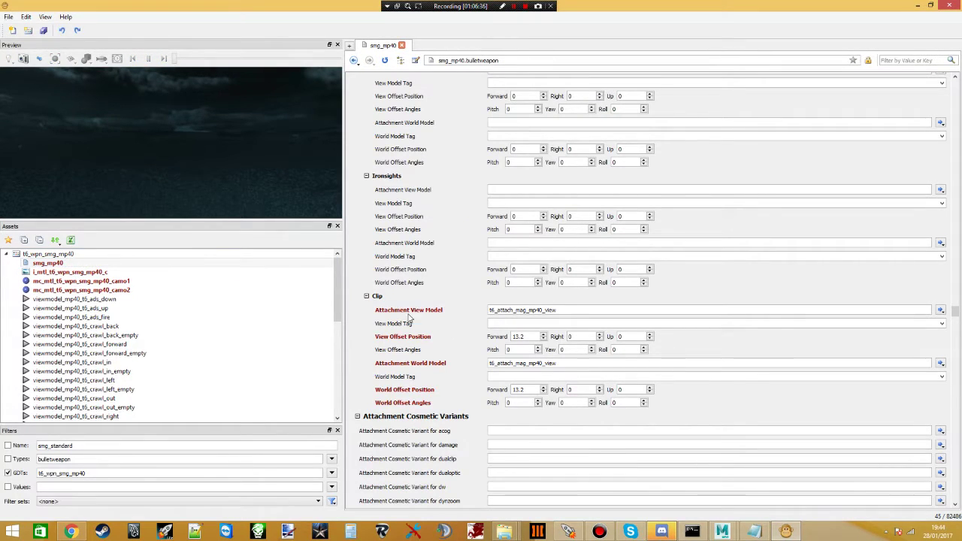
scroll(446, 306, "down", 6)
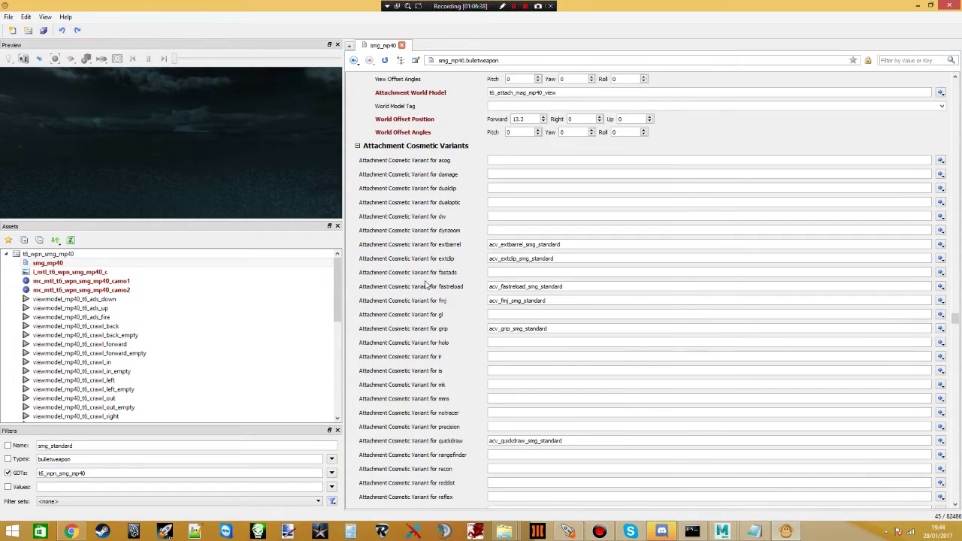
key("ctrl+s")
- Copy the prefix viewmodel_mp40_t6 from the viewmodel_mp40_t6_ads_down animation's name and return to the smg_mp40 weapon
left_click(70, 299)
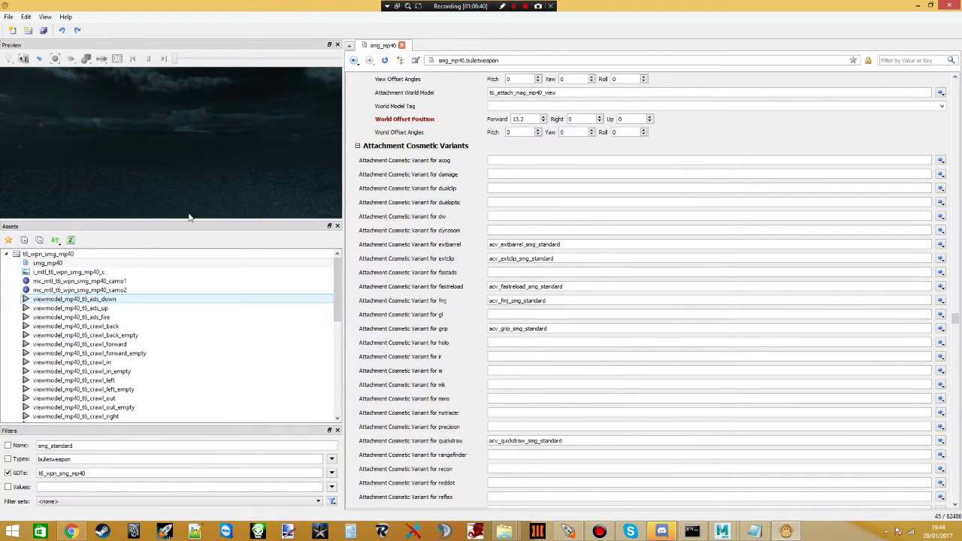
left_click_drag(488, 60, 419, 66)
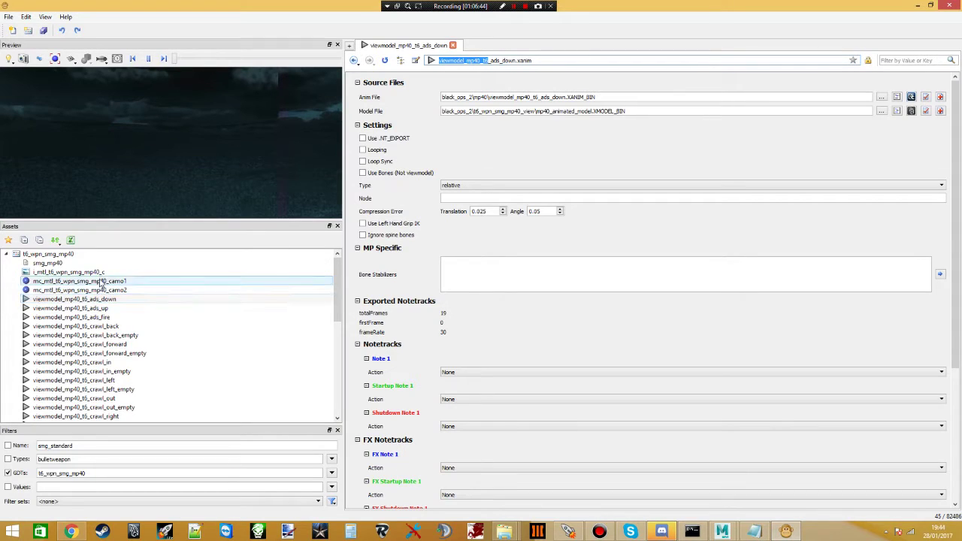
left_click(66, 264)
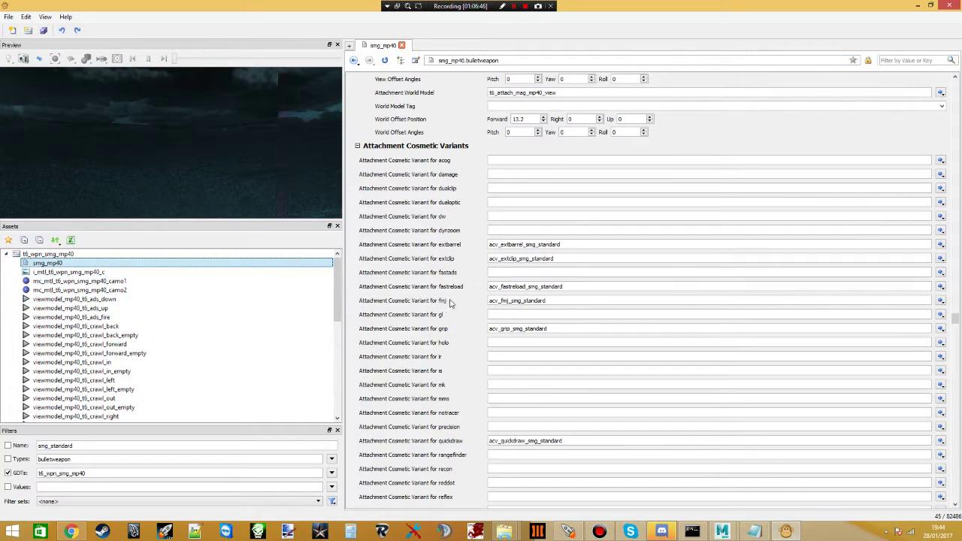
- Clear the attachment cosmetic variants for extbarrel, extclip, fastreload, fmj and grip
scroll(451, 313, "down", 10)
scroll(515, 214, "up", 9)
left_click_drag(563, 184, 356, 201)
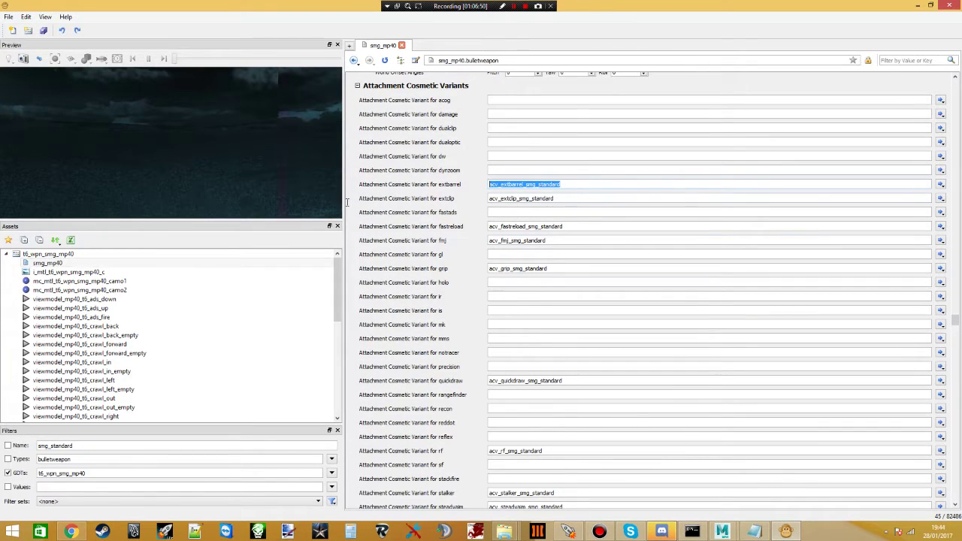
key("Delete")
key("Tab")
key("Delete")
key("Tab")
key("Tab")
key("Delete")
key("Tab")
key("Delete")
key("Tab")
key("Tab")
key("Delete")
key("Tab")
- Clear the attachment cosmetic variants for quickdraw, rf, stalker, steadyaim and suppressed
key("Tab")
key("Tab")
key("Tab")
key("Tab")
key("Tab")
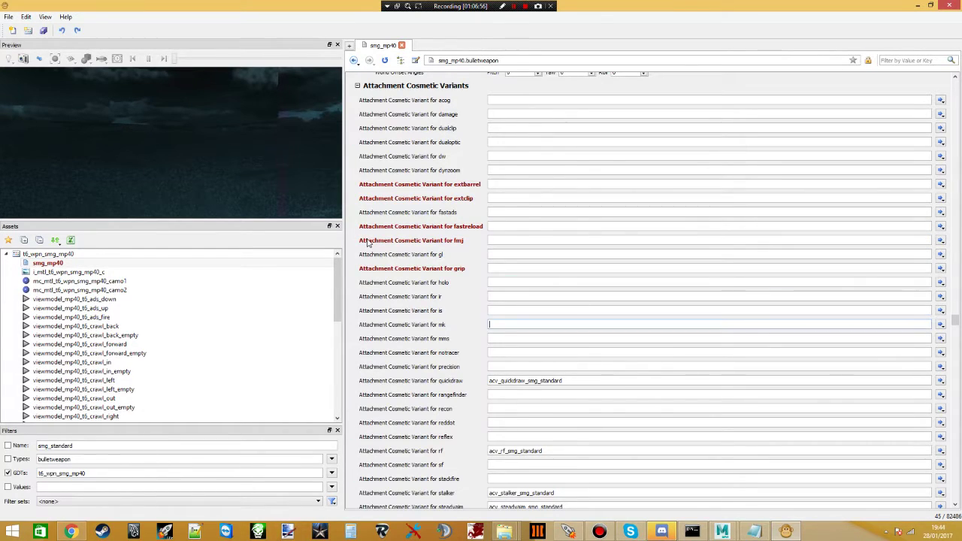
key("Tab")
key("Tab")
key("Tab")
key("Tab")
key("shift+Tab")
key("shift+Tab")
key("Delete")
key("Tab")
key("Tab")
key("Tab")
key("Tab")
key("Delete")
key("Tab")
key("Tab")
key("Tab")
key("Tab")
key("Tab")
key("Tab")
key("Delete")
key("Tab")
key("Tab")
key("Delete")
key("Tab")
key("Tab")
key("Tab")
key("Tab")
key("Delete")
key("Tab")
key("Tab")
key("Tab")
key("Tab")
key("Tab")
key("Tab")
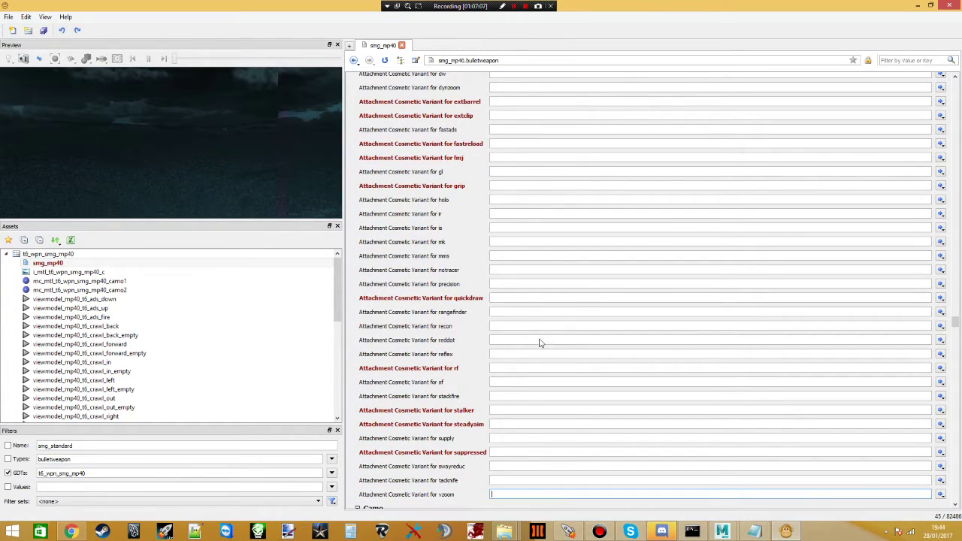
- Clear the weapon camo camo_t7_smg_standard
scroll(538, 343, "down", 6)
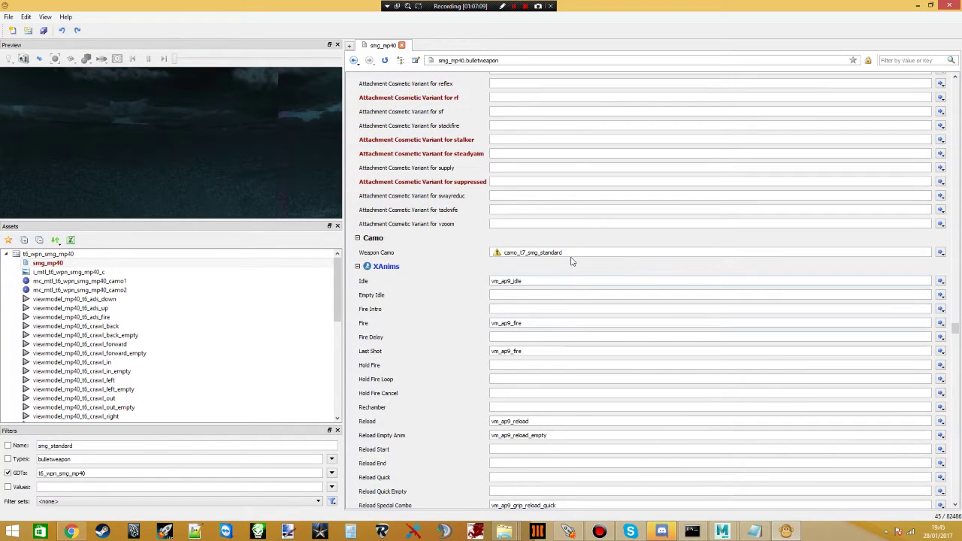
double_click(529, 253)
key("Delete")
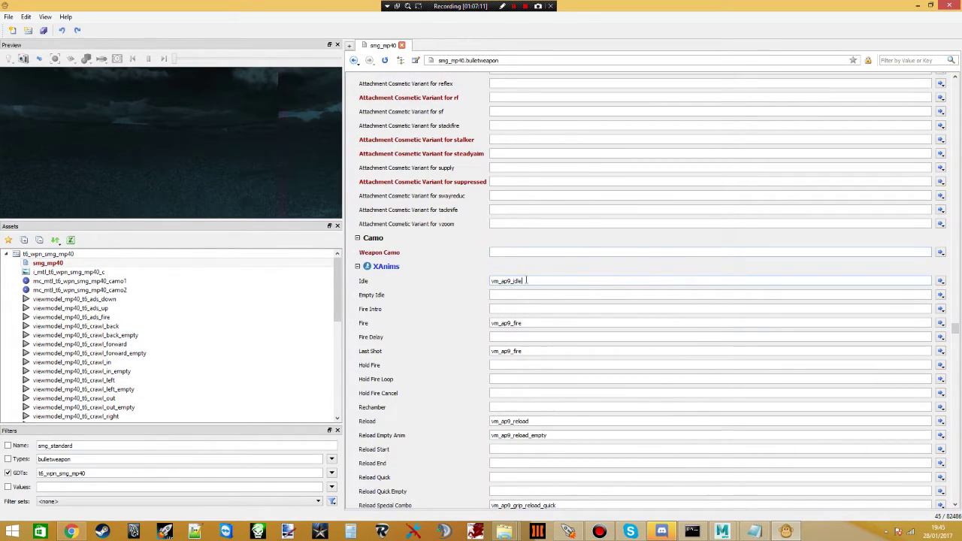
- Set the Idle animation to viewmodel_mp40_t6_idle and the Empty Idle animation to viewmodel_mp40_t6_idle_empty
left_click_drag(512, 281, 431, 292)
type("v")
left_click(529, 299)
left_click(516, 295)
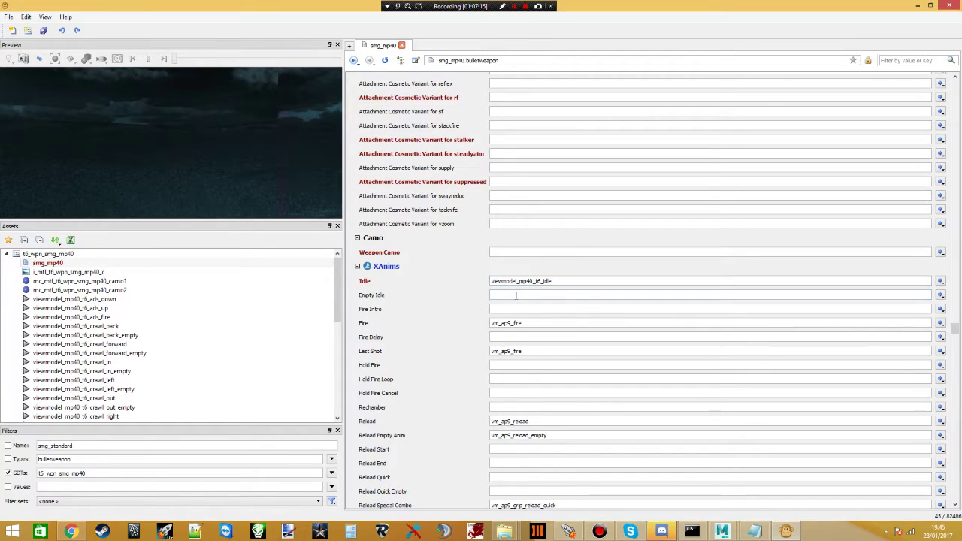
type("viewmodel_mp40_t6")
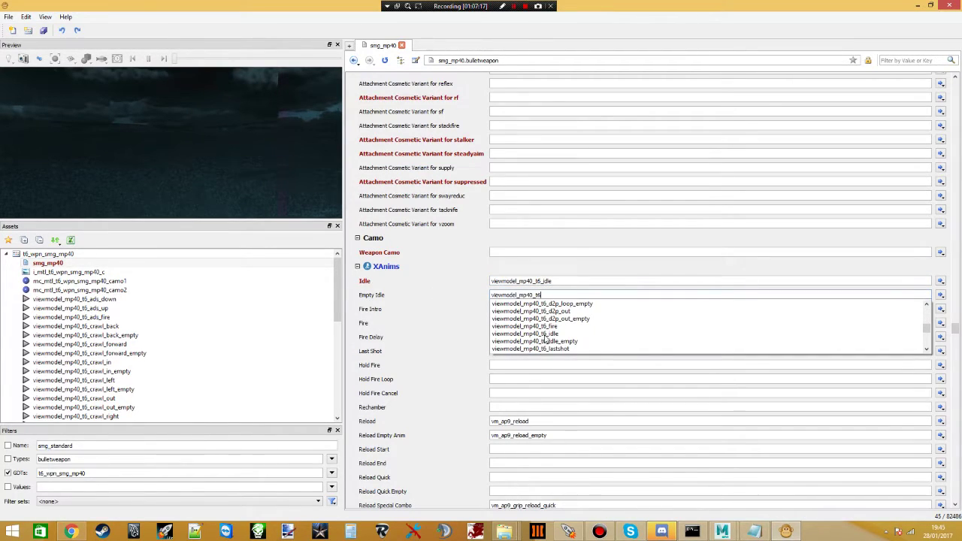
left_click(547, 341)
- Set the Fire animation to viewmodel_mp40_t6_fire and the Last Shot animation to viewmodel_mp40_t6_lastshot
left_click(514, 323)
type("viewmodel_mp40_t6")
left_click(524, 338)
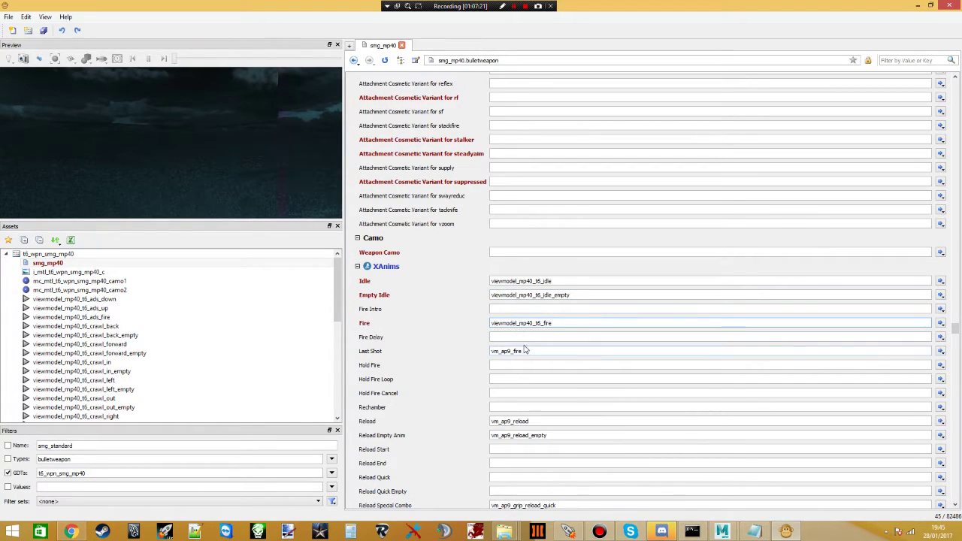
left_click(516, 351)
type("viewmodel_mp40_t6")
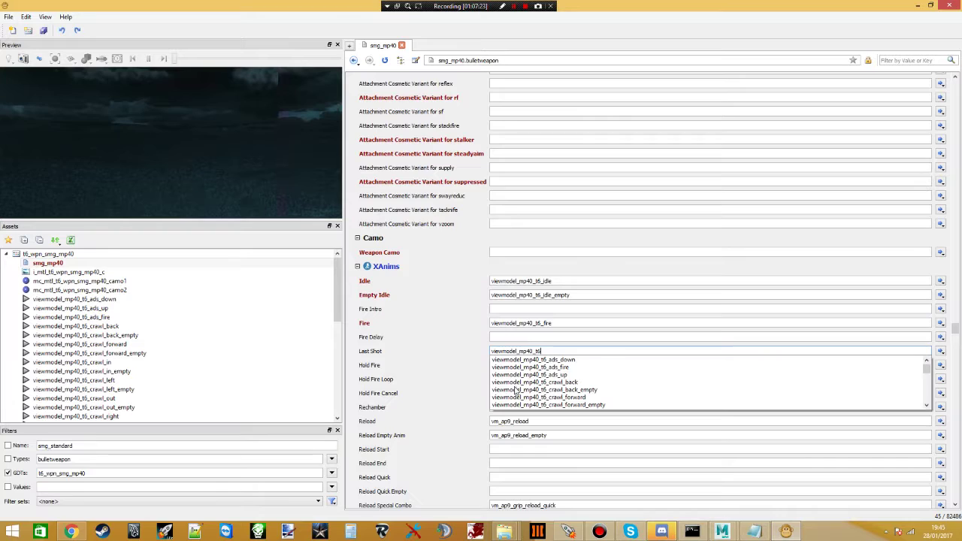
scroll(529, 393, "down", 1)
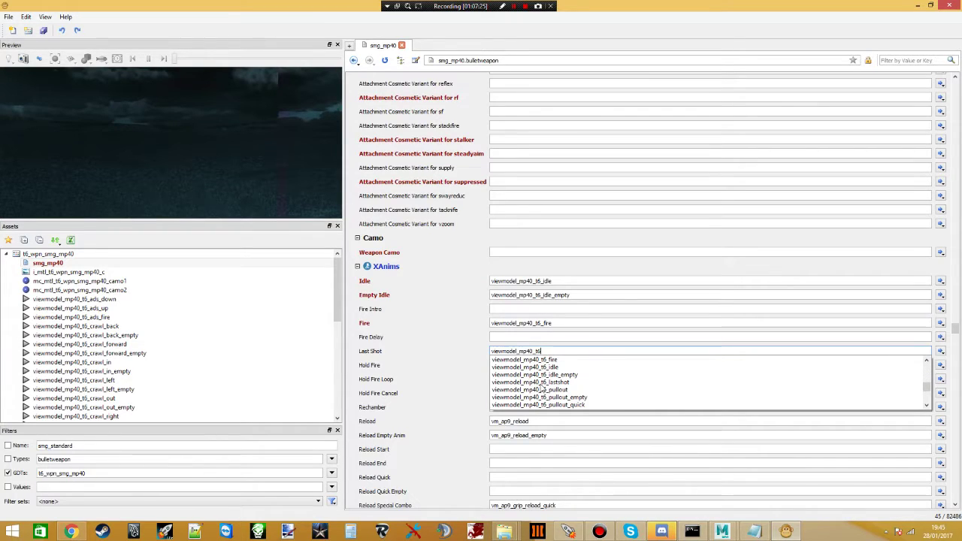
left_click(539, 383)
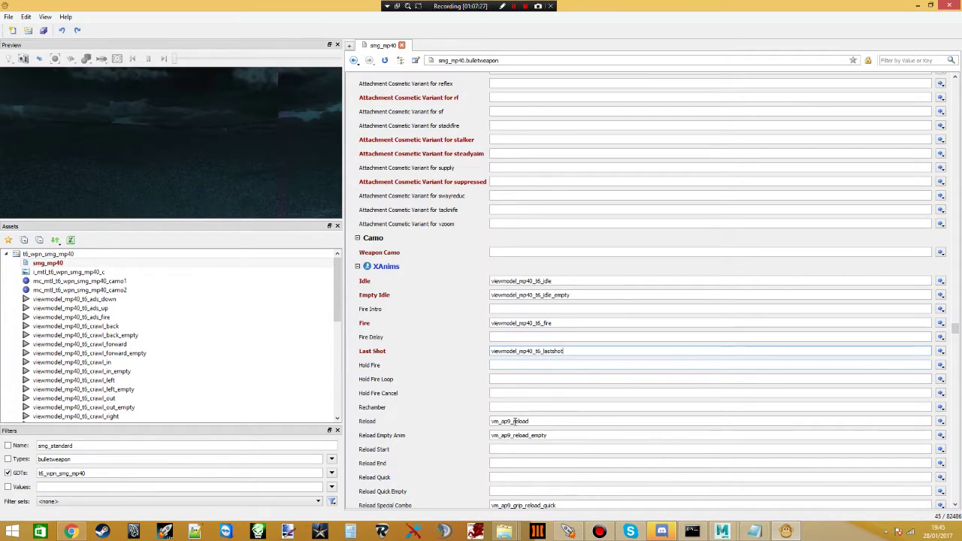
- Set the Reload animation to viewmodel_mp40_t6_reload and the Reload Empty Anim to viewmodel_mp40_t6_reload_empty
left_click(518, 422)
type("viewmodel_mp40_t6")
left_click(531, 432)
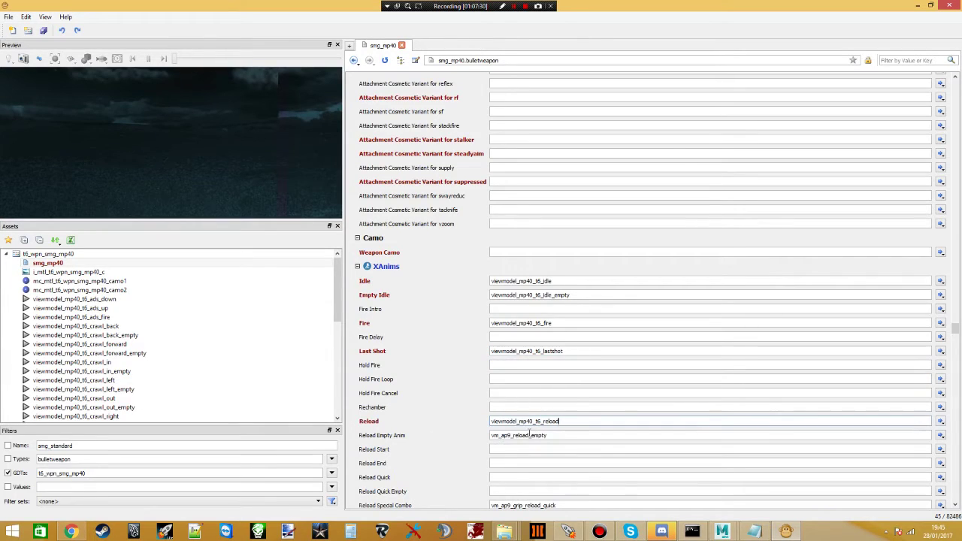
left_click(510, 435)
type("viewmodel_mp40_t6")
left_click(518, 447)
- Clear all four Reload Special Combo animations, including the empty and quick variants
scroll(510, 441, "down", 3)
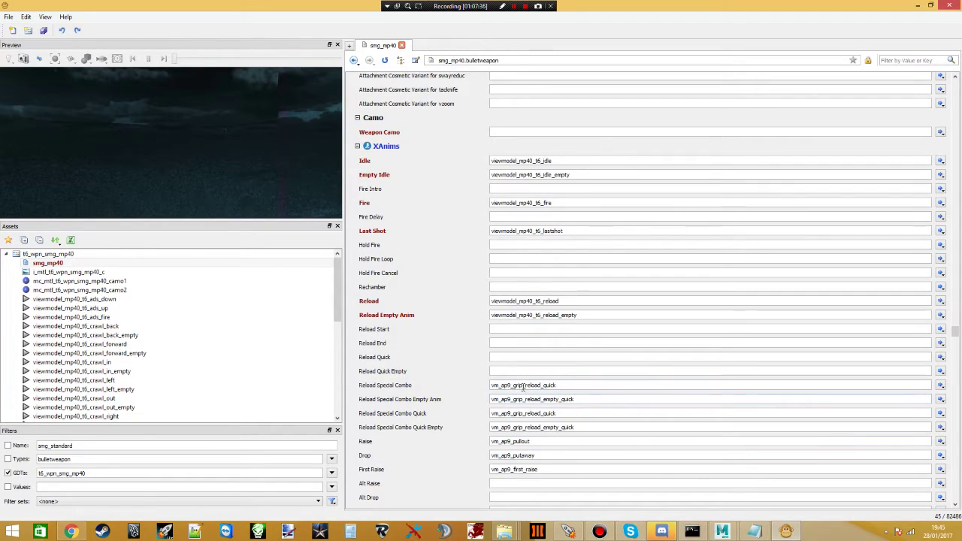
left_click_drag(523, 384, 491, 385)
type("viewmodel_mp40_t6")
double_click(577, 385)
key("Delete")
key("Tab")
key("Delete")
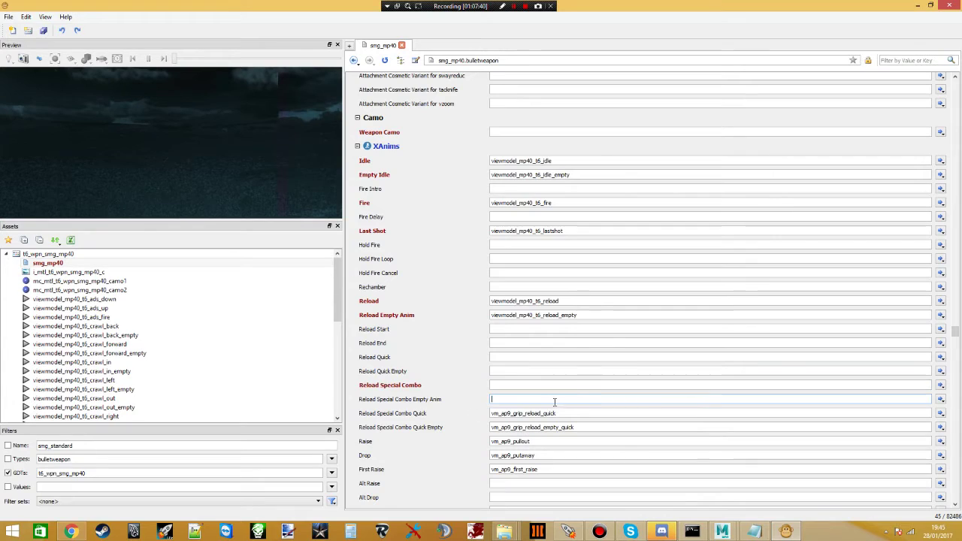
double_click(557, 412)
key("Delete")
key("Tab")
key("Delete")
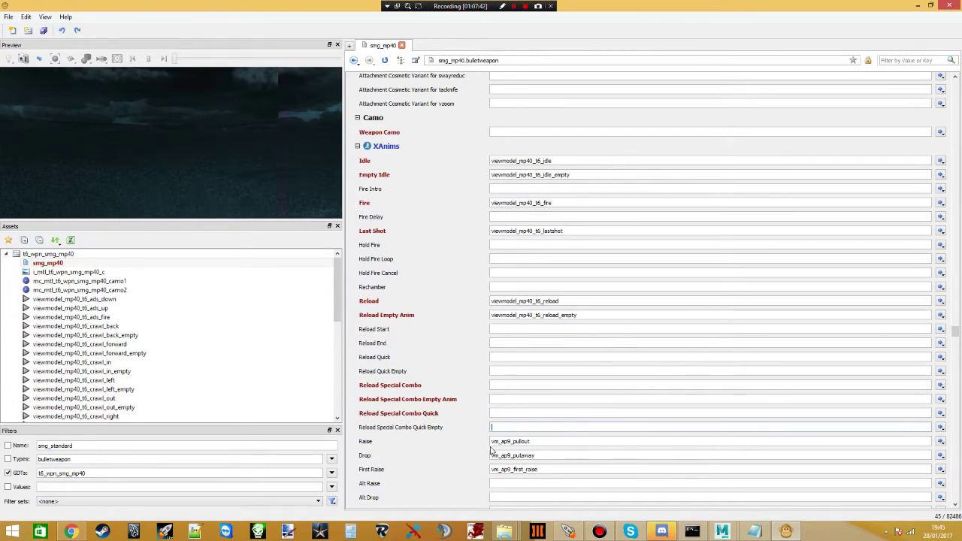
- Set the Raise animation to viewmodel_mp40_t6_pullout and the Drop animation to viewmodel_mp40_t6_putaway
scroll(506, 415, "down", 1)
left_click_drag(514, 412, 434, 414)
type("viewmodel_mp40_t6")
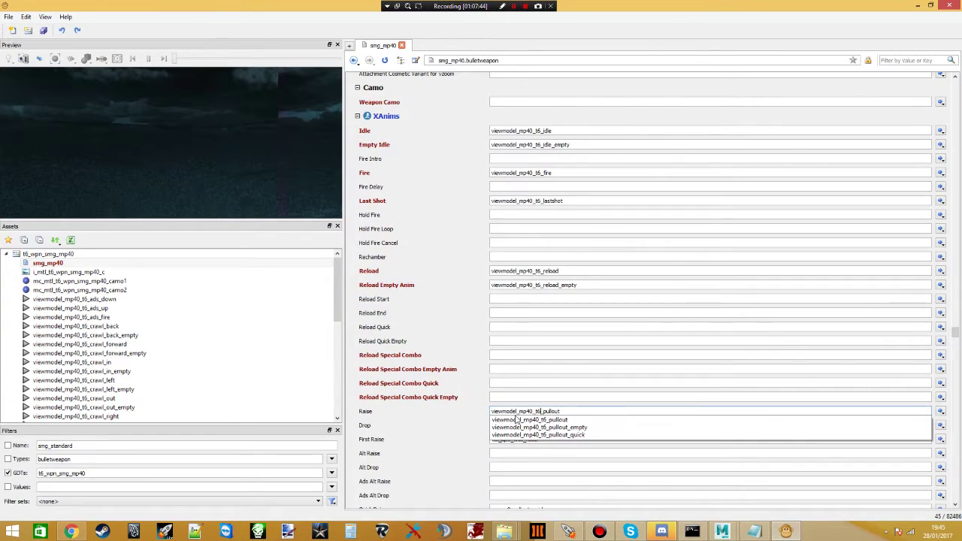
left_click(518, 420)
left_click_drag(512, 425, 450, 427)
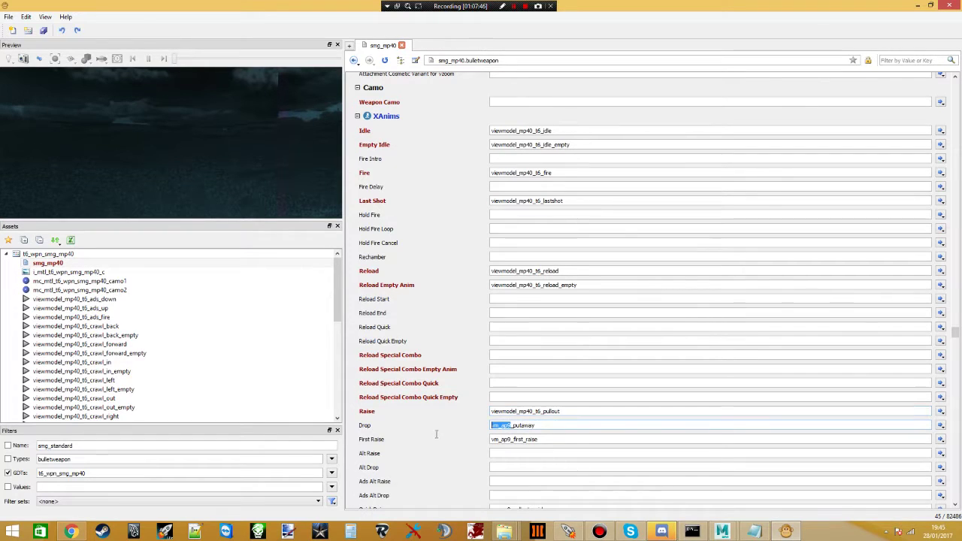
type("viewmodel_mp40_t6")
left_click(535, 435)
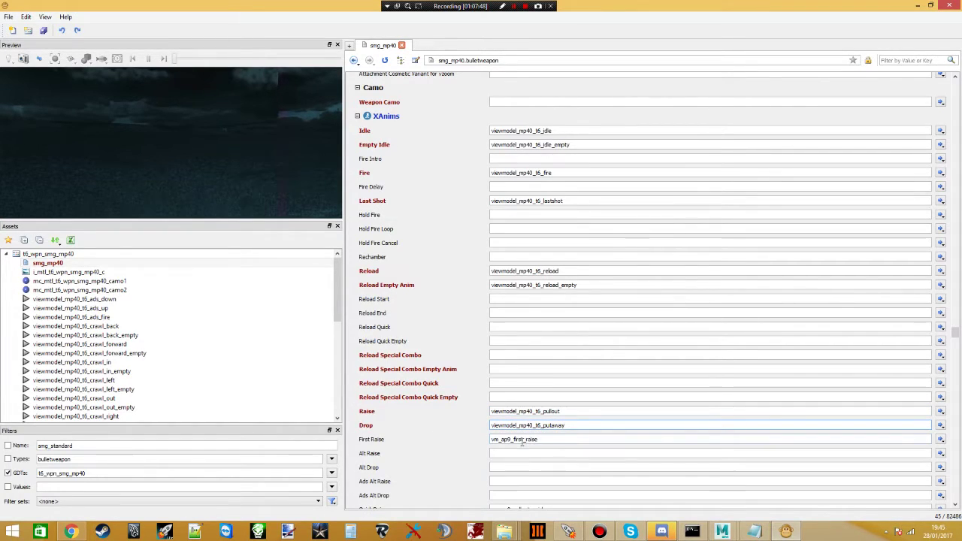
- Replace the First Raise animation with viewmodel_mp40_t6_pullout
left_click_drag(543, 441, 490, 441)
type("viewmodel_mp40_t6")
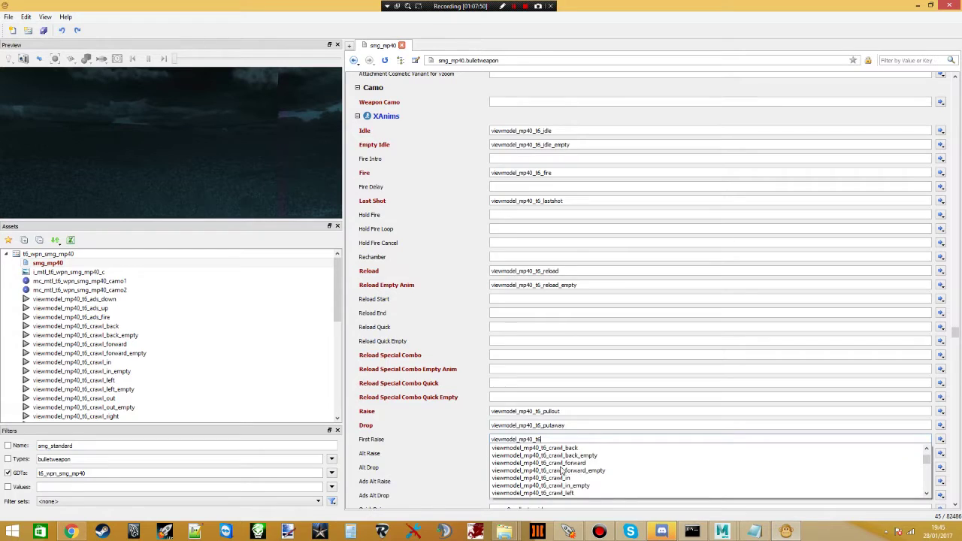
scroll(562, 478, "down", 3)
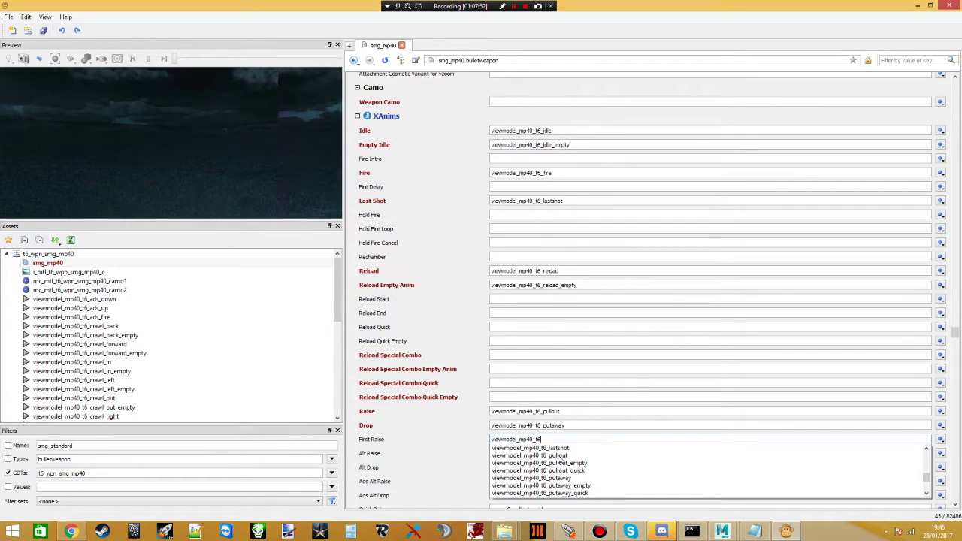
left_click(560, 455)
- Set the Quick Raise animation to viewmodel_mp40_t6_pullout_quick and the Quick Drop animation to viewmodel_mp40_t6_putaway_quick
scroll(520, 451, "down", 3)
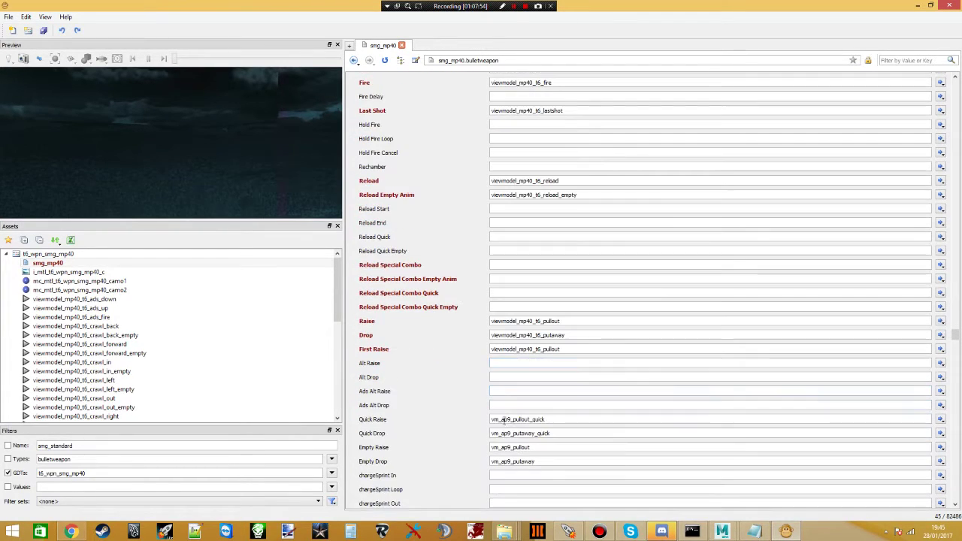
left_click_drag(511, 419, 490, 419)
type("viewmodel_mp40_t6")
left_click(526, 428)
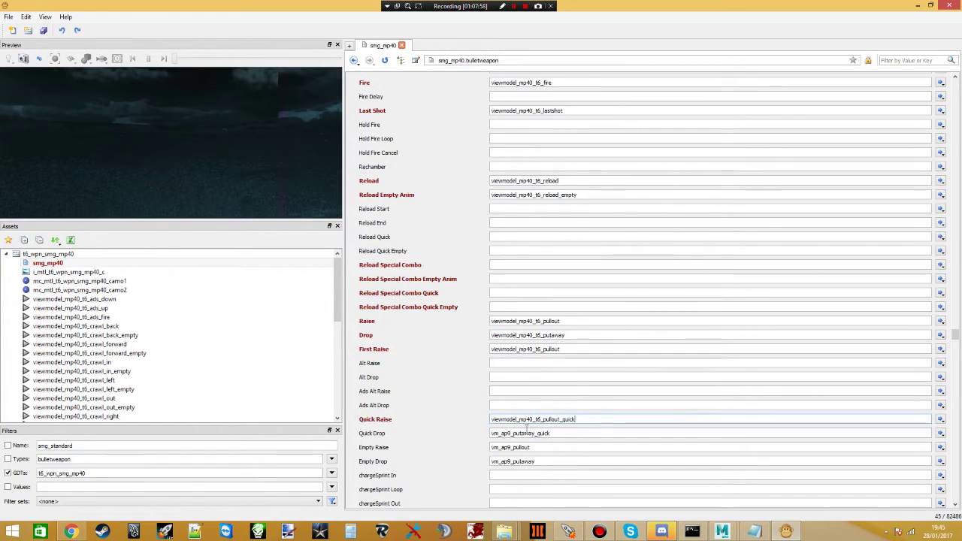
left_click_drag(511, 434, 490, 447)
type("viewmodel_mp40_t6")
left_click(528, 443)
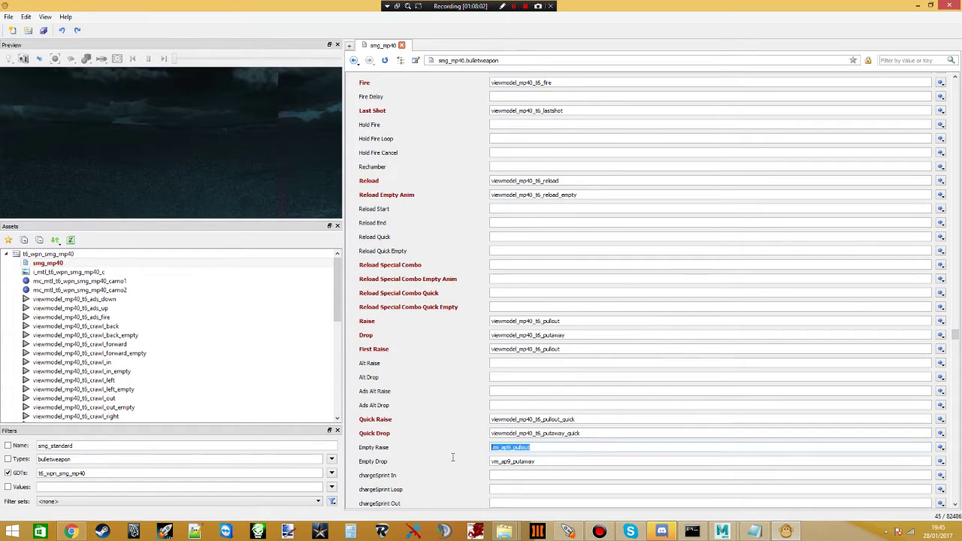
- Set the Empty Raise animation to viewmodel_mp40_t6_pullout_empty and the Empty Drop animation to viewmodel_mp40_t6_putaway_empty
type("viewmodel_mp40_t6")
scroll(540, 472, "down", 1)
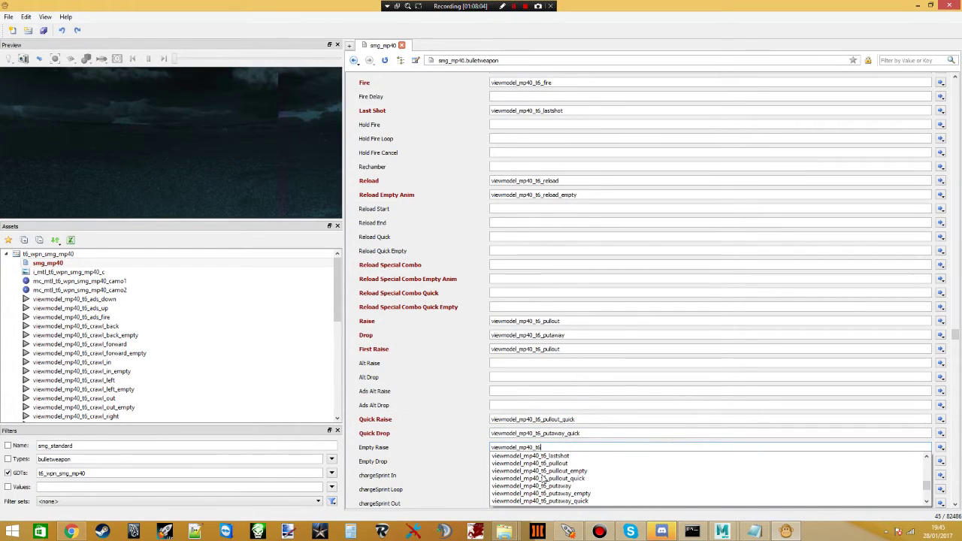
left_click(549, 471)
left_click_drag(535, 461, 490, 461)
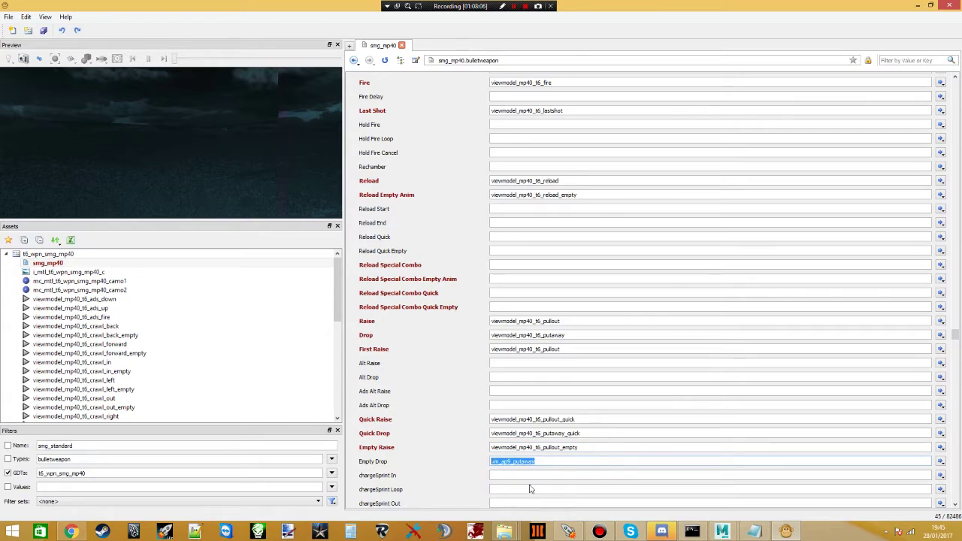
type("viewmodel_mp40_t6")
scroll(562, 501, "down", 6)
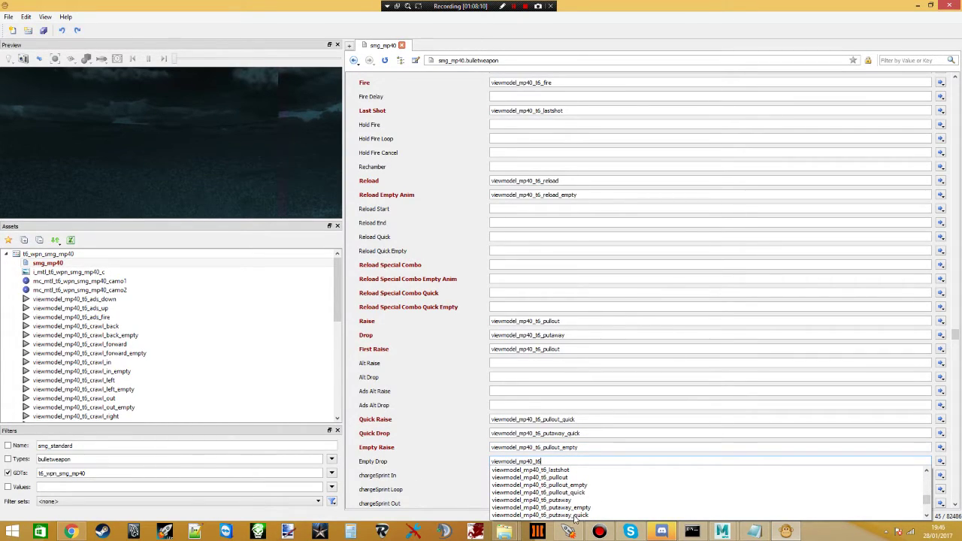
left_click(555, 507)
- Replace the Sprint In animation with viewmodel_mp40_t6_sprint_in and the Sprint Loop animation with viewmodel_mp40_t6_sprint_loop
scroll(454, 466, "down", 2)
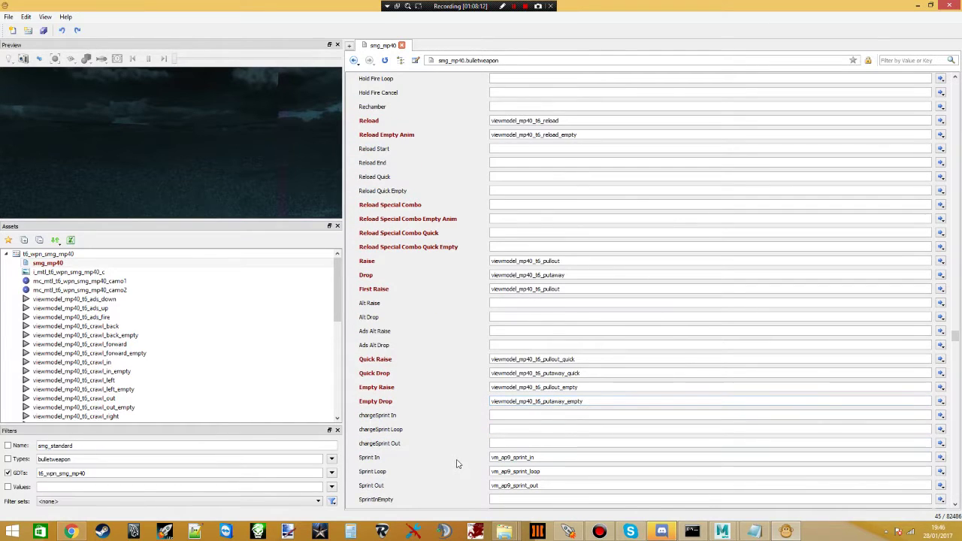
scroll(456, 462, "down", 4)
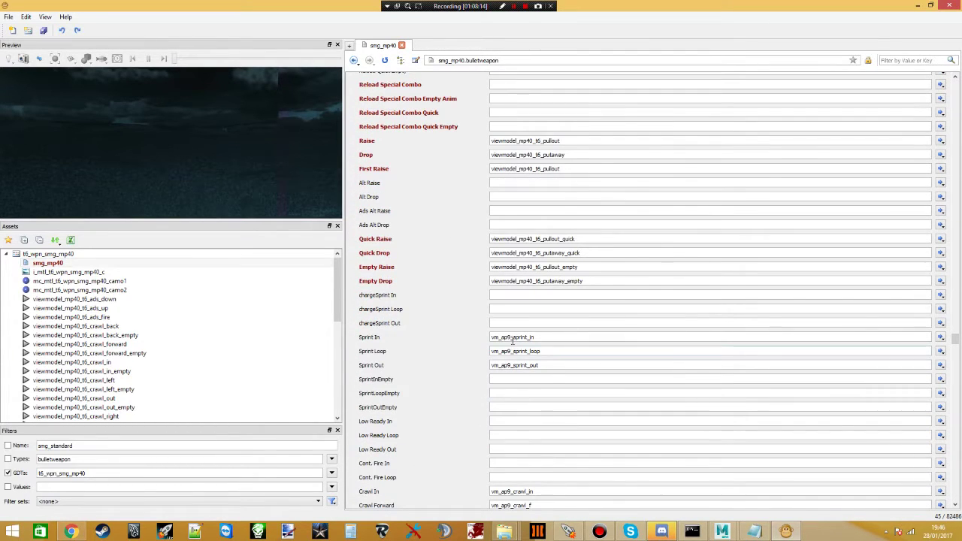
double_click(510, 337)
type("viewmodel_mp40_t6")
left_click(517, 347)
double_click(513, 351)
left_click(512, 351)
key("shift+Home")
type("viewmodel_mp40_t6")
left_click(544, 360)
- Replace the Sprint Out animation with viewmodel_mp40_t6_sprint_out
left_click(511, 365)
key("shift+Home")
type("viewmodel_mp40_t6_")
left_click(541, 373)
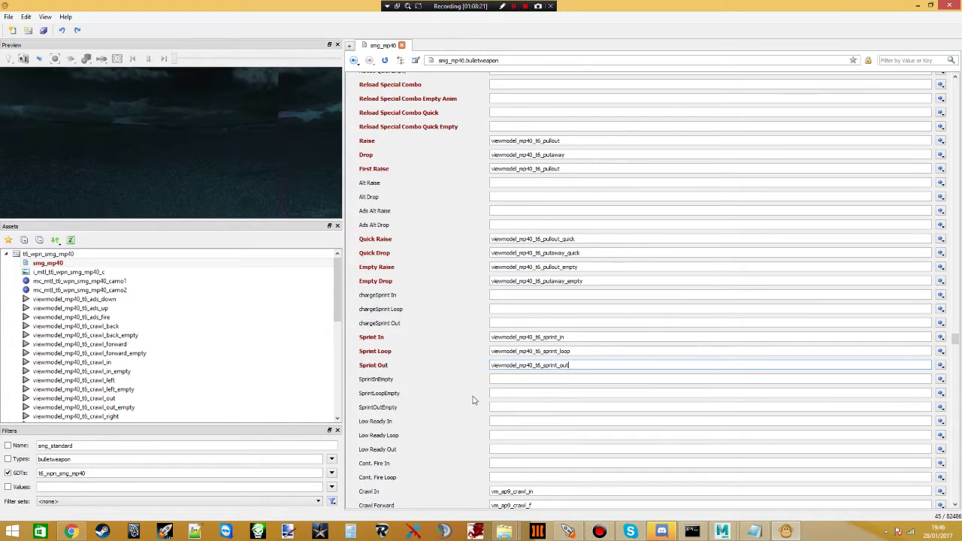
- Set SprintInEmpty to viewmodel_mp40_t6_sprint_in_empty and SprintLoopEmpty to viewmodel_mp40_t6_sprint_loop_empty
left_click(511, 379)
type("viewmodel_mp40_t6_")
scroll(519, 416, "down", 4)
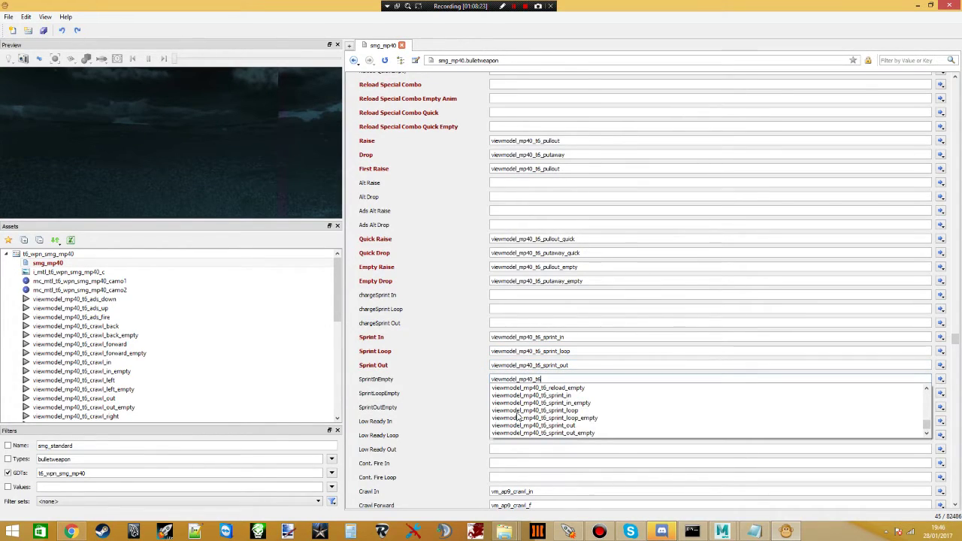
left_click(550, 403)
left_click(526, 392)
type("viewmodel_mp40_t6_")
scroll(549, 441, "down", 4)
scroll(549, 441, "down", 3)
left_click(556, 432)
- Set the SprintOutEmpty animation to viewmodel_mp40_t6_sprint_out_empty
left_click(526, 407)
type("viewmodel_mp40_t6_")
scroll(538, 446, "down", 3)
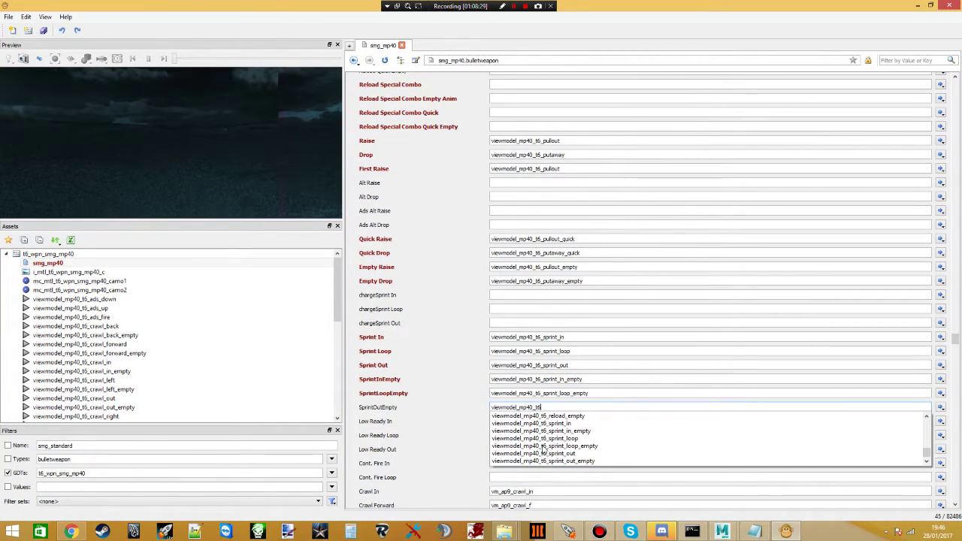
left_click(550, 462)
- Set the Crawl In animation to viewmodel_mp40_t6_crawl_in and the Crawl Forward animation to viewmodel_mp40_t6_crawl_forward
scroll(450, 459, "down", 2)
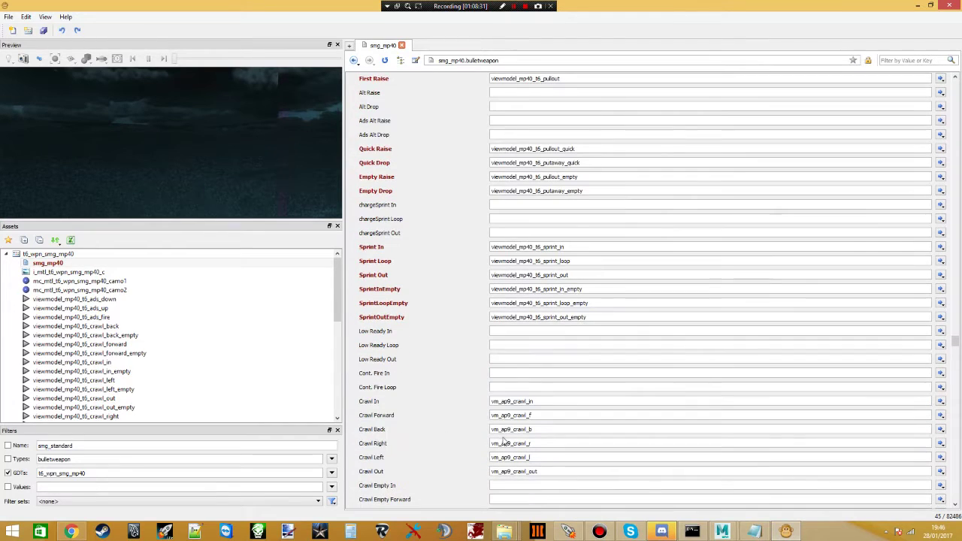
double_click(511, 401)
left_click(538, 412)
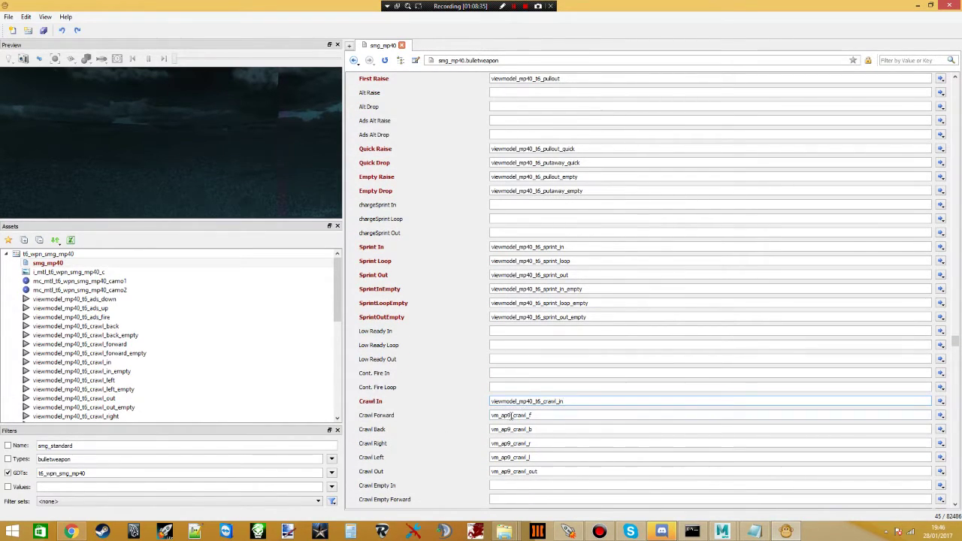
double_click(511, 414)
left_click(518, 425)
- Set the Crawl Back animation to viewmodel_mp40_t6_crawl_back and the Crawl Right animation to viewmodel_mp40_t6_crawl_right
double_click(507, 429)
type("viewmodel_mp40_t6")
left_click(552, 437)
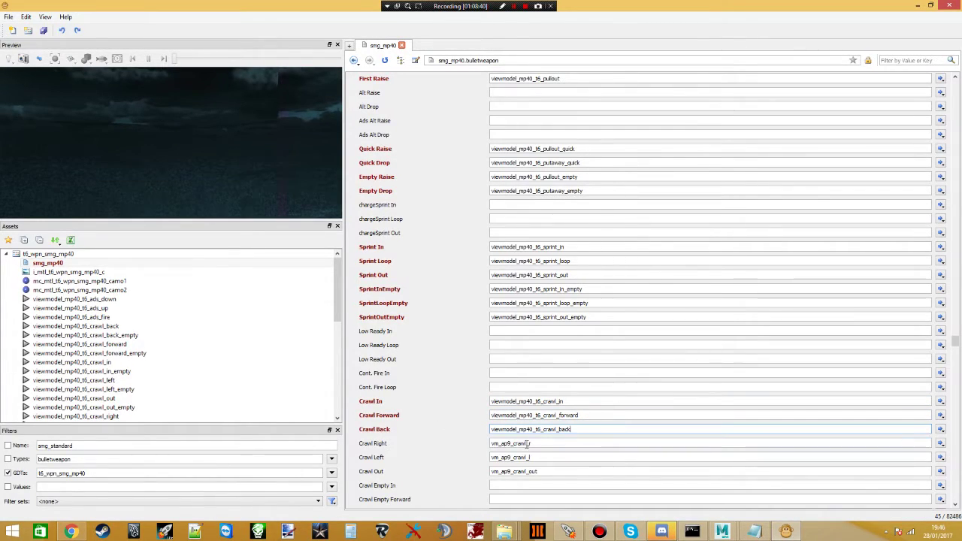
double_click(511, 443)
type("viewmodel_mp40_t6")
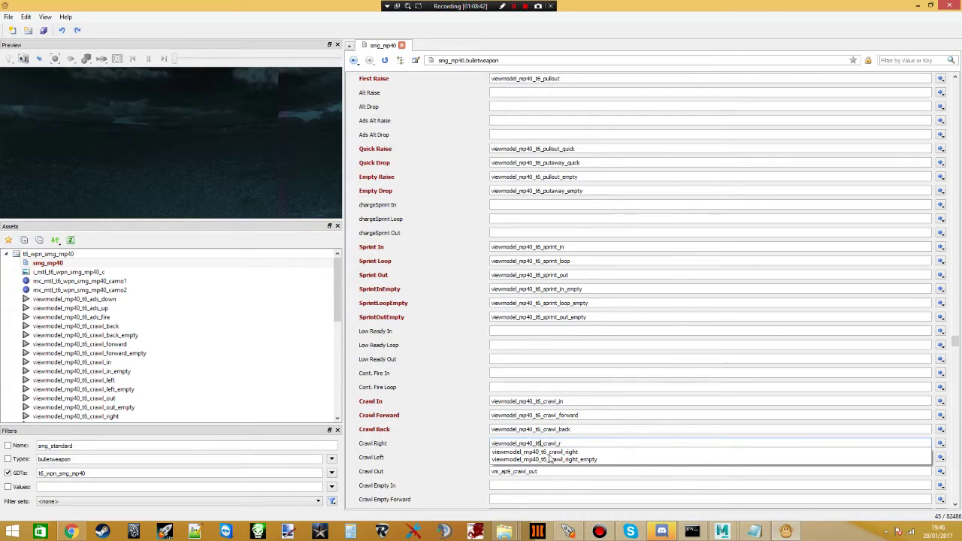
left_click(525, 454)
- Replace the Crawl Left animation with viewmodel_mp40_t6_crawl_left
left_click_drag(528, 457, 456, 470)
type("viewmodel_mp40_t6")
type("_l")
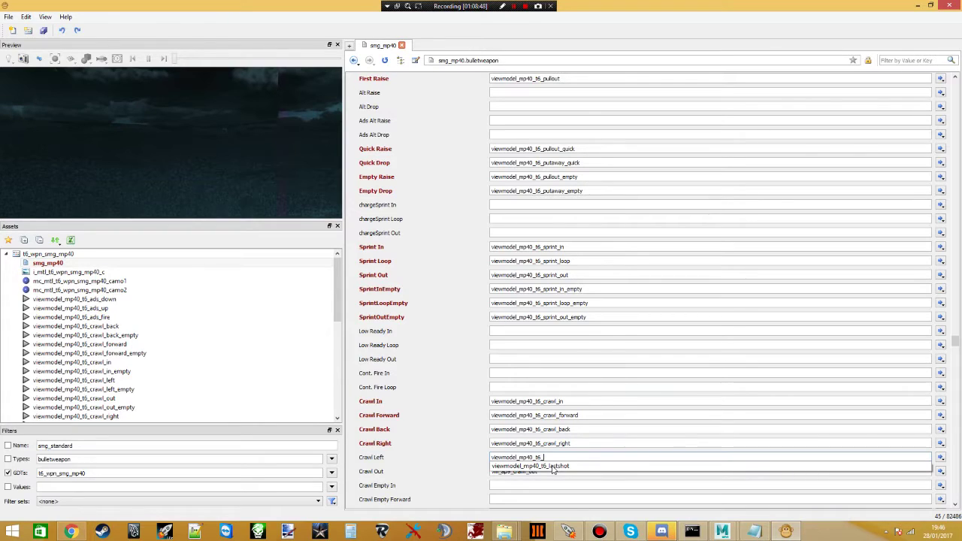
key("BackSpace")
type("crawl_left")
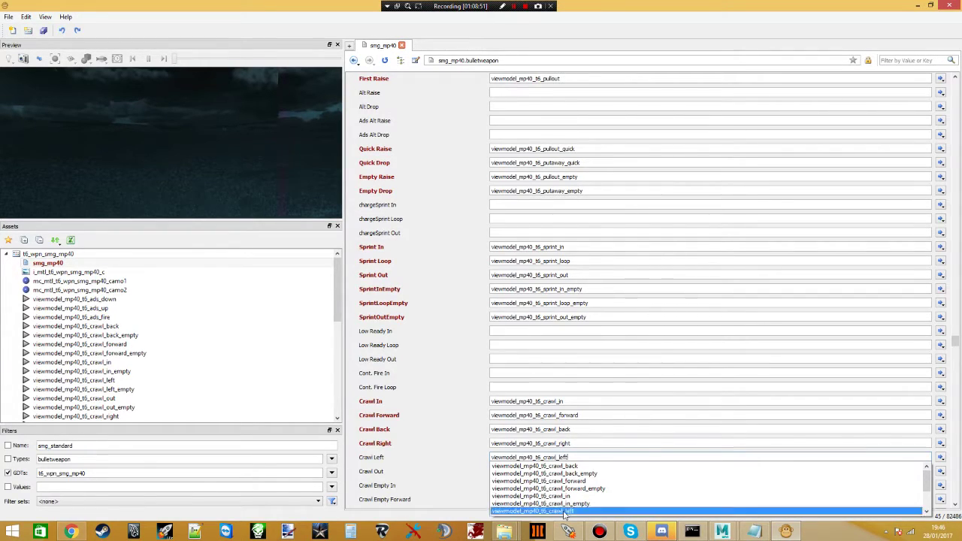
left_click(562, 510)
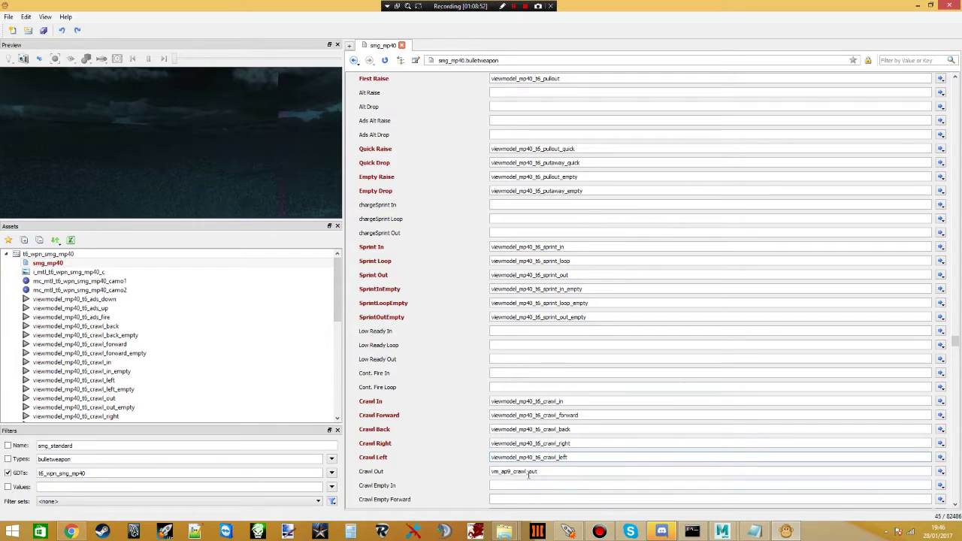
- Replace the Crawl Out animation with viewmodel_mp40_t6_crawl_out
double_click(510, 472)
type("viewmodel_mp40_t6")
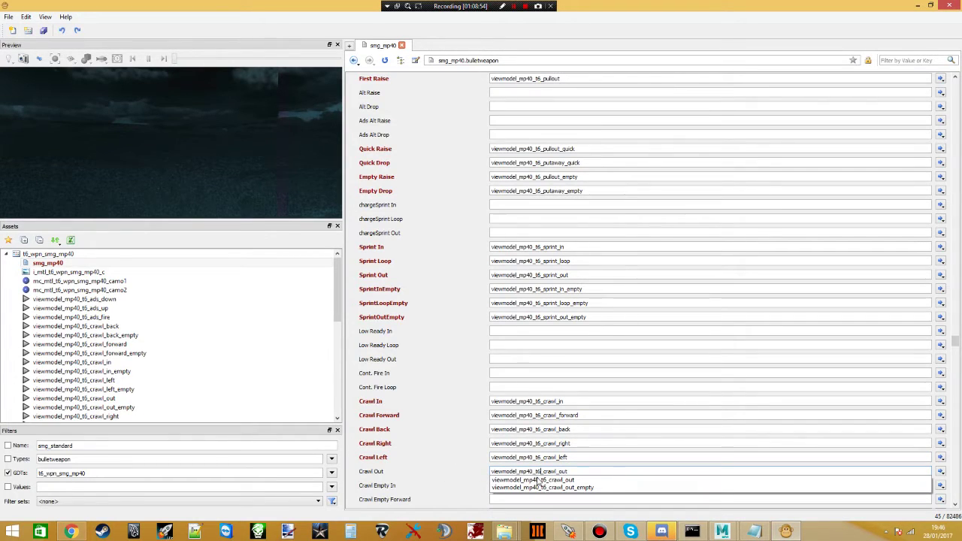
left_click(544, 479)
- Copy the viewmodel_mp40_t6_crawl prefix from Crawl In and use it to set Crawl Empty In to viewmodel_mp40_t6_crawl_in_empty
scroll(507, 428, "down", 1)
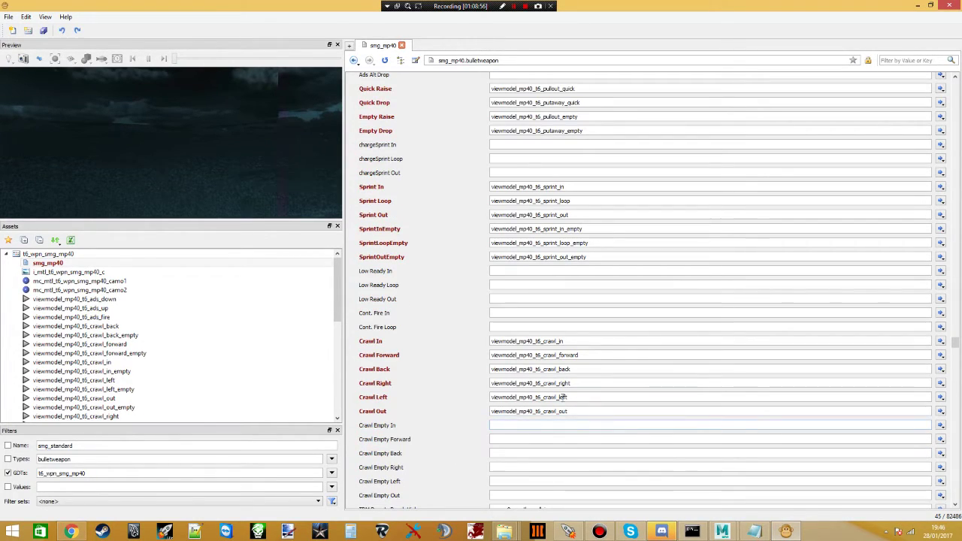
left_click_drag(557, 342, 490, 342)
key("ctrl+c")
left_click(505, 425)
key("ctrl+v")
scroll(558, 459, "down", 2)
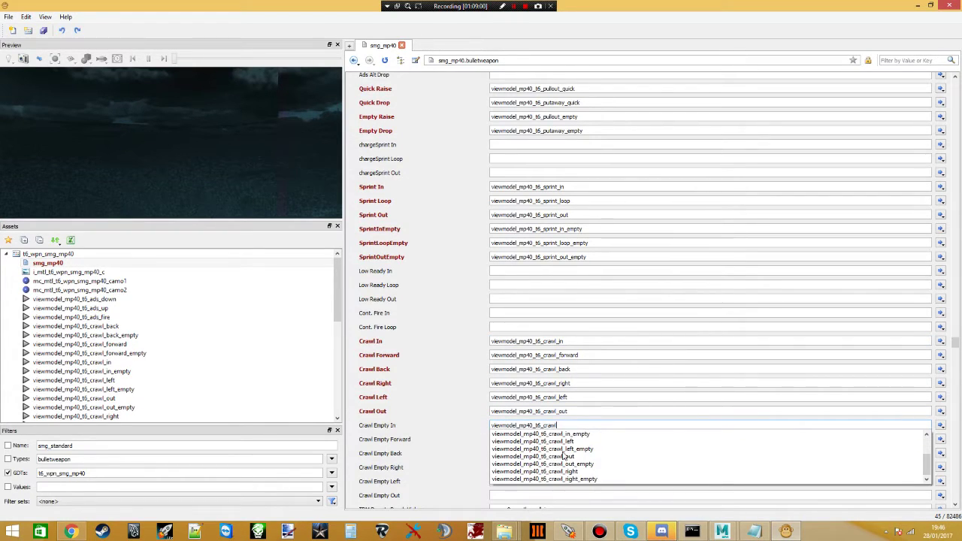
scroll(560, 451, "up", 1)
left_click(557, 456)
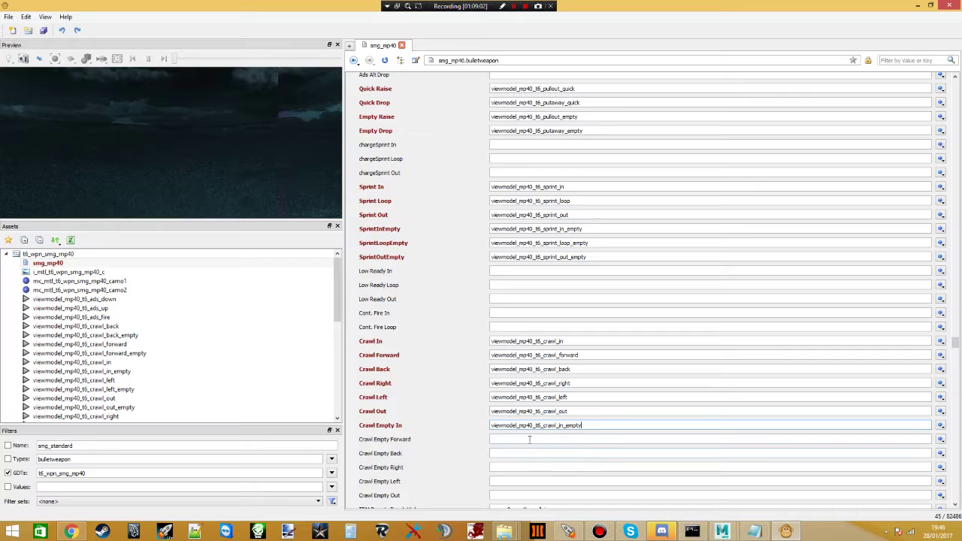
- Set Crawl Empty Forward to viewmodel_mp40_t6_crawl_forward_empty and Crawl Empty Back to viewmodel_mp40_t6_crawl_back_empty
left_click(529, 438)
key("ctrl+v")
scroll(550, 471, "up", 1)
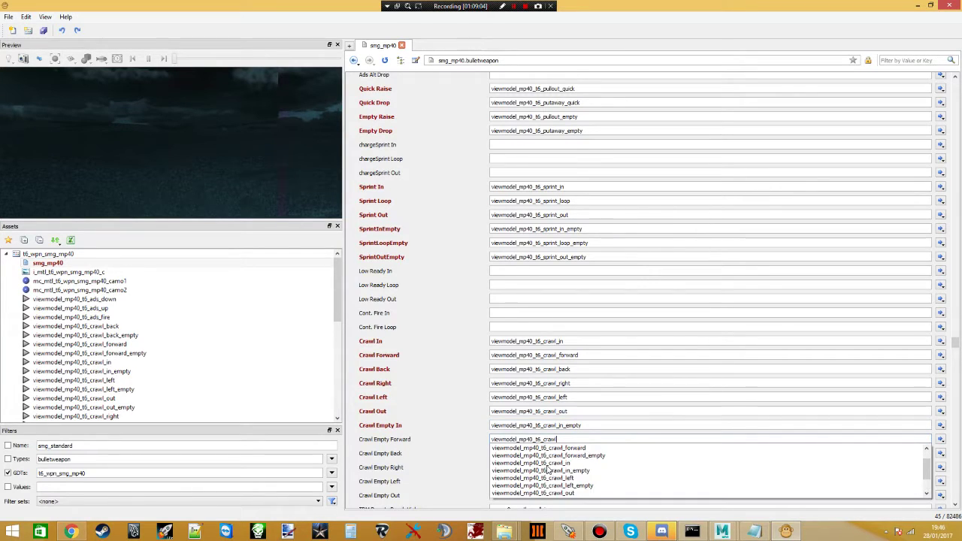
left_click(560, 455)
left_click(533, 453)
key("ctrl+v")
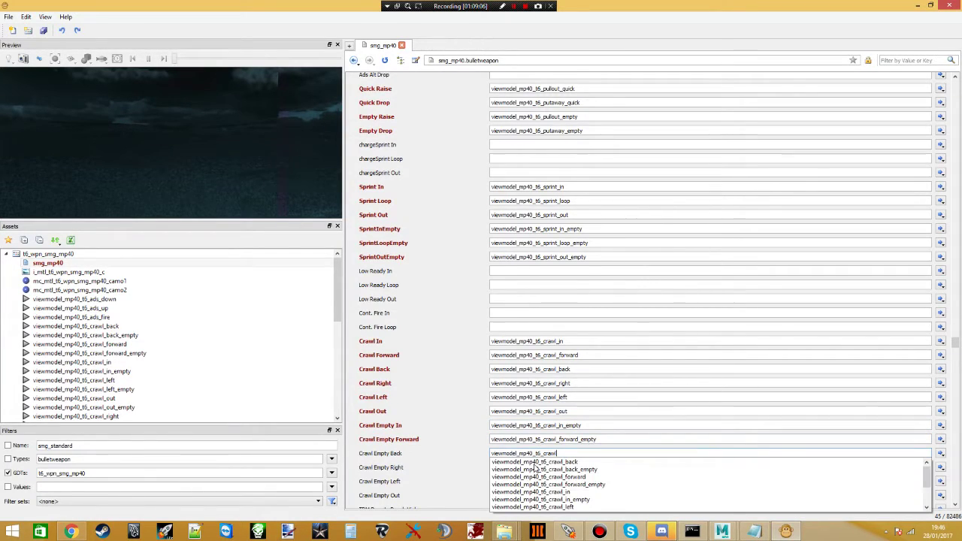
scroll(548, 484, "up", 2)
left_click(557, 468)
- Set Crawl Empty Right to viewmodel_mp40_t6_crawl_right_empty and Crawl Empty Left to viewmodel_mp40_t6_crawl_left_empty
left_click(535, 468)
key("ctrl+v")
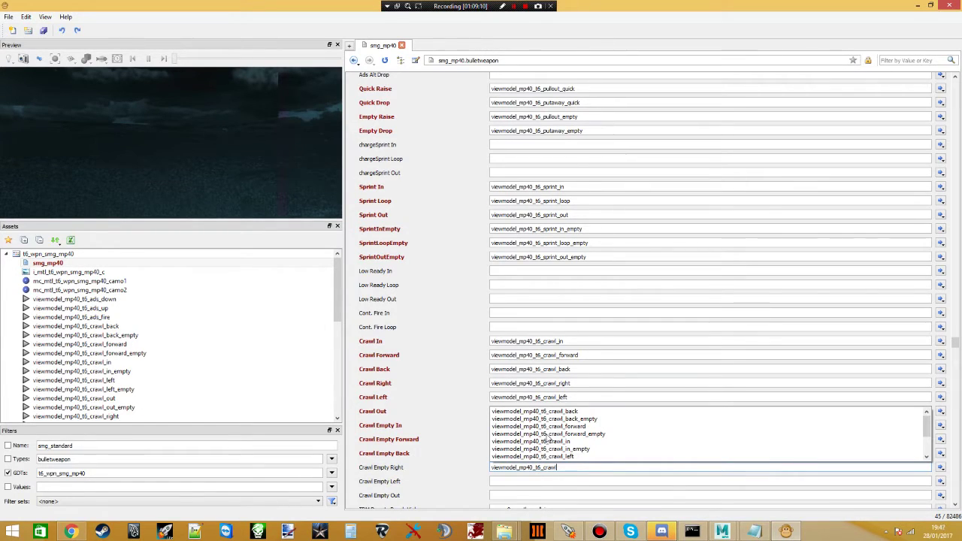
scroll(547, 443, "down", 2)
left_click(558, 456)
left_click(533, 481)
key("ctrl+v")
scroll(554, 461, "down", 2)
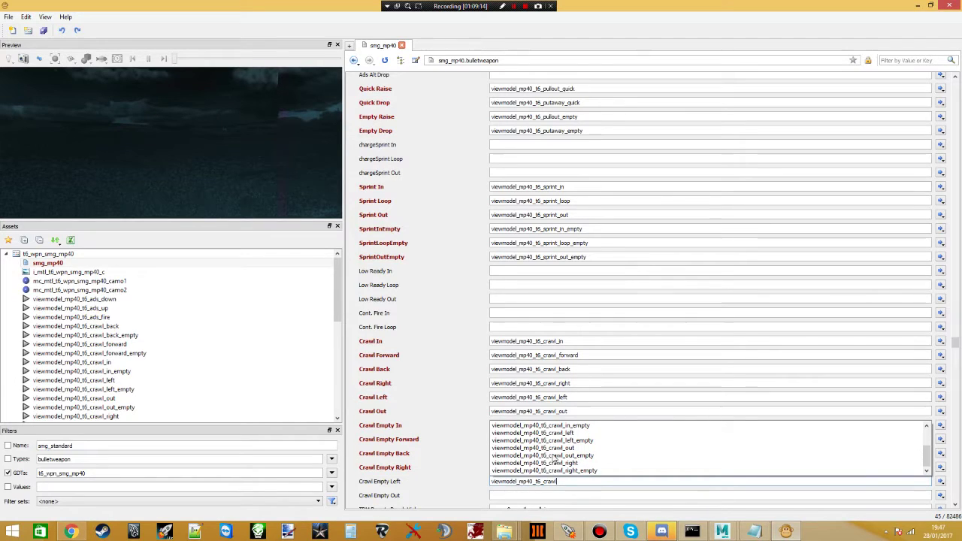
left_click(557, 441)
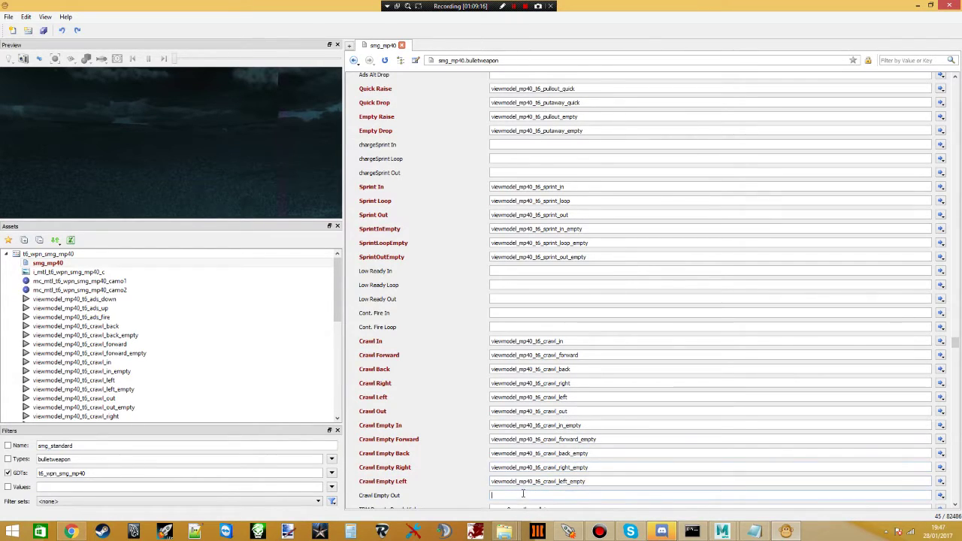
- Set the Crawl Empty Out animation to viewmodel_mp40_t6_crawl_out_empty
scroll(530, 488, "down", 2)
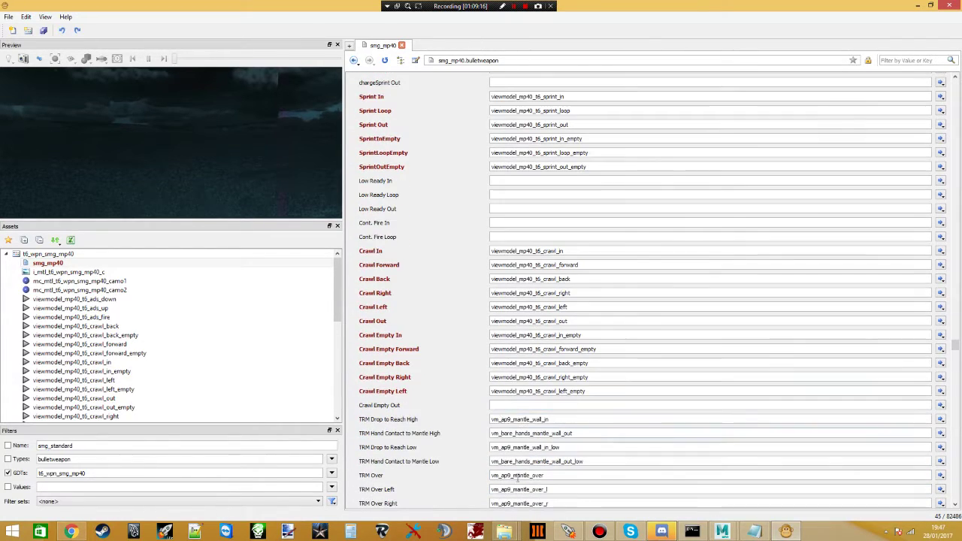
left_click(524, 403)
key("ctrl+v")
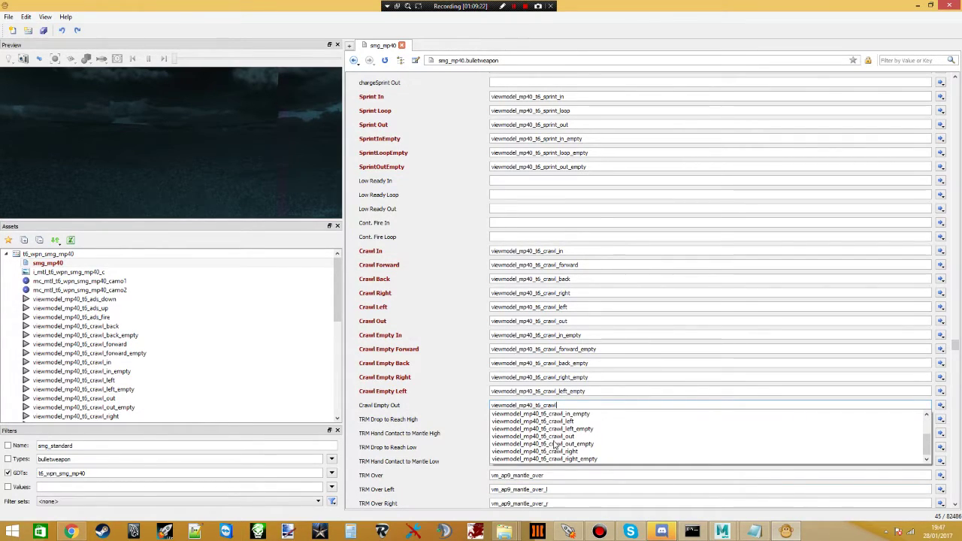
left_click(555, 443)
- Clear the TRM Drop to Reach and TRM Hand Contact to Mantle animations, both High and Low
key("Tab")
key("Delete")
key("Tab")
key("Delete")
key("Tab")
key("Delete")
key("Tab")
key("Delete")
- Clear the TRM Over, TRM Over Left and TRM Over Right animations
scroll(453, 476, "down", 4)
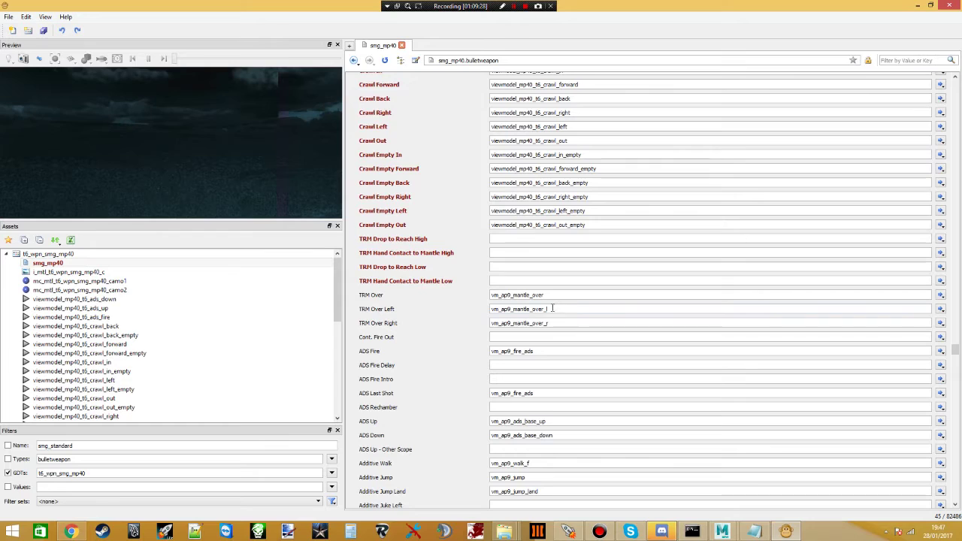
double_click(549, 296)
key("Delete")
key("Tab")
key("Delete")
key("Tab")
key("Delete")
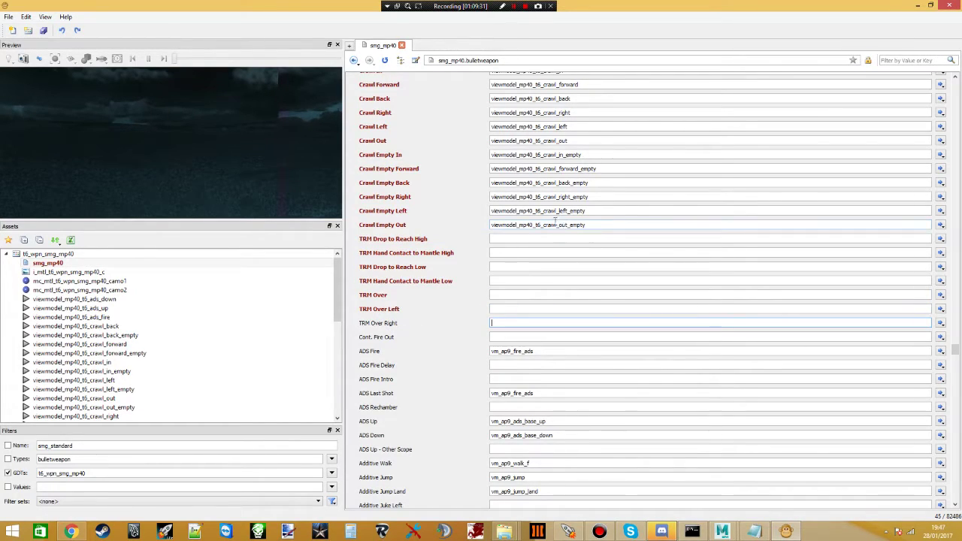
- Replace the ADS Fire animation with viewmodel_mp40_t6_ads_fire, reusing the viewmodel_mp40_t6 prefix from Crawl Empty Out
left_click_drag(542, 225, 467, 229)
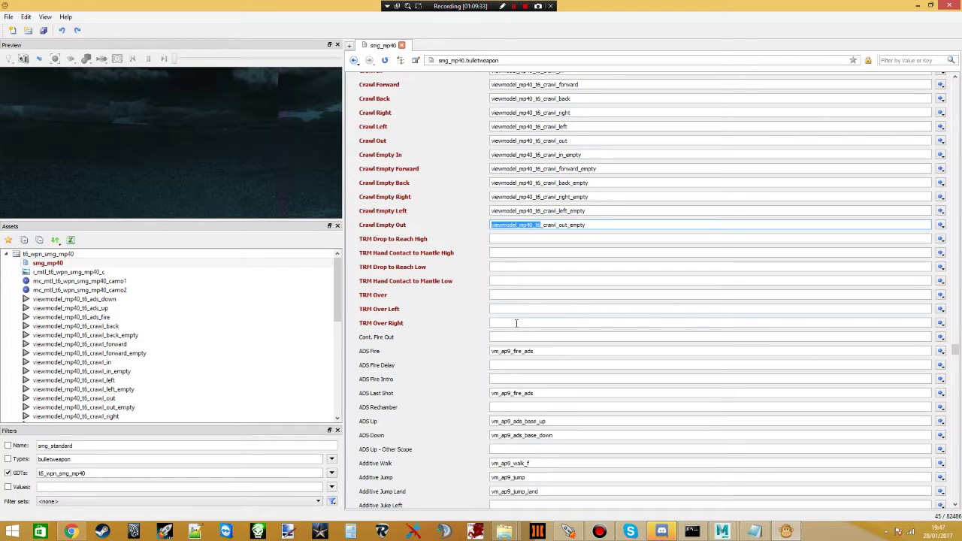
key("ctrl+c")
left_click_drag(513, 351, 491, 350)
key("ctrl+v")
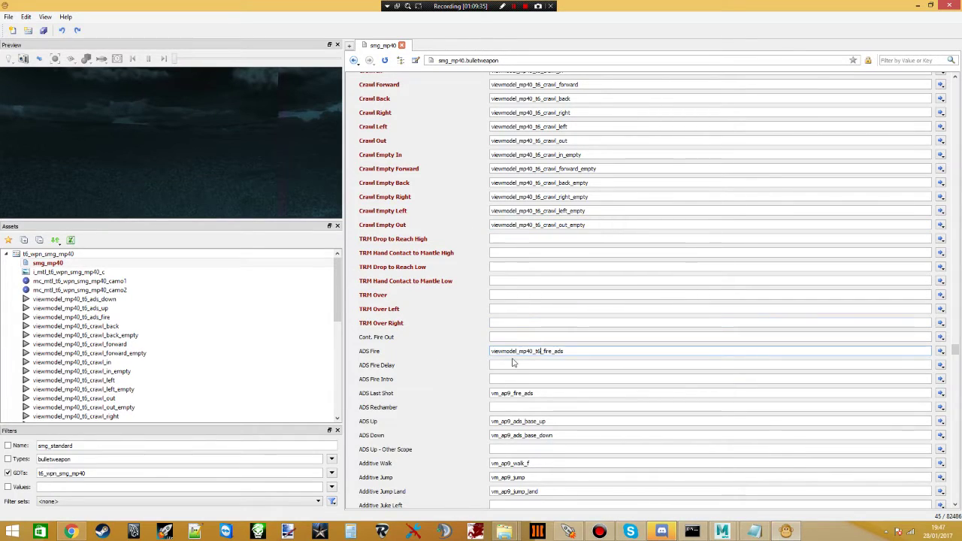
left_click_drag(563, 351, 554, 351)
key("BackSpace")
key("Return")
left_click(542, 351)
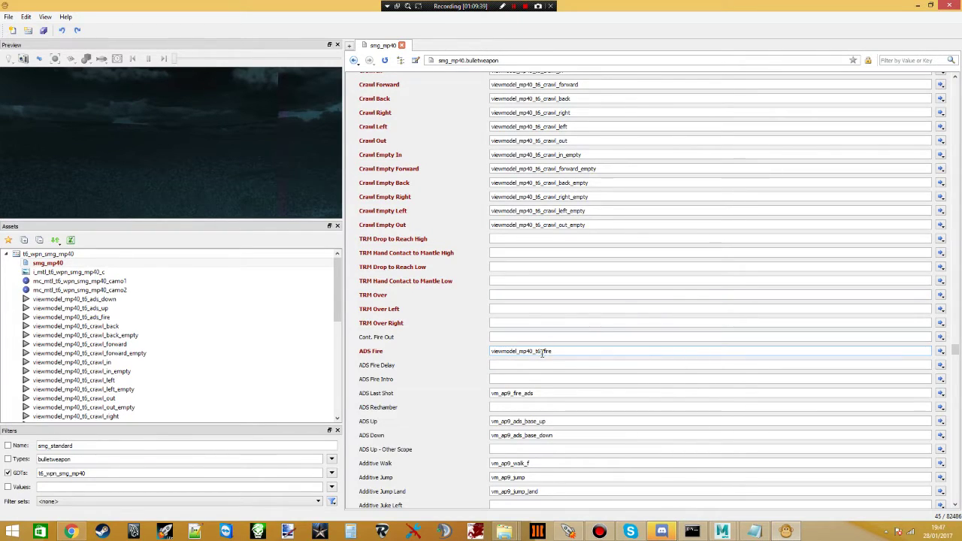
key("Delete")
key("Delete")
key("Delete")
key("Delete")
type("ad")
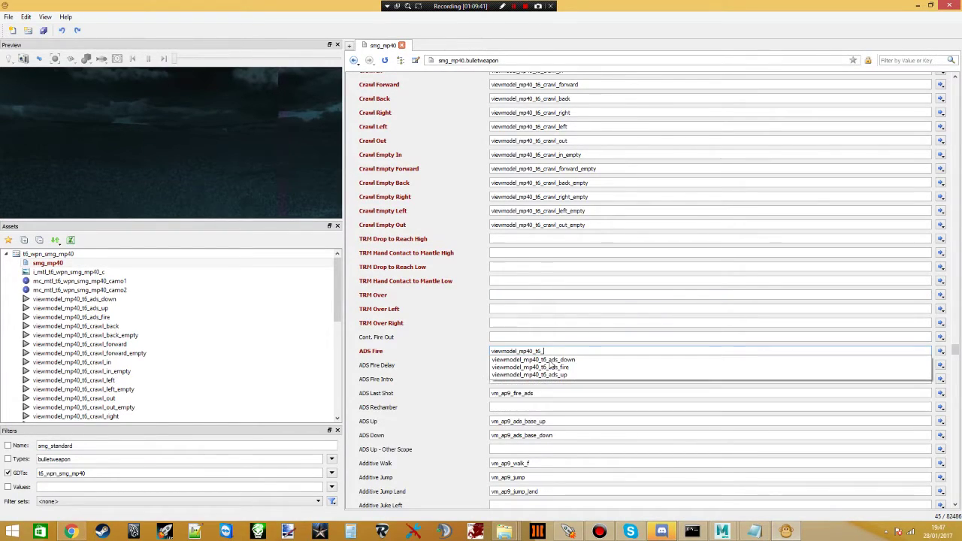
left_click(550, 366)
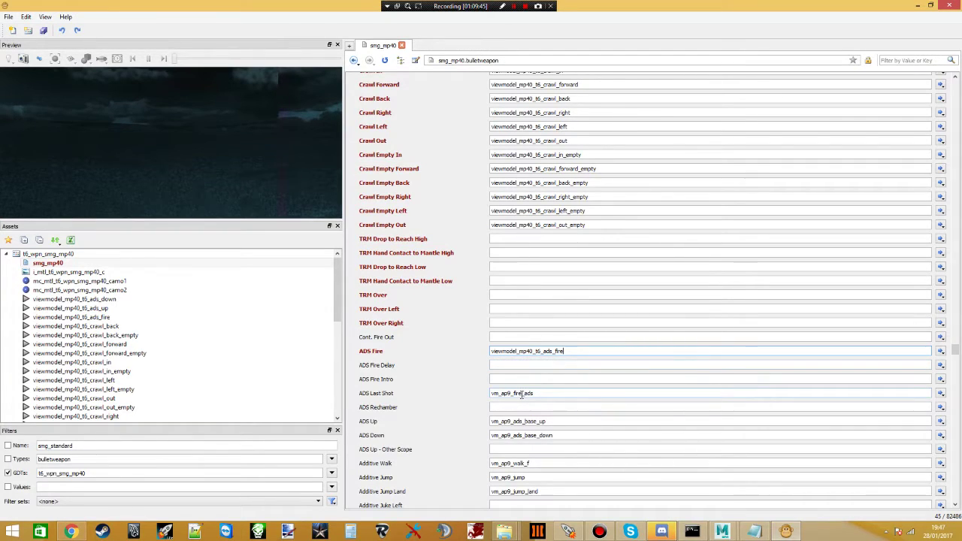
- Replace the ADS Last Shot animation with viewmodel_mp40_t6_ads_fire
left_click_drag(541, 393, 419, 410)
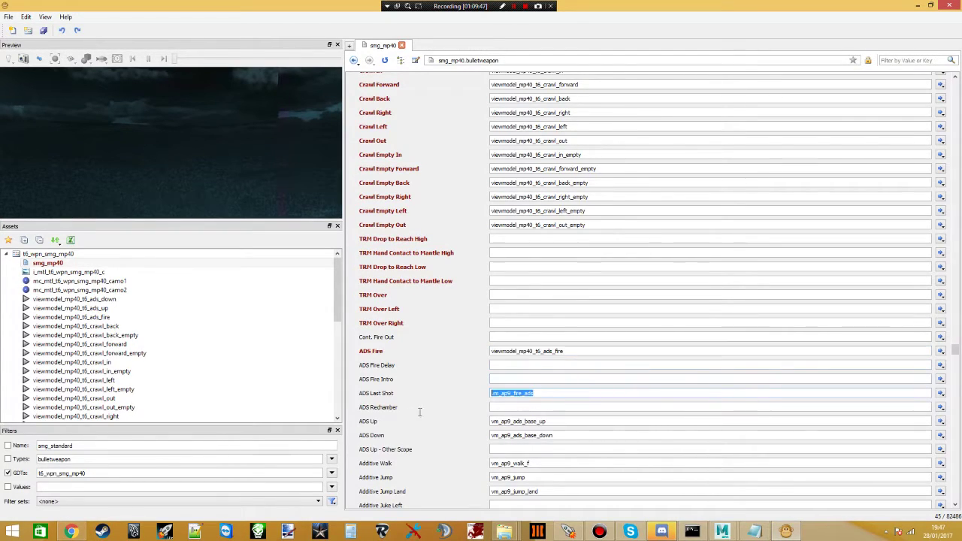
key("ctrl+v")
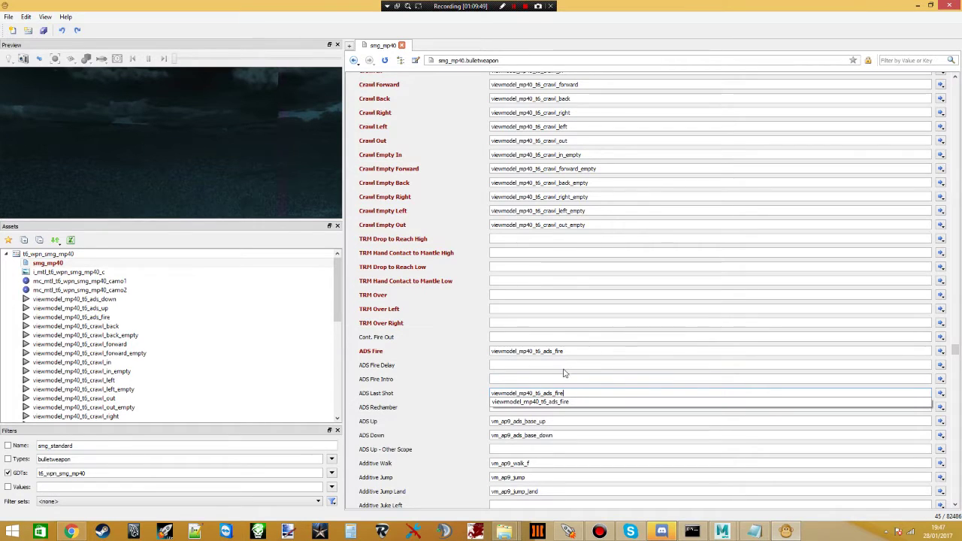
scroll(571, 188, "up", 10)
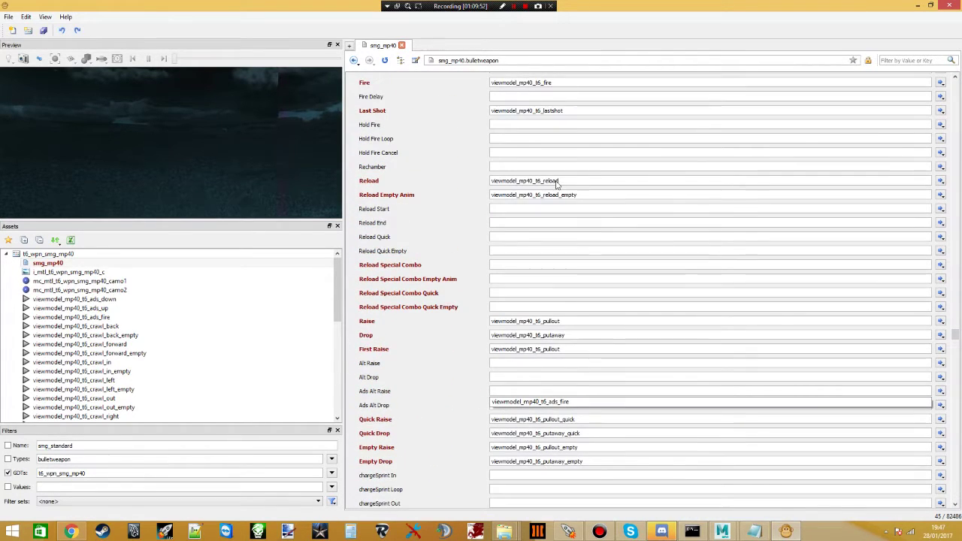
scroll(557, 183, "up", 2)
double_click(567, 171)
scroll(534, 287, "down", 15)
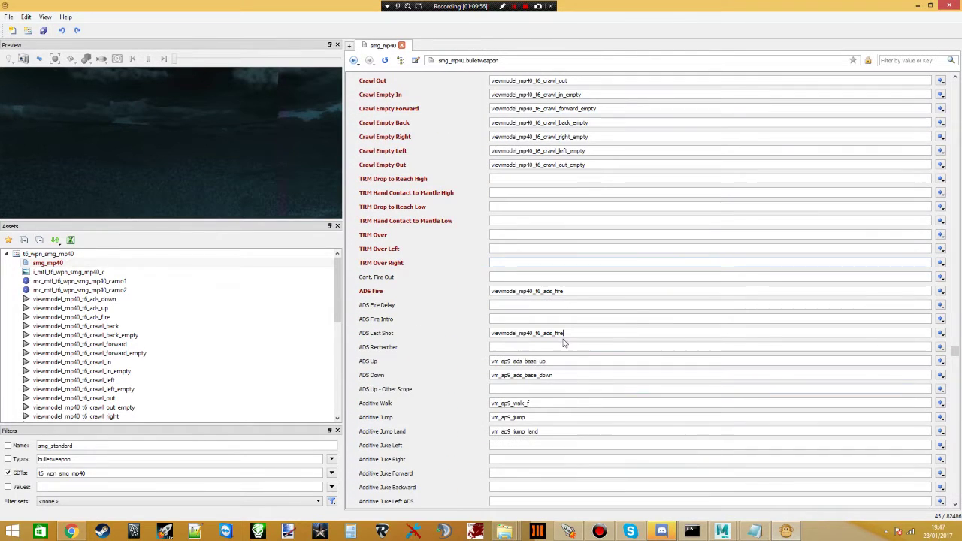
double_click(541, 333)
key("ctrl+v")
- Set ADS Up to viewmodel_mp40_t6_ads_up and ADS Down to viewmodel_mp40_t6_ads_down, reusing the prefix from ADS Fire
left_click(556, 361)
left_click_drag(552, 292, 489, 292)
key("ctrl+c")
left_click_drag(536, 361, 489, 374)
key("ctrl+v")
left_click(548, 372)
key("ctrl+v")
left_click(542, 385)
- Clear the Additive Walk, Additive Jump and Additive Jump Land animations
double_click(522, 403)
key("Delete")
double_click(517, 417)
key("Delete")
double_click(515, 431)
key("Delete")
- Clear the Additive Fall animation and the Slide In, Slide In Air, Slide Loop and Slide Out animations
scroll(527, 298, "down", 6)
double_click(526, 287)
key("Delete")
double_click(540, 301)
key("Delete")
key("Tab")
key("Delete")
key("Tab")
key("Delete")
key("Tab")
key("Delete")
- Clear the Wall Run In, Wall Run Loop and Wall Run Out animations
key("Tab")
key("Tab")
key("Tab")
key("Tab")
key("Tab")
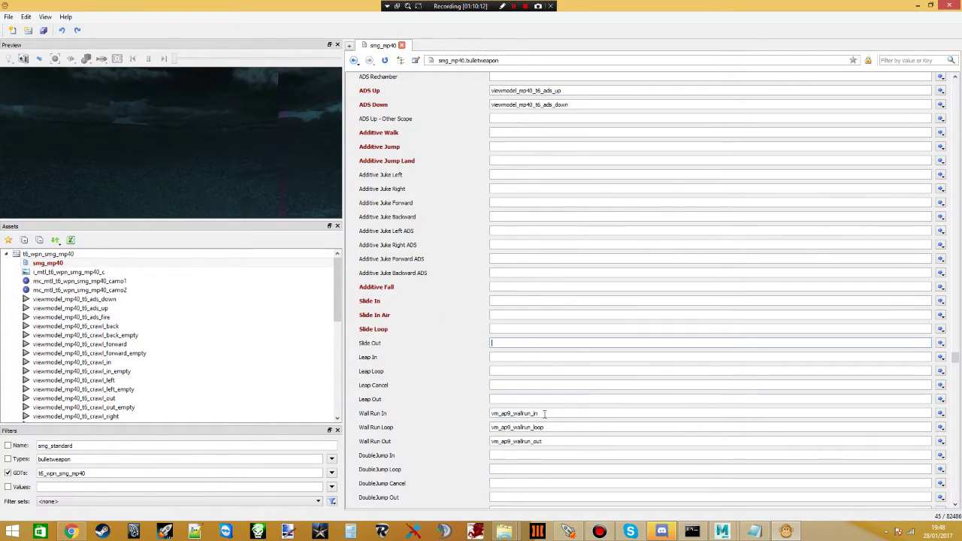
key("Delete")
key("Tab")
key("Delete")
key("Tab")
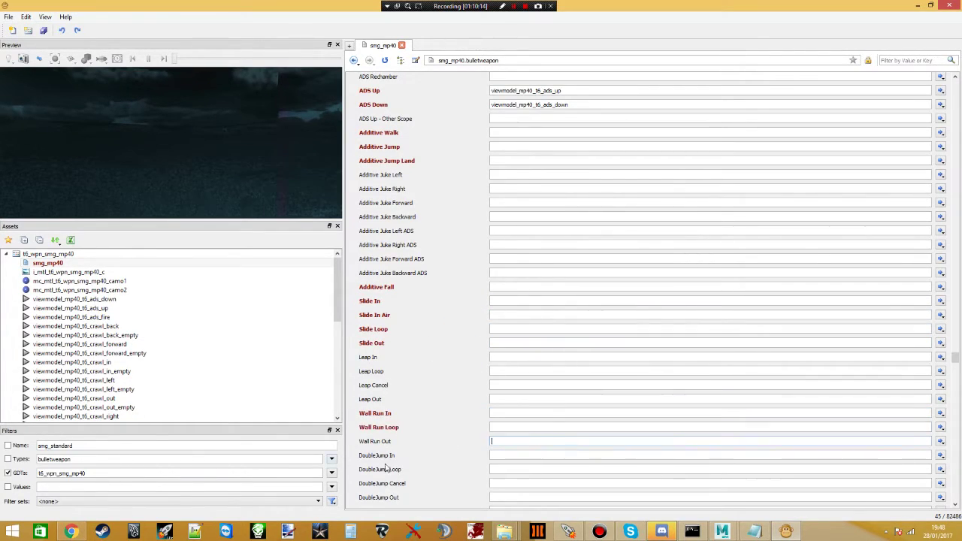
key("Delete")
- Clear the Cast Ability animation along with its In, Loop, Out and Out Hit variants
scroll(470, 446, "down", 3)
double_click(582, 331)
key("Delete")
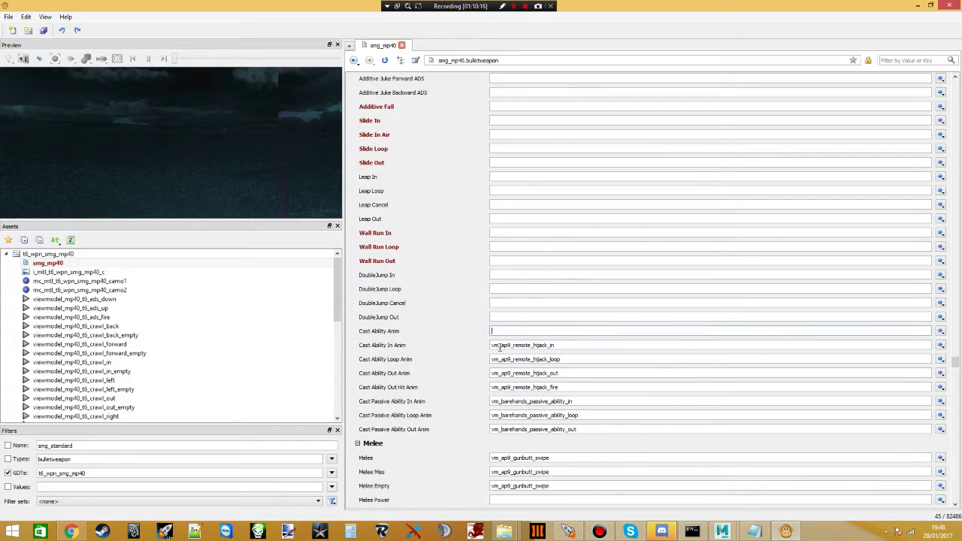
key("Tab")
key("Delete")
key("Tab")
key("Delete")
key("Tab")
key("Delete")
key("Tab")
key("Delete")
- Clear the Cast Passive Ability In, Loop and Out animations
key("Tab")
key("Delete")
key("Tab")
key("Delete")
key("Tab")
key("Delete")
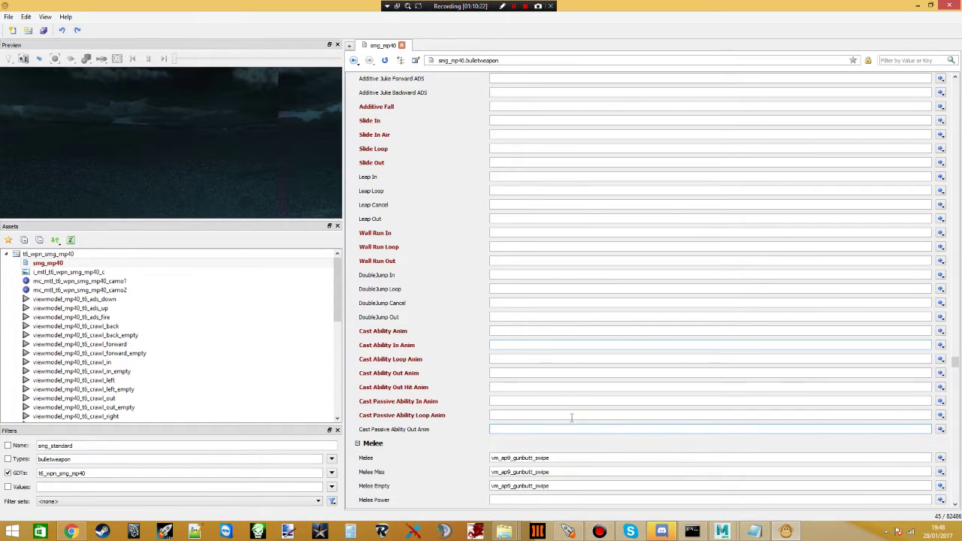
- Clear every Swimming animation from Swim Transition From Land Anim through Swim Putaway Anim, leaving the Melee animations as they are
scroll(558, 399, "down", 3)
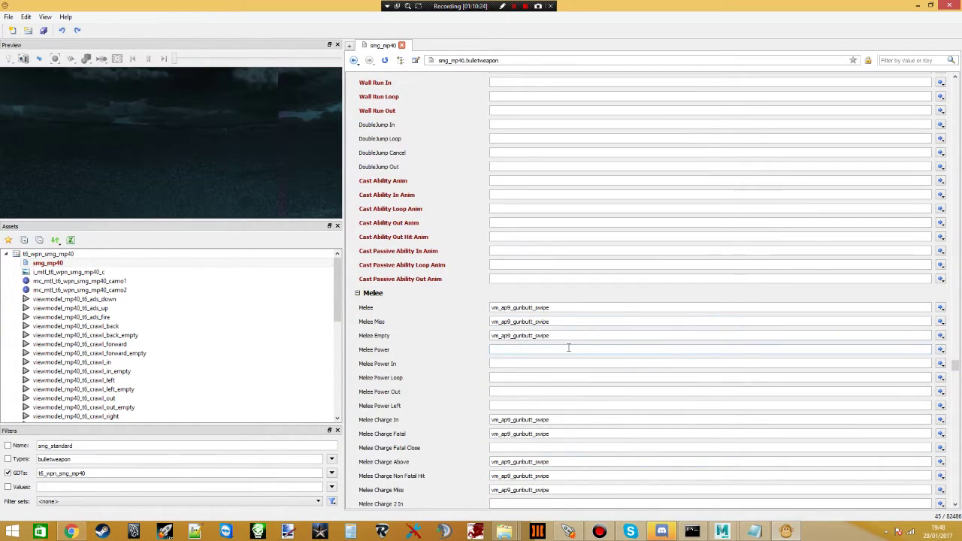
scroll(550, 314, "down", 14)
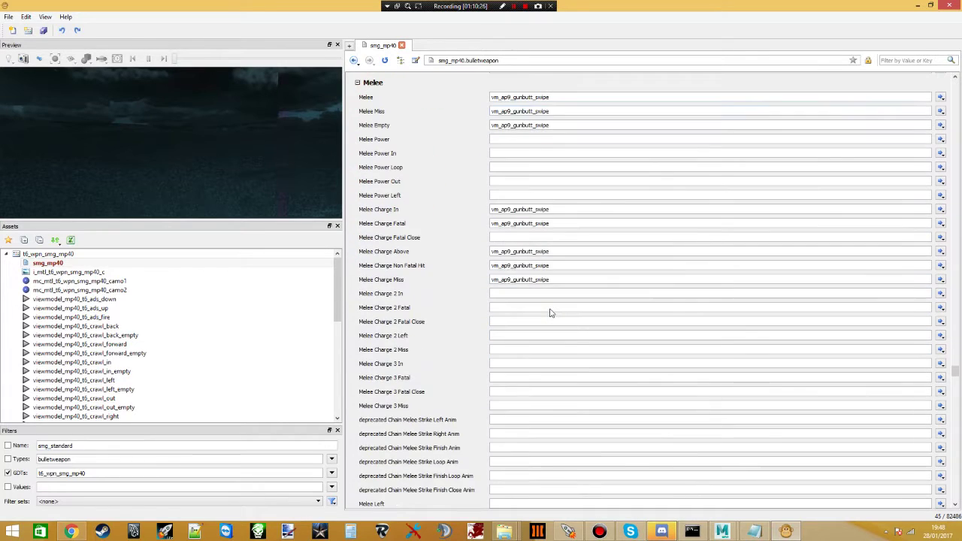
scroll(537, 272, "down", 3)
scroll(480, 248, "up", 2)
left_click(421, 227)
key("Delete")
key("Down")
key("Delete")
key("Down")
key("Delete")
key("Down")
key("Delete")
key("Down")
key("Delete")
key("Down")
key("Delete")
key("Down")
key("Delete")
key("Down")
key("Delete")
key("Down")
key("Delete")
key("Down")
key("Delete")
key("Down")
key("Delete")
key("Down")
key("Delete")
key("Down")
key("Delete")
key("Down")
key("Delete")
key("Down")
key("Delete")
key("Down")
key("Delete")
key("Down")
key("Delete")
key("Down")
key("Delete")
key("Down")
key("Delete")
key("Down")
key("Delete")
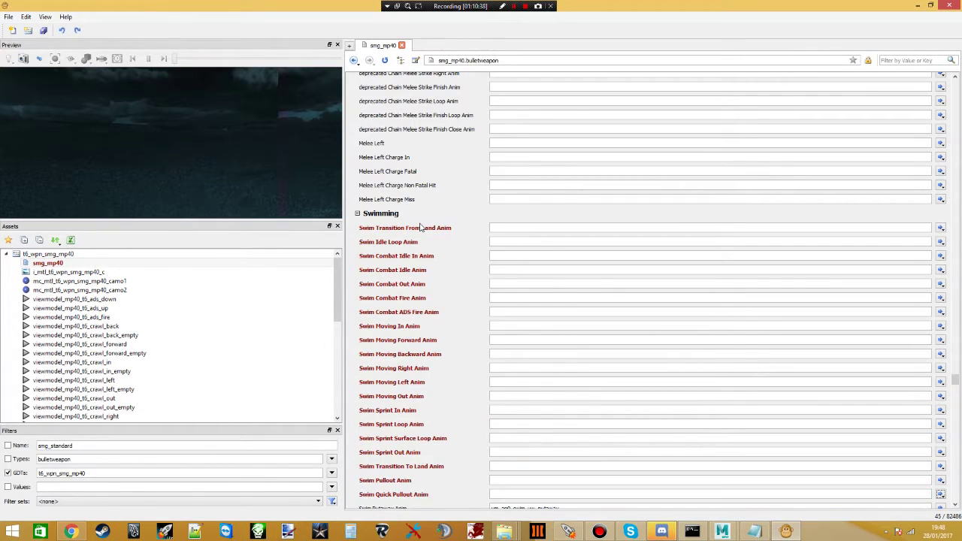
key("Down")
key("Delete")
- Review the weapon's remaining FX, impact, sound, rumble, user interface and left-hand grip settings
scroll(526, 278, "down", 9)
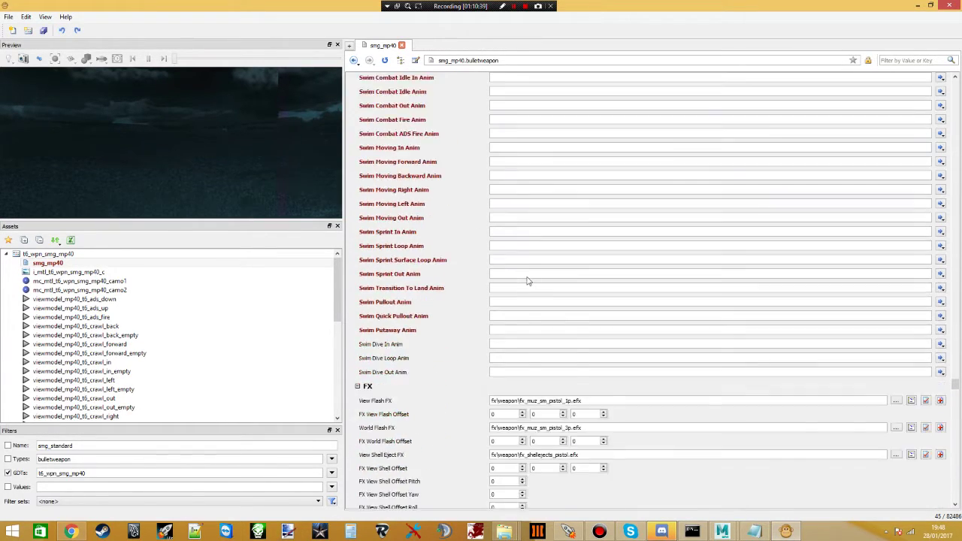
scroll(579, 290, "down", 12)
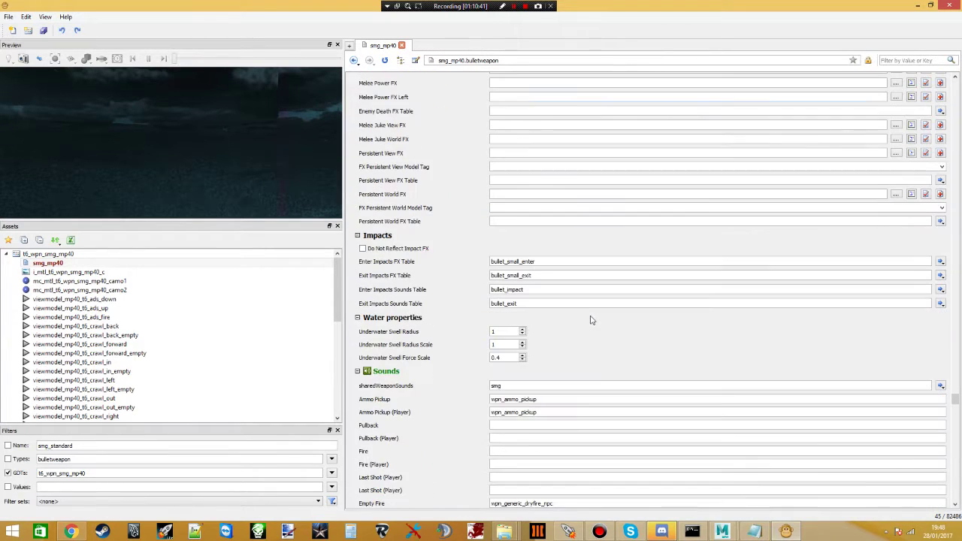
scroll(510, 315, "down", 3)
scroll(503, 315, "up", 3)
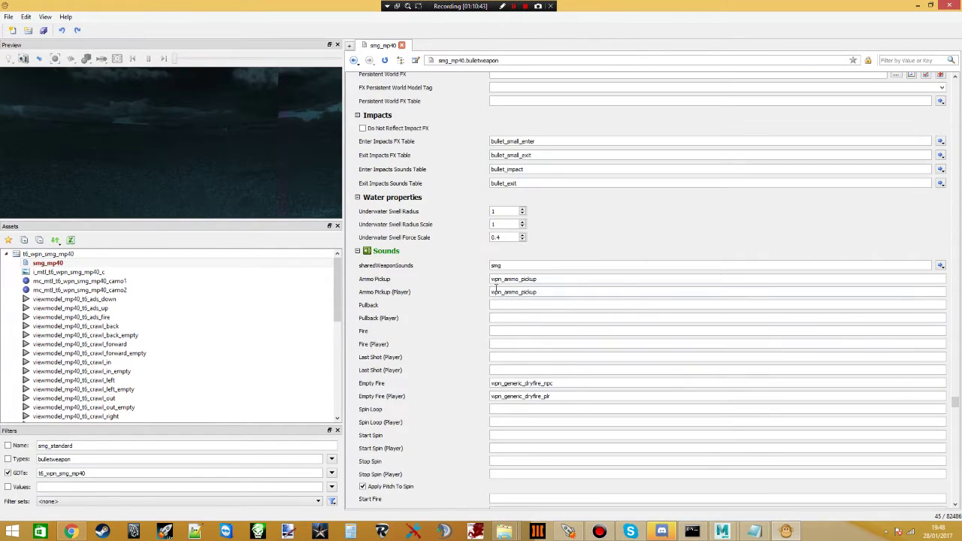
scroll(496, 301, "down", 4)
scroll(488, 301, "down", 2)
scroll(481, 300, "down", 15)
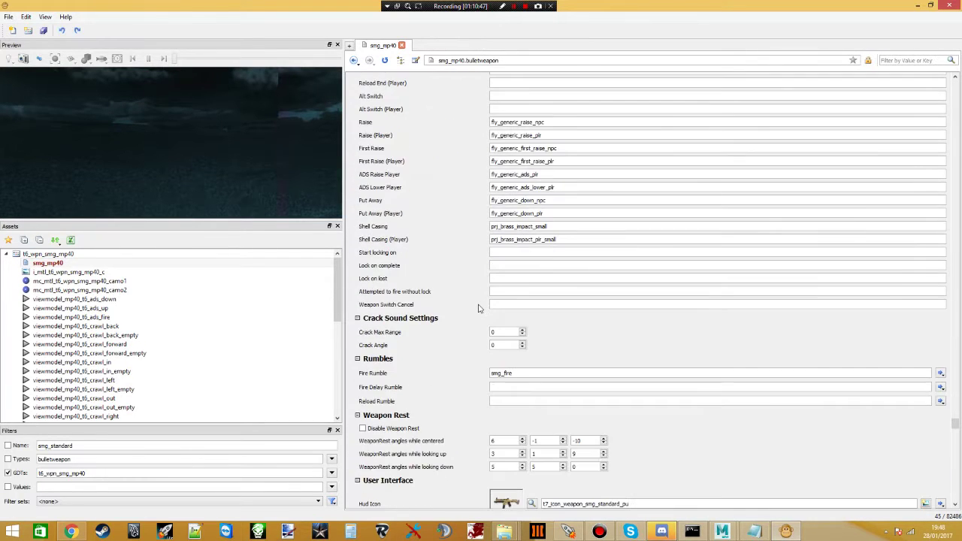
scroll(479, 308, "down", 3)
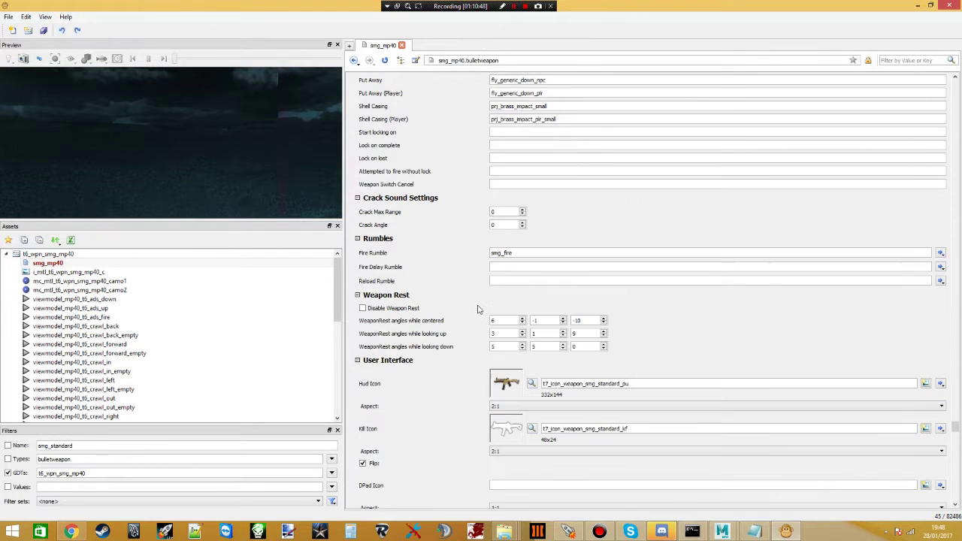
double_click(626, 384)
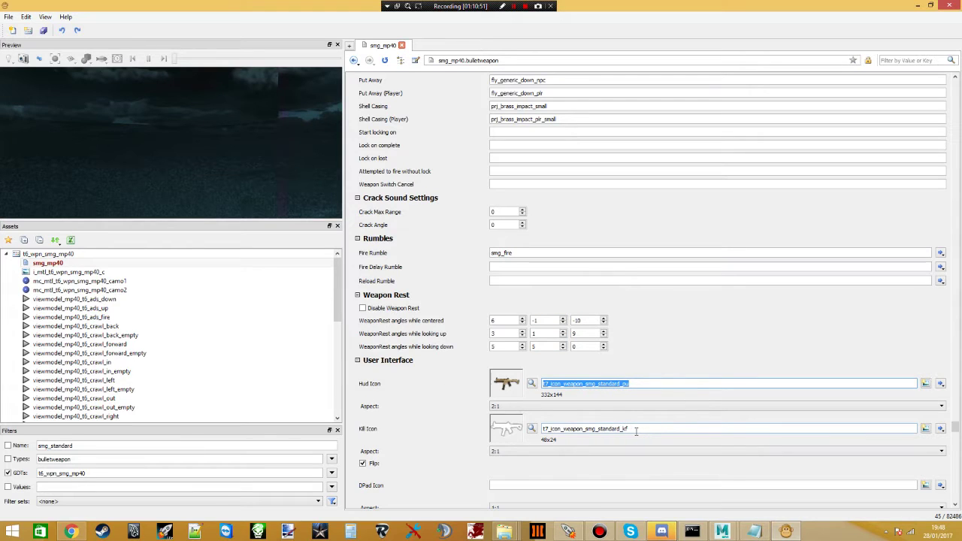
scroll(455, 417, "down", 9)
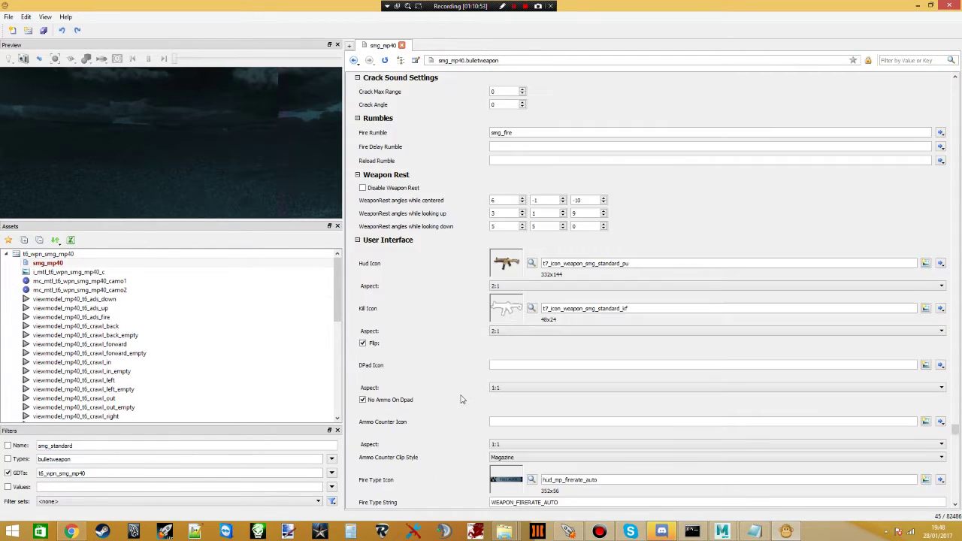
scroll(467, 393, "down", 1)
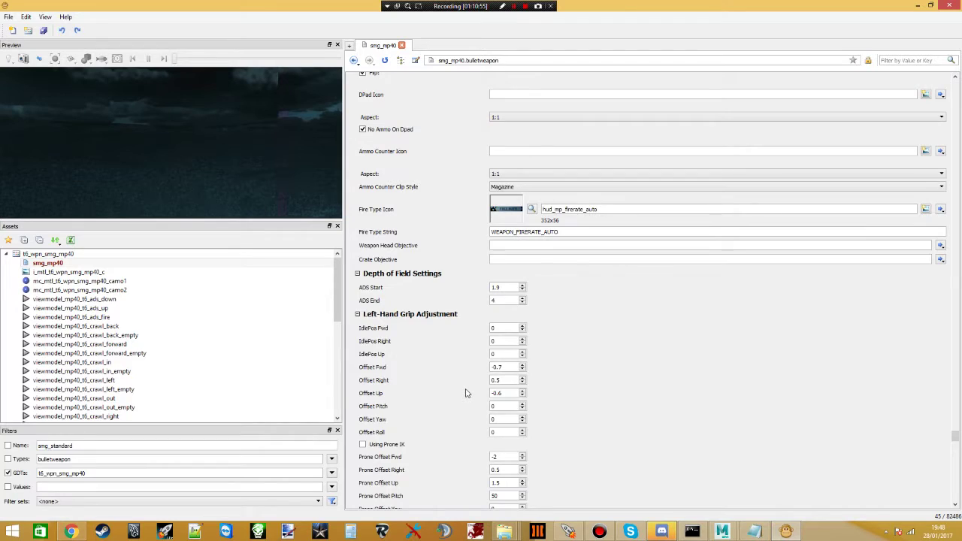
scroll(466, 392, "down", 20)
scroll(473, 392, "down", 20)
scroll(501, 389, "up", 20)
scroll(524, 272, "up", 20)
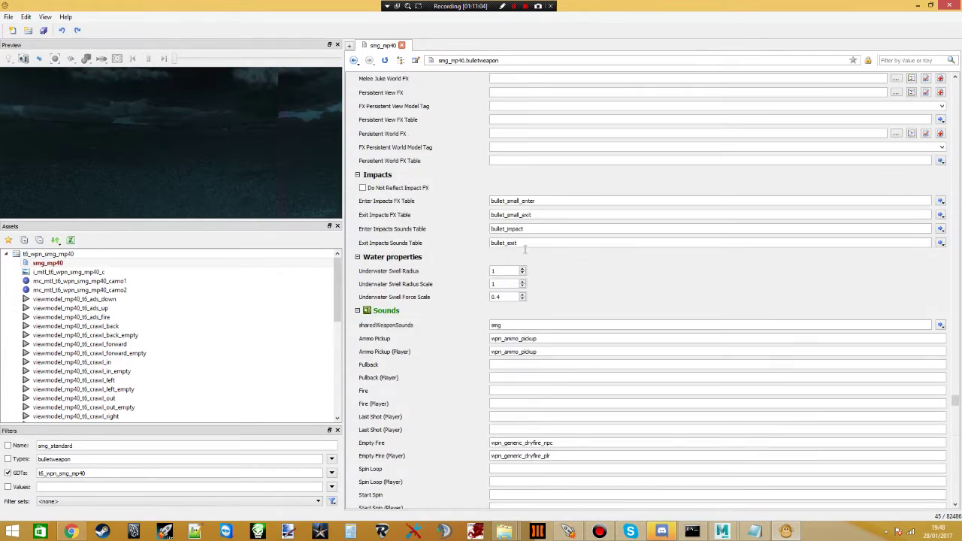
- Save the smg_mp40 weapon asset and switch to the Black Ops III Mod Tools Launcher
scroll(518, 250, "up", 20)
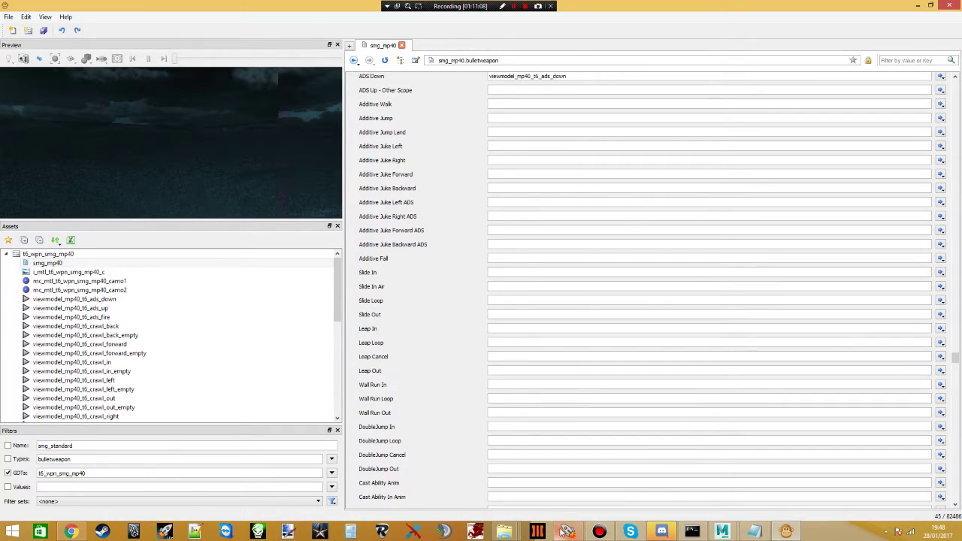
left_click(567, 531)
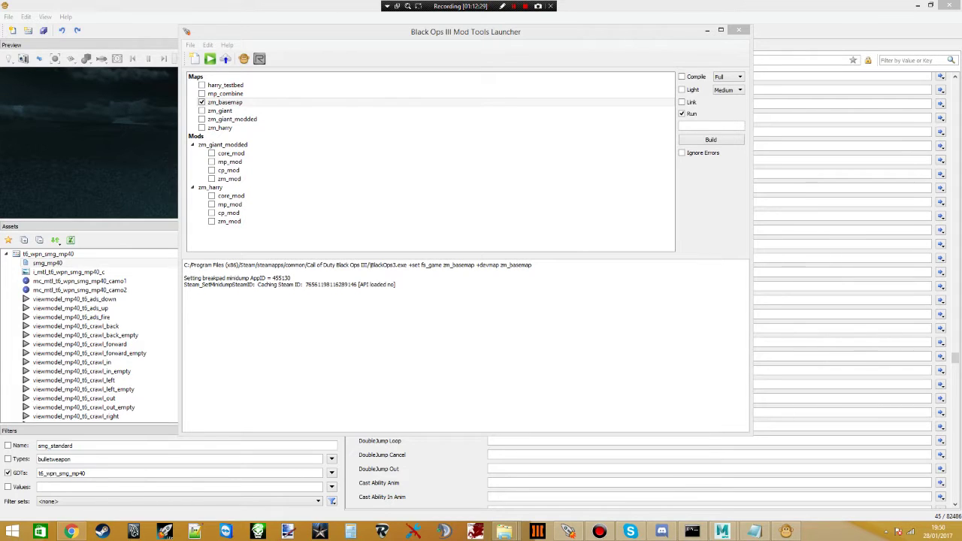
left_click(661, 531)
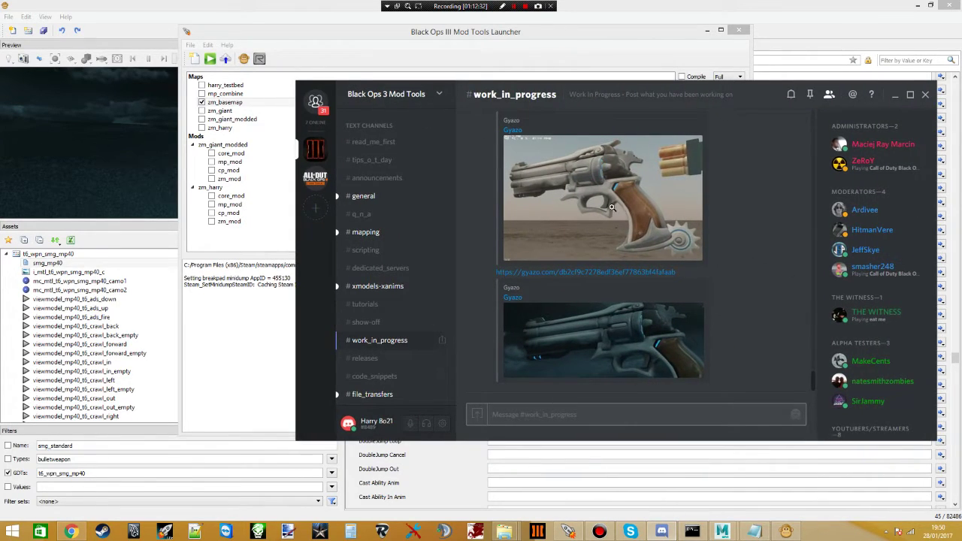
scroll(616, 301, "up", 5)
scroll(620, 318, "down", 3)
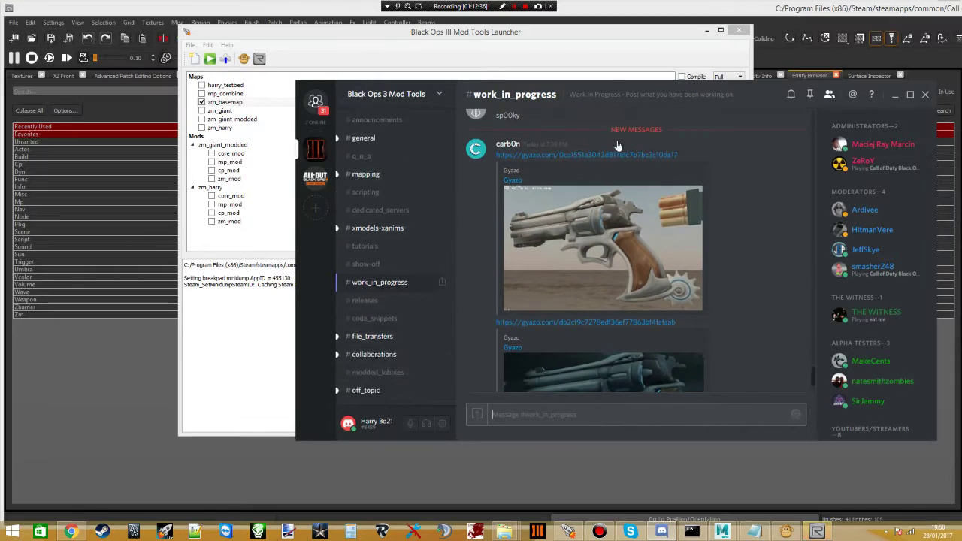
left_click(894, 94)
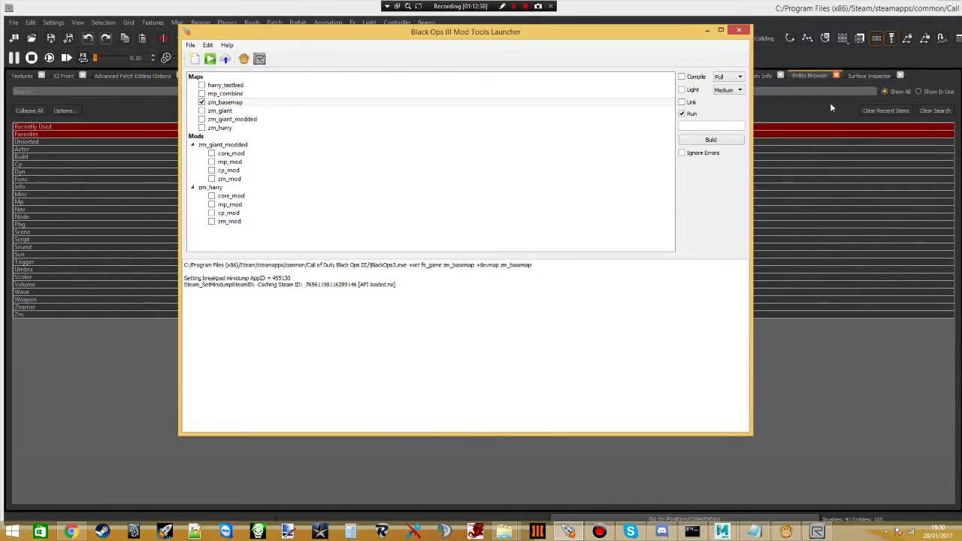
- Switch to the Radiant level editor and show zm_basemap in the XY Top view, framed on the area above the round platform
left_click(814, 77)
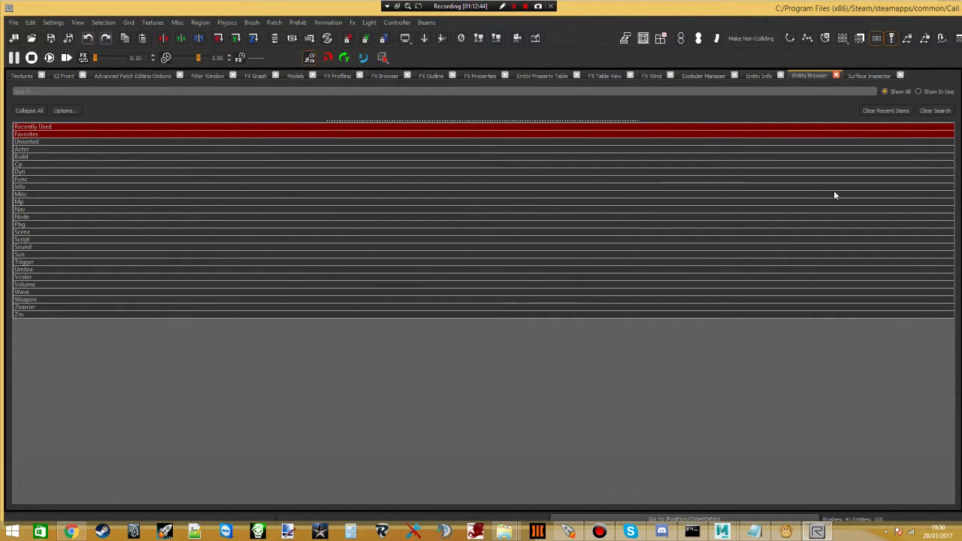
left_click(66, 77)
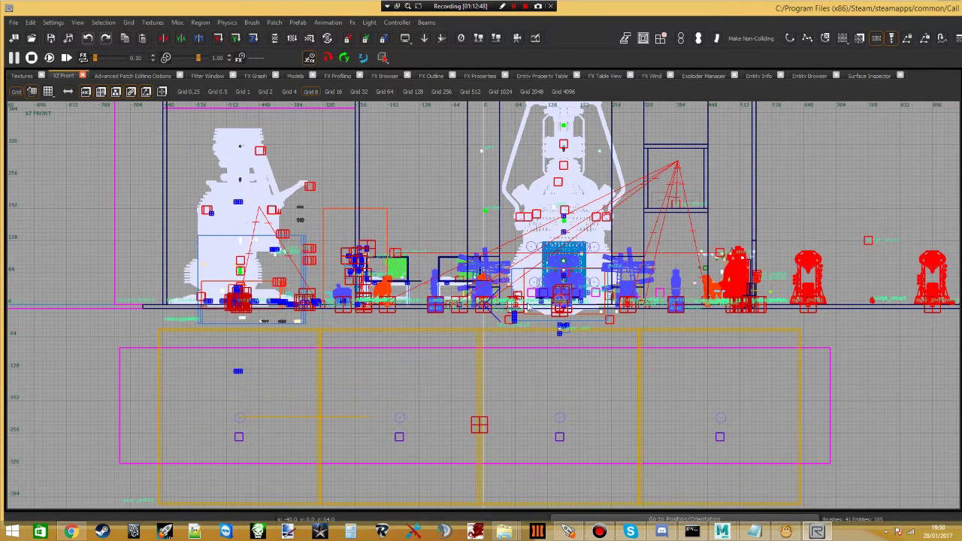
key("ctrl+Tab")
key("ctrl+Tab")
left_click_drag(961, 8, 677, 14)
right_click_drag(727, 258, 571, 294)
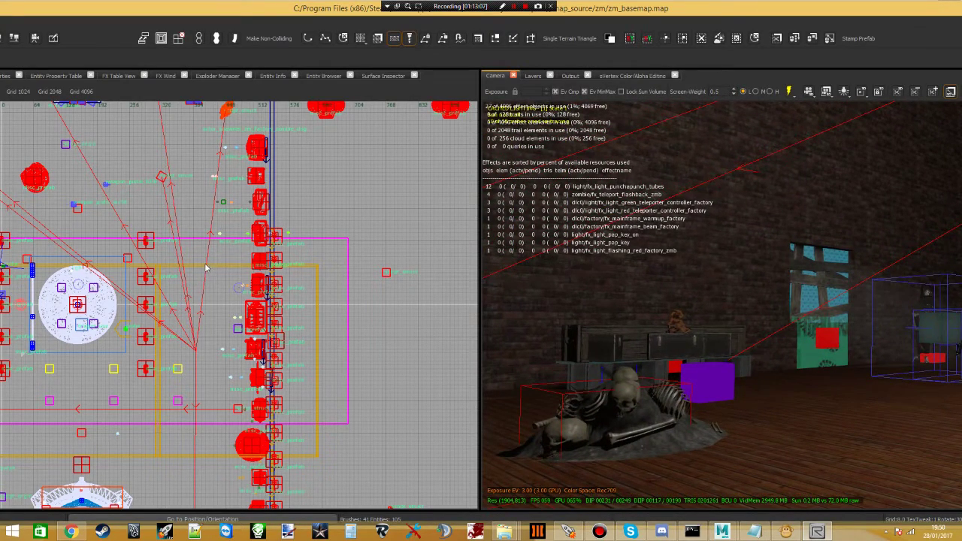
right_click_drag(164, 212, 225, 321)
scroll(308, 240, "up", 4)
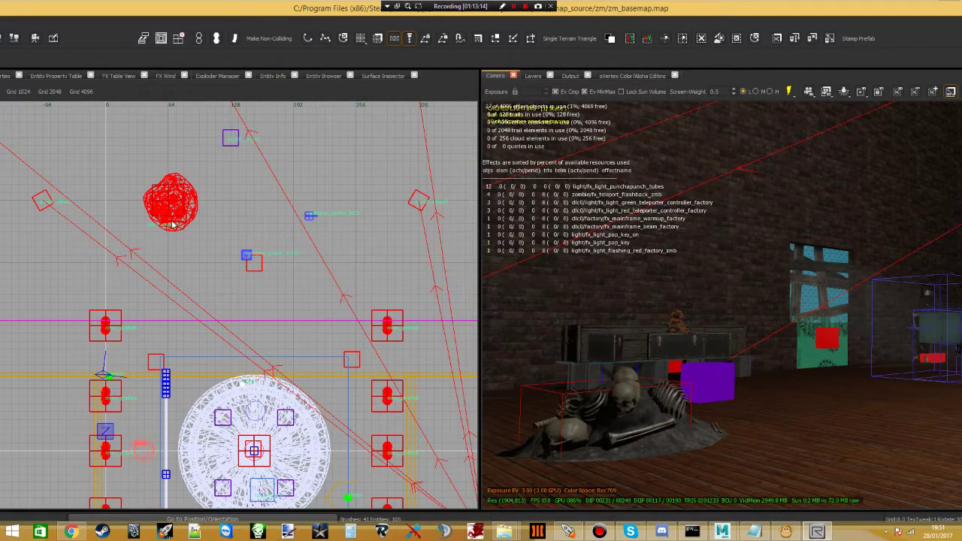
right_click(115, 247)
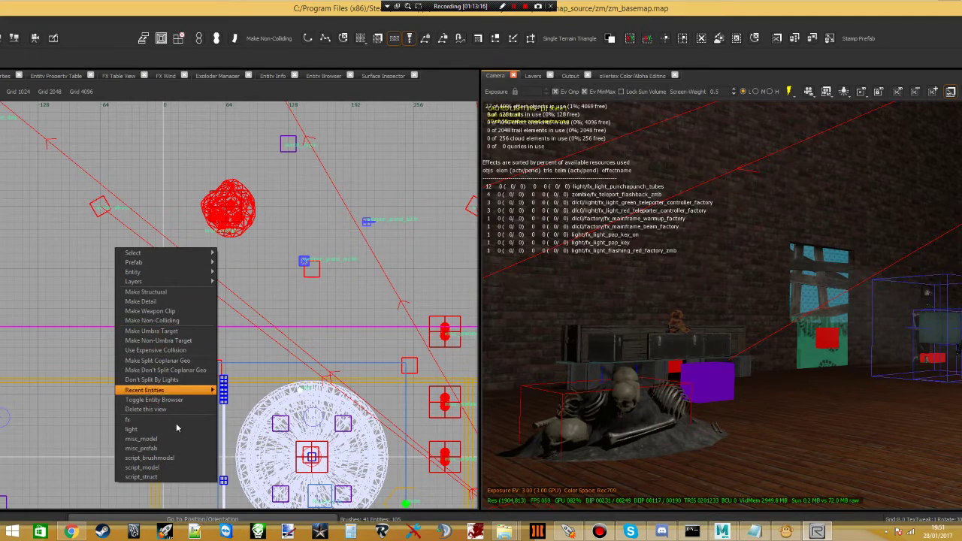
mouse_move(150, 253)
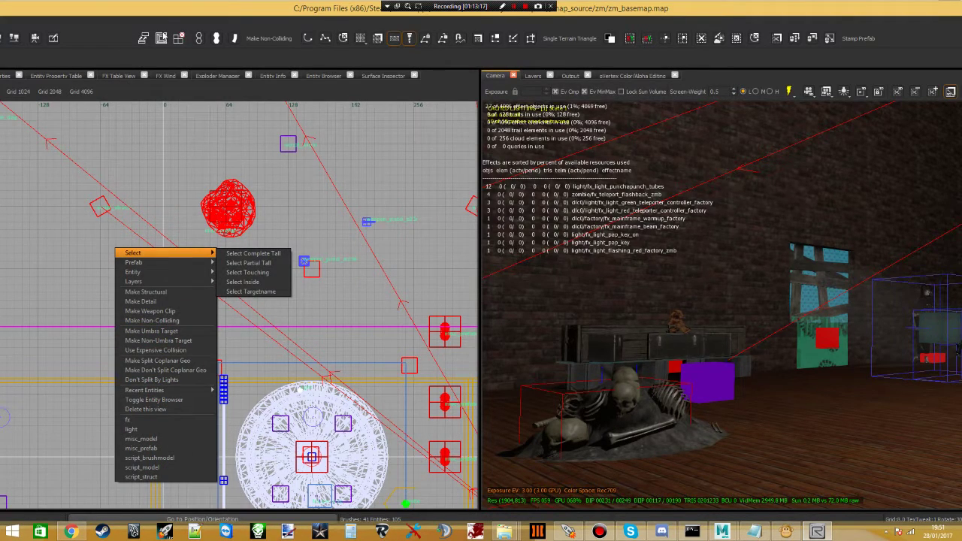
left_click(310, 85)
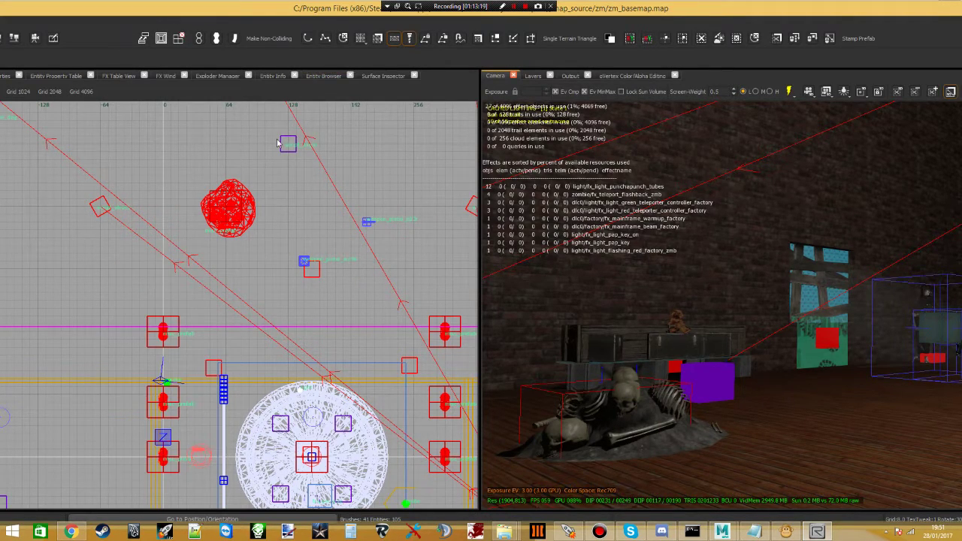
- Find the mp40 weapon entity in Radiant's Entity Browser, within the Smg group under Weapon
left_click(334, 75)
left_click_drag(234, 5, 718, 6)
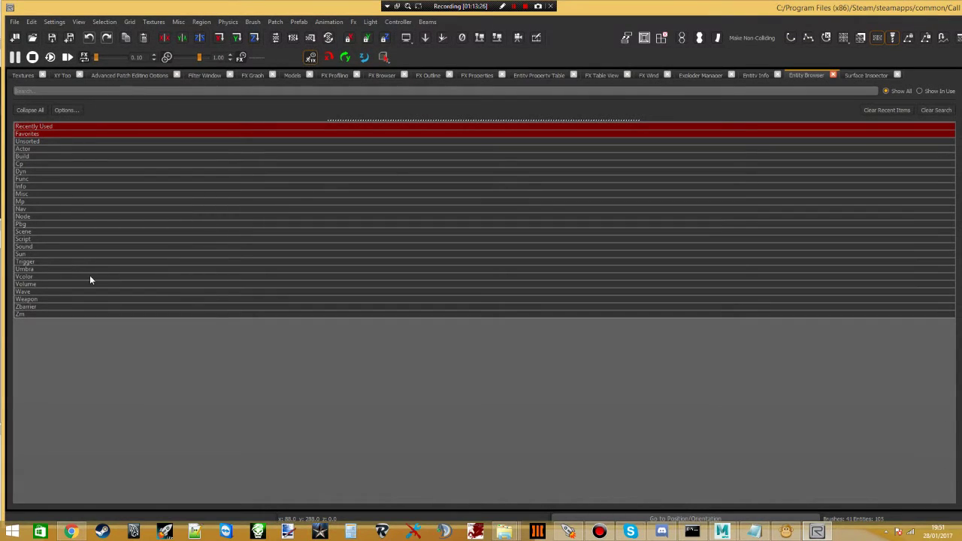
double_click(72, 300)
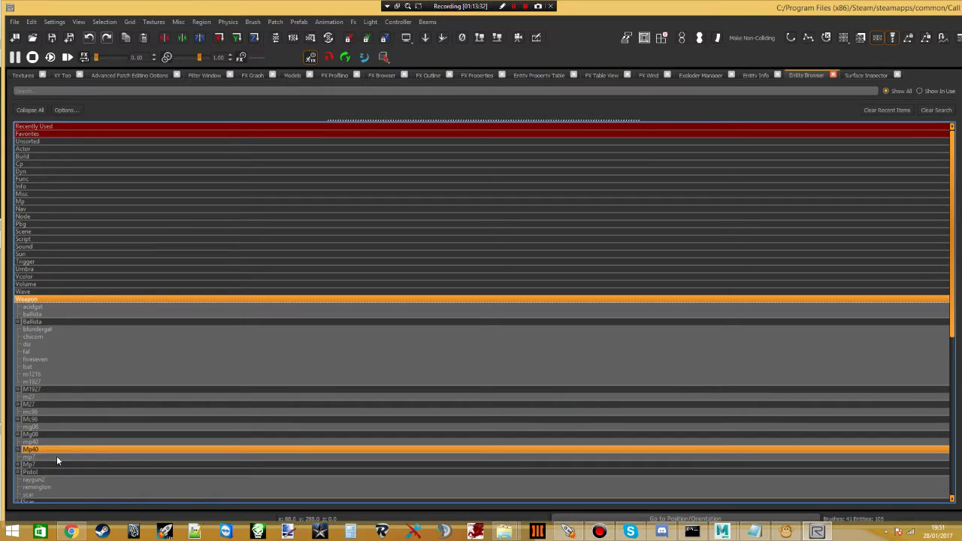
scroll(56, 456, "down", 2)
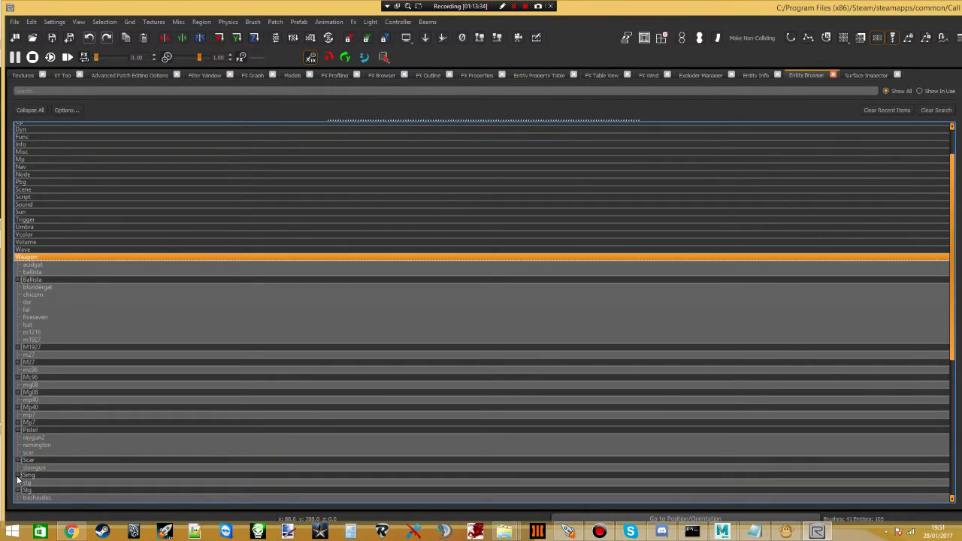
left_click(43, 483)
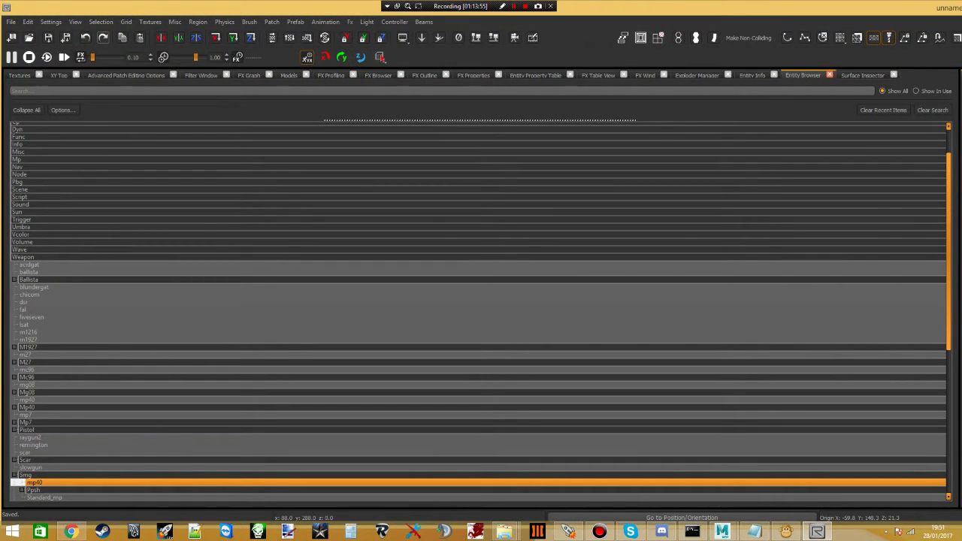
- Switch to the Black Ops III Mod Tools Launcher and open the zone file of the zm_basemap map
key("alt+Tab")
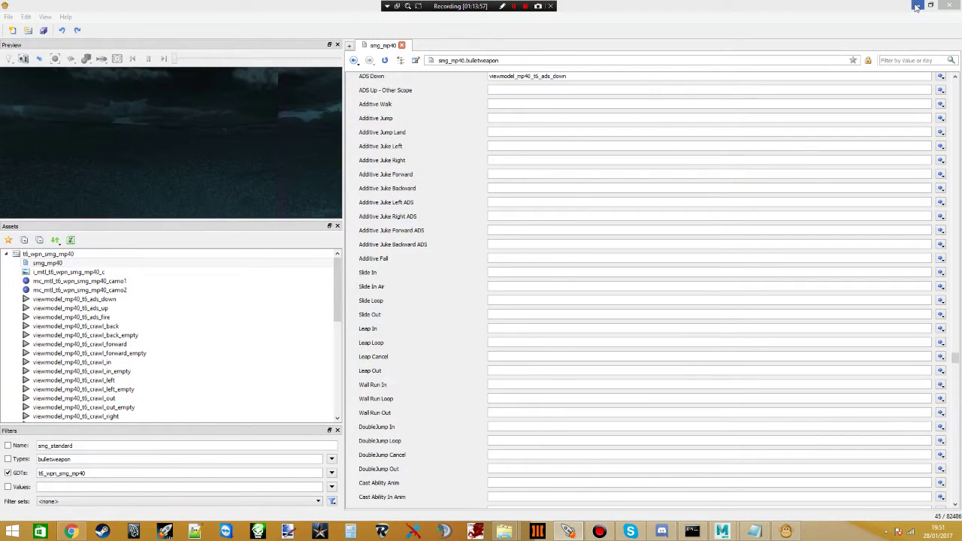
key("alt+Tab")
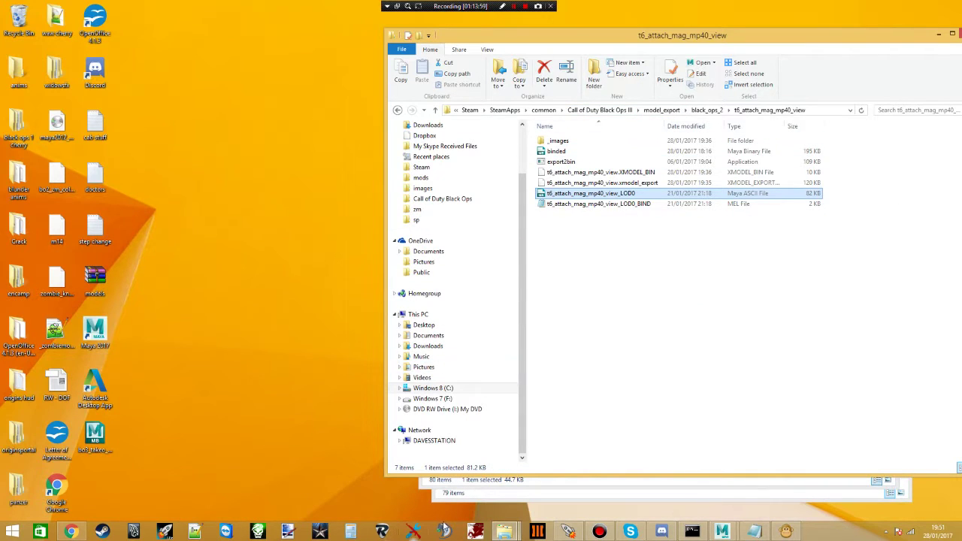
left_click(537, 532)
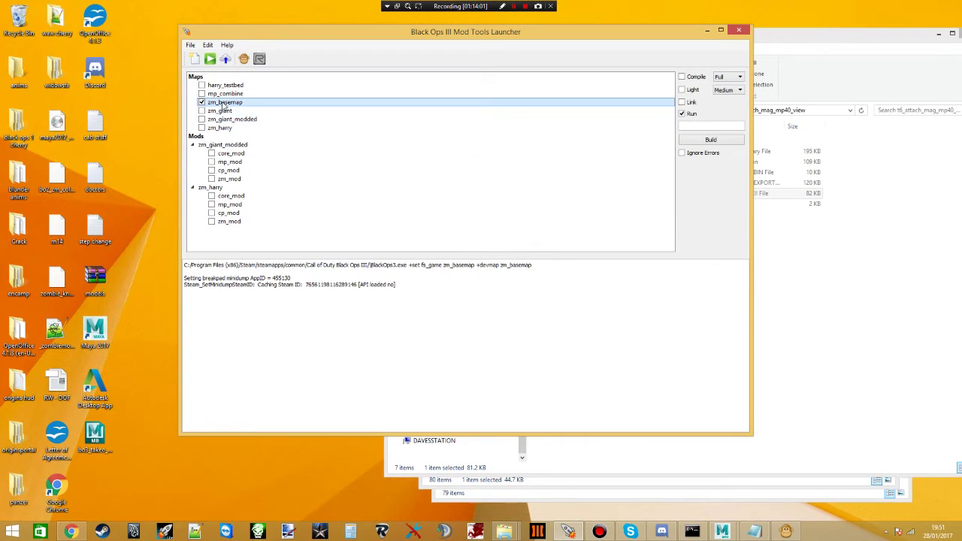
right_click(223, 103)
left_click(248, 118)
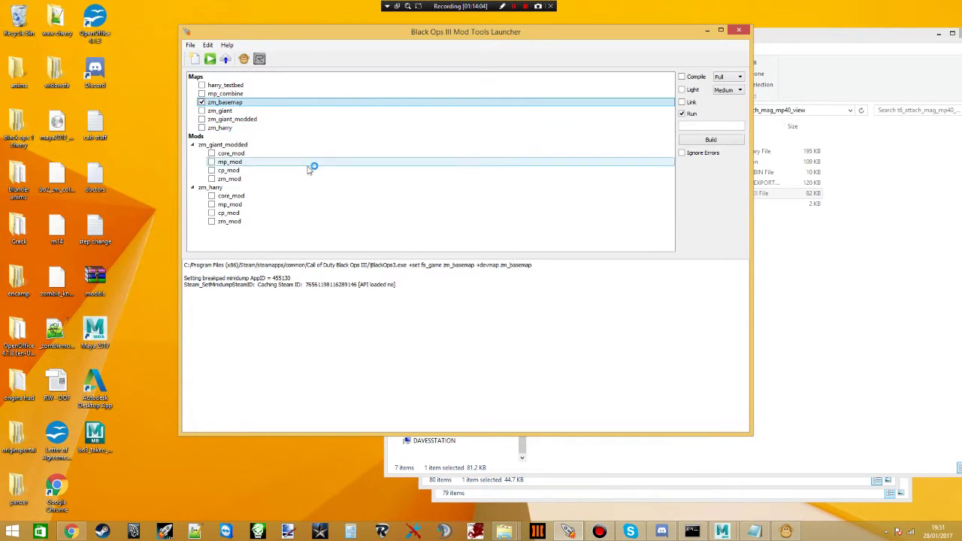
- Duplicate the B23R PORT comment and its weaponfull line at the end of the zone file, after a blank line
scroll(275, 340, "down", 19)
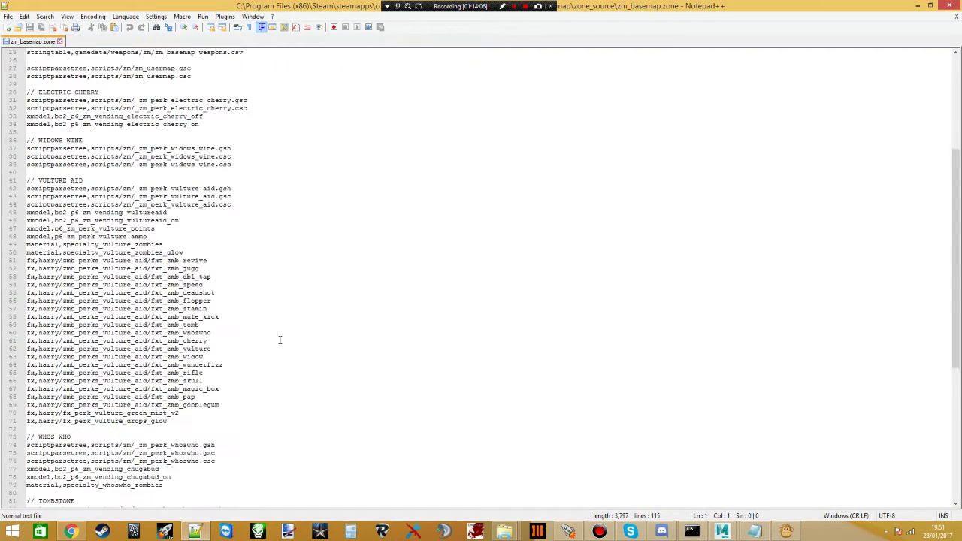
left_click_drag(115, 502, 4, 492)
key("ctrl+c")
left_click(133, 502)
key("Return")
key("Return")
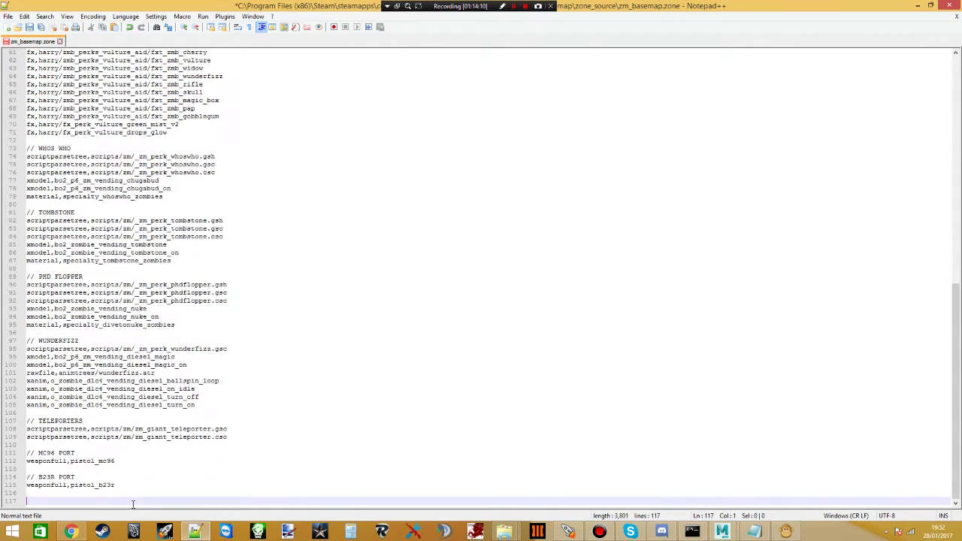
key("ctrl+v")
- Change the duplicated block to "// MP40 PORT" with "weaponfull,smg_mp40" and save zm_basemap.zone
double_click(49, 493)
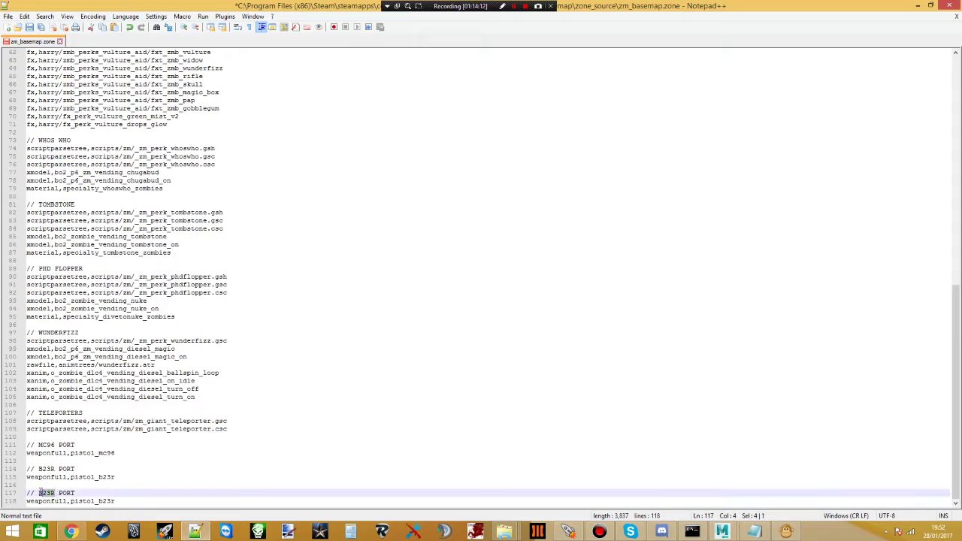
type("MP40")
left_click_drag(115, 500, 70, 501)
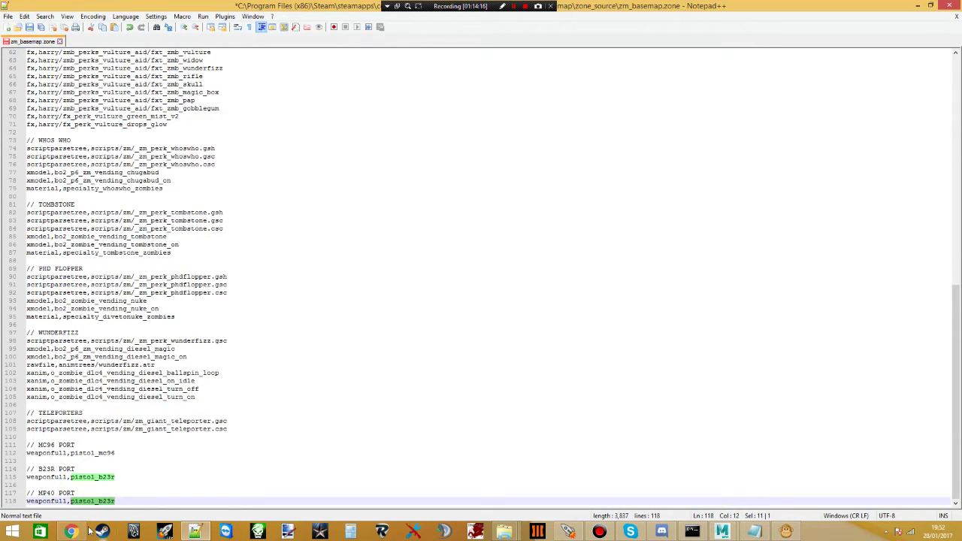
type("smg_")
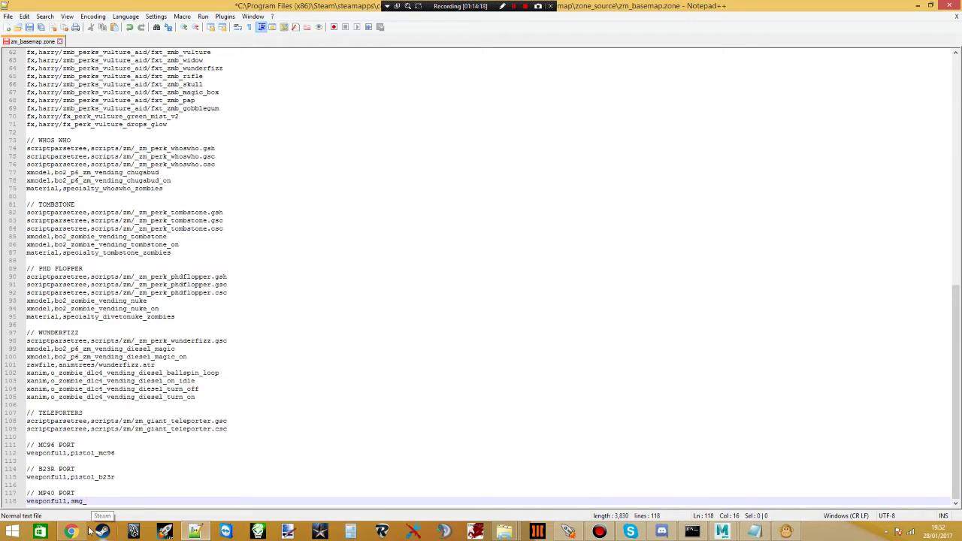
type("mp40")
left_click(165, 437)
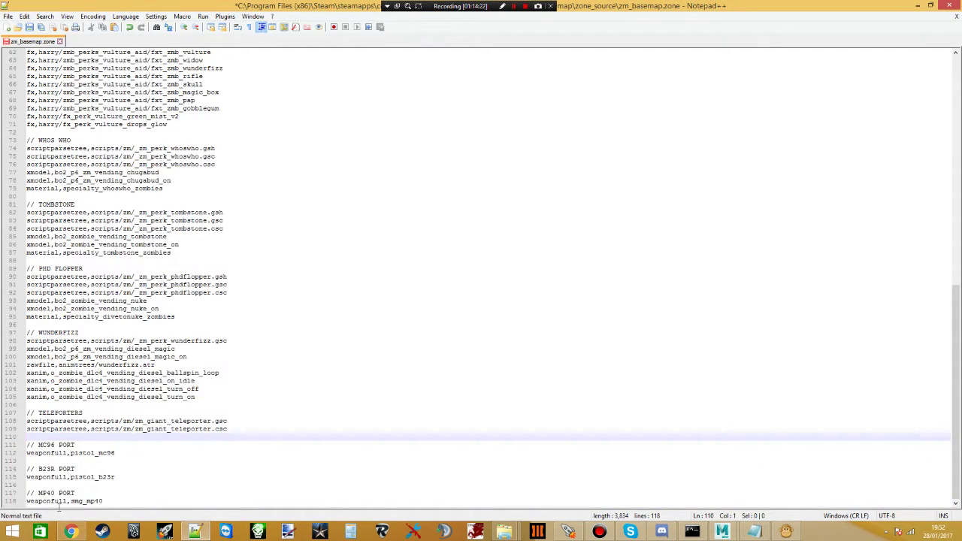
left_click(191, 467)
key("ctrl+s")
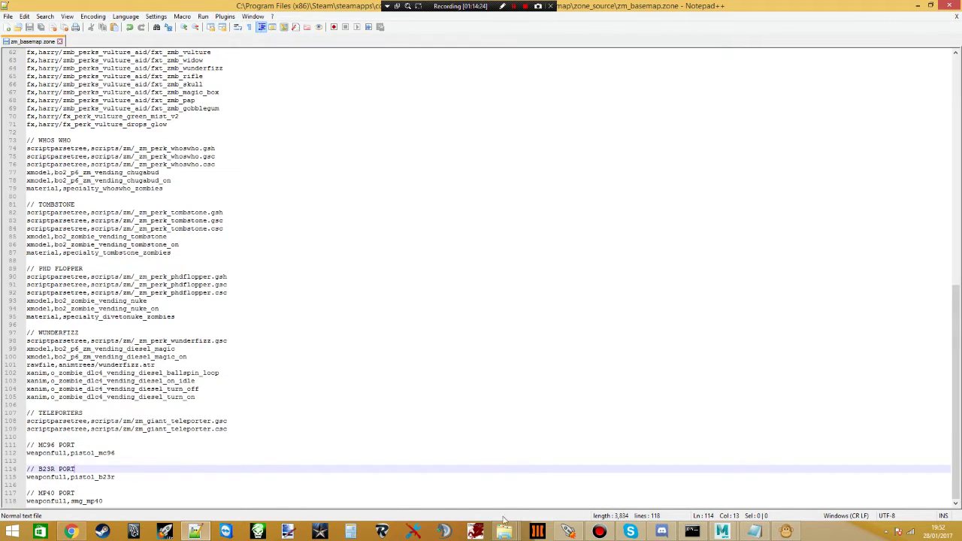
- Build zm_basemap from the Mod Tools Launcher with Compile, Light and Link enabled and Run disabled
left_click(569, 531)
left_click(682, 113)
left_click(682, 89)
left_click(682, 76)
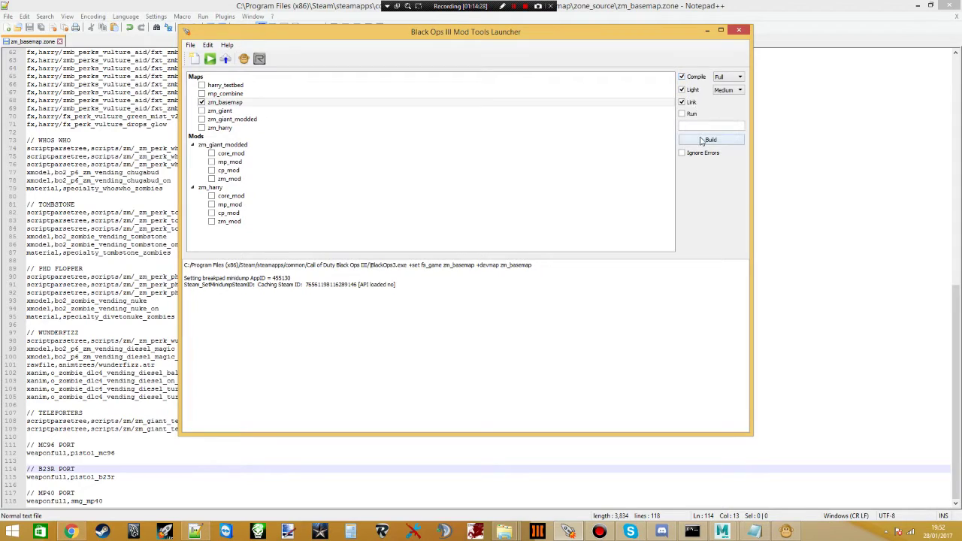
left_click(706, 139)
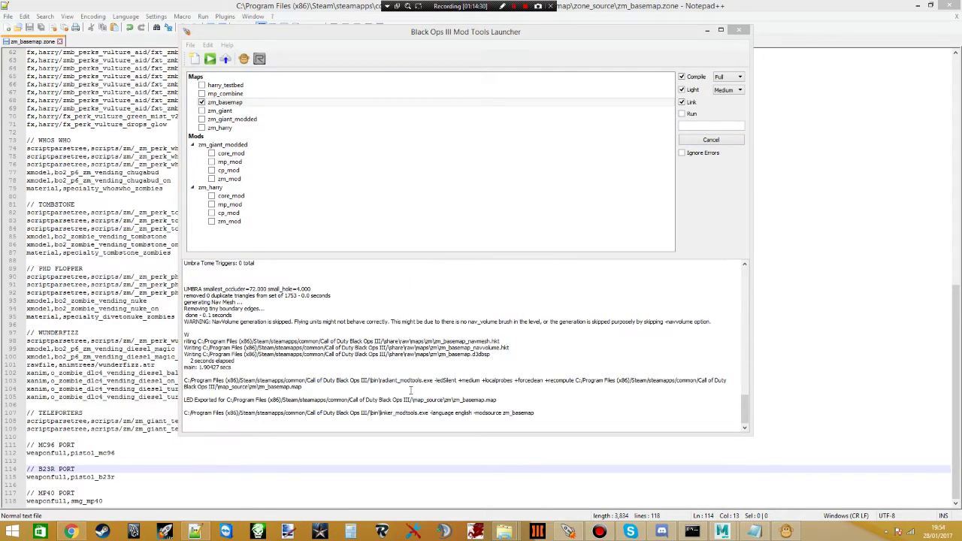
left_click(410, 389)
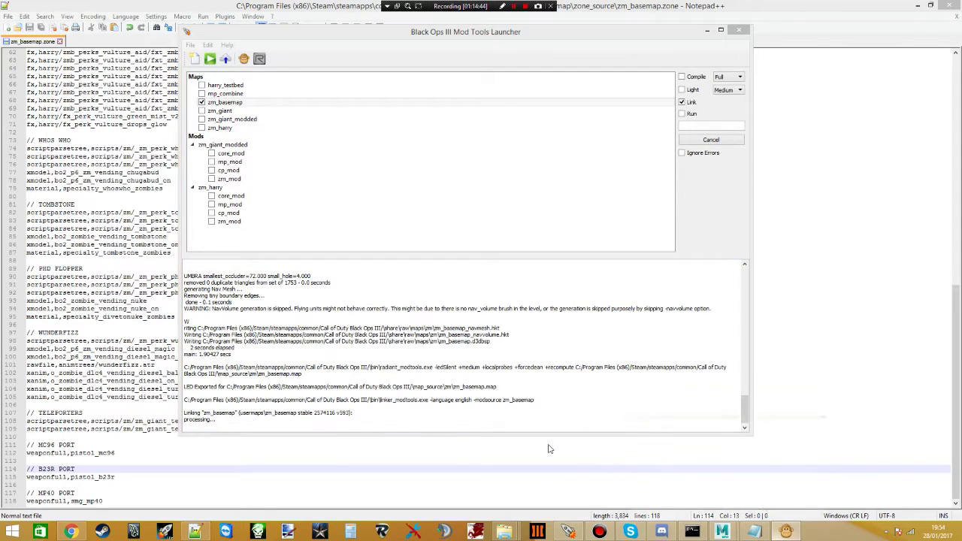
key("alt+Tab")
key("alt+Tab")
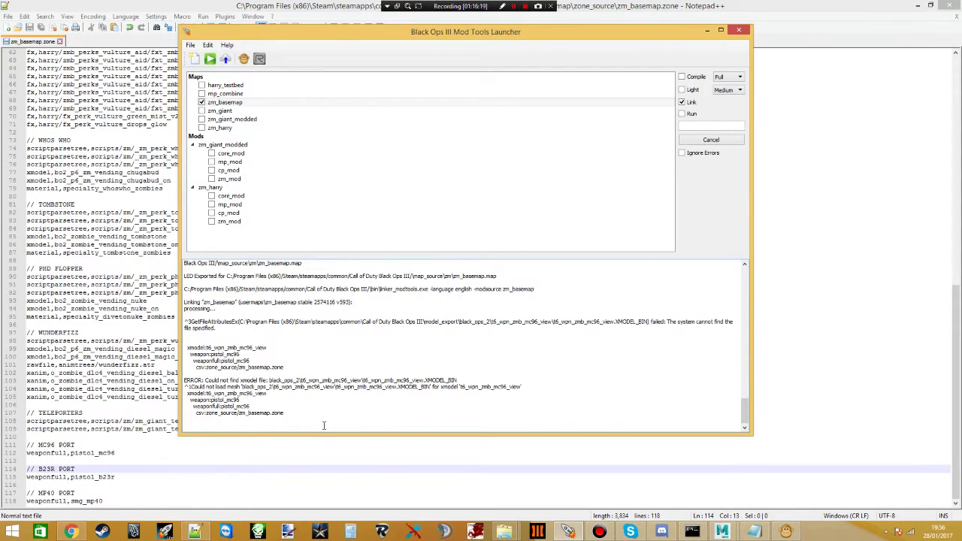
- Examine the build log for errors and warnings about the weapons' models, images and animations
mouse_move(386, 381)
left_mouse_down()
mouse_move(414, 381)
mouse_move(378, 374)
left_mouse_up()
left_click_drag(434, 386, 322, 386)
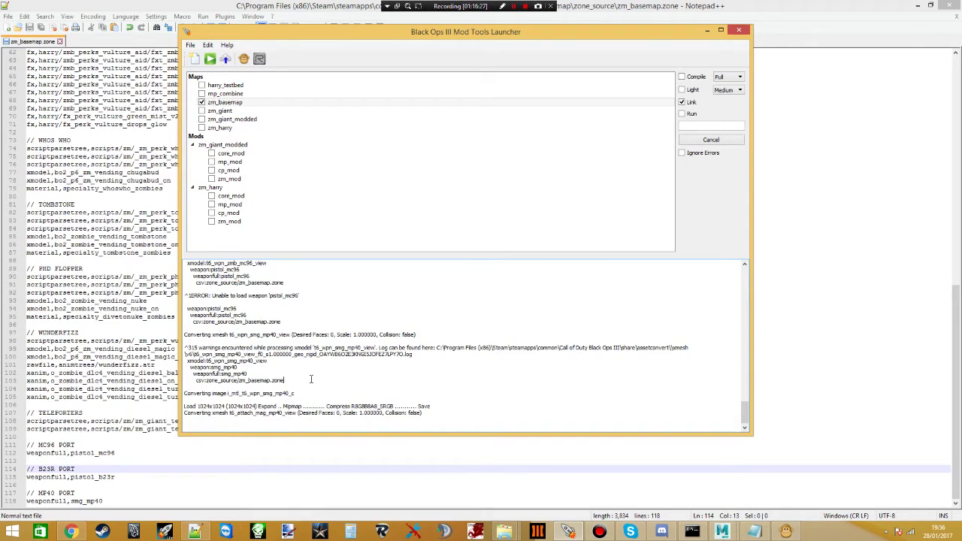
left_click_drag(289, 392, 184, 391)
left_click(273, 392)
left_click_drag(292, 360, 283, 350)
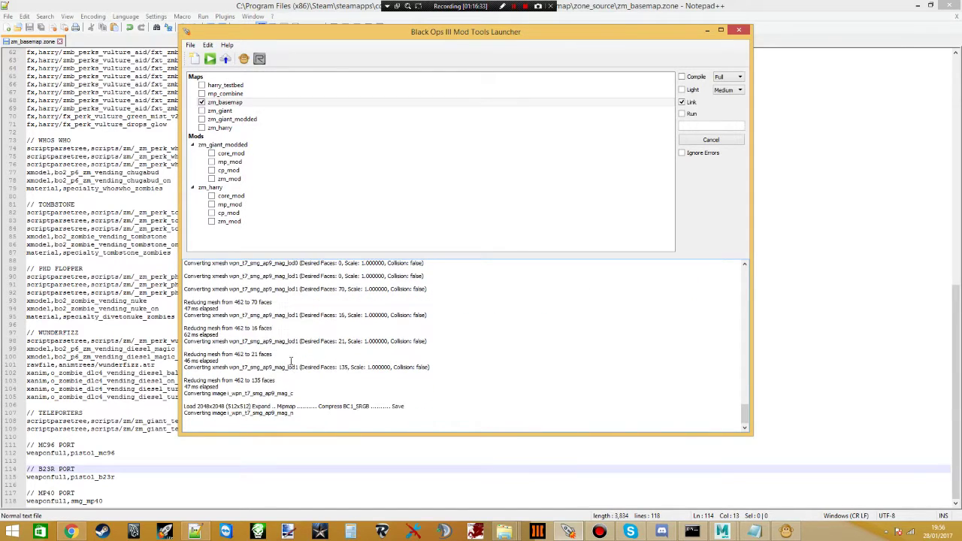
left_click_drag(279, 341, 245, 339)
left_click(278, 342)
left_click_drag(277, 334, 259, 354)
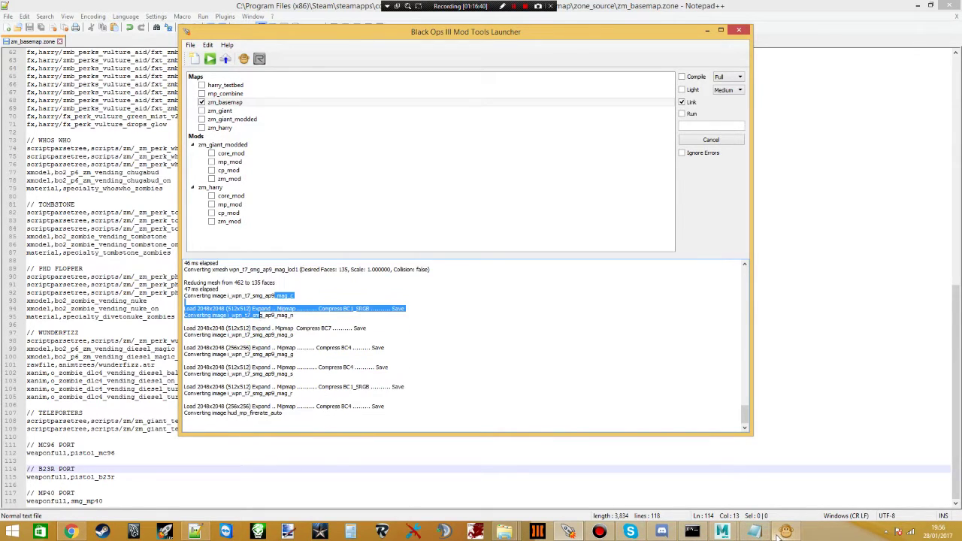
mouse_move(776, 535)
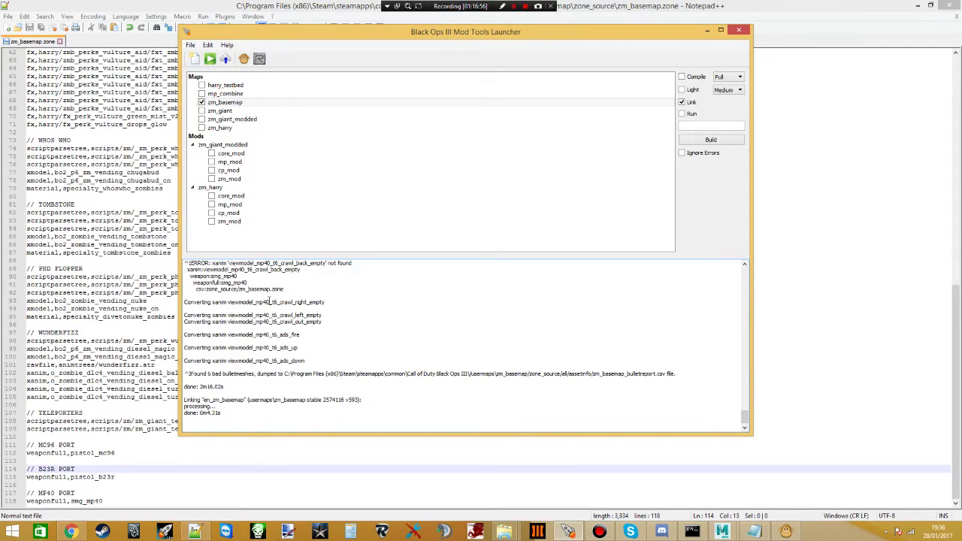
scroll(269, 300, "up", 1)
scroll(262, 325, "down", 1)
- Switch to the asset editor and open the viewmodel_mp40_t6_crawl_back_empty animation asset
left_click(753, 531)
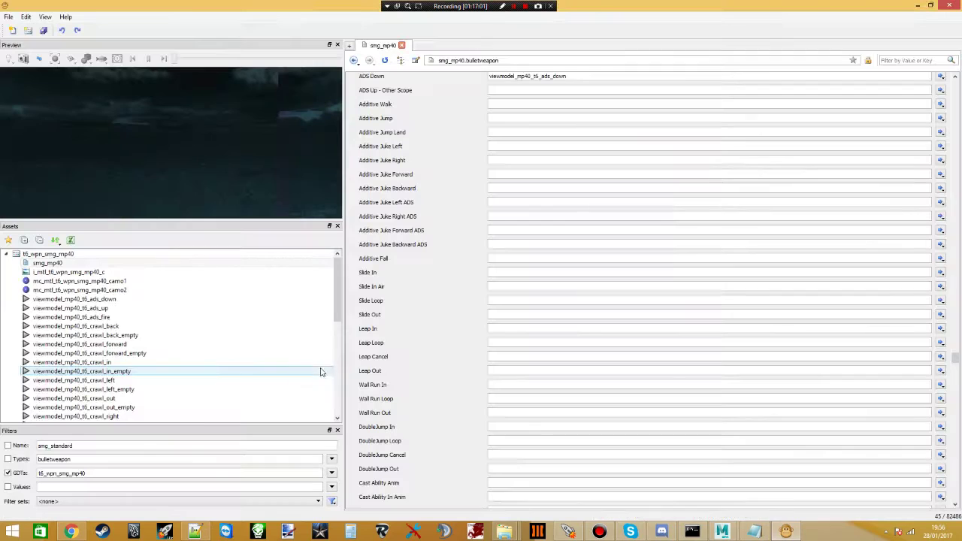
left_click(140, 347)
scroll(135, 346, "down", 3)
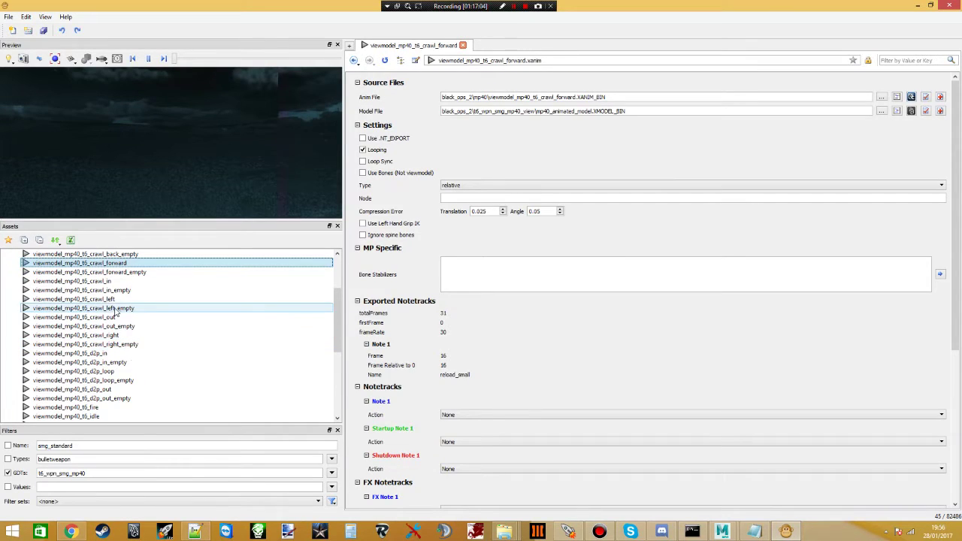
scroll(117, 299, "up", 1)
left_click(117, 281)
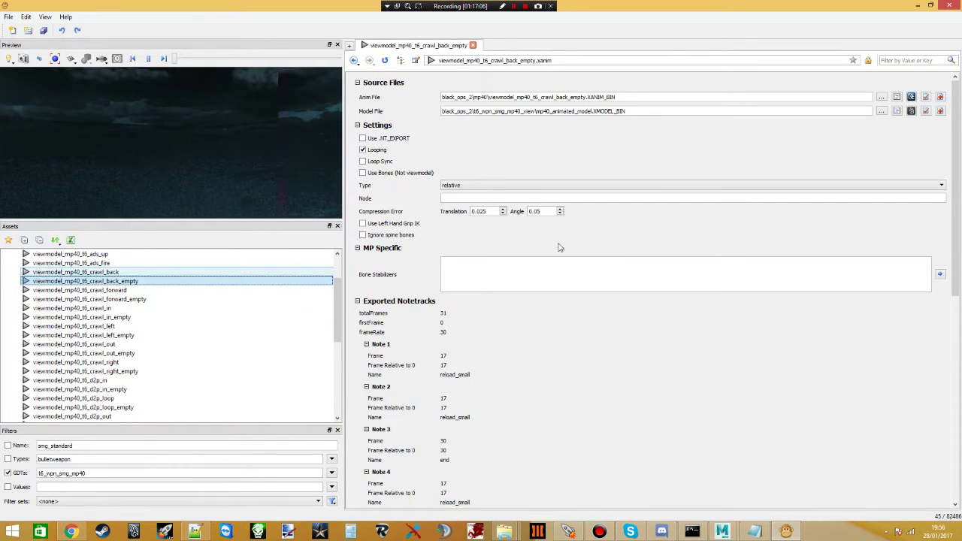
- Reassign viewmodel_mp40_t6_crawl_back_empty.XANIM_BIN from the mp40 export folder as the animation's Anim File
left_click(584, 99)
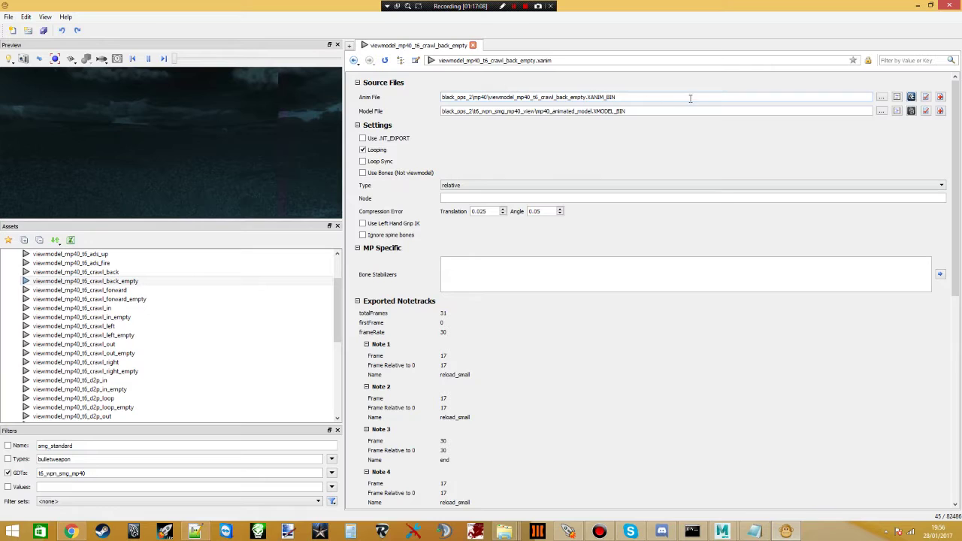
left_click(882, 97)
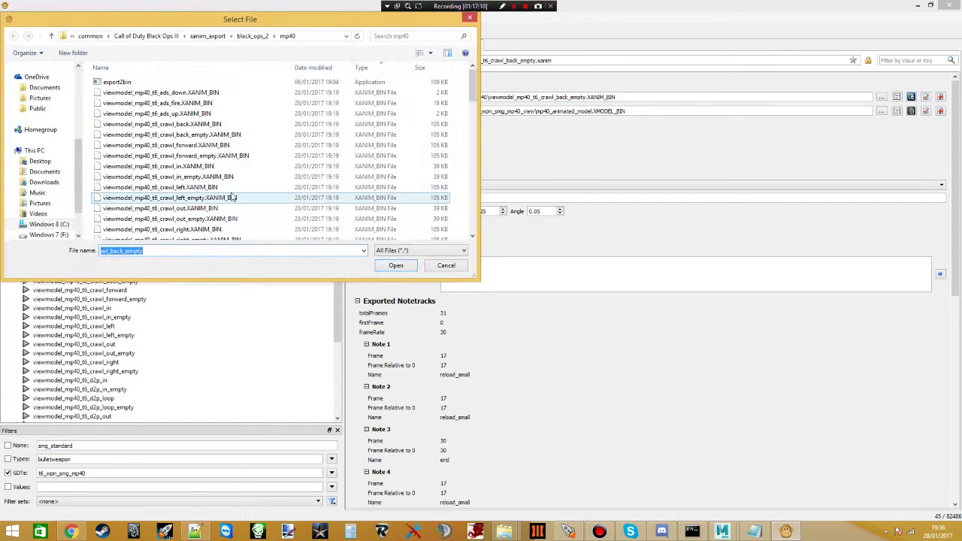
left_click(214, 178)
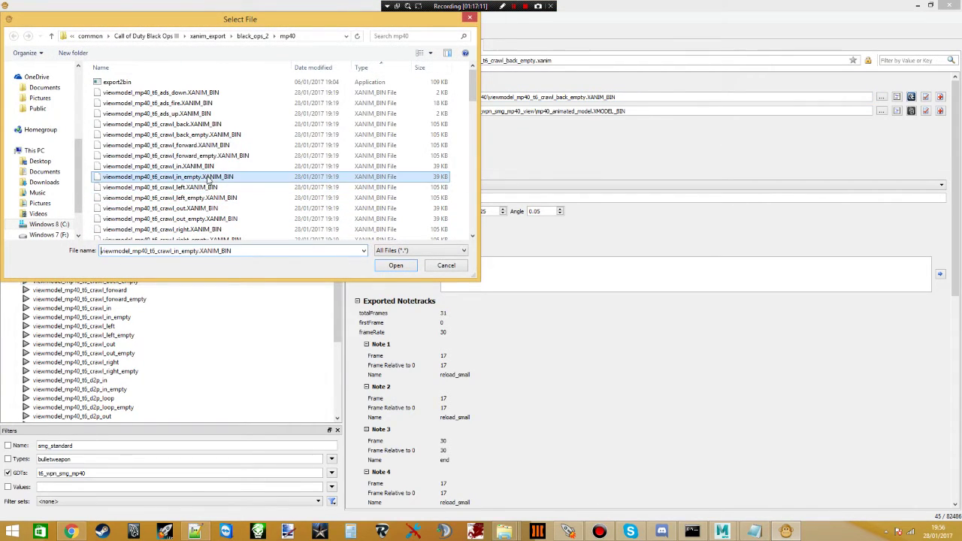
left_click(195, 136)
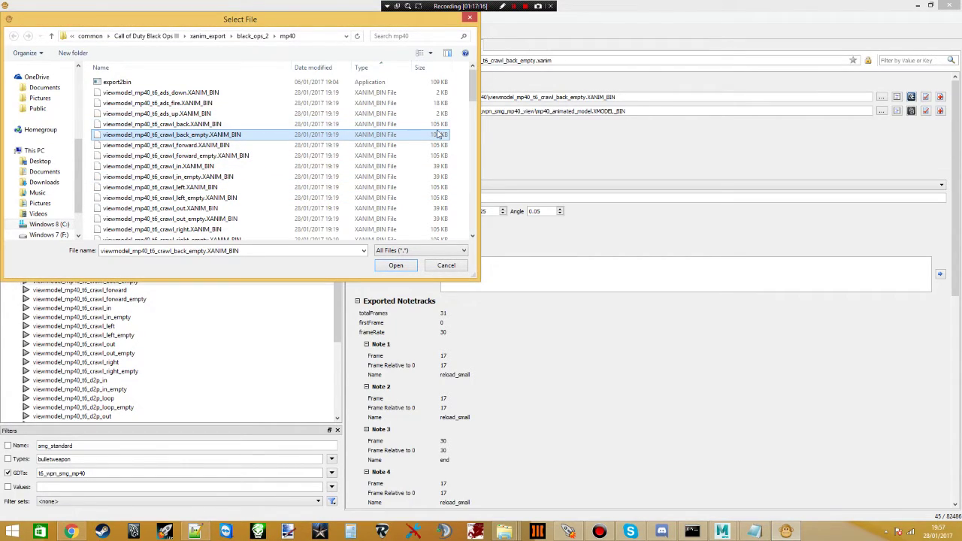
double_click(204, 138)
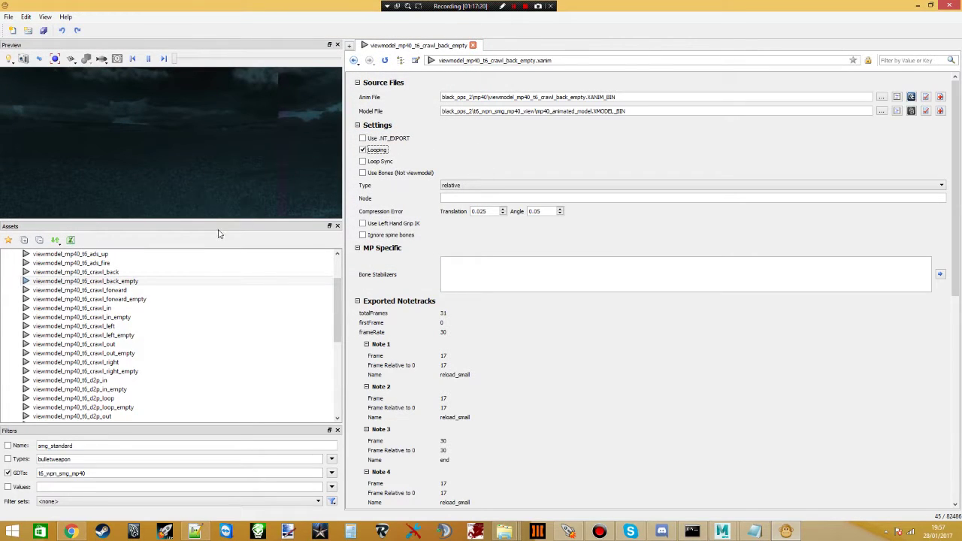
left_click(136, 285)
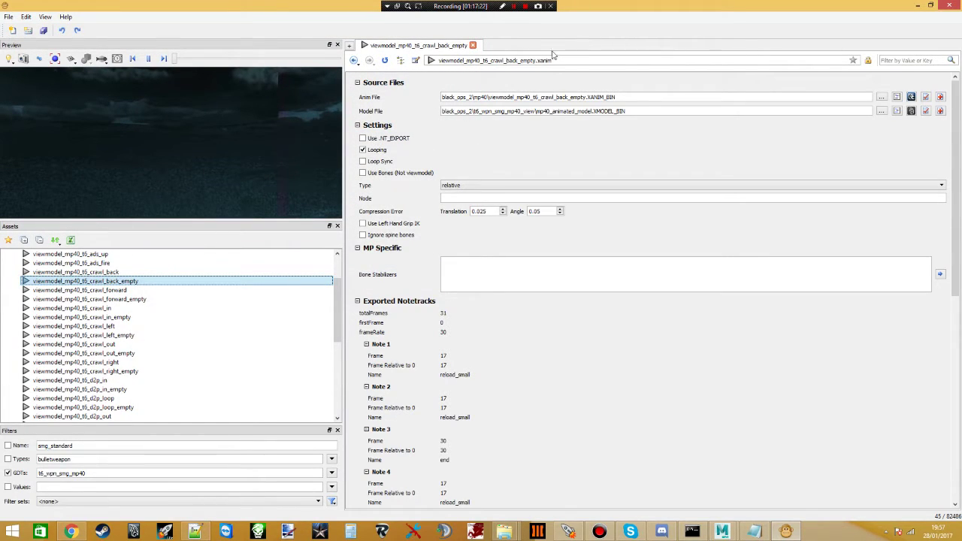
- Compare with the crawl_forward_empty animation, then check the Crawl Empty Back entry in the smg_mp40 weapon
left_click(161, 299)
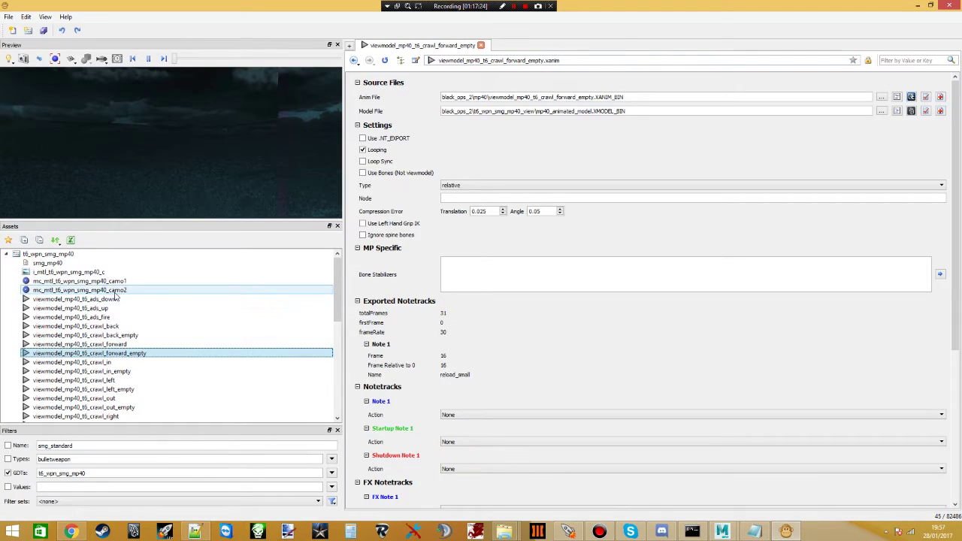
left_click(82, 265)
scroll(408, 275, "up", 10)
scroll(407, 279, "down", 2)
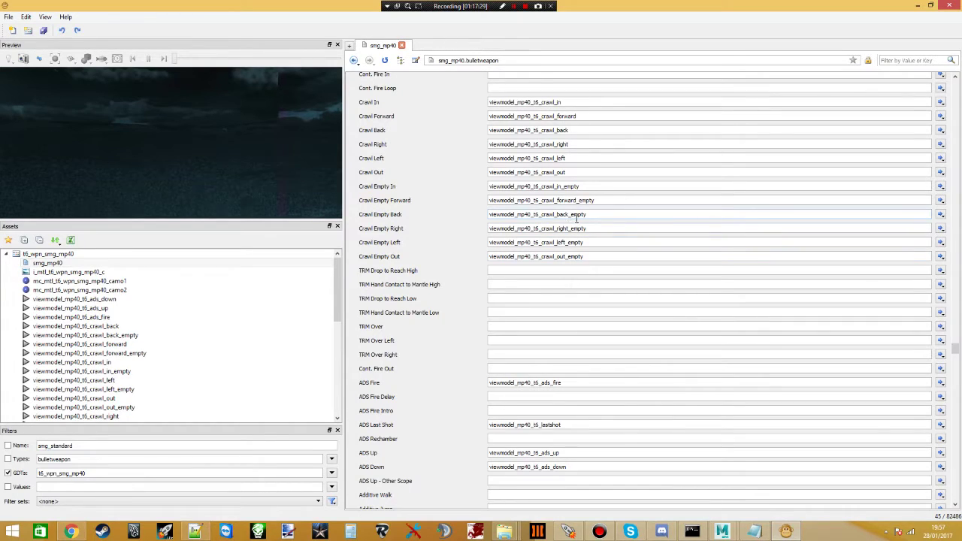
left_click_drag(592, 217, 534, 215)
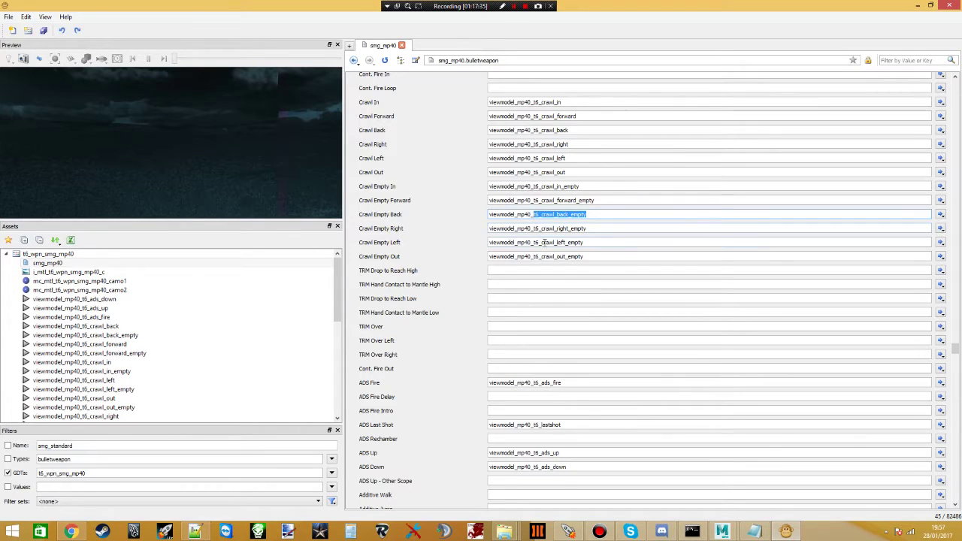
- Reselect viewmodel_mp40_t6_crawl_back_empty as smg_mp40's Crawl Empty Back animation, and reread that animation's error in the Mod Tools Launcher log
key("BackSpace")
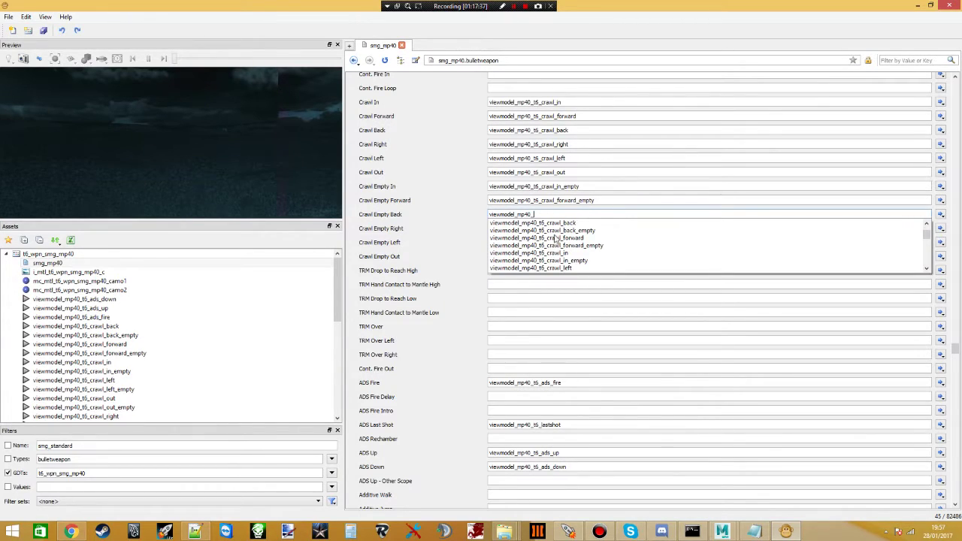
left_click(556, 238)
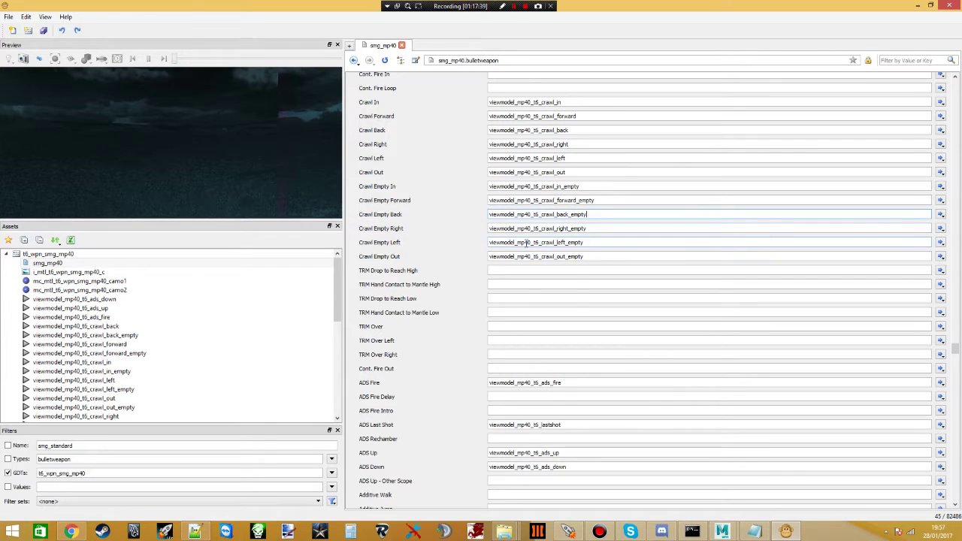
left_click(568, 531)
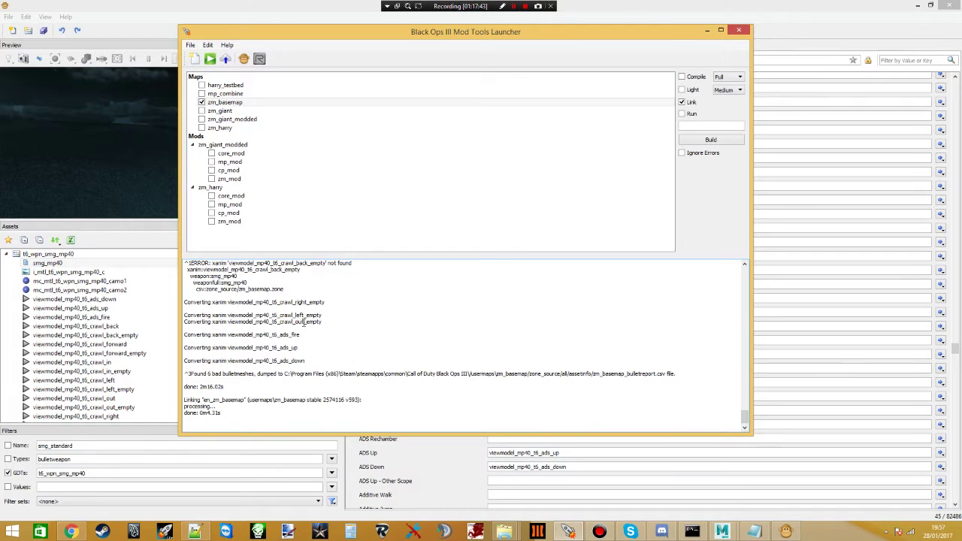
scroll(303, 322, "up", 1)
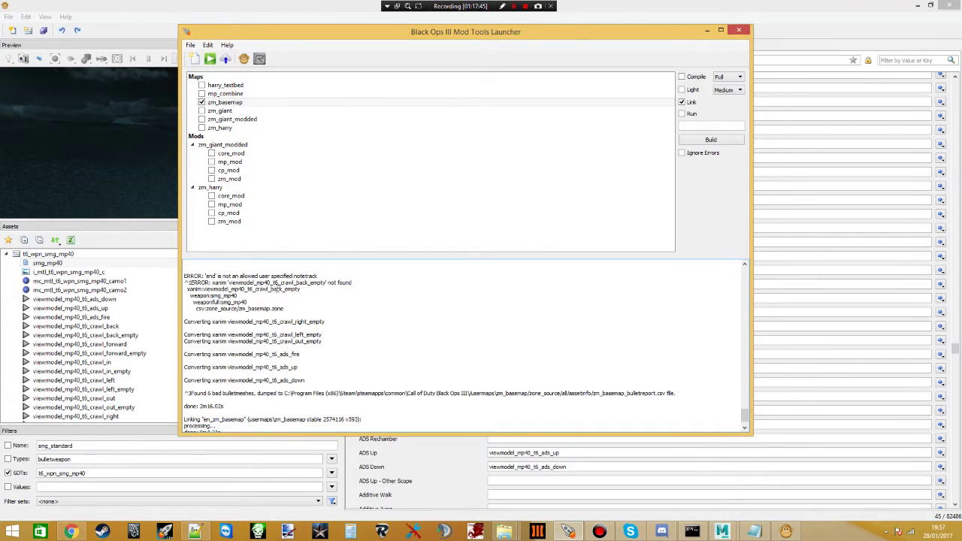
- Switch to File Explorer, open the xanim_export\black_ops_2\mp40 folder and widen the Name column to show the full file names
mouse_move(505, 531)
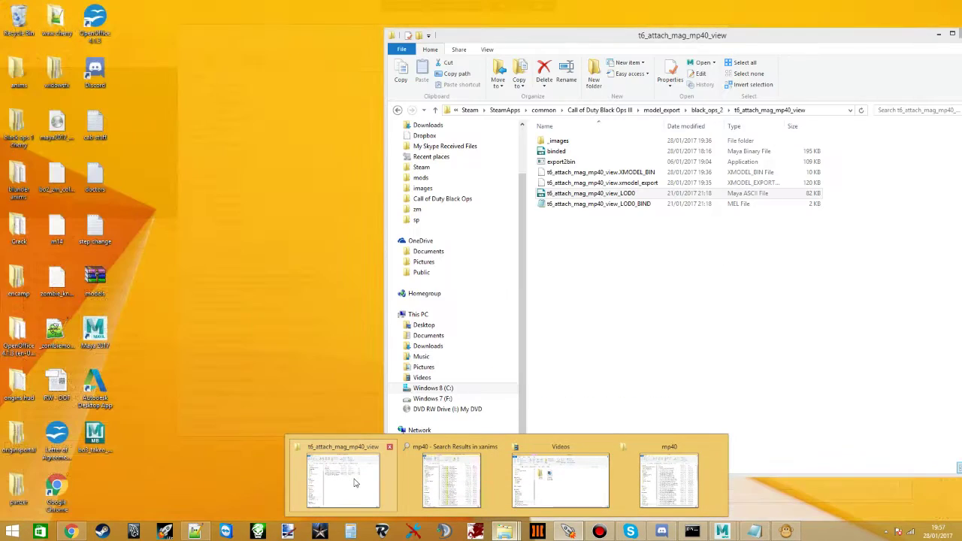
left_click(356, 483)
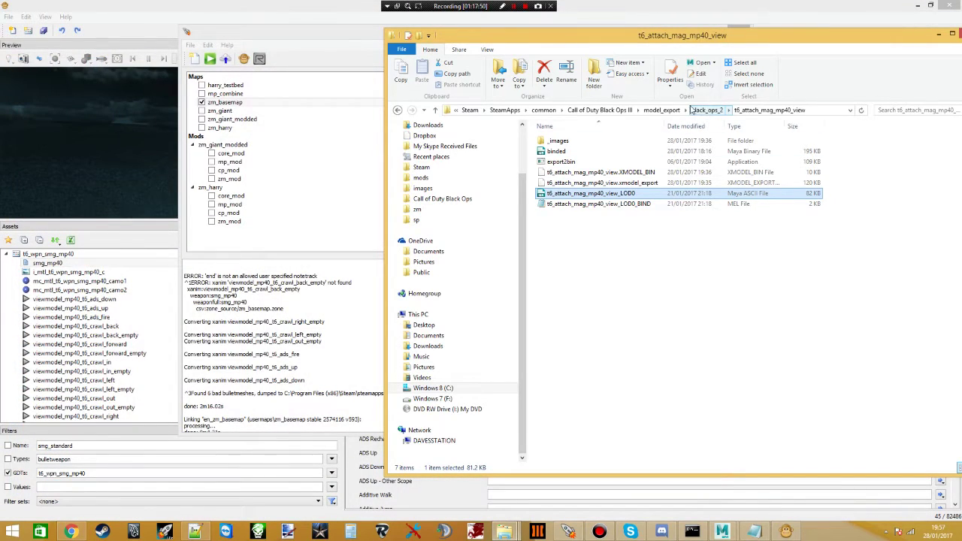
left_click(620, 110)
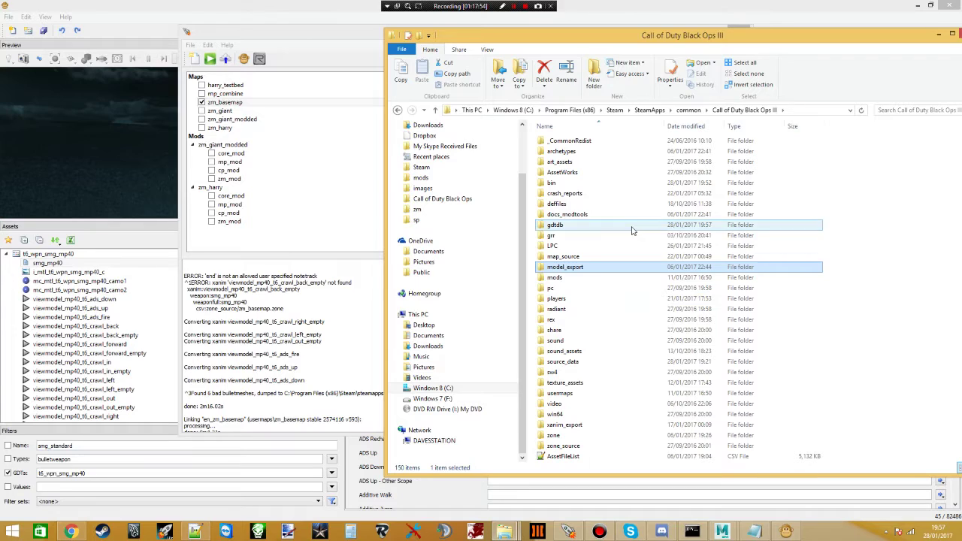
scroll(600, 278, "down", 2)
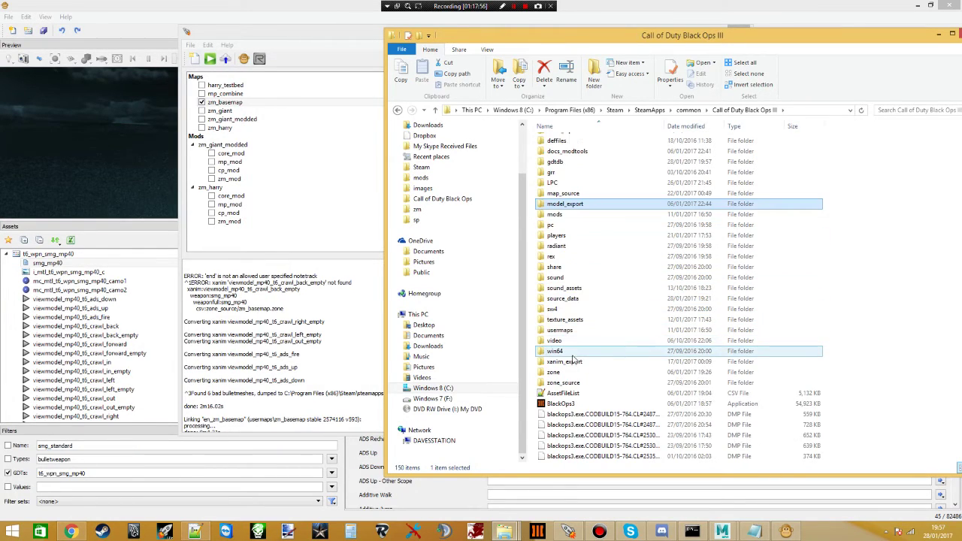
left_click(575, 361)
double_click(575, 362)
double_click(556, 154)
left_click(564, 194)
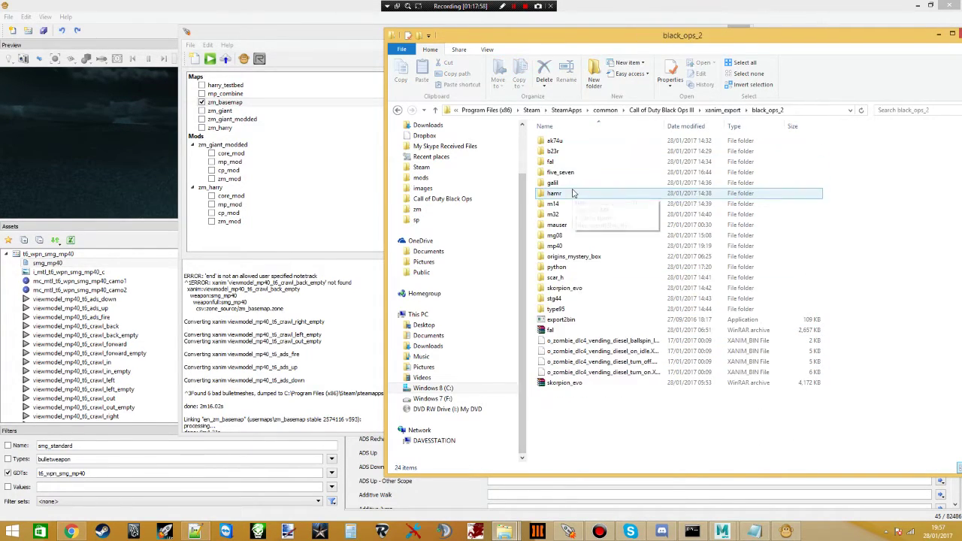
double_click(556, 245)
left_click(729, 141)
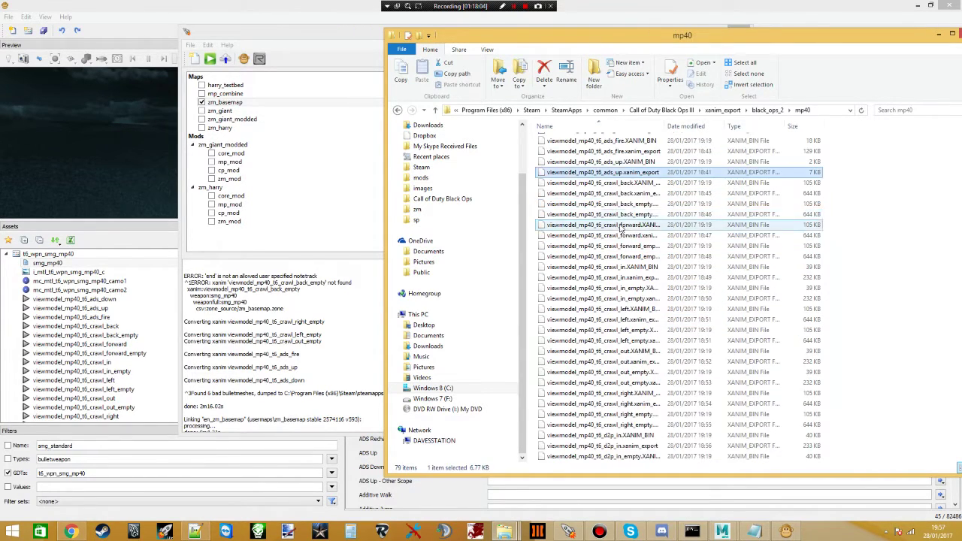
double_click(665, 125)
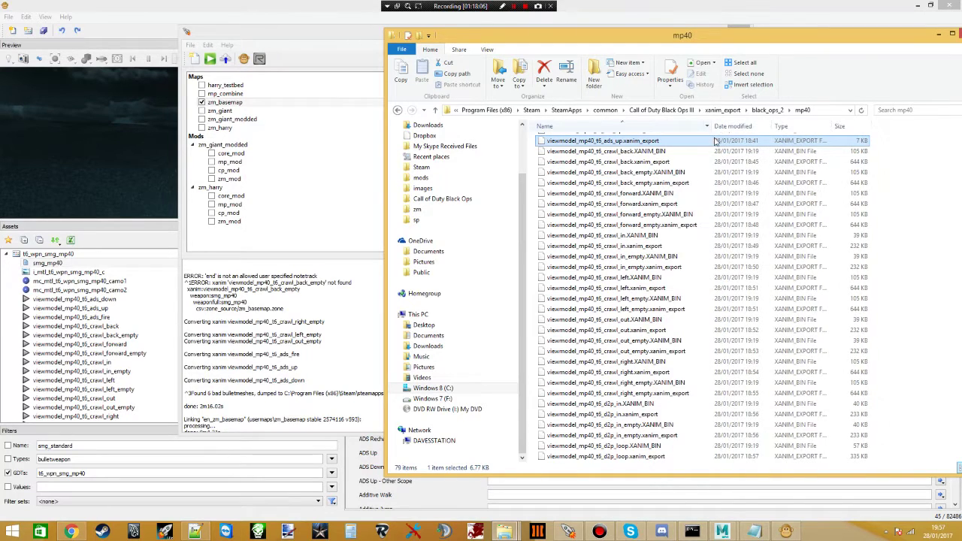
- Open viewmodel_mp40_t6_crawl_back_empty.xanim_export in Notepad++ and search for "end"
left_click(638, 288)
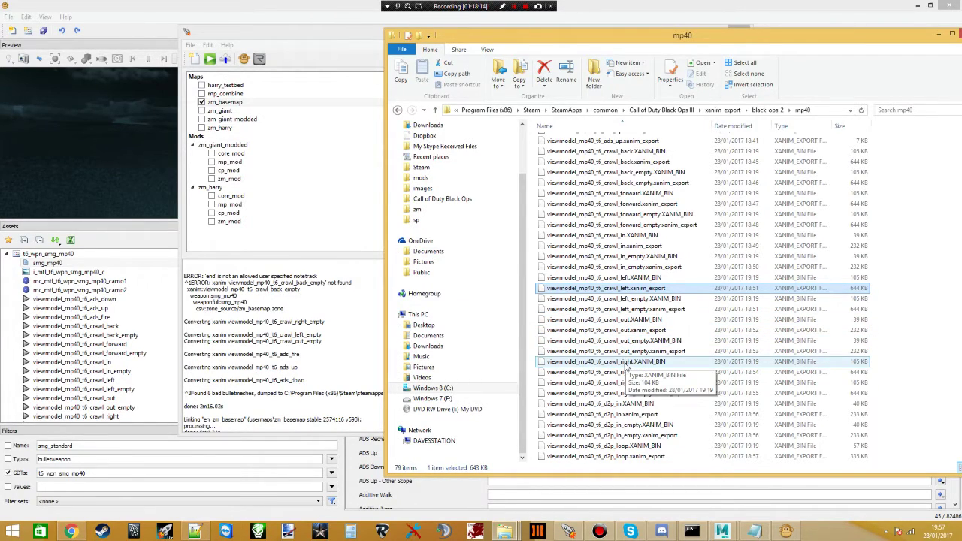
scroll(623, 367, "down", 1)
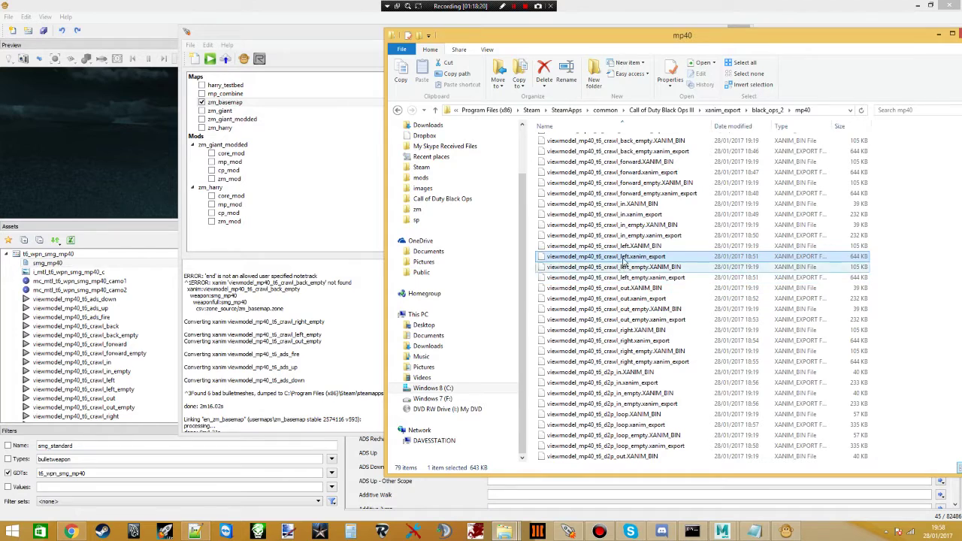
scroll(626, 218, "up", 2)
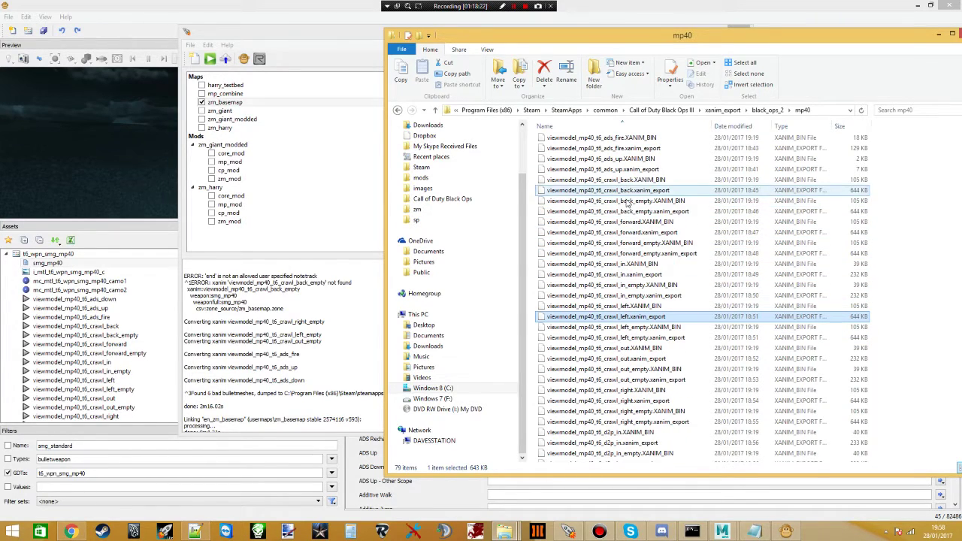
right_click(631, 212)
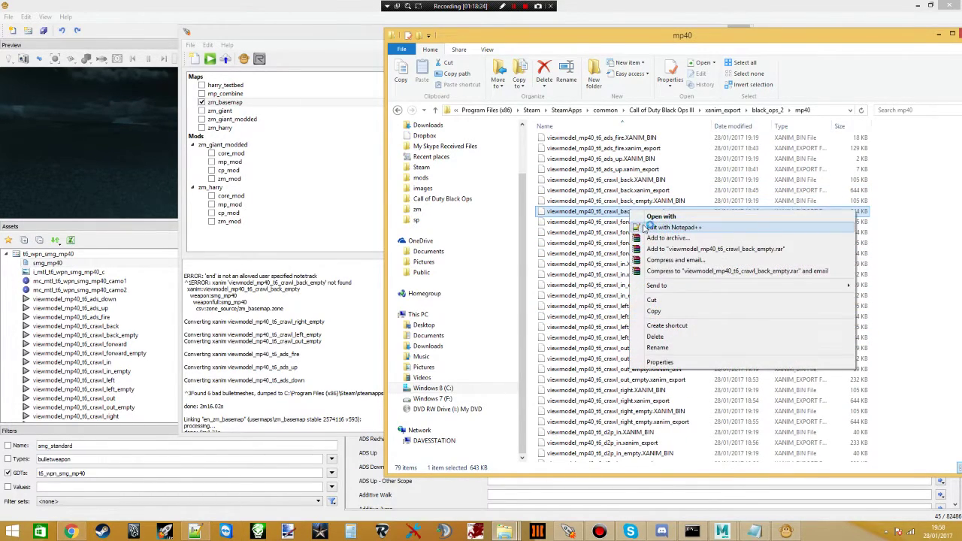
left_click(651, 226)
key("ctrl+f")
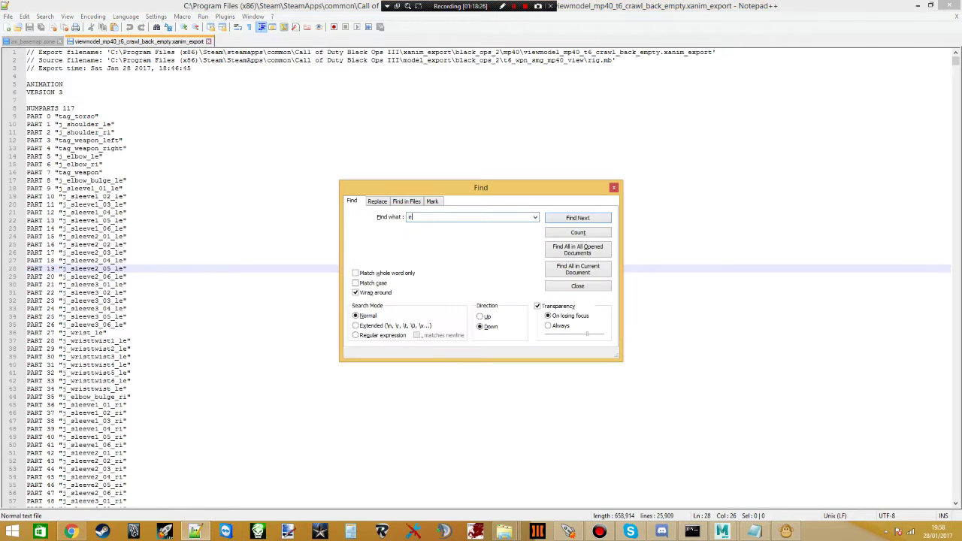
key("Return")
- Delete the "end" and repeated "reload_small" notetrack frames under PART 0, set NUMKEYS to 1 and save the file
left_click_drag(91, 293, 9, 268)
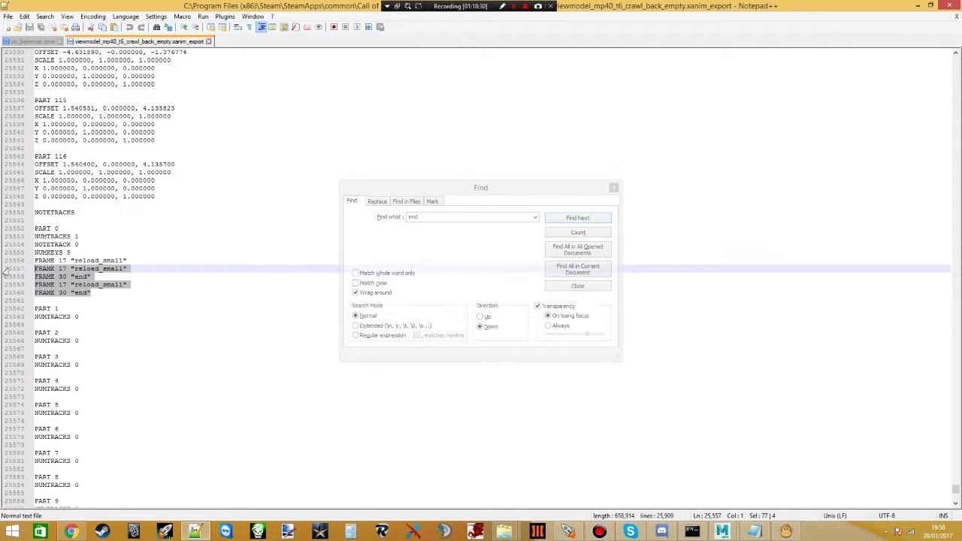
key("Delete")
key("BackSpace")
left_click(73, 253)
key("BackSpace")
type("1")
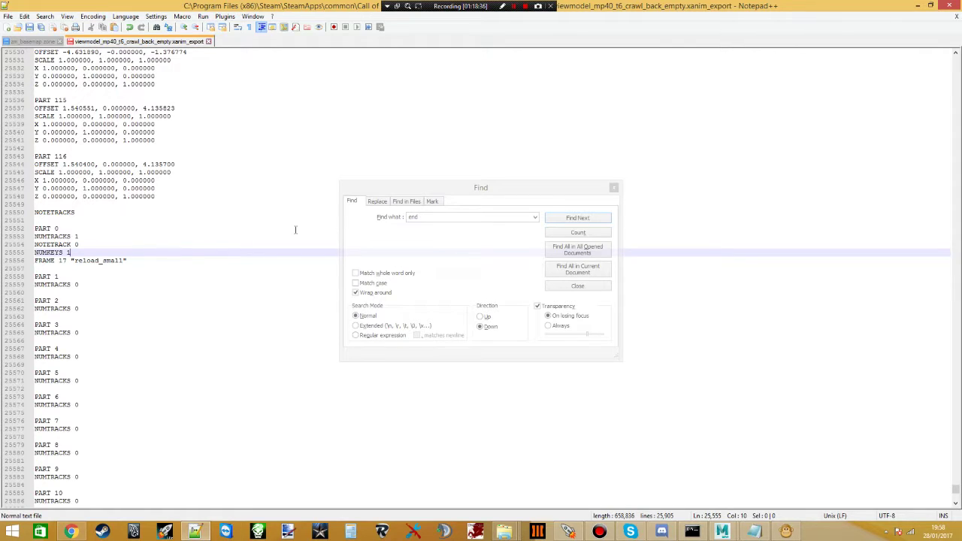
left_click(613, 187)
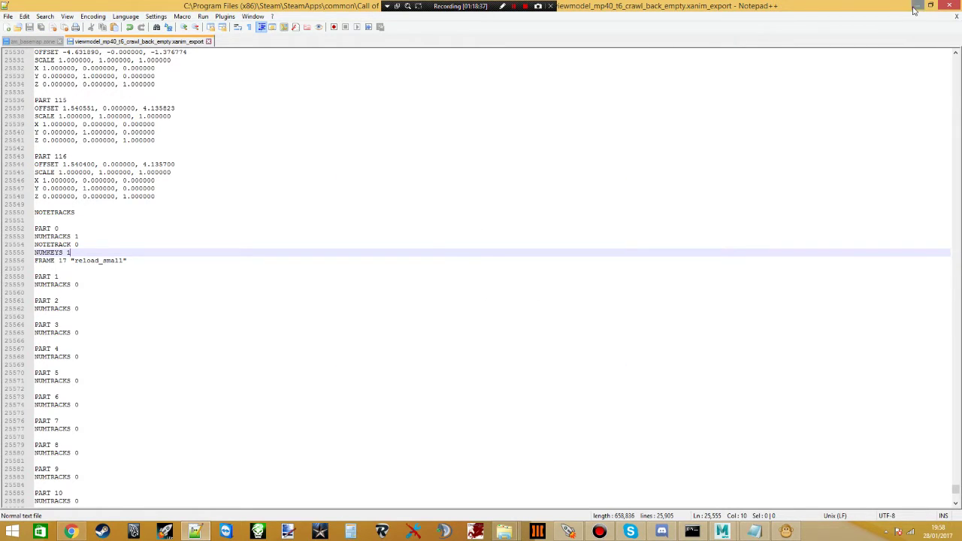
left_click(916, 6)
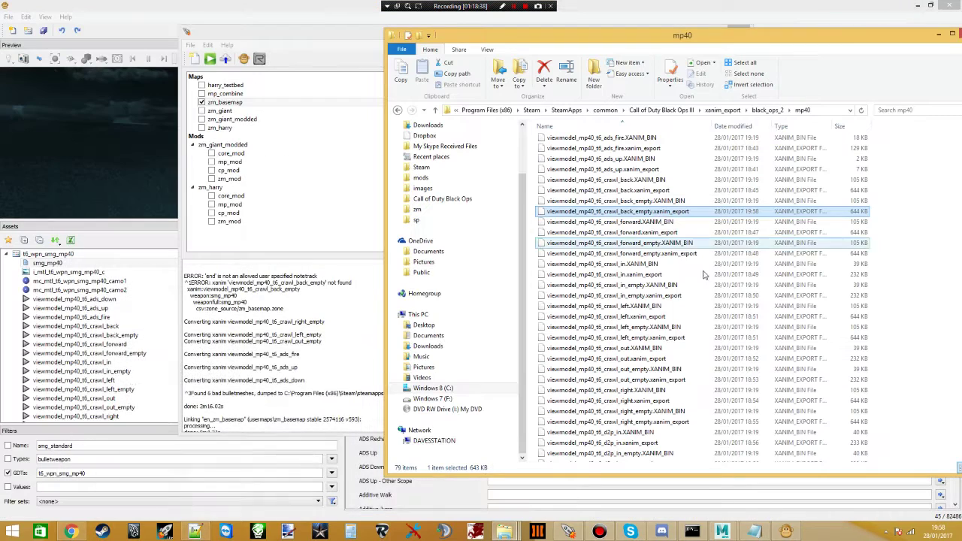
- Convert the mp40 folder's exports by running export2bin * /v in a command window there, then close that window
right_click(887, 290, "shift")
left_click(911, 386)
type("export2bin * /v")
key("Return")
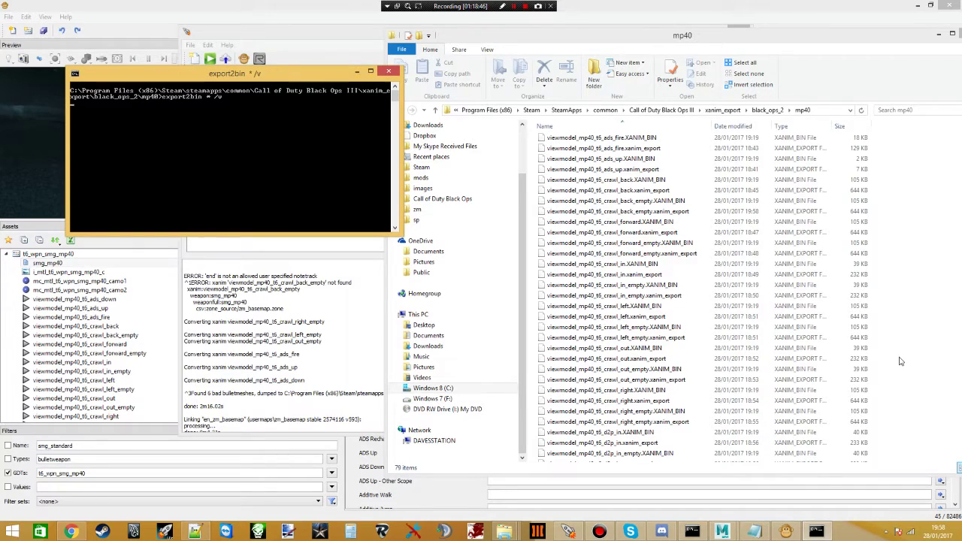
left_click(387, 72)
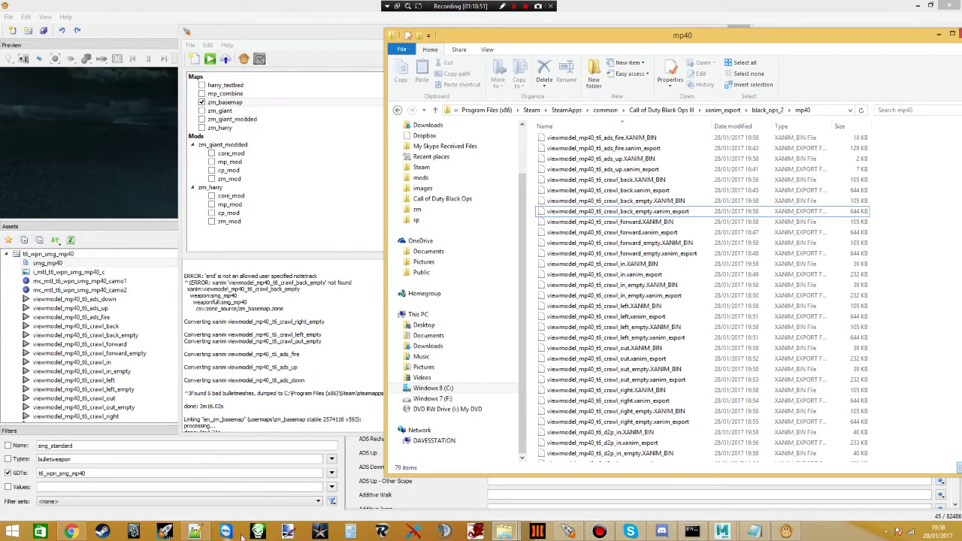
- Switch to the Mod Tools Launcher, build zm_basemap with Link enabled and check the log for the crawl_back_empty animation
left_click(504, 531)
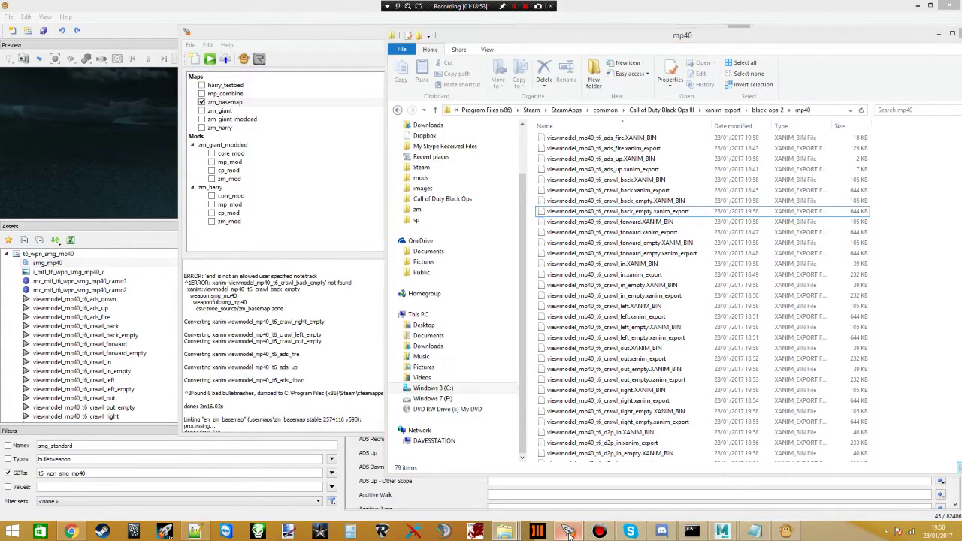
left_click(689, 141)
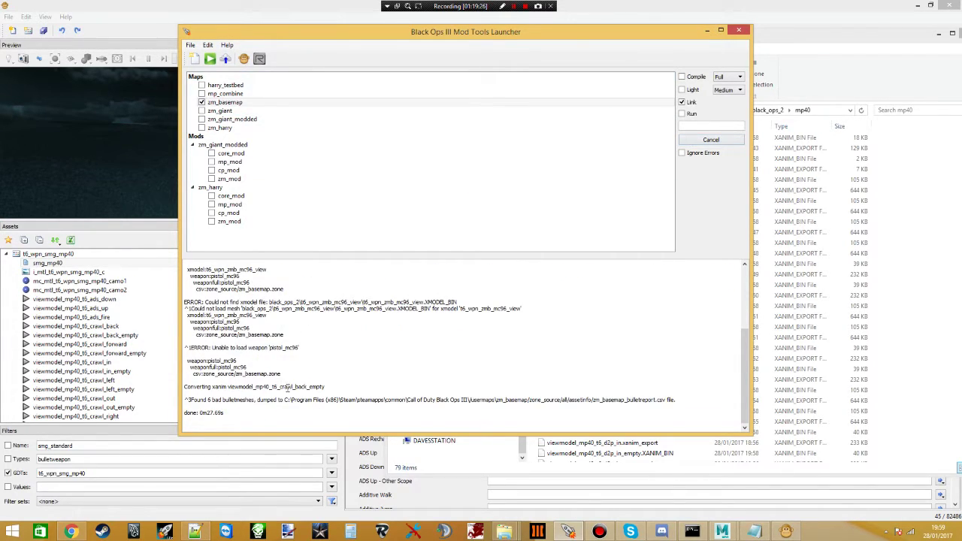
left_click_drag(323, 381, 185, 381)
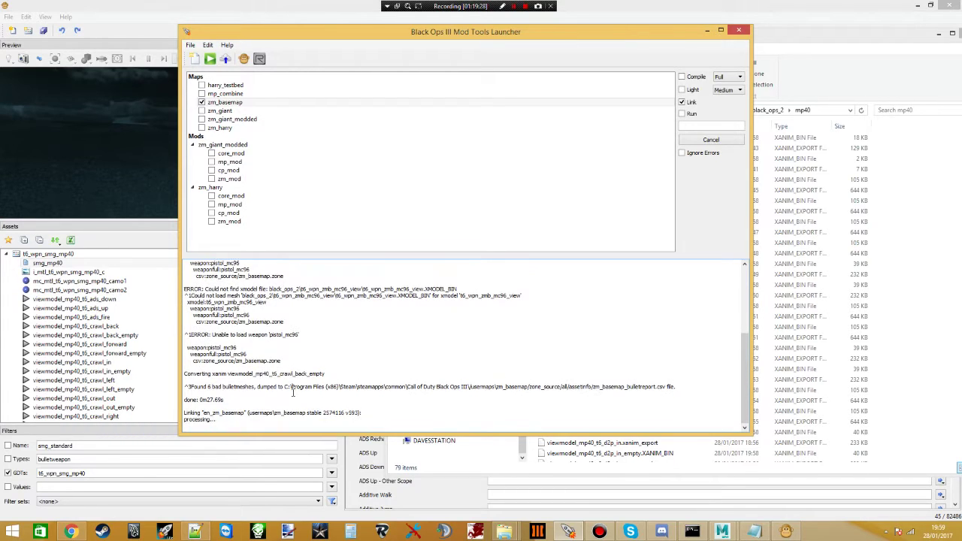
- Launch zm_basemap in the game with only the Run option enabled
left_click(682, 114)
left_click(697, 141)
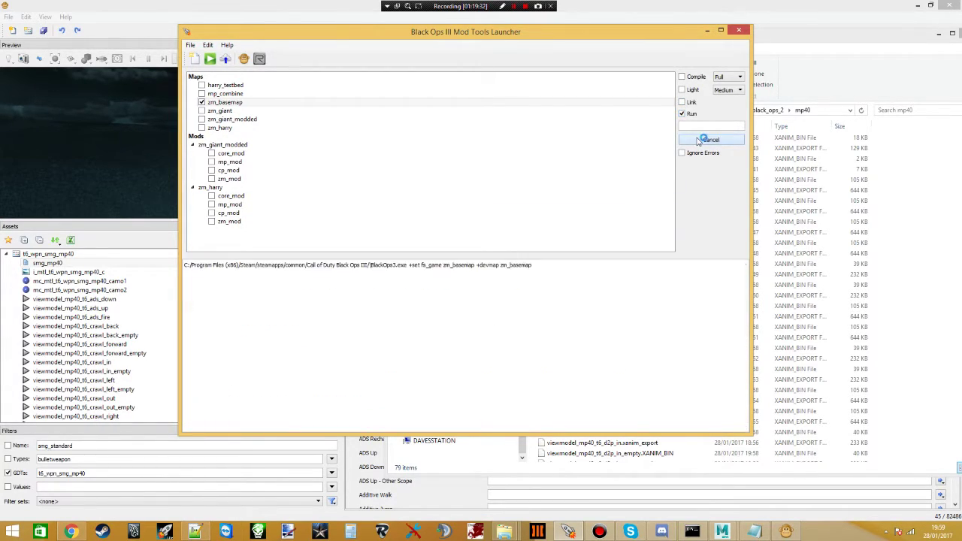